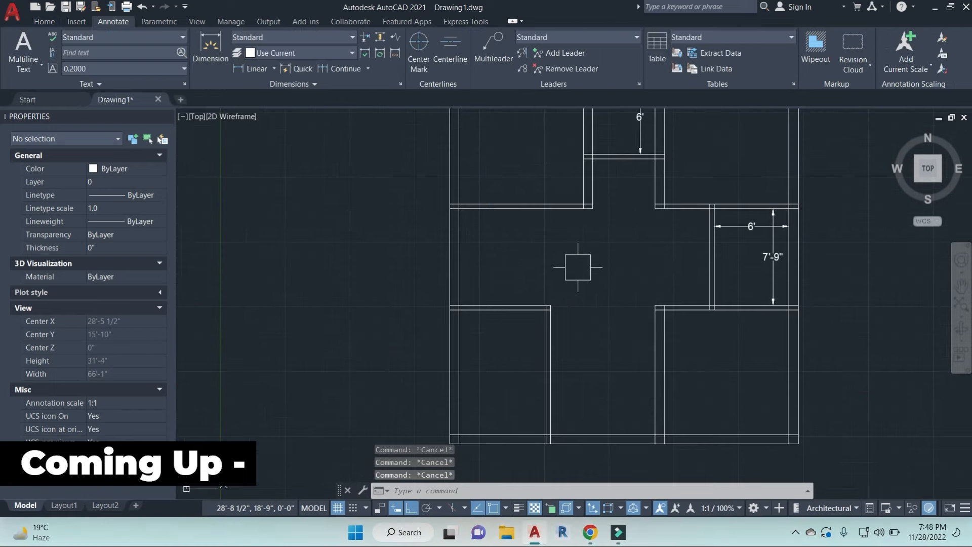
Step: Add a linear dimension between the two facing horizontal walls of the plan's left middle space
text(dli)
key(Return)
click(506, 208)
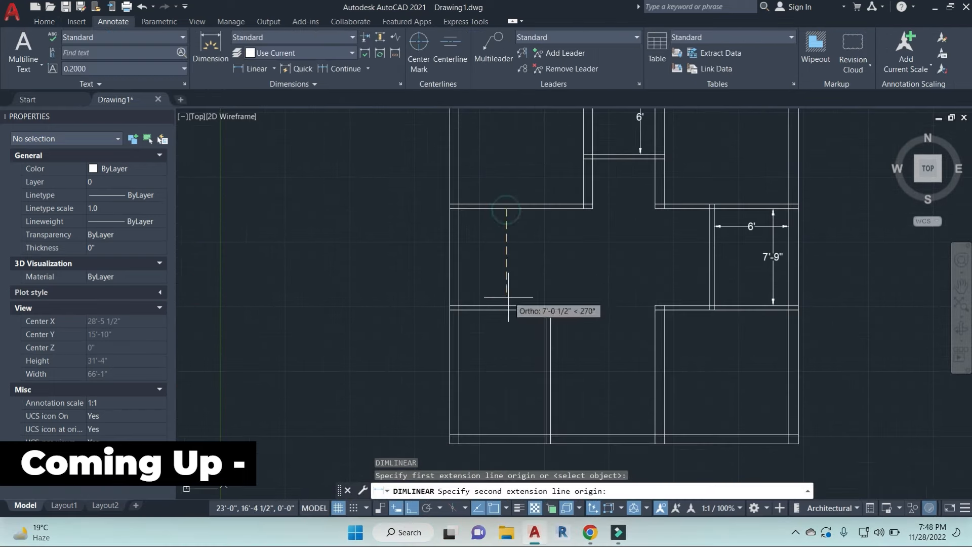
click(507, 306)
scroll(507, 306, up, 2)
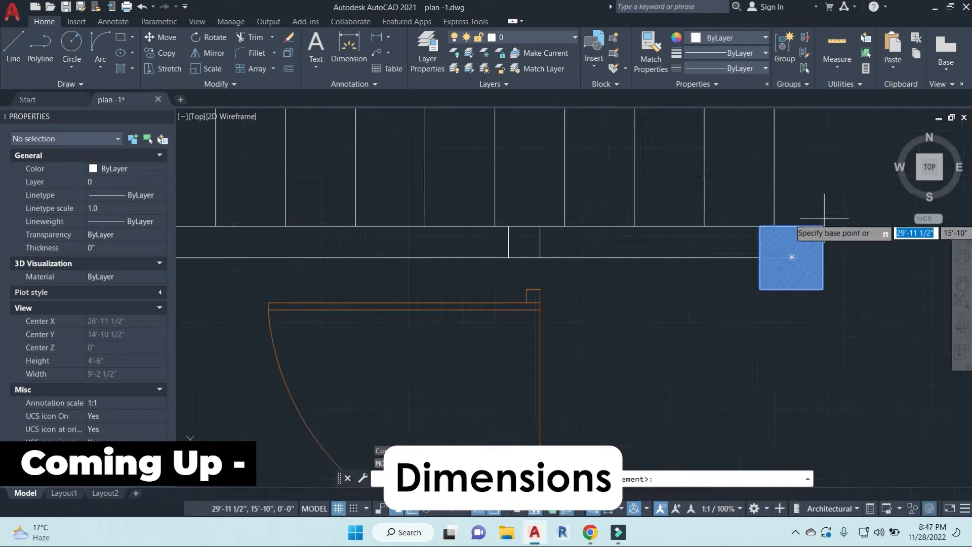
Step: Move the hatched column by its upper-right corner onto the wall's upper edge, flush with the door opening below
click(823, 226)
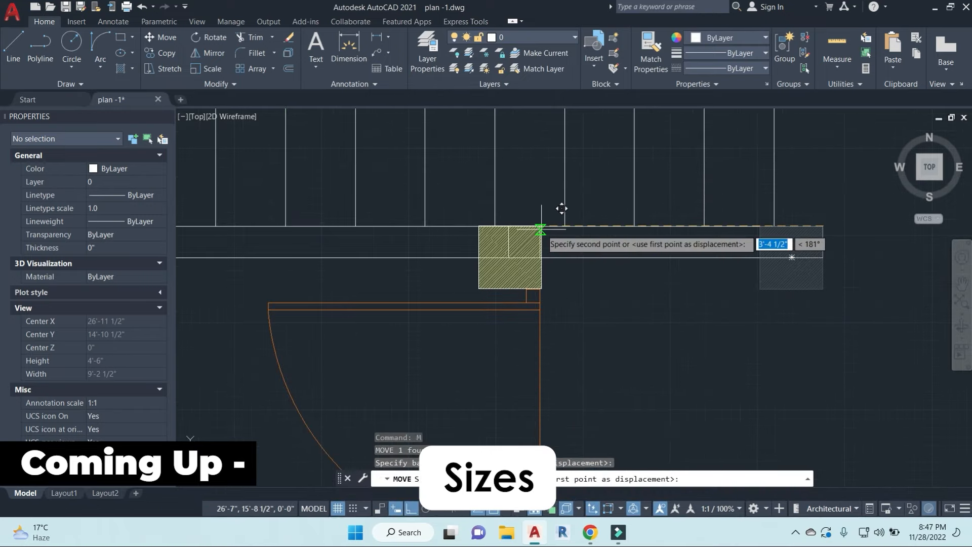
click(542, 229)
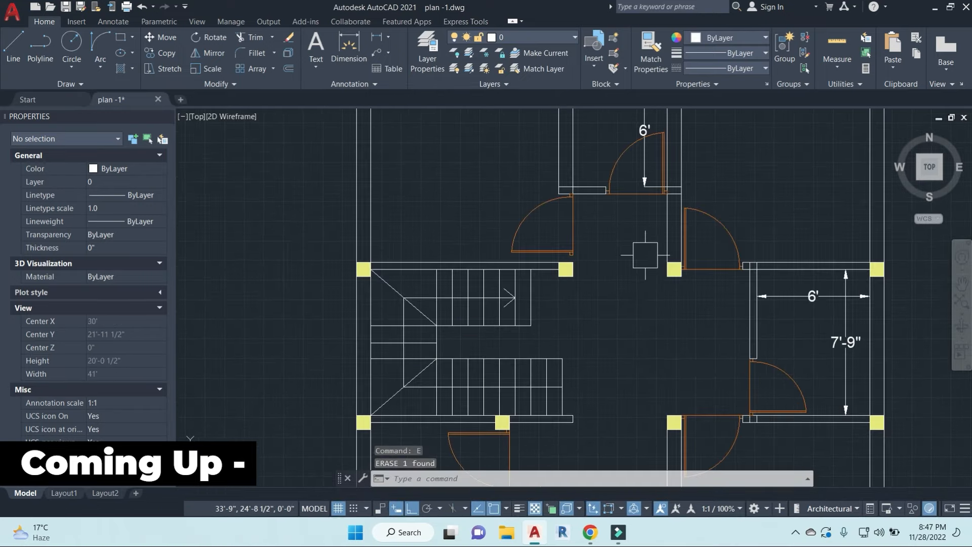
scroll(581, 287, up, 3)
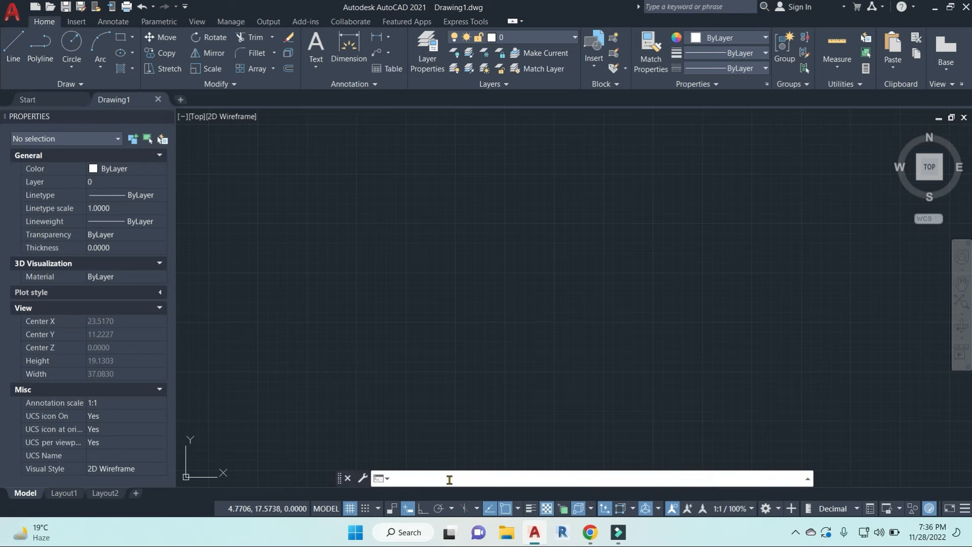
Step: Open the drawing units settings and set the decimal length precision to 0.0
text(UN)
key(Return)
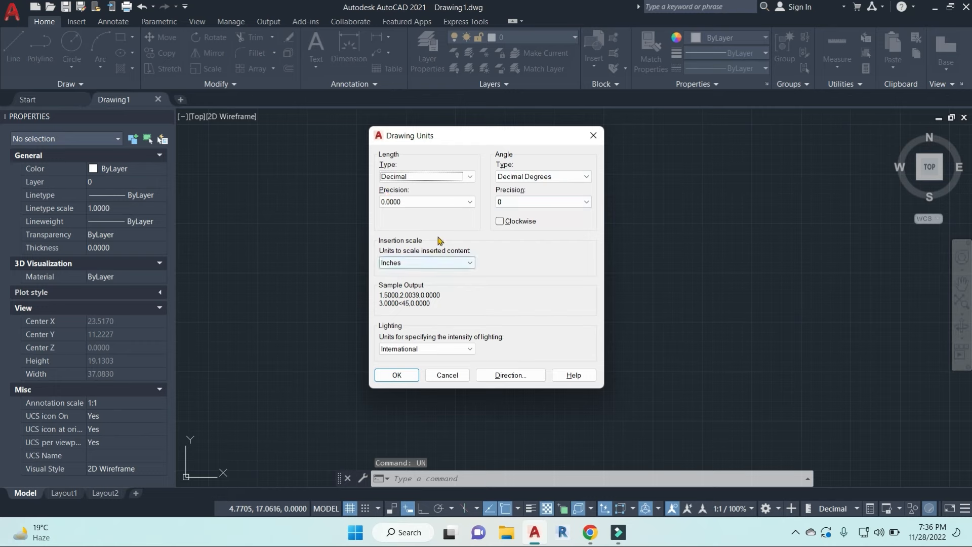
click(430, 176)
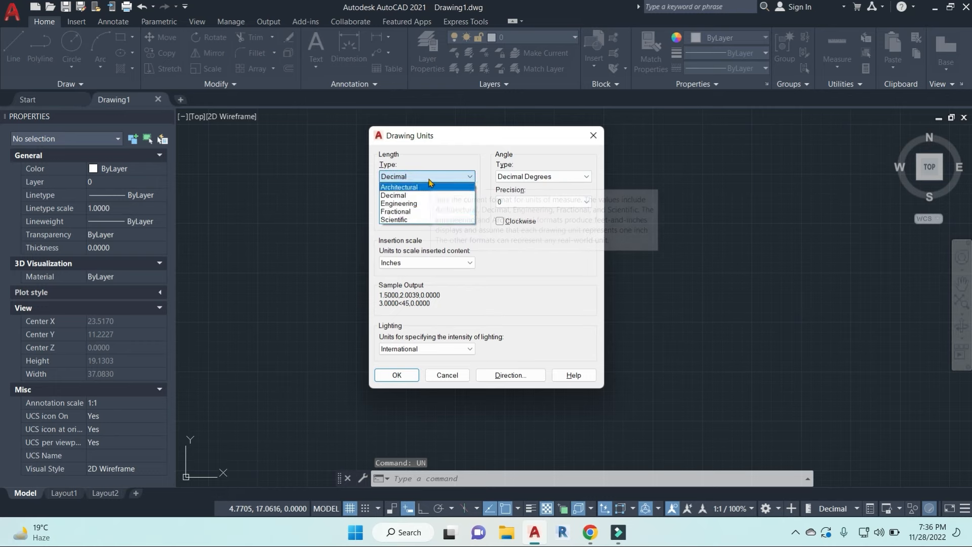
click(512, 248)
click(469, 201)
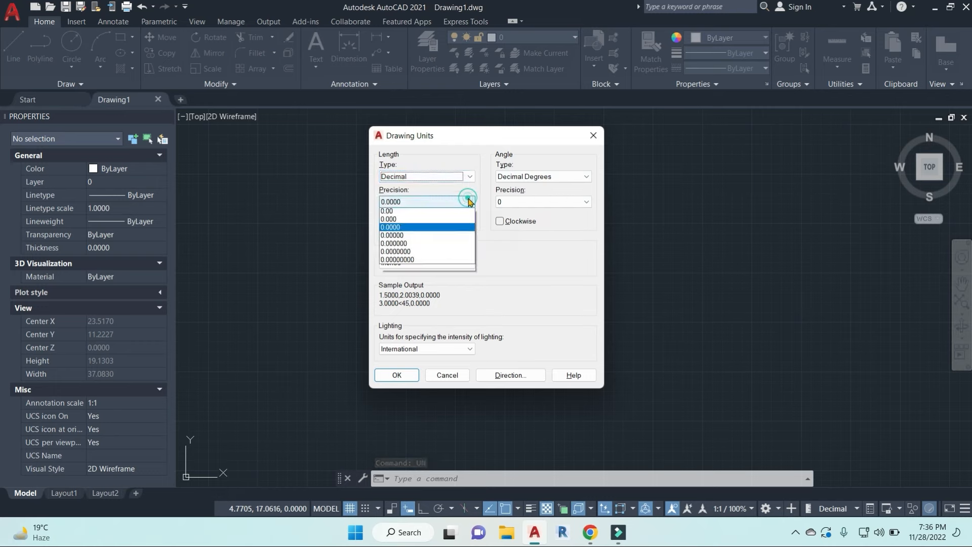
scroll(446, 228, up, 1)
click(456, 218)
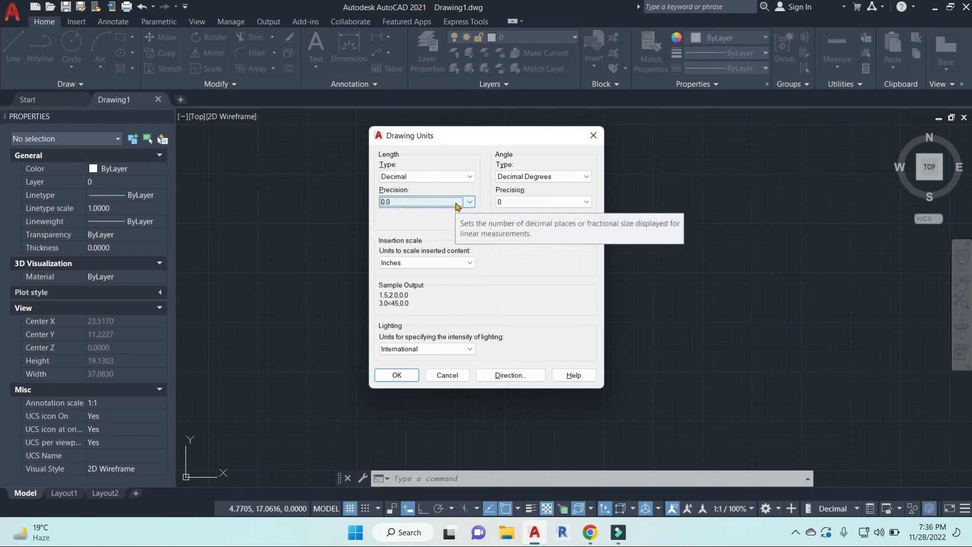
Step: Set the drawing's length type to Architectural with a precision of 0'-0 1/2" and accept the units
click(470, 177)
scroll(401, 198, up, 1)
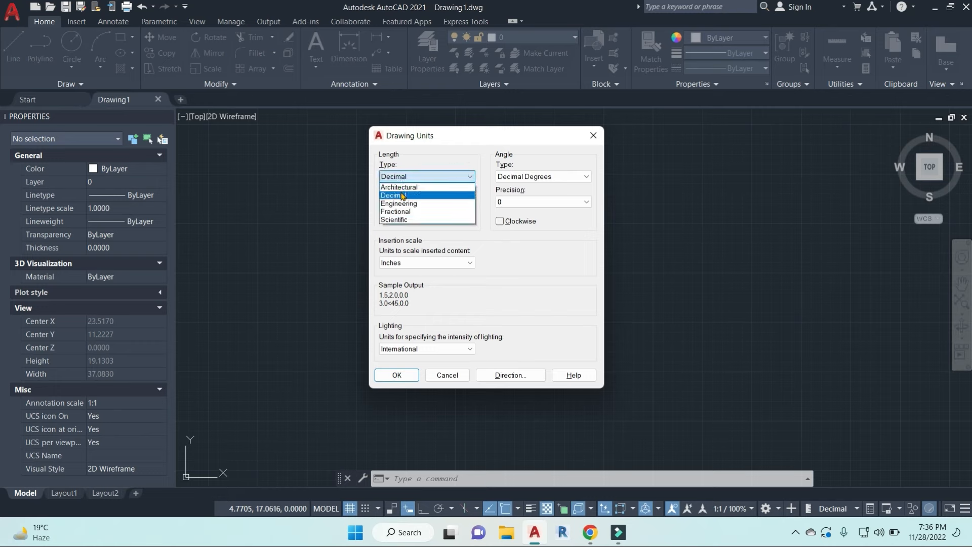
click(402, 191)
click(469, 202)
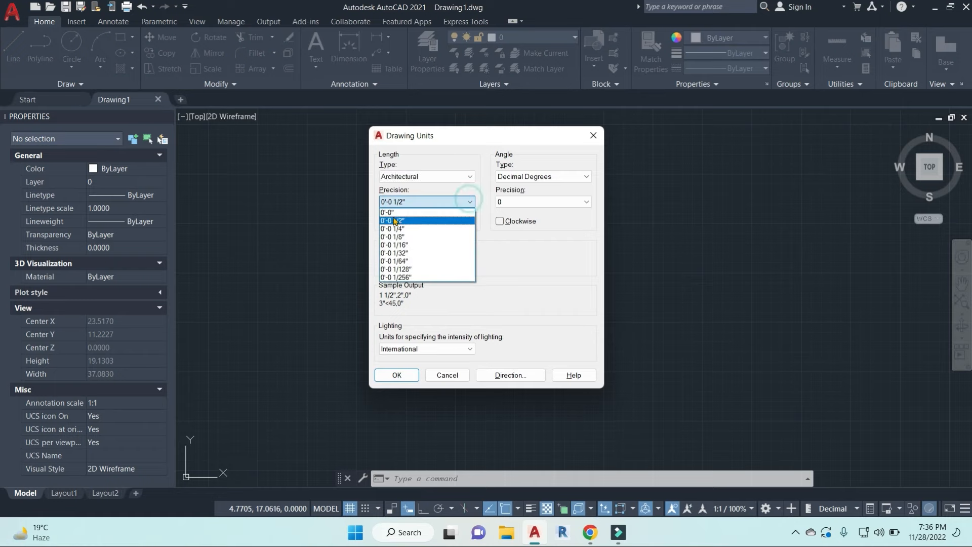
click(394, 219)
click(397, 375)
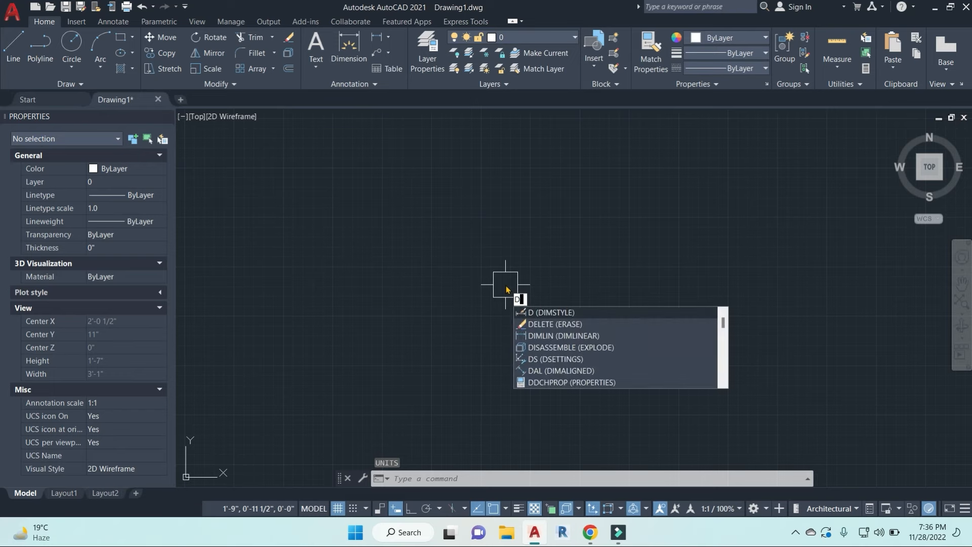
Step: Modify the Standard dimension style so its linear dimensions use the Architectural unit format with 0'-0 1/2" precision
key(Return)
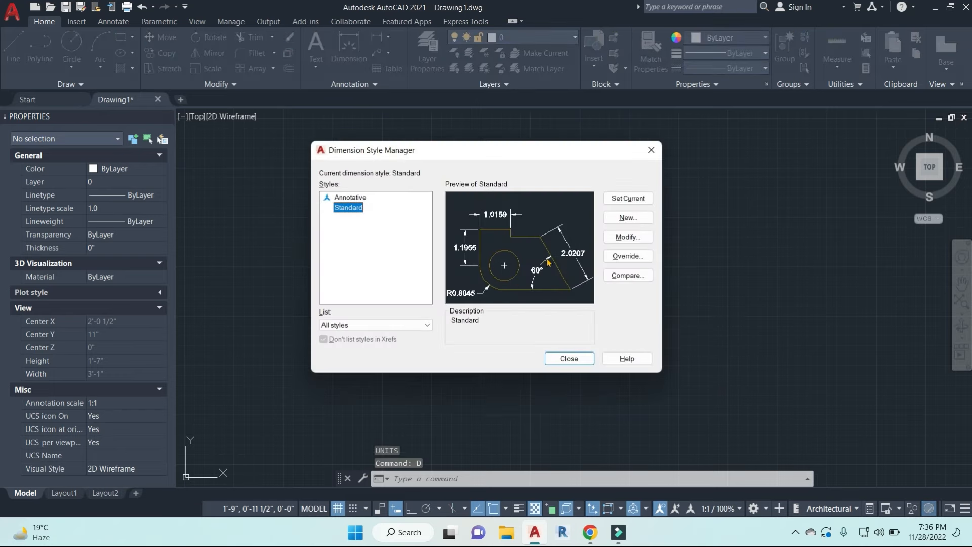
click(631, 237)
click(456, 128)
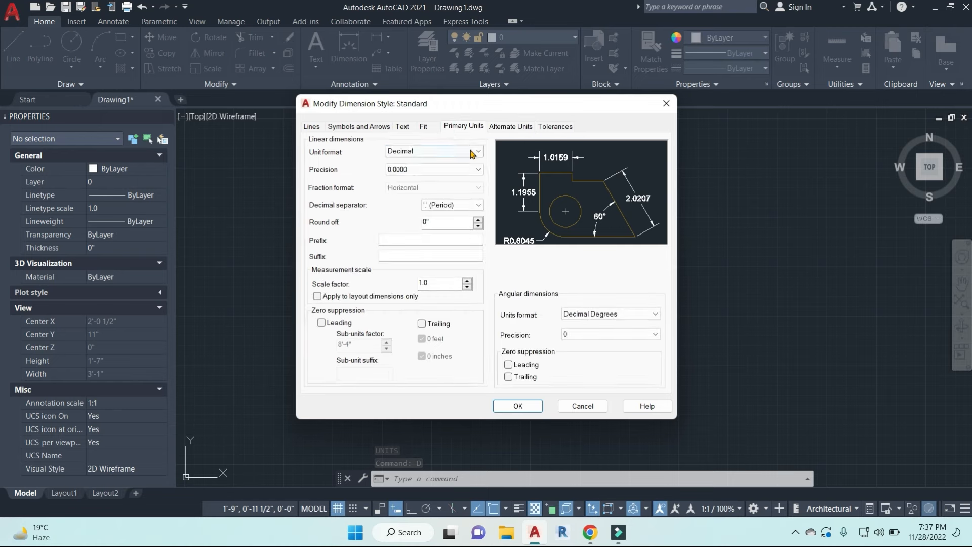
click(434, 151)
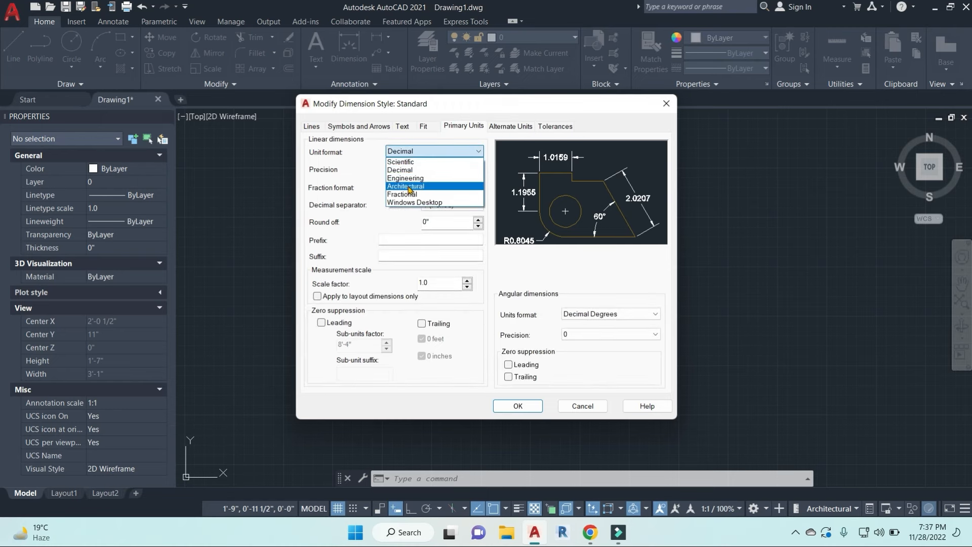
click(406, 186)
click(475, 169)
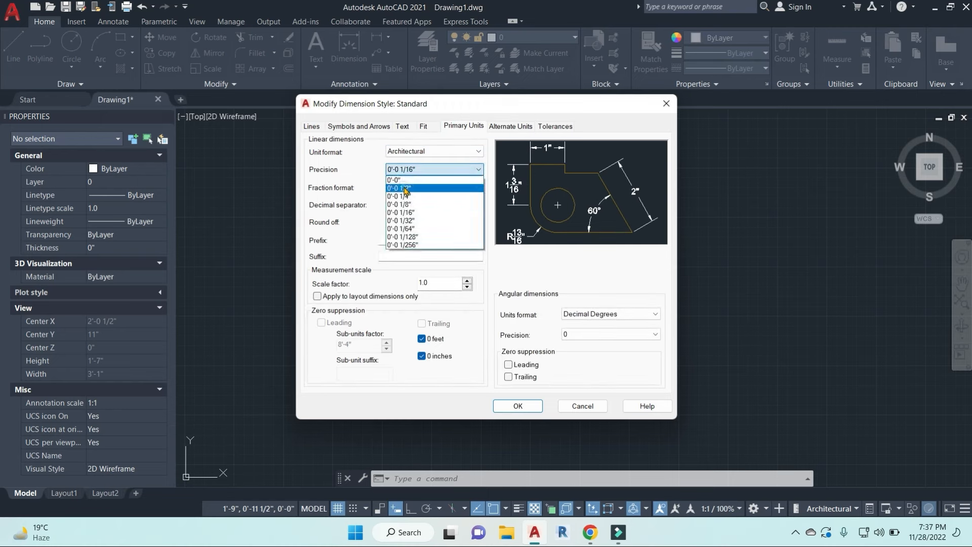
click(428, 188)
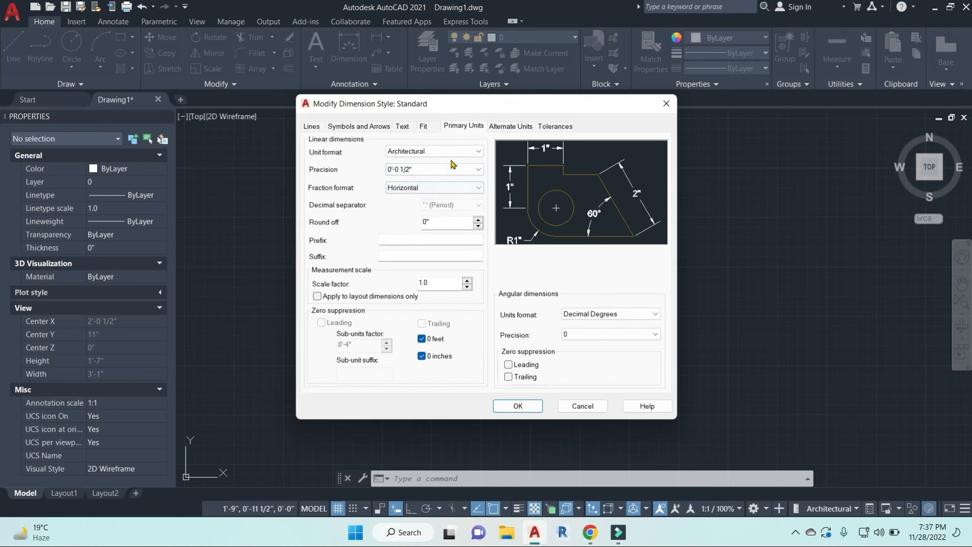
Step: Set the text height of the Standard dimension style to 7"
click(403, 126)
drag(469, 215, 426, 214)
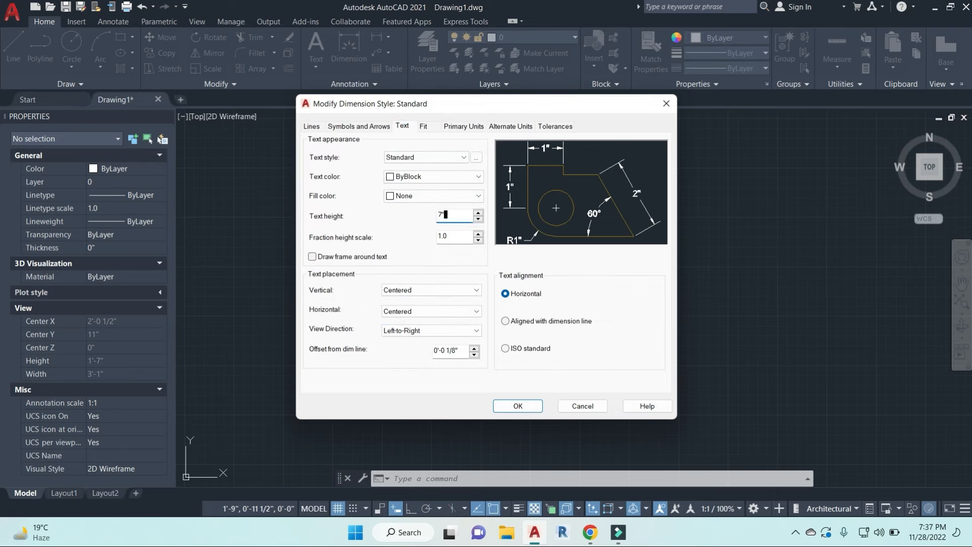
key(Return)
Step: Set the Standard dimension style's arrow size to 6", accept the changes and make the style current
click(311, 126)
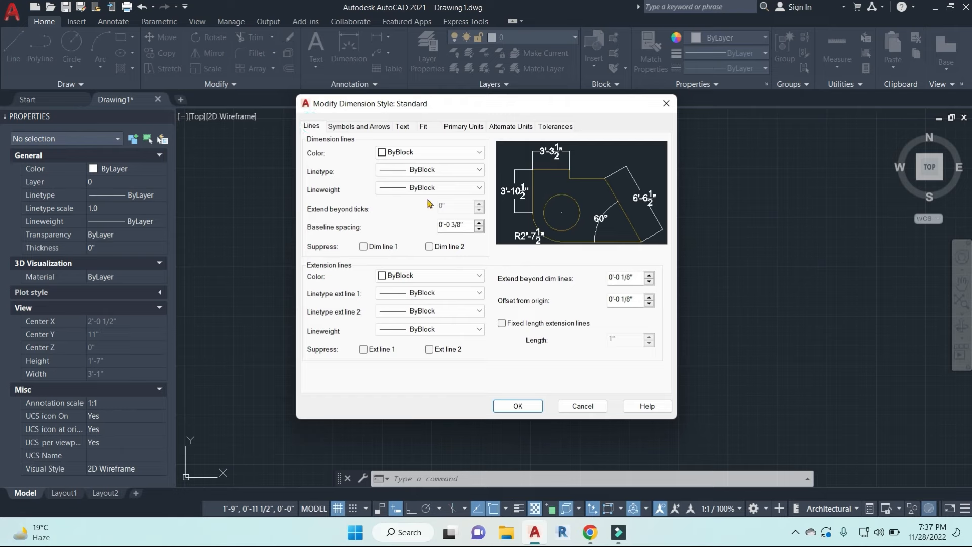
click(361, 127)
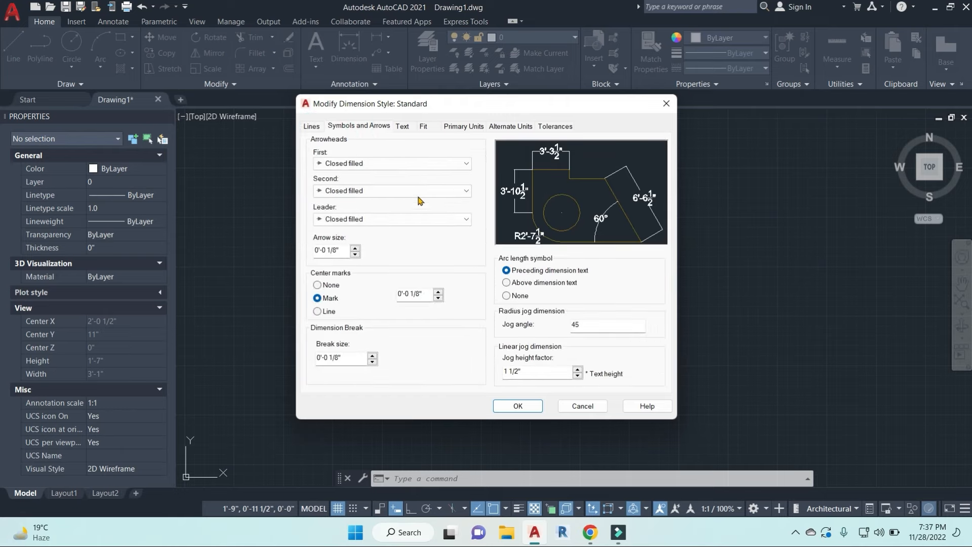
double_click(348, 251)
text(6")
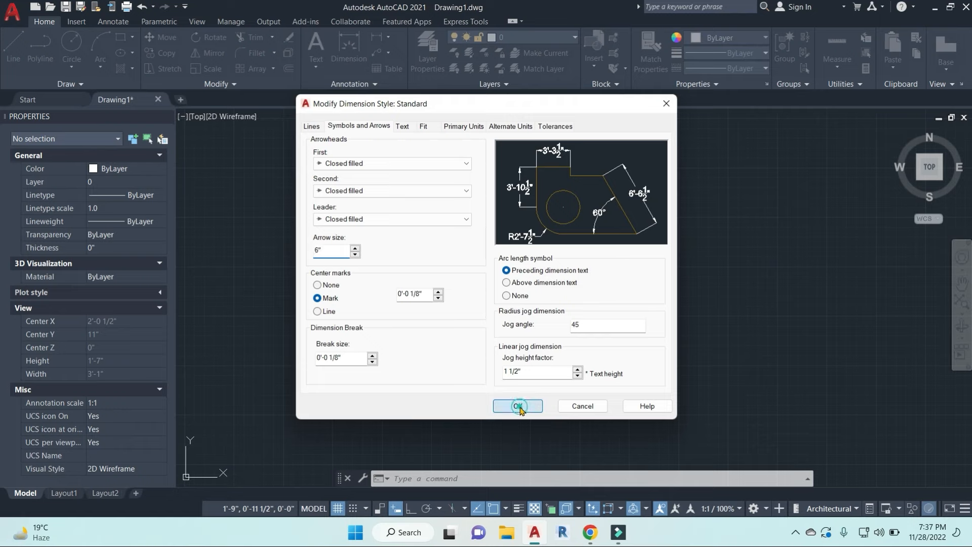
click(521, 407)
click(623, 199)
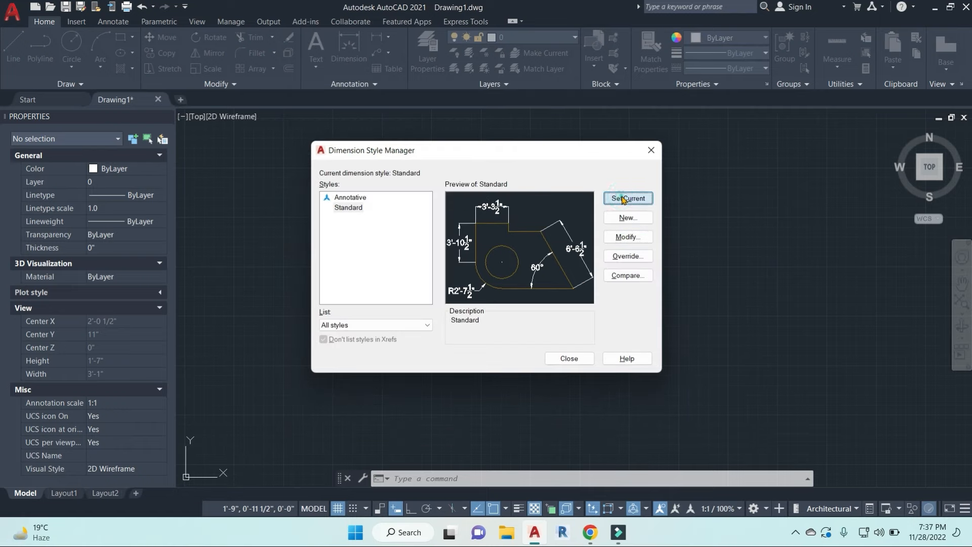
click(570, 359)
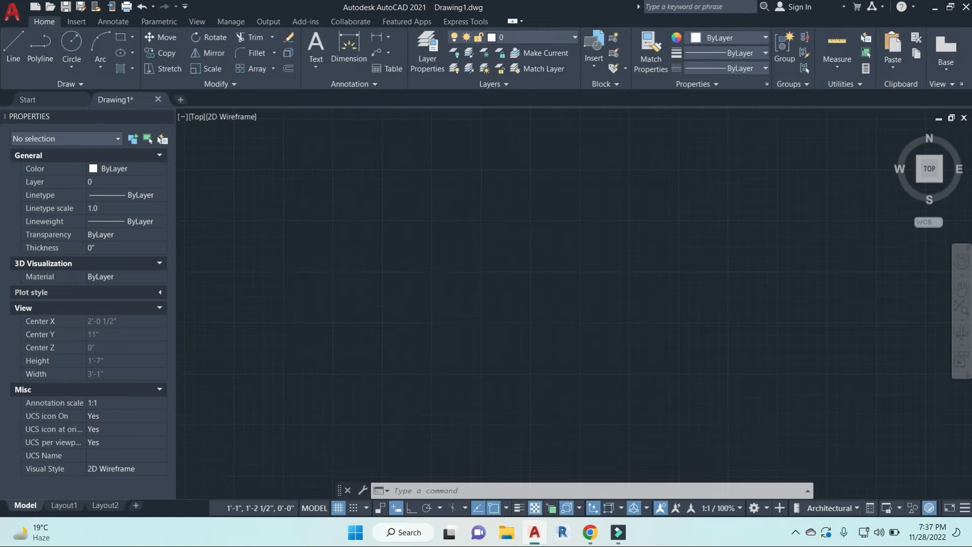
key(Escape)
key(Escape)
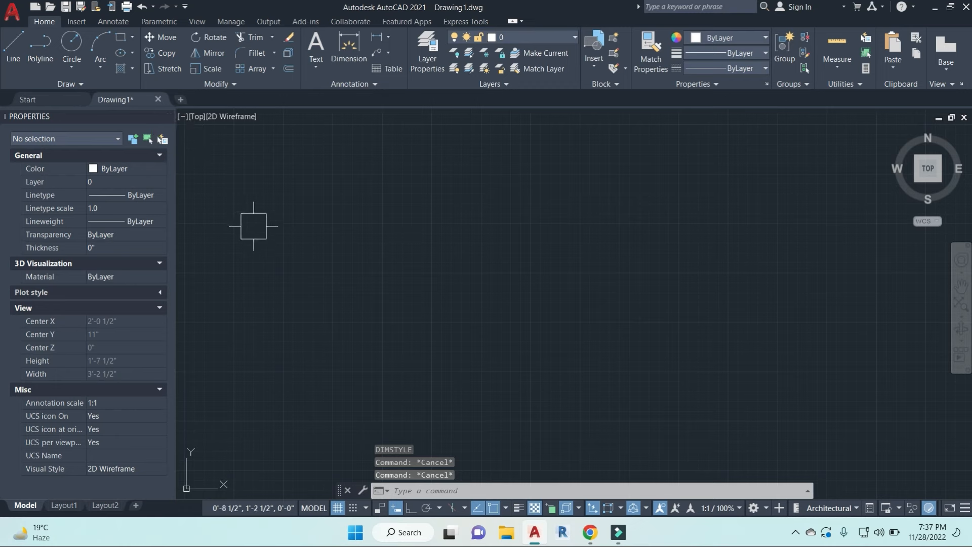
key(Escape)
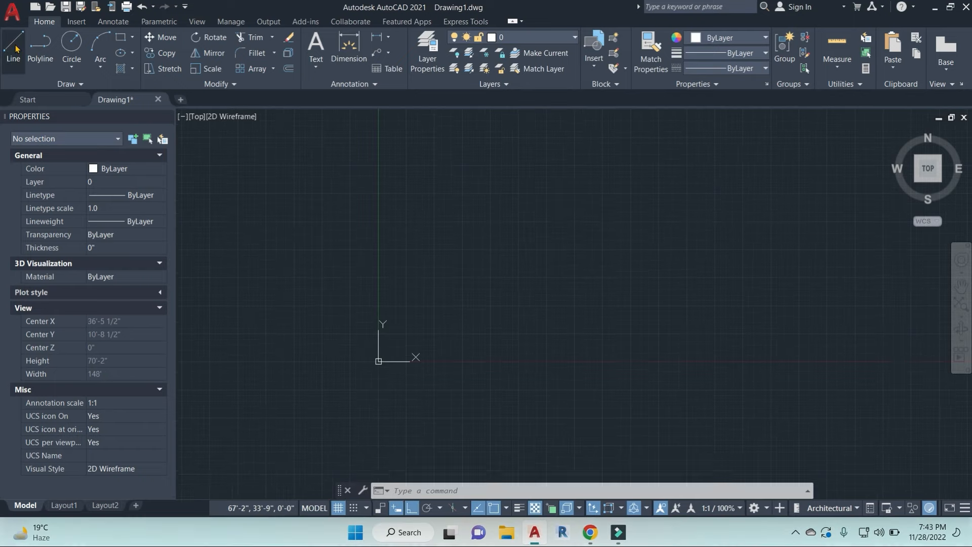
Step: Draw the outline's bottom edge 28' to the right with the Line command and continue 30' upward for its right edge
text(LINE)
key(Return)
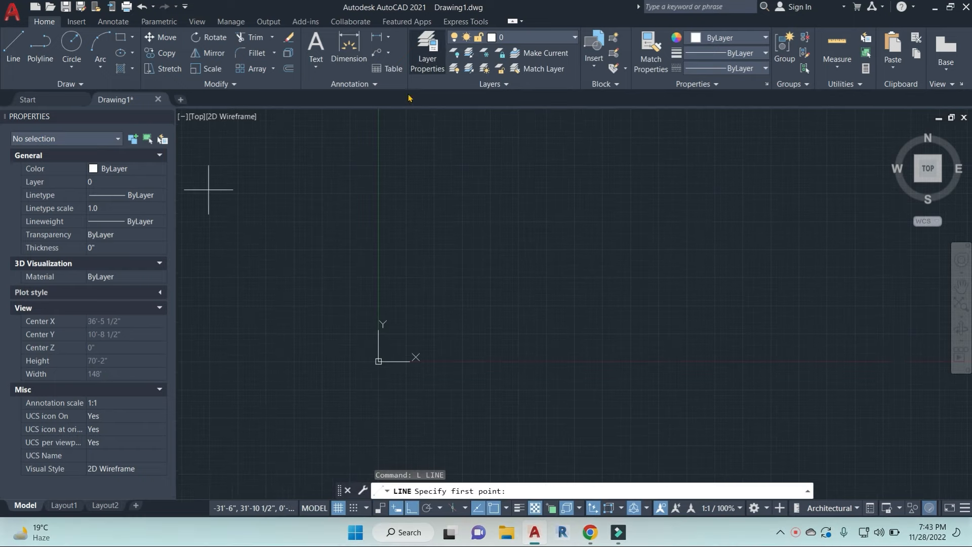
click(478, 337)
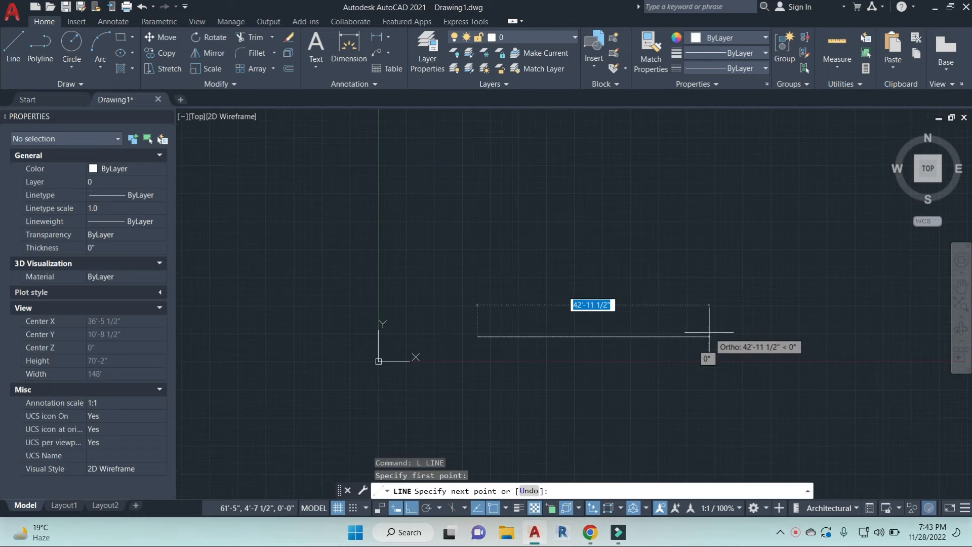
text(28')
key(Return)
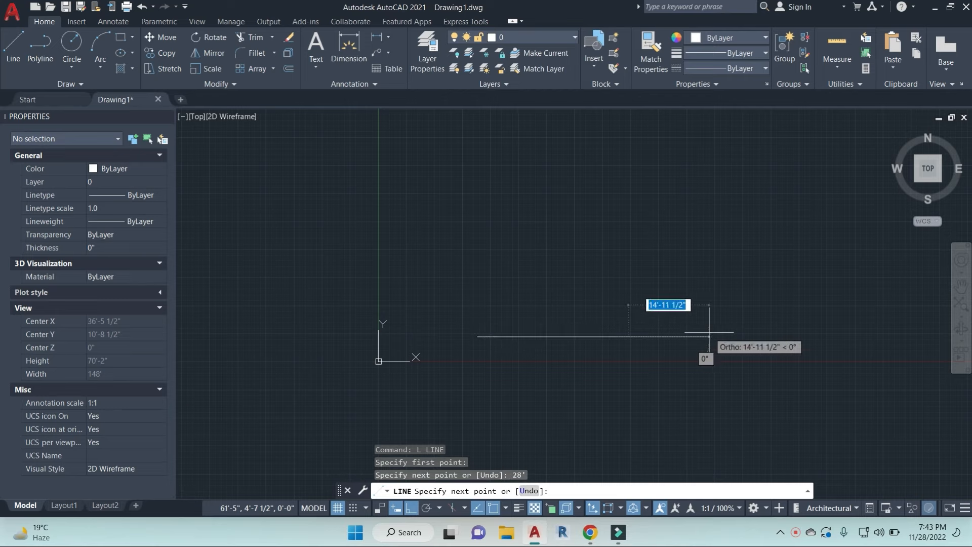
scroll(684, 310, down, 2)
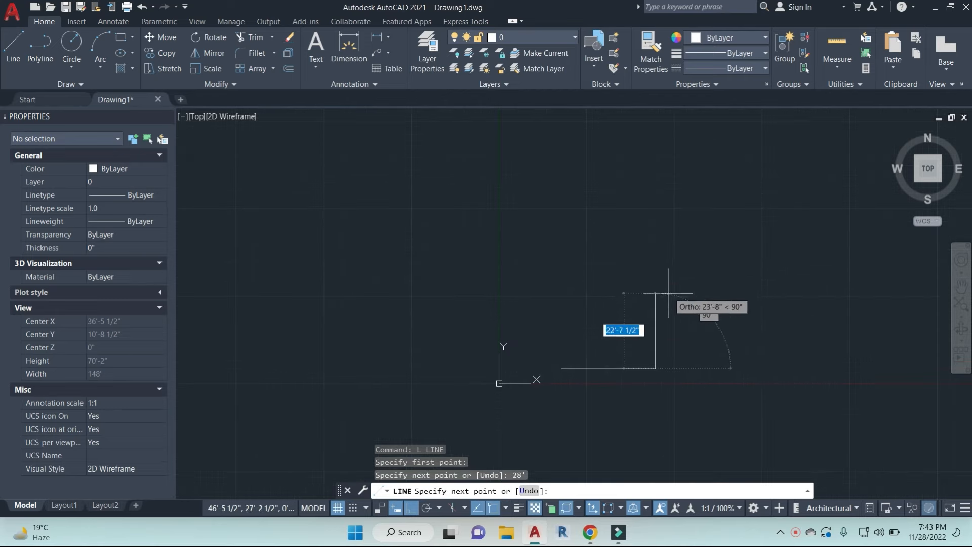
text(30')
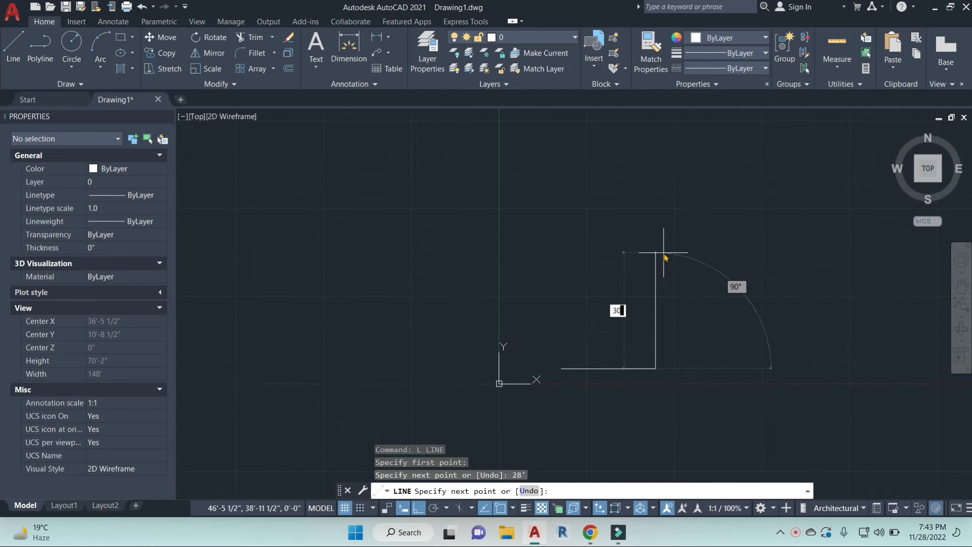
key(Return)
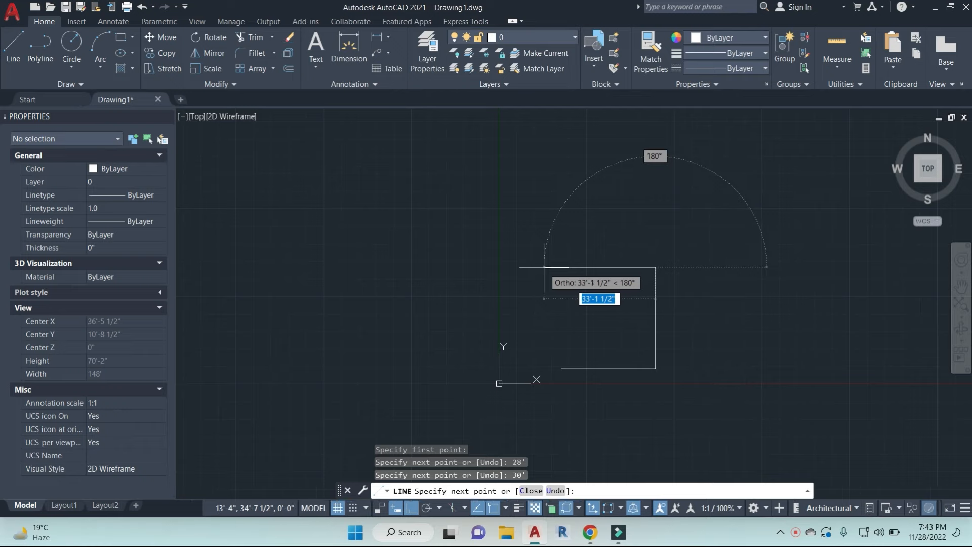
Step: Complete the rectangular outline with a 28' top edge to the left and close it back to the starting point
text(28)
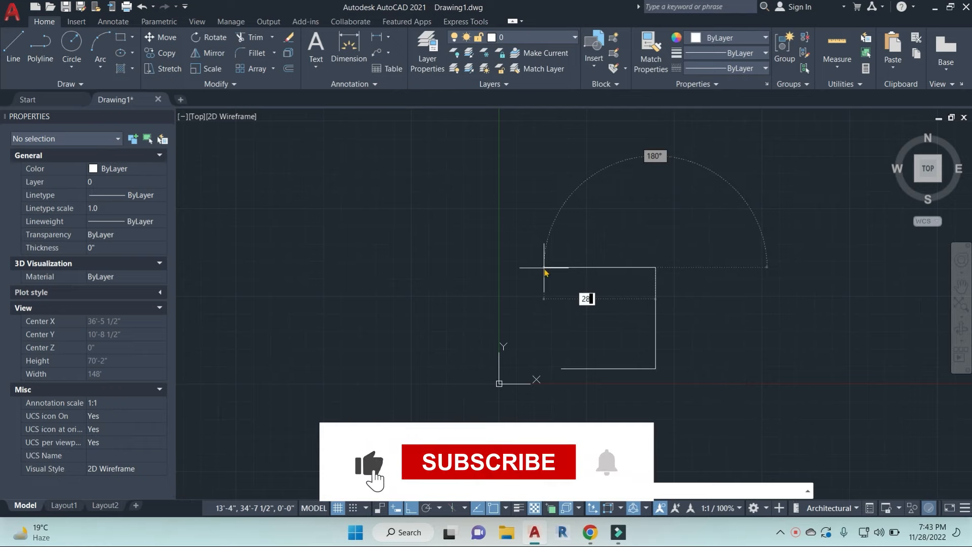
text(')
key(Return)
text(c)
key(Return)
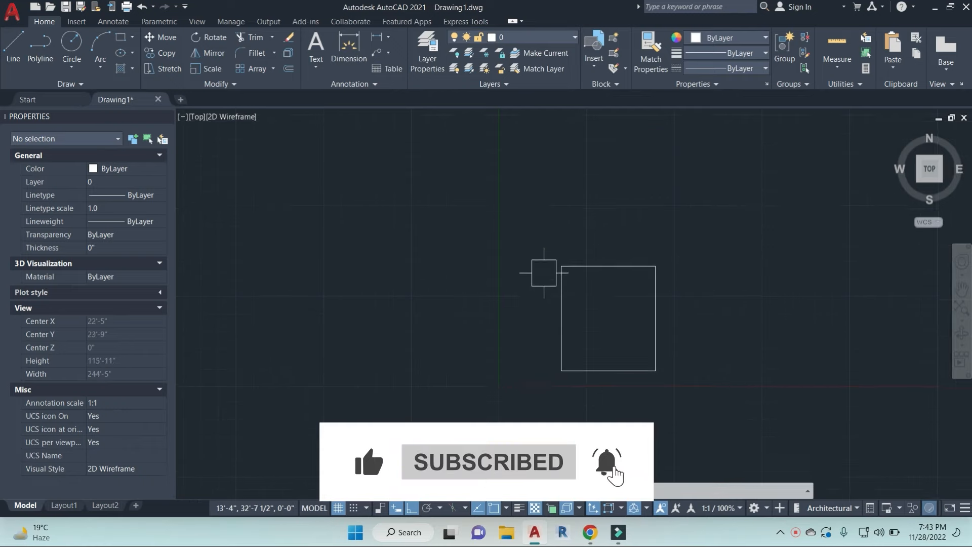
middle_drag(615, 311, 617, 312)
scroll(613, 308, up, 2)
key(Escape)
key(Escape)
key(Escape)
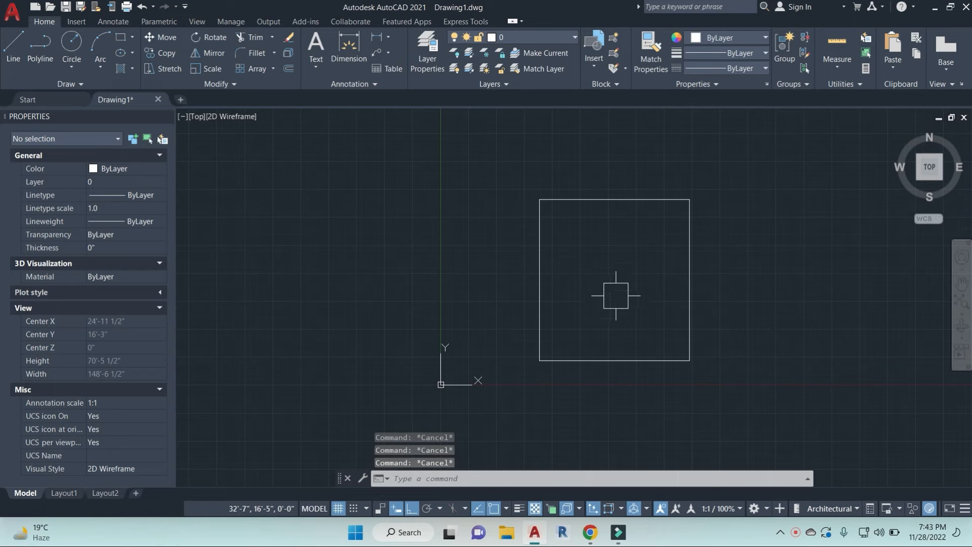
text(o)
key(Return)
text(9)
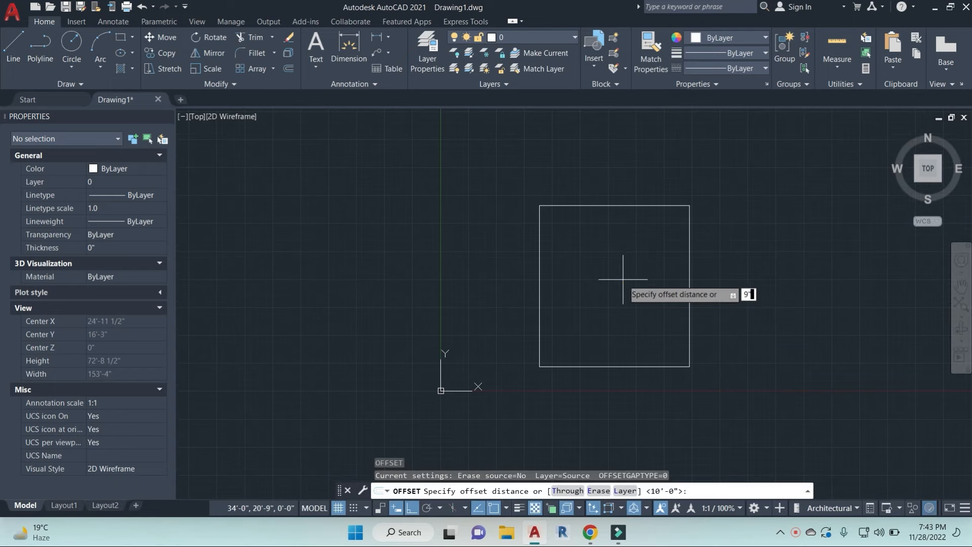
key(Return)
key(Escape)
key(Escape)
key(Escape)
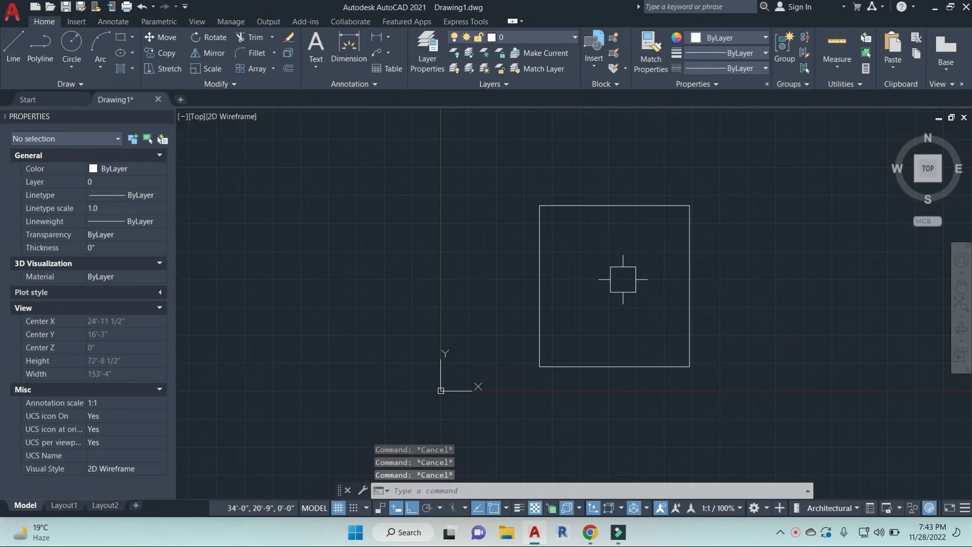
Step: Offset all four edges of the rectangular outline 9" inward to form the outer walls
text(o)
key(Return)
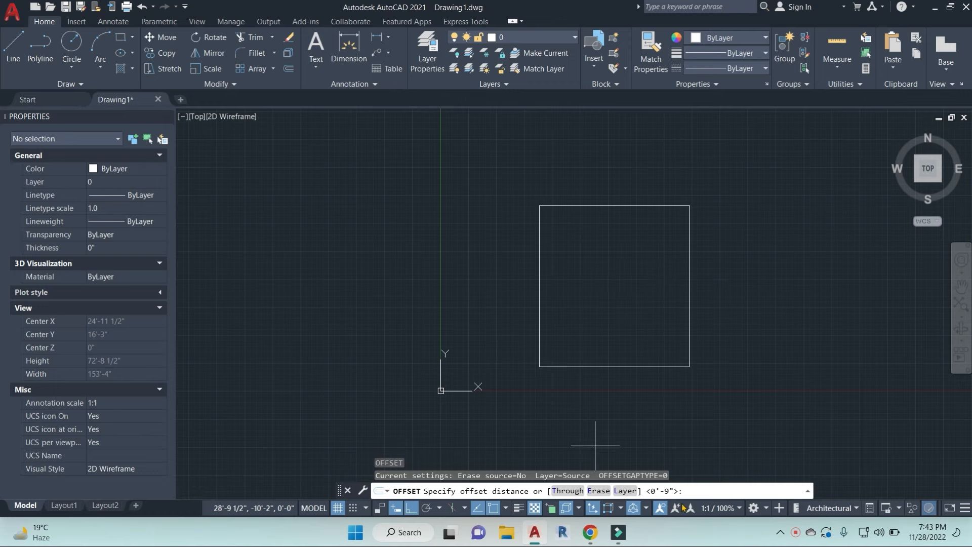
key(Return)
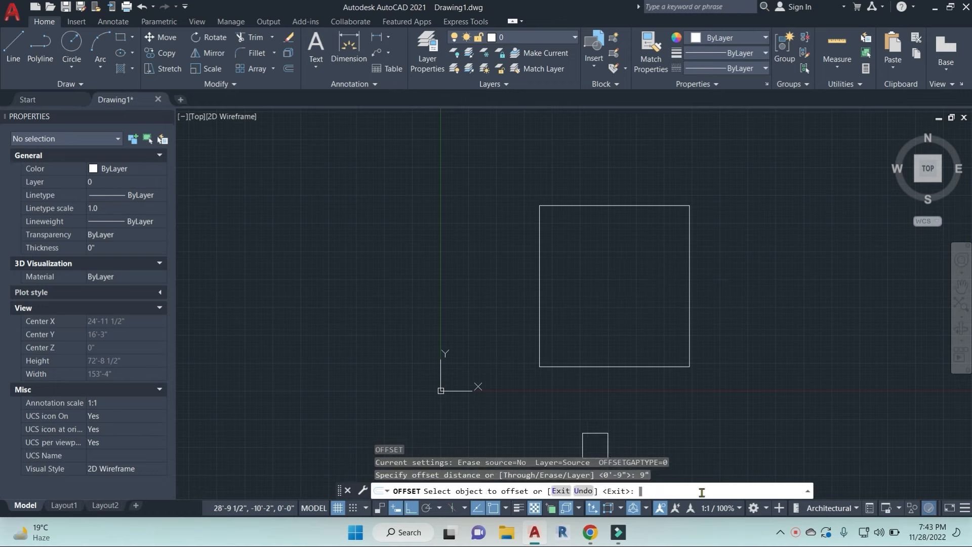
click(627, 203)
click(625, 287)
click(536, 297)
click(630, 287)
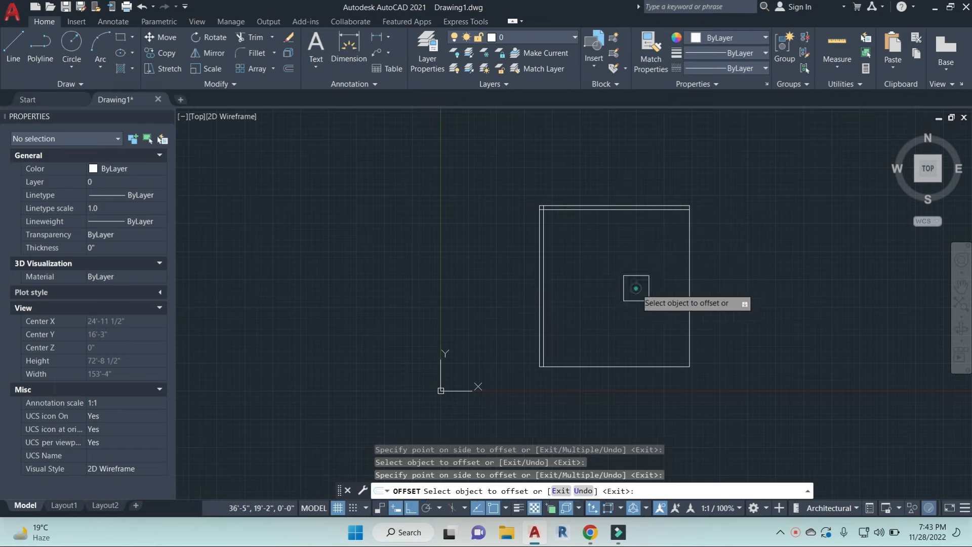
click(689, 286)
click(599, 282)
click(624, 364)
click(630, 288)
key(Escape)
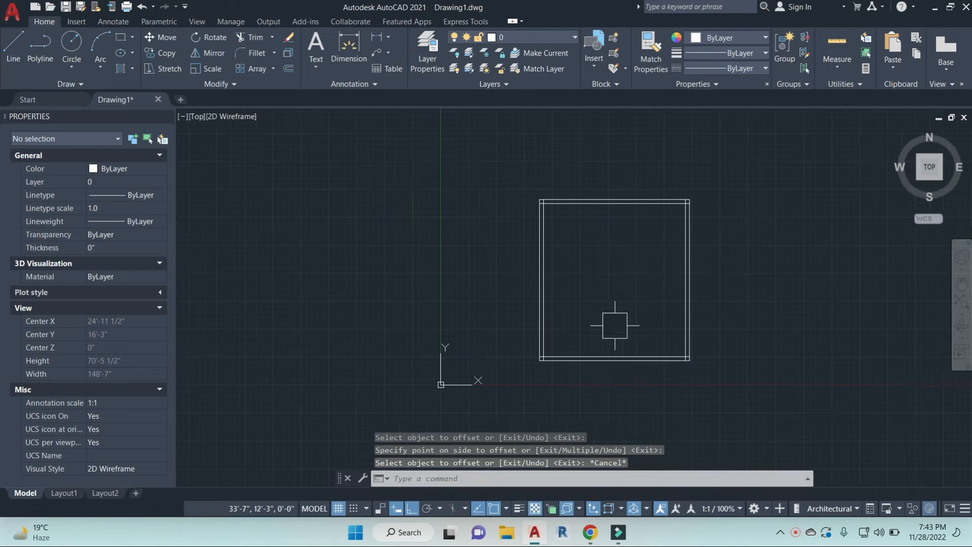
scroll(601, 304, up, 2)
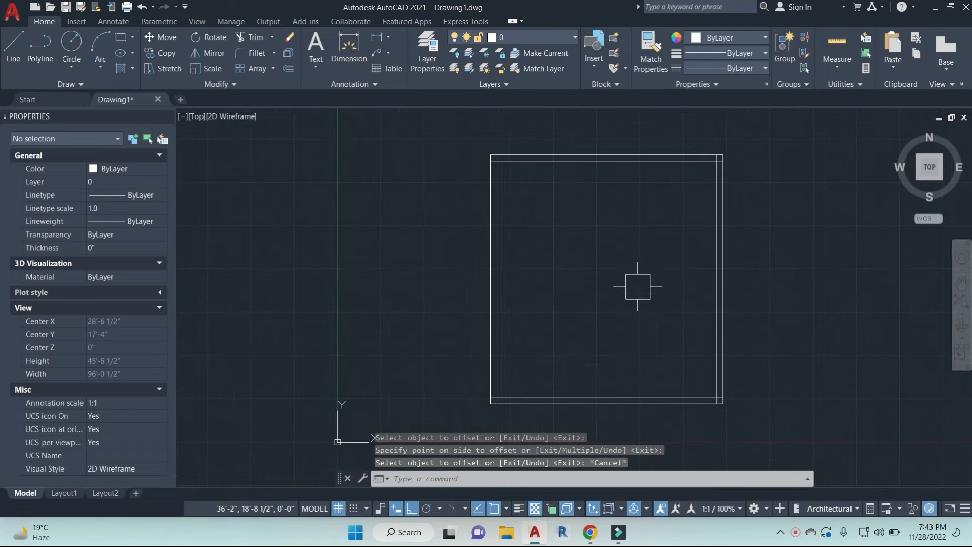
key(Escape)
key(Escape)
key(Escape)
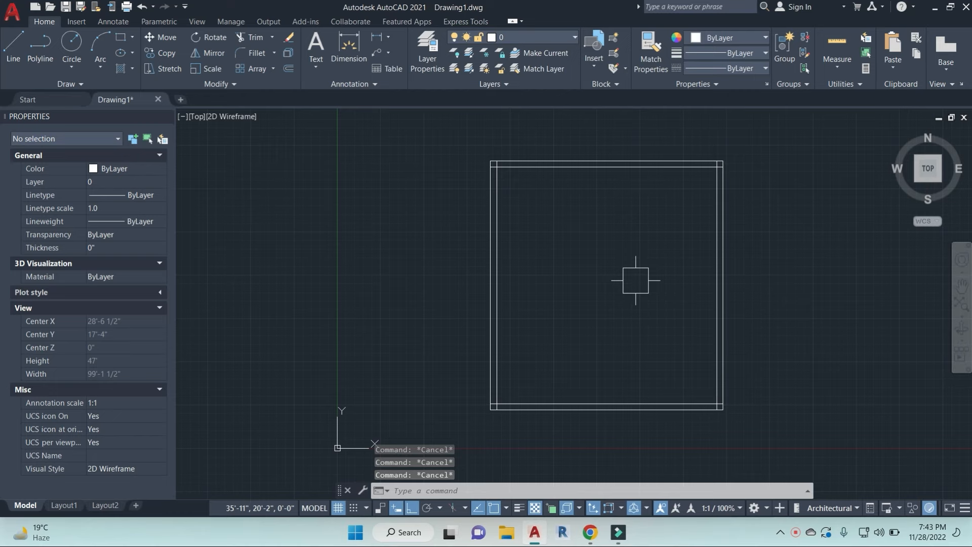
text(o)
key(Return)
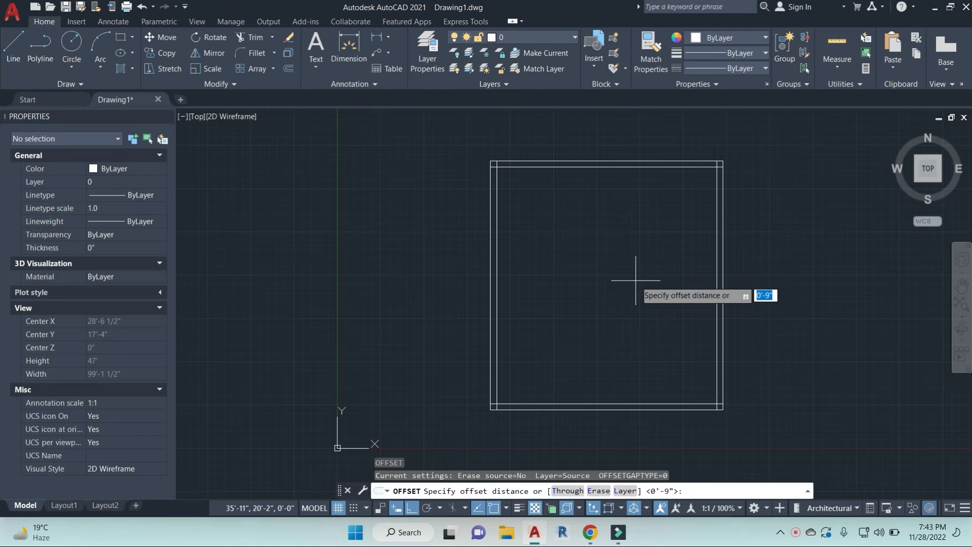
key(Escape)
middle_drag(794, 331, 708, 309)
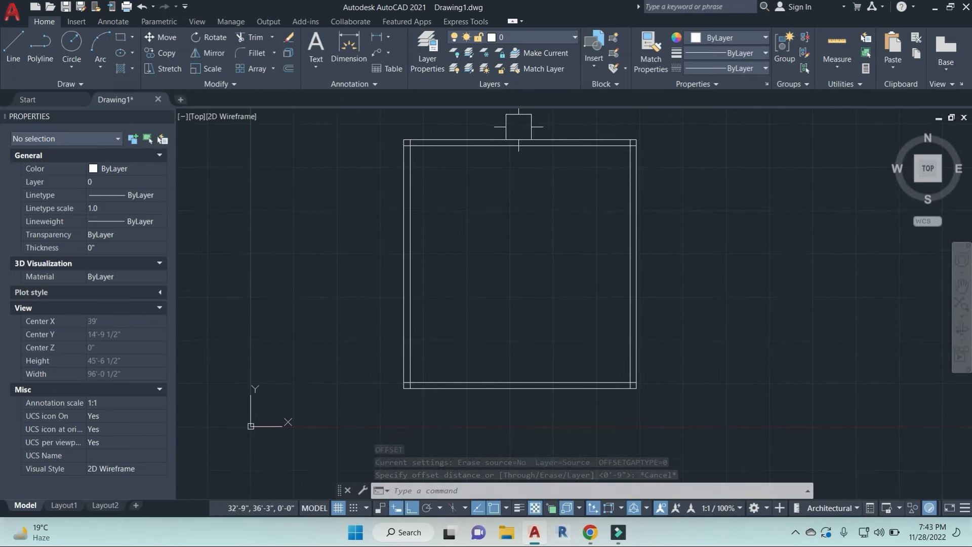
middle_drag(490, 310, 520, 292)
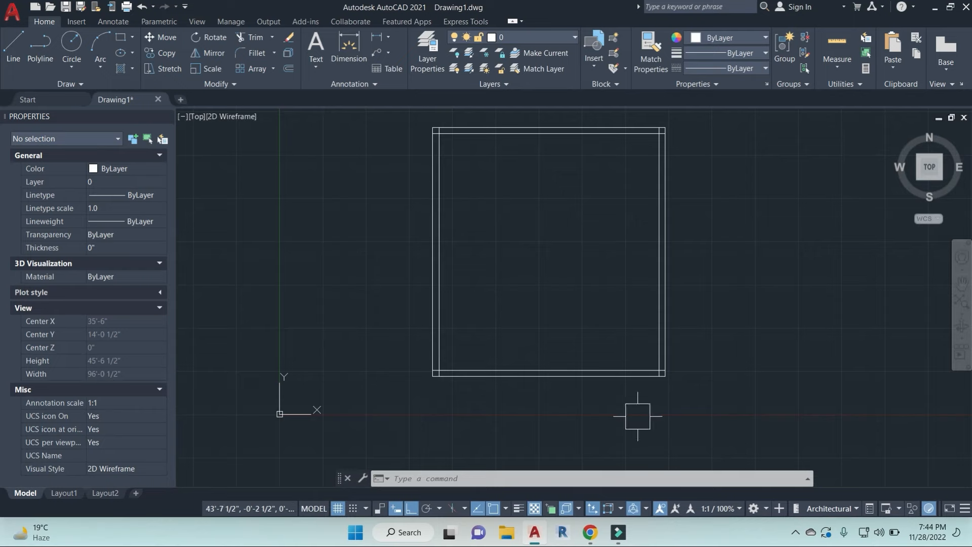
middle_drag(631, 417, 677, 403)
middle_drag(758, 295, 744, 317)
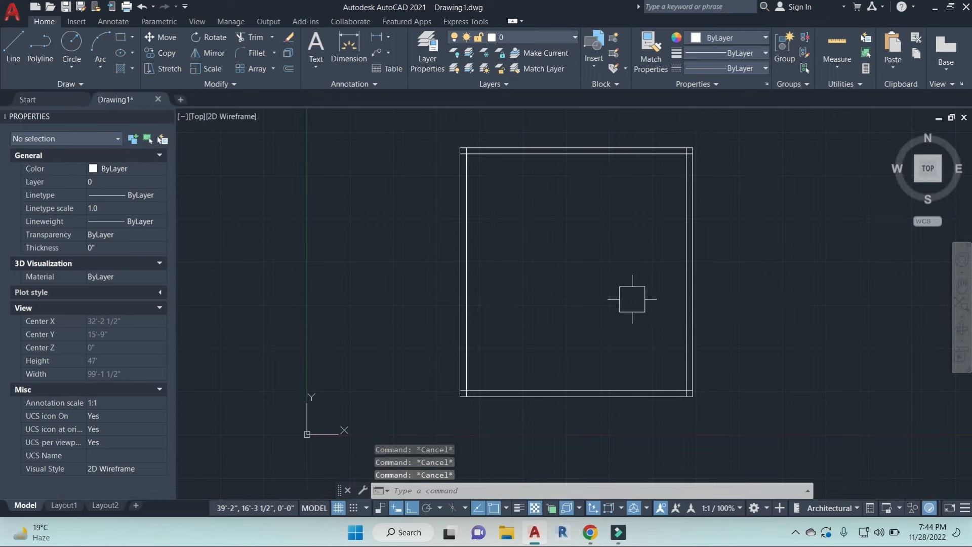
Step: Offset the inner line of the bottom wall 10' upward to mark the depth of the lower rooms
key(Return)
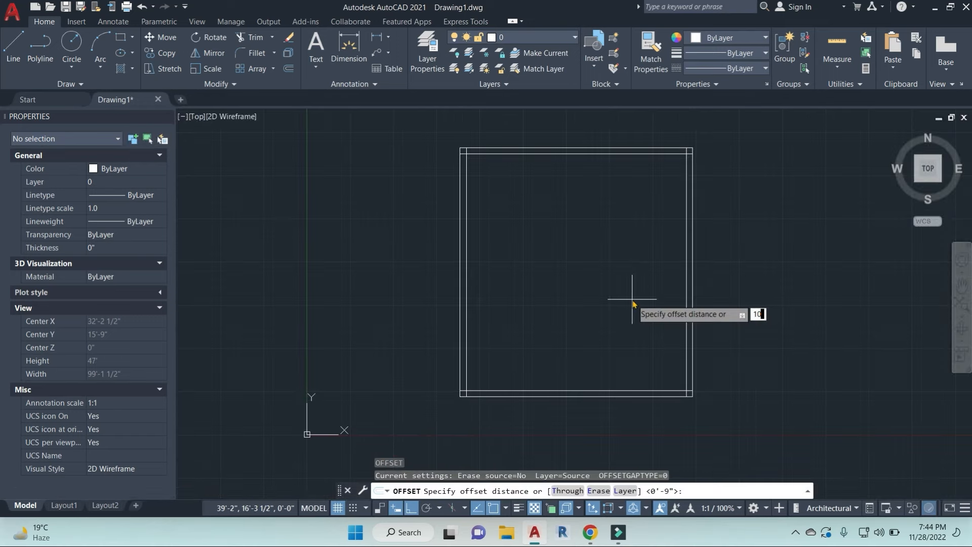
text(10')
key(Return)
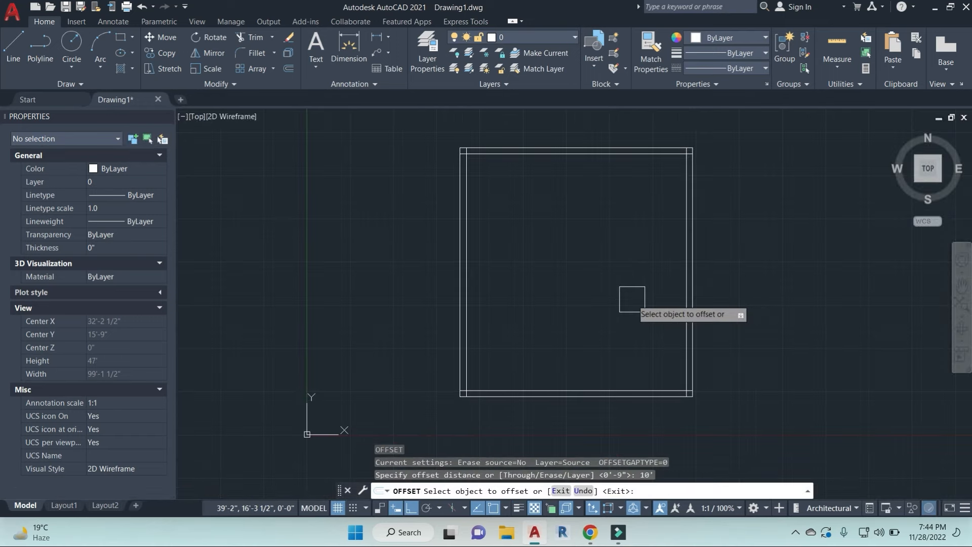
click(645, 390)
click(637, 244)
key(Return)
Step: Offset the lower partition line 4.5" upward to give that partition wall its thickness
key(Return)
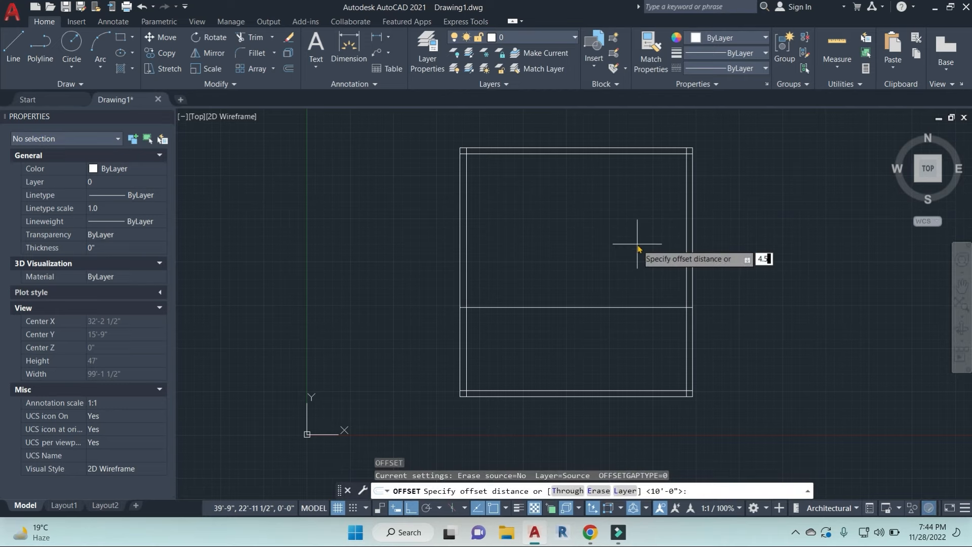
key(Return)
click(625, 307)
click(629, 242)
key(Escape)
key(Escape)
key(Escape)
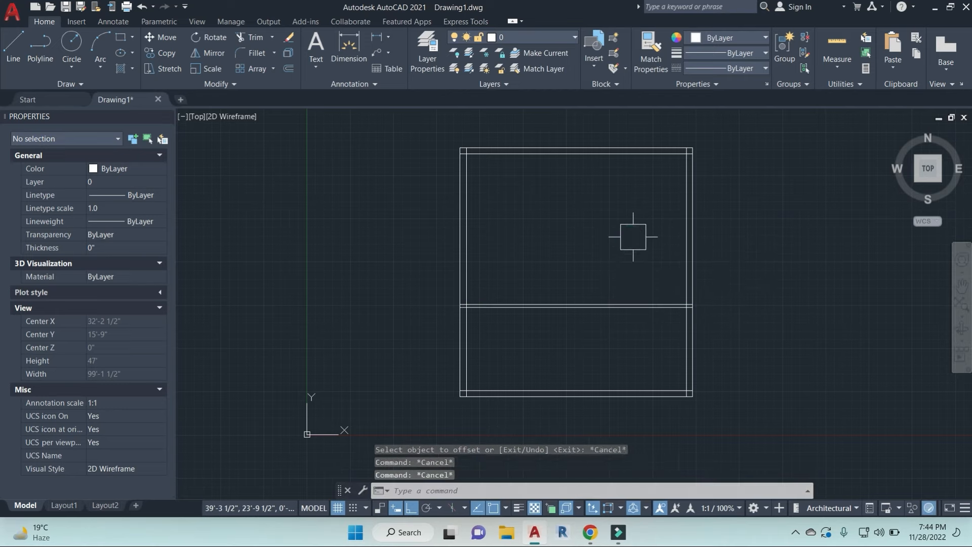
Step: Offset the inner line of the top wall 10' downward to mark the depth of the upper rooms
key(Return)
text(10')
key(Return)
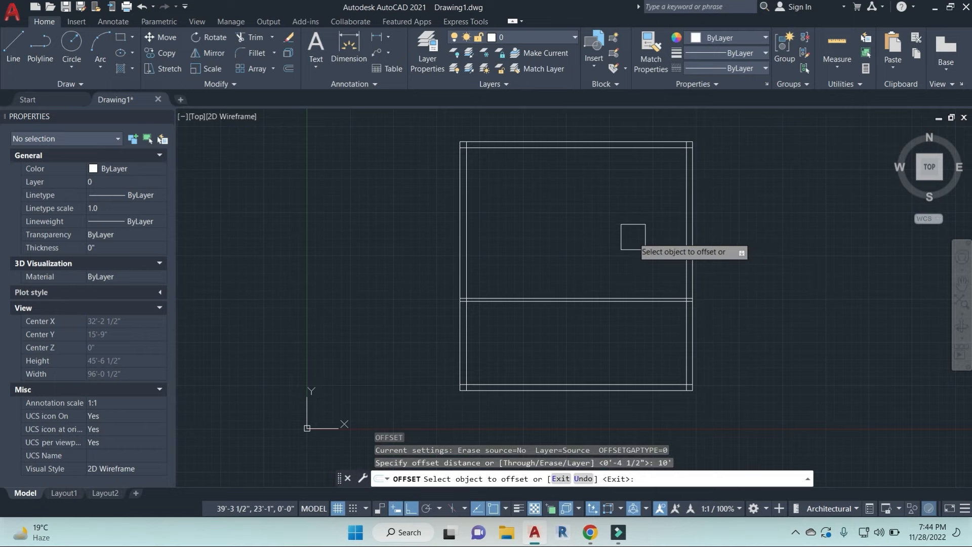
click(620, 149)
click(616, 260)
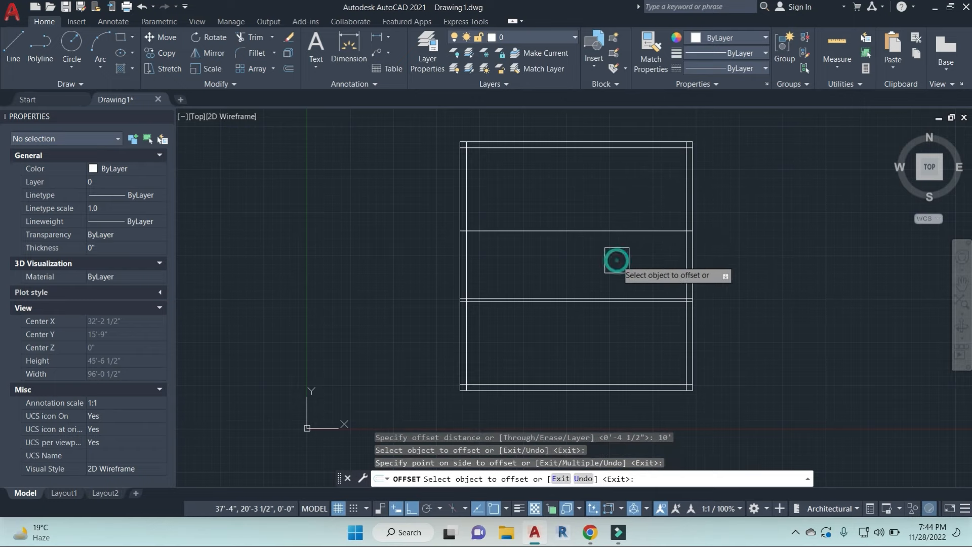
key(Escape)
Step: Offset the upper partition line 4.5" downward to give that partition wall its thickness
key(Return)
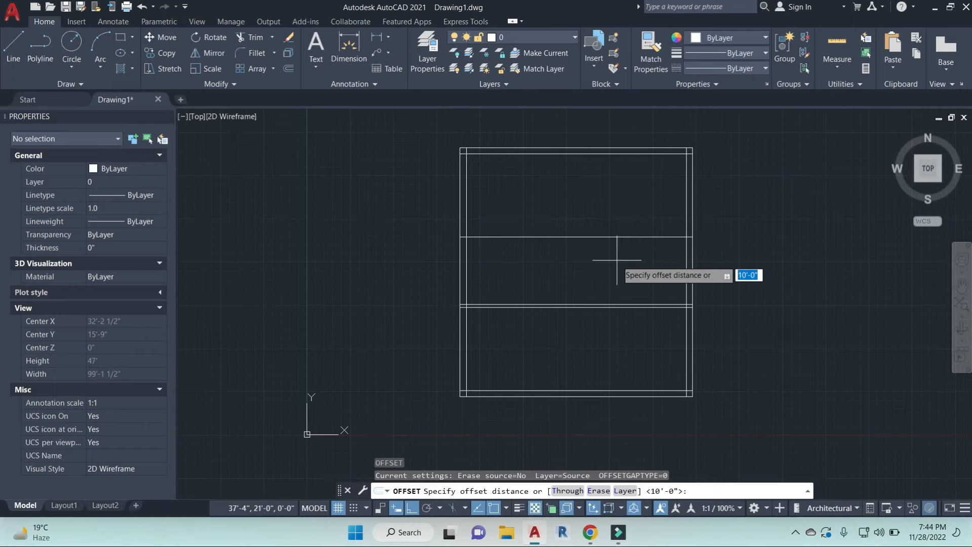
text(4.5")
key(Return)
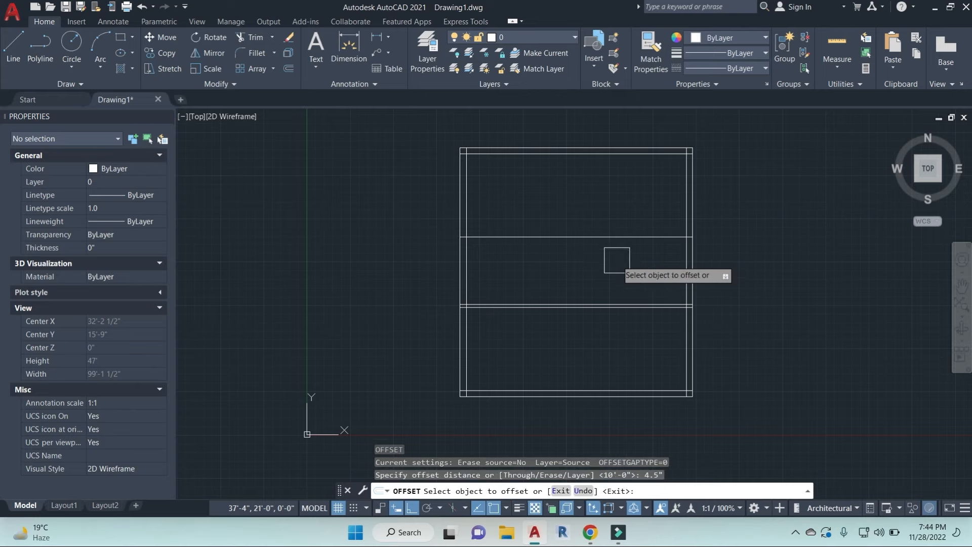
click(625, 236)
click(624, 268)
middle_drag(560, 260, 582, 277)
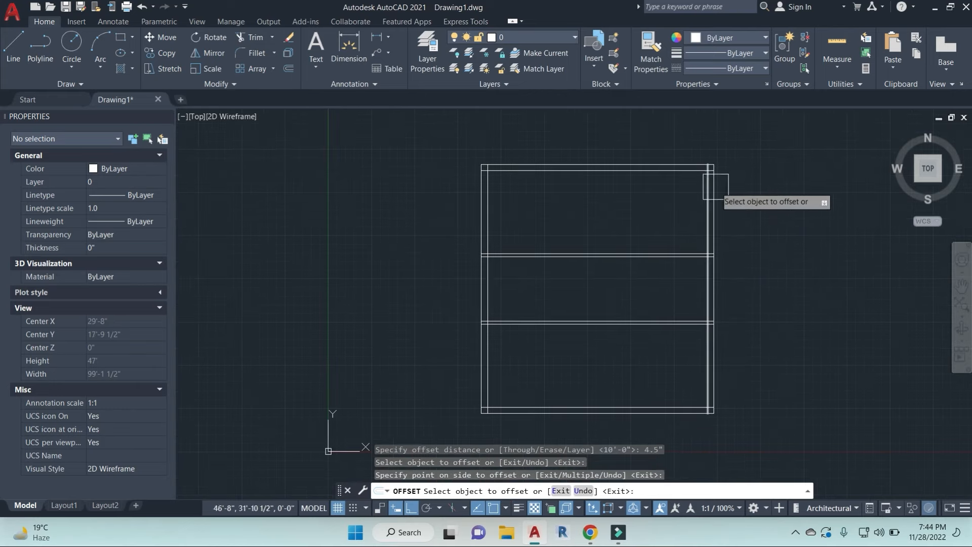
middle_drag(804, 333, 737, 319)
key(Escape)
key(Escape)
key(Escape)
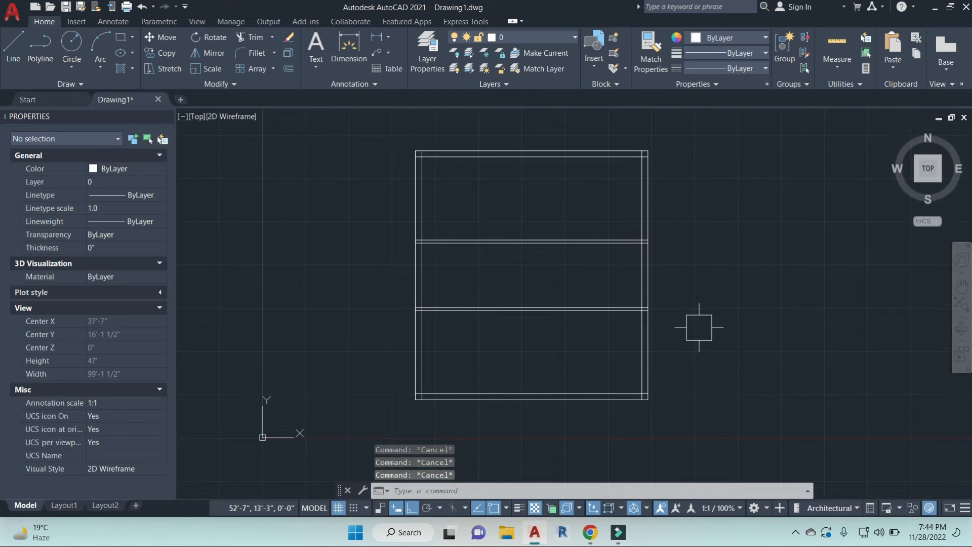
Step: Offset the inner line of the left wall 10' to the right to mark the width of the left rooms
key(Return)
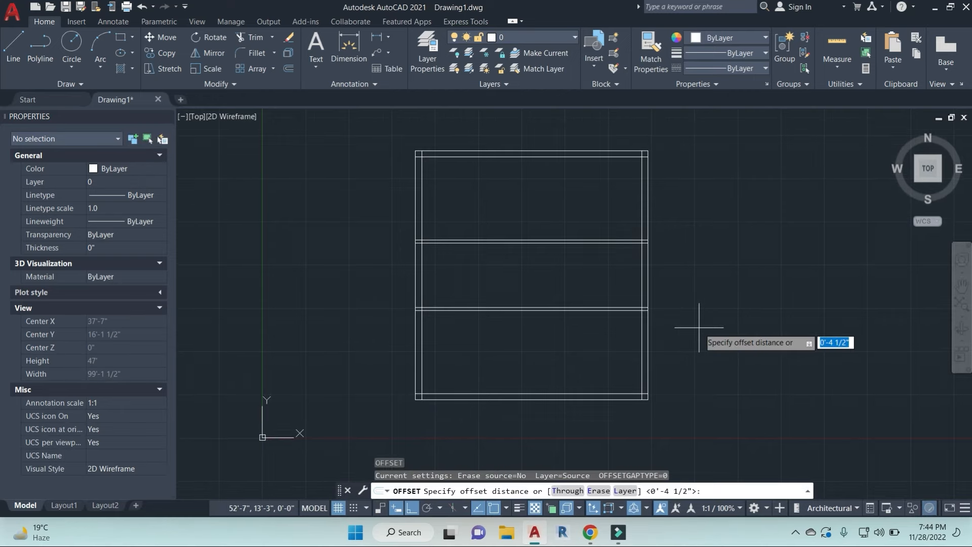
text(10')
key(Return)
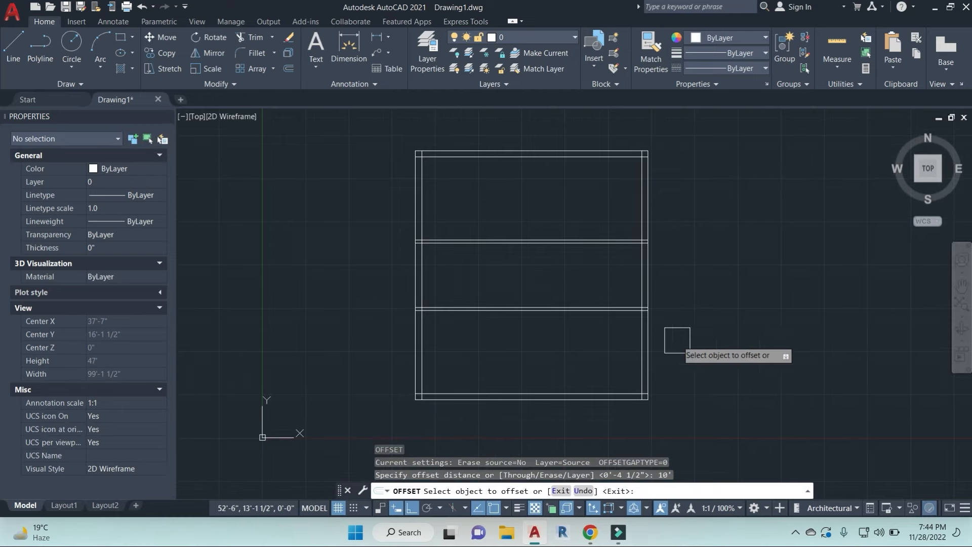
click(422, 203)
click(540, 207)
key(Escape)
key(Escape)
key(Escape)
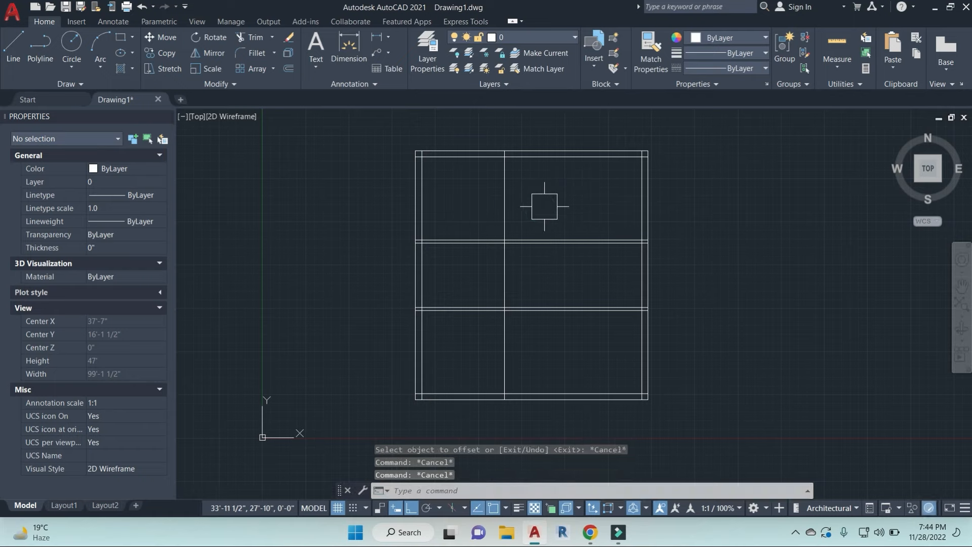
Step: Offset the left vertical partition line 9" to the right to give that wall its thickness
key(Return)
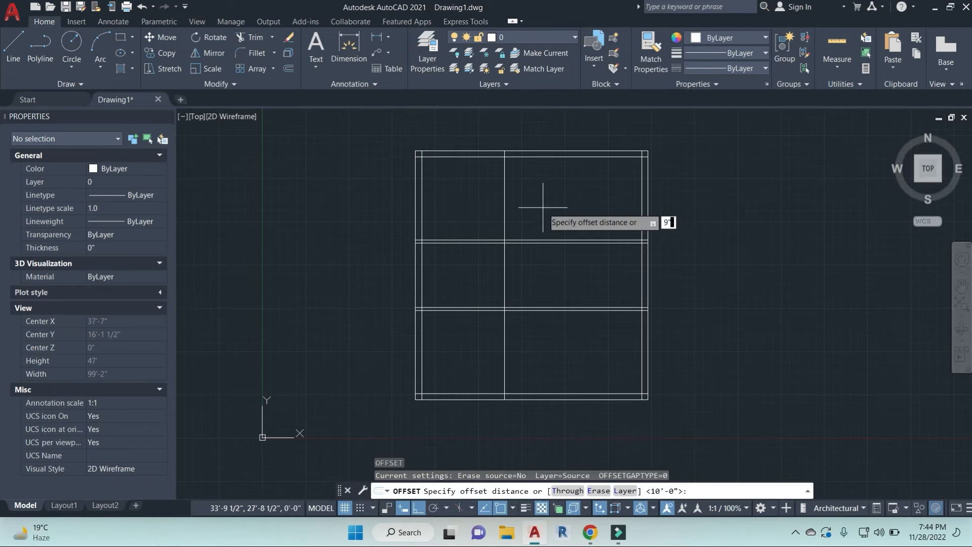
text(9")
key(Return)
click(505, 207)
click(552, 198)
middle_drag(539, 254, 558, 250)
mouse_move(487, 198)
middle_down()
mouse_move(495, 189)
mouse_move(511, 201)
middle_up()
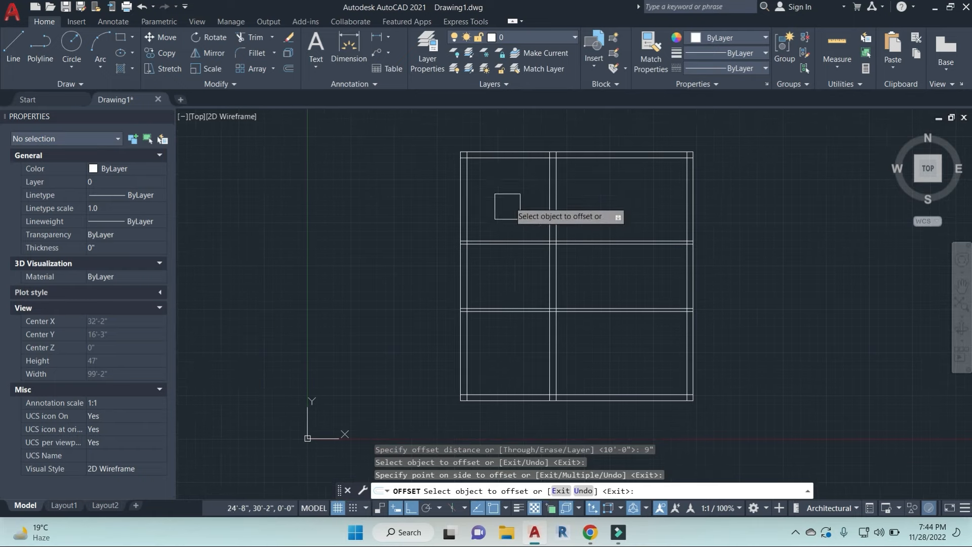
middle_drag(546, 230, 545, 224)
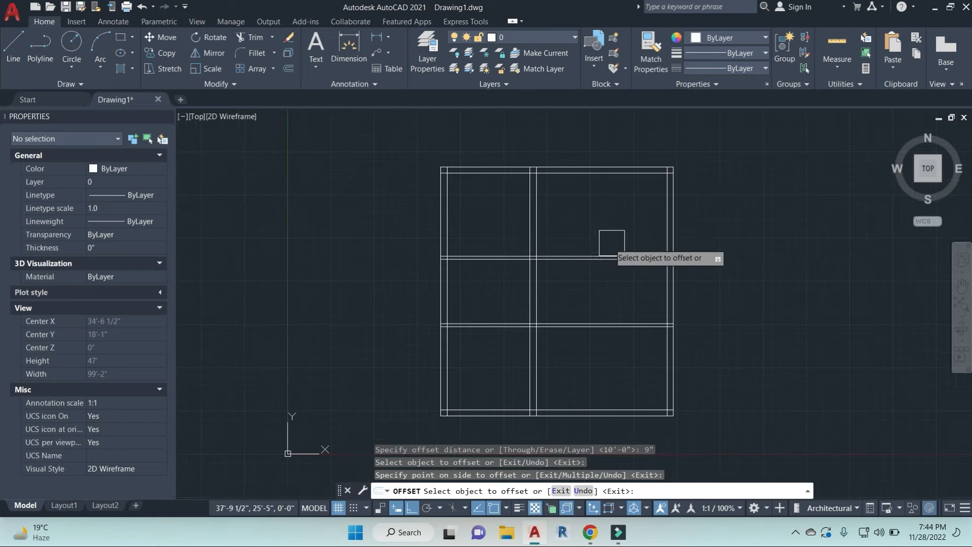
key(Escape)
key(Escape)
key(Escape)
Step: Offset the inner line of the right wall 10' to the left to mark the width of the right rooms
key(Return)
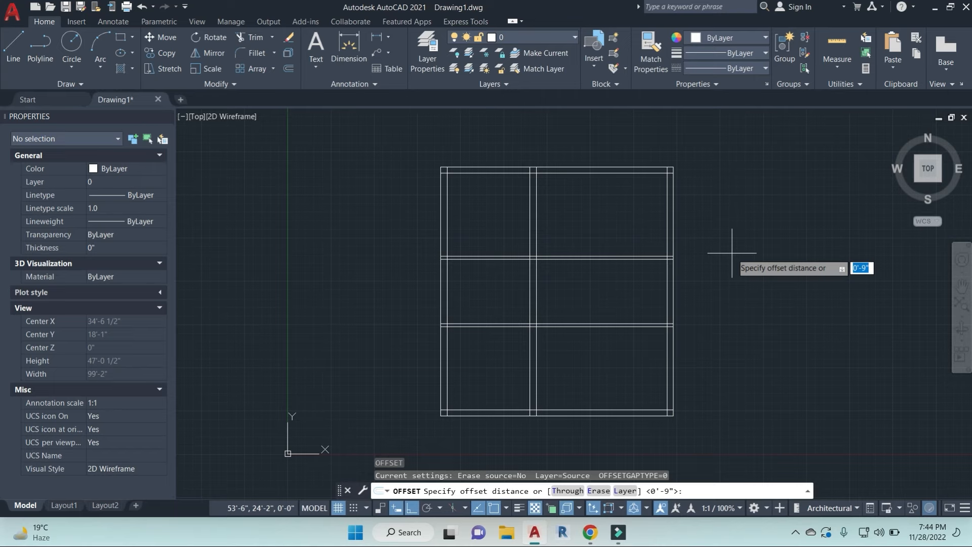
text(10')
key(Return)
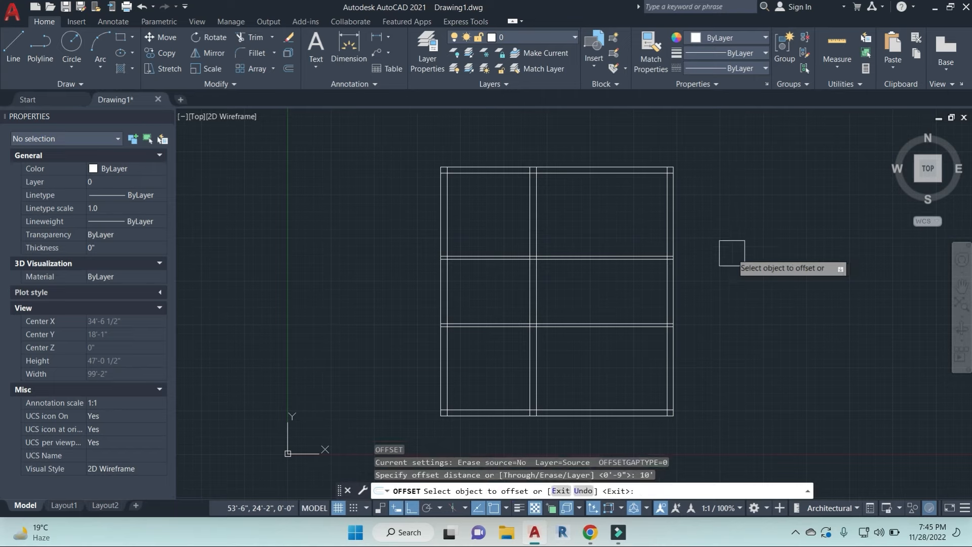
click(661, 191)
click(654, 197)
key(Escape)
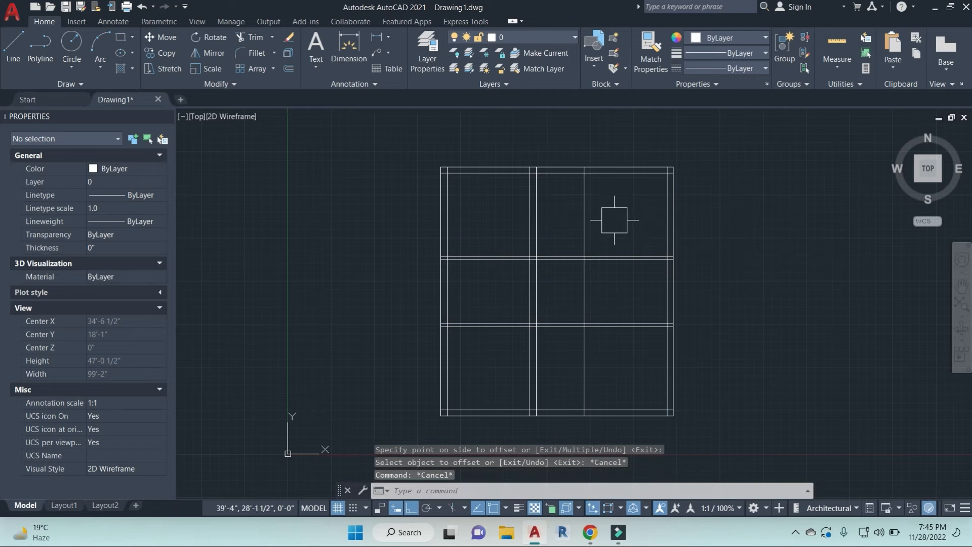
Step: Offset the right vertical partition line 9" to the left to give that wall its thickness
key(Return)
key(Return)
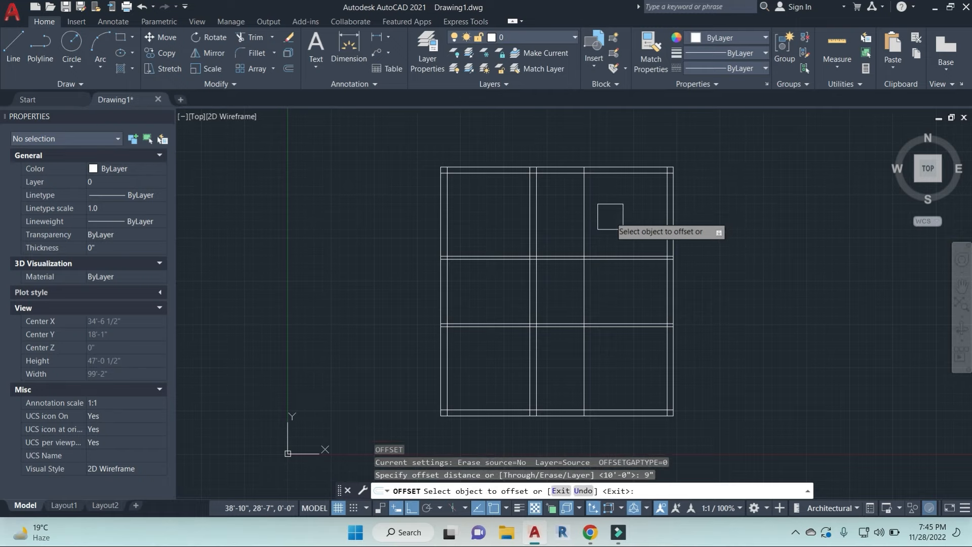
click(584, 223)
click(566, 299)
middle_drag(530, 223, 538, 210)
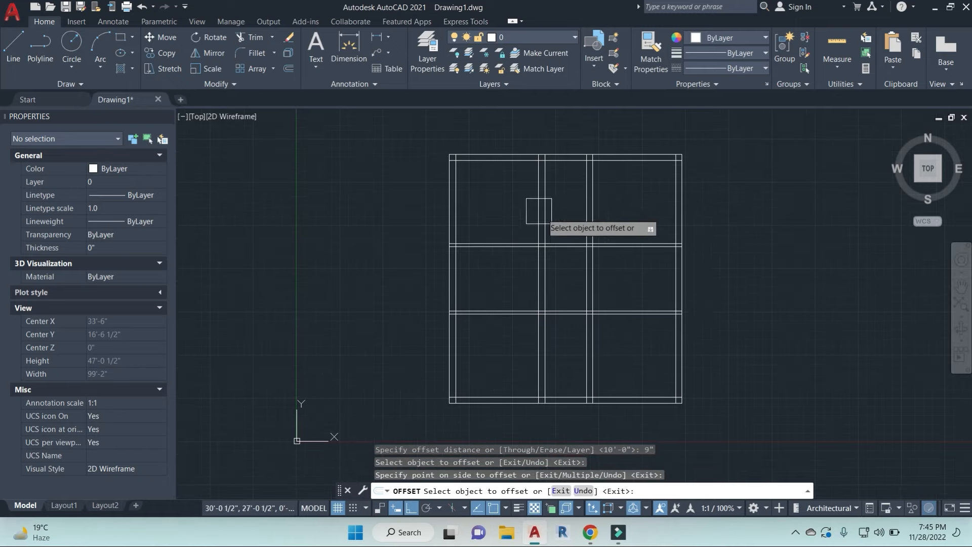
key(Escape)
Step: Trim away the portions of both vertical partition walls that cross the middle area between the two horizontal partitions
text(tr)
key(Return)
key(Return)
click(633, 281)
click(506, 259)
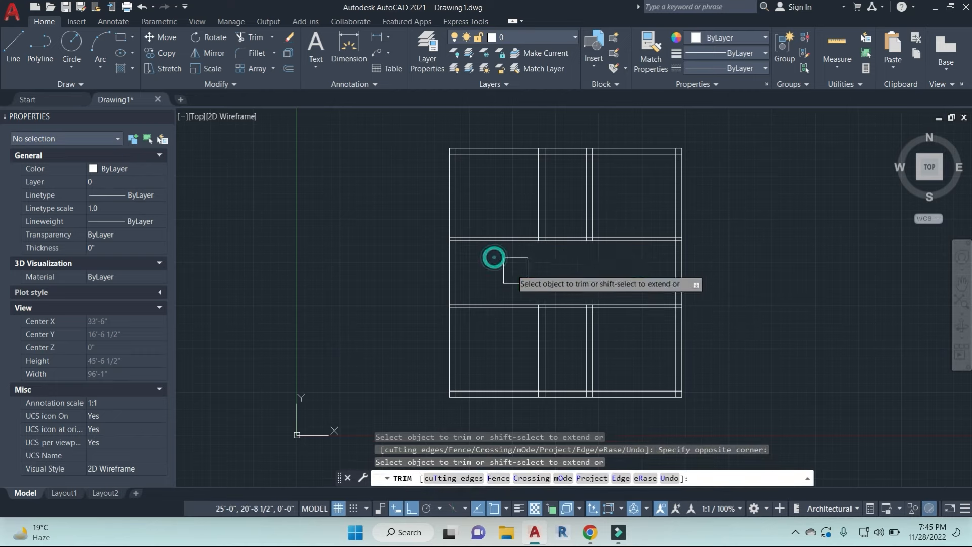
scroll(582, 344, up, 3)
middle_drag(607, 304, 600, 420)
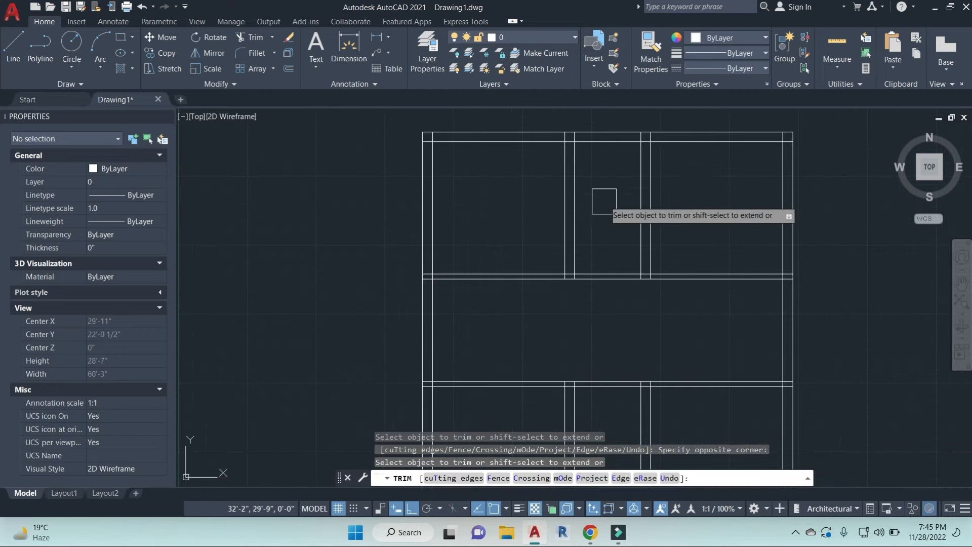
Step: Look over the trimmed partition walls across the whole floor plan and end the Trim command
middle_drag(591, 186, 571, 233)
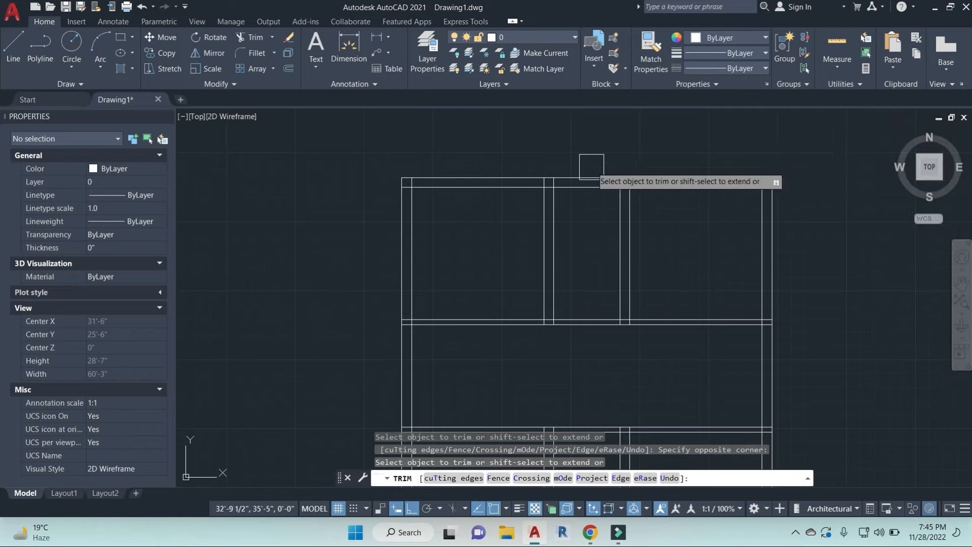
middle_drag(732, 412, 714, 254)
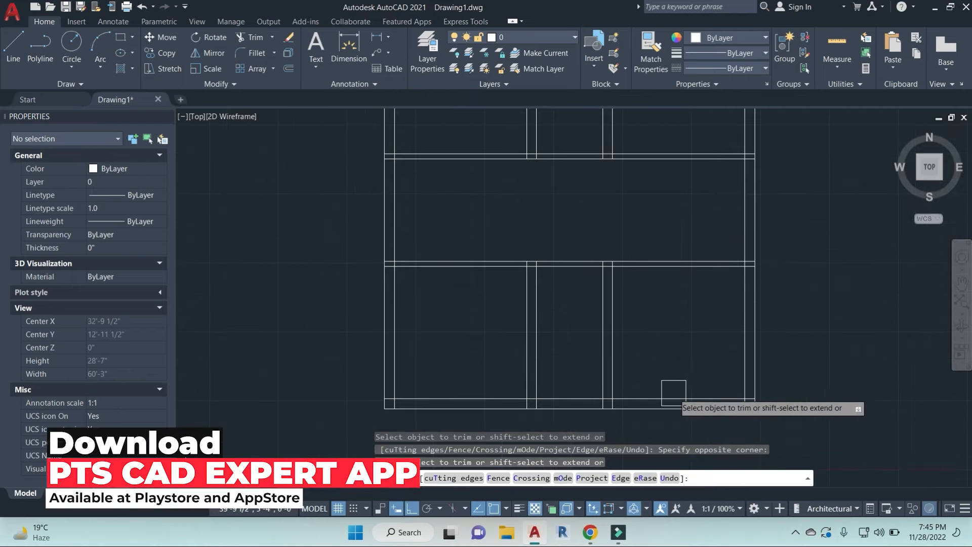
scroll(679, 378, down, 4)
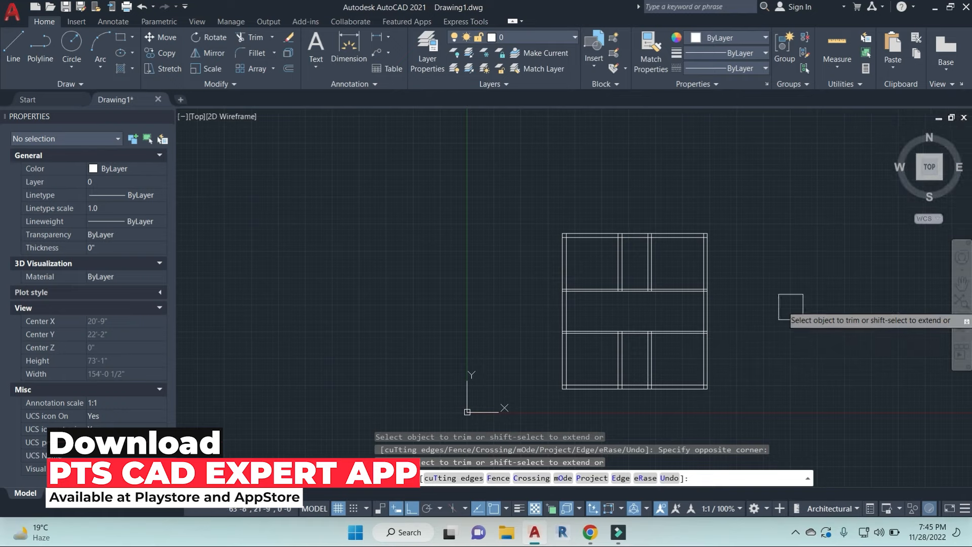
middle_drag(689, 254, 634, 238)
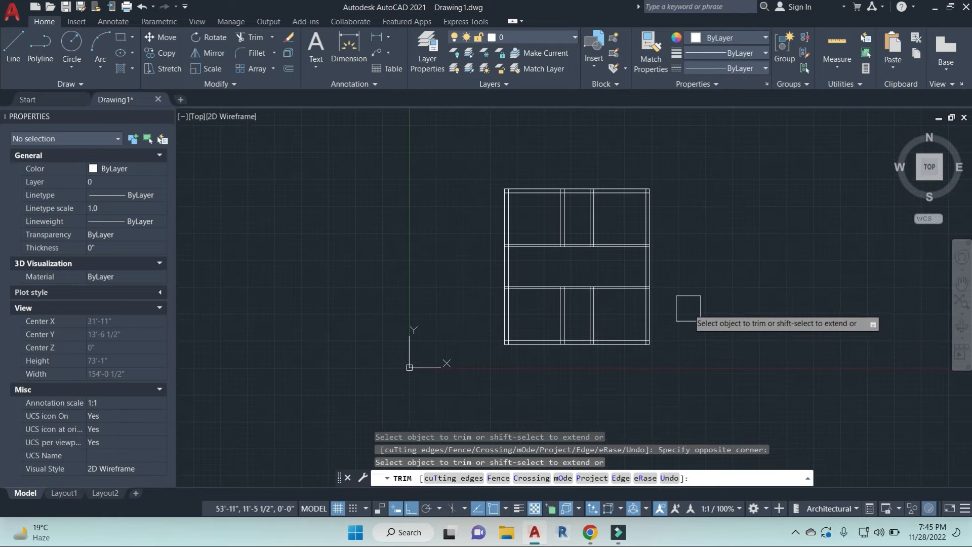
middle_drag(658, 369, 661, 339)
scroll(690, 369, up, 2)
key(Escape)
key(Escape)
key(Escape)
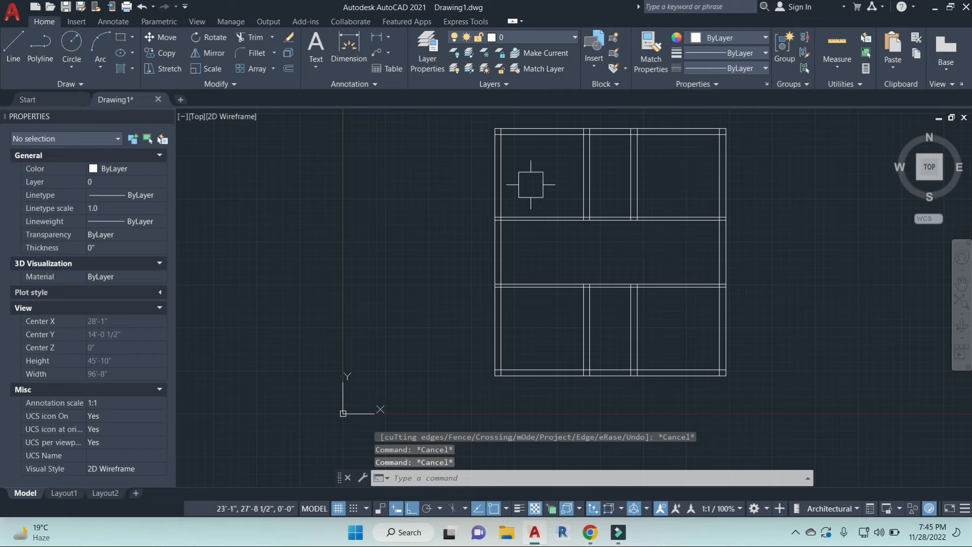
key(Escape)
Step: Offset the inner line of the left outer wall 7' to the right to mark the lower-left room's width
scroll(566, 333, up, 2)
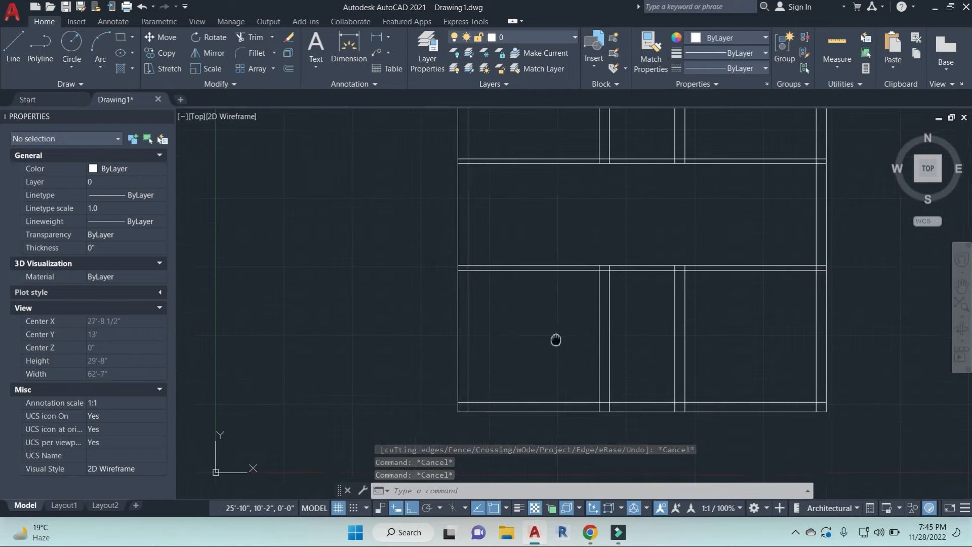
text(o)
key(Return)
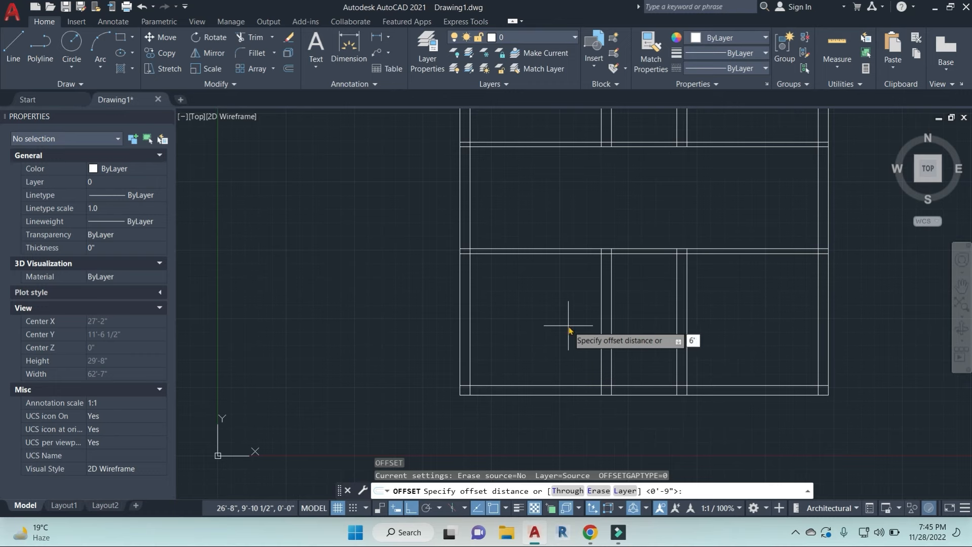
text(7')
key(Return)
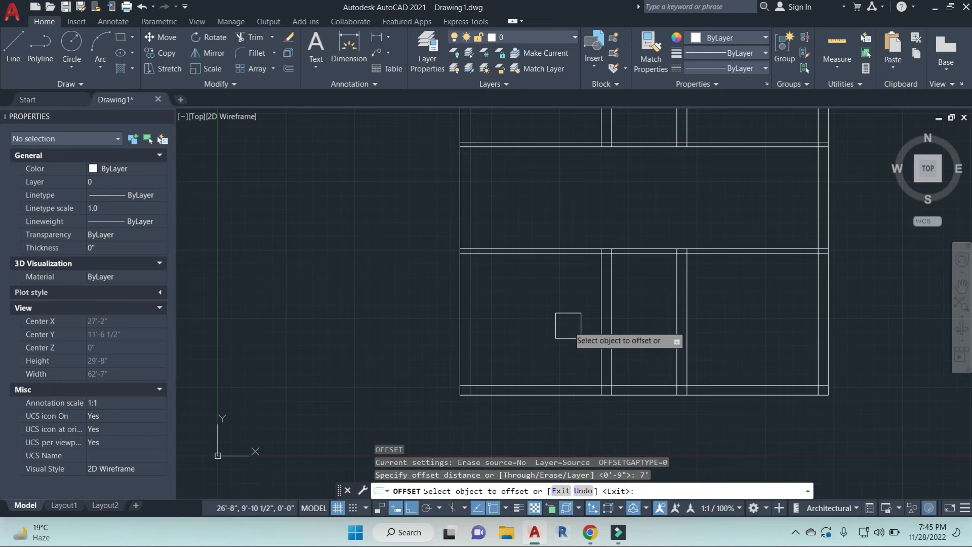
click(471, 338)
click(549, 334)
key(Escape)
key(Escape)
key(Escape)
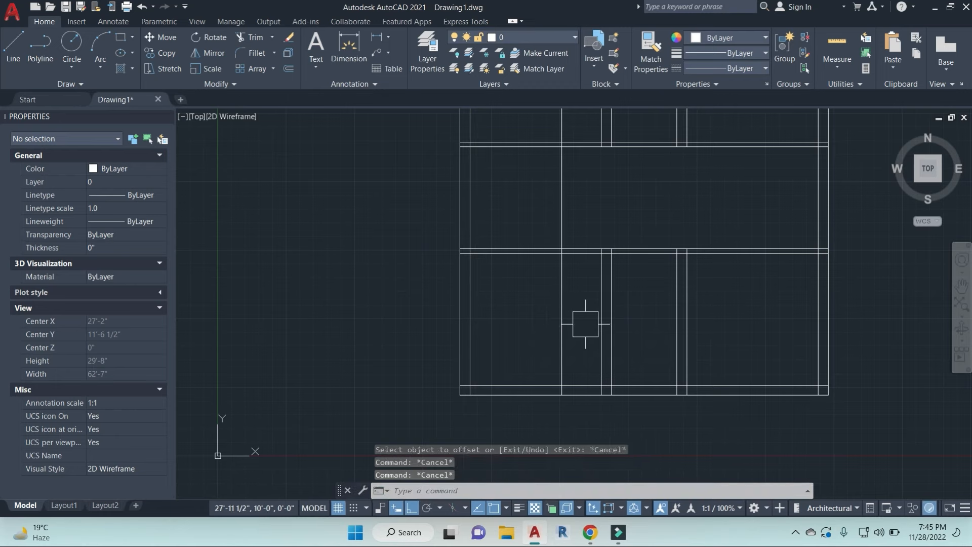
Step: Offset the new vertical line 4.5" to the right to form a thin partition wall
key(Return)
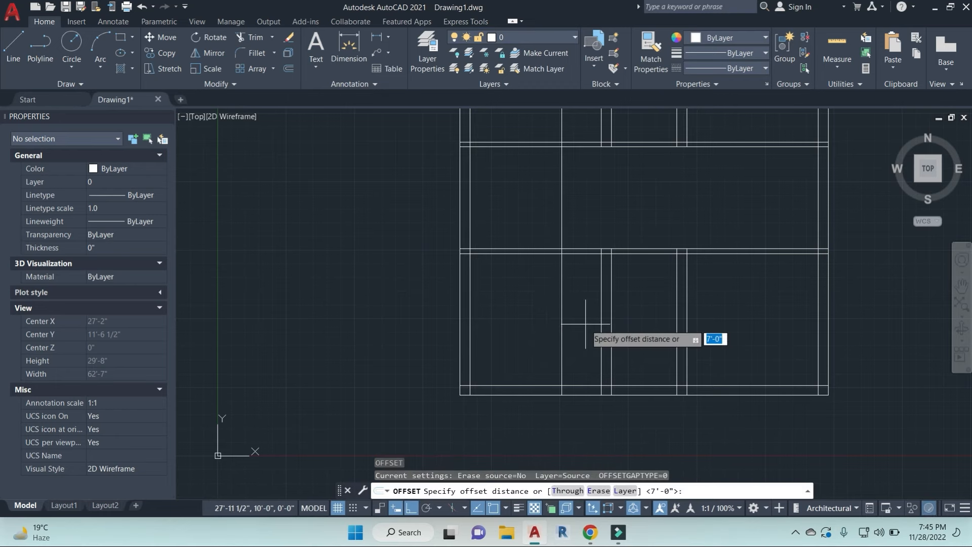
text(4.5)
key(Return)
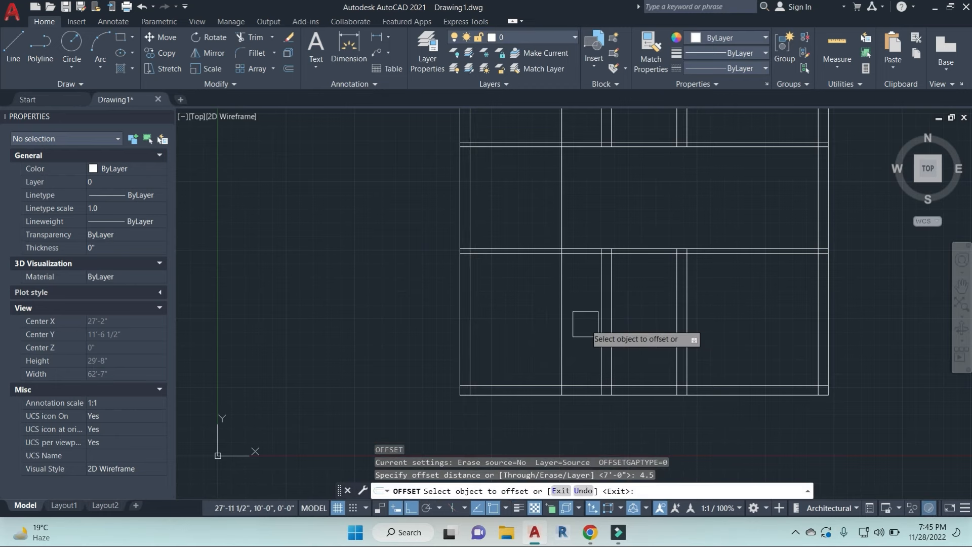
click(561, 322)
click(588, 328)
key(Escape)
key(Escape)
key(Escape)
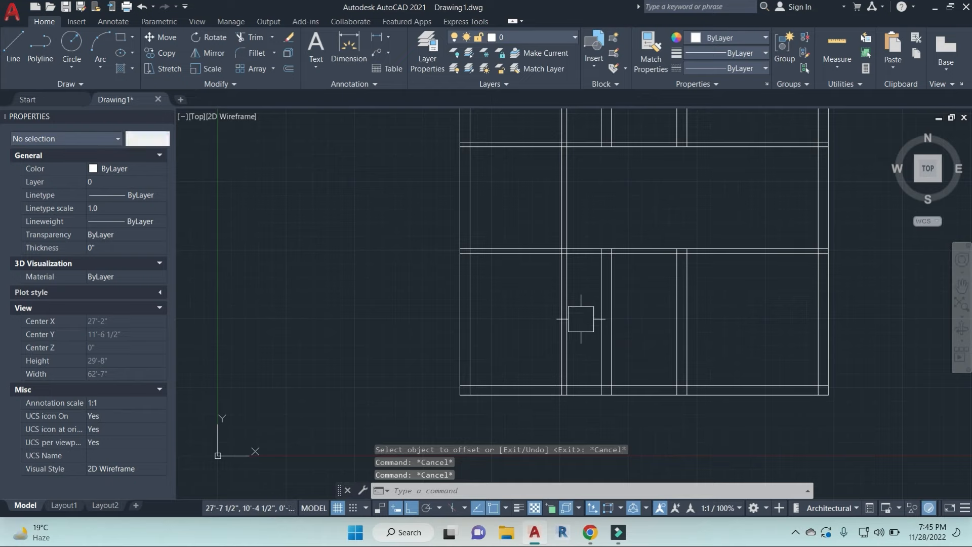
text(tr)
key(Return)
scroll(604, 337, up, 2)
key(Escape)
key(Escape)
key(Escape)
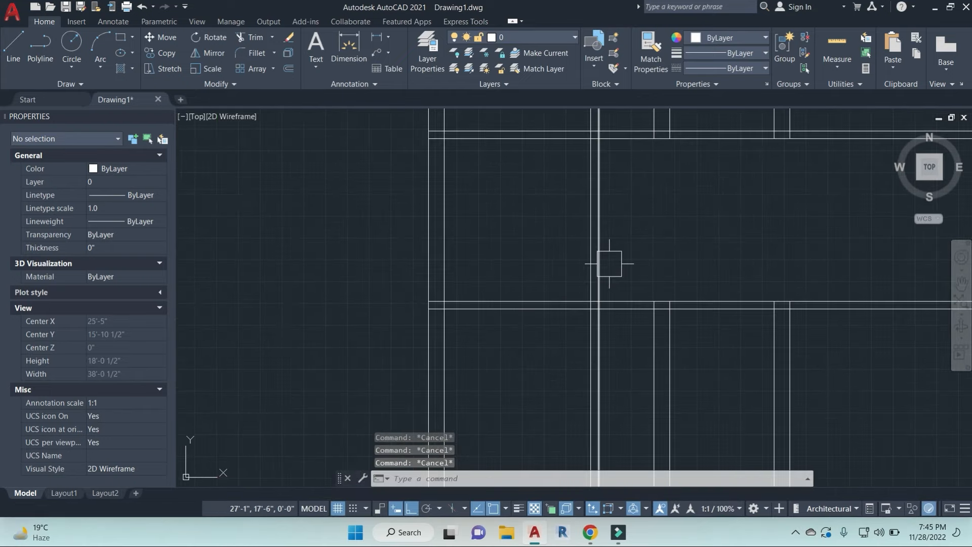
Step: Trim away the thin partition's two lines where they cross the middle area between the horizontal partitions
text(tr)
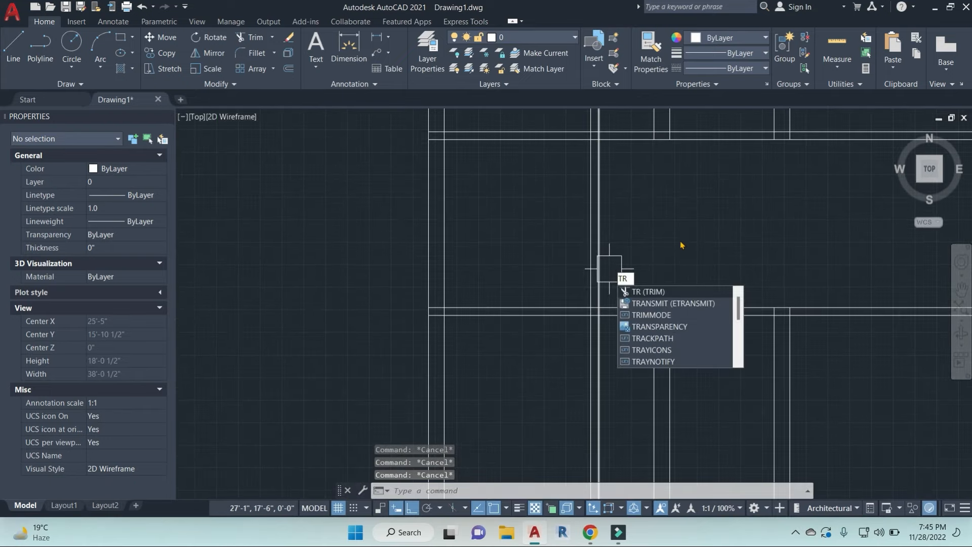
key(Return)
key(Return)
click(683, 245)
click(512, 195)
middle_drag(591, 215, 600, 376)
key(Escape)
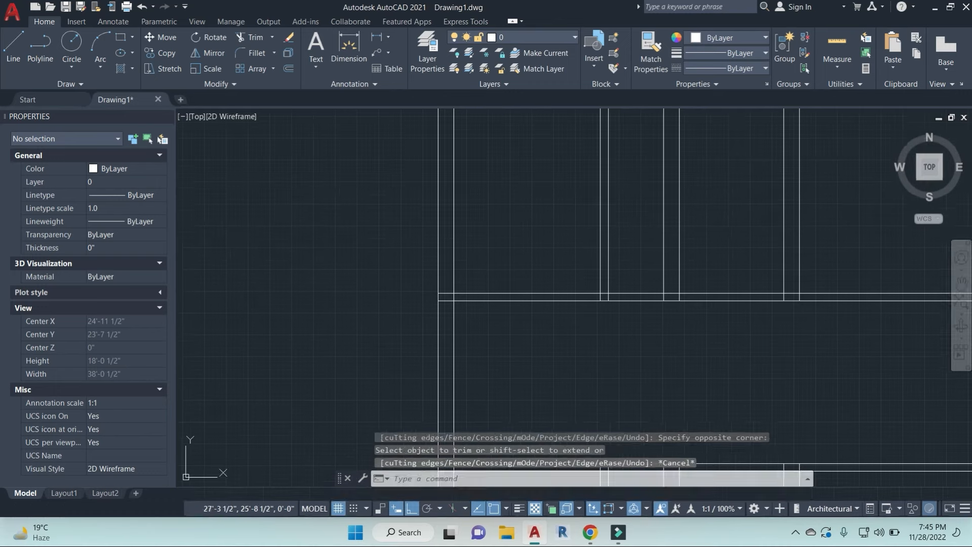
key(Escape)
Step: Erase the two leftover thin partition lines inside the upper-left room
click(632, 226)
click(533, 180)
text(e)
key(Return)
scroll(565, 272, down, 5)
middle_drag(589, 323, 584, 238)
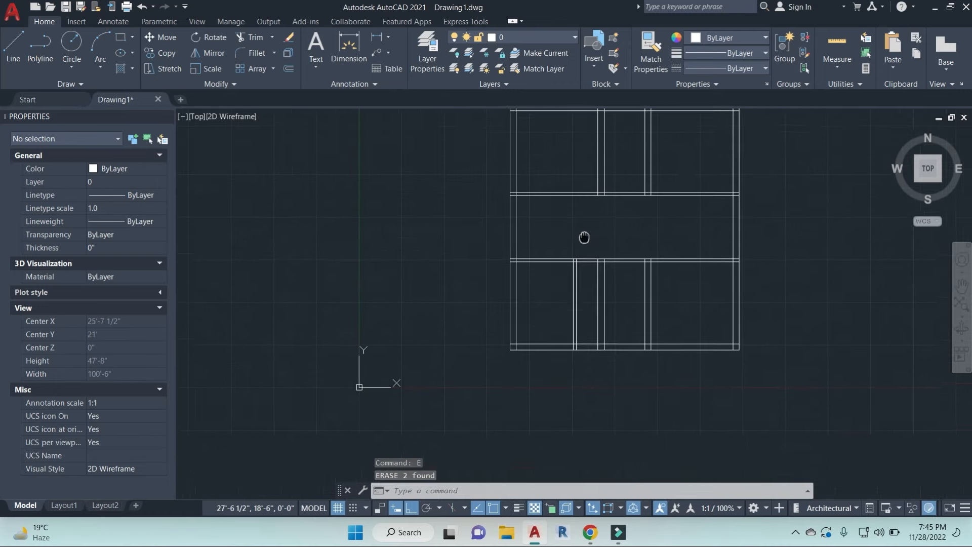
Step: Erase both lines of the 9" left vertical partition below the lower horizontal partition
scroll(586, 309, up, 2)
middle_drag(652, 319, 635, 302)
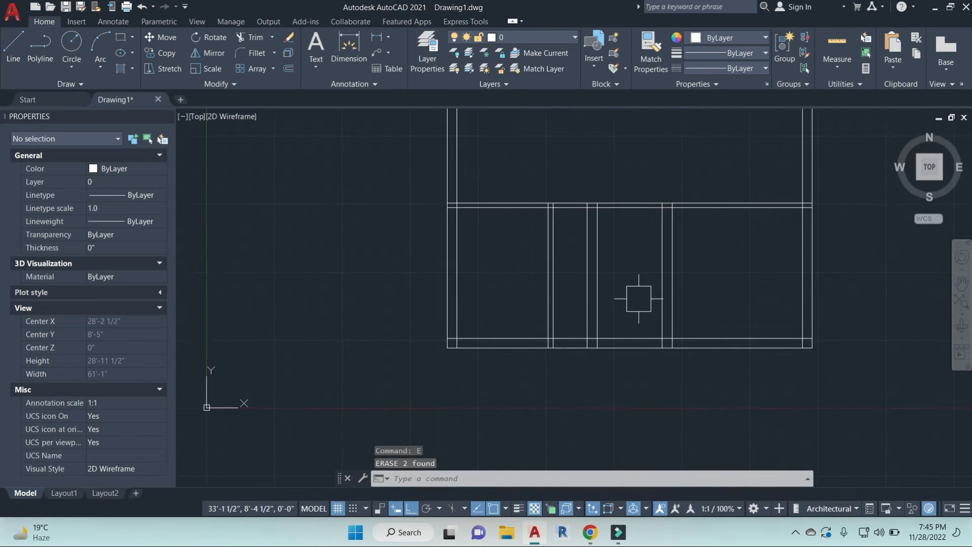
key(Escape)
click(621, 293)
click(569, 243)
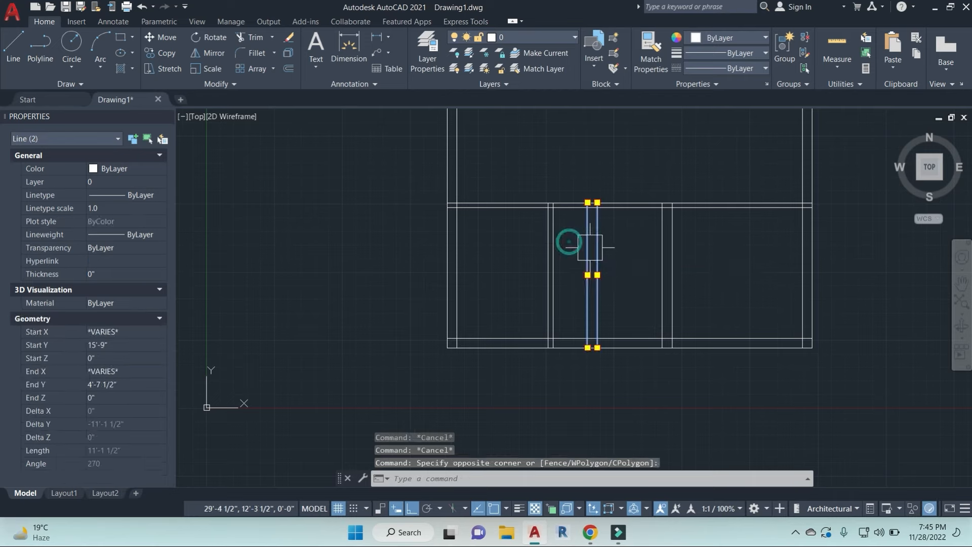
text(e)
key(Return)
scroll(609, 280, down, 2)
mouse_move(609, 280)
middle_down()
mouse_move(597, 338)
mouse_move(580, 332)
mouse_move(579, 347)
mouse_move(544, 336)
mouse_move(581, 360)
middle_up()
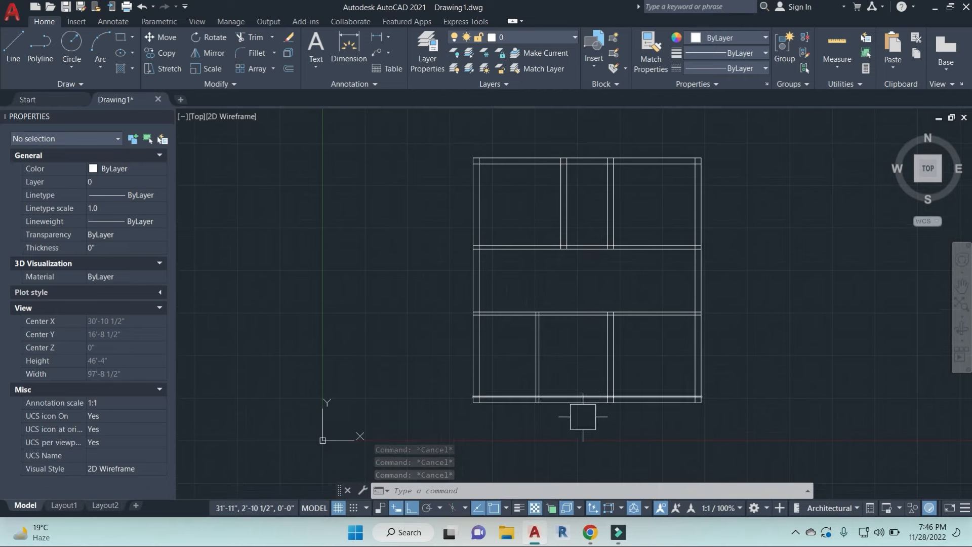
Step: Trim the lower horizontal partition between the thin partition and the right vertical partition
mouse_move(583, 417)
middle_down()
mouse_move(596, 276)
mouse_move(604, 342)
middle_up()
text(r)
key(Return)
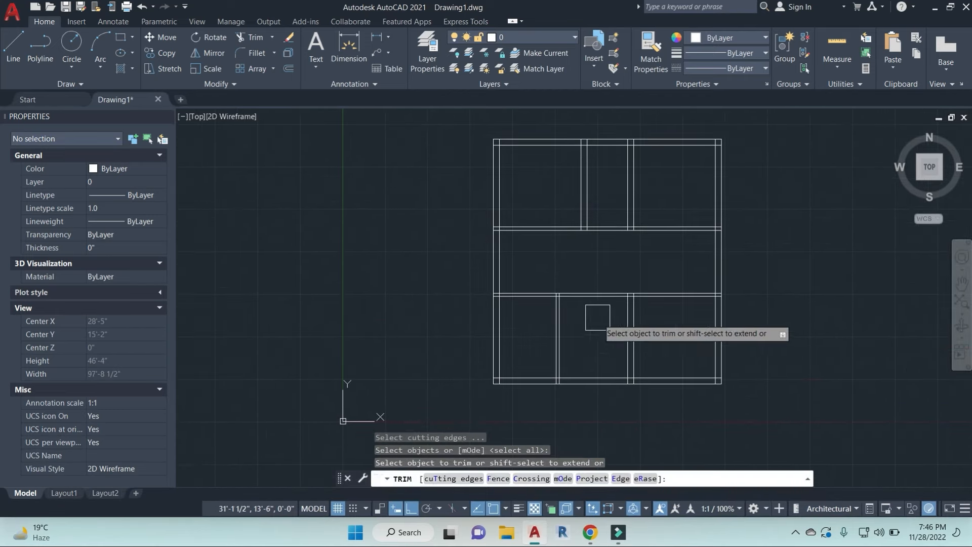
click(607, 328)
click(587, 274)
Step: Trim the upper horizontal partition between the two upper vertical partitions to open the passage
scroll(591, 286, up, 3)
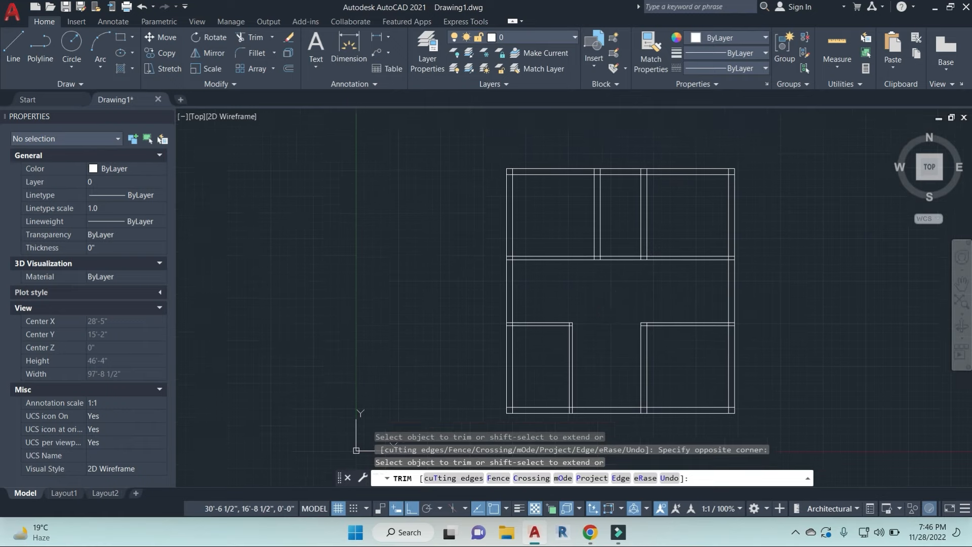
click(578, 249)
scroll(560, 217, down, 3)
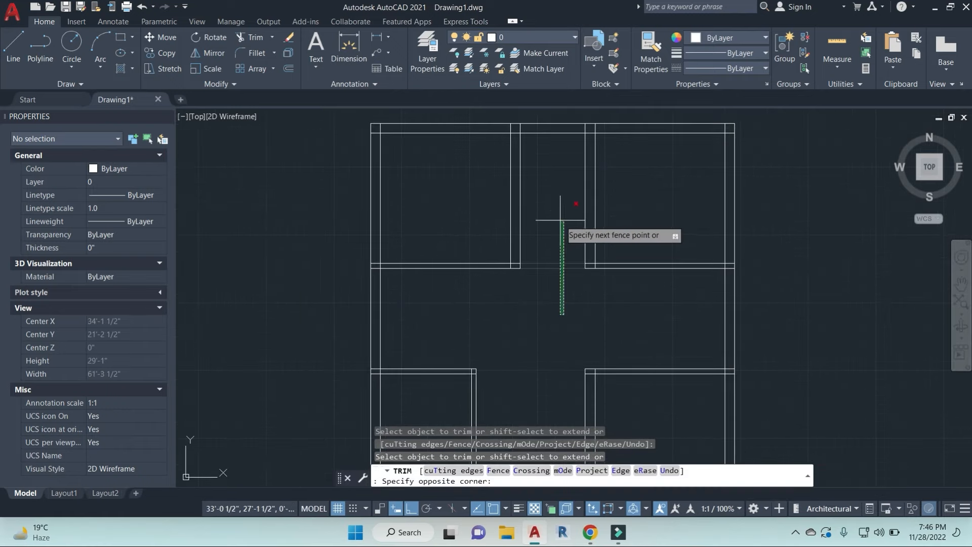
key(Escape)
key(Escape)
key(Escape)
key(Escape)
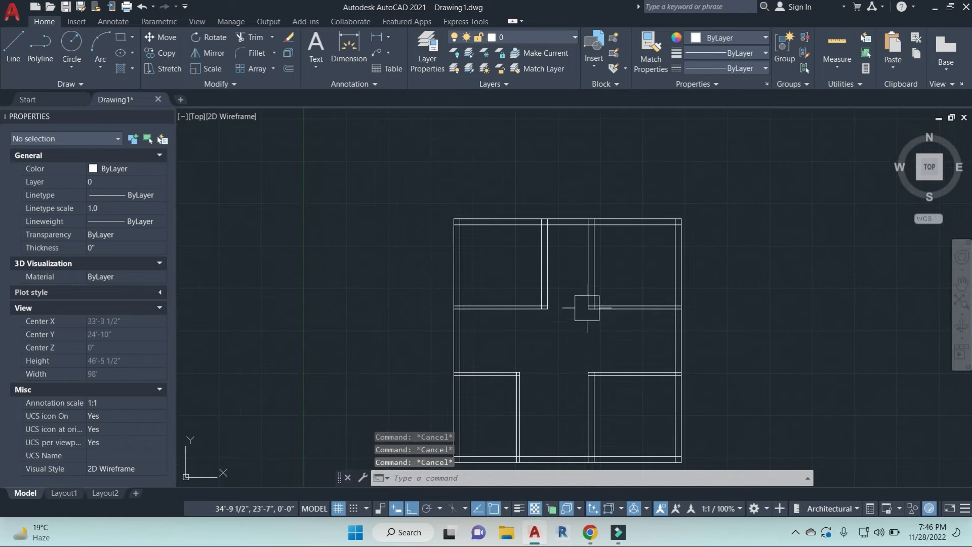
Step: Measure the clear width between the two upper vertical partitions with a linear dimension, without placing it
scroll(569, 238, up, 2)
text(dli)
key(Return)
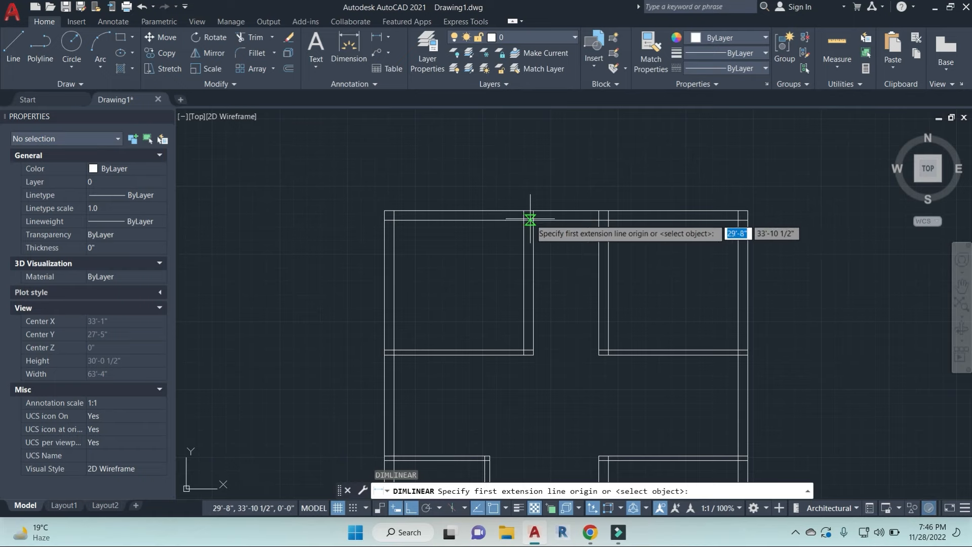
click(534, 219)
click(598, 221)
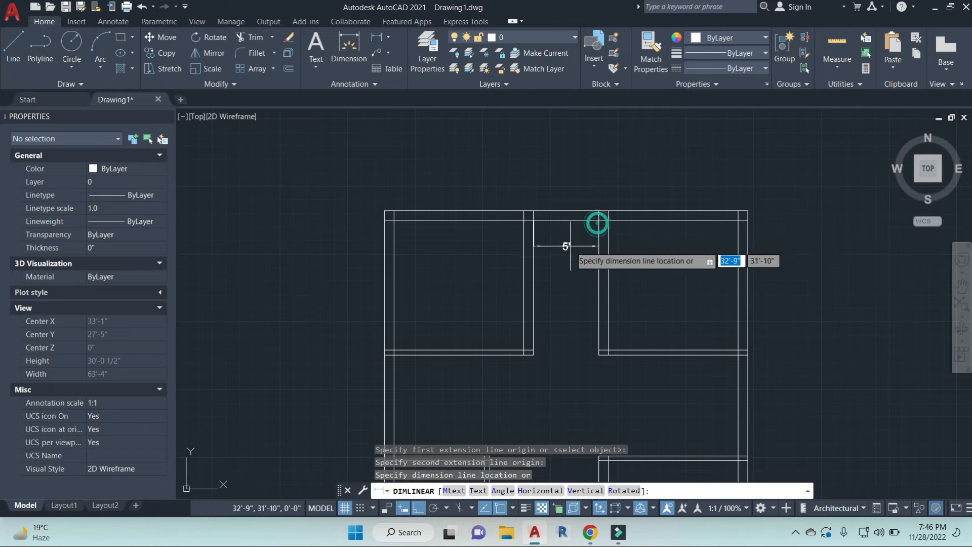
scroll(570, 232, up, 2)
key(Escape)
key(Escape)
key(Escape)
key(Escape)
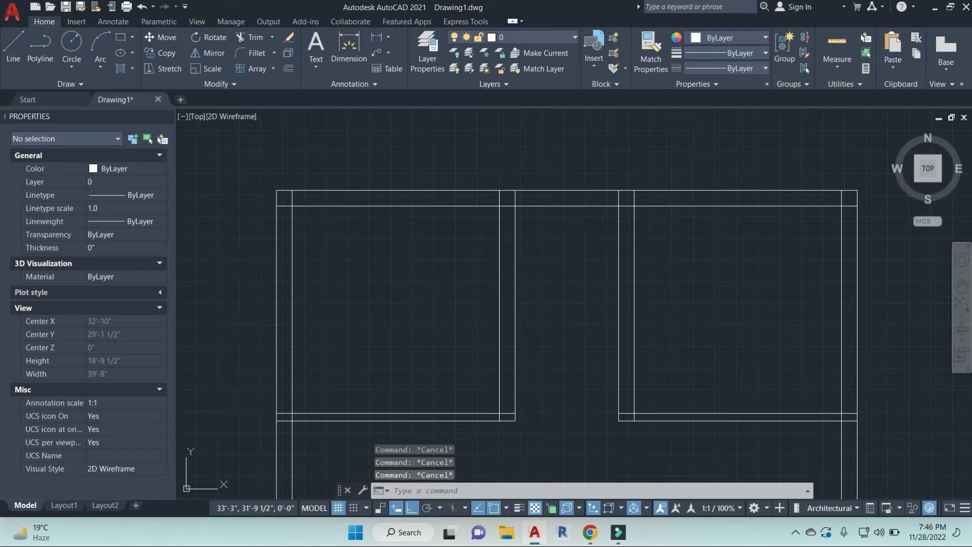
text(o)
key(Return)
key(Escape)
key(Escape)
key(Escape)
Step: Offset the inner line of the upper-right room's lower wall 4' upward
key(Return)
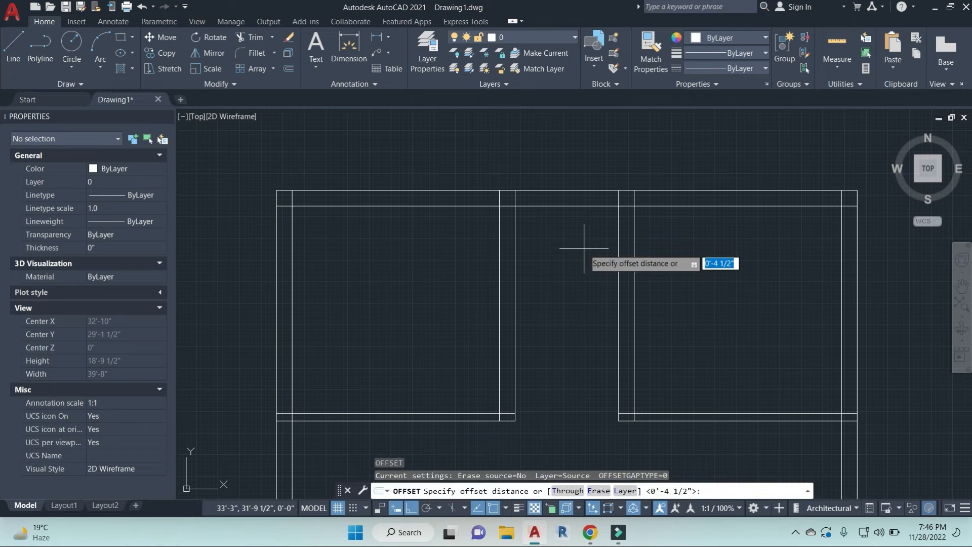
text(4')
key(Return)
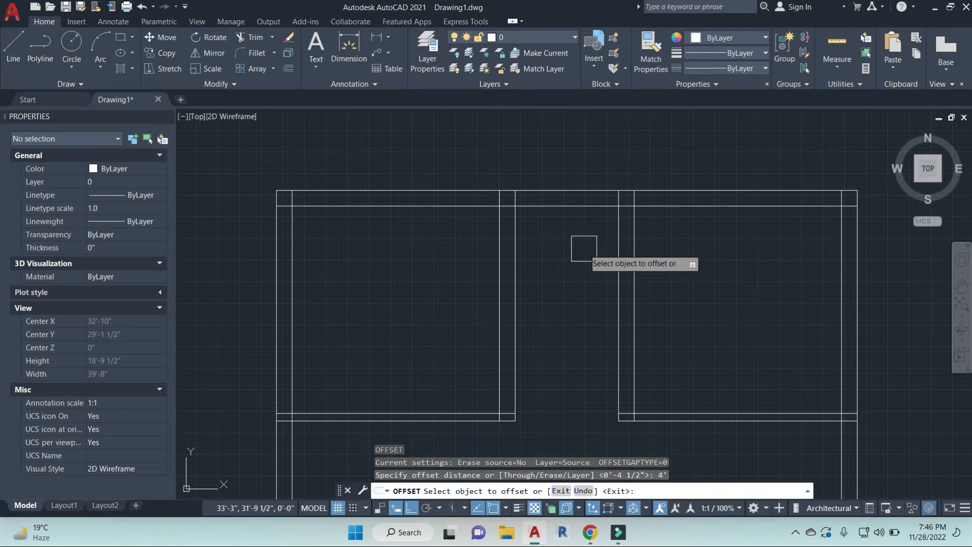
click(658, 404)
click(677, 319)
key(Escape)
key(Escape)
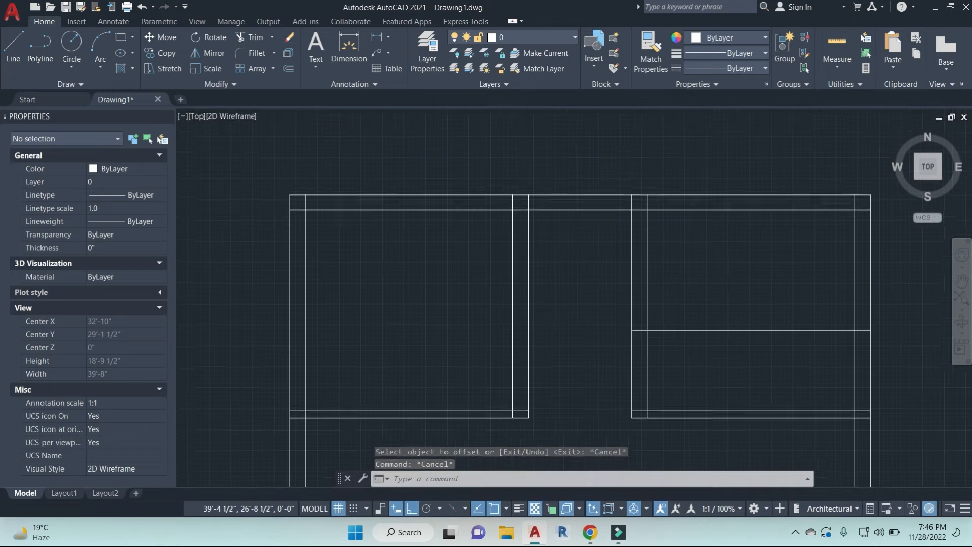
key(Escape)
key(Escape)
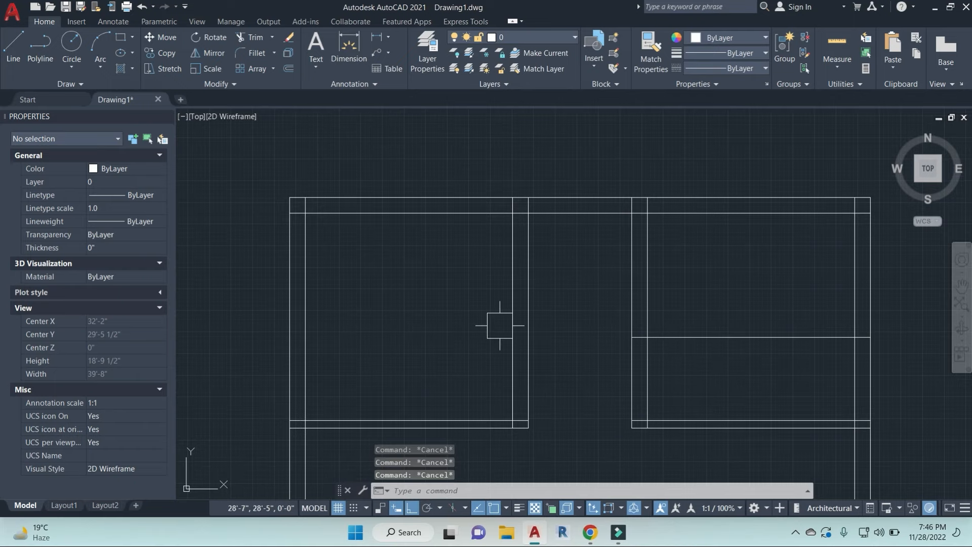
Step: Extend the new horizontal line leftward across the passage to the right face of the upper-left vertical partition
text(ex)
key(Return)
click(529, 339)
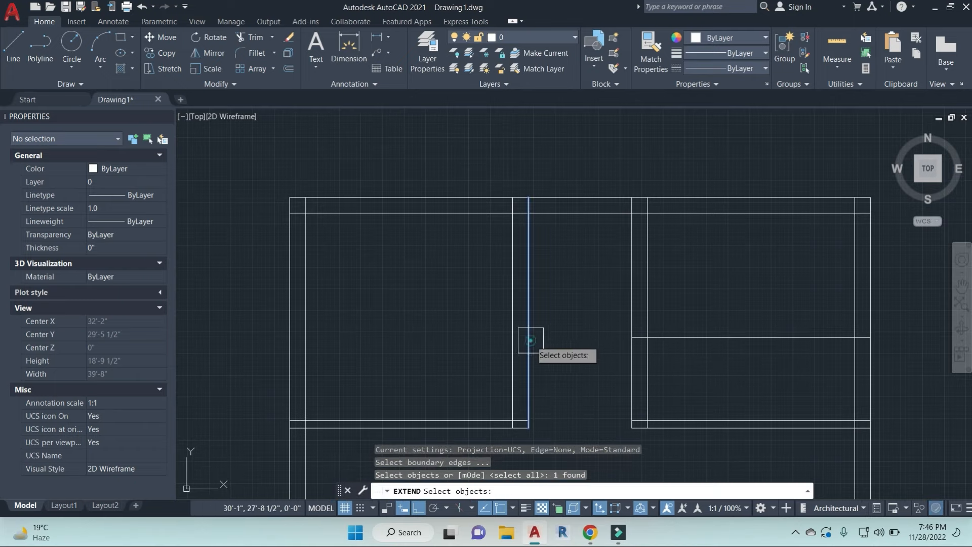
key(Return)
click(718, 384)
click(664, 289)
key(Escape)
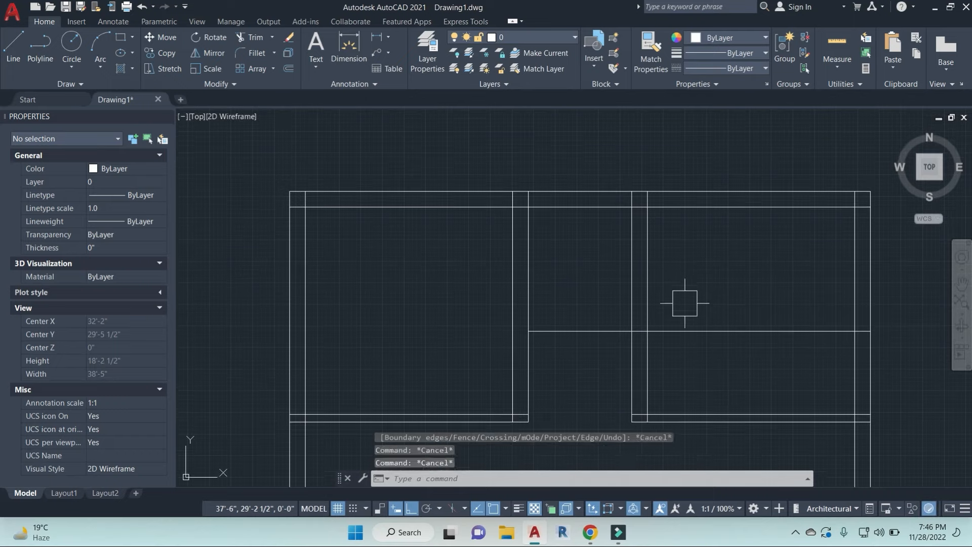
Step: Trim the new horizontal line where it crosses the thickness of the upper-right vertical partition
text(tr)
key(Return)
scroll(646, 329, up, 4)
click(631, 332)
key(Escape)
scroll(724, 330, down, 3)
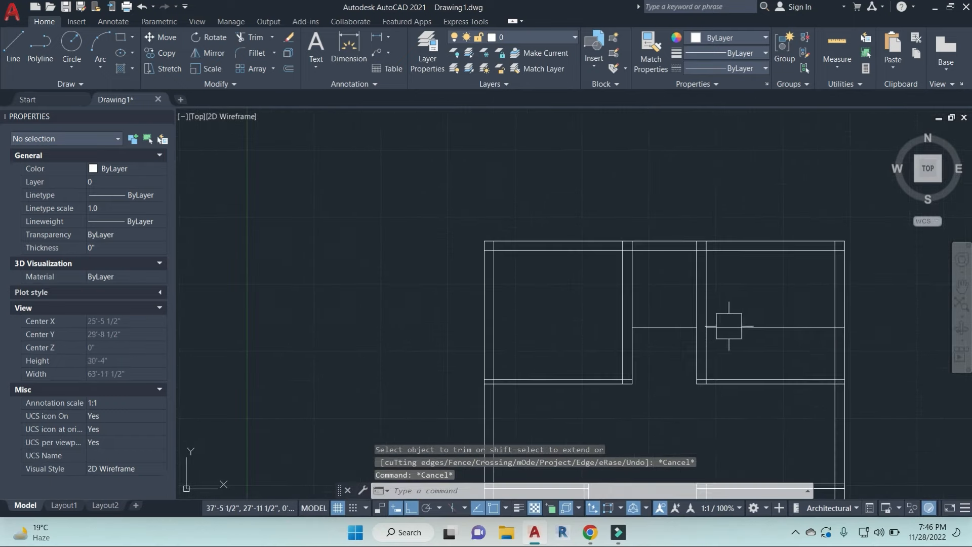
Step: Erase the leftover piece of the horizontal line inside the upper-right room
click(759, 322)
text(e)
key(Return)
key(Escape)
key(Escape)
key(Escape)
Step: Offset the horizontal line across the upper passage 4.5" downward to give the partition its thickness
scroll(677, 336, up, 1)
text(o)
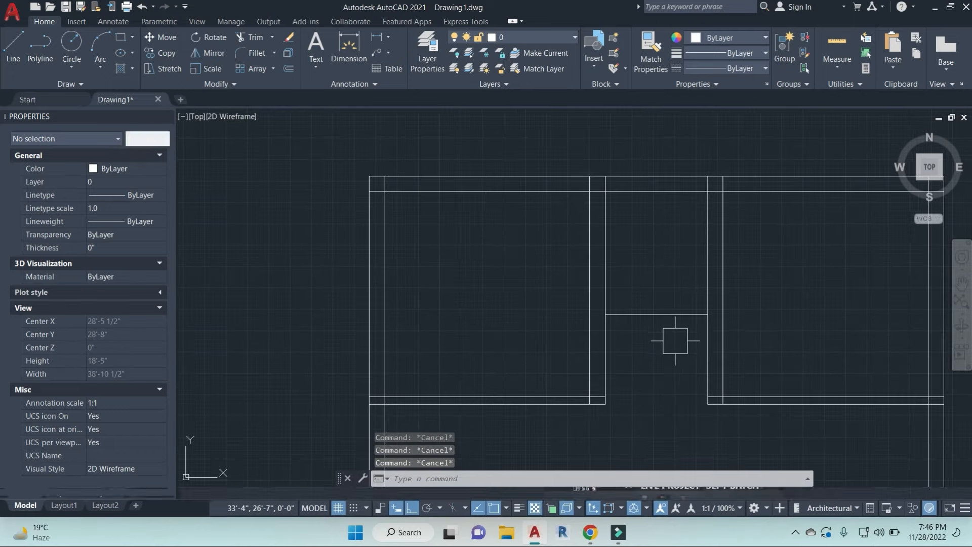
key(Return)
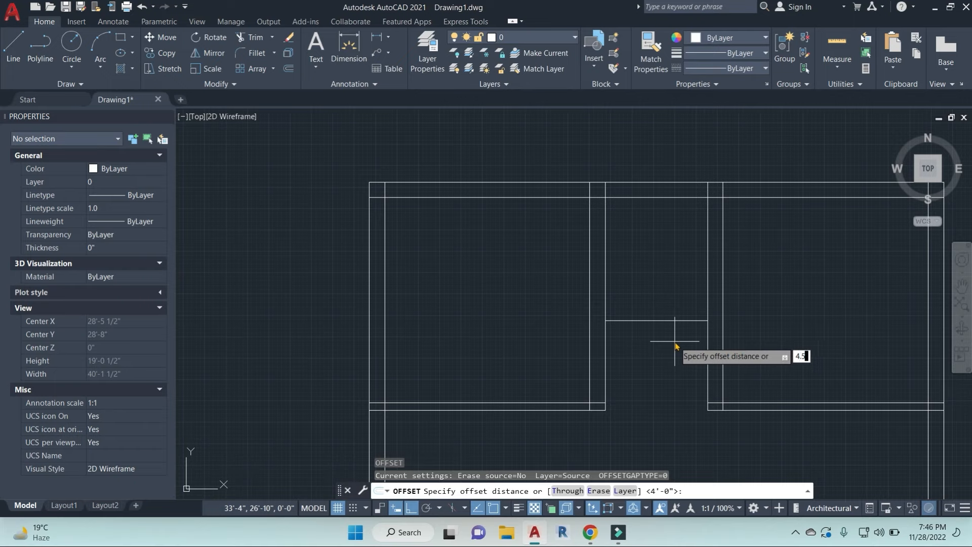
key(Return)
click(668, 326)
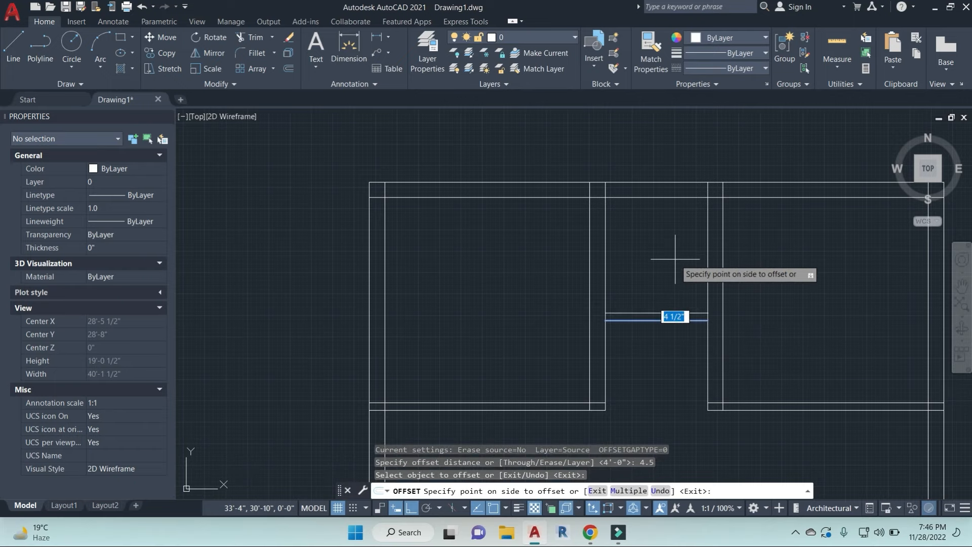
click(667, 346)
middle_drag(649, 362, 636, 336)
key(Escape)
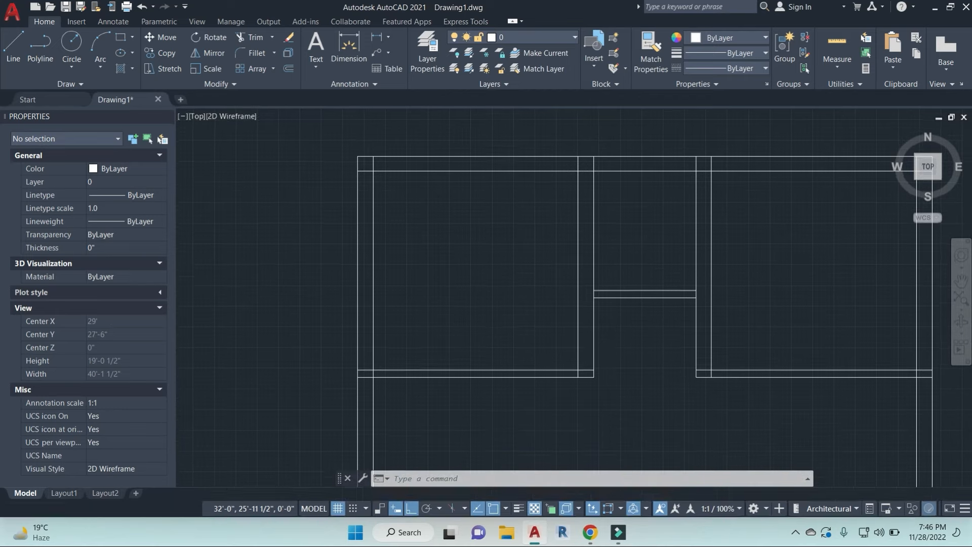
Step: Extend both lines of the short horizontal partition to the left face of the upper-left vertical partition
key(Escape)
text(ex)
key(Return)
click(574, 332)
key(Return)
click(660, 349)
click(627, 249)
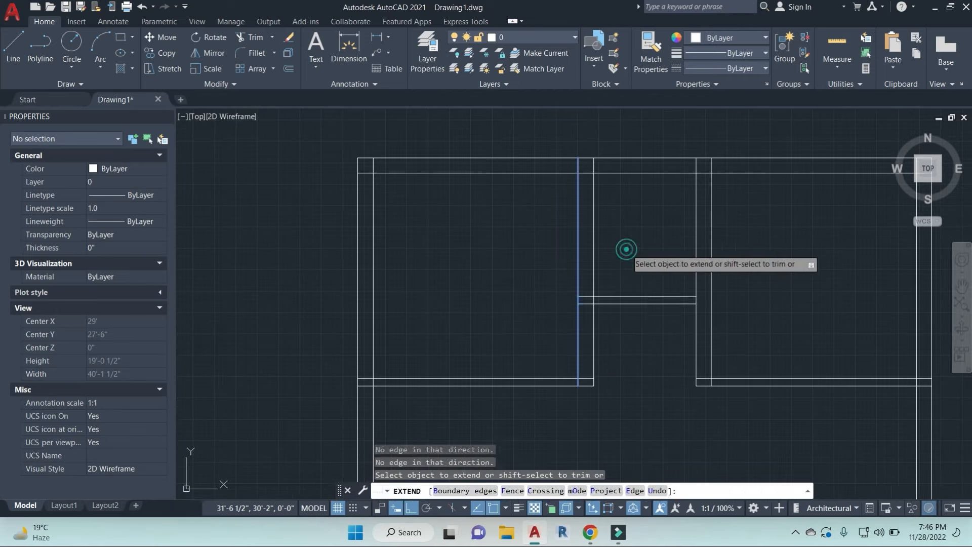
key(Escape)
Step: Extend both lines of the short horizontal partition to the right face of the upper-right vertical partition
text(ex)
key(Return)
click(711, 330)
key(Return)
click(678, 349)
click(649, 252)
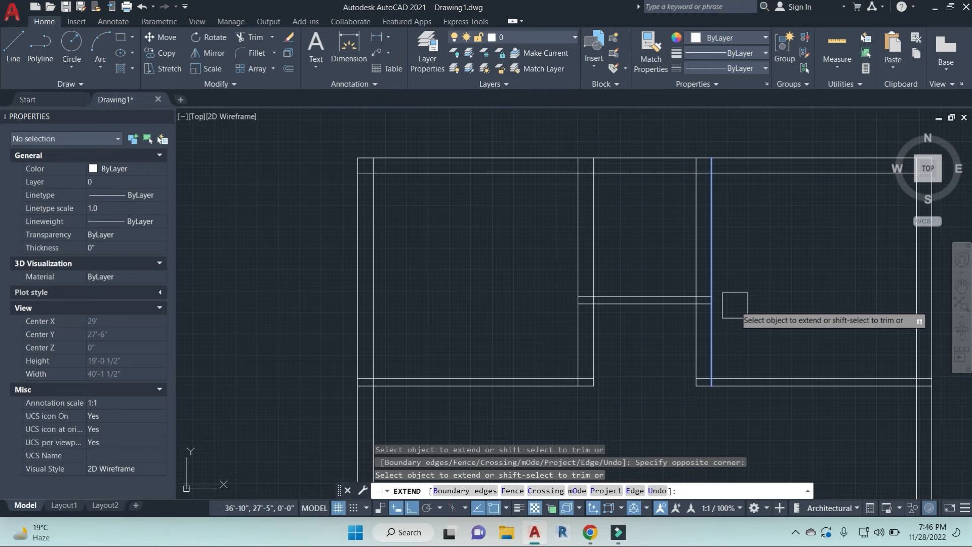
key(Escape)
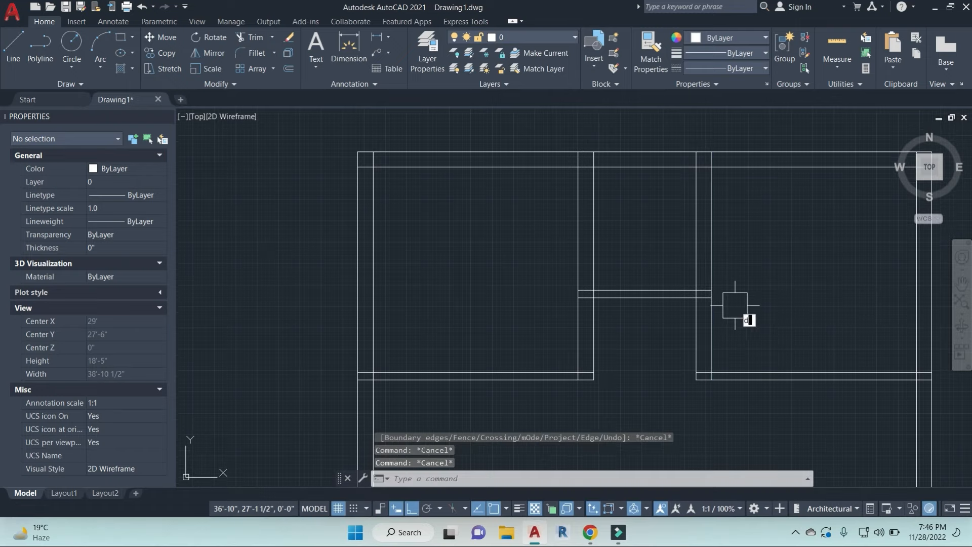
Step: Add a vertical linear dimension inside the small upper-middle room, from the outer wall's inner face to the new partition
text(dli)
key(Return)
click(696, 167)
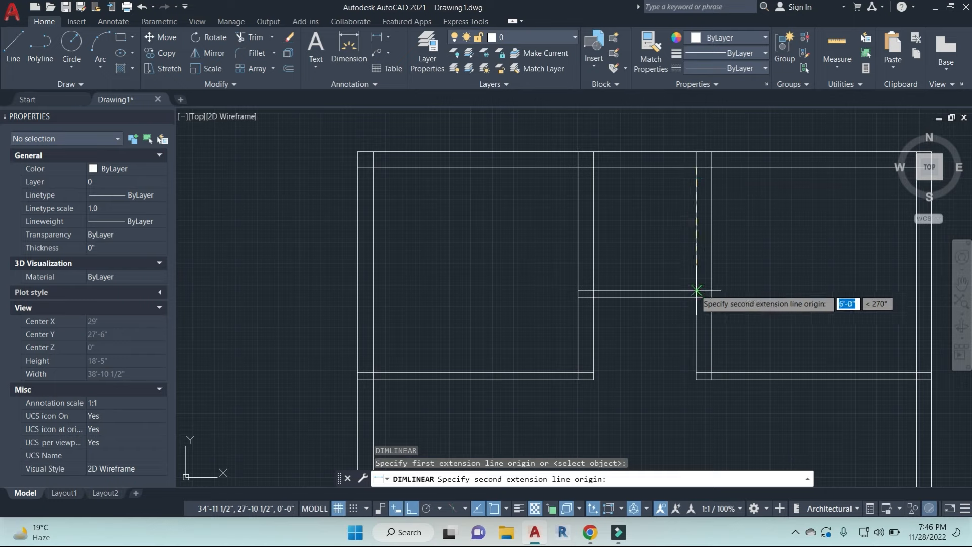
click(697, 291)
click(671, 241)
Step: Add a horizontal linear dimension across the small upper-middle room between its two vertical partitions
key(Return)
click(594, 152)
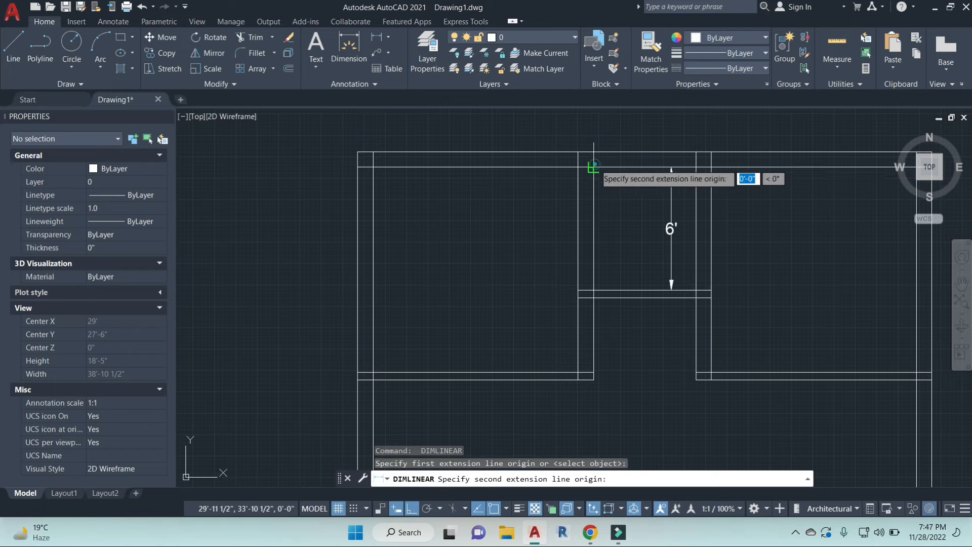
click(695, 167)
click(608, 191)
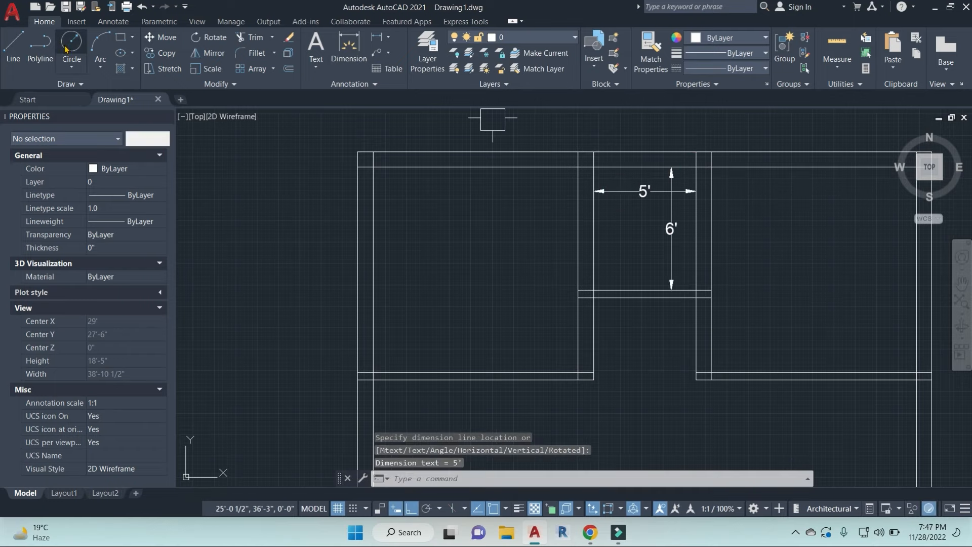
Step: Examine the whole floor plan and the open area between the upper-right and lower-right rooms
scroll(564, 192, down, 2)
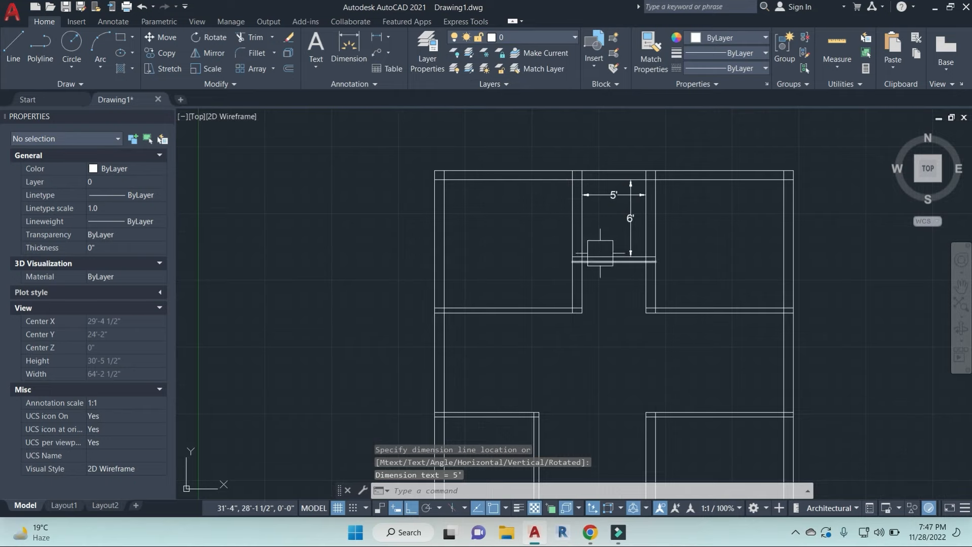
middle_drag(624, 315, 597, 290)
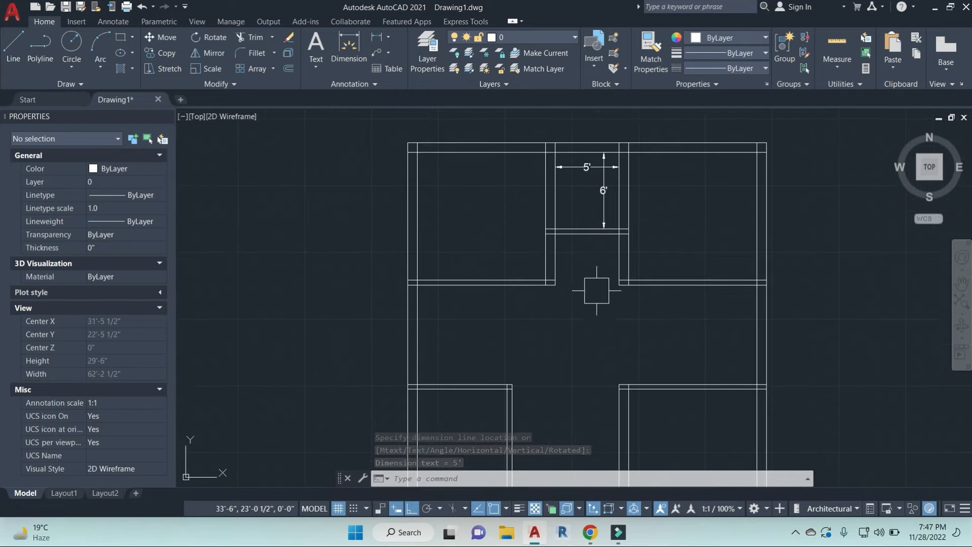
mouse_move(601, 337)
middle_down()
mouse_move(577, 304)
mouse_move(598, 335)
middle_up()
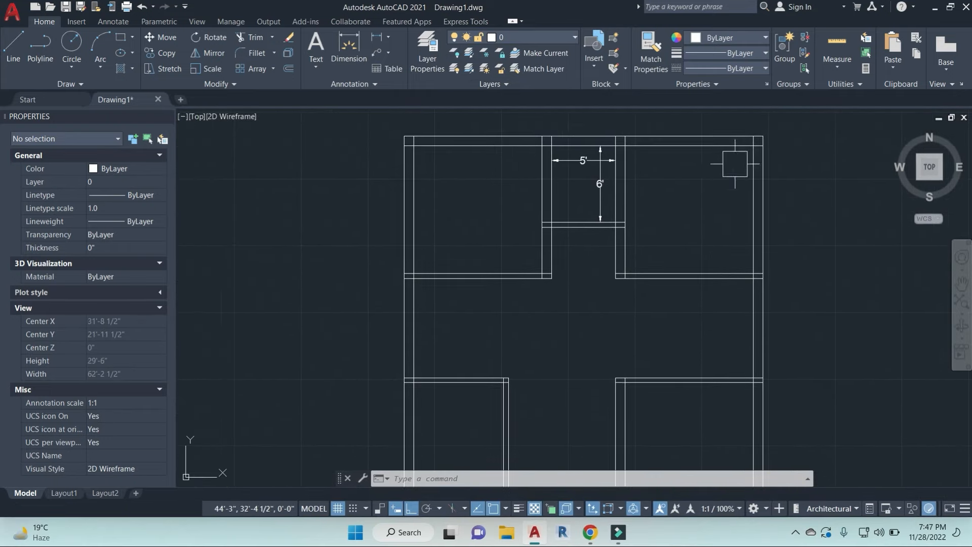
scroll(624, 228, down, 2)
scroll(569, 210, up, 3)
scroll(697, 330, down, 3)
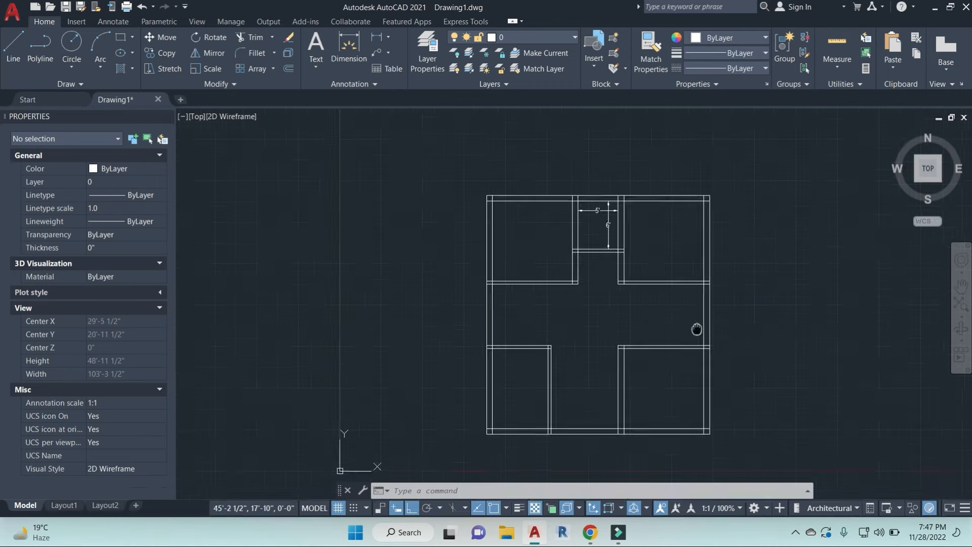
scroll(613, 278, up, 4)
scroll(621, 245, down, 1)
middle_drag(740, 270, 760, 314)
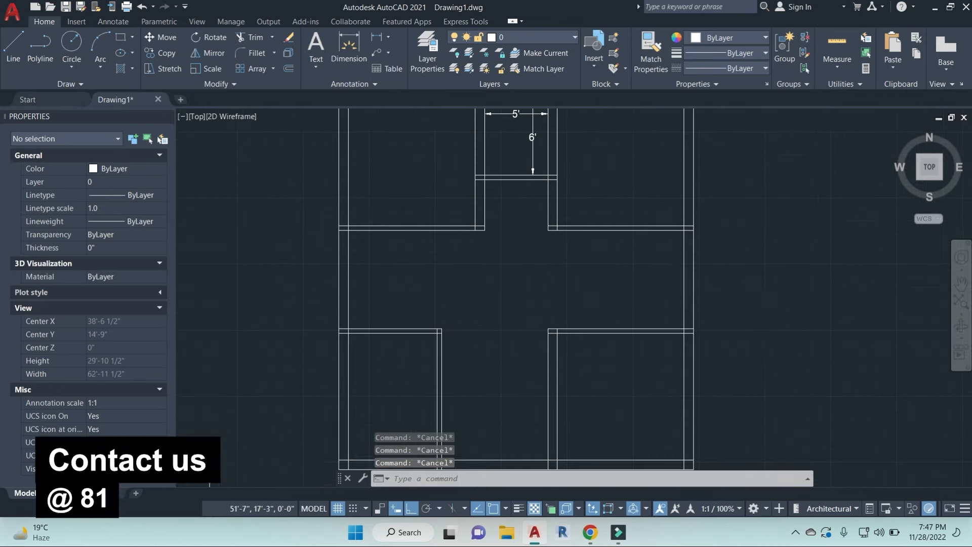
text(o)
key(Return)
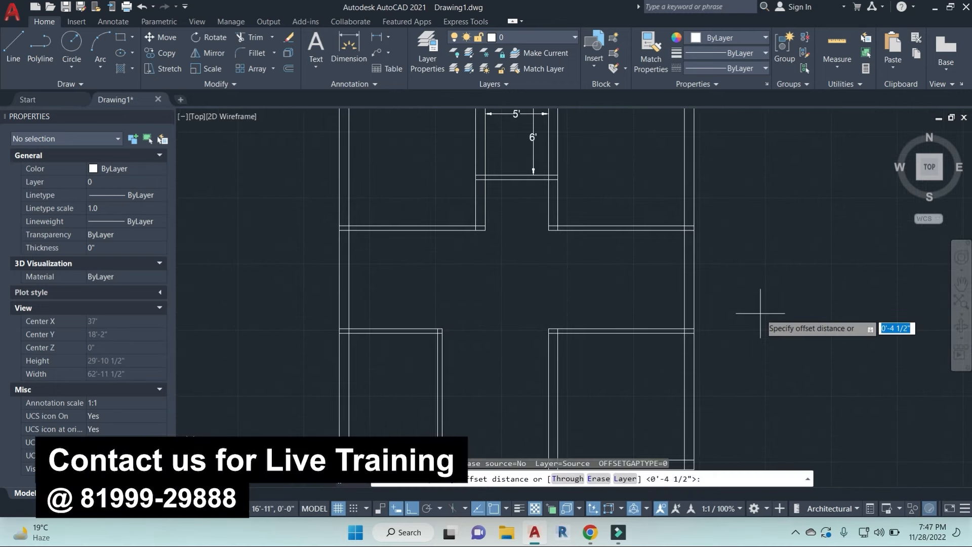
text(7)
key(Return)
key(Escape)
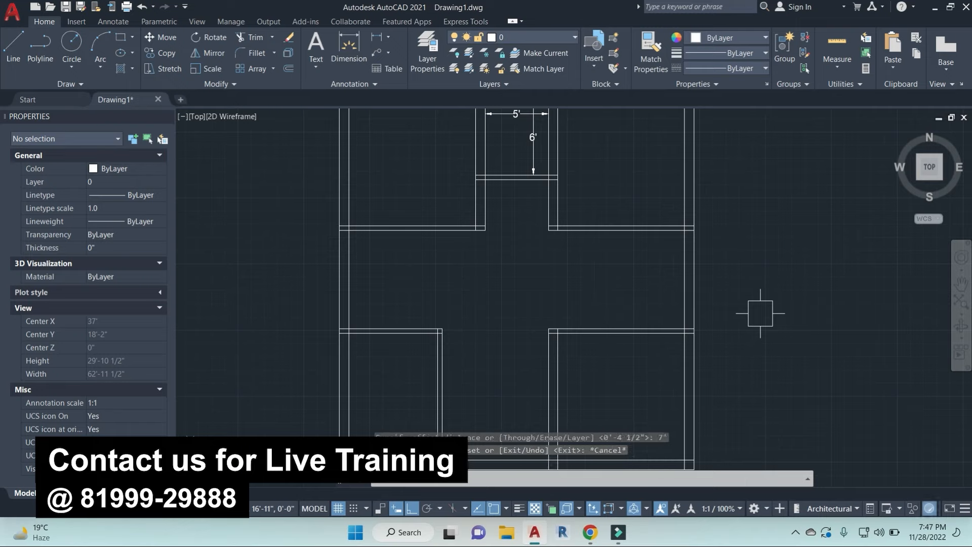
Step: Offset the inner line of the right outer wall 6' to the left
key(Return)
text(6)
key(Return)
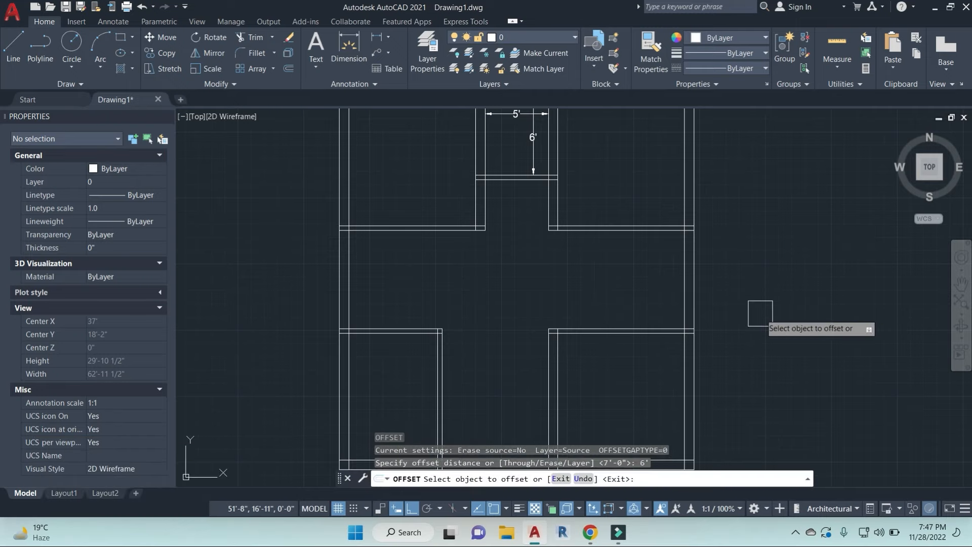
click(685, 278)
click(598, 272)
key(Escape)
key(Escape)
key(Escape)
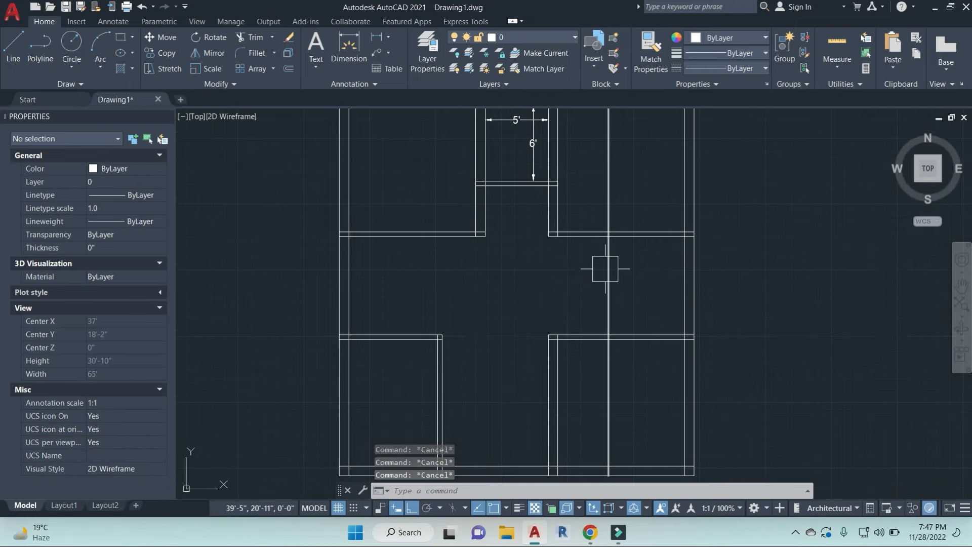
Step: Offset the new vertical line 4.5" to the left to form a thin partition
key(Return)
key(Escape)
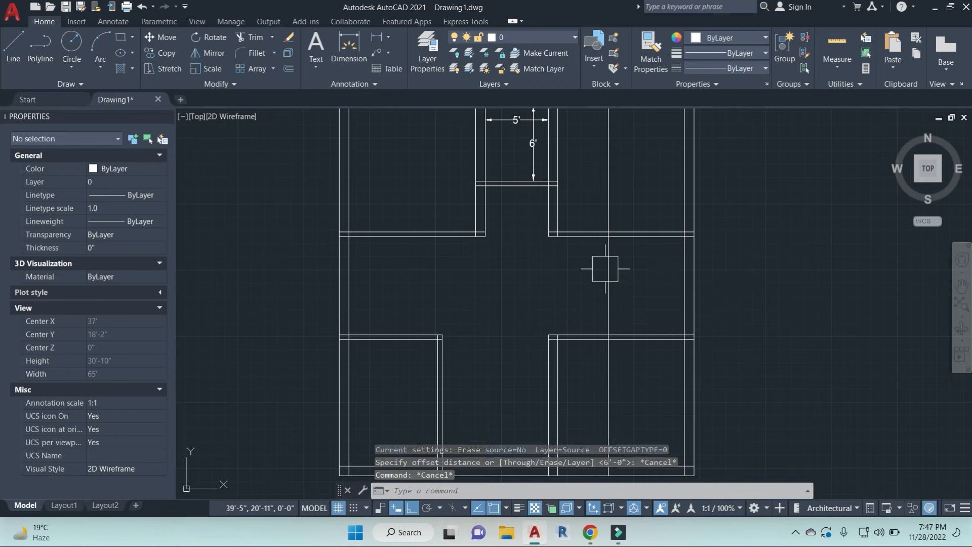
key(Return)
text(4.5)
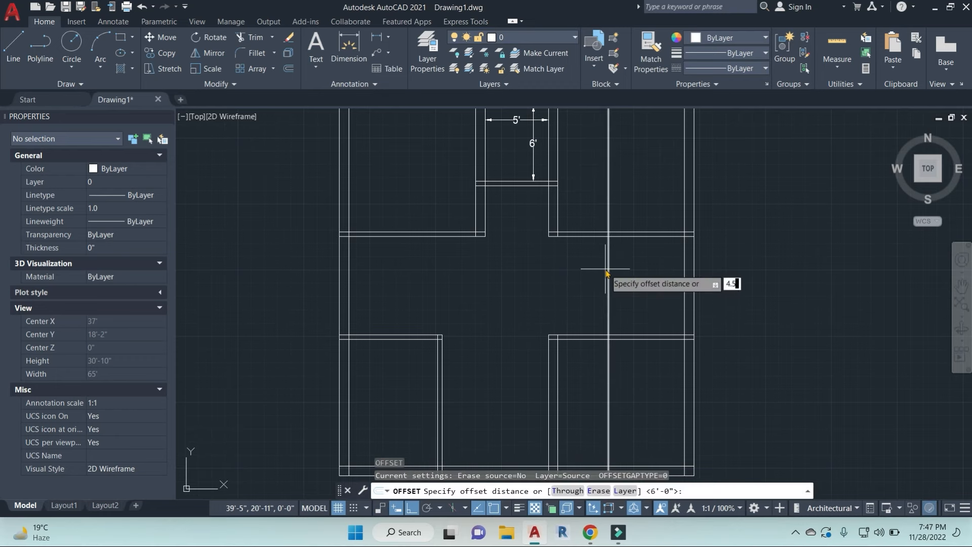
key(Return)
text(")
key(Return)
click(604, 280)
click(550, 283)
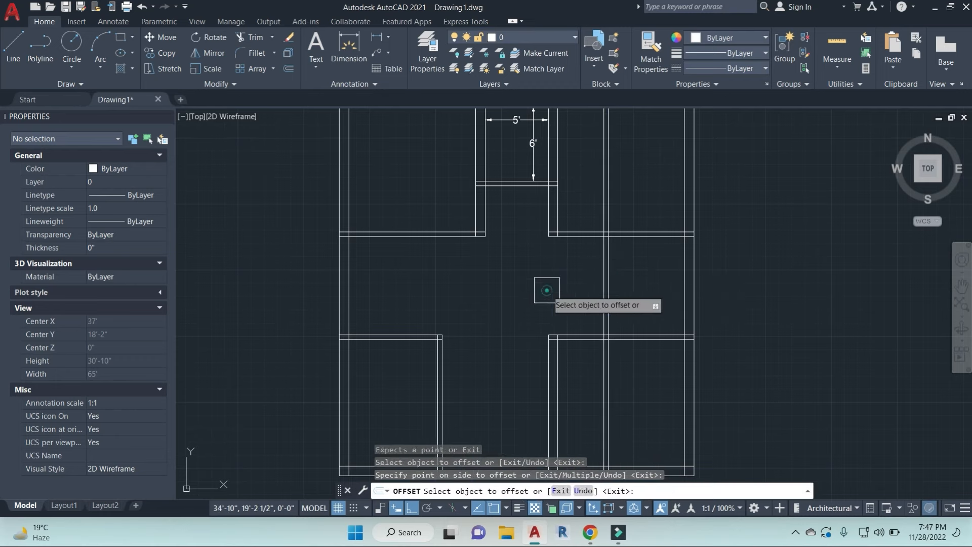
key(Escape)
key(Escape)
key(Escape)
Step: Trim both lines of the new vertical partition where they run through the upper-right and lower-right rooms
text(tr)
key(Return)
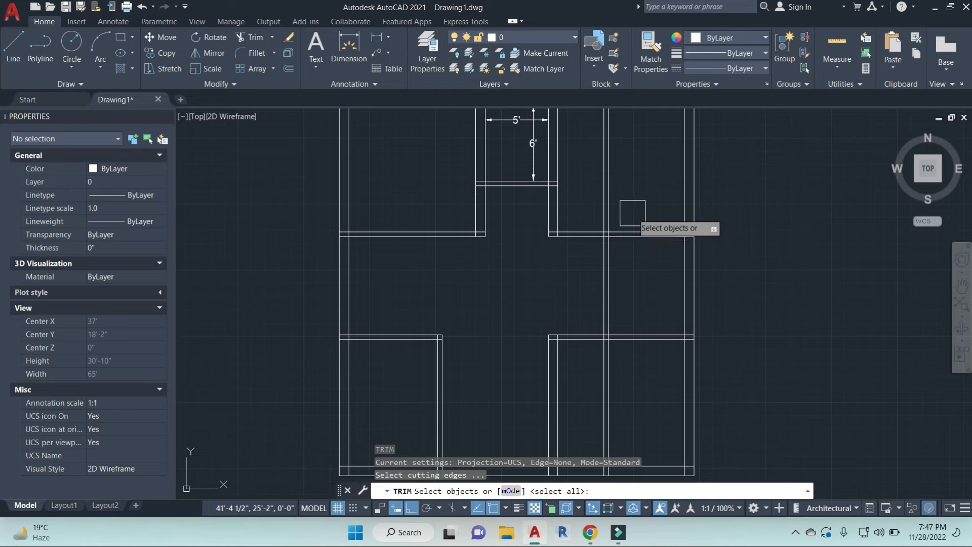
click(633, 213)
key(Escape)
key(Escape)
key(Return)
key(Return)
click(636, 194)
click(575, 152)
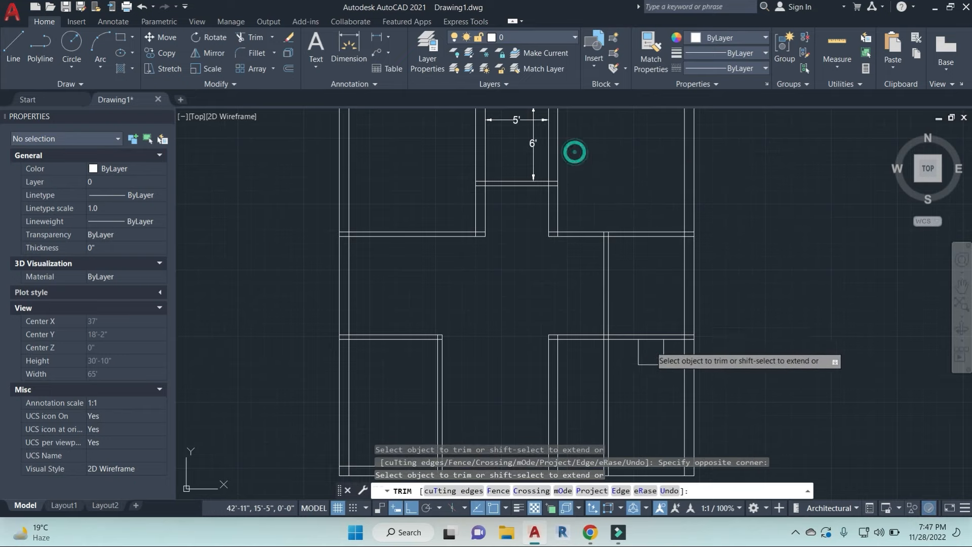
click(644, 390)
click(576, 356)
middle_drag(602, 384, 618, 320)
key(Escape)
Step: Erase the two leftover pieces of the vertical partition lines at the lower outer wall
click(610, 358)
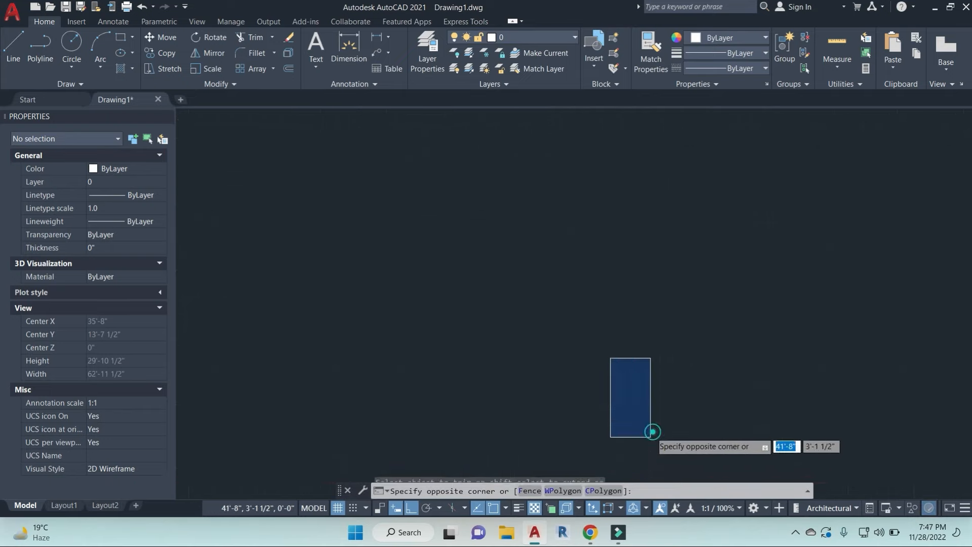
click(652, 431)
text(e)
key(Return)
scroll(639, 303, up, 4)
key(Escape)
key(Escape)
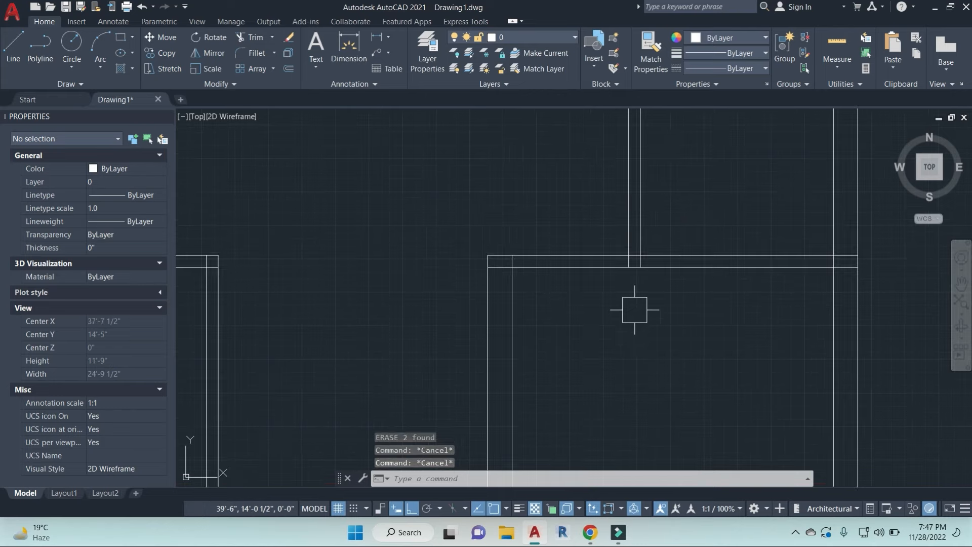
Step: Measure the horizontal distance from the lower-right room's left partition to the new vertical partition, without keeping the dimension
text(dli)
key(Return)
click(512, 261)
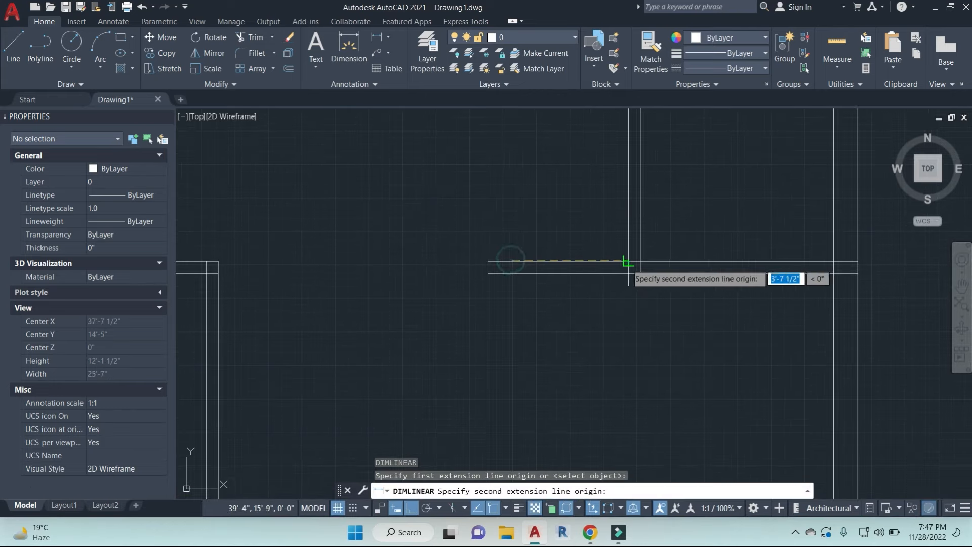
click(629, 261)
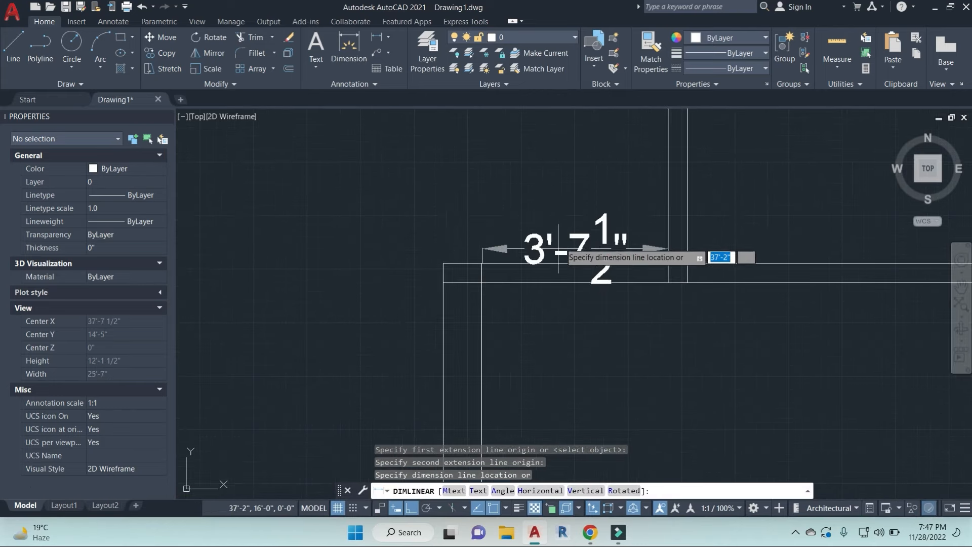
key(Escape)
scroll(564, 201, down, 4)
middle_drag(599, 215, 609, 299)
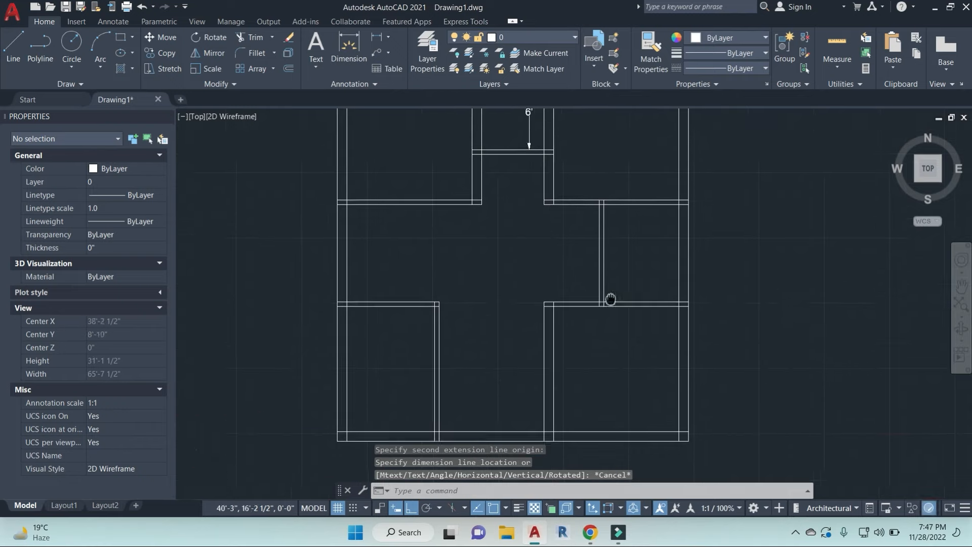
mouse_move(580, 260)
middle_down()
mouse_move(640, 306)
mouse_move(624, 294)
mouse_move(632, 296)
middle_up()
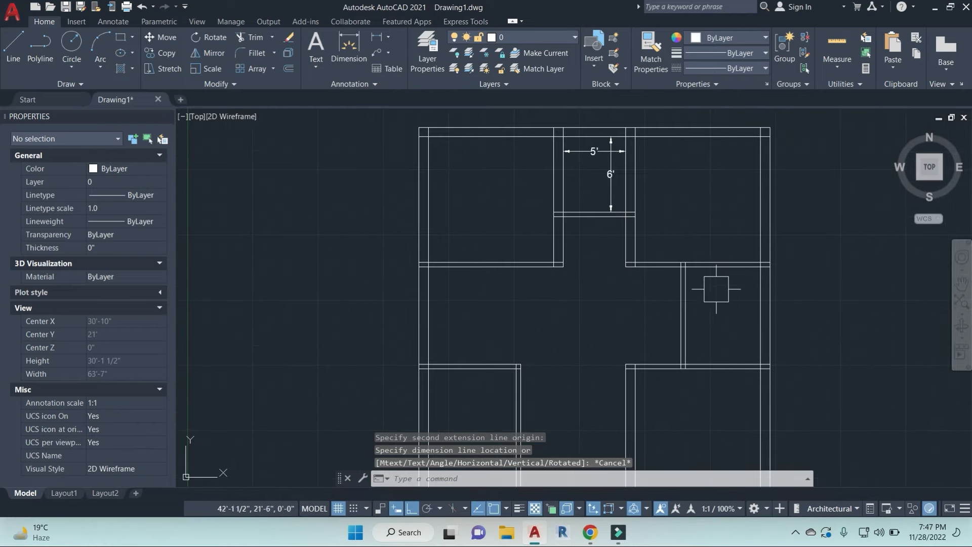
middle_drag(724, 322, 685, 329)
key(Escape)
text(dli)
key(Return)
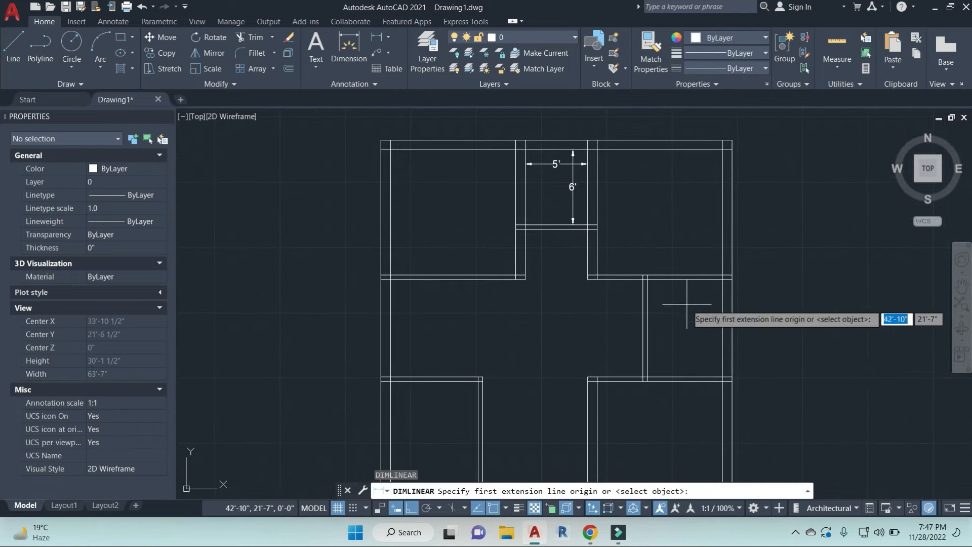
key(Escape)
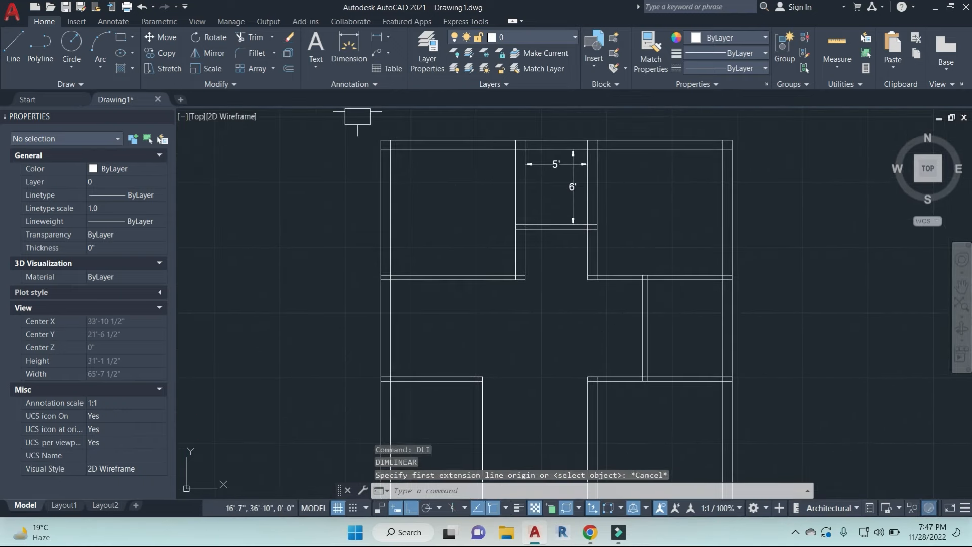
Step: Add a vertical linear dimension along the right outer wall between the upper-right and lower-right rooms
click(108, 23)
click(274, 69)
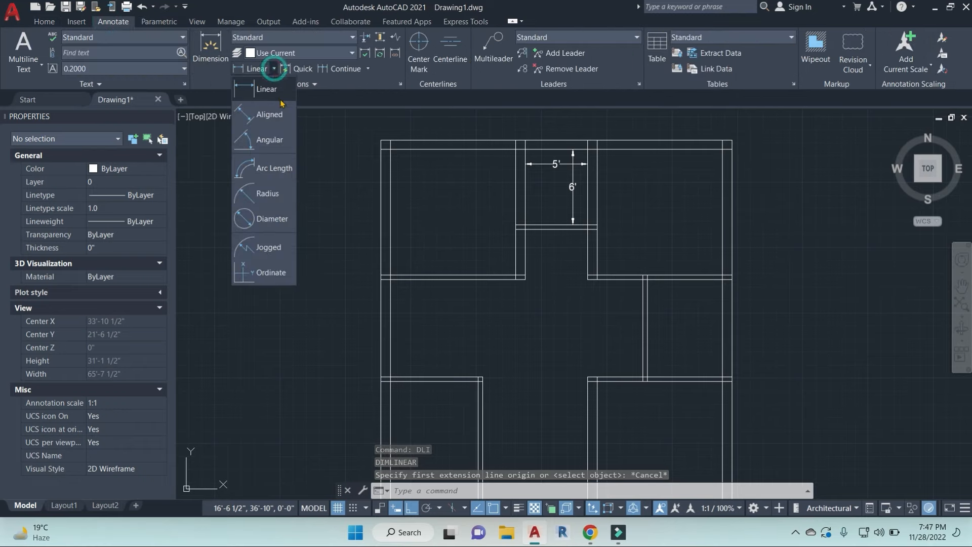
click(278, 93)
scroll(719, 296, up, 2)
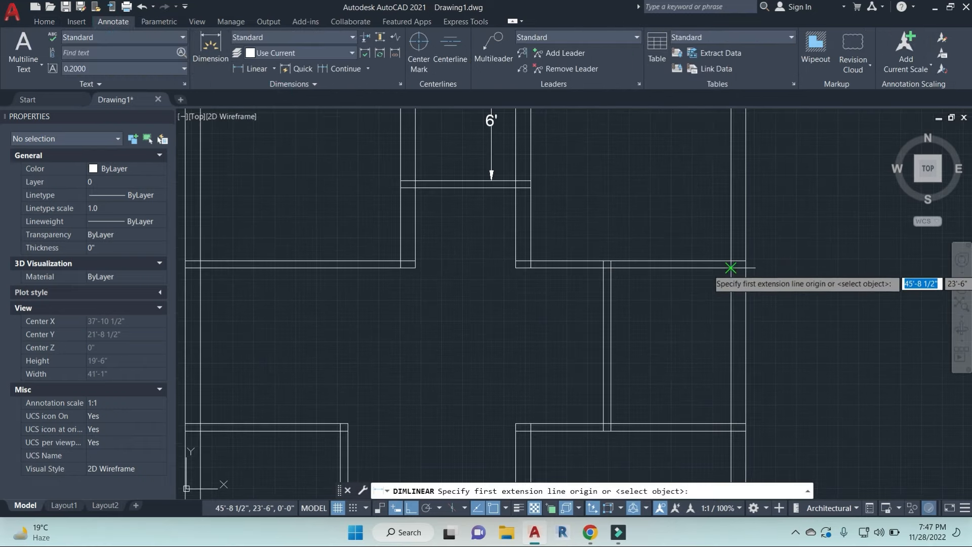
click(731, 270)
click(732, 424)
click(706, 355)
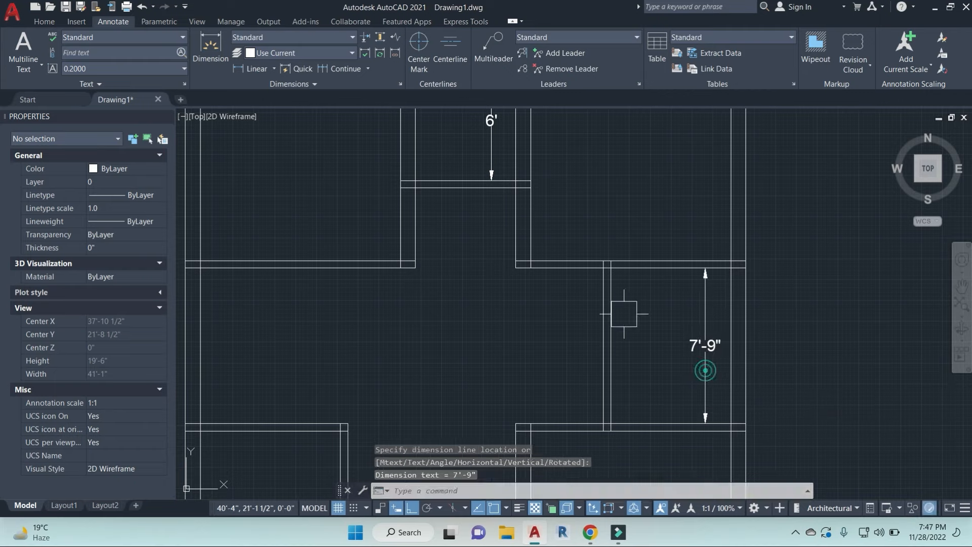
Step: Add a horizontal linear dimension from the new vertical partition to the right outer wall, just below the upper-right room
key(Return)
click(609, 268)
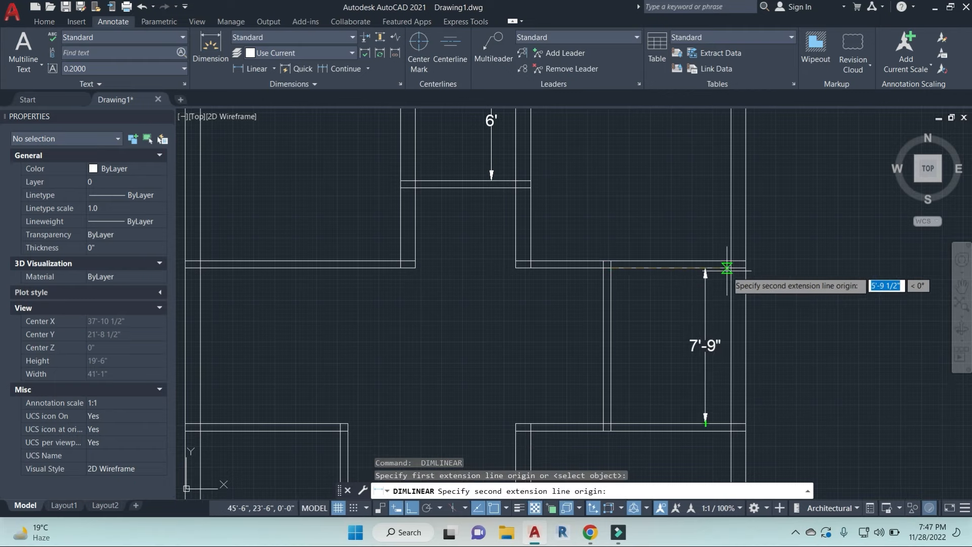
click(727, 269)
click(687, 303)
scroll(687, 303, down, 3)
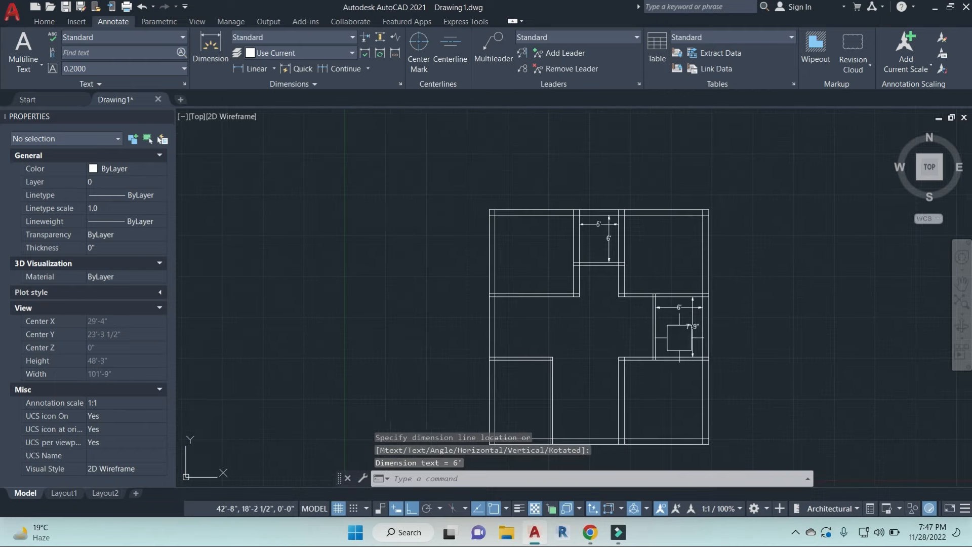
scroll(679, 336, up, 2)
middle_drag(704, 413, 705, 380)
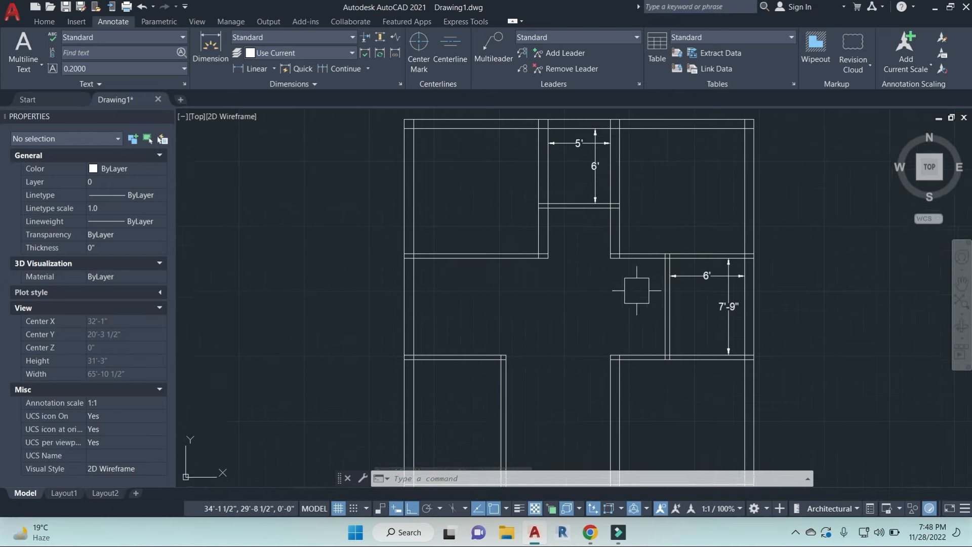
Step: Measure the vertical distance between the upper-left and lower-left rooms, without keeping the dimension
scroll(582, 278, down, 2)
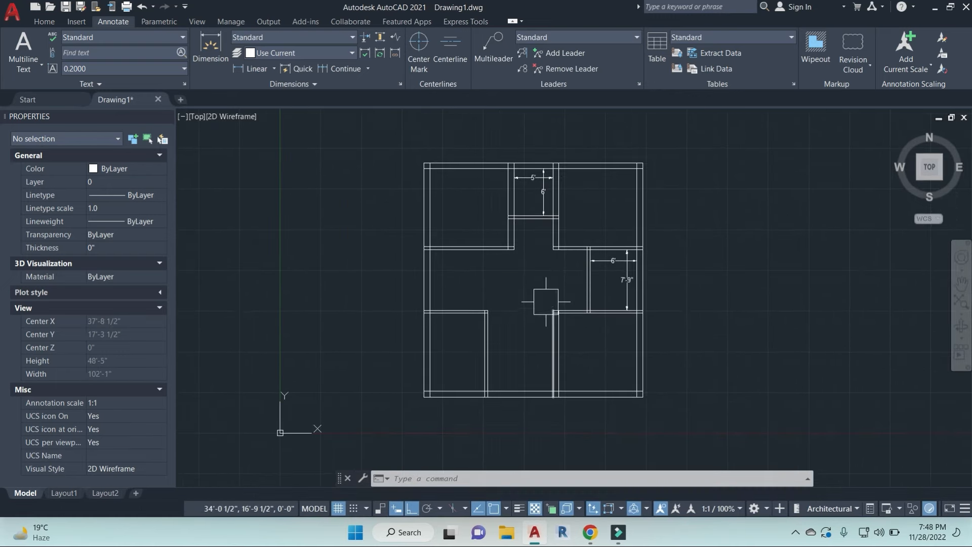
middle_drag(533, 295, 621, 336)
scroll(561, 338, up, 2)
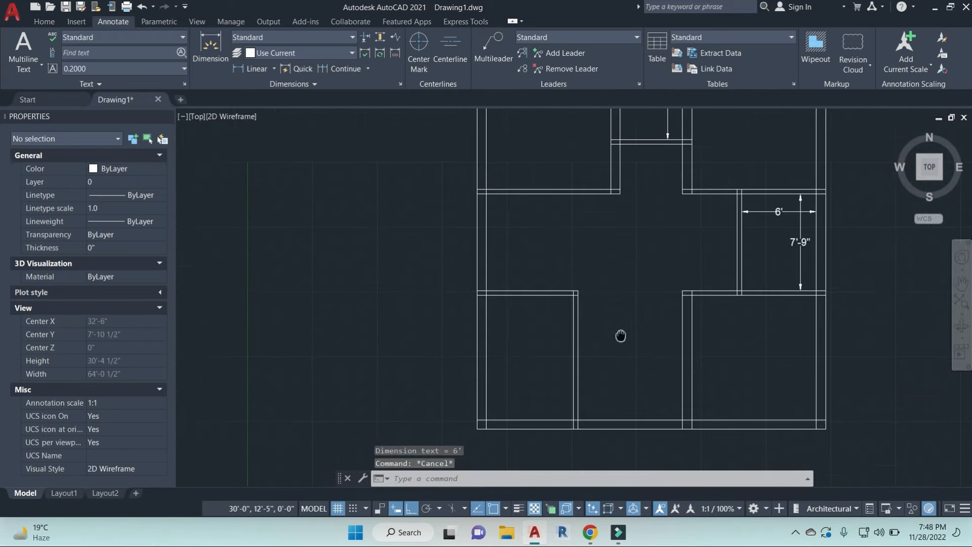
key(Escape)
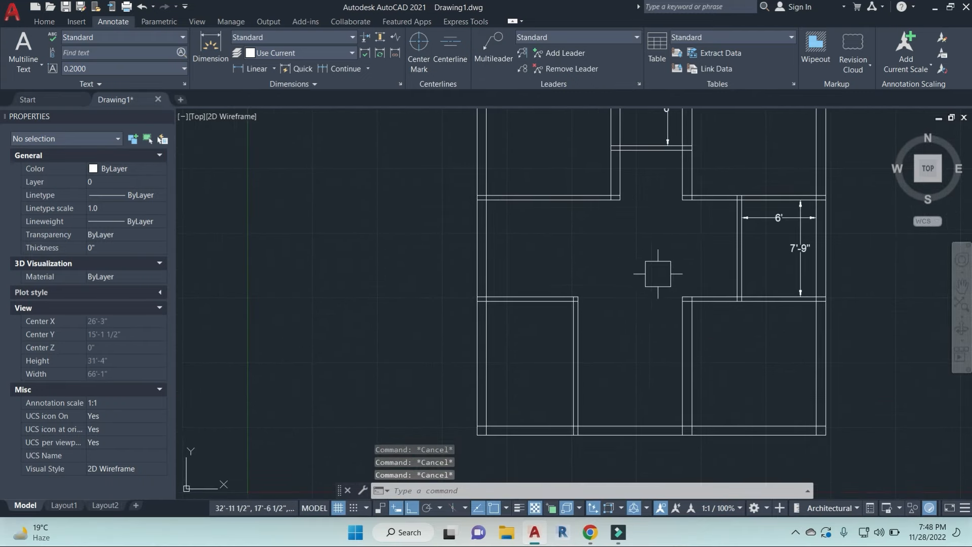
middle_drag(648, 273, 620, 282)
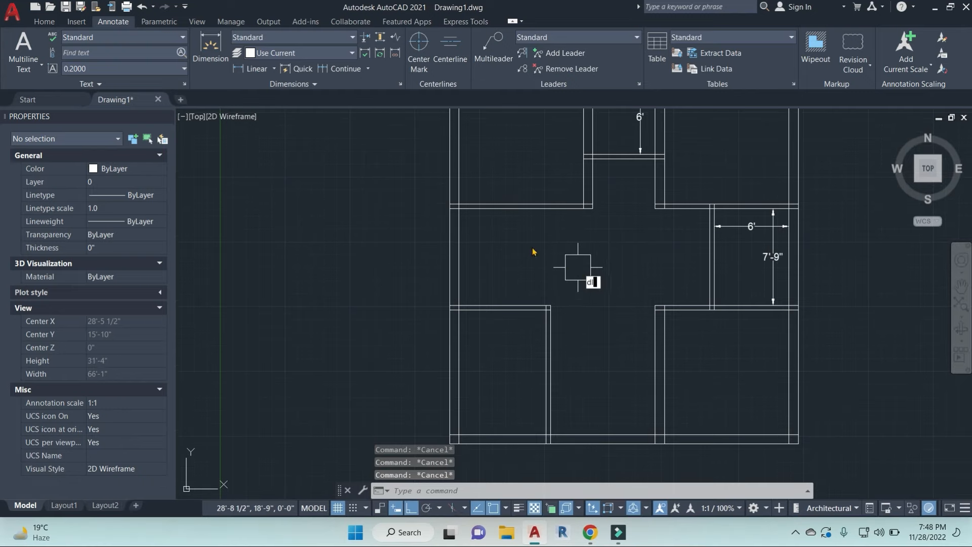
text(i)
key(Return)
click(506, 209)
click(505, 306)
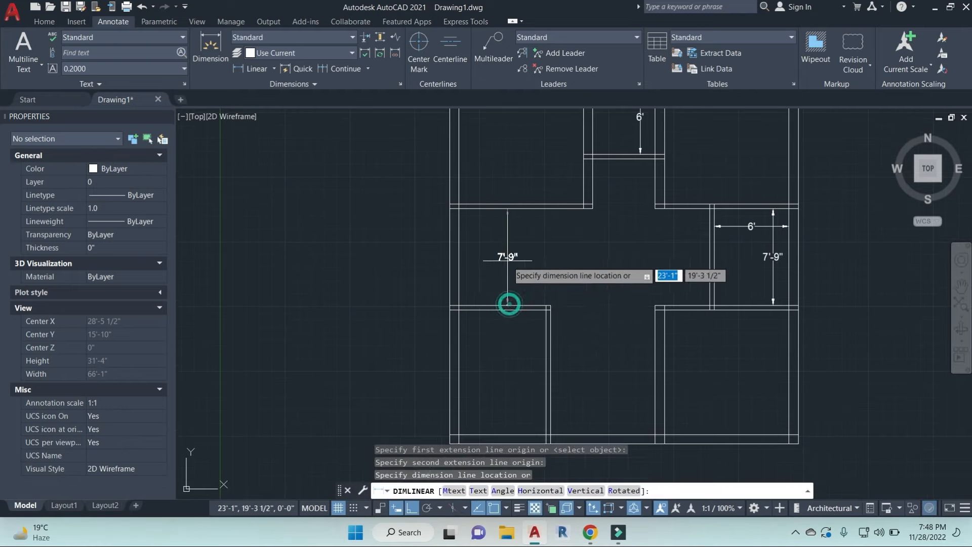
scroll(508, 273, up, 2)
key(Escape)
key(Escape)
key(Escape)
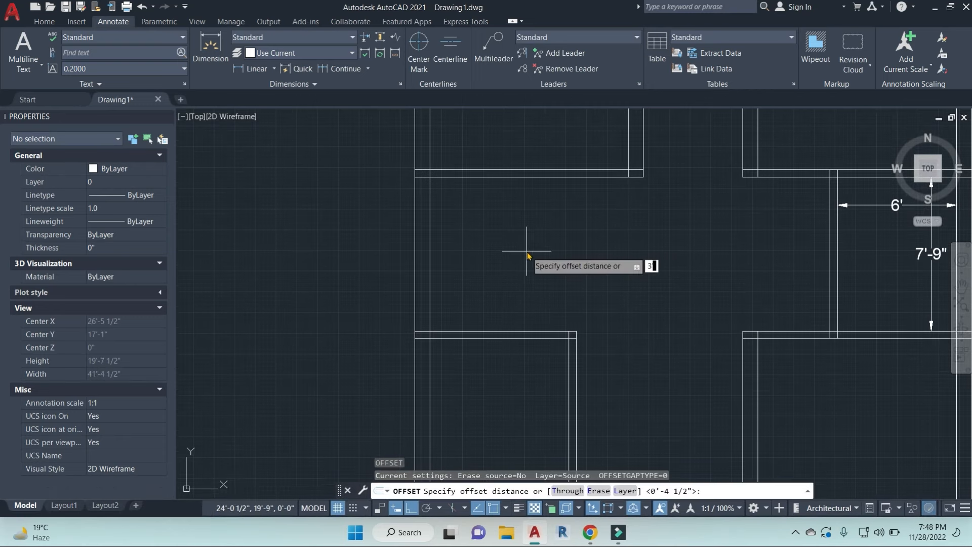
Step: Offset the upper-left room's lower wall line and the lower-left room's upper wall line 3' into the space between them
text(')
key(Return)
click(529, 177)
click(531, 262)
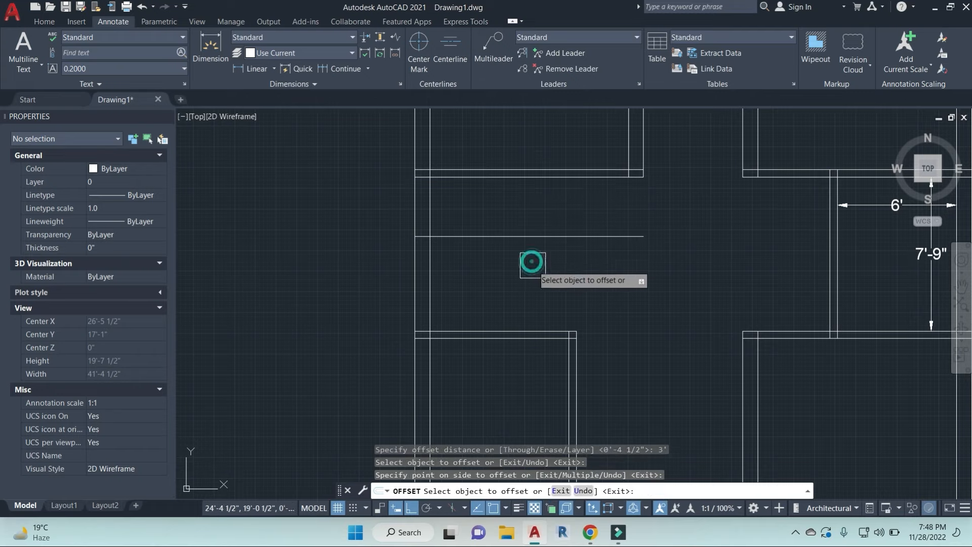
click(533, 332)
click(538, 304)
key(Escape)
key(Escape)
scroll(652, 313, down, 3)
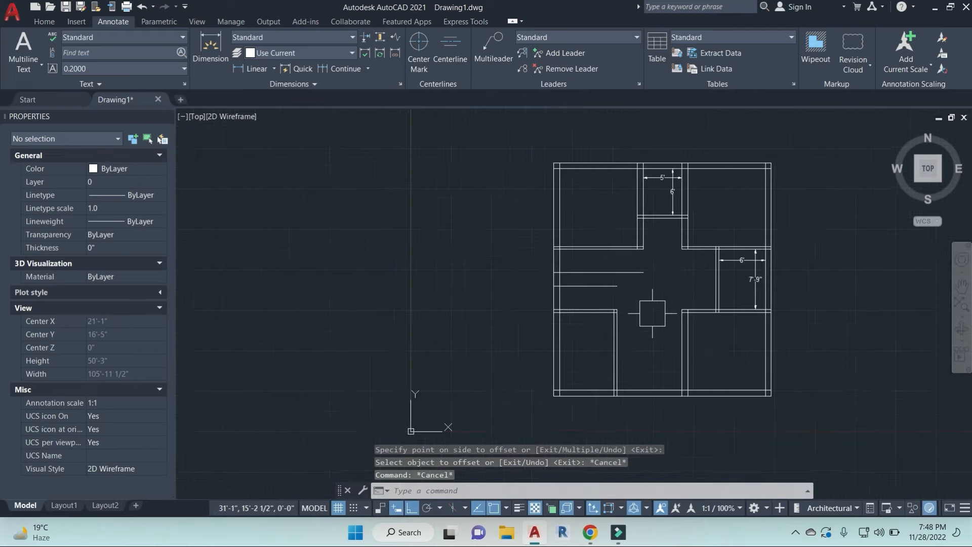
scroll(567, 279, up, 2)
scroll(585, 272, up, 1)
key(Escape)
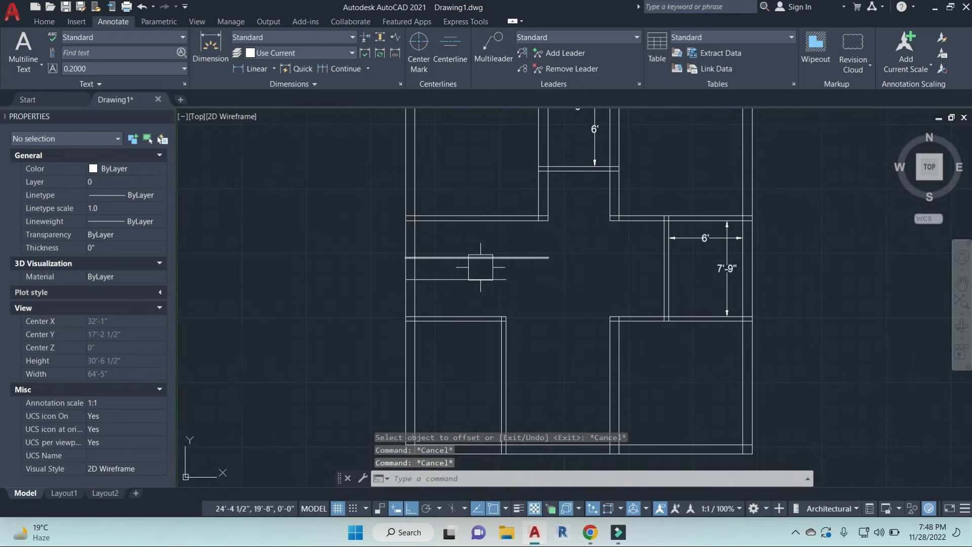
key(Escape)
scroll(466, 294, up, 2)
middle_drag(537, 318, 545, 262)
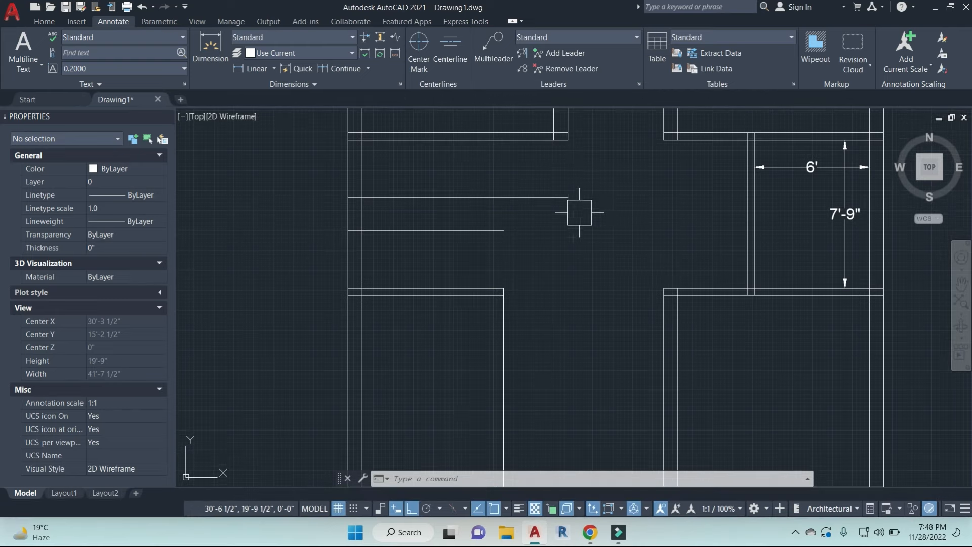
key(Escape)
key(Escape)
key(Escape)
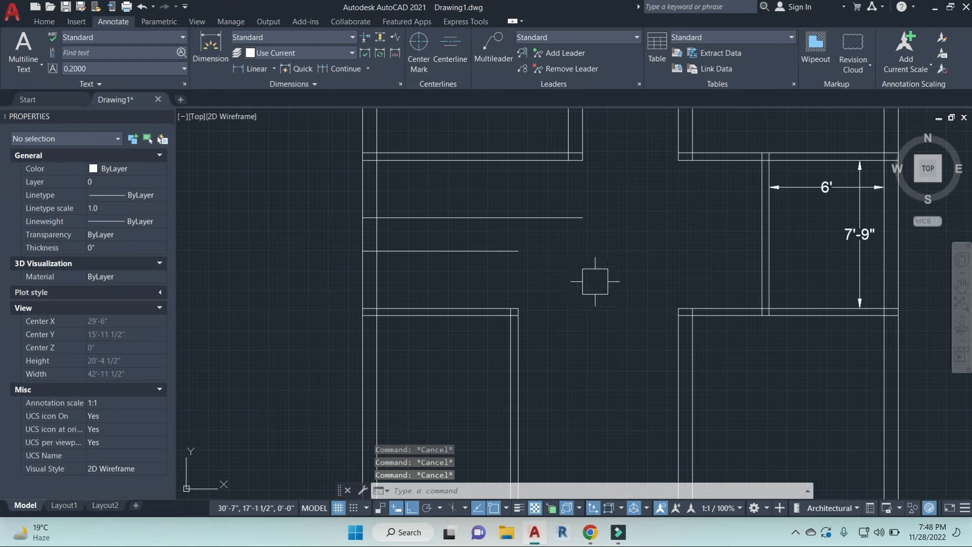
text(l)
key(Return)
key(Escape)
Step: Trim the ends of the two new horizontal stair lines where they cross the left outer wall
middle_drag(440, 184, 464, 209)
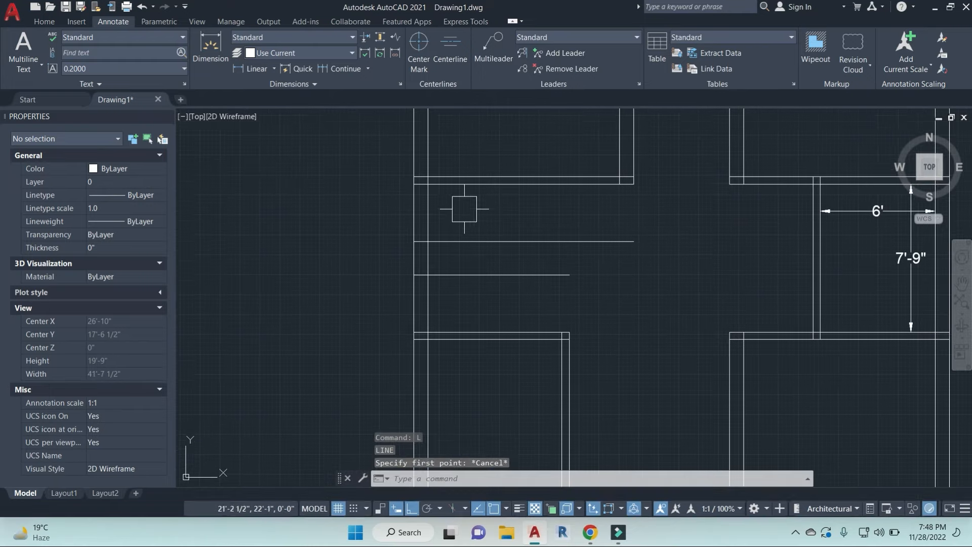
key(Escape)
key(Escape)
key(Escape)
text(tr)
key(Return)
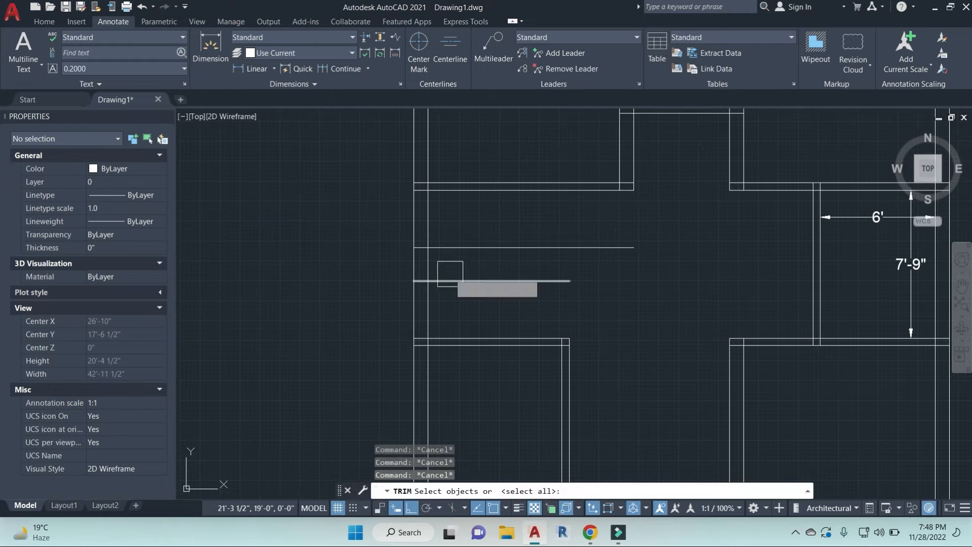
key(Return)
click(420, 280)
middle_drag(474, 294, 526, 286)
key(Escape)
Step: Offset the inner line of the left outer wall 3'6" inward to mark the edge of the stair landing
text(o)
key(Return)
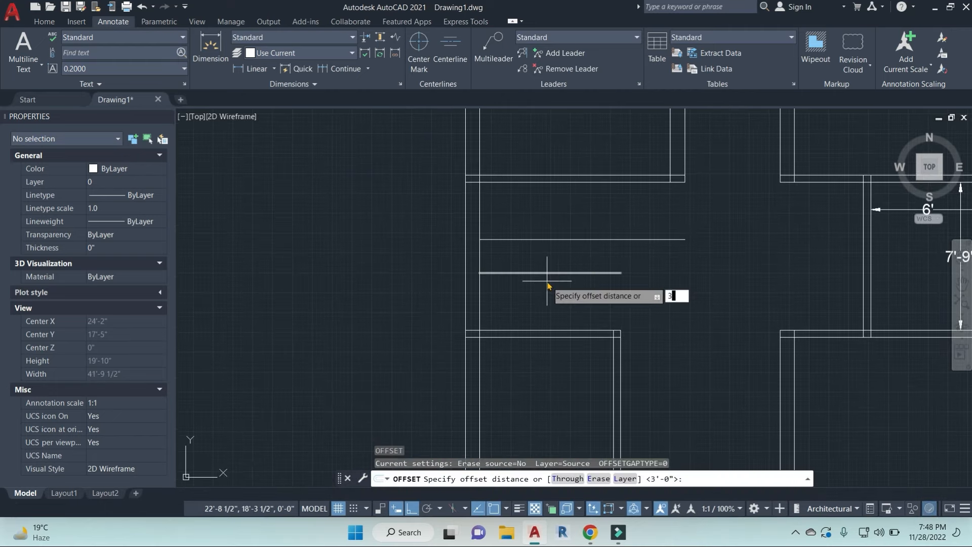
text(3'6)
key(Return)
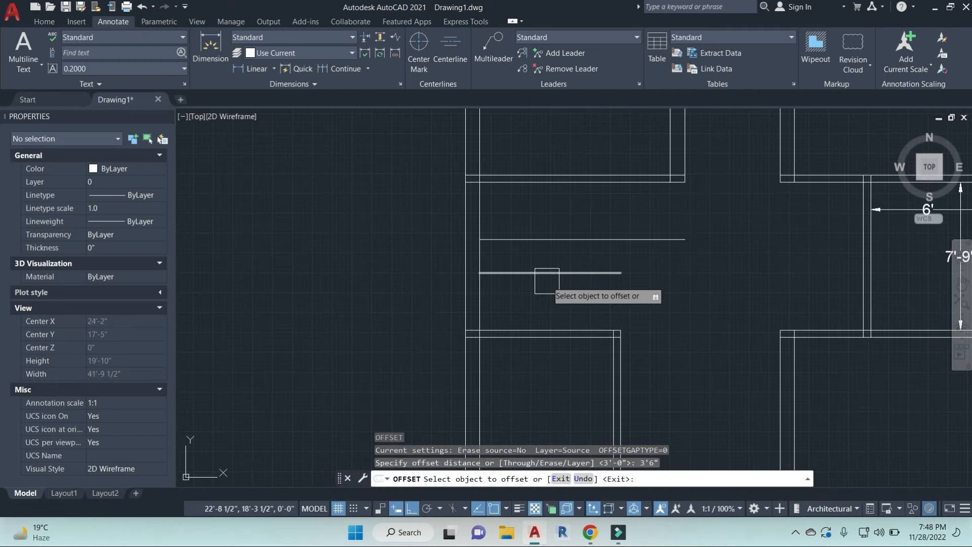
click(480, 211)
click(587, 210)
key(Escape)
key(Escape)
key(Escape)
key(Escape)
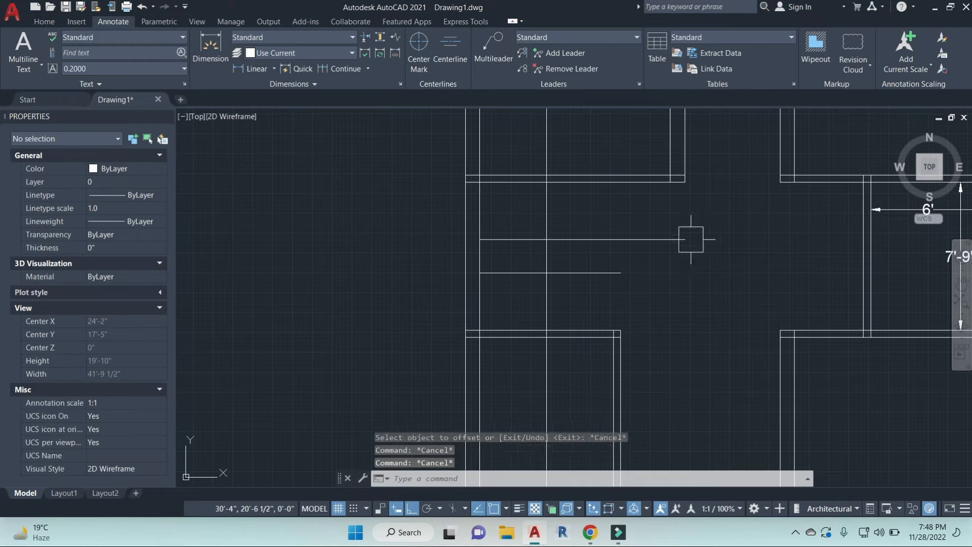
Step: Trim the landing line at the upper-left room's lower wall and erase its leftover piece inside that room
text(tr)
key(Return)
key(Return)
scroll(556, 185, up, 3)
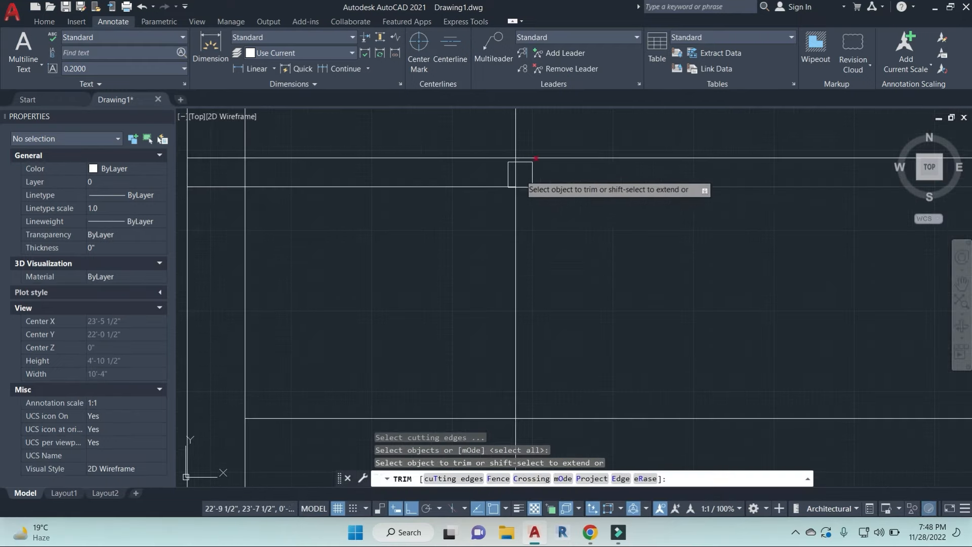
click(514, 172)
scroll(548, 212, down, 3)
key(Escape)
click(579, 173)
click(525, 146)
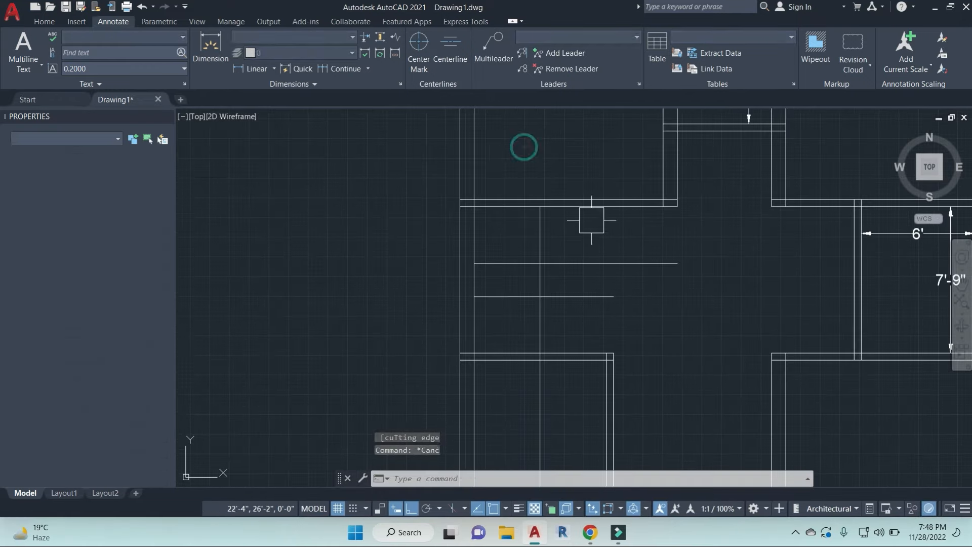
text(e)
key(Return)
scroll(597, 284, down, 2)
key(Escape)
key(Escape)
key(Escape)
Step: Trim the landing line at the lower-left room's upper wall and erase its leftover piece inside that room
scroll(562, 324, up, 4)
text(tr)
key(Return)
key(Return)
scroll(561, 330, up, 3)
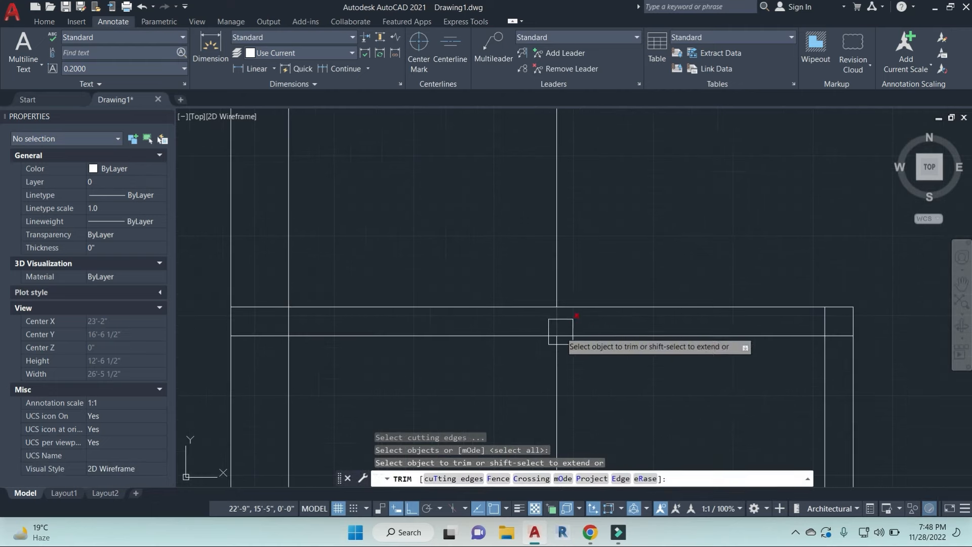
key(Escape)
click(631, 408)
click(472, 358)
text(e)
key(Return)
scroll(684, 305, down, 3)
middle_drag(684, 305, 530, 345)
key(Escape)
key(Escape)
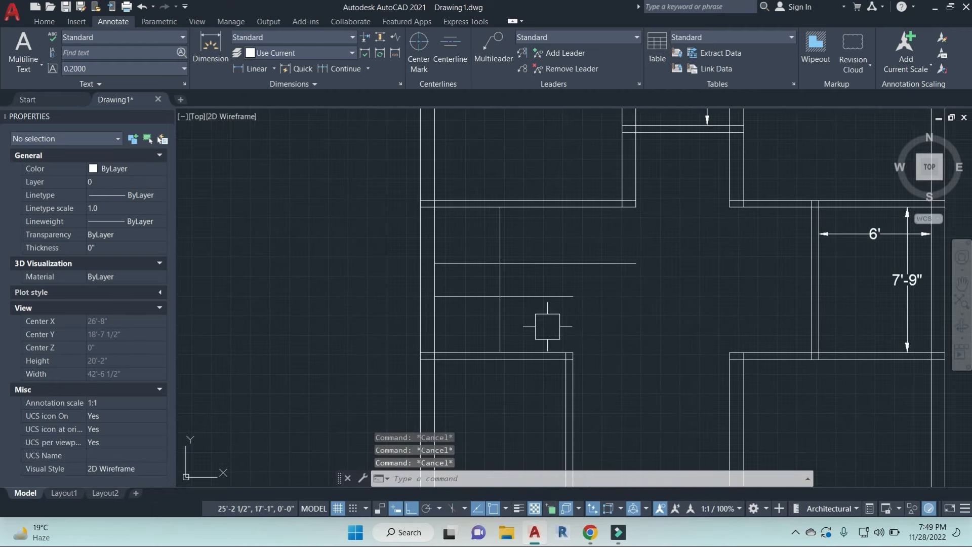
Step: Offset the landing line successively by 10" away from the left outer wall to create nine stair tread lines
text(o)
key(Return)
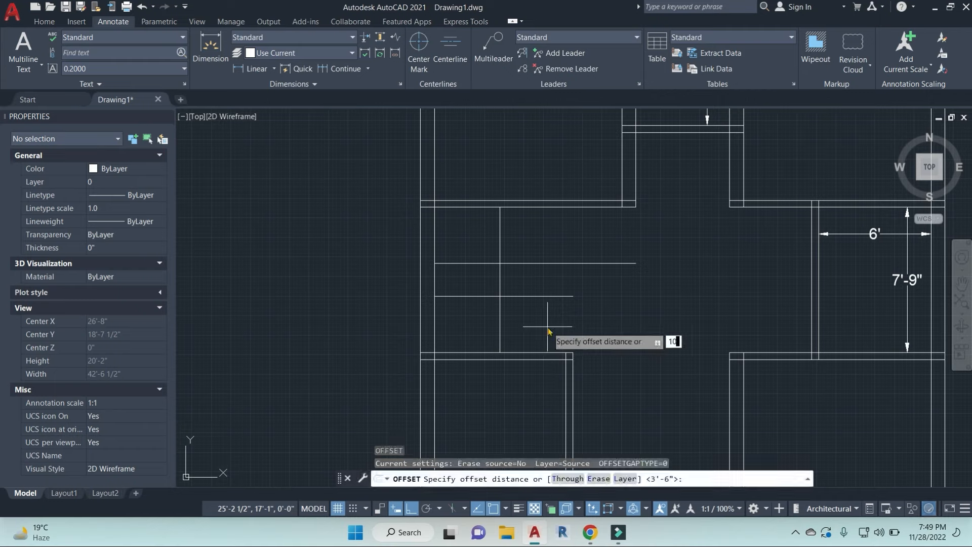
text(10)
key(Return)
click(501, 231)
click(576, 241)
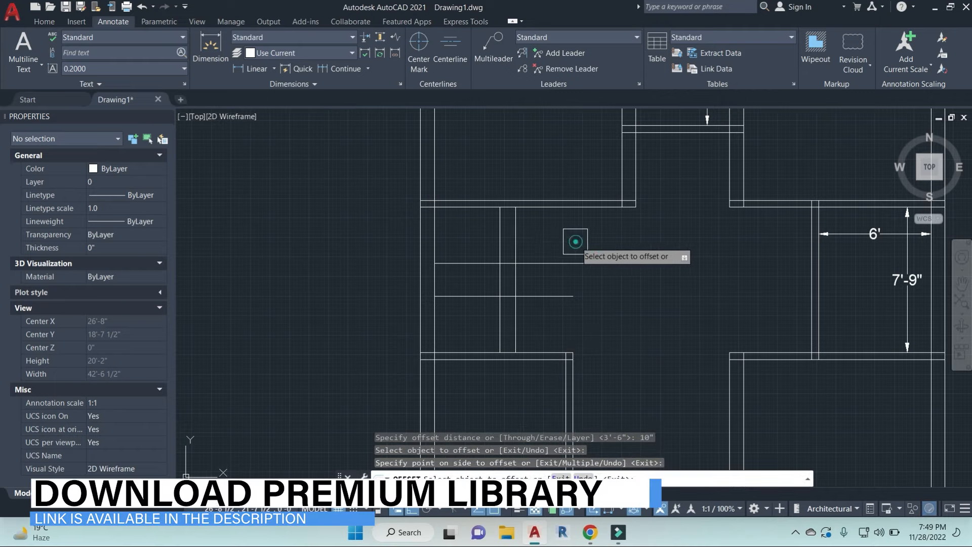
click(515, 233)
click(587, 245)
click(531, 235)
click(547, 239)
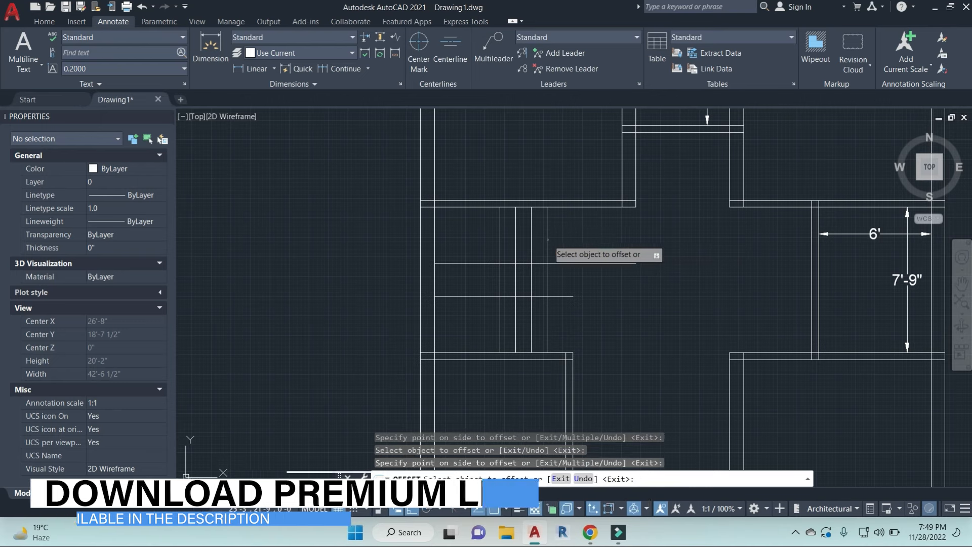
click(548, 239)
click(655, 238)
click(563, 238)
click(623, 241)
click(579, 242)
click(631, 243)
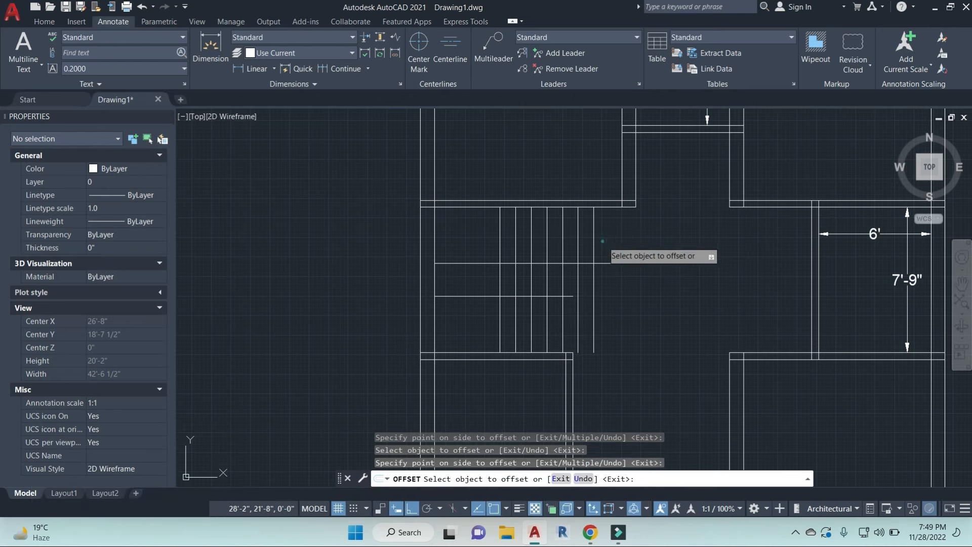
click(594, 240)
click(652, 241)
click(610, 240)
click(652, 241)
click(626, 240)
click(657, 241)
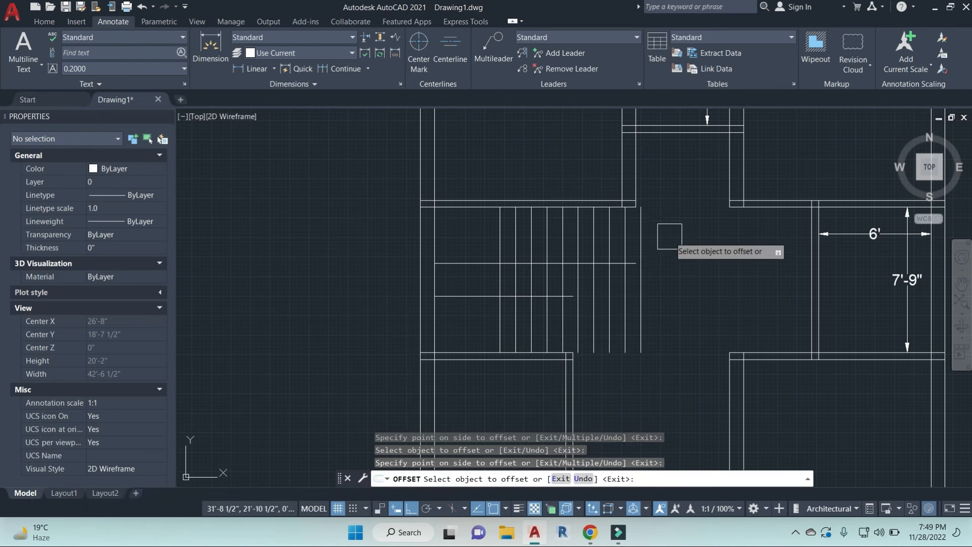
Step: Erase the outermost tread line, which lies beyond the end of the upper horizontal stair line
key(Escape)
click(641, 228)
text(E)
key(Return)
middle_drag(667, 252, 659, 228)
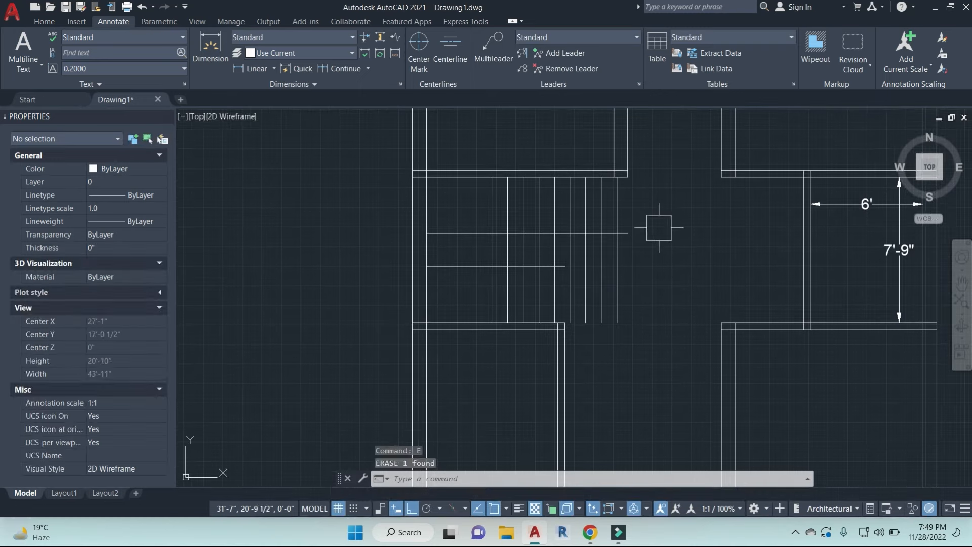
key(Escape)
key(Escape)
key(Escape)
Step: Extend the lower horizontal stair line to the last tread line
scroll(562, 291, up, 2)
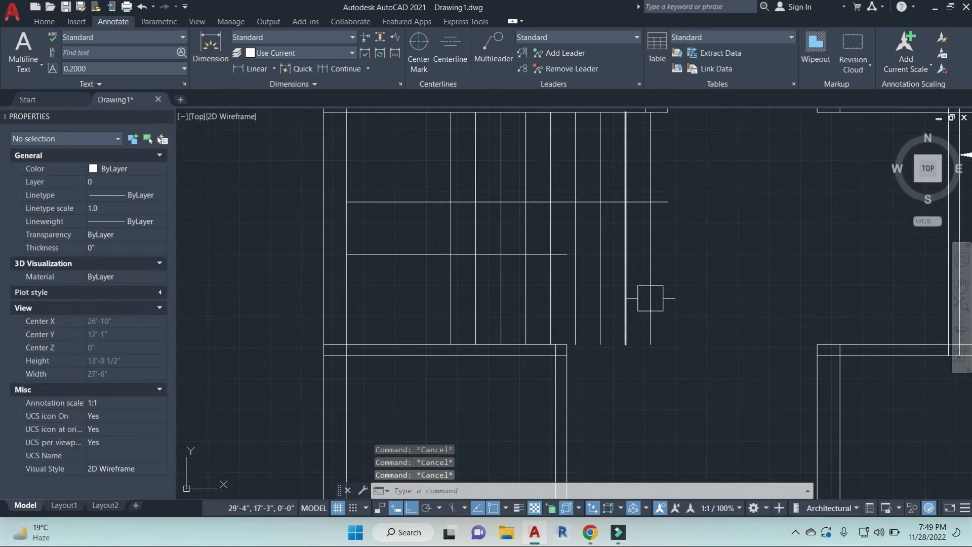
text(ex)
key(Return)
key(Return)
scroll(567, 259, up, 2)
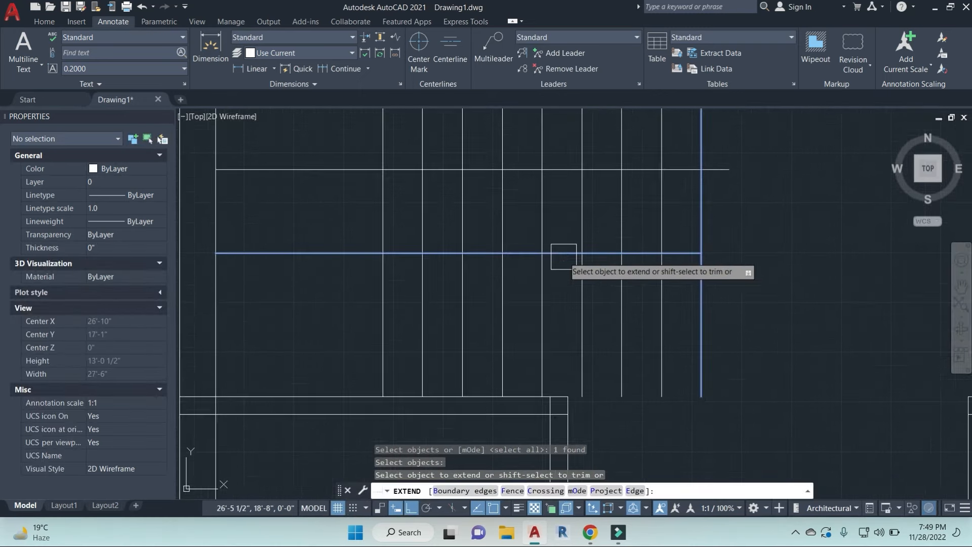
scroll(745, 277, down, 4)
key(Escape)
key(Escape)
key(Escape)
Step: Trim the tread lines between the two horizontal stair lines to separate the two flights, keeping the landing line whole
text(tr)
key(Return)
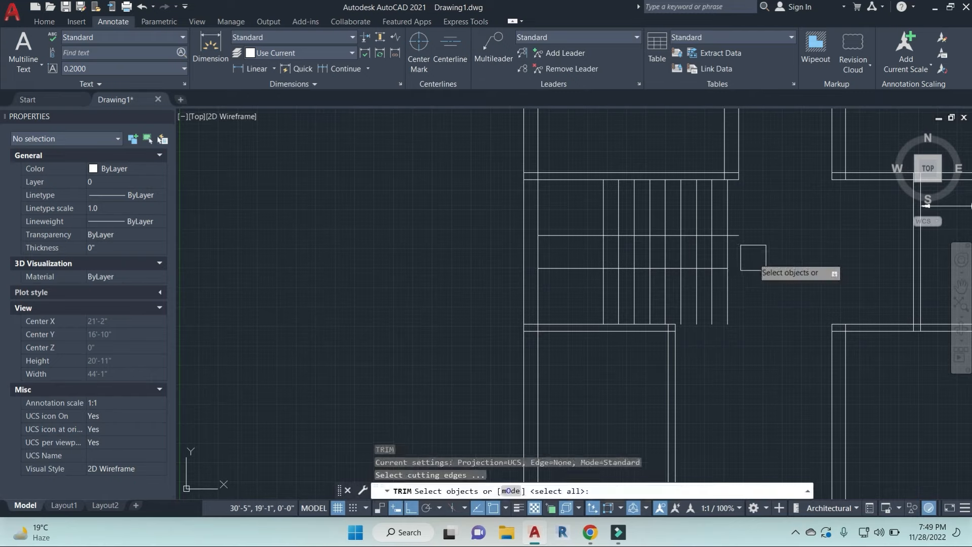
key(Return)
click(760, 255)
click(607, 249)
scroll(745, 283, up, 1)
key(Escape)
key(Escape)
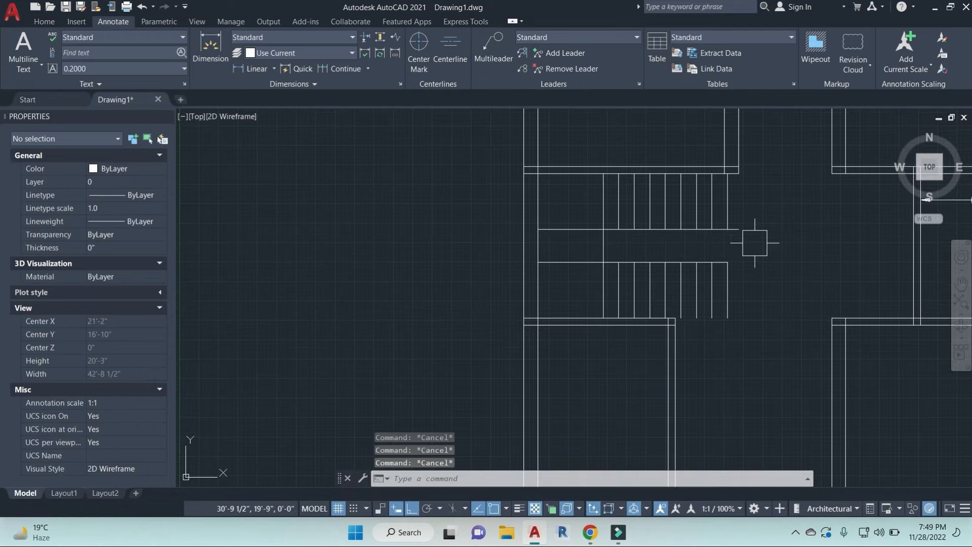
Step: Trim the end of the upper horizontal stair line that projects past the last tread line
text(tr)
key(Return)
key(Return)
key(Escape)
key(Escape)
Step: Draw a line from the lower end of the last tread to the lower-left room's corner to close the lower flight
text(l)
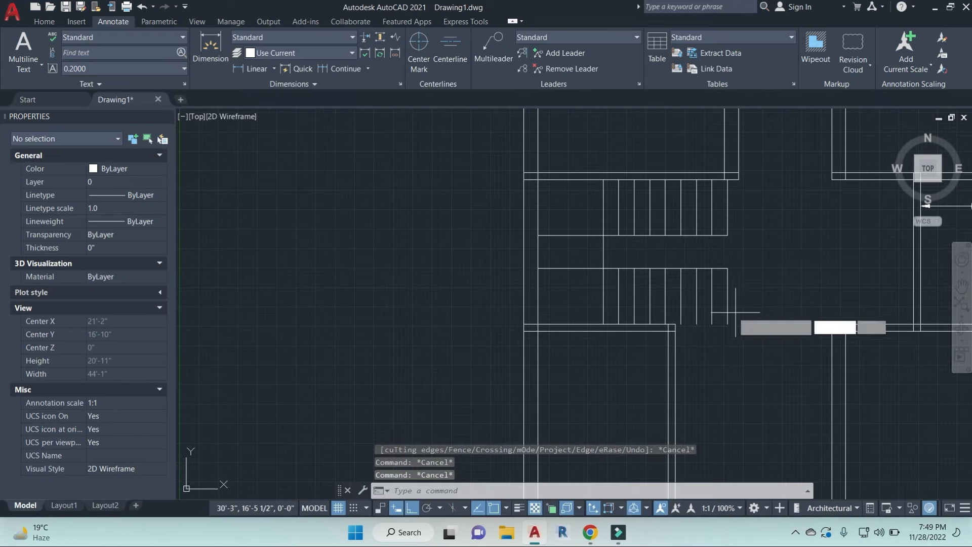
key(Return)
click(681, 323)
key(Escape)
key(Escape)
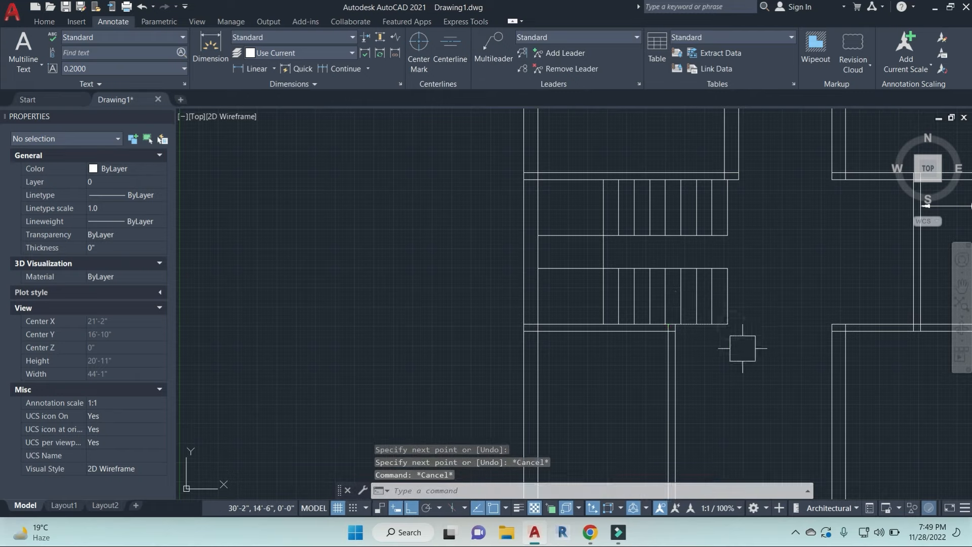
Step: Draw a horizontal line from the lower-left room's upper corner, continuing the wall's lower line past the last stair tread
scroll(744, 347, down, 3)
scroll(633, 283, up, 6)
key(Escape)
key(Escape)
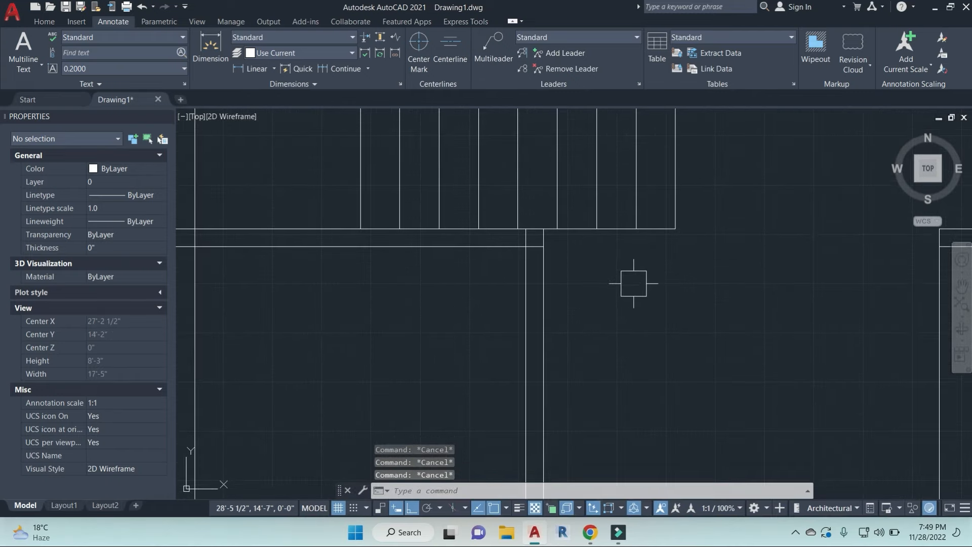
text(l)
key(Return)
click(544, 247)
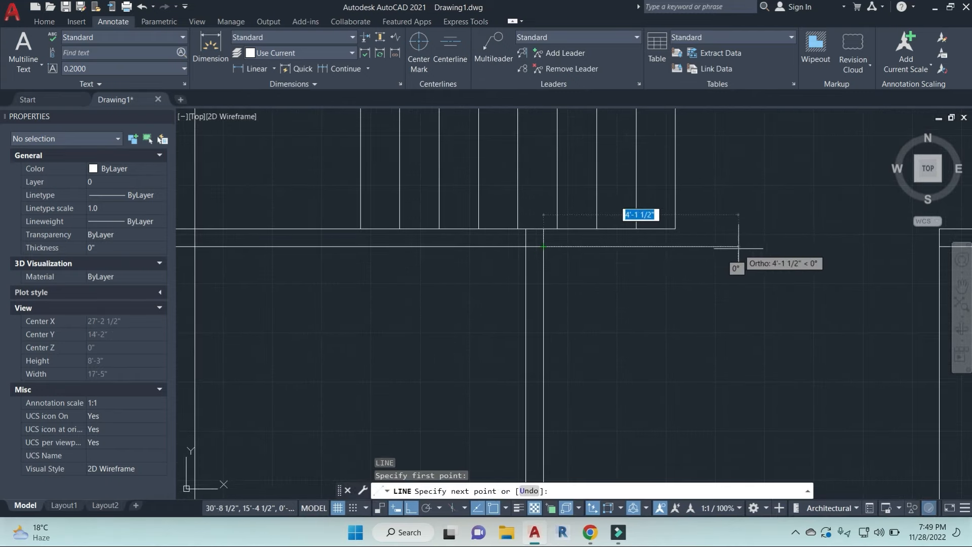
scroll(734, 253, down, 2)
click(689, 387)
key(Escape)
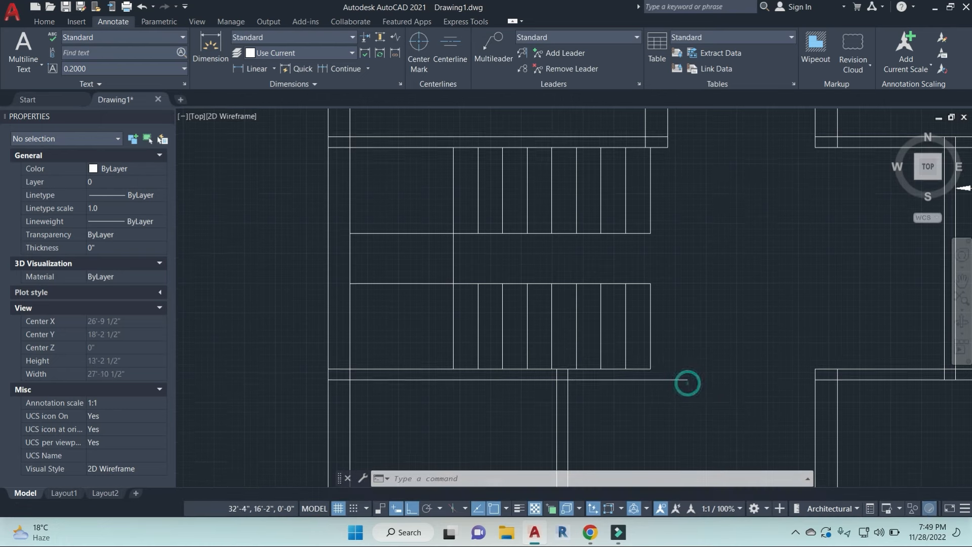
text(m)
key(Return)
key(Escape)
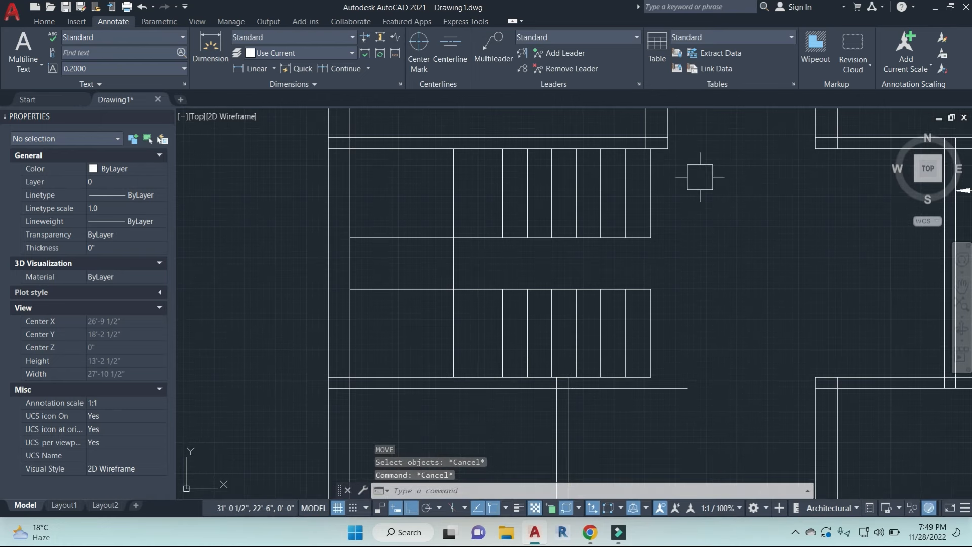
Step: Draw a vertical line from the upper-left room's lower corner down past the extended lower wall line
text(l)
key(Return)
click(667, 148)
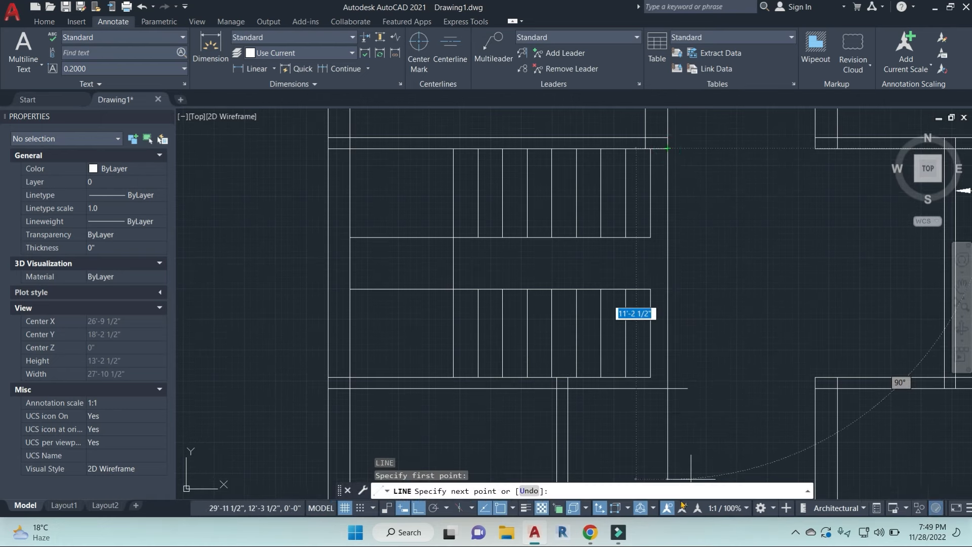
middle_drag(676, 440, 673, 355)
key(Escape)
key(Escape)
key(Escape)
key(Escape)
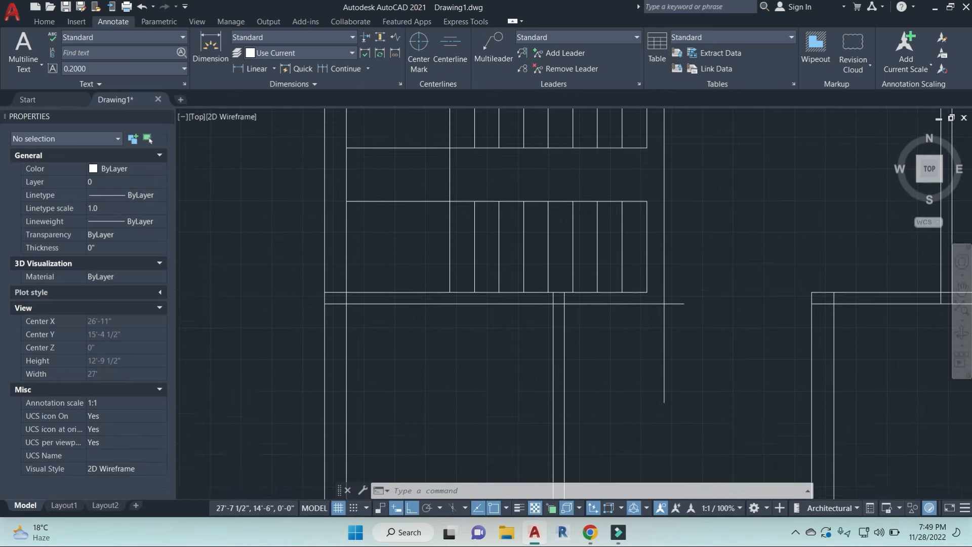
Step: Draw a line from the lower end of the last tread to the new vertical line, continuing the wall's upper line
scroll(596, 326, up, 2)
text(l)
key(Return)
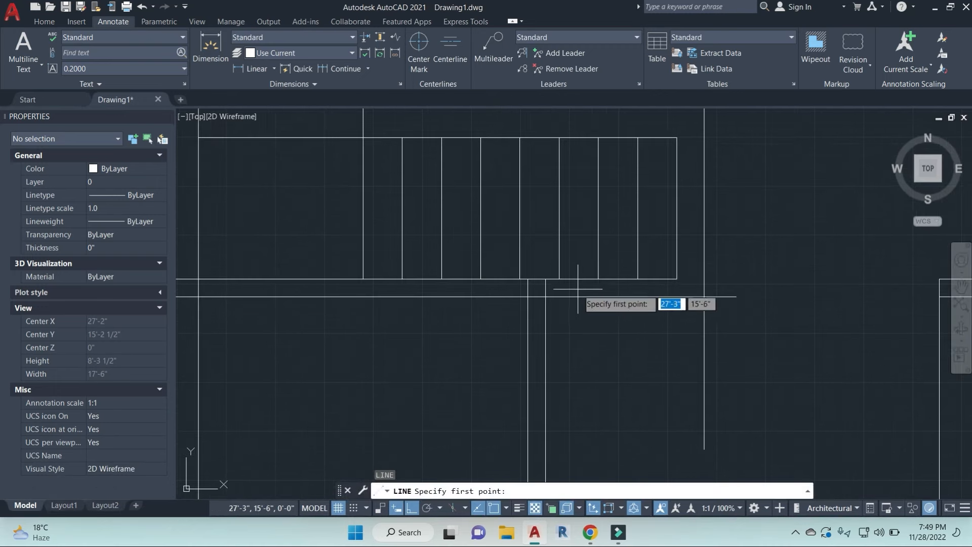
click(677, 278)
click(704, 279)
key(Escape)
key(Escape)
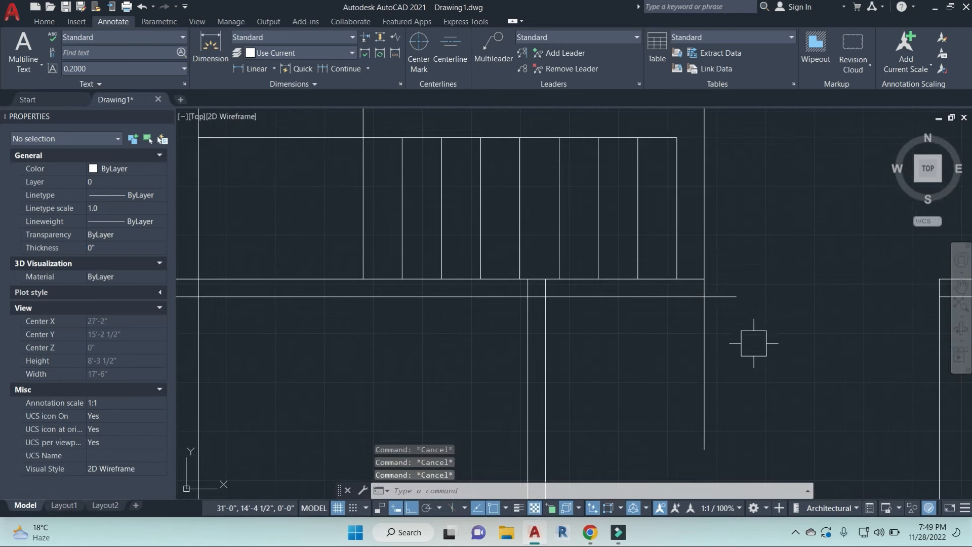
Step: Trim the ends of the horizontal and vertical lines that project past the new wall corner beside the stairs
text(tr)
key(Return)
key(Return)
scroll(760, 373, down, 5)
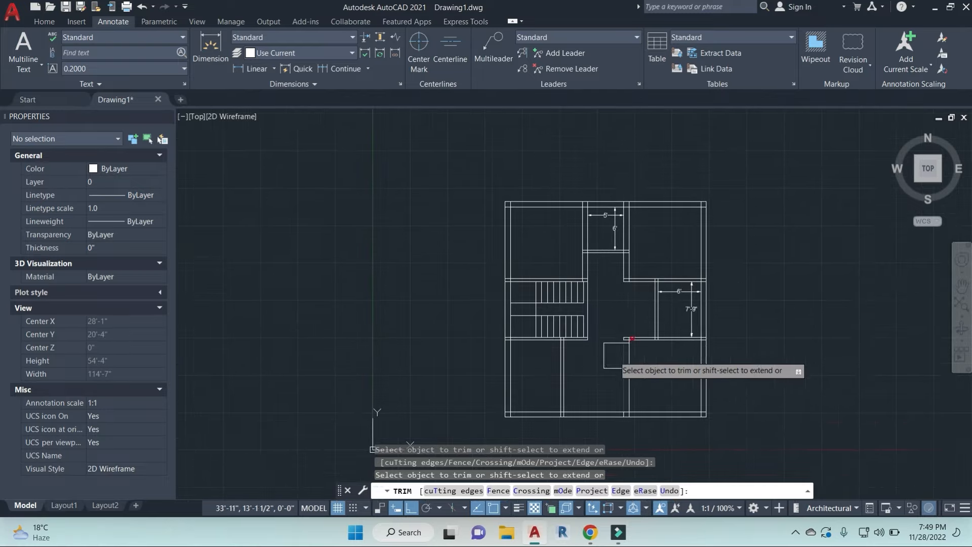
scroll(574, 357, up, 3)
key(Escape)
key(Escape)
key(Escape)
click(619, 239)
key(Escape)
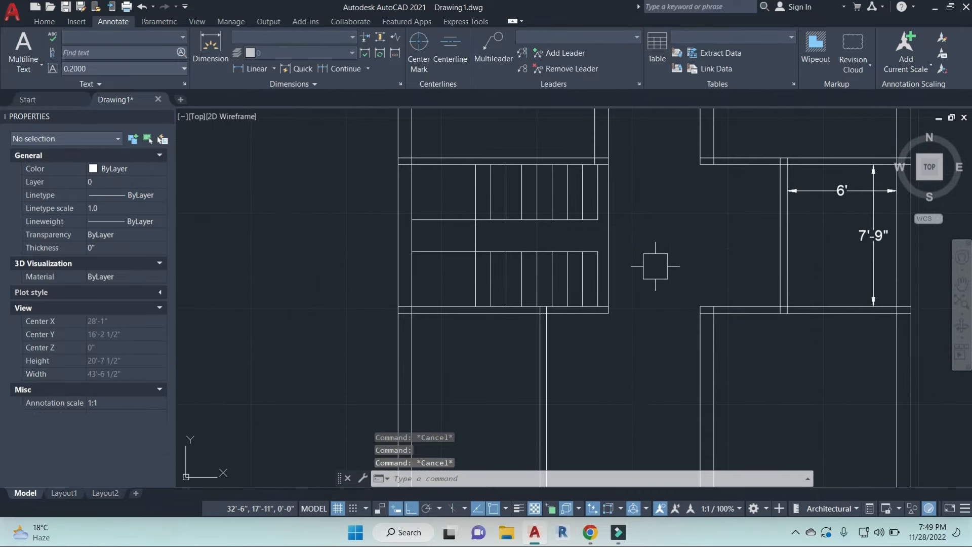
Step: Trim the vertical line between the two wall ends to open the staircase to the hall
text(tr)
key(Return)
scroll(633, 260, down, 2)
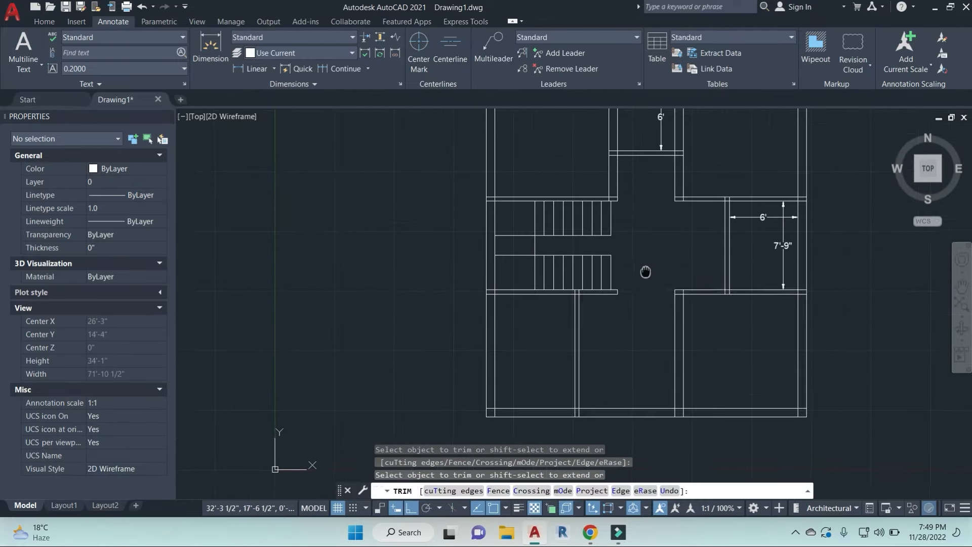
scroll(645, 272, up, 2)
key(Escape)
scroll(630, 369, up, 2)
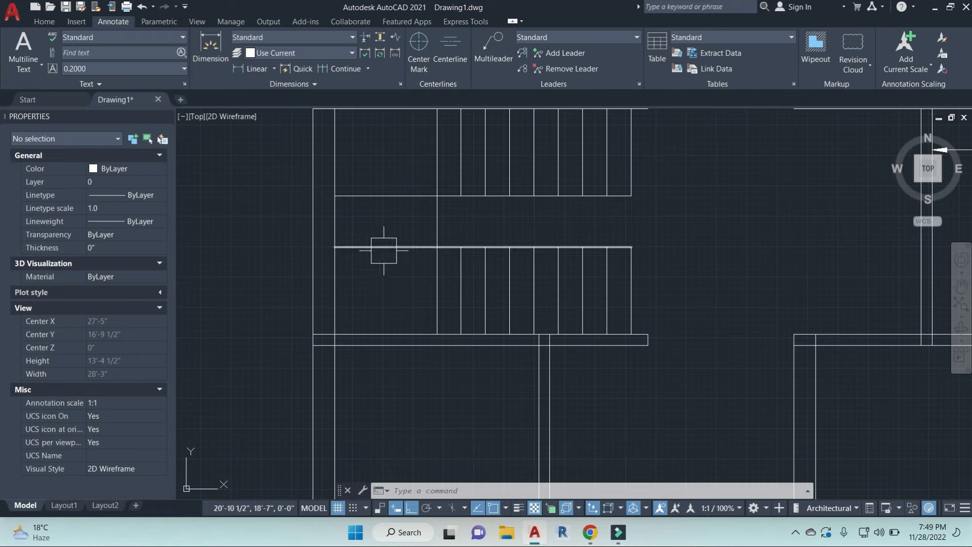
Step: Offset the lower horizontal stair line 10" upward into the gap between the two flights
middle_drag(384, 250, 431, 328)
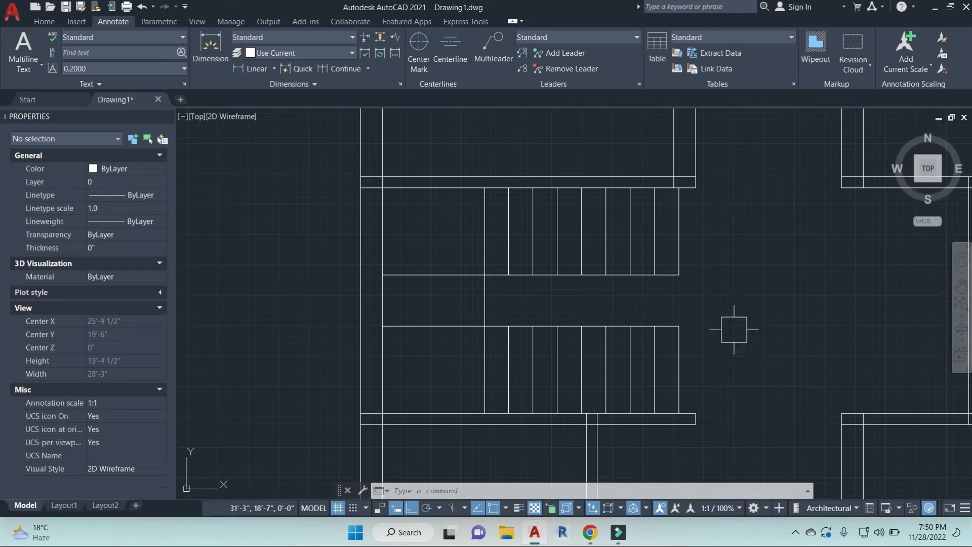
scroll(435, 314, up, 3)
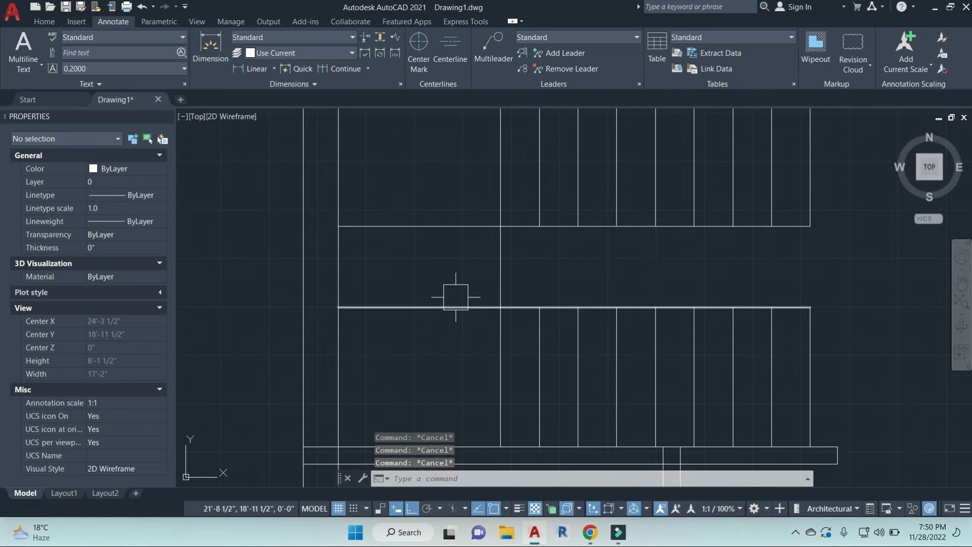
text(o)
key(Return)
key(Return)
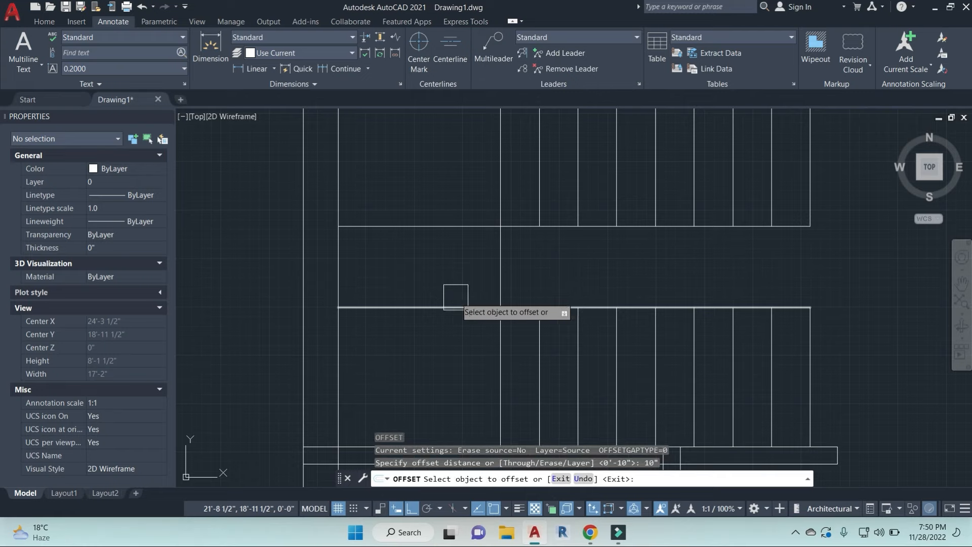
click(430, 307)
click(427, 265)
key(Escape)
key(Escape)
key(Escape)
key(Escape)
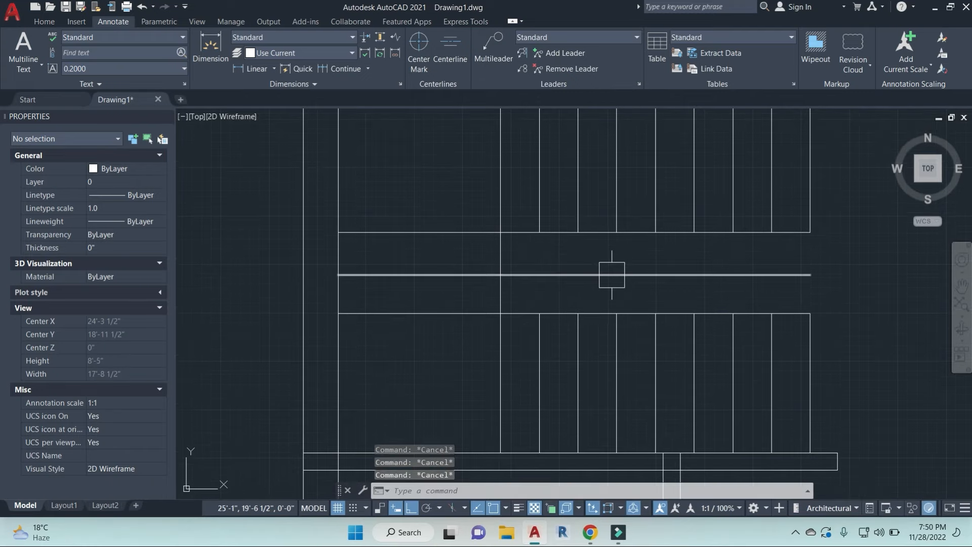
Step: Trim the offset line beyond the landing line so it only crosses the landing
text(tr)
key(Return)
key(Escape)
Step: Draw a diagonal winder line from the lower flight's inner landing corner to the lower wall corner
middle_drag(471, 296, 690, 230)
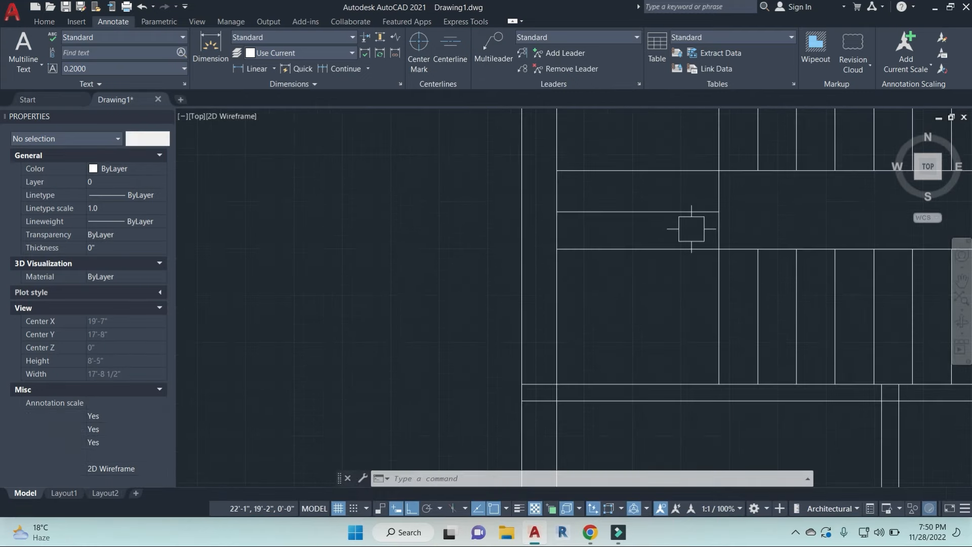
text(l)
key(Return)
click(720, 247)
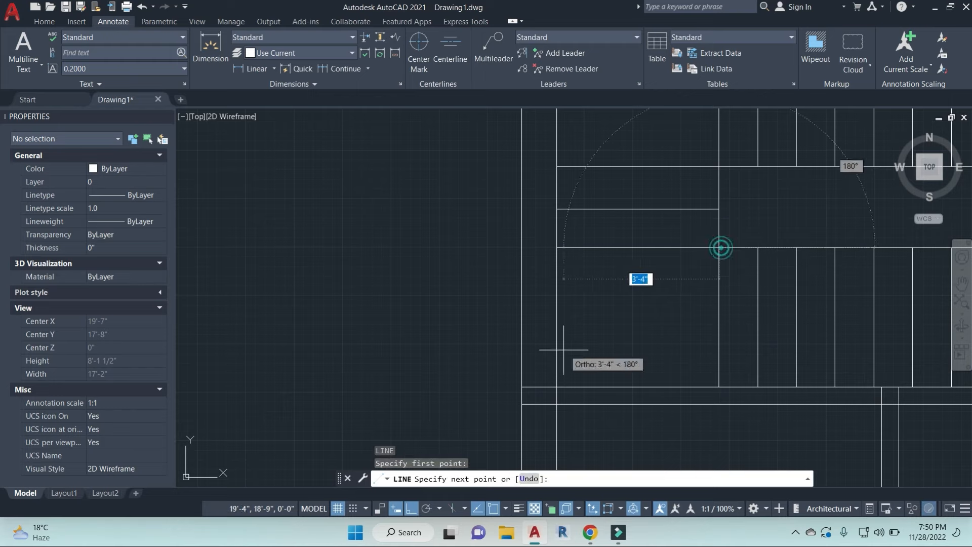
click(557, 387)
key(Escape)
Step: Try to draw a diagonal from the upper wall corner to the landing line, and erase it
scroll(613, 400, down, 4)
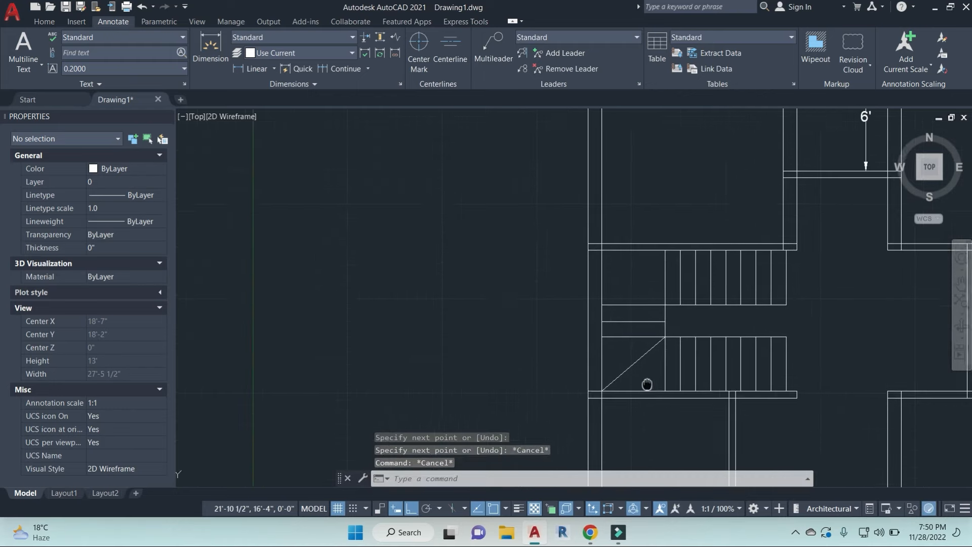
key(Return)
click(590, 257)
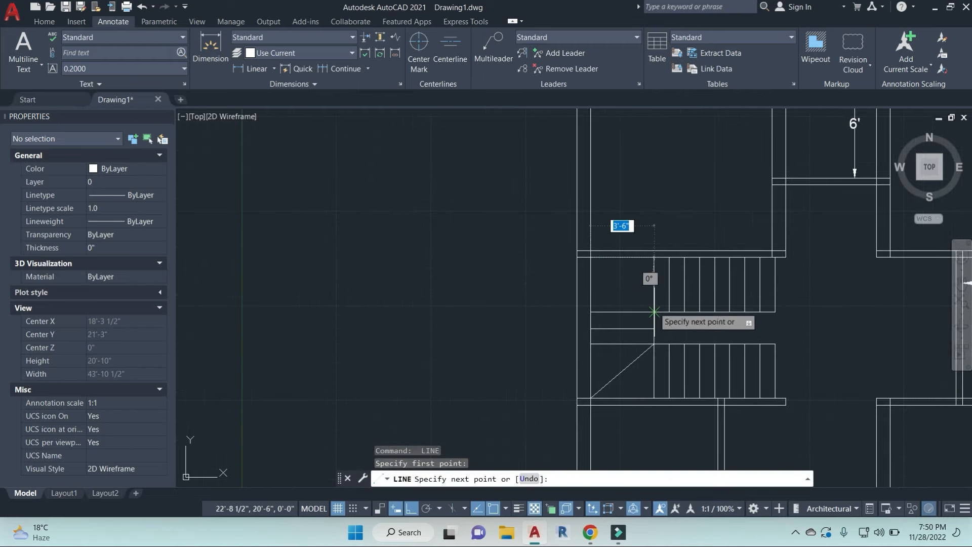
click(654, 306)
key(Escape)
scroll(652, 311, up, 6)
click(614, 253)
text(e)
key(Return)
key(Escape)
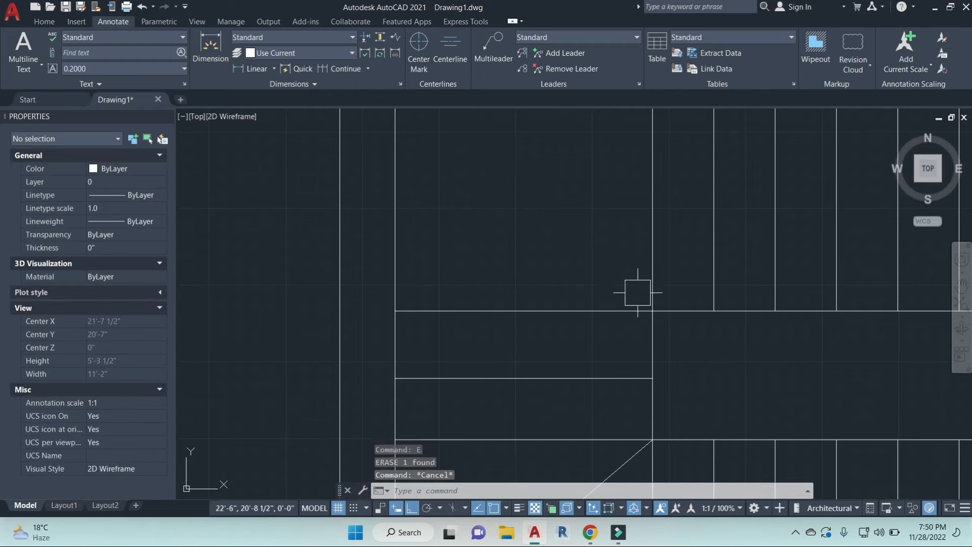
Step: Draw a diagonal winder line from the upper flight's inner landing corner to the upper wall corner
key(Return)
click(653, 311)
middle_drag(487, 135, 563, 249)
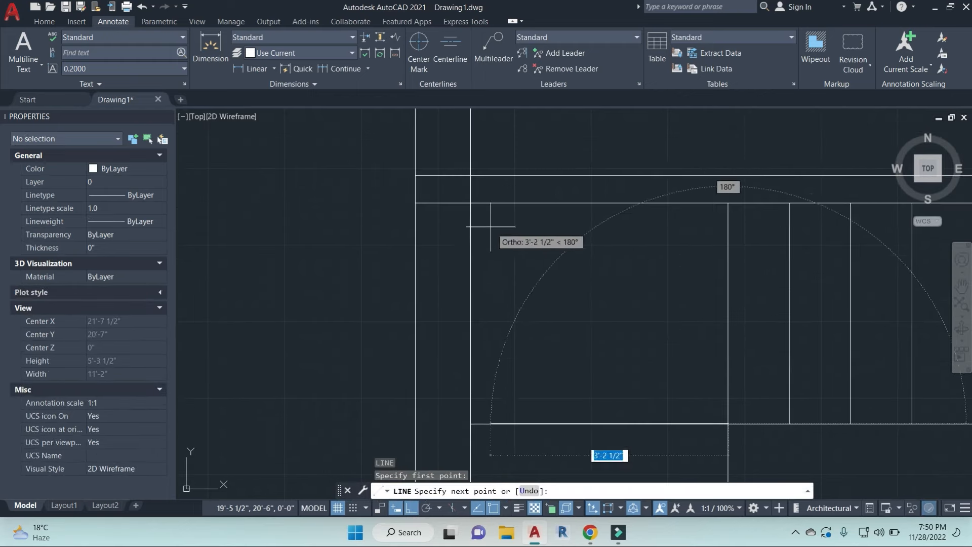
click(471, 202)
key(Escape)
scroll(623, 288, down, 9)
middle_drag(677, 314, 534, 256)
key(Escape)
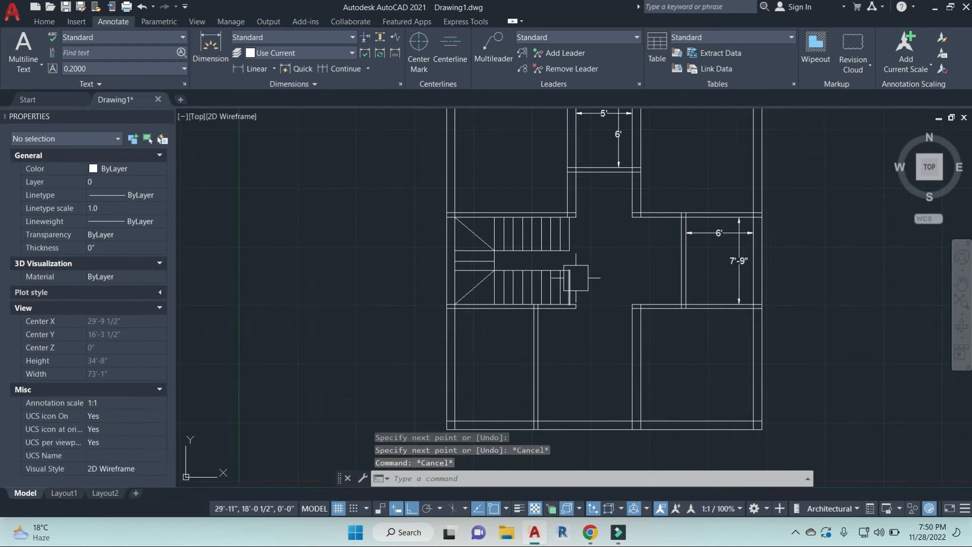
Step: Erase the last two tread lines at the open end of the upper flight
scroll(549, 289, up, 3)
middle_drag(549, 289, 624, 300)
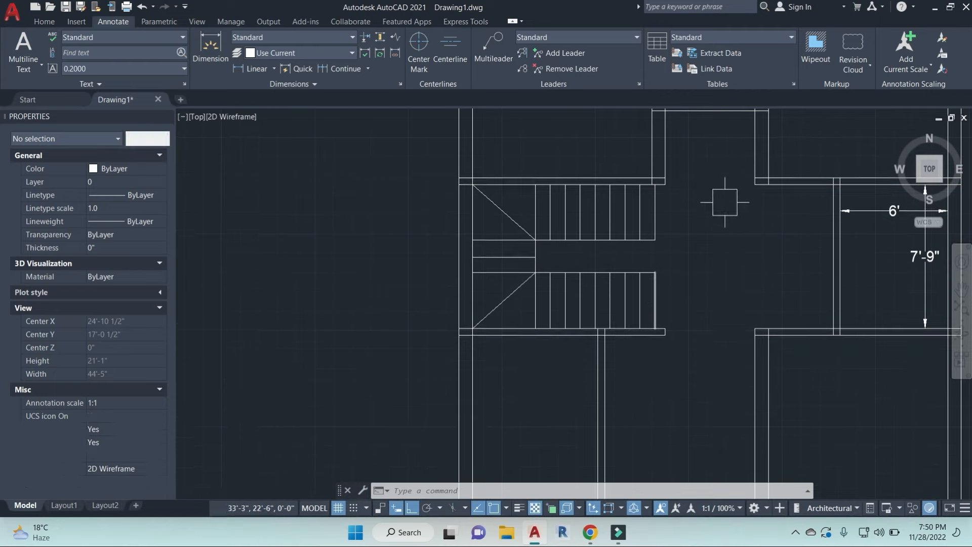
key(Escape)
click(653, 210)
text(e)
key(Return)
key(Escape)
key(Escape)
key(Escape)
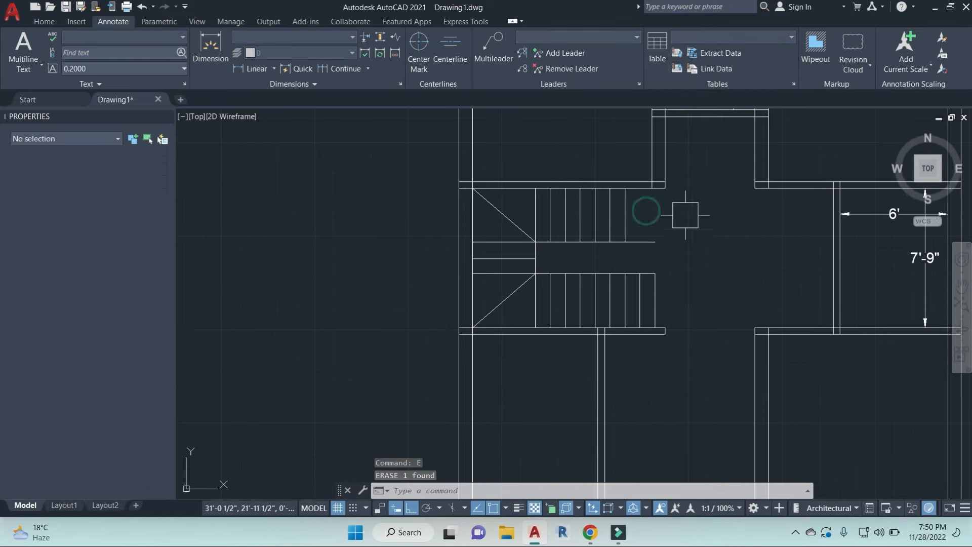
Step: Trim the upper horizontal stair line where it projects past the upper flight's last remaining tread
text(tr)
key(Return)
click(646, 241)
scroll(663, 250, down, 1)
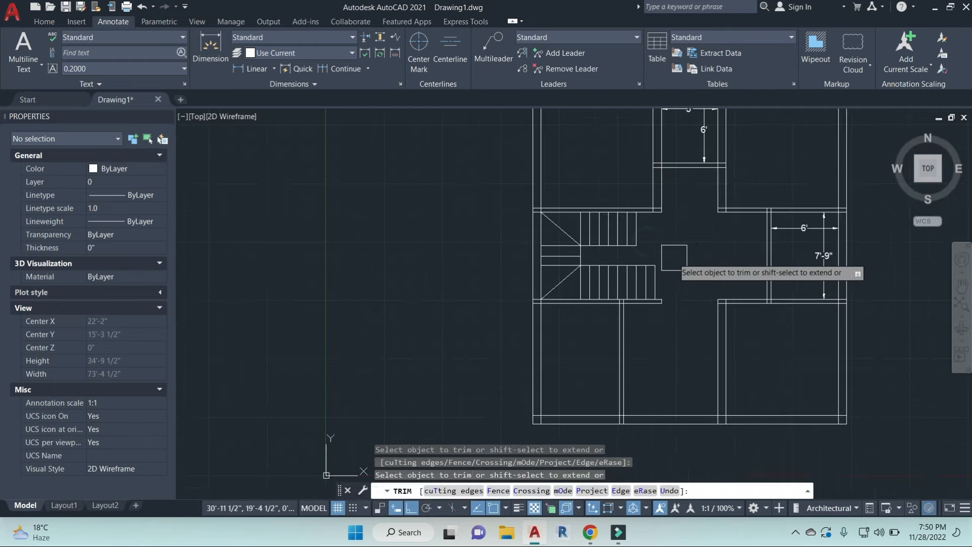
key(Escape)
key(Escape)
scroll(667, 288, up, 2)
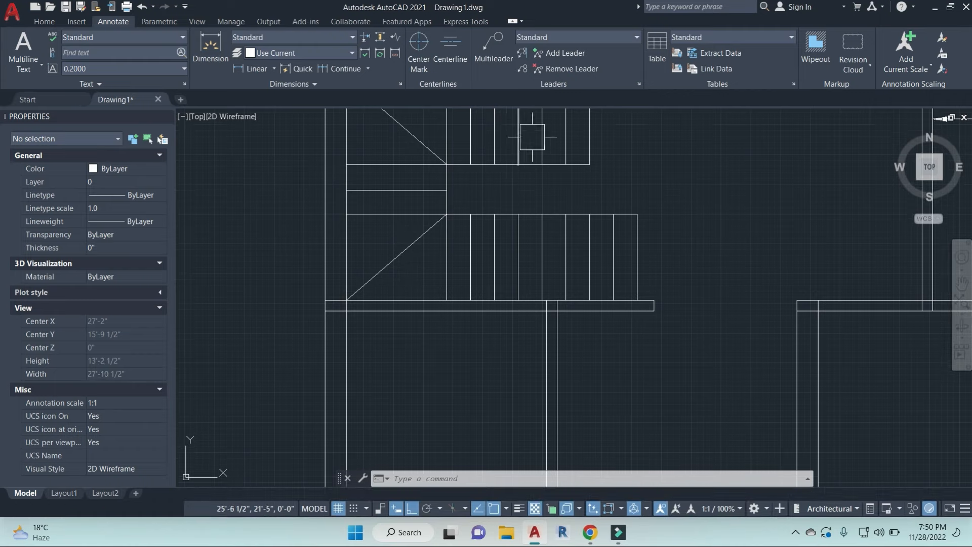
middle_drag(620, 165, 613, 201)
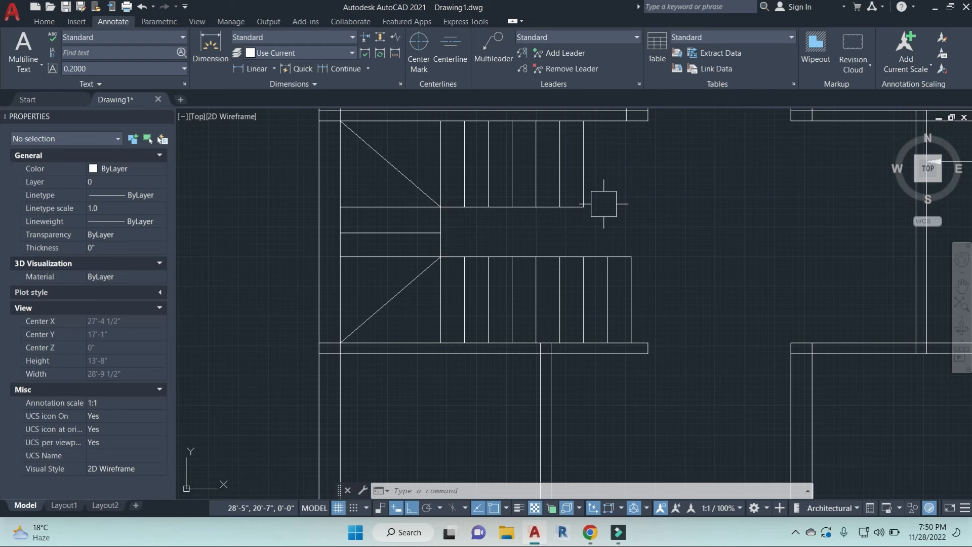
scroll(623, 287, down, 2)
key(Escape)
key(Escape)
key(Escape)
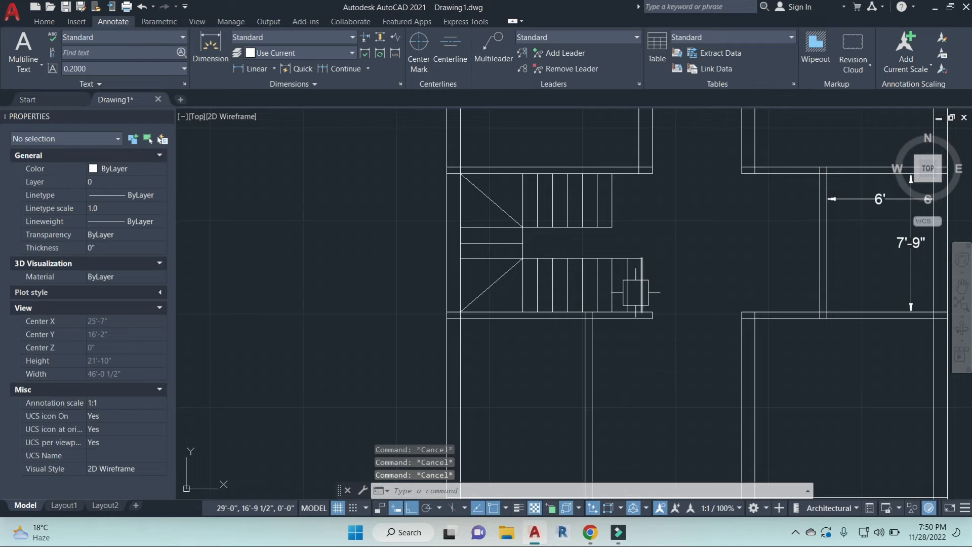
Step: Draw the stair direction line from the lower flight's last tread midpoint, across the landing, to the upper flight's second-to-last tread
text(l)
key(Return)
click(641, 284)
scroll(641, 284, up, 4)
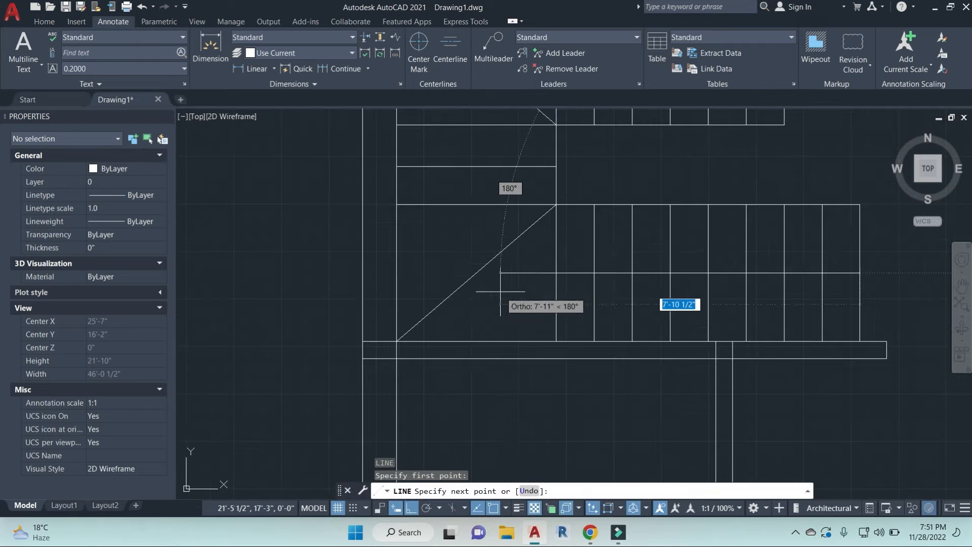
click(477, 271)
middle_drag(467, 261, 463, 439)
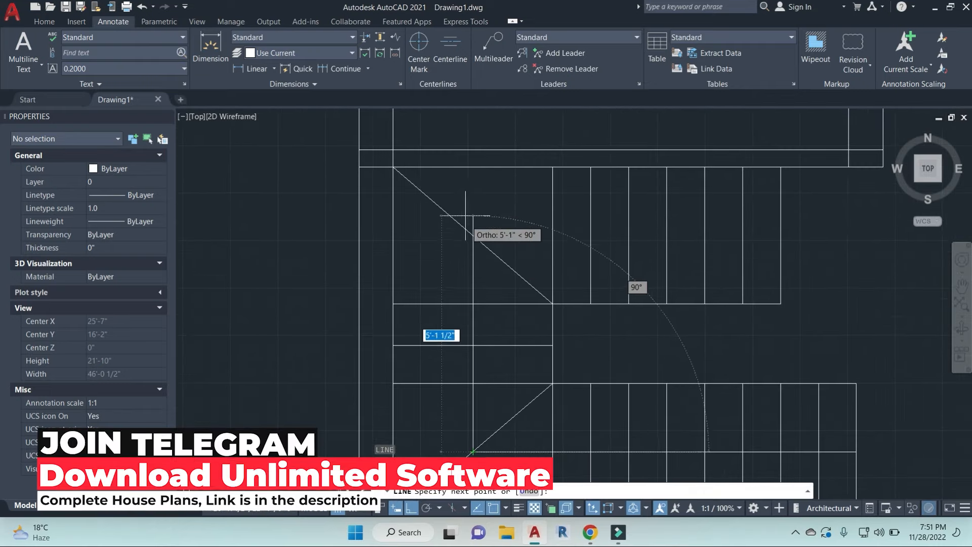
click(472, 234)
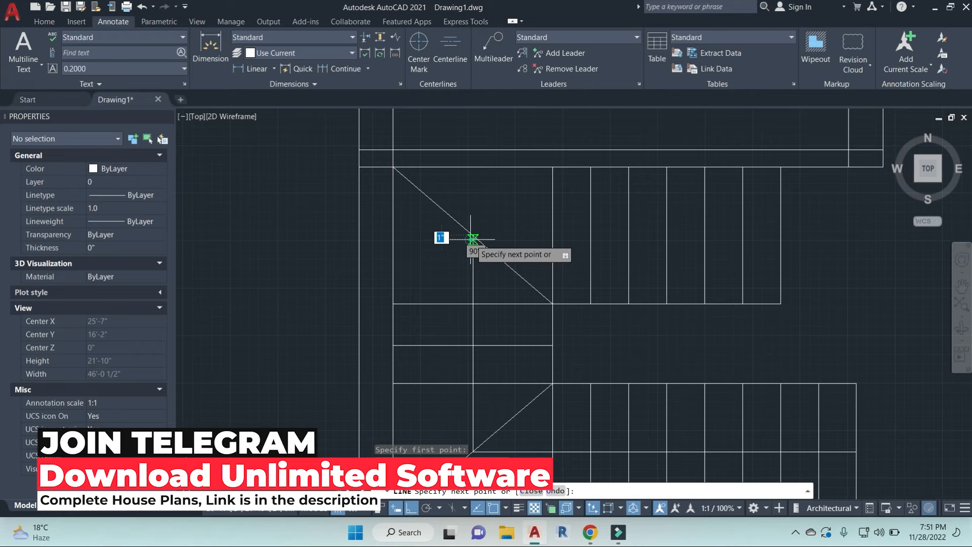
click(742, 235)
key(Escape)
Step: Turn ortho off and draw a short slanted arrowhead line back from the upper end of the stair direction line
scroll(748, 260, up, 2)
scroll(746, 234, up, 2)
key(Return)
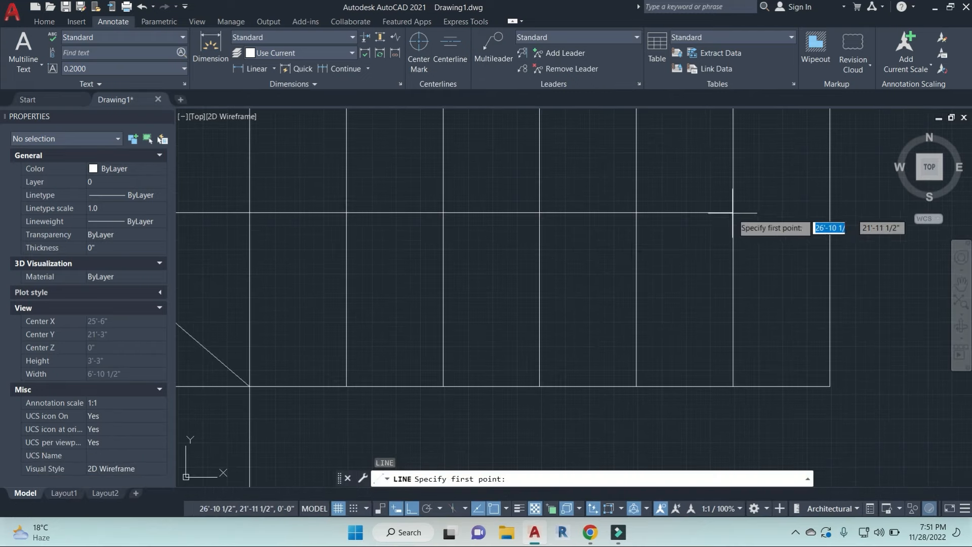
click(733, 212)
key(F8)
click(666, 155)
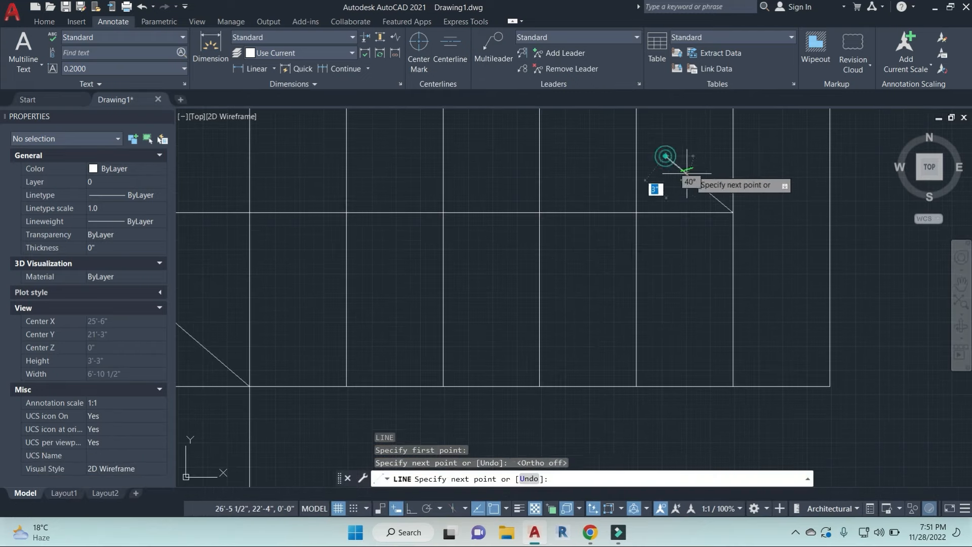
key(Escape)
Step: Mirror the slanted arrowhead line across the upper flight's direction line, keeping the original
click(692, 172)
text(mi)
key(Return)
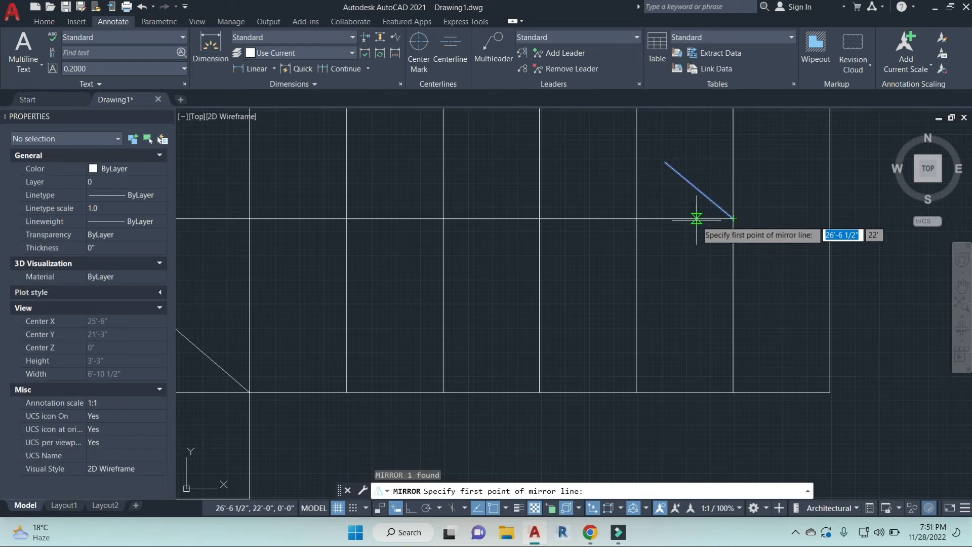
click(732, 218)
click(636, 218)
key(Return)
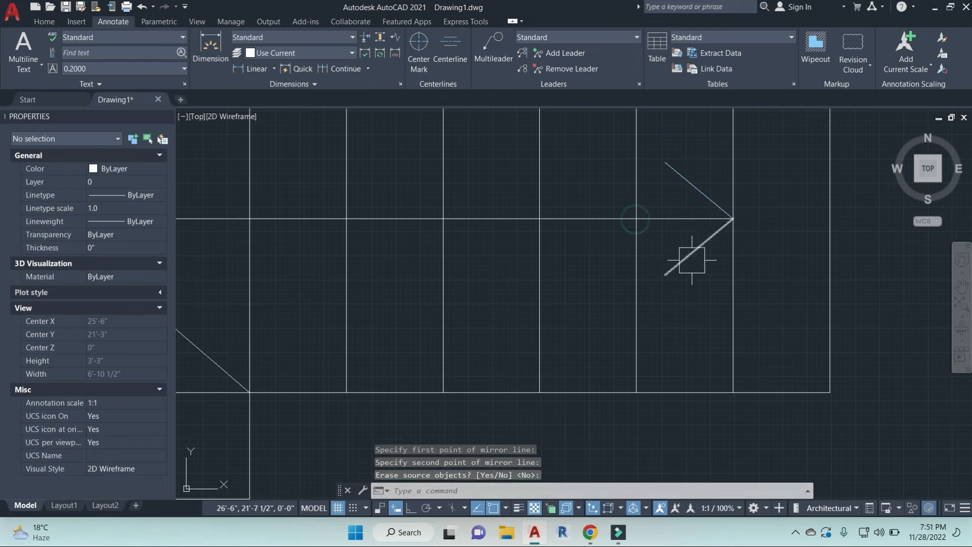
Step: Join the stair direction line segments and the arrowhead lines into polylines
click(695, 313)
click(687, 148)
scroll(691, 225, down, 2)
scroll(692, 225, down, 4)
click(532, 249)
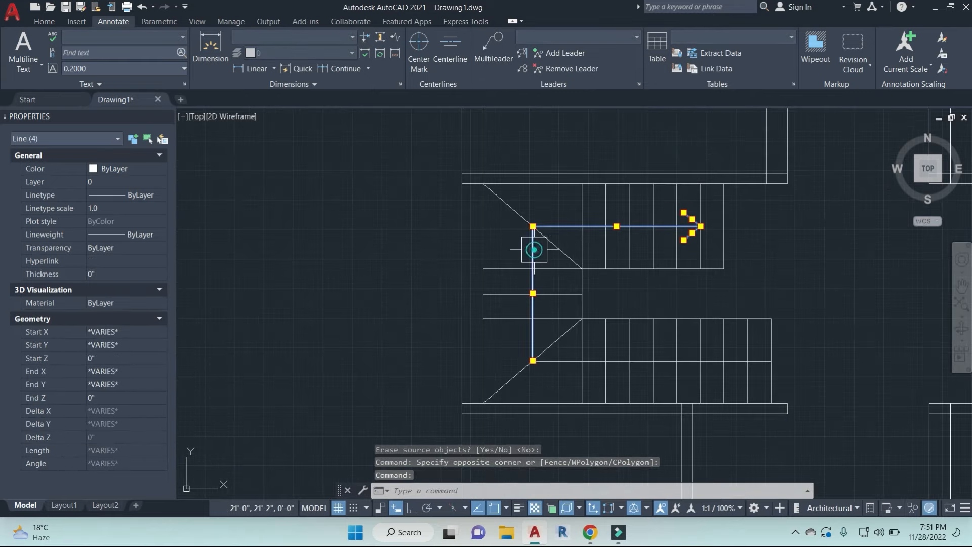
click(560, 366)
text(j)
key(Return)
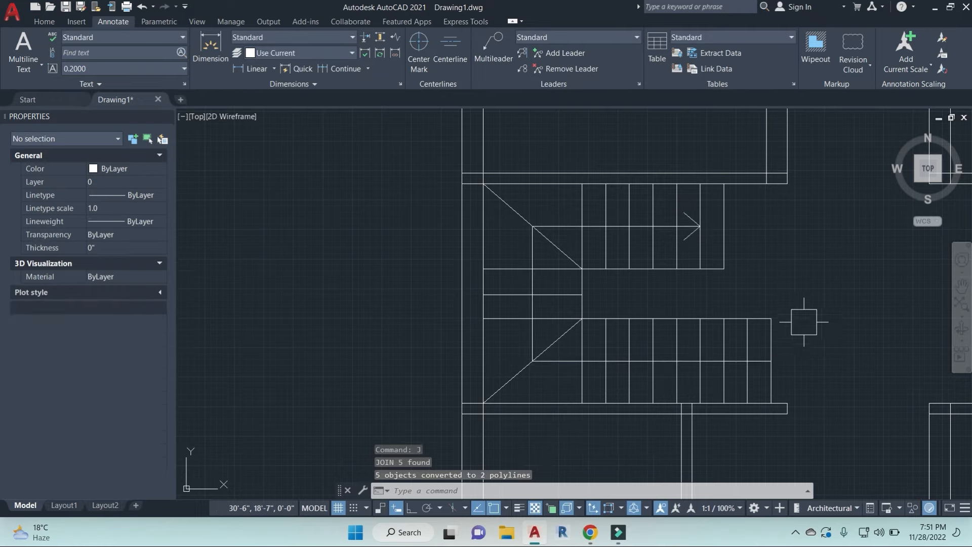
scroll(738, 348, up, 4)
click(740, 336)
scroll(704, 331, down, 4)
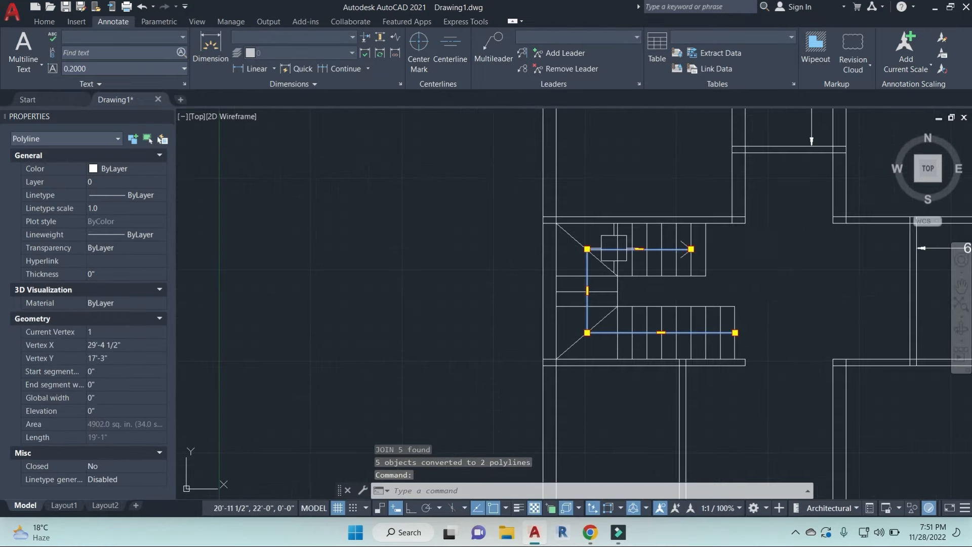
key(Escape)
Step: Look over the whole floor plan, from the staircase to the surrounding rooms
mouse_move(793, 296)
middle_down()
mouse_move(707, 285)
mouse_move(665, 294)
middle_up()
key(Escape)
key(Escape)
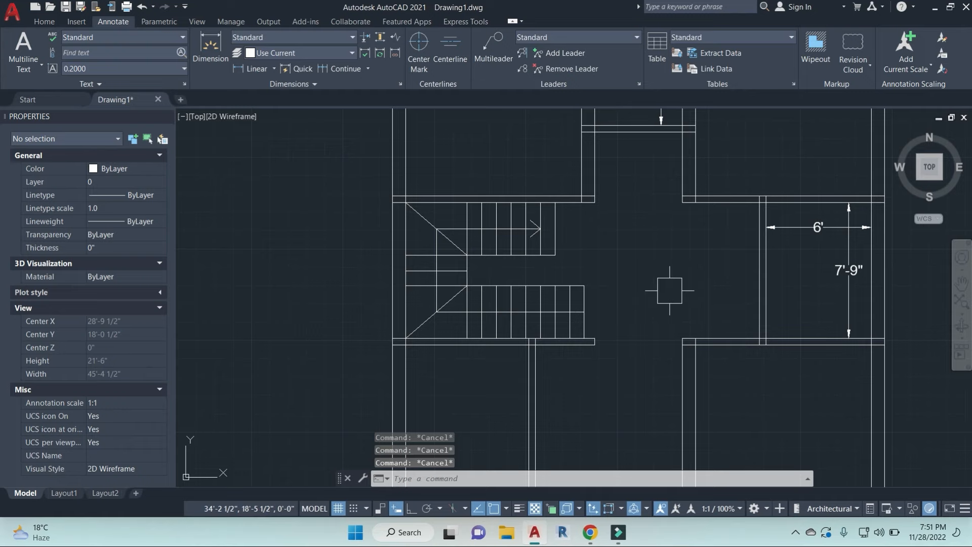
scroll(646, 317, down, 2)
middle_drag(653, 364, 594, 255)
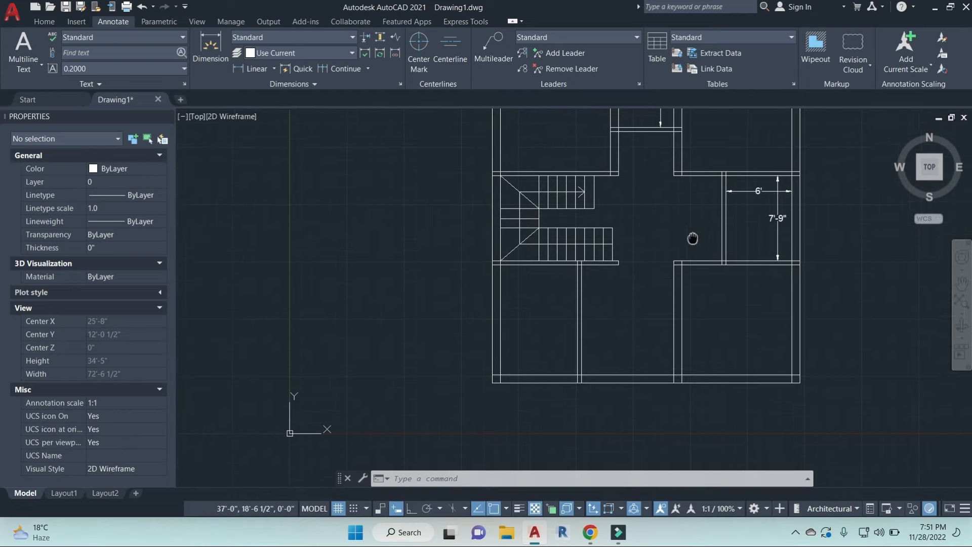
scroll(630, 309, down, 2)
scroll(620, 310, up, 5)
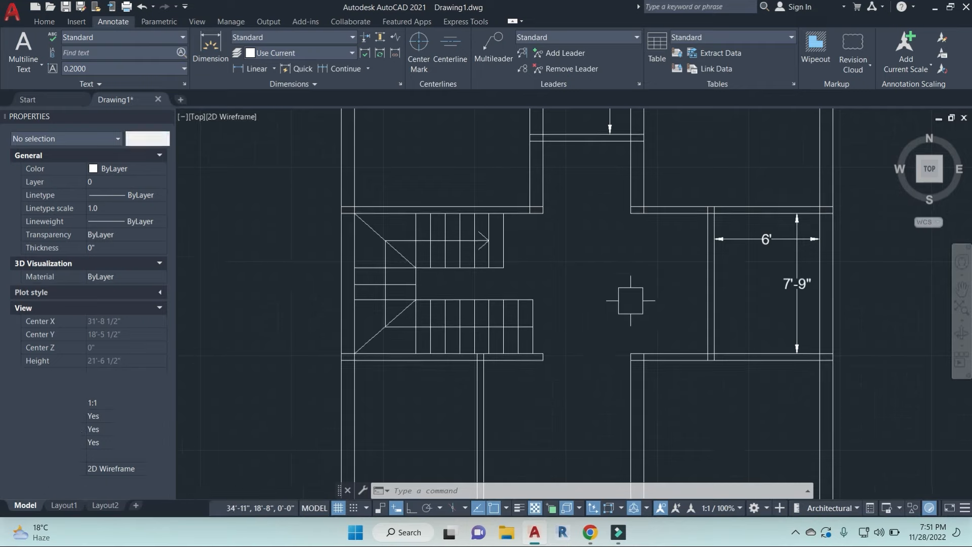
scroll(559, 313, down, 2)
middle_drag(578, 281, 600, 323)
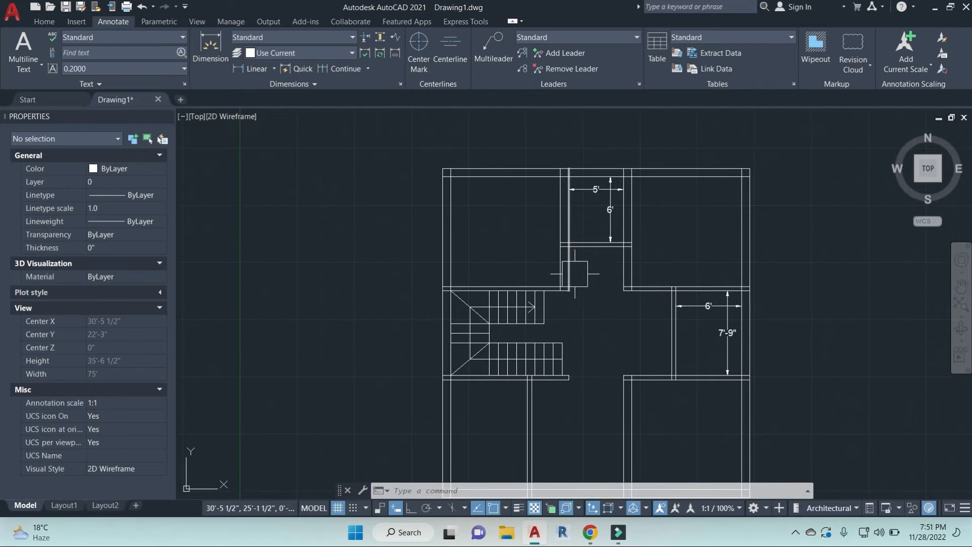
scroll(575, 274, down, 2)
scroll(666, 284, up, 2)
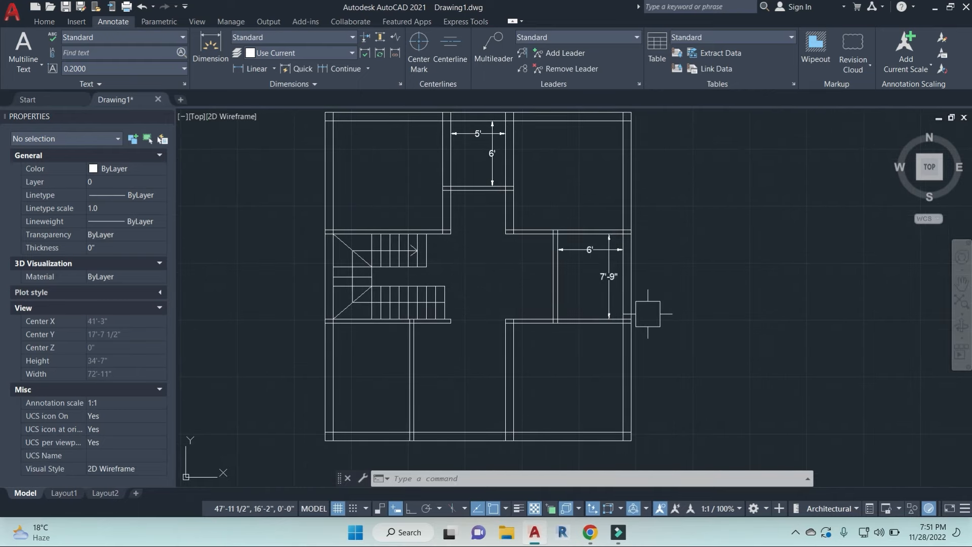
key(Escape)
key(Escape)
key(Escape)
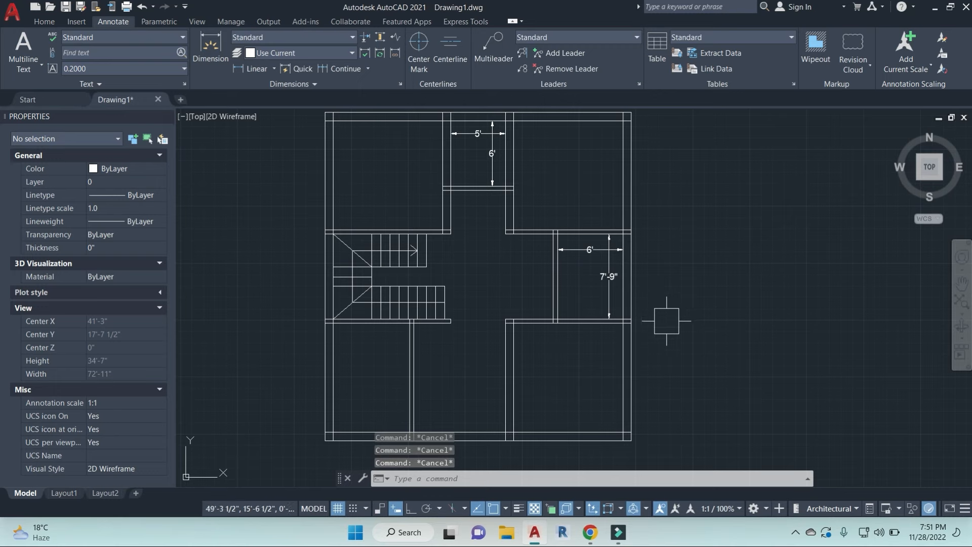
Step: Turn ortho on and draw a 3'3" horizontal line in the empty space to the right of the plan
text(l)
key(Return)
click(689, 242)
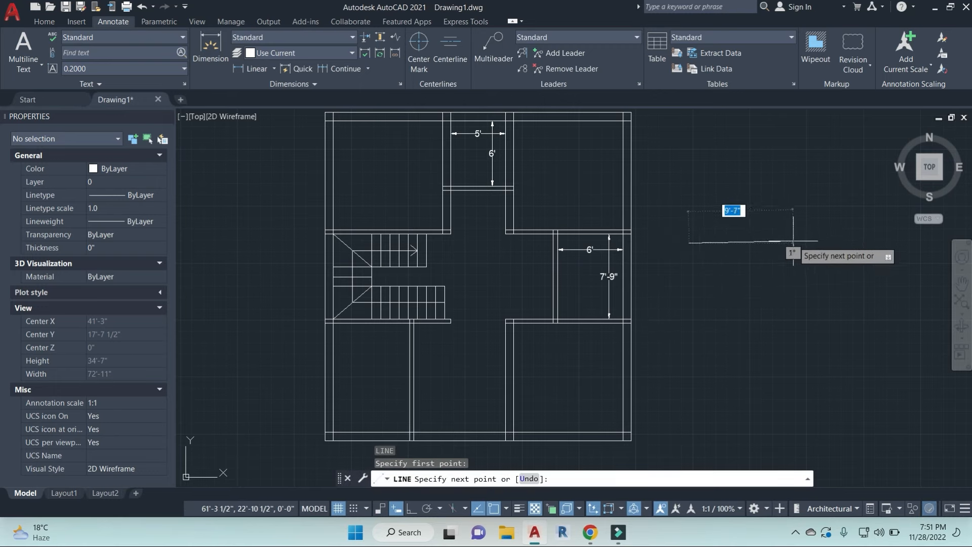
key(F8)
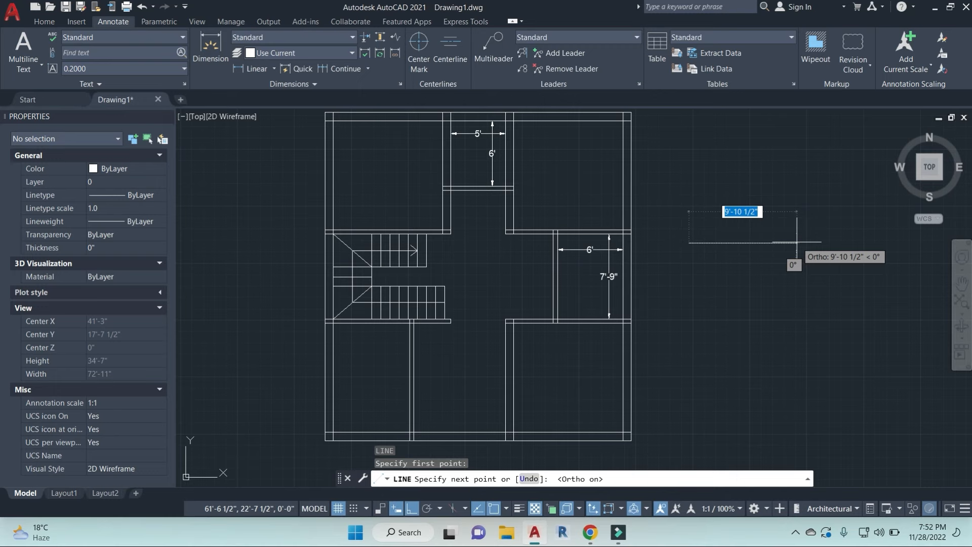
text(3'3)
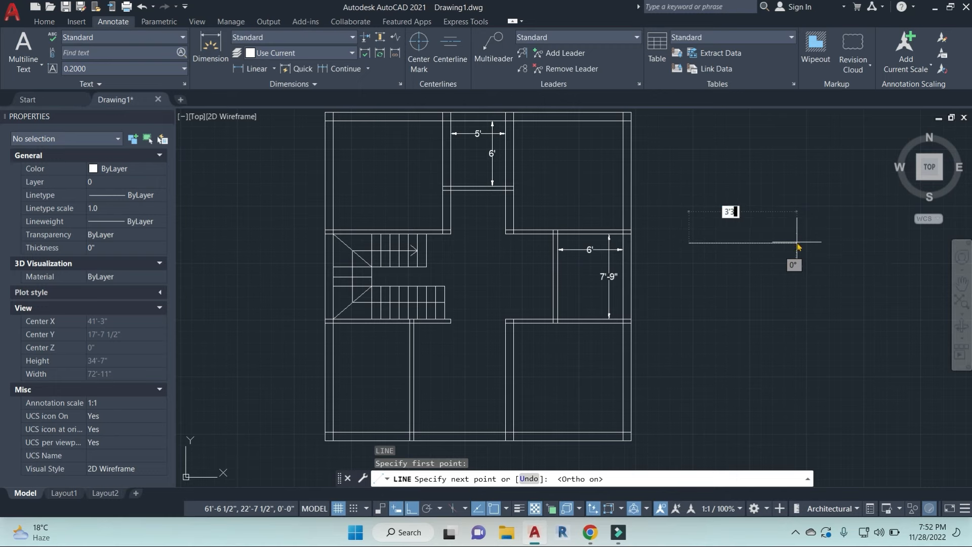
text(")
key(Return)
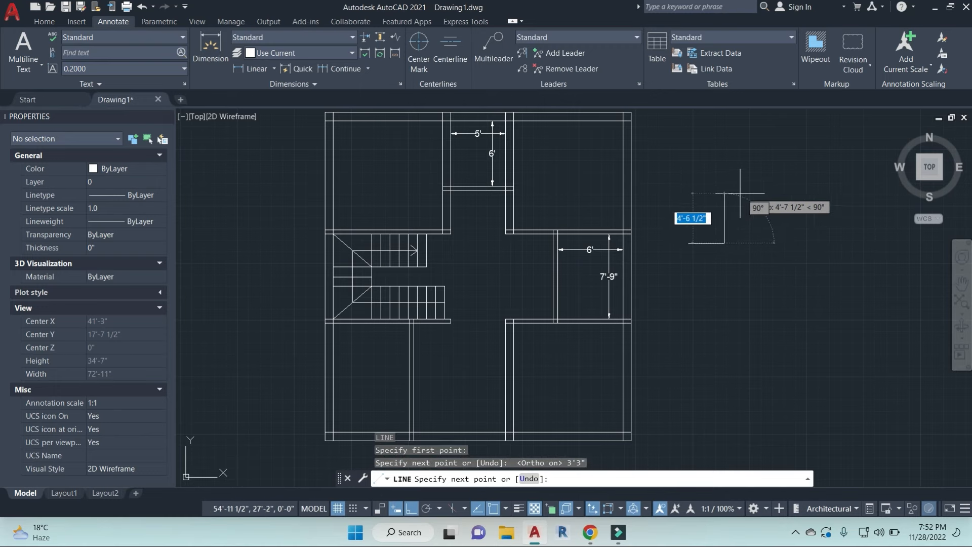
Step: Continue with a 3'3" vertical line upward from the horizontal line's right end
text(3)
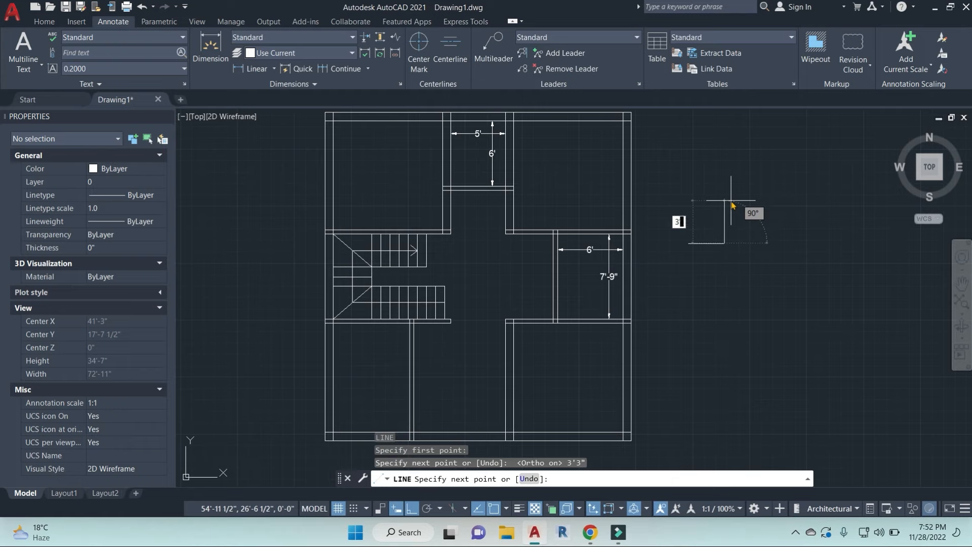
text('3)
key(Return)
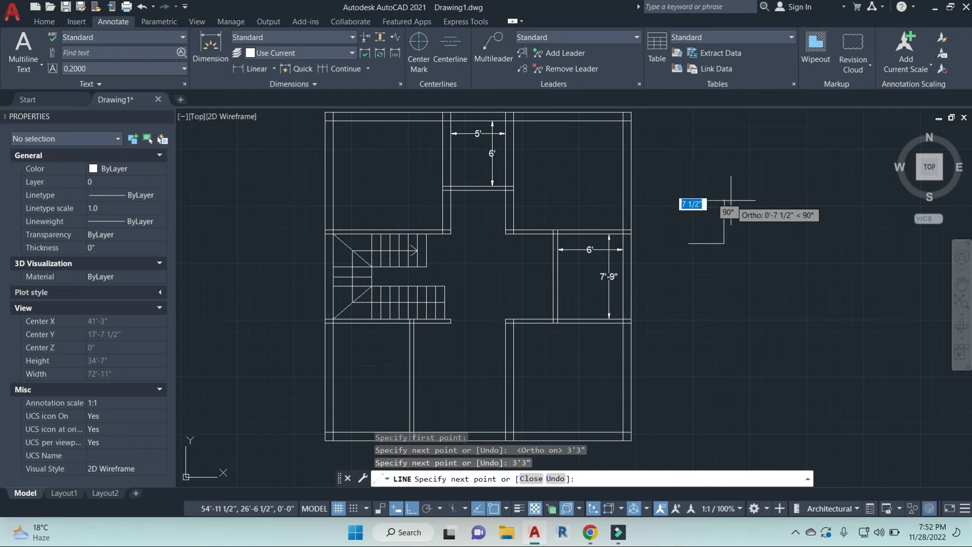
key(Escape)
key(Escape)
key(Escape)
scroll(728, 231, up, 2)
scroll(729, 242, up, 3)
key(Escape)
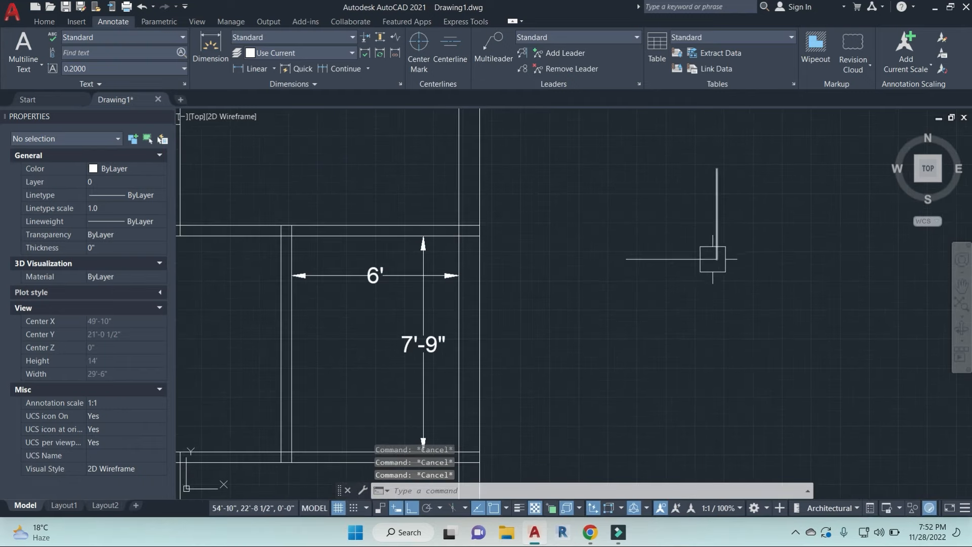
Step: Offset the 3'3" vertical line by 1" to its left to give the door leaf thickness
text(o)
key(Return)
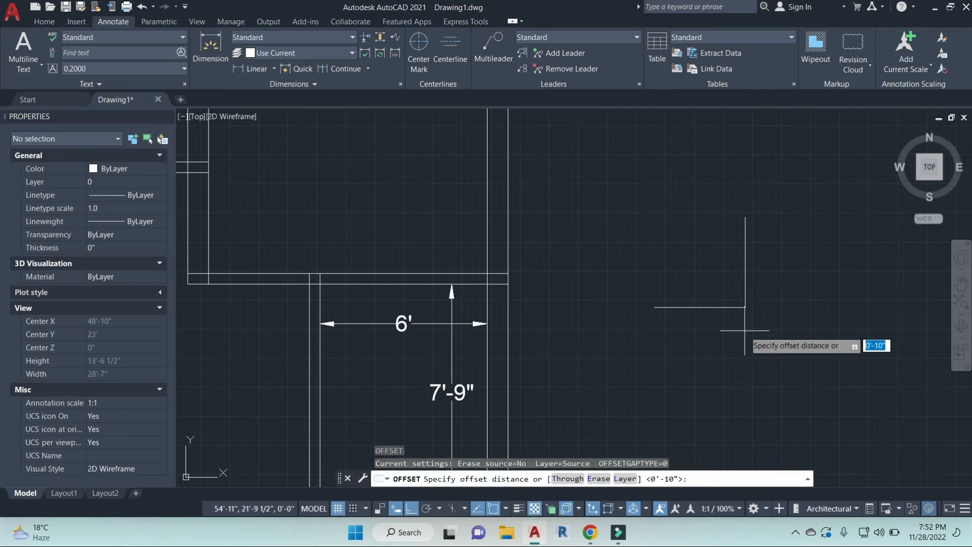
text(1)
key(Return)
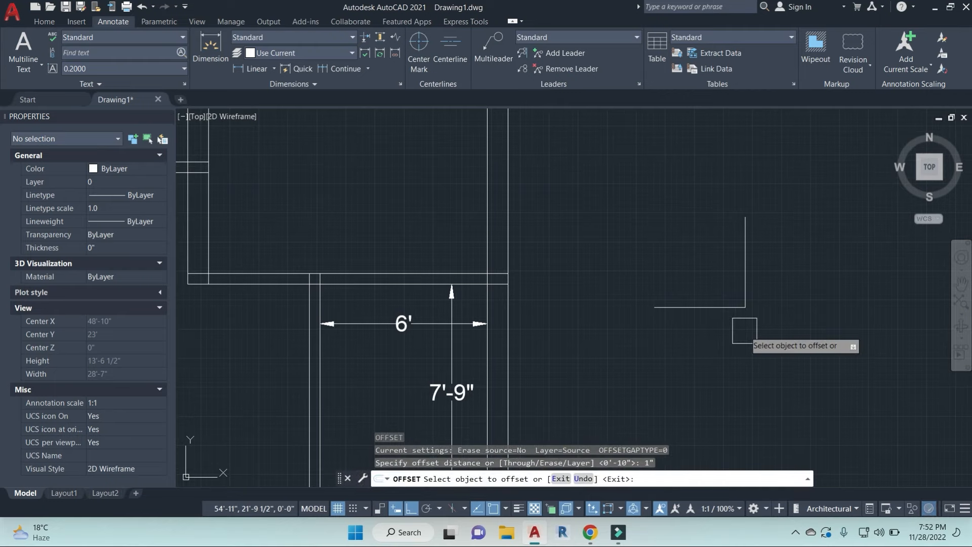
click(745, 269)
click(754, 277)
key(Escape)
key(Escape)
key(Escape)
text(o)
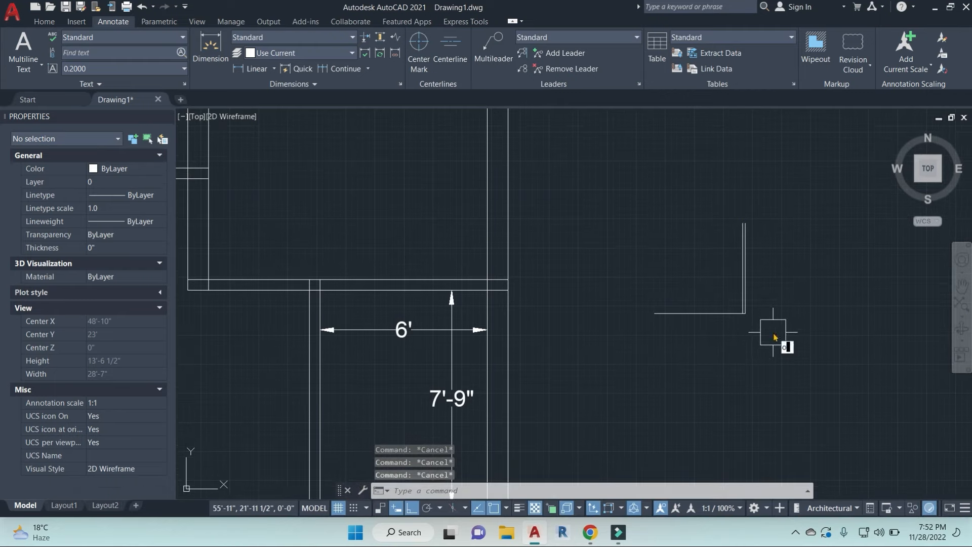
key(Return)
scroll(777, 314, up, 2)
key(Escape)
scroll(778, 314, up, 4)
key(Escape)
key(Escape)
key(Escape)
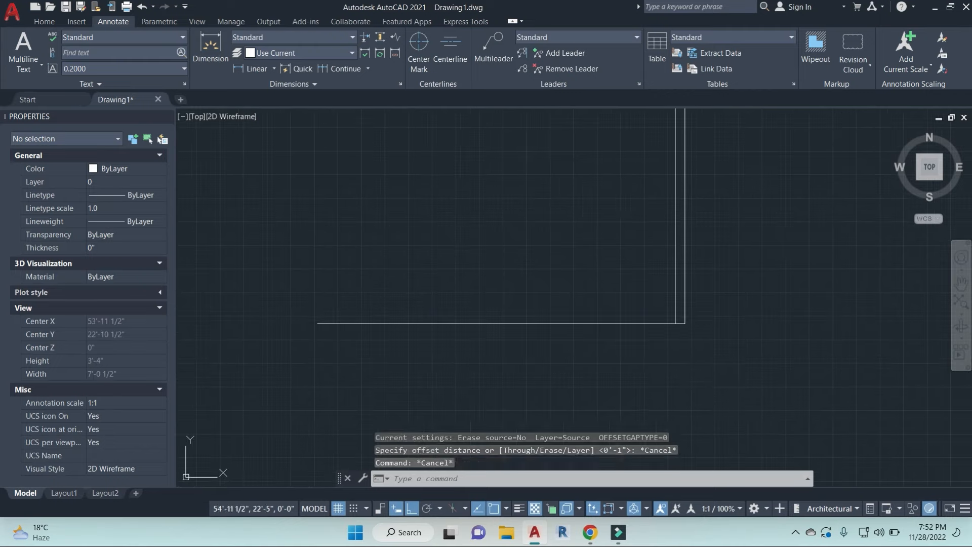
Step: Move both vertical door leaf lines 2" to the left along the horizontal line
click(735, 328)
click(543, 249)
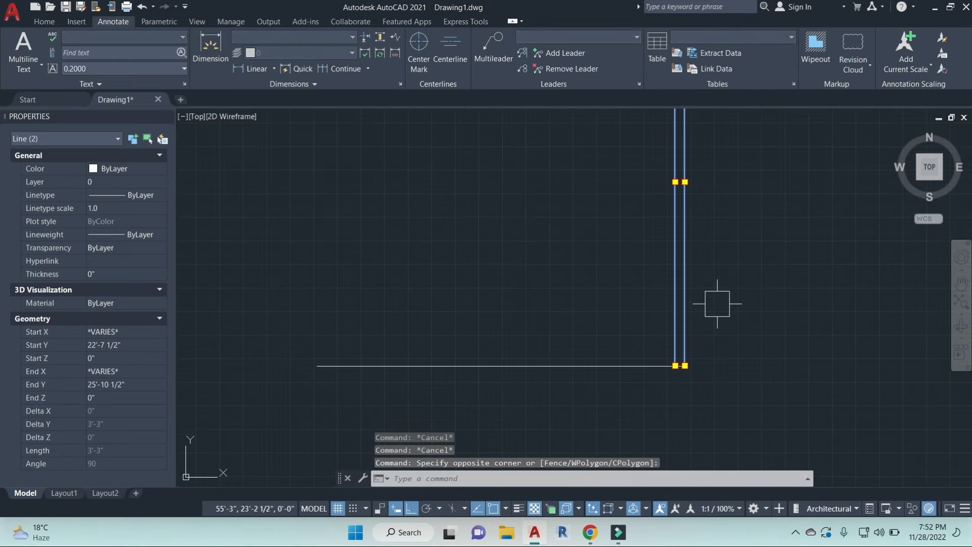
text(m)
key(Return)
click(684, 366)
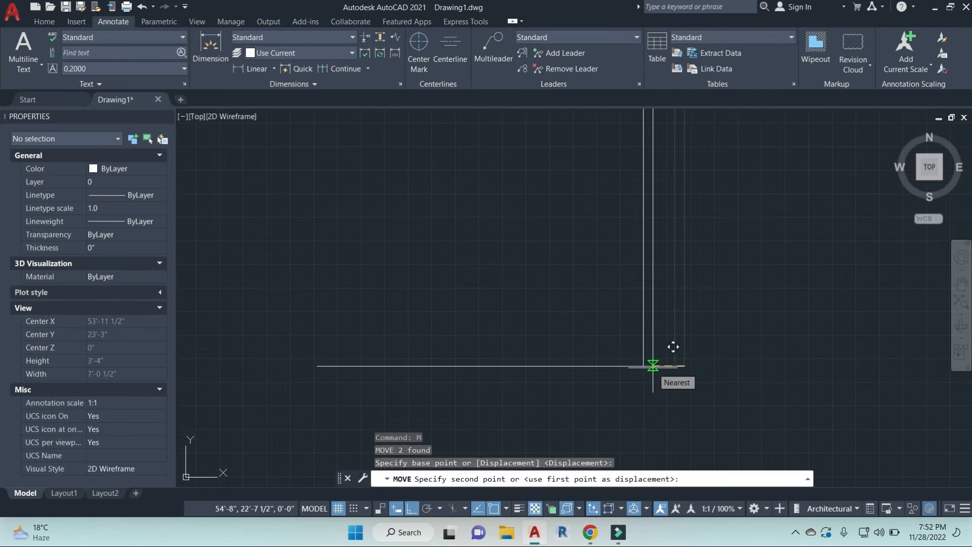
text(2)
key(Return)
key(Escape)
key(Escape)
key(Escape)
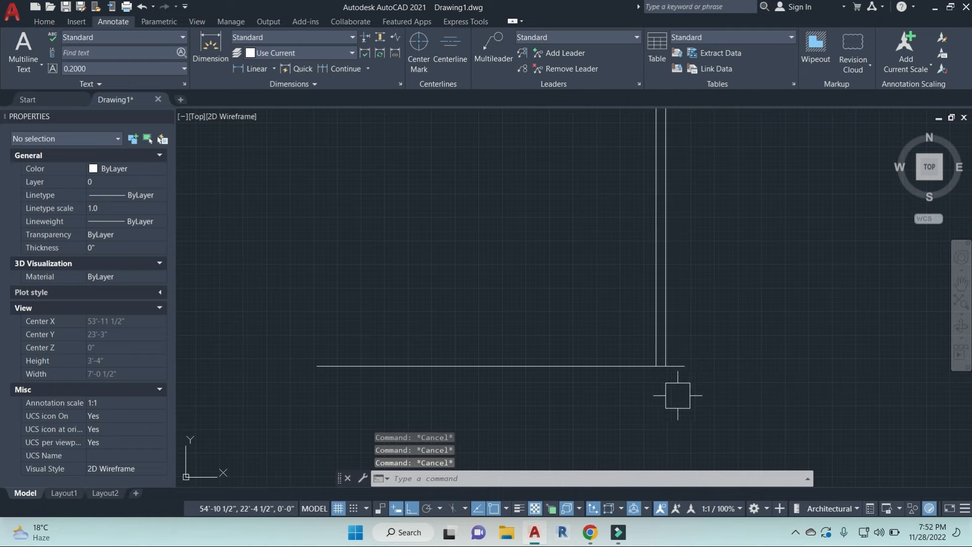
Step: Draw the right door jamb from the horizontal line's right end, 2" up and across to the door leaf
text(l)
key(Return)
click(684, 365)
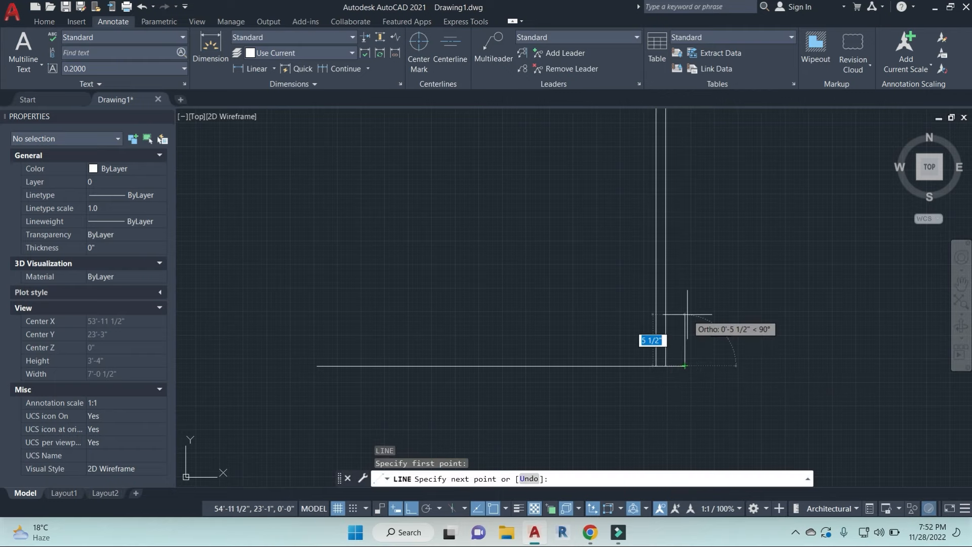
key(Return)
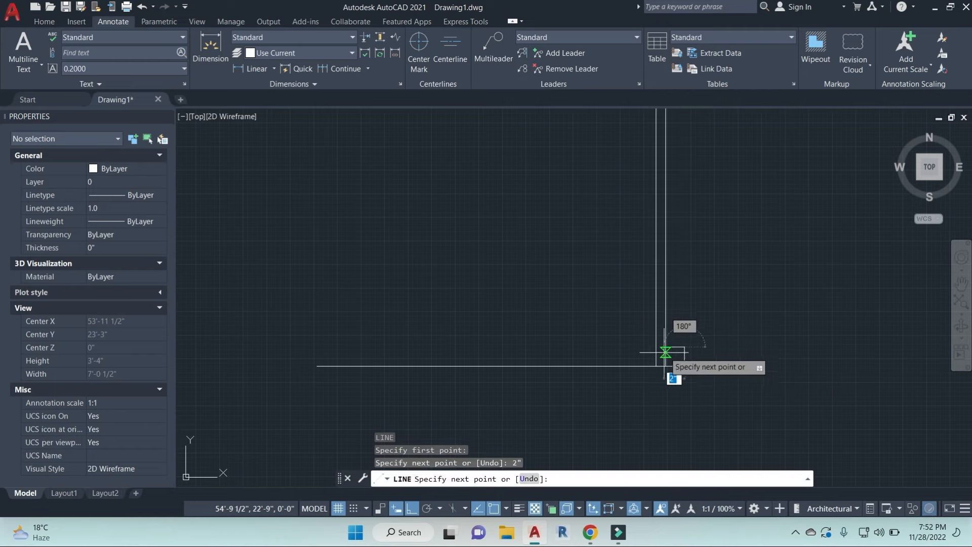
click(668, 348)
key(Escape)
scroll(623, 403, down, 2)
key(Escape)
Step: Mirror the right jamb lines to the left end, about a vertical axis through the horizontal line's midpoint
click(647, 332)
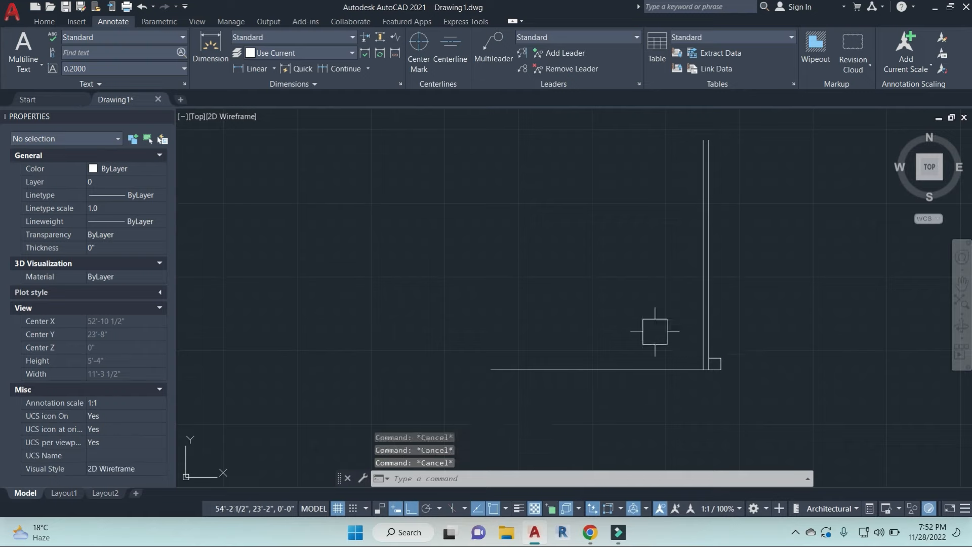
click(763, 400)
text(mi)
key(Return)
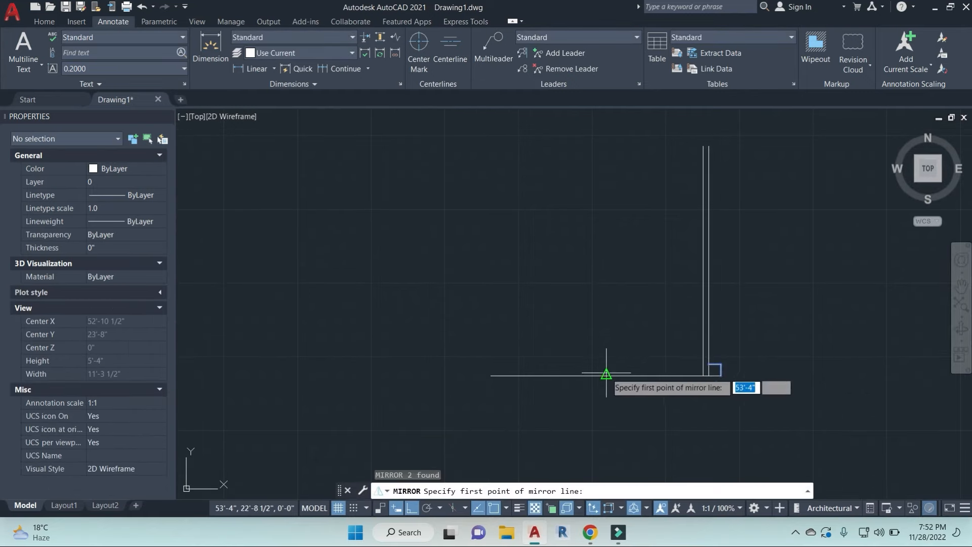
click(608, 375)
click(606, 430)
key(Return)
Step: Draw the inner vertical line of the left jamb from its upper corner down to the horizontal line
text(l)
key(Return)
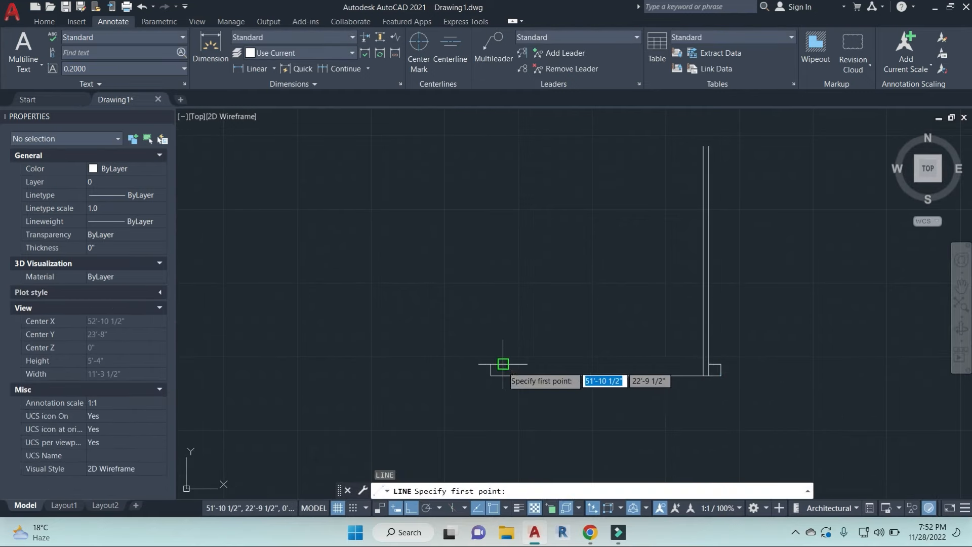
click(502, 364)
key(Escape)
key(Escape)
key(Escape)
scroll(582, 398, down, 4)
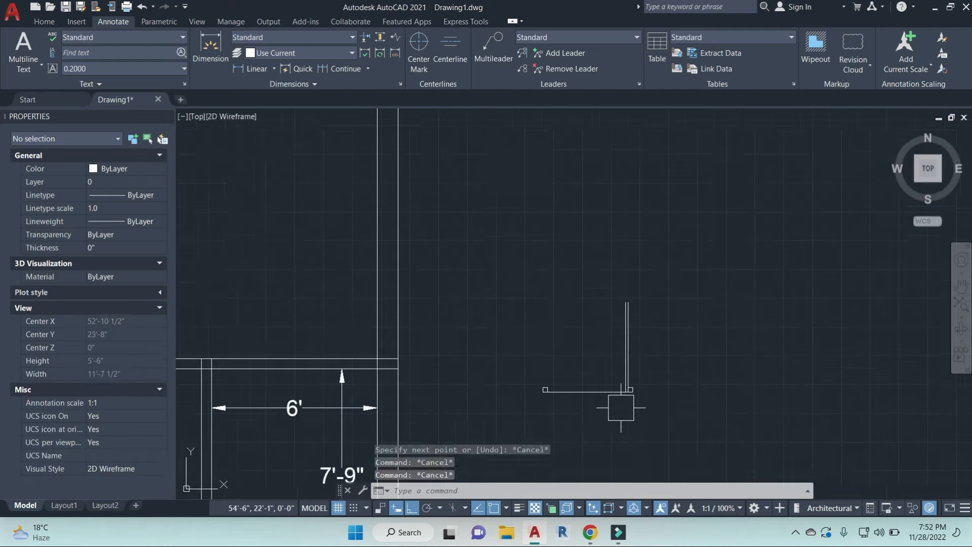
scroll(614, 304, up, 2)
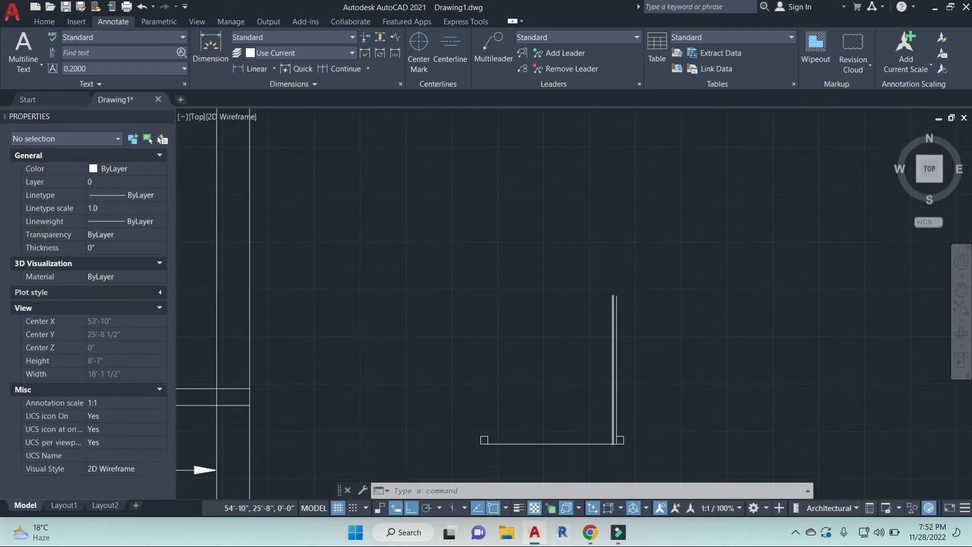
Step: Draw a short horizontal line from the leaf's upper right corner across the top of both vertical lines
text(l)
key(Return)
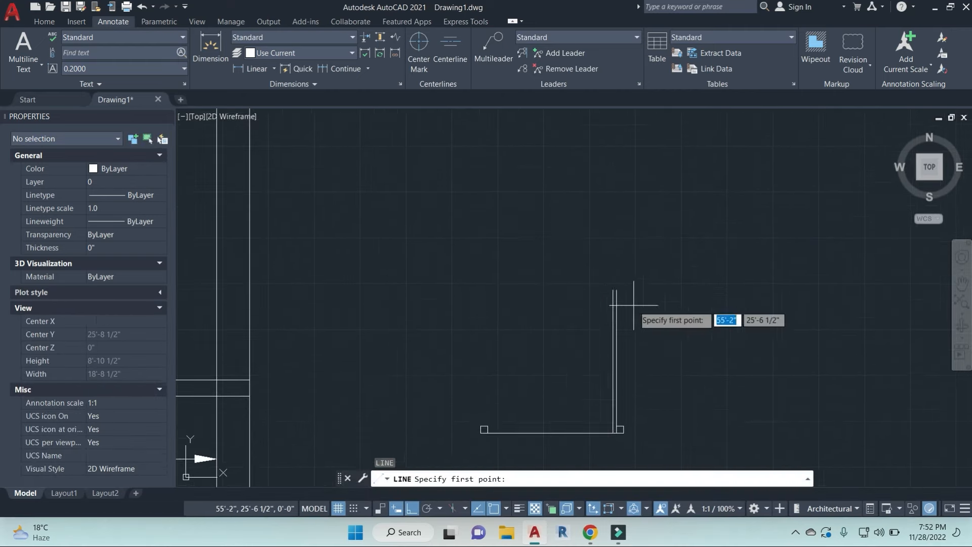
scroll(608, 325, up, 4)
click(589, 268)
key(Escape)
key(Escape)
key(Escape)
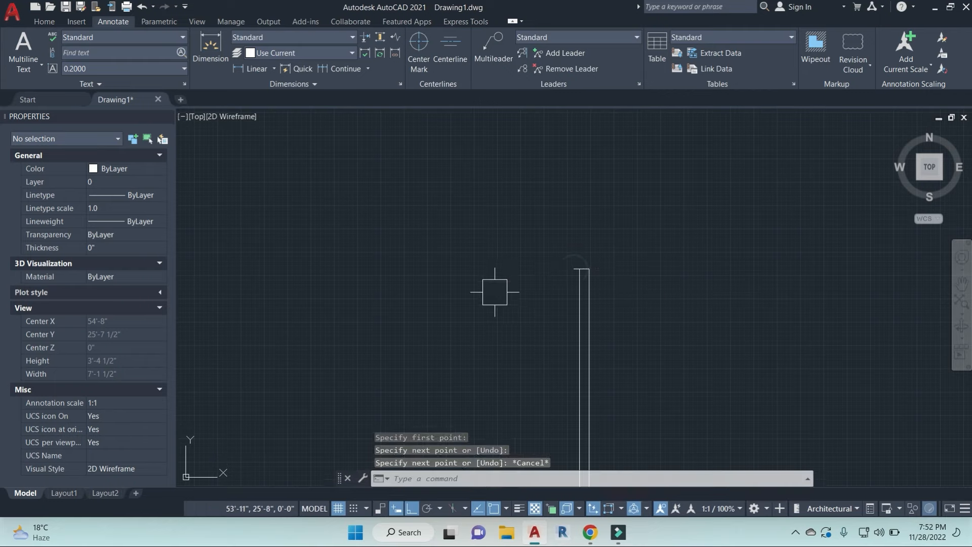
Step: Trim the short top line where it projects past the door leaf's left line
text(tr)
key(Return)
key(Return)
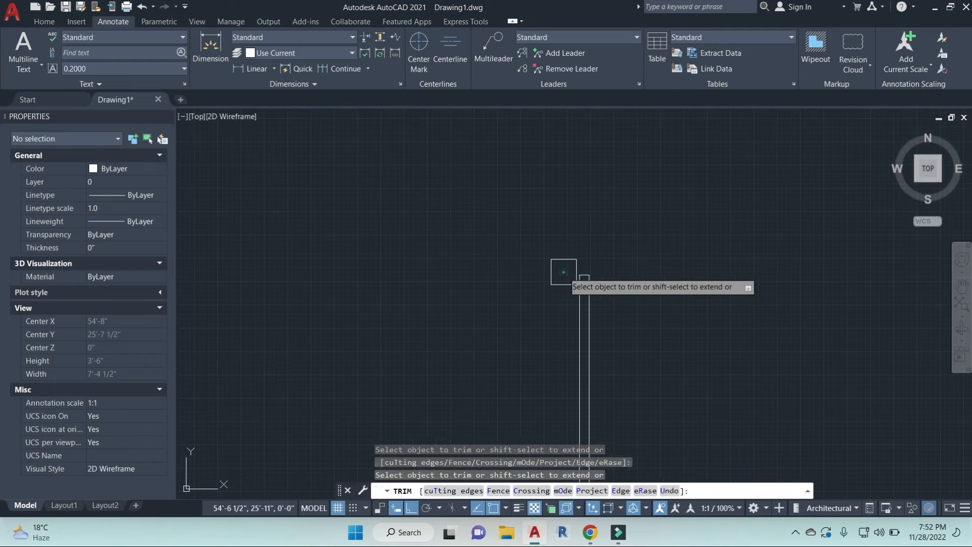
Step: Draw the door swing as a start-end-direction arc from the left jamb's upper corner to the leaf's top, tangent vertically
key(Escape)
key(Escape)
key(Escape)
click(44, 22)
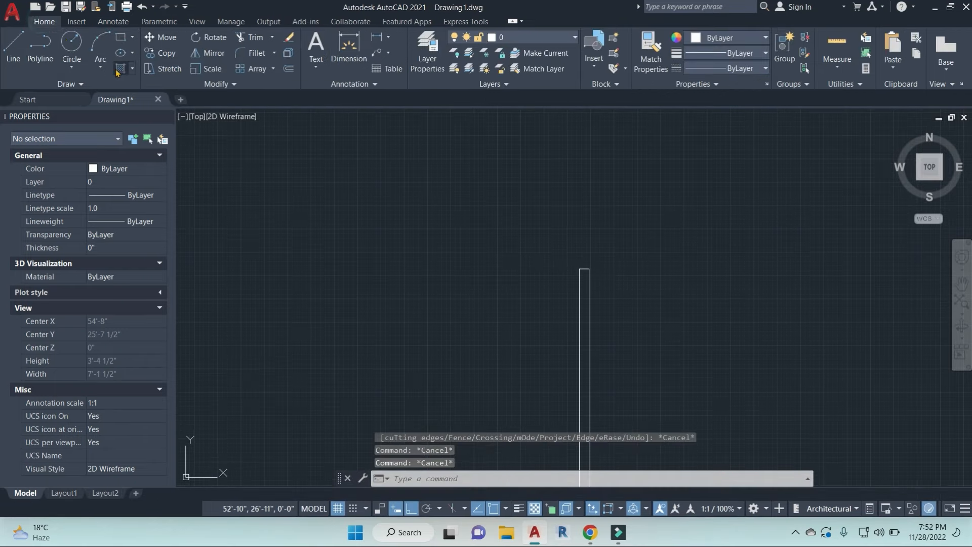
click(103, 72)
click(124, 218)
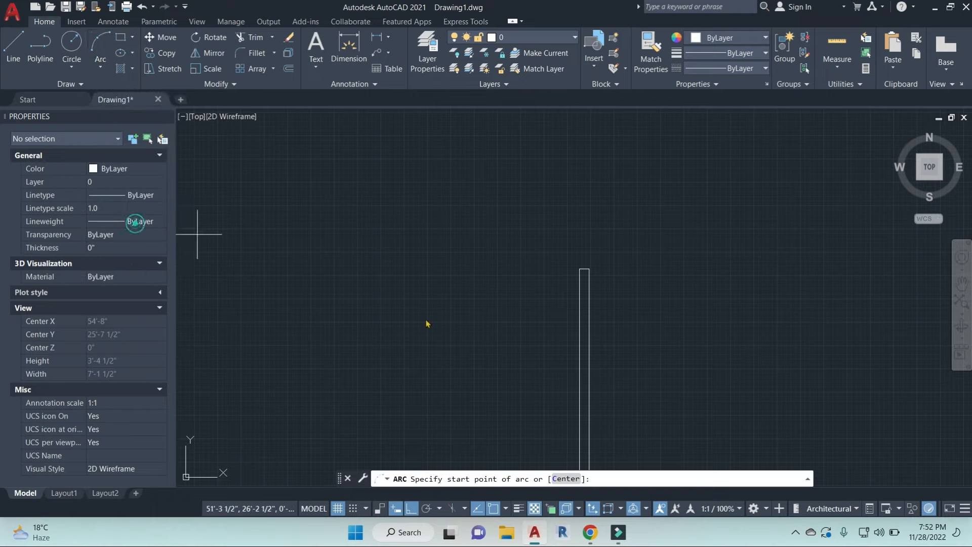
scroll(581, 315, down, 2)
middle_drag(581, 315, 799, 225)
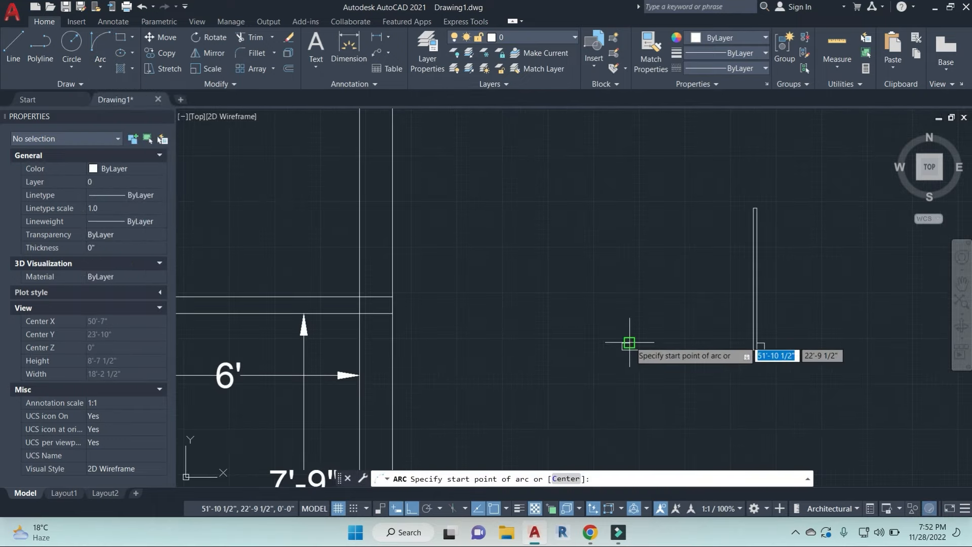
click(627, 344)
click(755, 209)
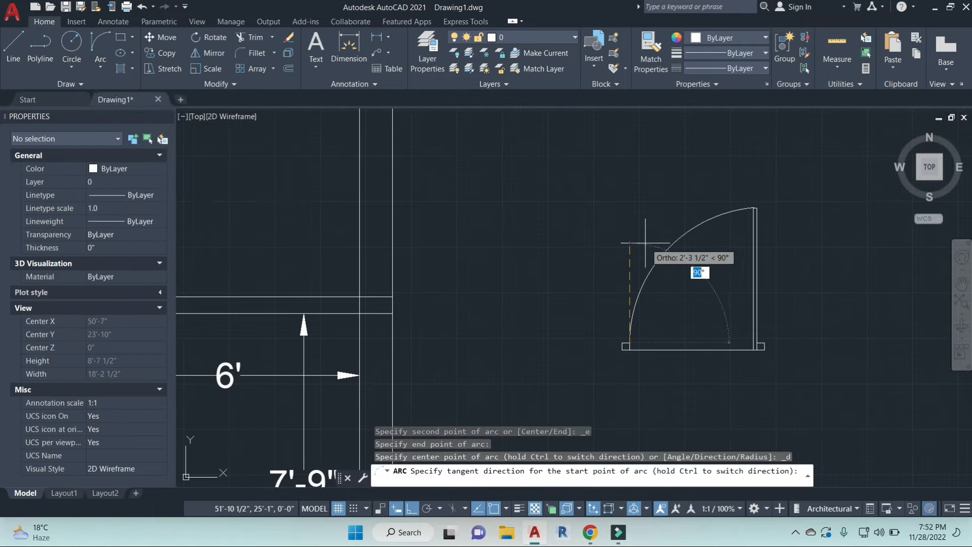
click(571, 233)
scroll(571, 232, down, 2)
click(579, 174)
click(753, 369)
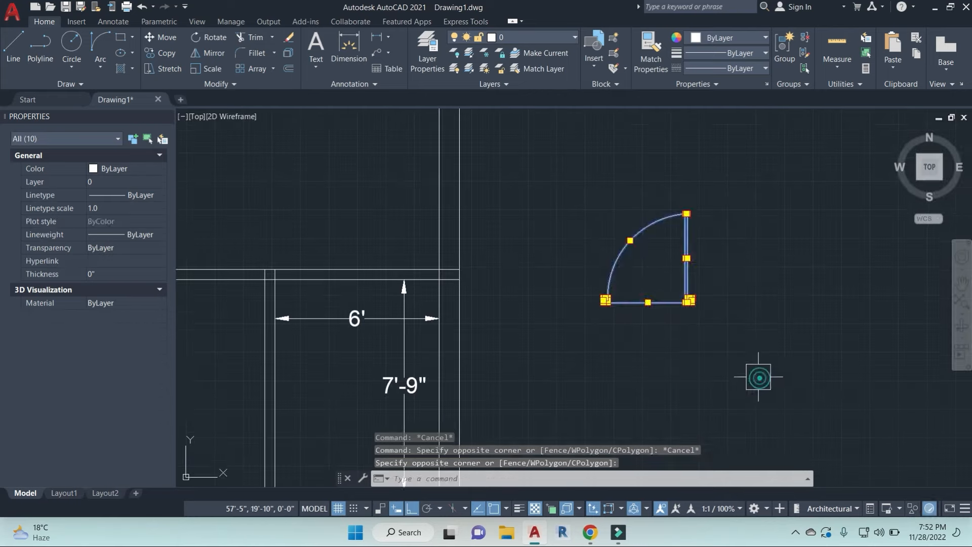
key(Escape)
key(Escape)
click(540, 165)
click(716, 382)
key(Escape)
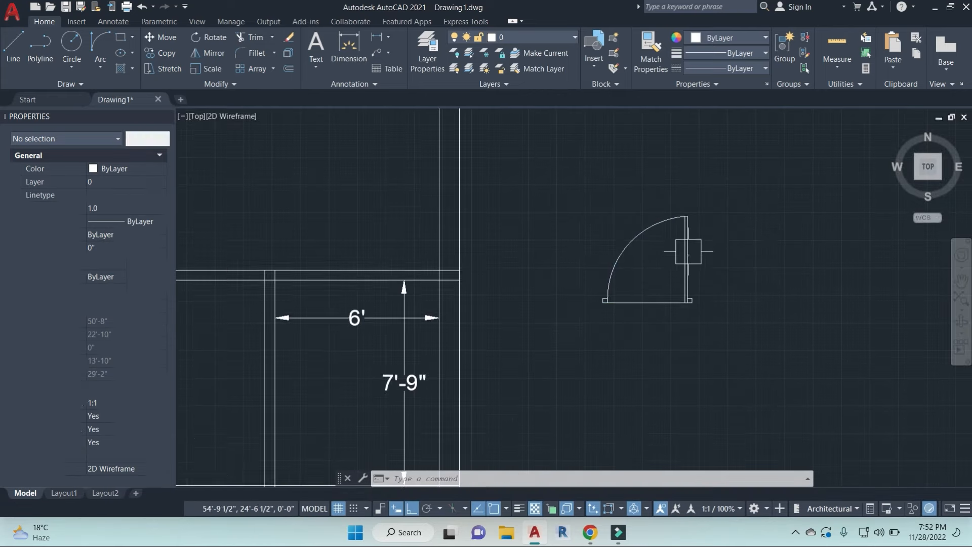
Step: Convert all lines and the arc of the door into a block named d-1, with inches as the block unit
click(687, 256)
click(578, 184)
click(758, 361)
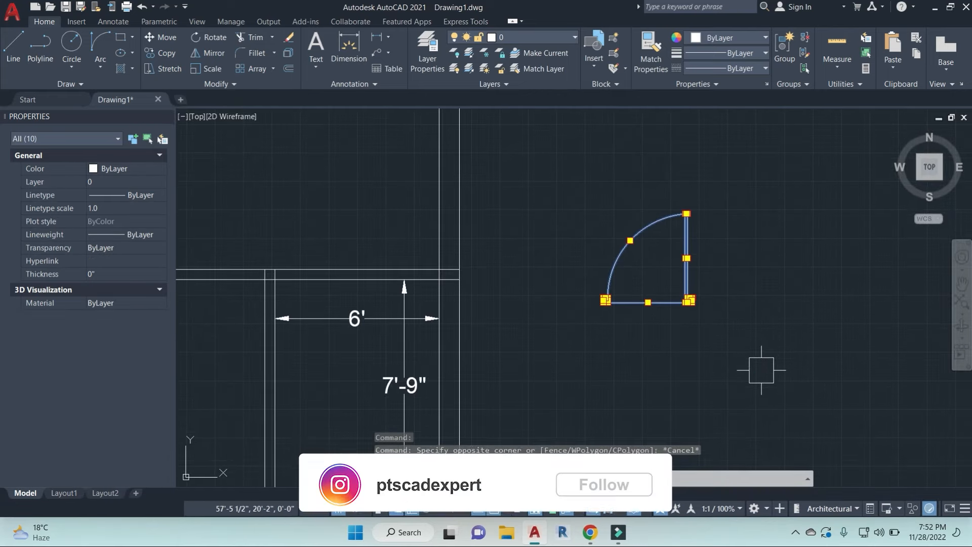
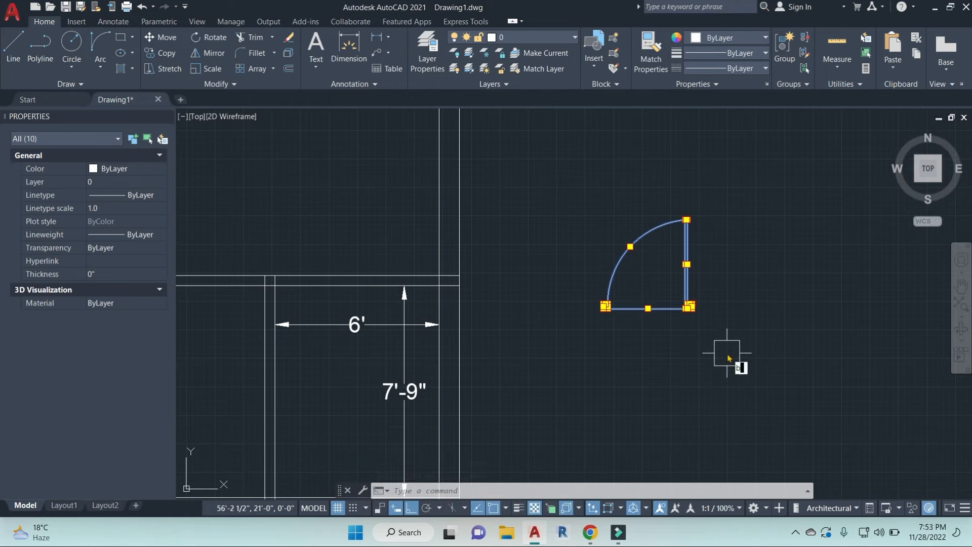
key(Return)
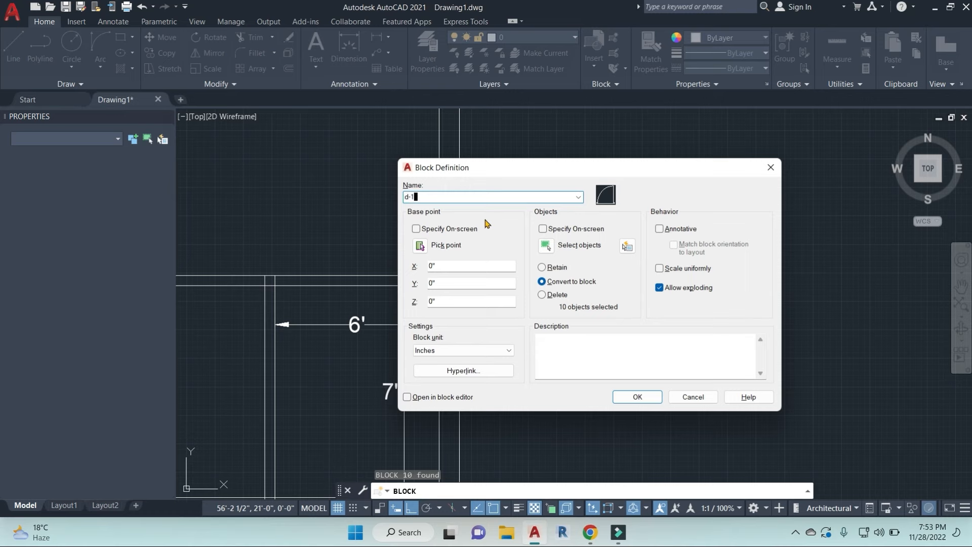
click(637, 397)
Step: Copy the door block by its lower right corner to where the partition's left line meets the lower line of the horizontal wall
click(681, 269)
scroll(681, 304, up, 2)
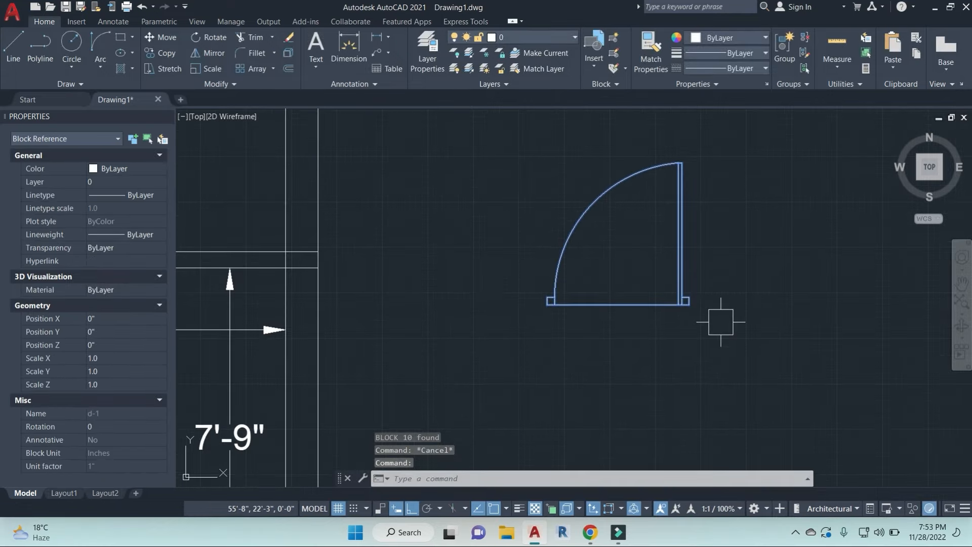
text(co)
key(Return)
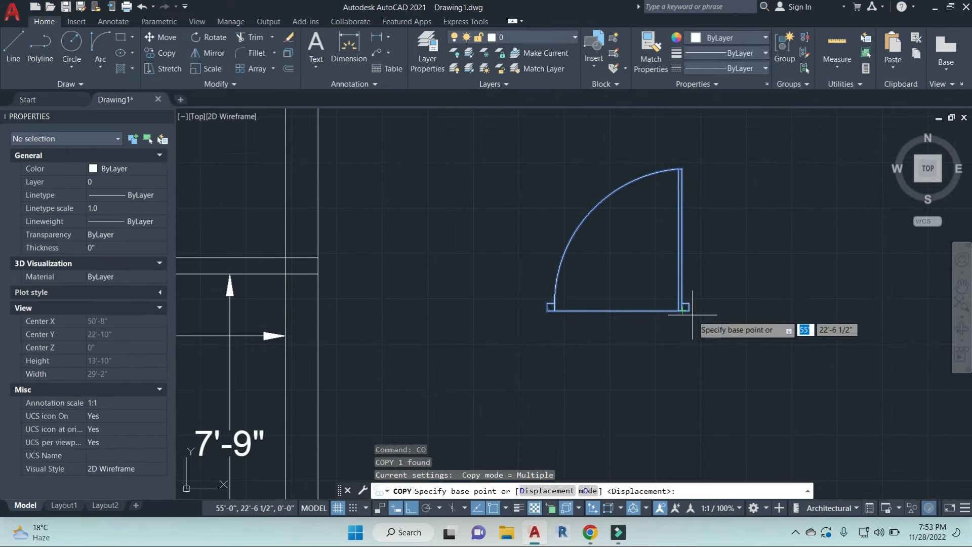
click(683, 310)
scroll(686, 310, down, 3)
scroll(716, 321, up, 5)
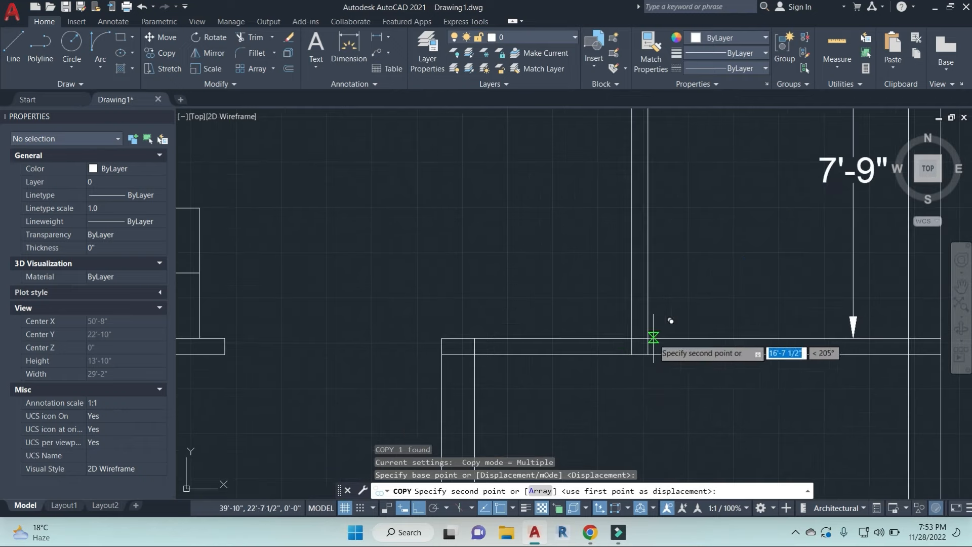
click(631, 354)
key(Escape)
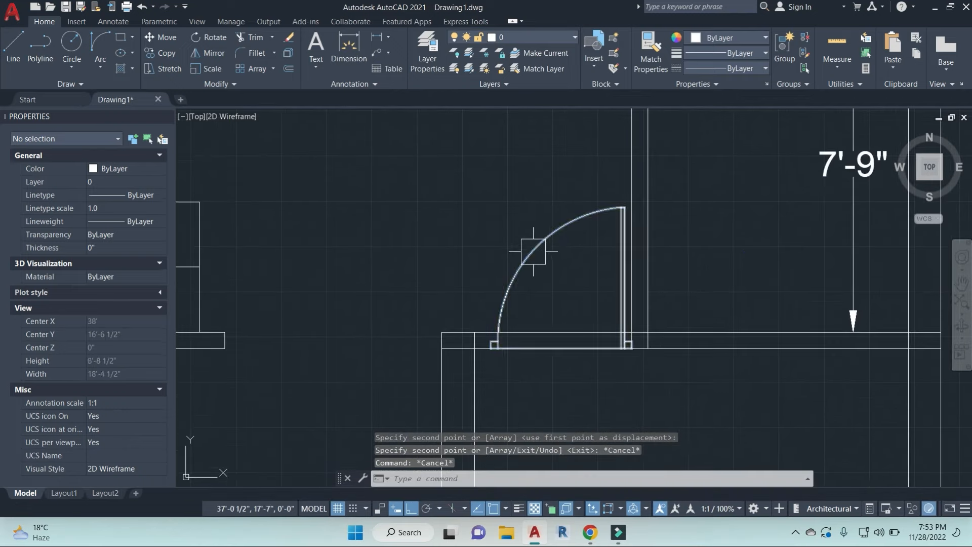
Step: Mirror the copied door about a horizontal axis just below the wall, keeping the source
click(534, 251)
scroll(536, 248, down, 3)
scroll(624, 303, up, 6)
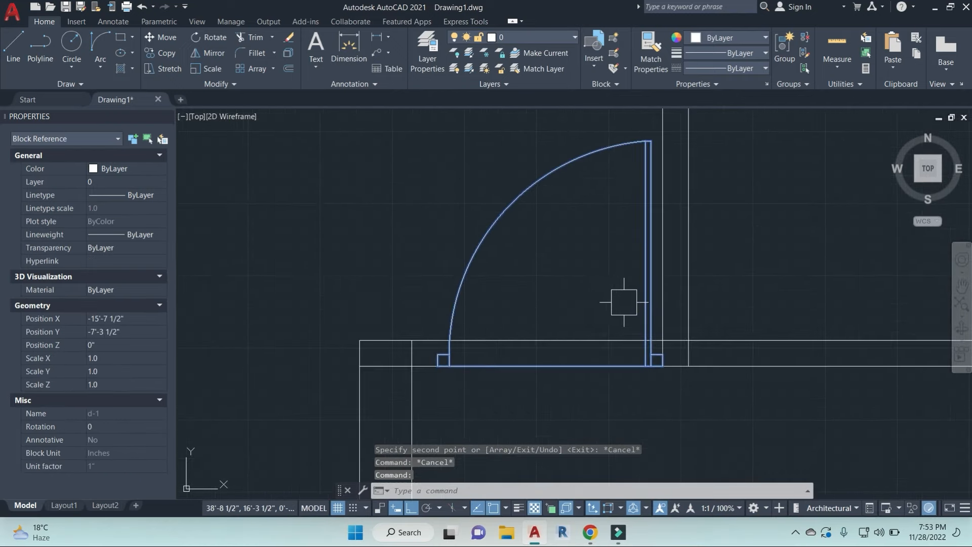
text(mi)
key(Return)
middle_drag(554, 350, 577, 222)
click(586, 279)
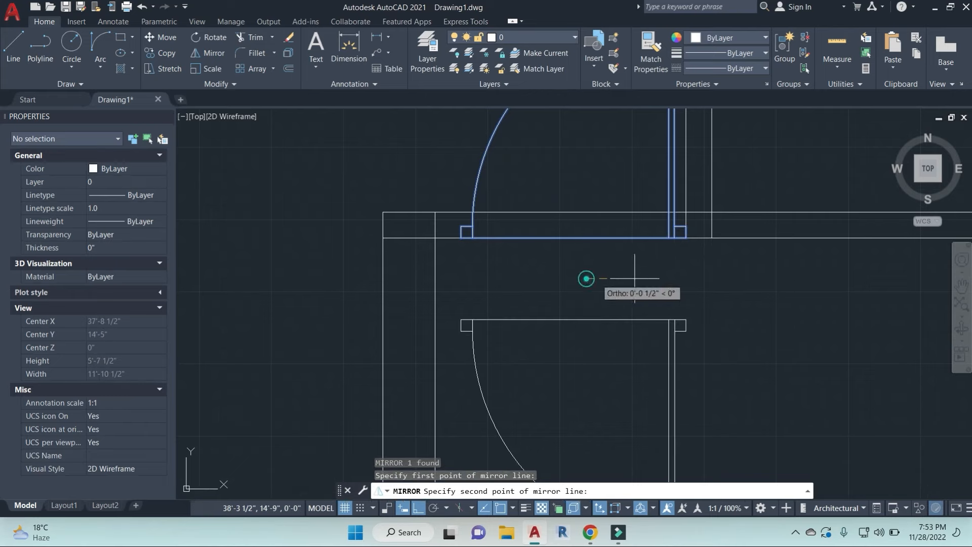
click(754, 282)
key(Return)
Step: Move the mirrored door by its upper left corner to where the vertical wall's inner line meets the horizontal wall's upper line
click(633, 321)
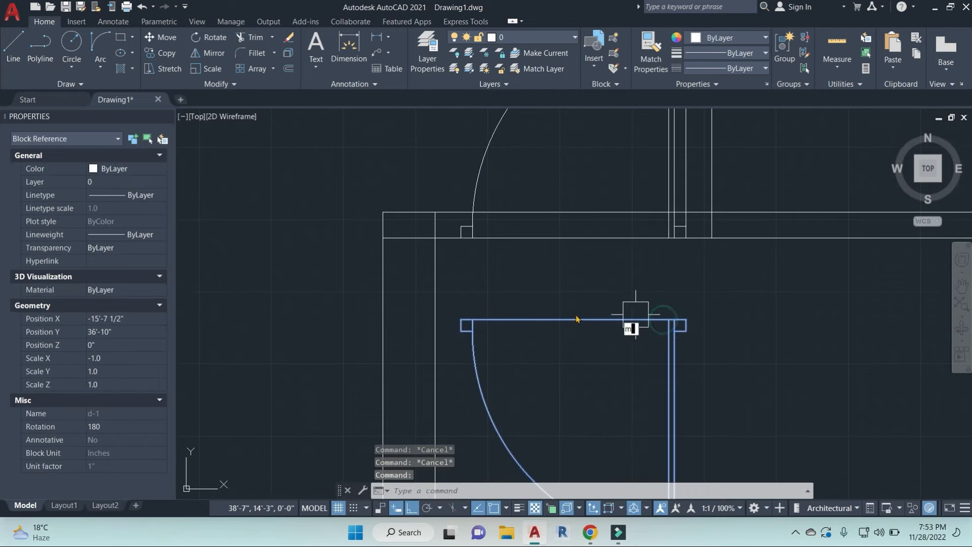
text(m)
key(Return)
click(461, 320)
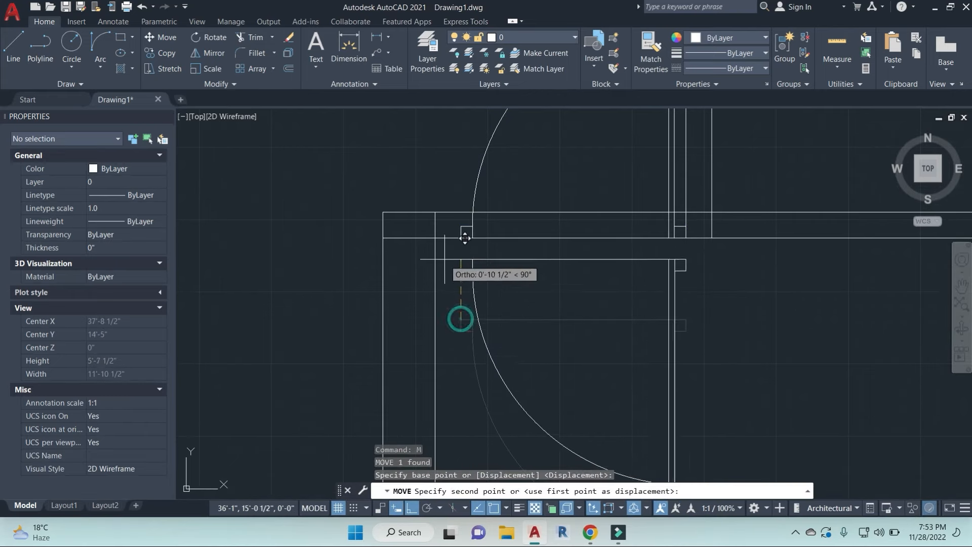
click(435, 211)
key(Escape)
key(Escape)
Step: Move the upward-opening door copy straight up, clear of the horizontal wall
click(497, 154)
scroll(587, 248, down, 2)
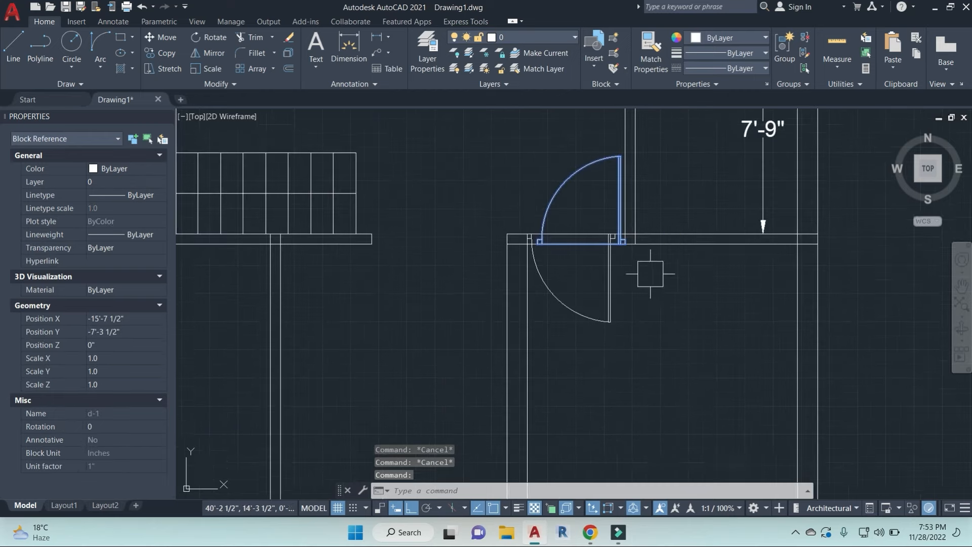
middle_drag(680, 353, 680, 389)
text(m)
key(Return)
click(691, 399)
click(684, 343)
key(Escape)
key(Escape)
Step: Mirror the downward-opening door about a vertical axis through the midpoint of its horizontal line, erasing the source
click(597, 309)
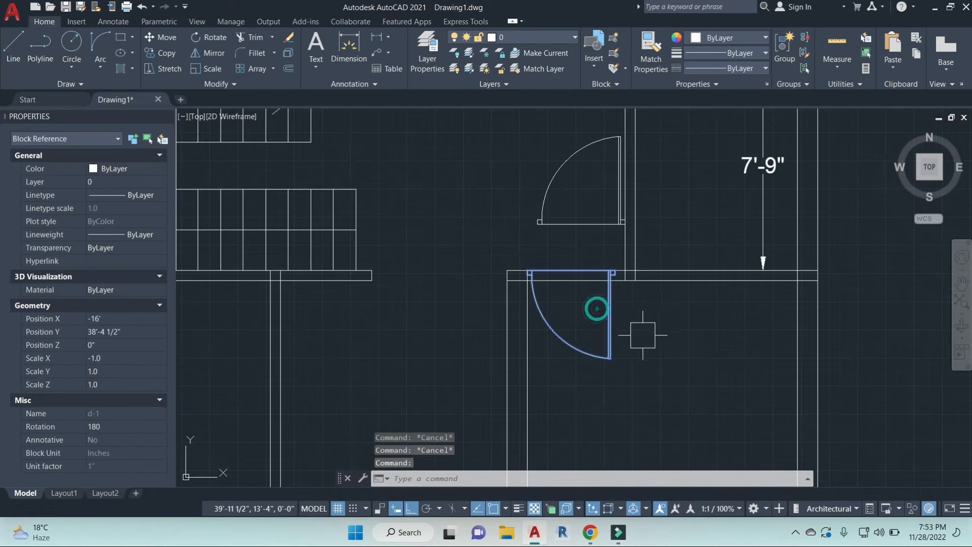
scroll(644, 334, up, 1)
text(mi)
key(Return)
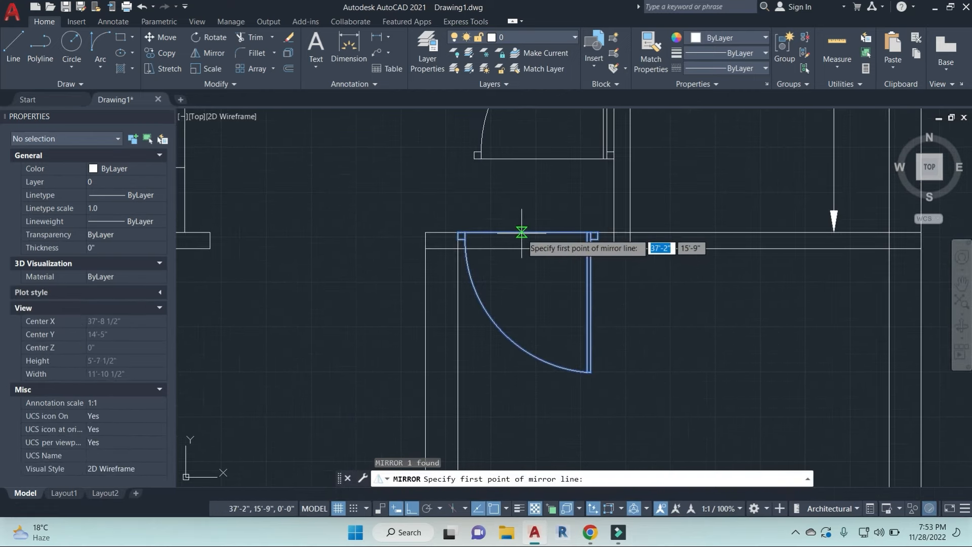
click(528, 232)
click(529, 197)
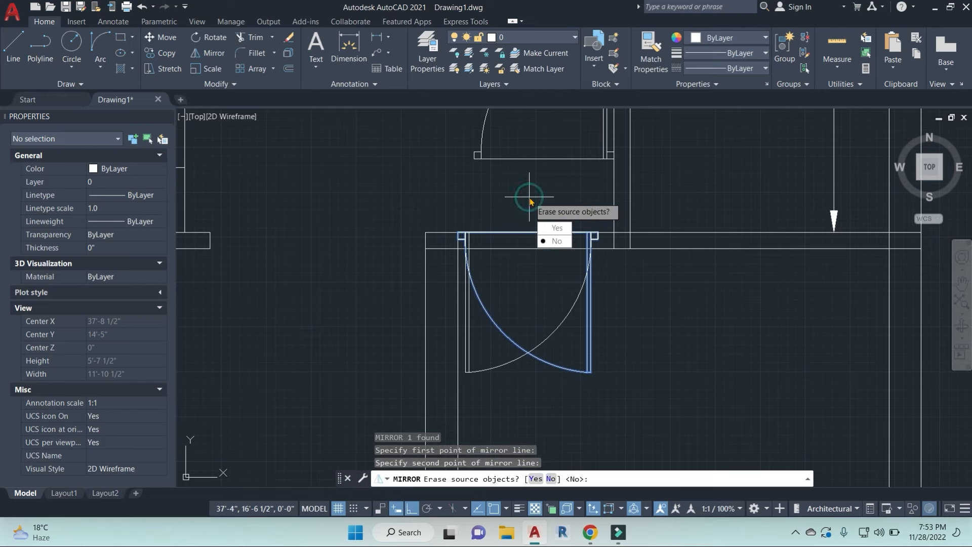
text(y)
key(Return)
Step: Draw a vertical line from the right jamb's upper right corner down to the wall's lower line
scroll(473, 271, up, 3)
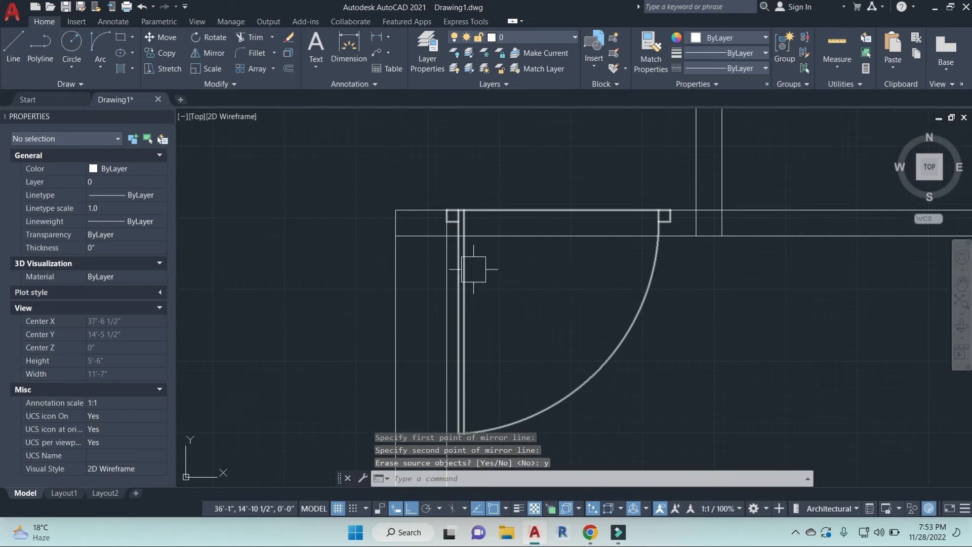
key(Escape)
key(Escape)
key(Escape)
text(l)
key(Return)
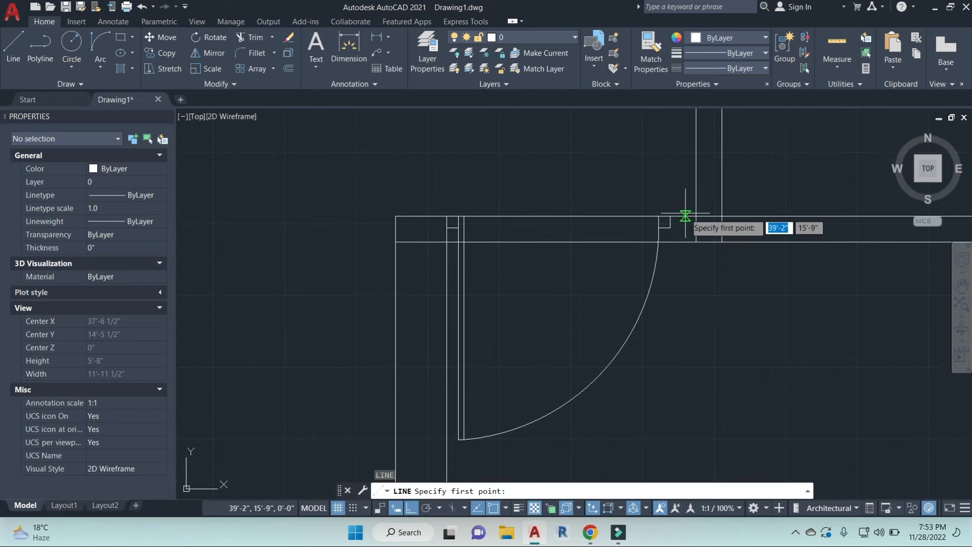
scroll(674, 220, up, 2)
click(660, 219)
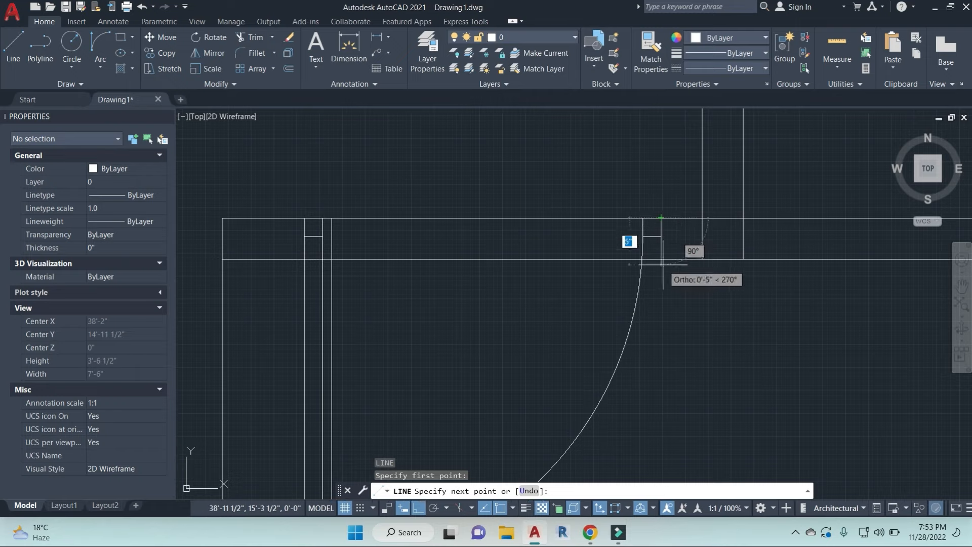
key(Escape)
key(Escape)
key(Escape)
Step: Trim the horizontal wall lines across the door opening, using the new jamb line and the vertical wall's inner line as cutting edges
key(Return)
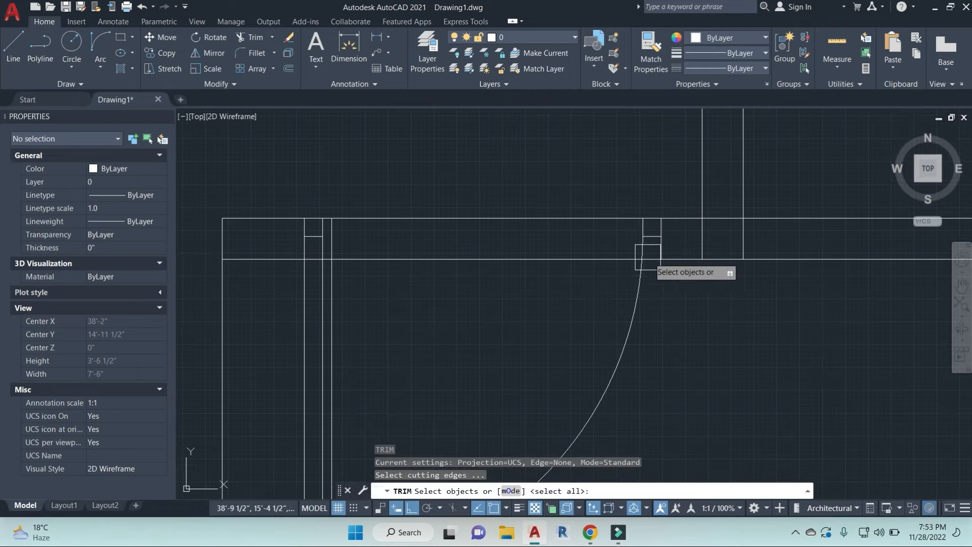
click(663, 267)
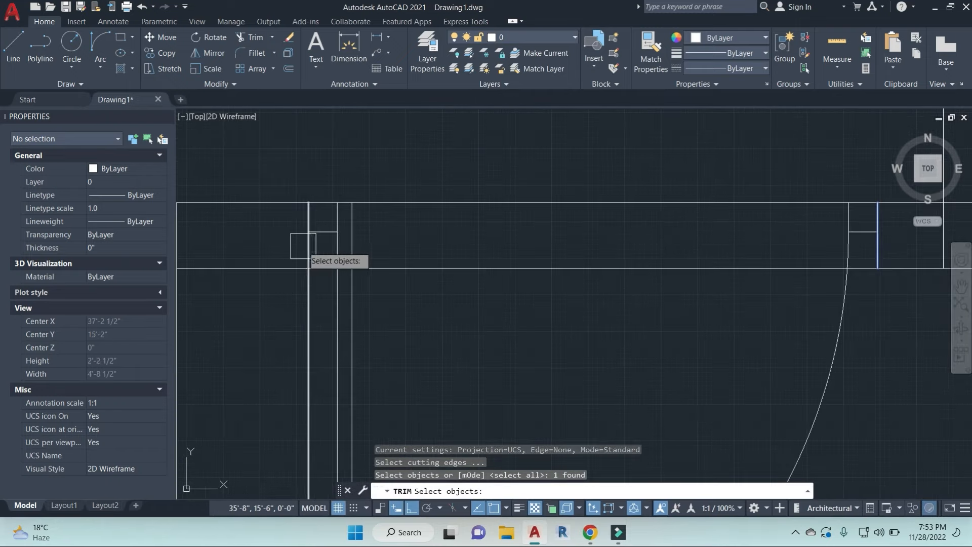
key(Return)
click(555, 341)
click(477, 137)
scroll(542, 205, down, 8)
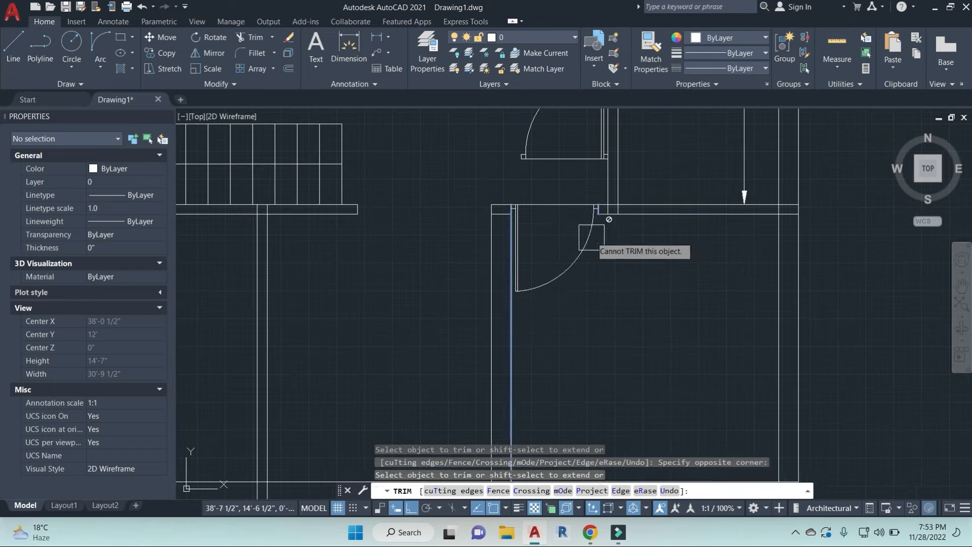
key(Escape)
key(Escape)
key(Escape)
Step: Erase the spare upward-opening door beside the partition
scroll(587, 243, down, 3)
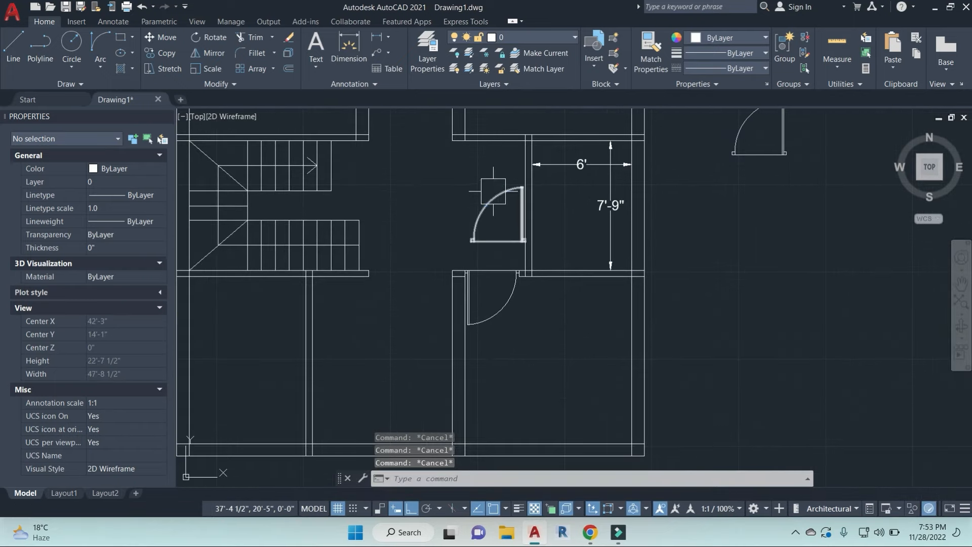
click(494, 191)
middle_drag(507, 204, 500, 223)
text(e)
key(Return)
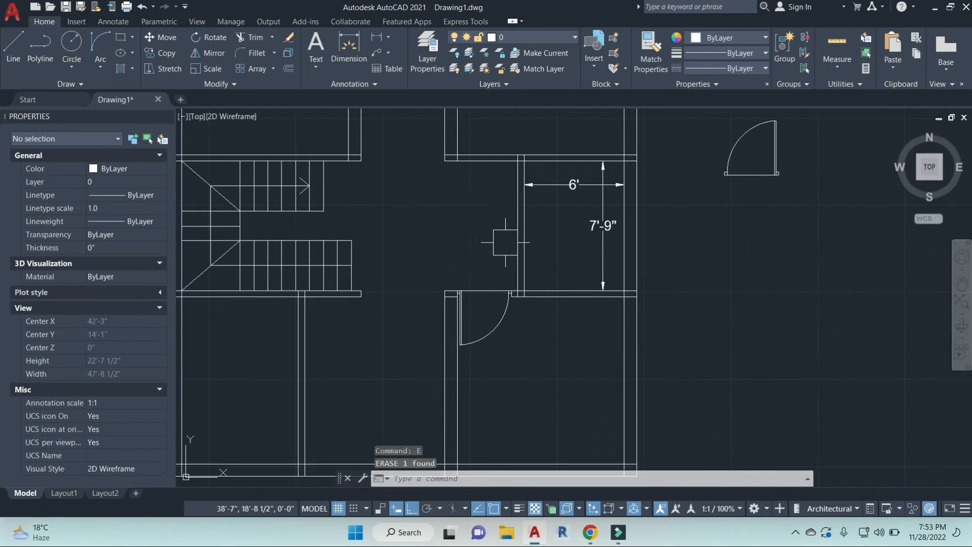
Step: Open the original d-1 door block outside the plan for in-place editing with all nested objects selected automatically
scroll(598, 274, down, 4)
scroll(654, 234, up, 4)
click(701, 221)
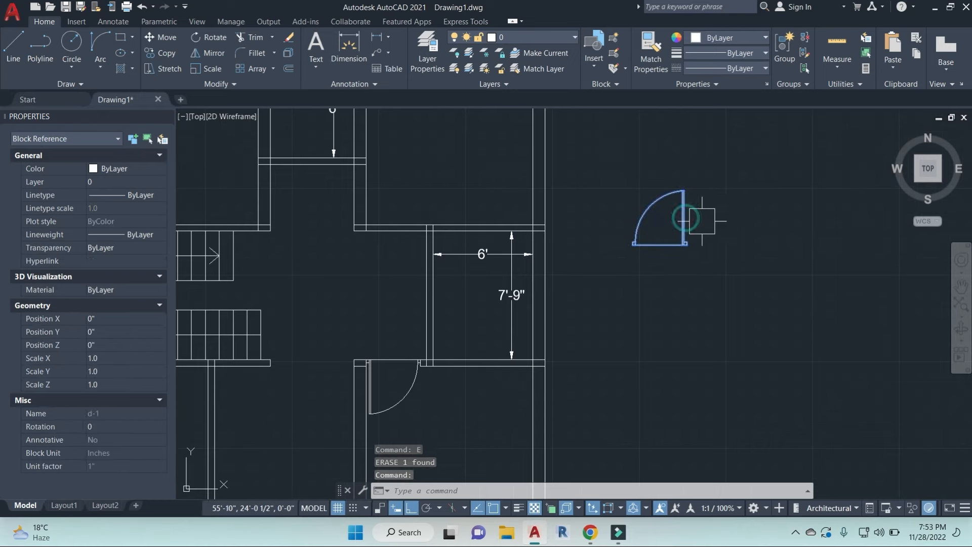
right_click(717, 219)
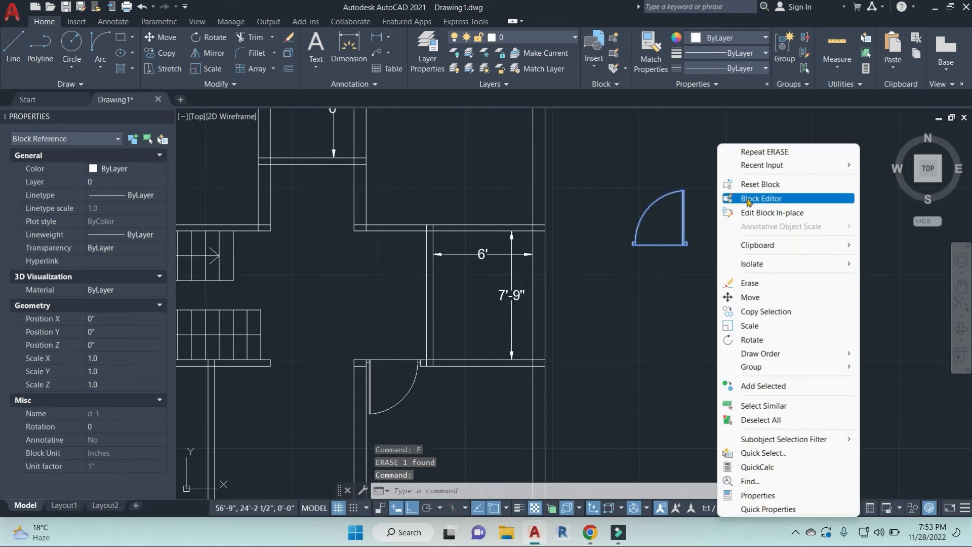
click(787, 213)
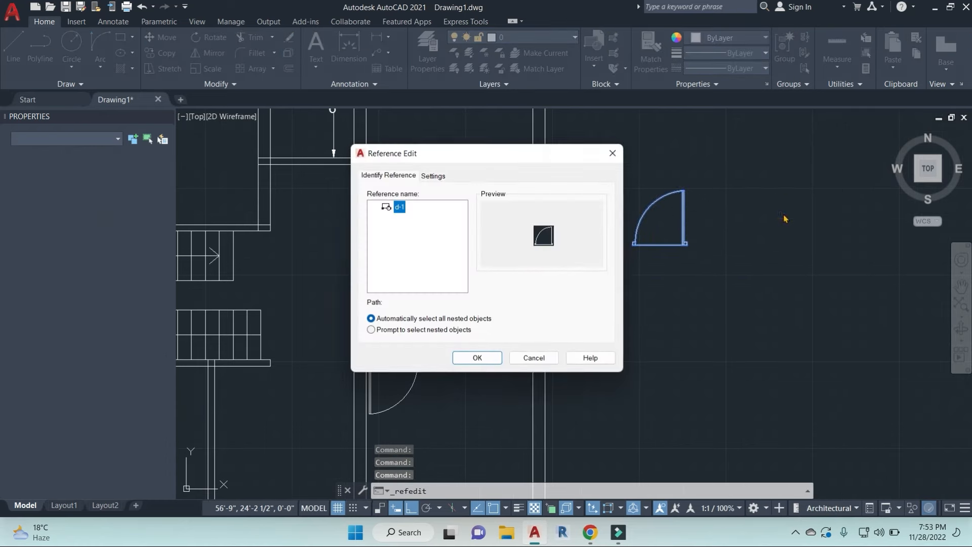
click(483, 354)
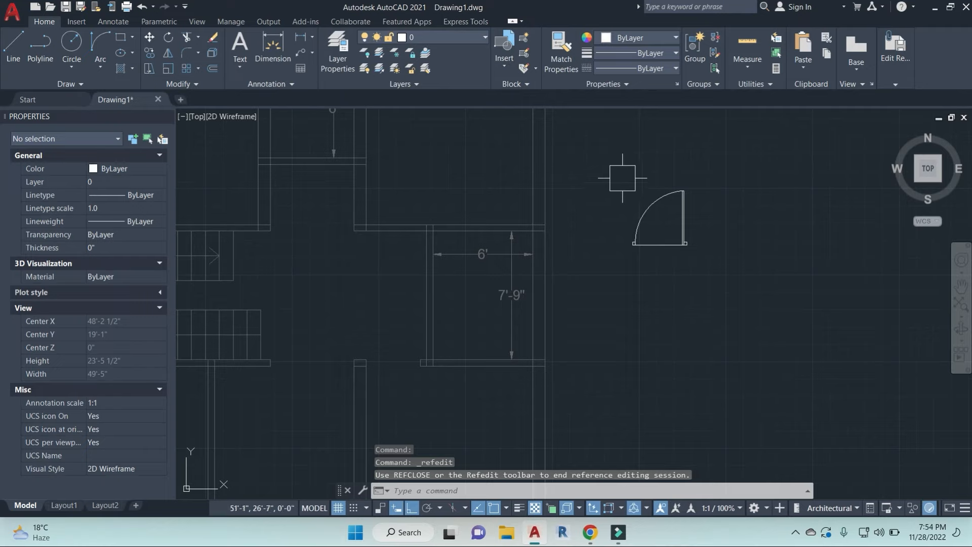
Step: Create a layer named door and set its colour to orange, index 30
click(438, 39)
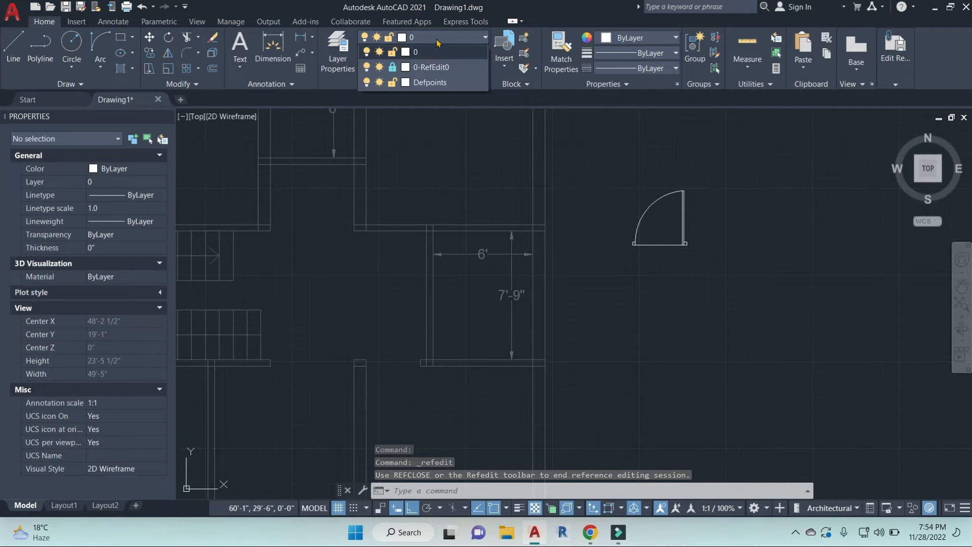
click(338, 51)
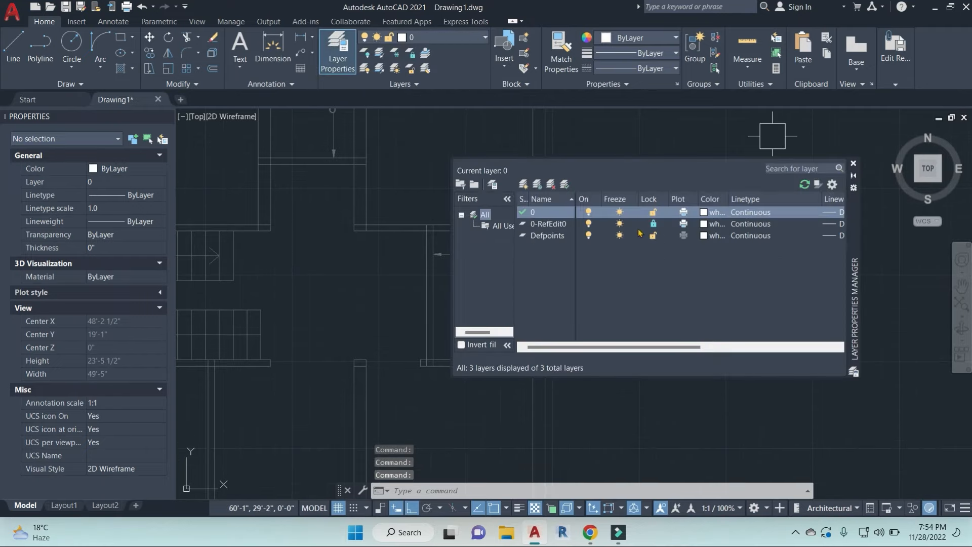
click(524, 184)
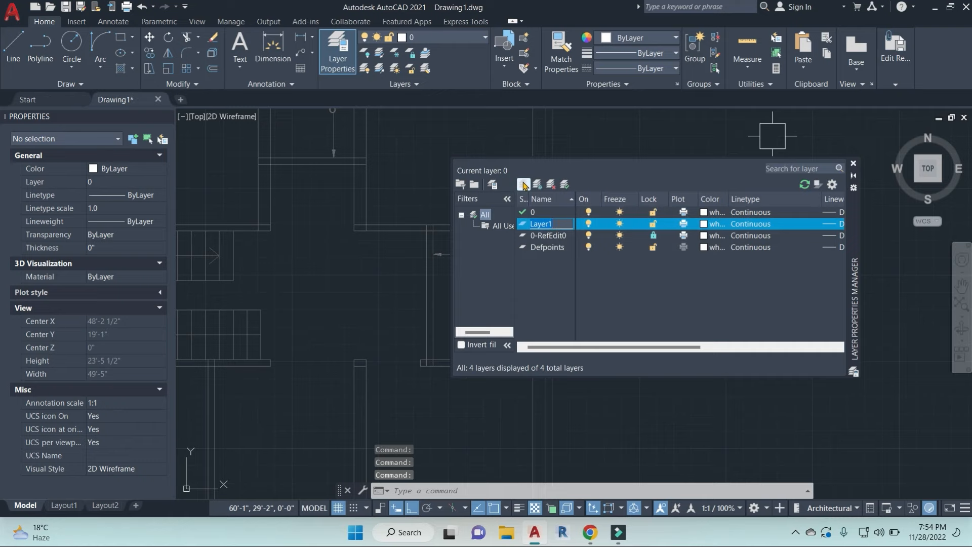
click(704, 223)
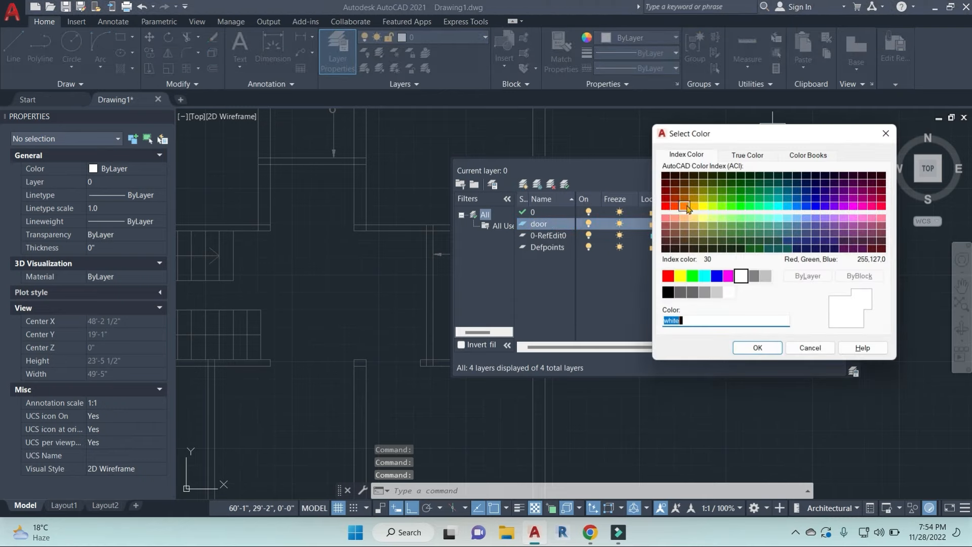
click(758, 348)
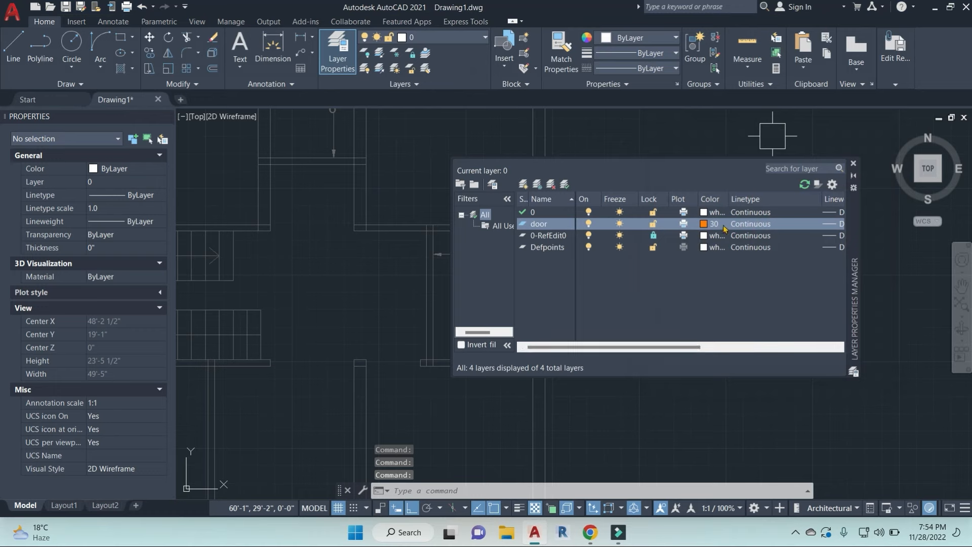
Step: Create two more layers named window and glass
click(523, 184)
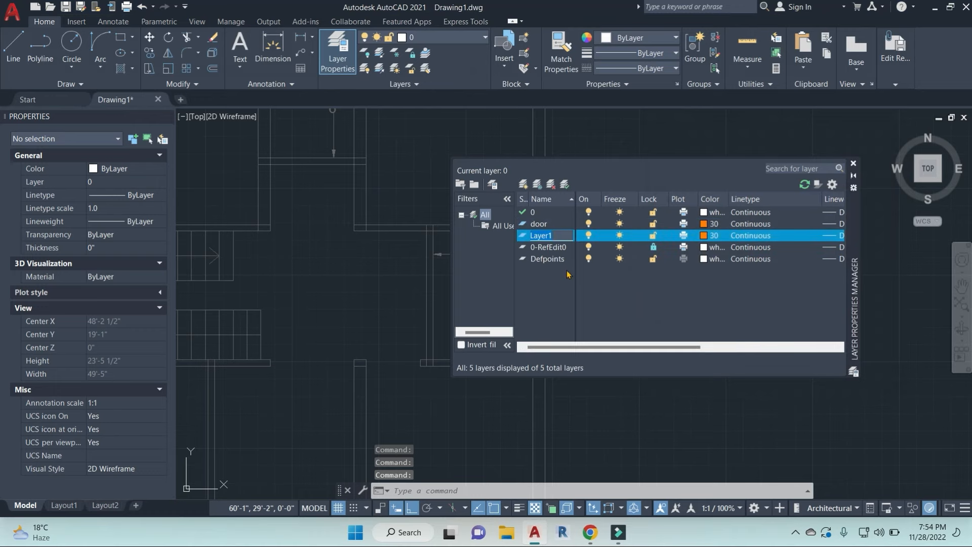
text(window)
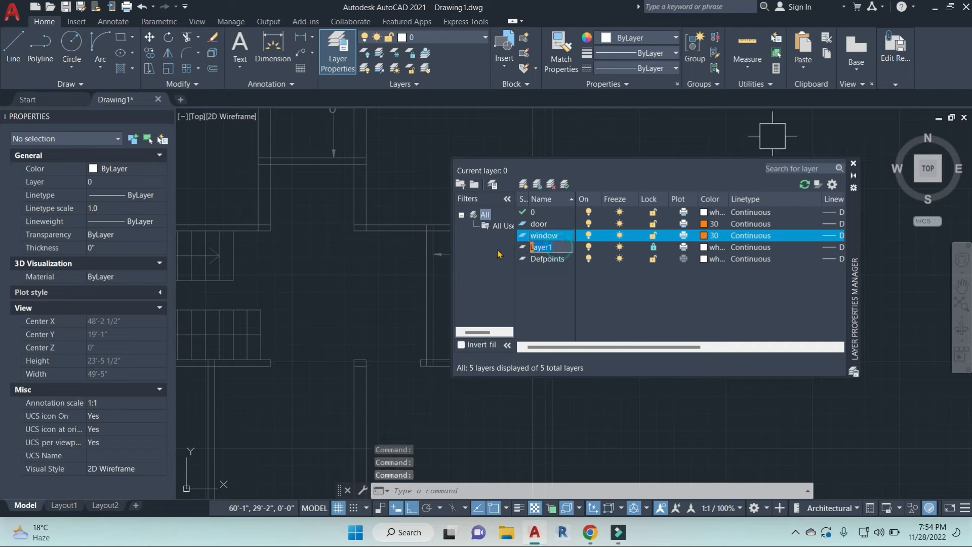
text(glass)
key(Return)
Step: Set the colour of the door and glass layers to cyan, index 4, and close the layer manager
ctrl+click(705, 248)
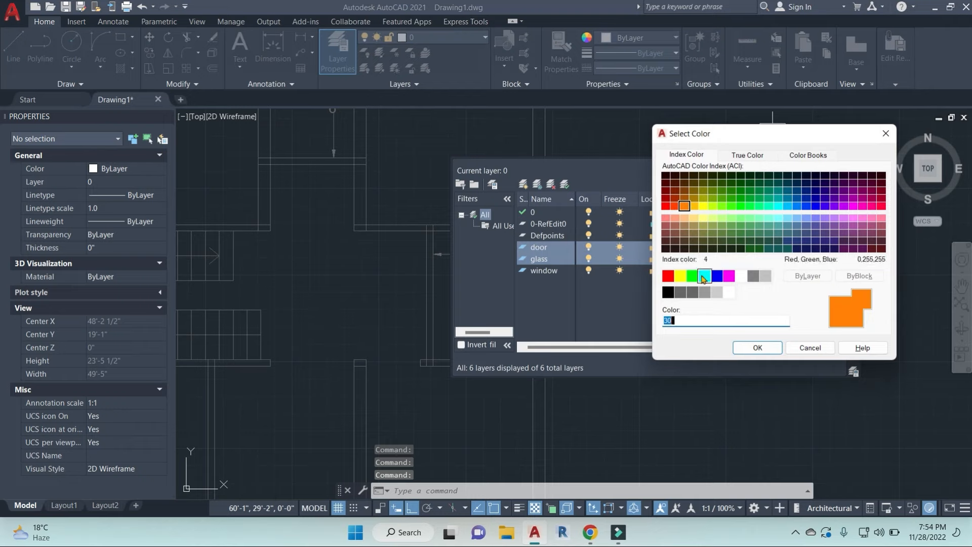
click(766, 351)
click(338, 51)
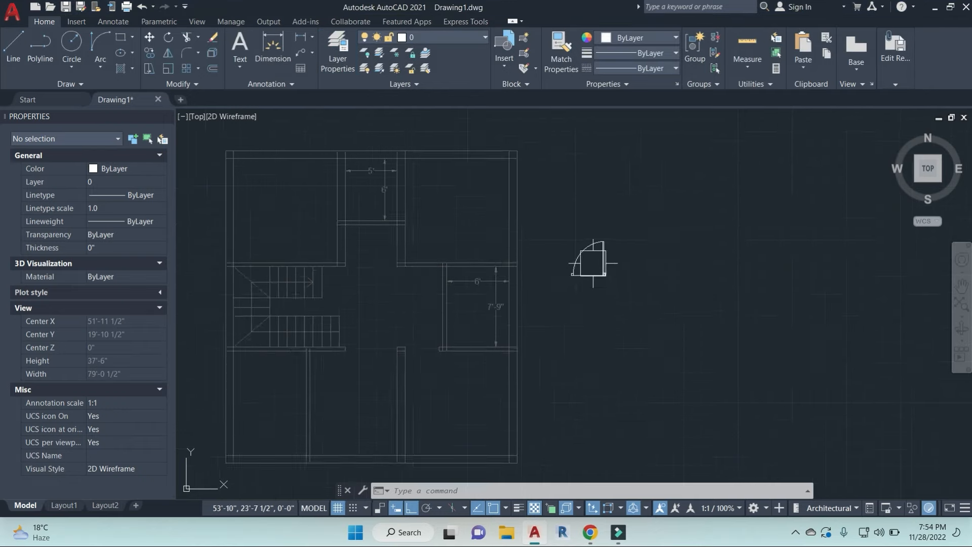
Step: Assign all objects of the door block being edited to the door layer
scroll(582, 260, up, 4)
click(497, 144)
click(717, 400)
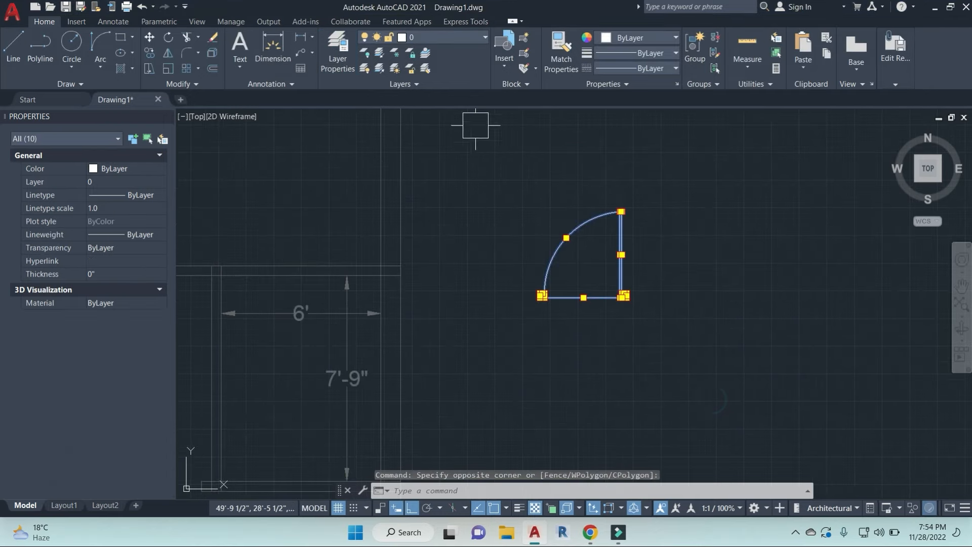
click(485, 38)
click(426, 103)
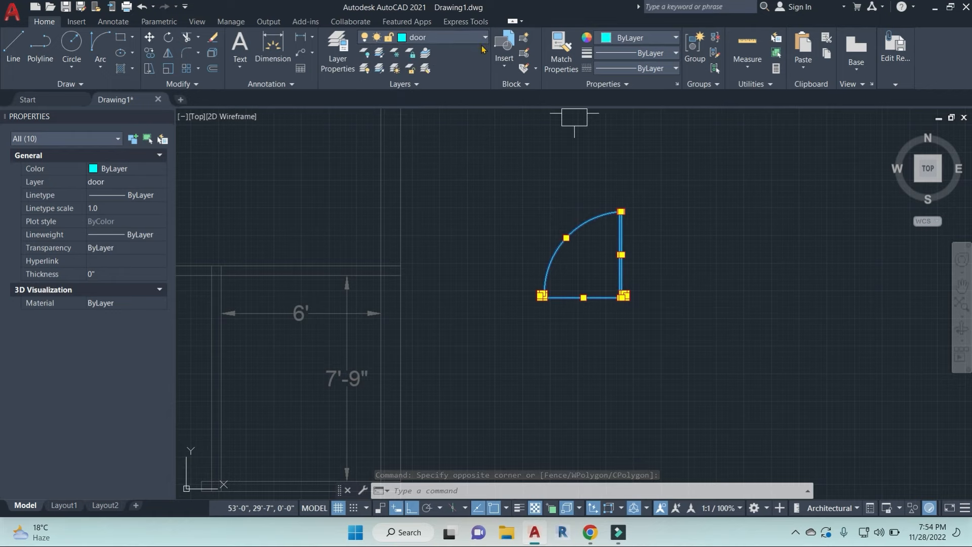
key(Escape)
key(Escape)
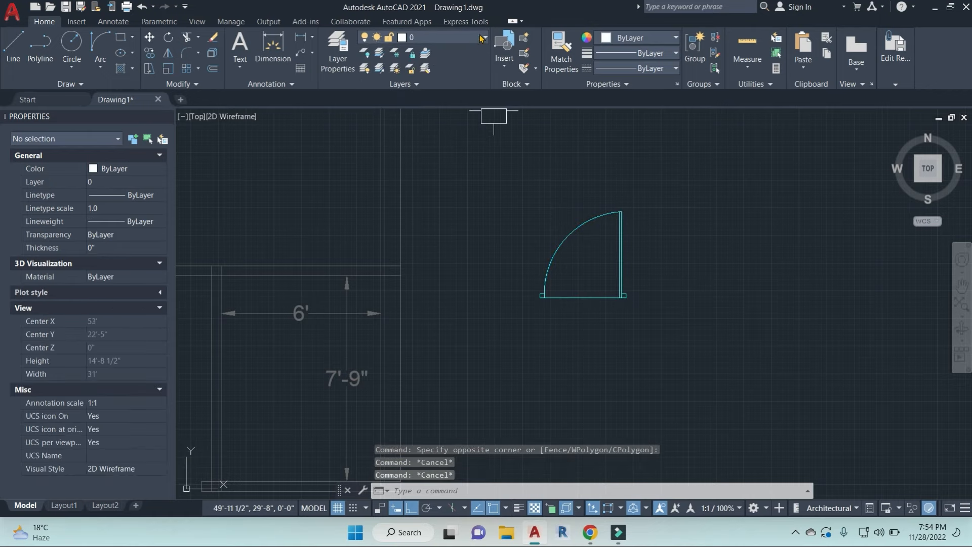
Step: Keep layer 0 current and save the in-place edits to the d-1 door block
click(480, 36)
click(423, 50)
key(Escape)
scroll(645, 201, down, 2)
click(582, 174)
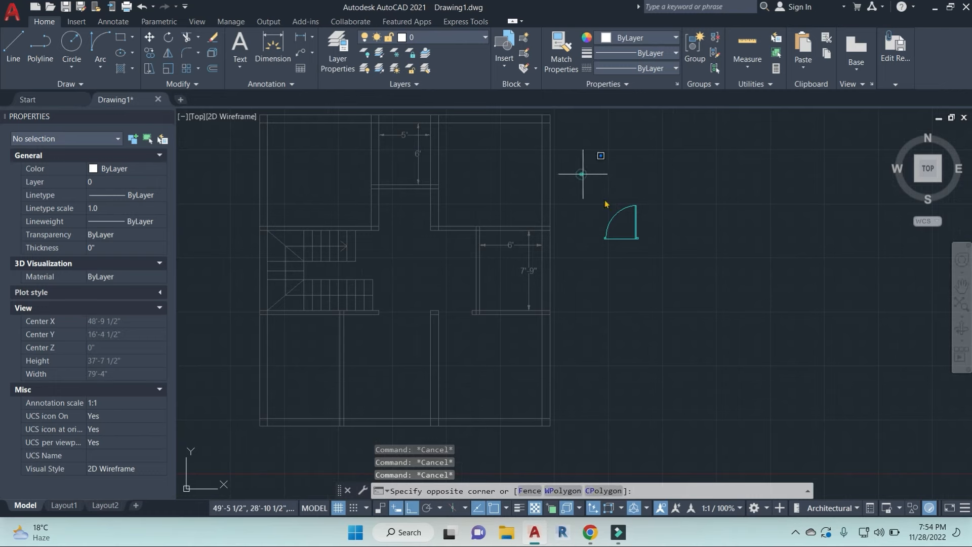
key(Escape)
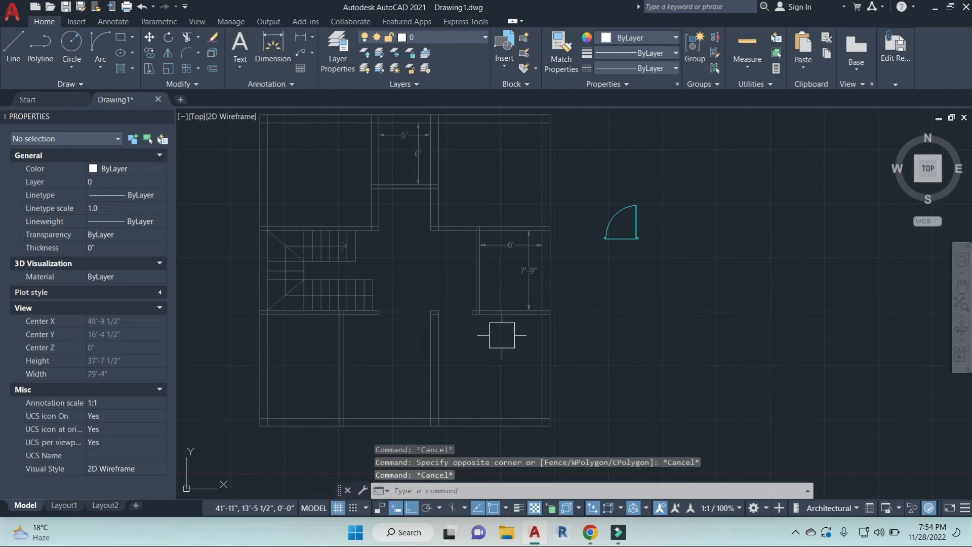
click(892, 83)
click(816, 109)
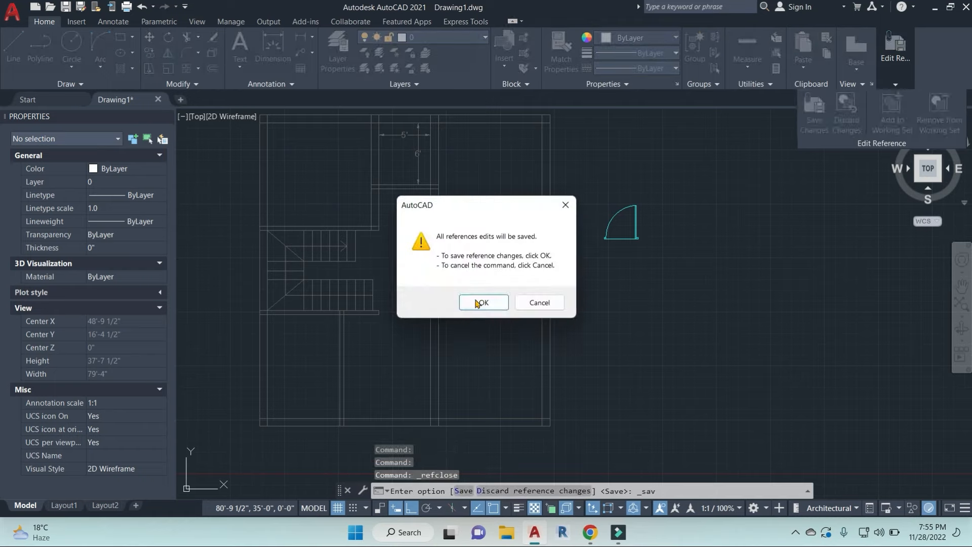
click(481, 302)
Step: Check the door placed in the plan, then undo the save to return to in-place editing of the d-1 block
scroll(462, 320, up, 2)
scroll(462, 320, up, 1)
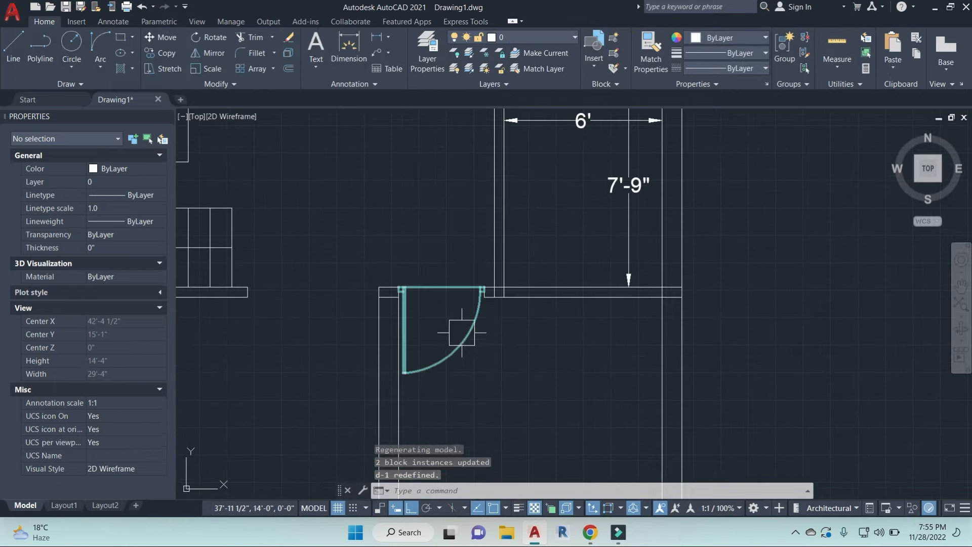
click(463, 320)
scroll(466, 324, down, 4)
middle_drag(754, 317, 693, 317)
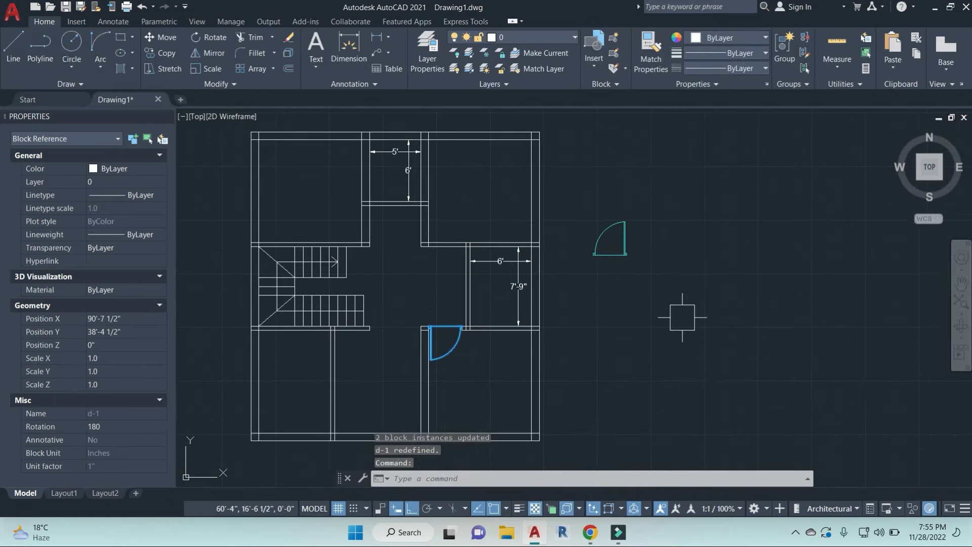
key(ctrl+z)
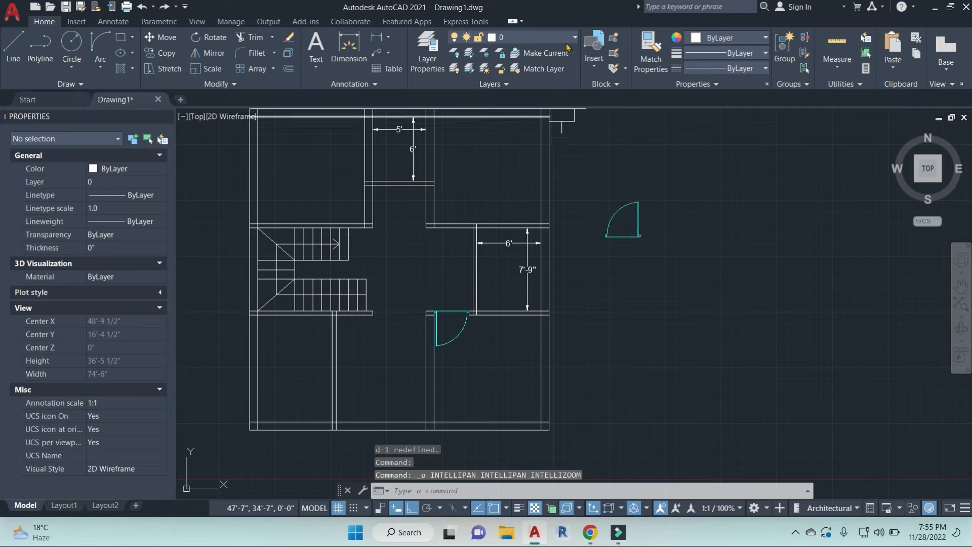
click(644, 222)
key(Escape)
key(ctrl+z)
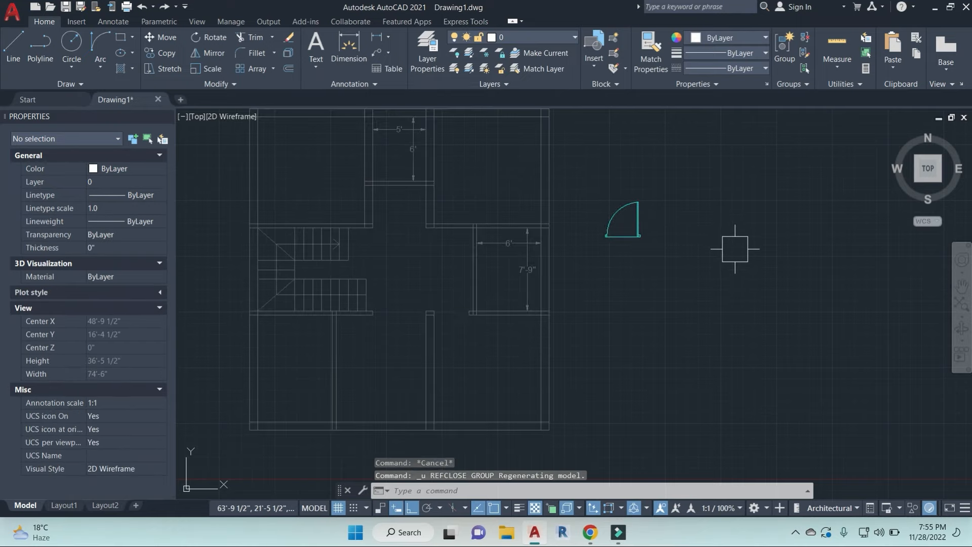
key(ctrl+z)
Step: Select all door objects and change the colour of the door layer to orange
click(620, 254)
click(510, 151)
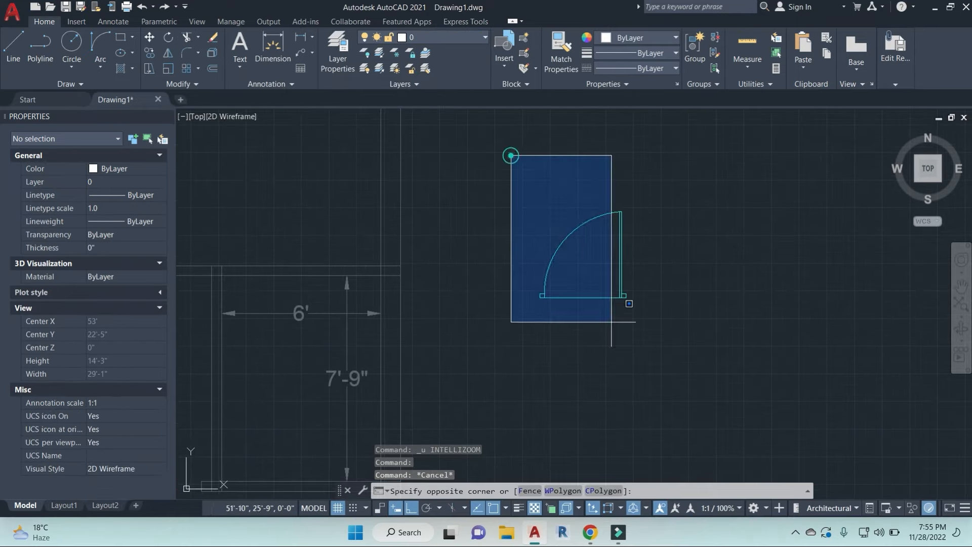
click(691, 388)
click(445, 37)
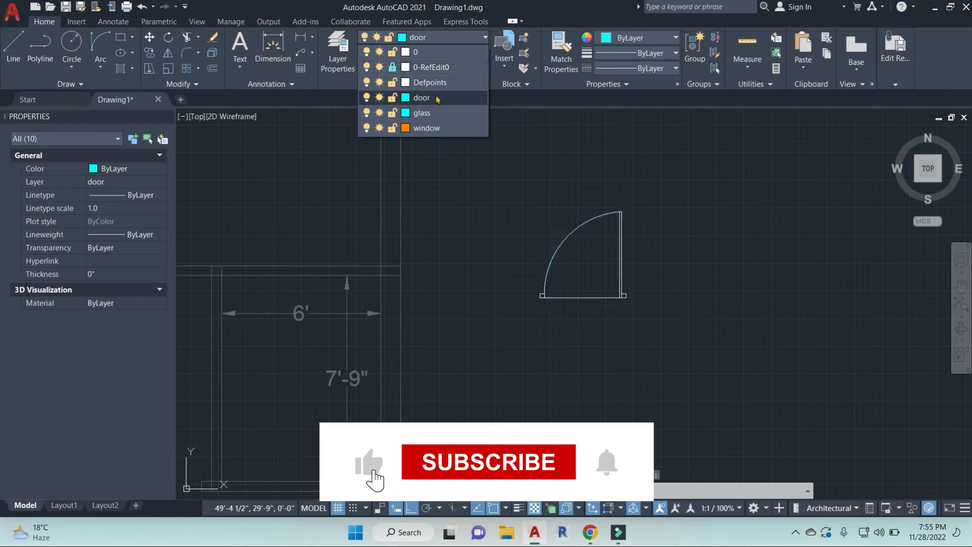
click(410, 99)
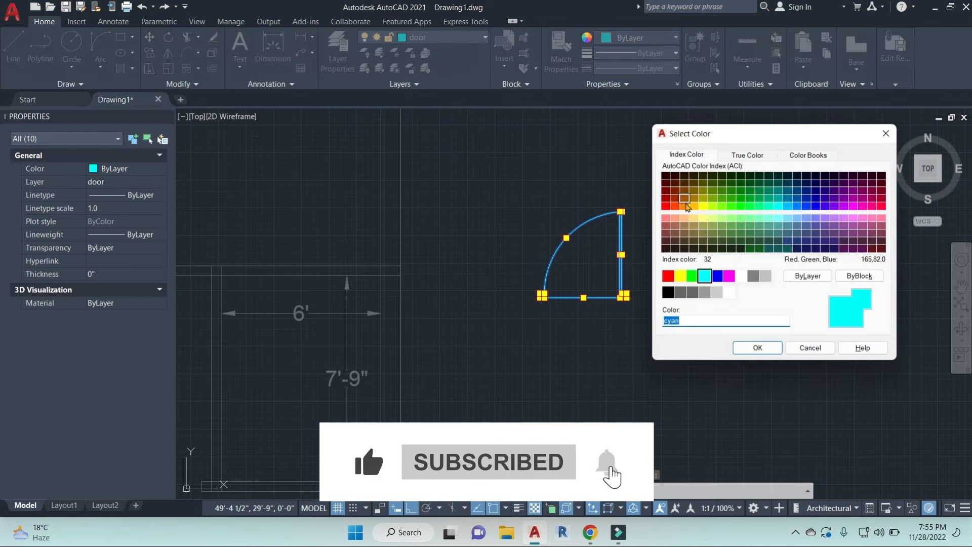
click(758, 348)
key(Escape)
key(Escape)
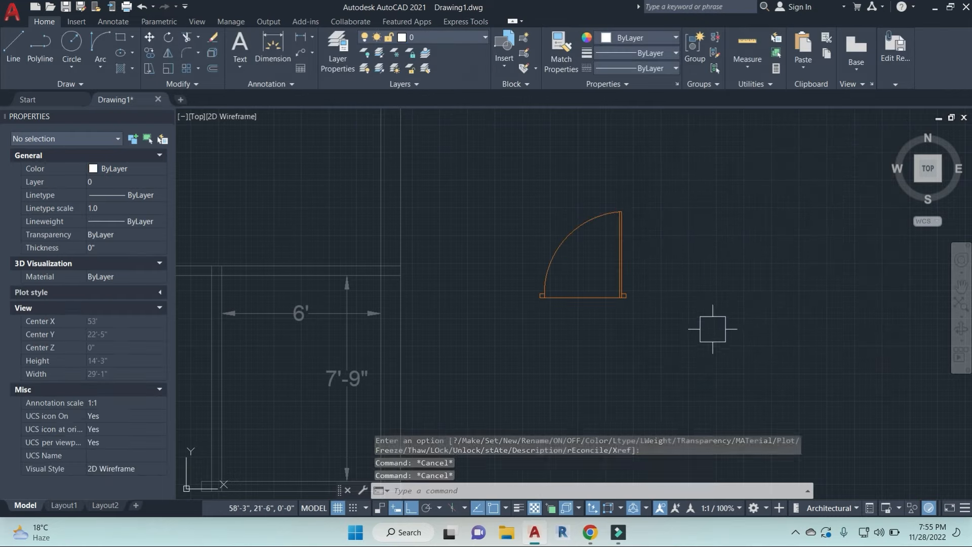
click(684, 362)
key(Escape)
Step: Save the recoloured door back to the d-1 block definition and end the in-place editing
click(895, 82)
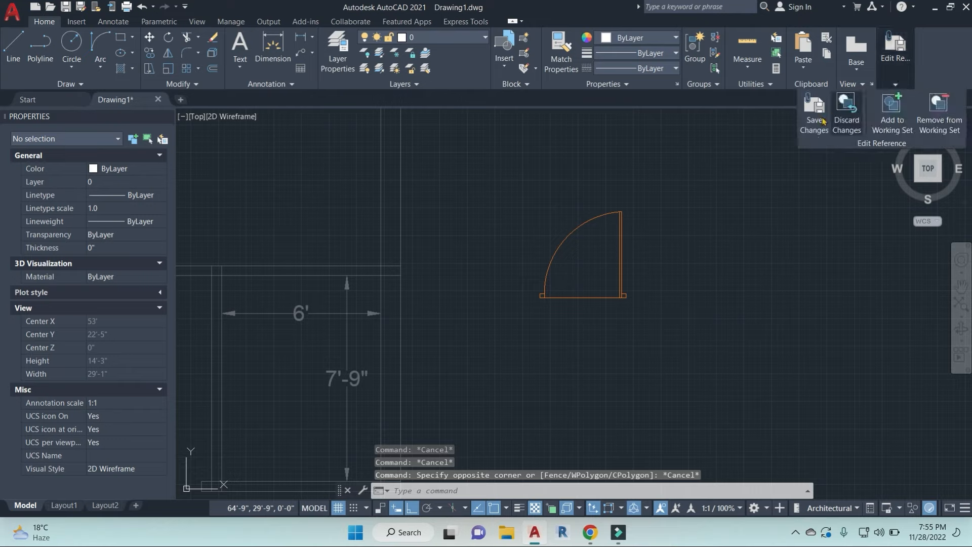
click(813, 109)
click(496, 302)
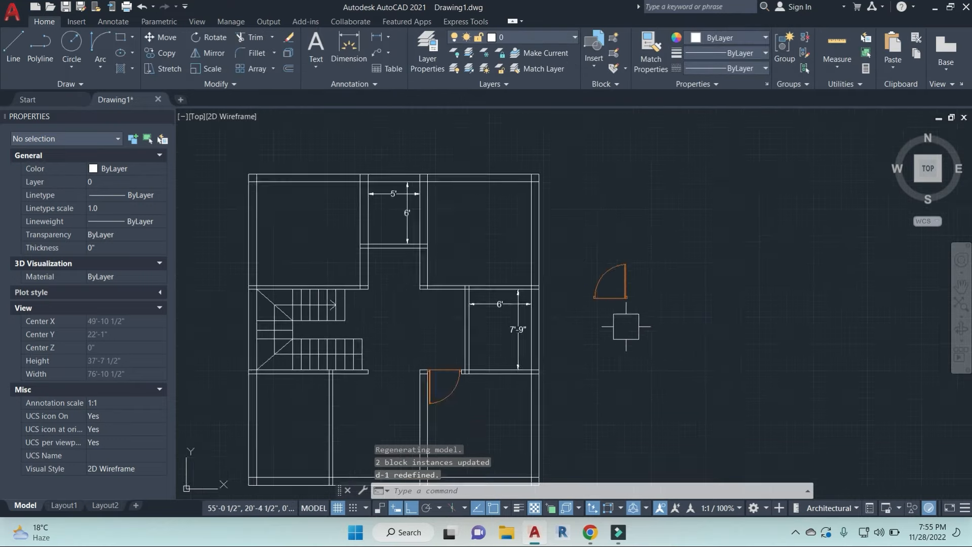
Step: Mirror the placed door upward about a horizontal line through the midpoint of the 6' room's left wall, keeping the source door
scroll(638, 283, up, 2)
scroll(644, 280, up, 2)
scroll(590, 353, up, 2)
click(613, 328)
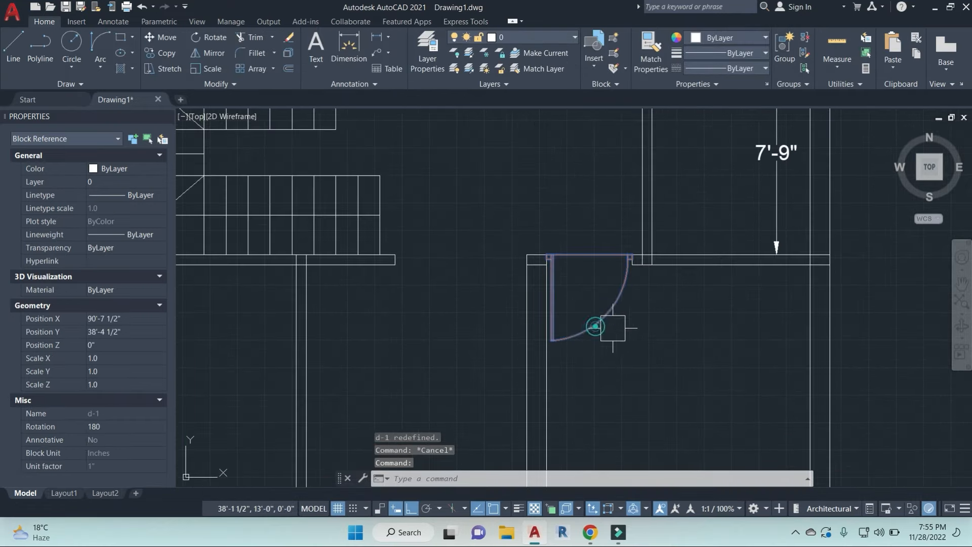
text(i)
key(Return)
scroll(651, 445, down, 2)
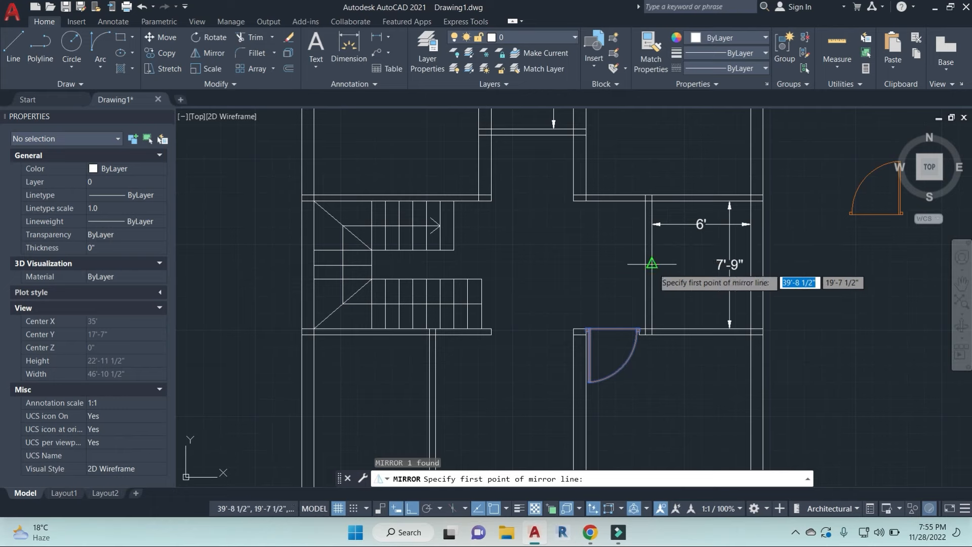
click(645, 266)
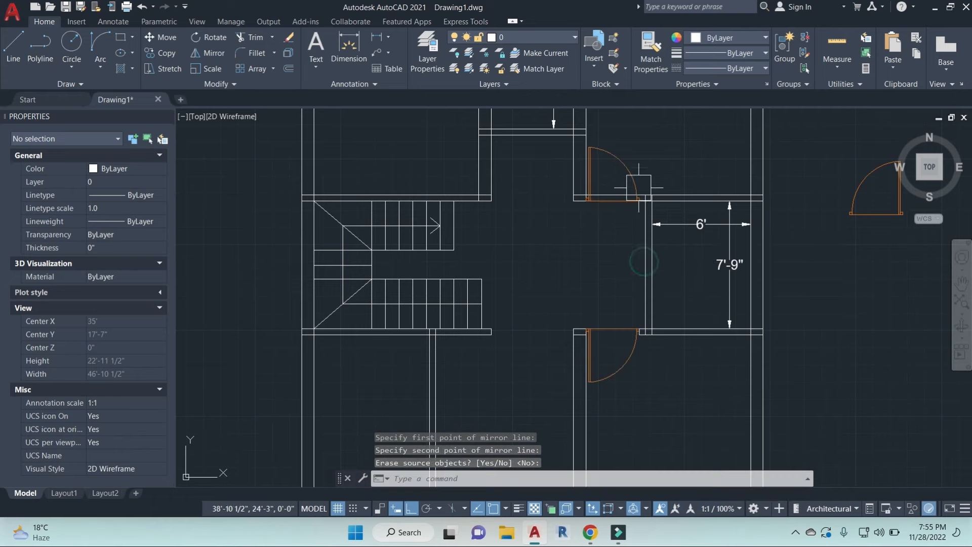
key(Escape)
Step: Draw a vertical line from the mirrored door's lower right jamb corner up to the wall's upper line
scroll(643, 185, up, 8)
text(l)
key(Return)
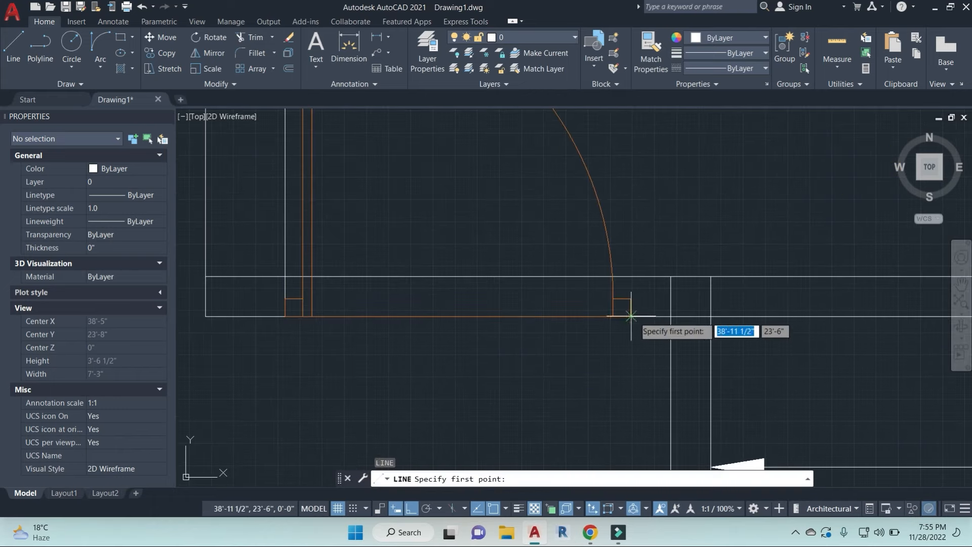
click(631, 316)
click(631, 277)
key(Escape)
key(Escape)
Step: Trim the horizontal wall lines across the mirrored door's opening, using the new jamb line and the vertical wall's inner line as cutting edges
text(tr)
scroll(637, 278, up, 2)
key(Return)
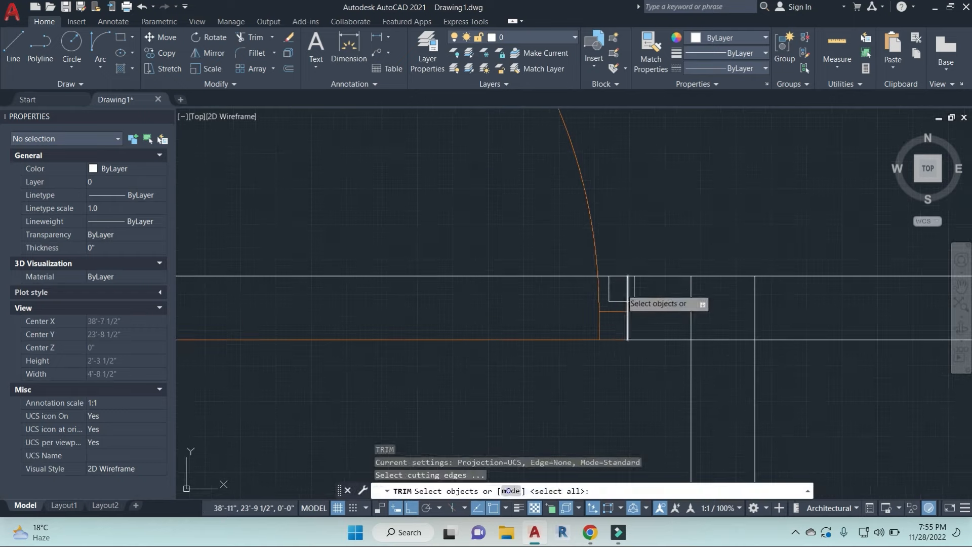
click(620, 288)
scroll(620, 289, down, 4)
click(460, 216)
key(Return)
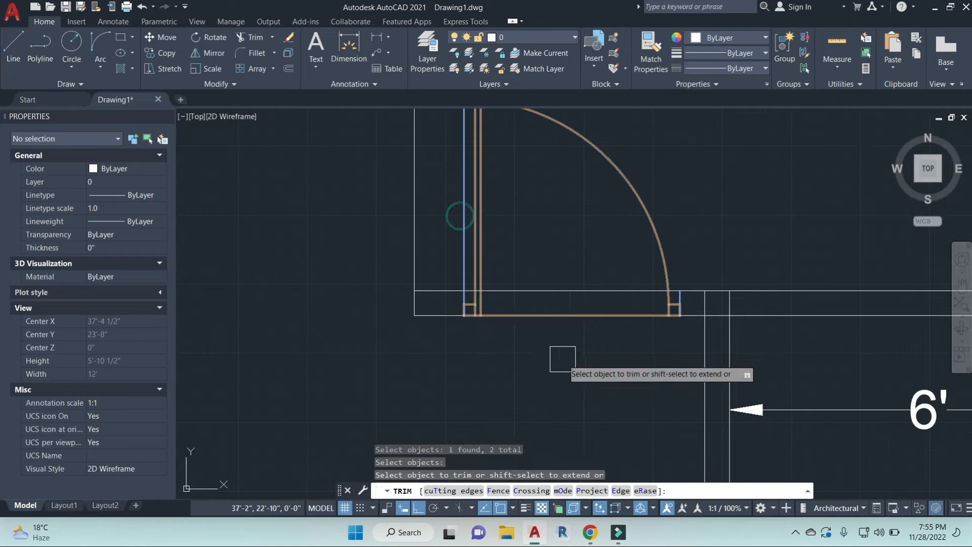
scroll(645, 280, down, 4)
scroll(645, 280, up, 2)
key(Escape)
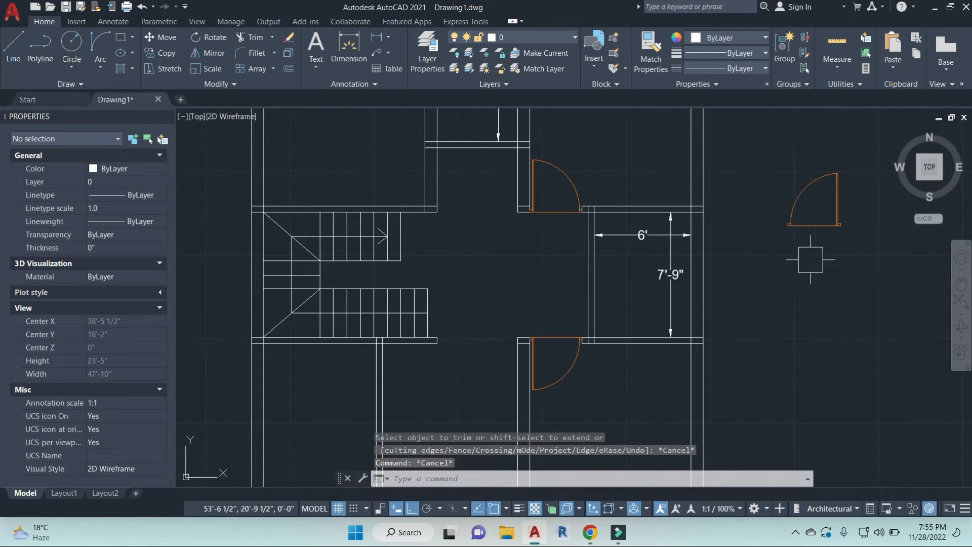
middle_drag(779, 280, 678, 289)
key(Escape)
click(736, 233)
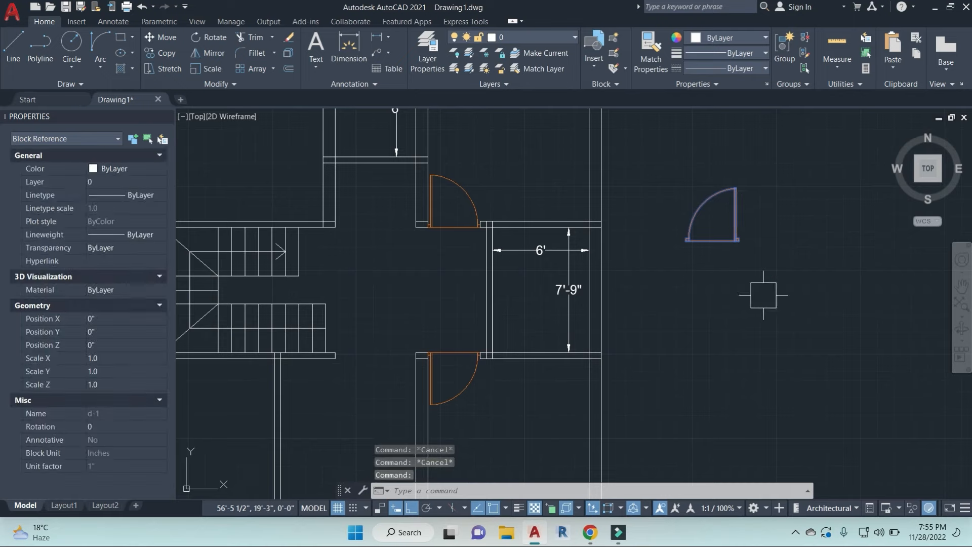
text(co)
key(Return)
scroll(740, 240, up, 4)
scroll(738, 248, down, 3)
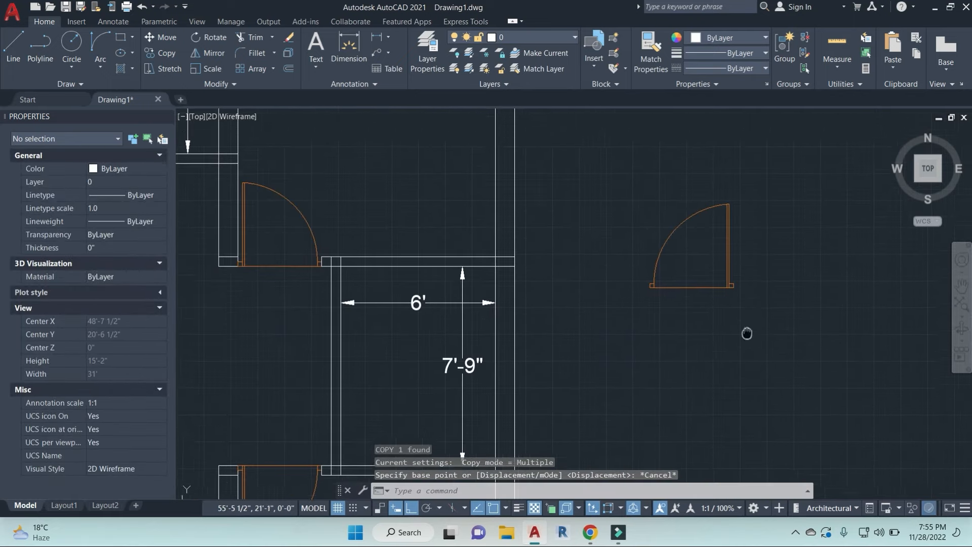
key(Escape)
key(Return)
middle_drag(744, 310, 590, 299)
key(Escape)
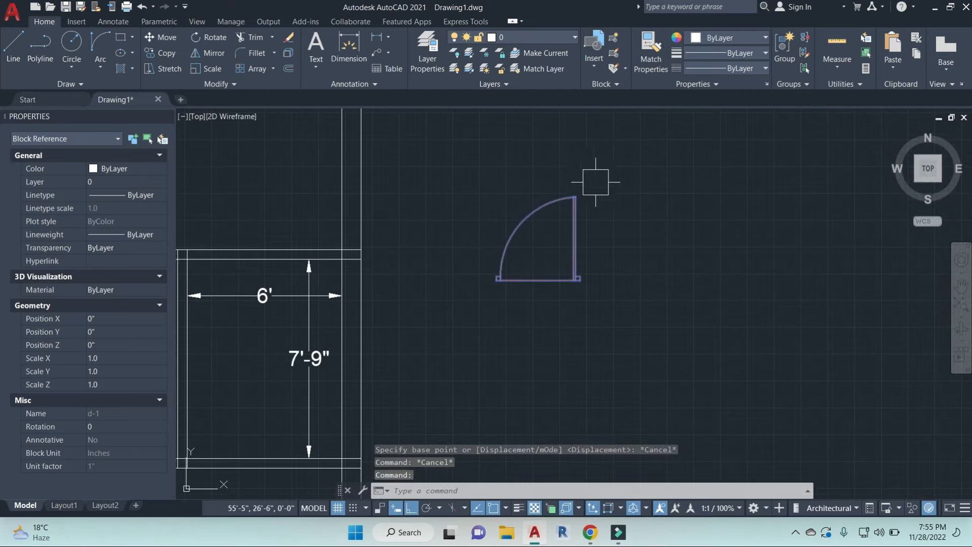
Step: Copy the source door block horizontally to the empty area on its right, using its lower right jamb corner as base point
click(167, 58)
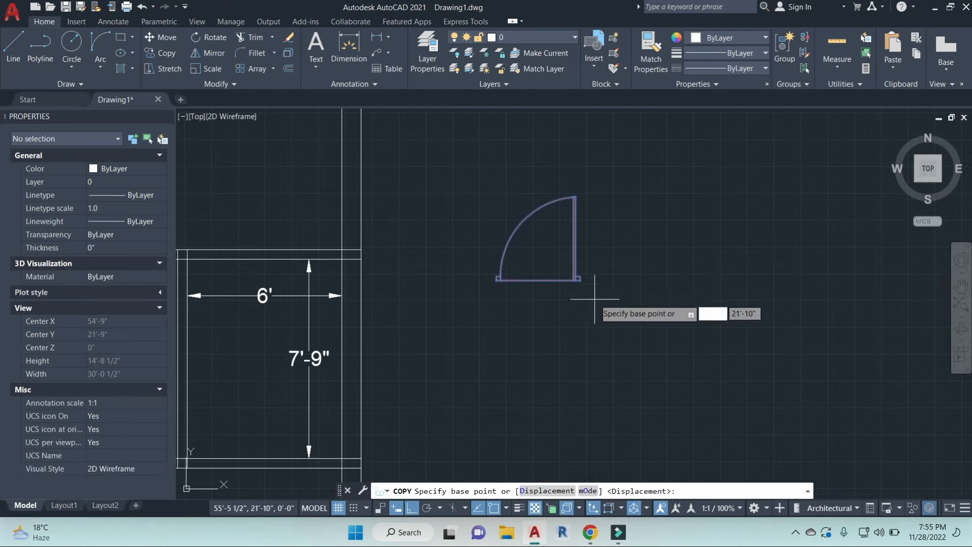
click(580, 280)
click(758, 278)
key(Escape)
key(Escape)
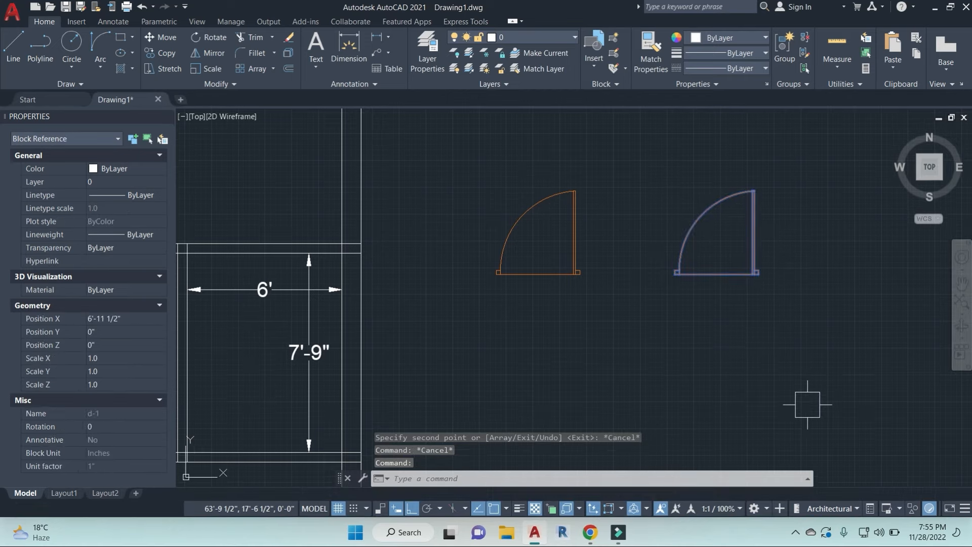
Step: Scale the copied door about its lower right jamb corner by reference, setting its overall width to 3'
text(sc)
key(Return)
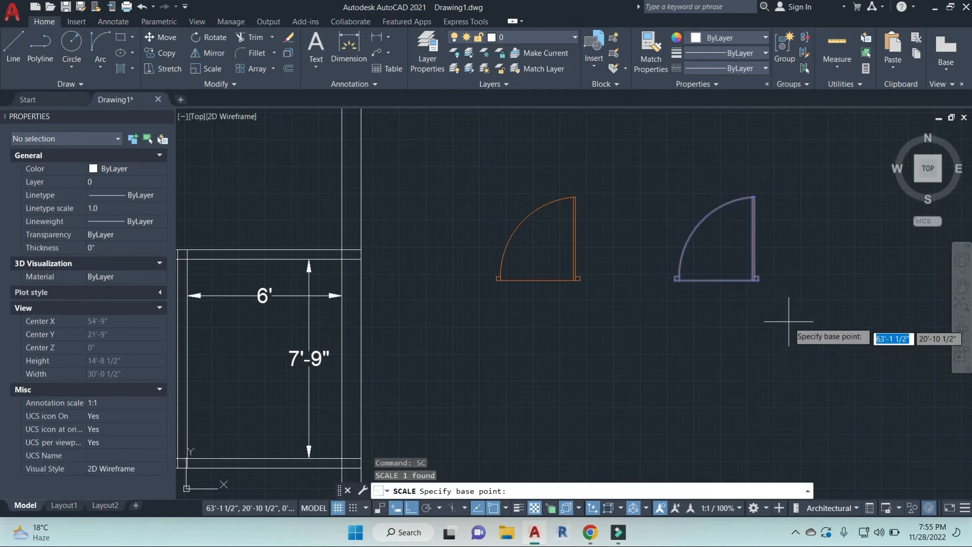
click(759, 280)
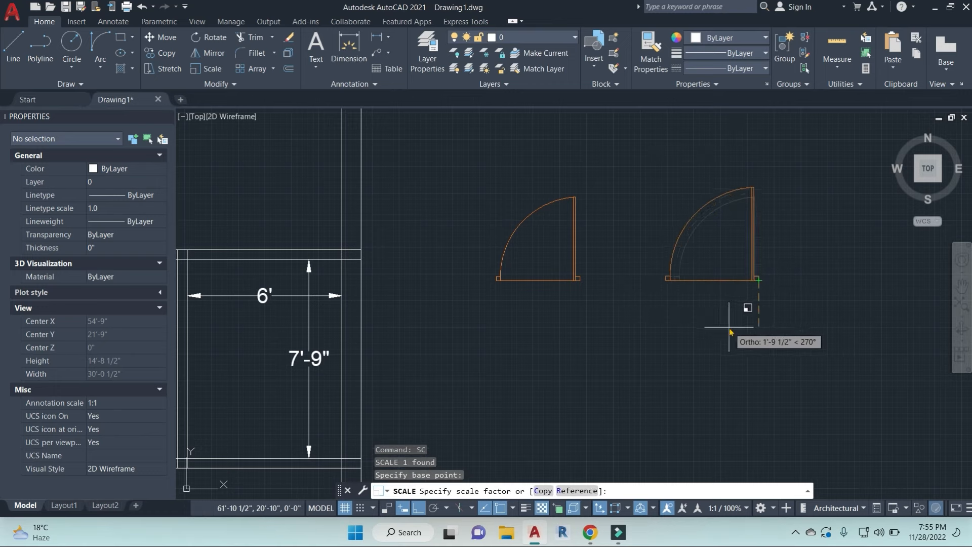
text(r)
key(Return)
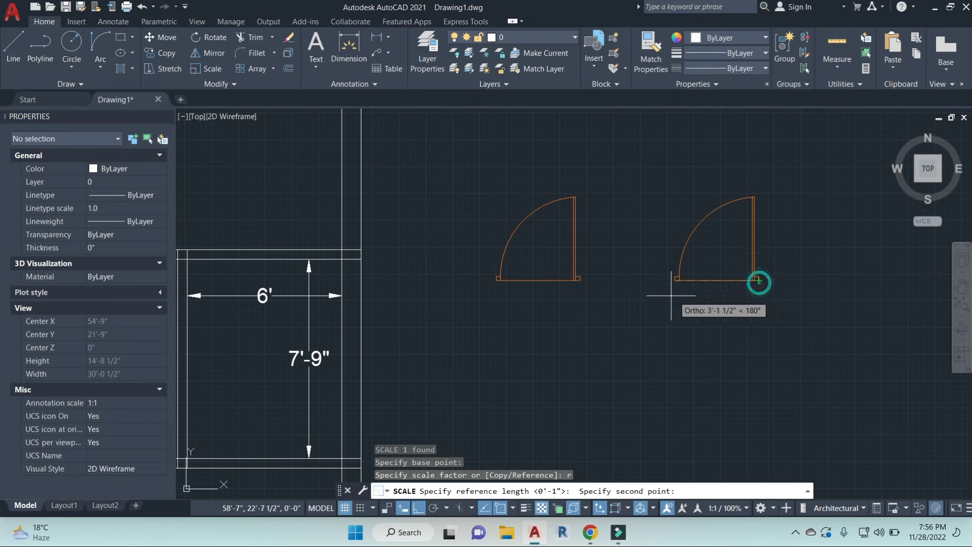
click(675, 280)
text(3)
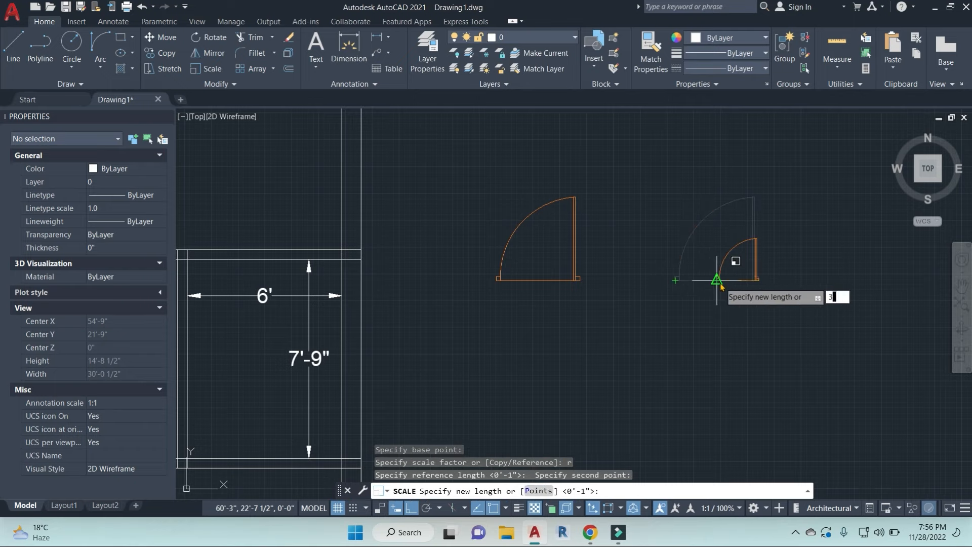
text(')
key(Return)
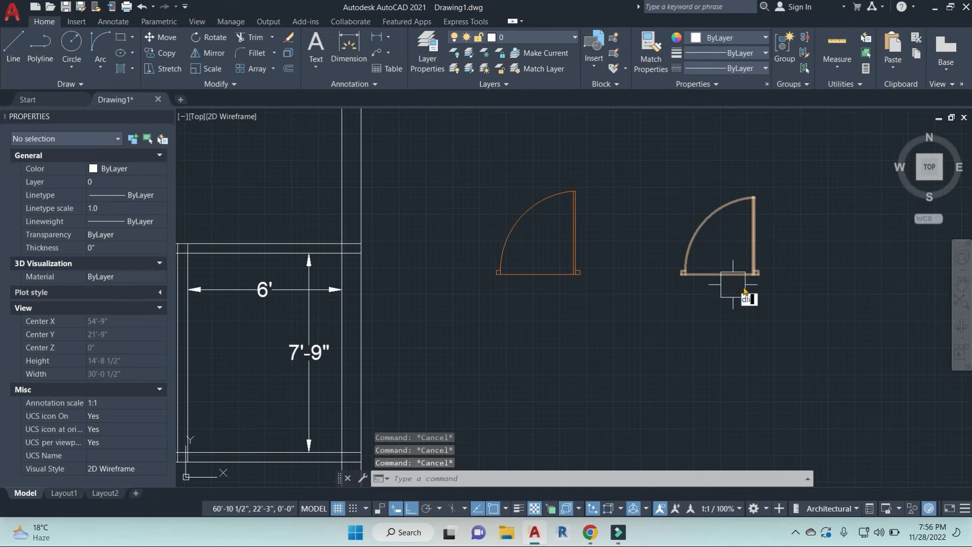
Step: Measure the scaled door's overall width between its outer jamb corners with a linear dimension, without placing it
key(Return)
click(759, 274)
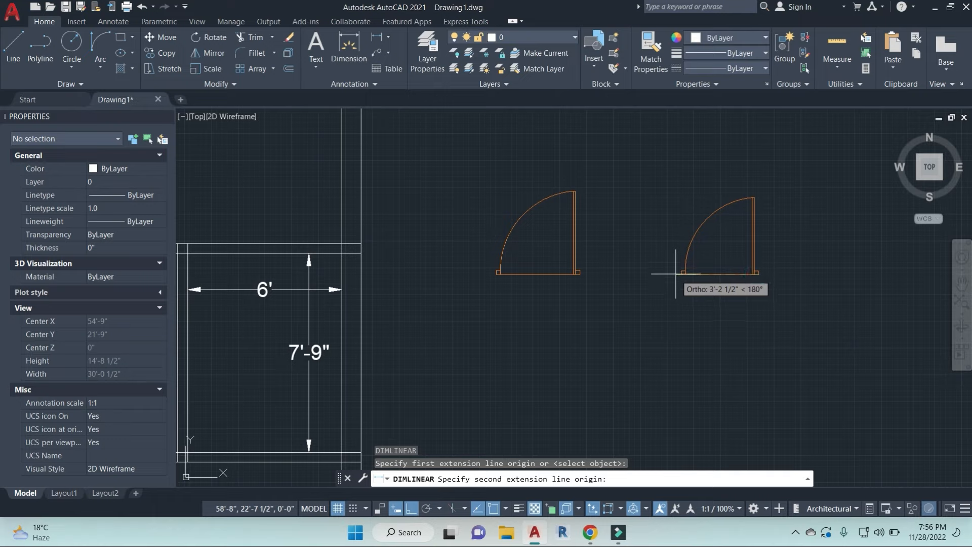
click(682, 272)
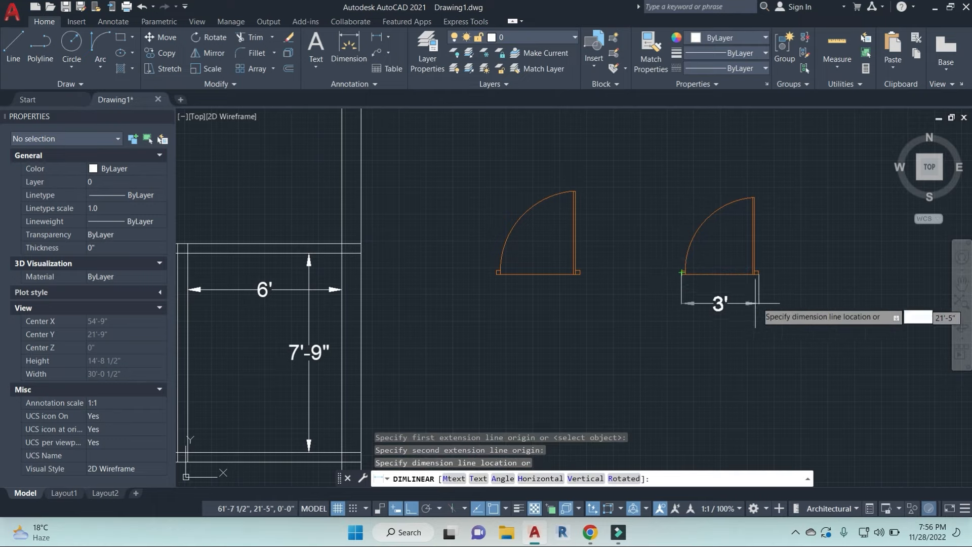
key(Escape)
click(754, 239)
scroll(680, 328, down, 5)
scroll(708, 337, up, 2)
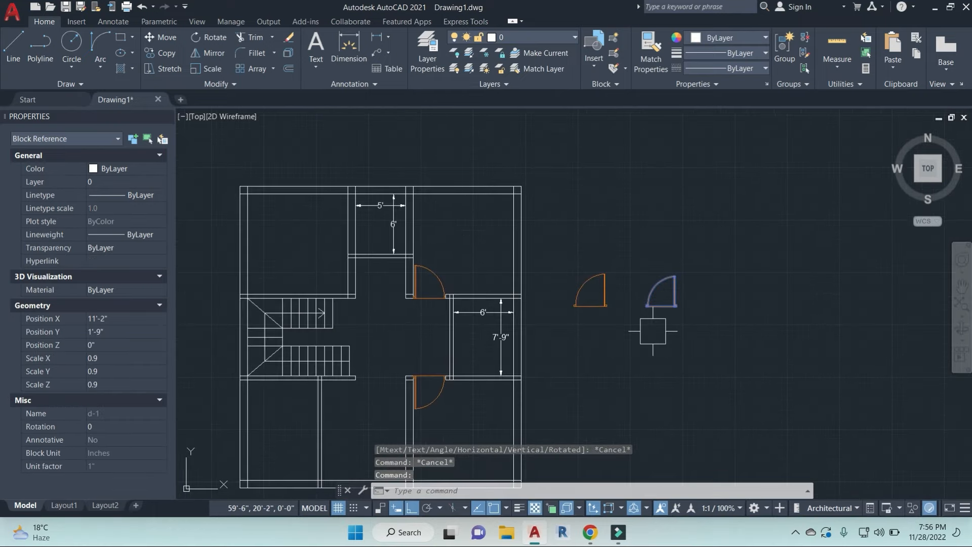
text(co)
key(Return)
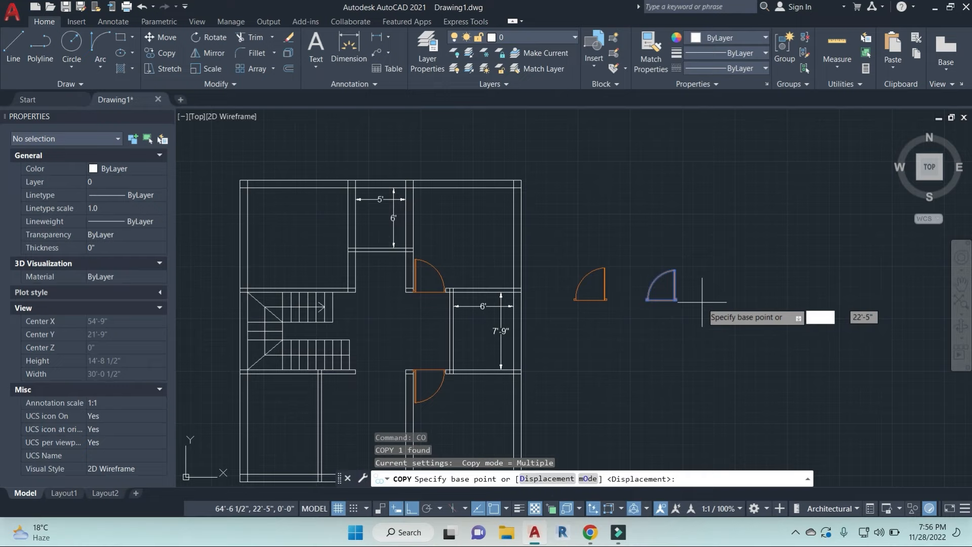
click(676, 300)
key(Escape)
key(Escape)
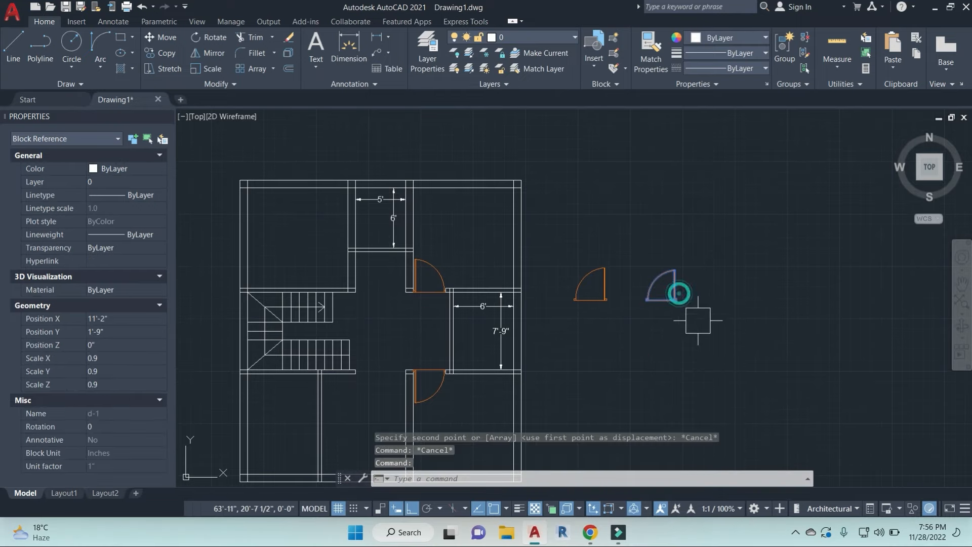
Step: Rotate the 3' door copy by 270 degrees about a point just below its right jamb
text(ro)
key(Return)
click(692, 324)
click(676, 395)
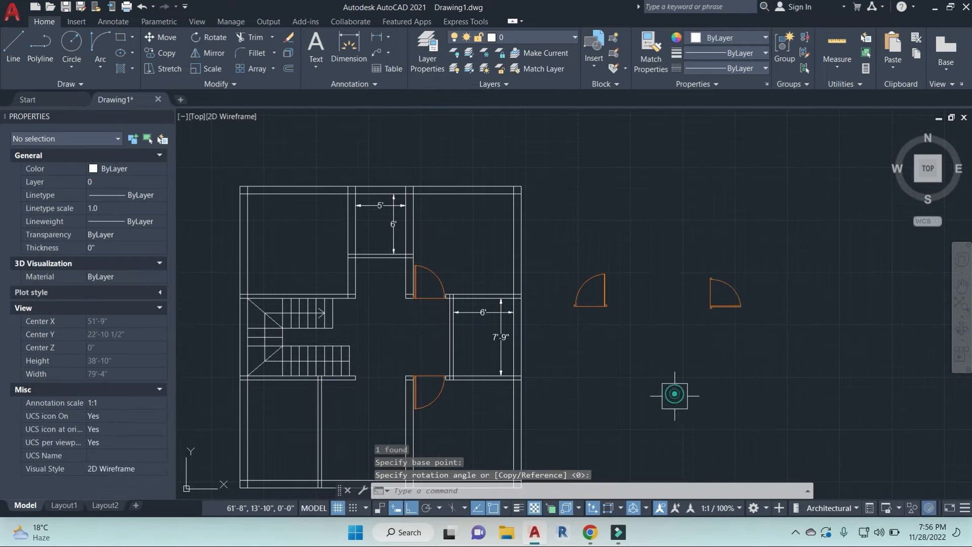
key(space)
key(Escape)
Step: Move the rotated 3' door by its lower left corner to the 6' room's lower left corner, on the left wall's outer line
click(720, 306)
scroll(716, 303, up, 5)
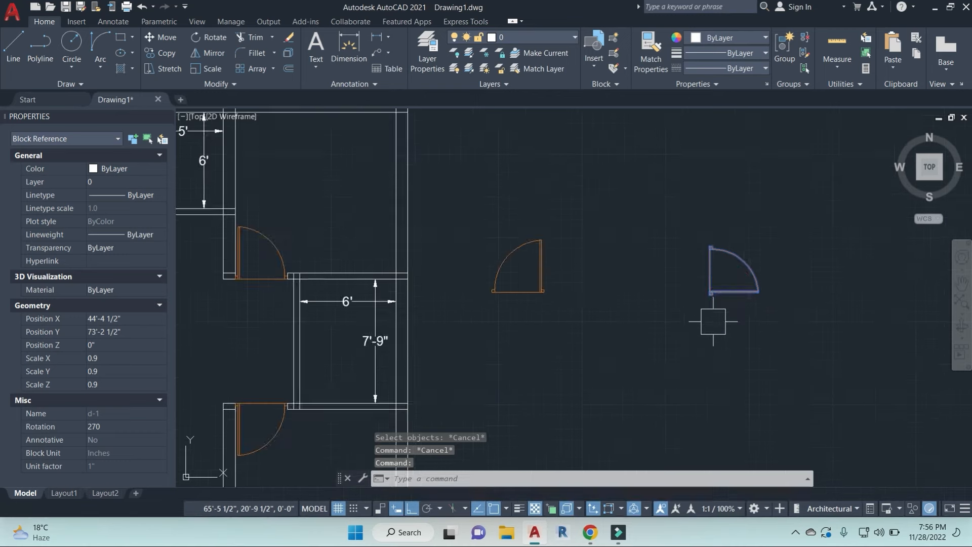
text(m)
key(Return)
click(703, 254)
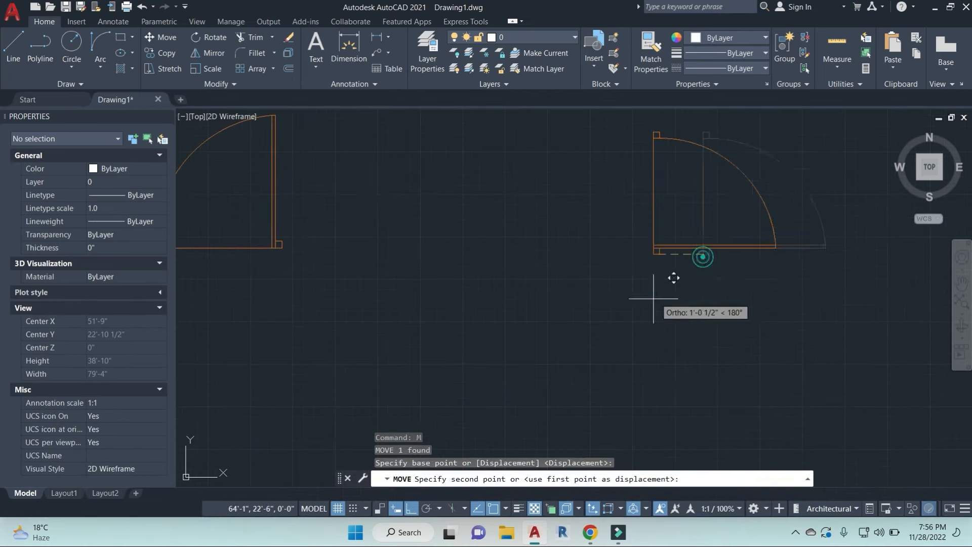
scroll(676, 283, down, 5)
scroll(689, 299, up, 7)
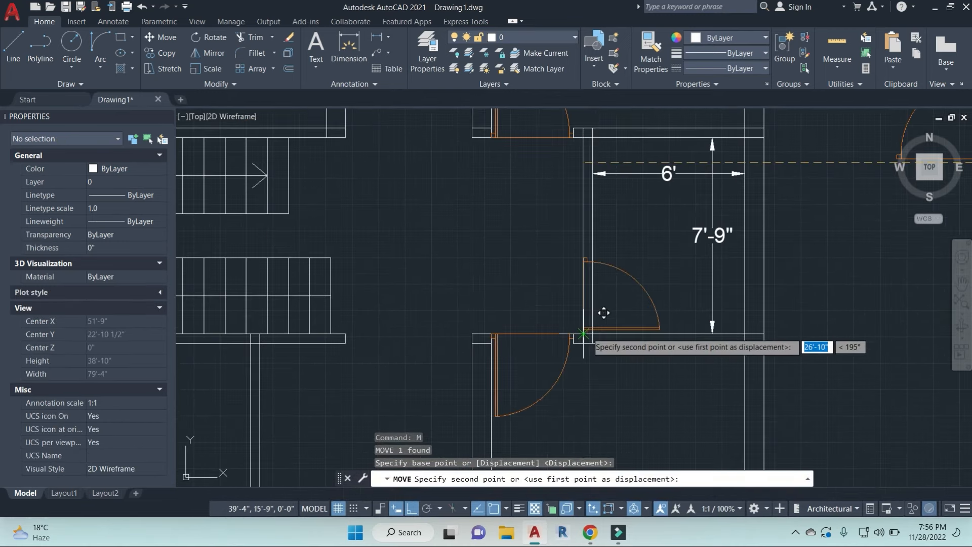
key(Escape)
key(Escape)
key(Escape)
Step: Draw a horizontal jamb line from the 3' door's upper jamb corner across to the wall's inner line
scroll(624, 286, up, 2)
text(l)
key(Return)
scroll(552, 240, up, 2)
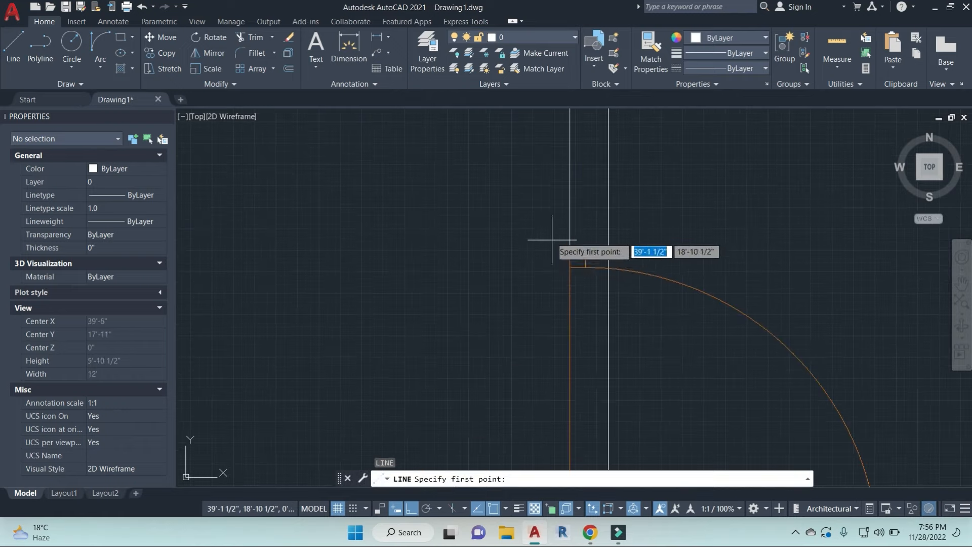
click(607, 251)
key(Escape)
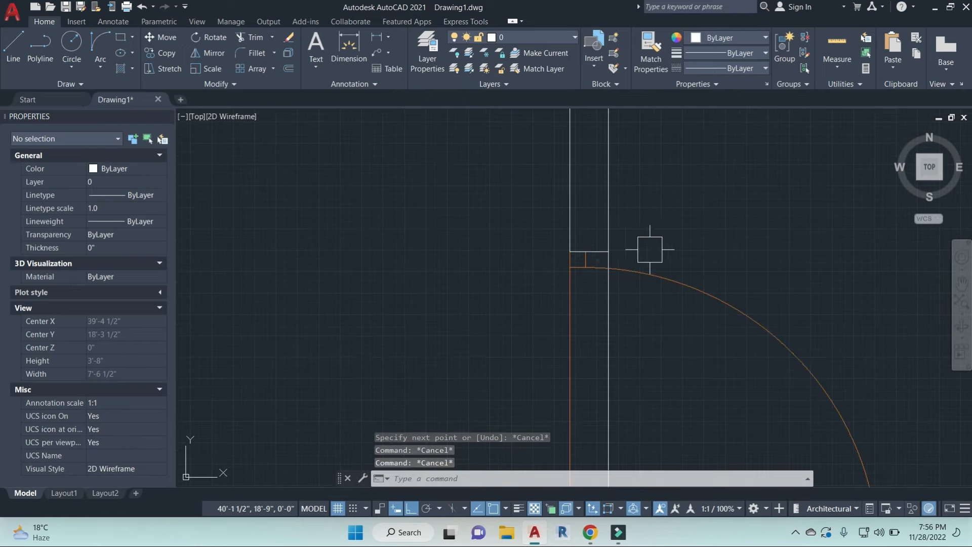
Step: Trim the 6' room's left wall lines across the 3' door opening, using the jamb line and the lower wall's upper line as cutting edges
text(tr)
key(Return)
click(585, 250)
scroll(657, 339, down, 2)
middle_drag(658, 339, 628, 319)
click(752, 347)
key(Return)
click(744, 288)
click(494, 274)
scroll(600, 274, down, 4)
key(Escape)
key(Escape)
key(Escape)
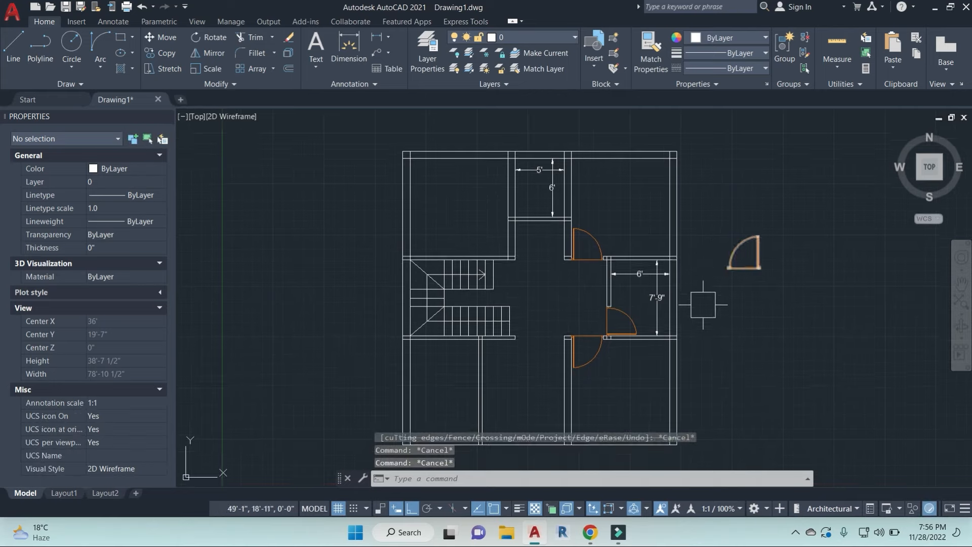
middle_drag(609, 234, 679, 246)
click(671, 247)
key(Escape)
key(Escape)
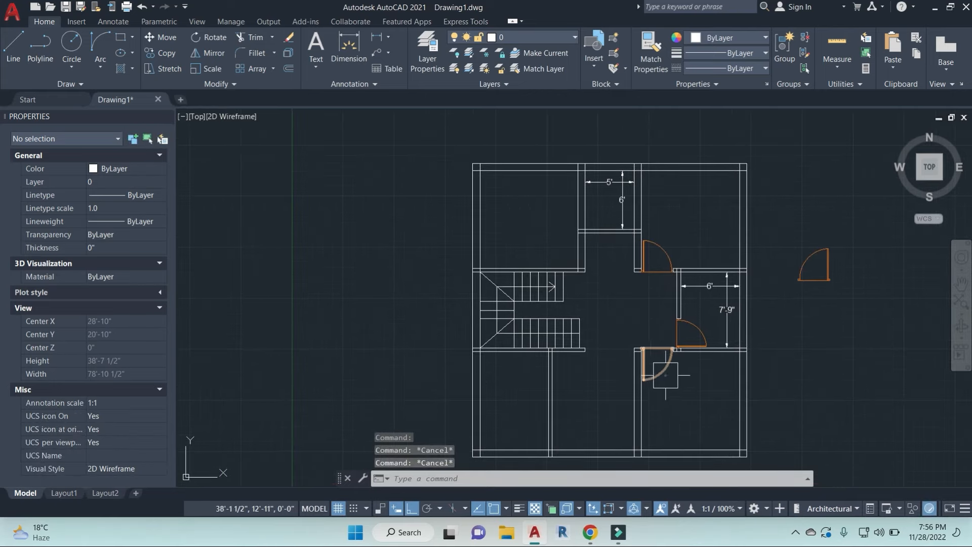
click(664, 375)
middle_drag(681, 389, 720, 356)
key(Escape)
scroll(740, 289, up, 2)
Step: Copy the door below the 6' room horizontally to the left, between the staircase wall's end and the vertical wall
click(680, 367)
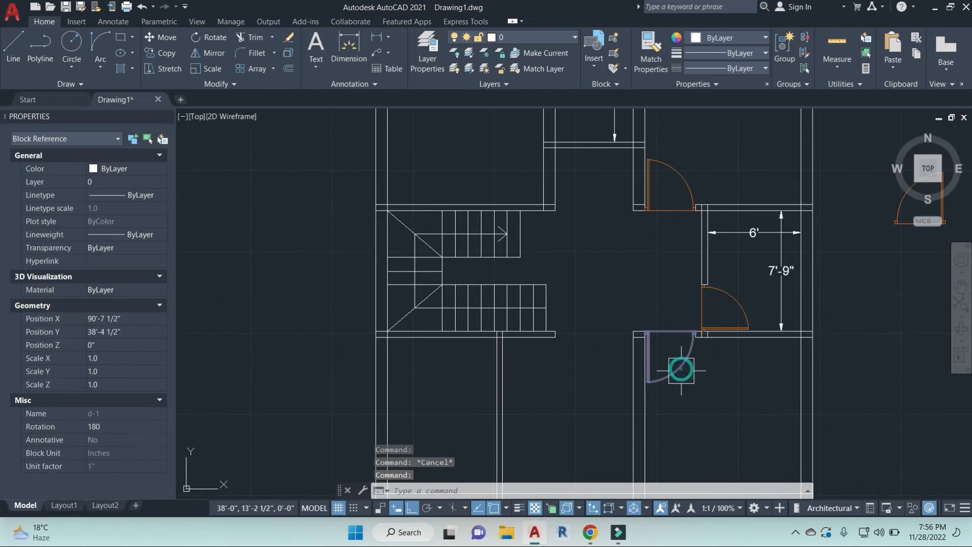
key(Return)
click(721, 383)
click(645, 388)
key(Escape)
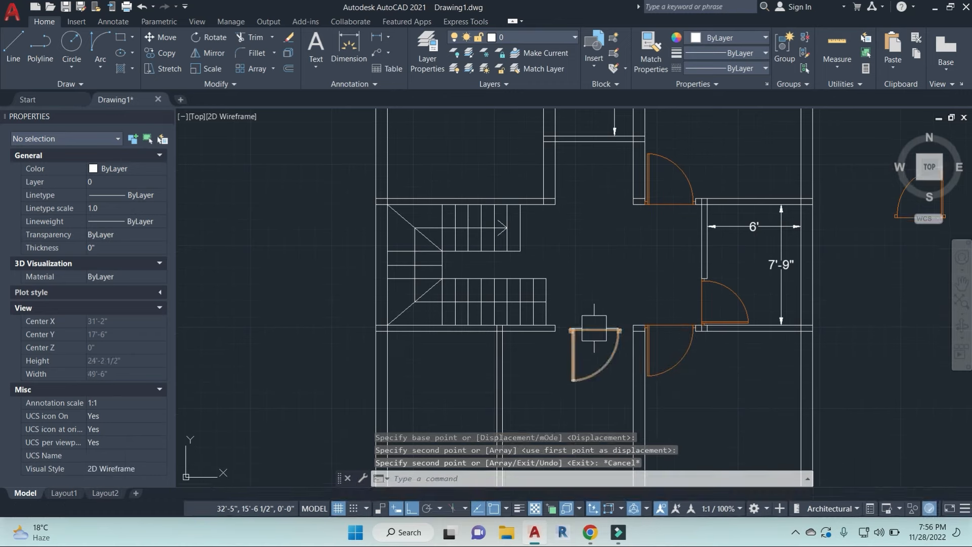
Step: Rotate the new door copy 90 degrees clockwise about its upper left jamb corner so its leaf extends to the left
click(594, 328)
middle_drag(618, 400, 633, 413)
text(ro)
key(Return)
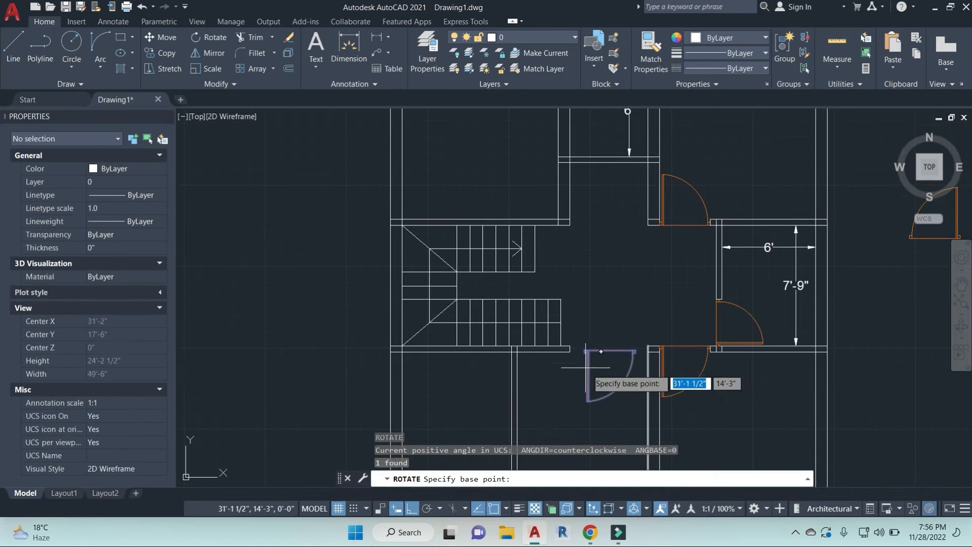
scroll(590, 367, up, 5)
click(582, 298)
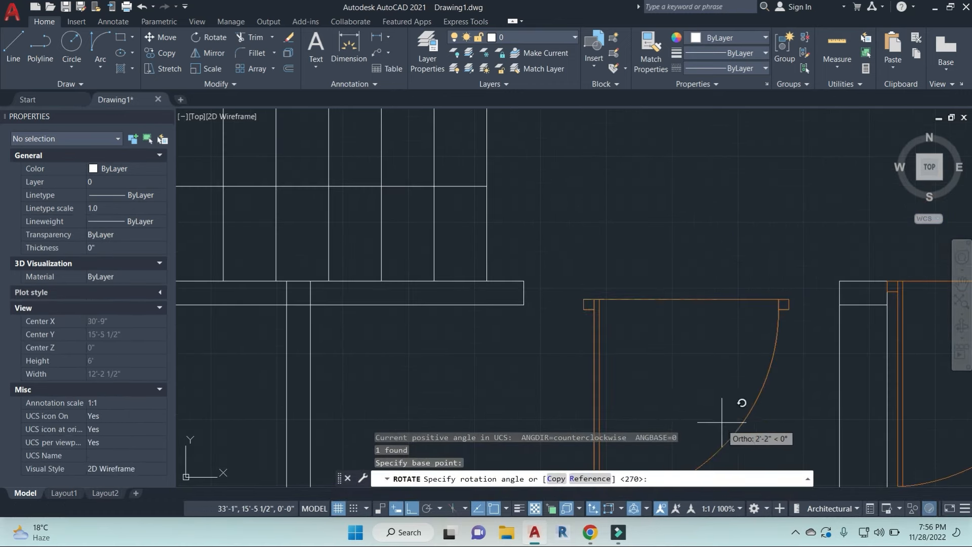
middle_drag(721, 422, 678, 260)
click(651, 389)
key(Return)
key(Escape)
key(Escape)
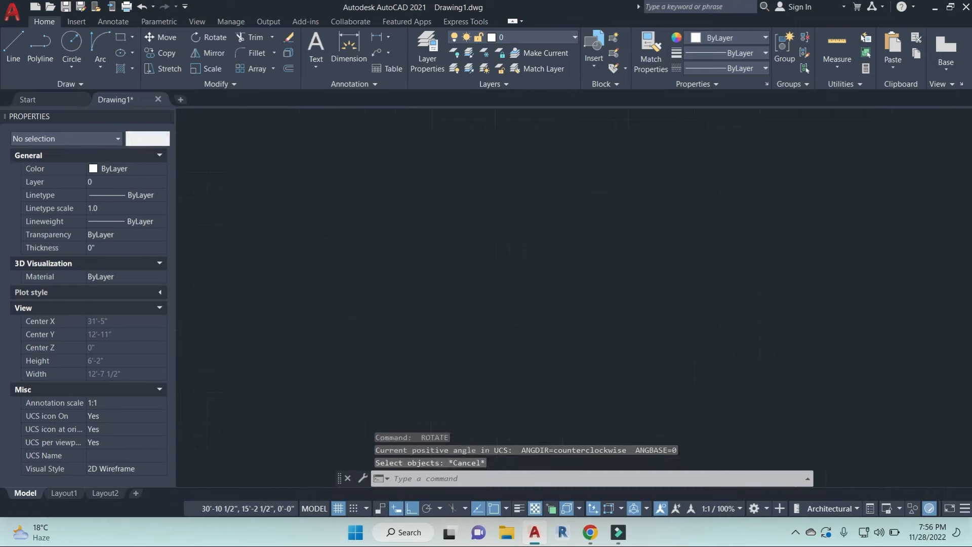
Step: Move the rotated door by its upper right corner to where the lower left room's partition meets the wall below the stairs
click(539, 158)
middle_drag(608, 213, 682, 293)
text(m)
key(Return)
click(615, 217)
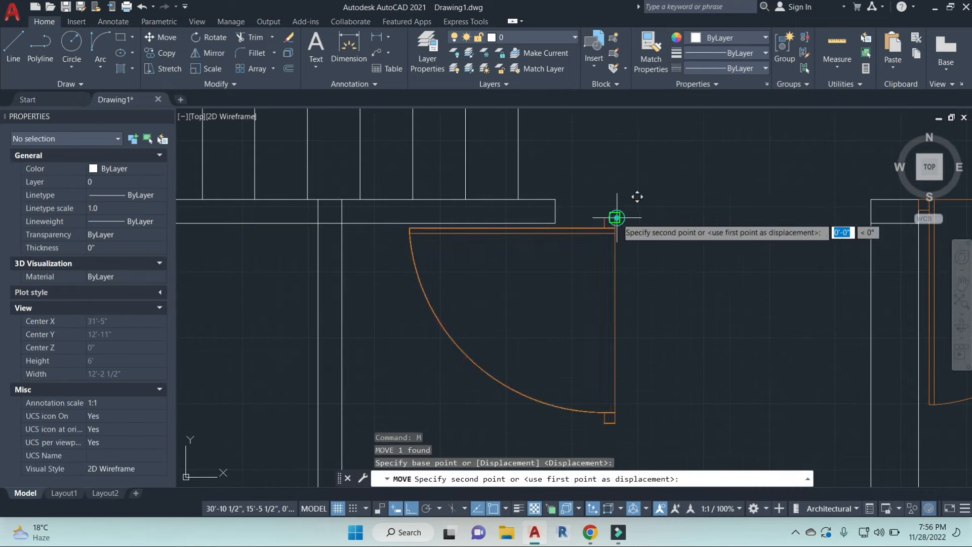
key(Escape)
scroll(413, 311, down, 3)
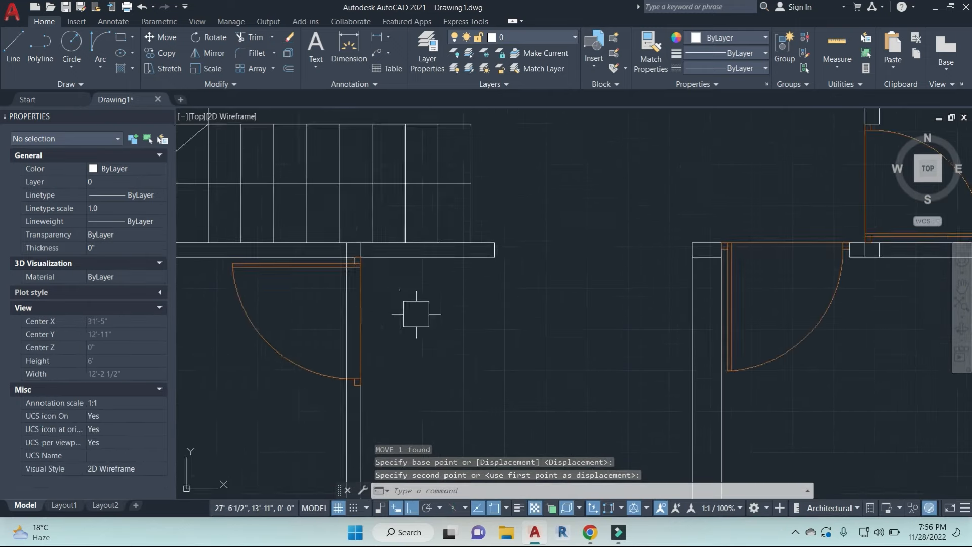
Step: Draw a horizontal jamb line from the placed door's lower right corner leftward across the partition wall
text(l)
key(Return)
scroll(608, 306, up, 2)
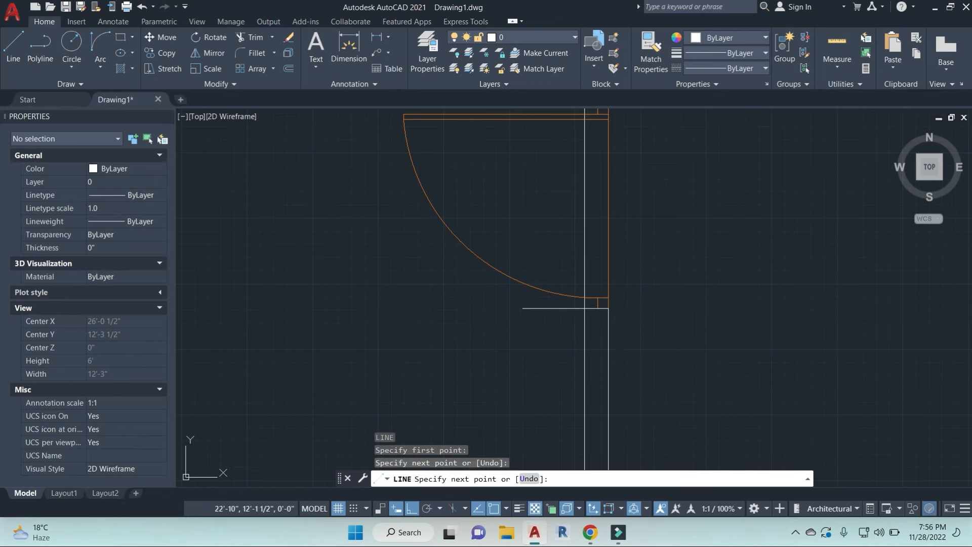
key(Escape)
Step: Trim the jamb line's overhang beyond the partition wall's left line
text(tr)
key(Return)
key(Return)
key(Escape)
key(Return)
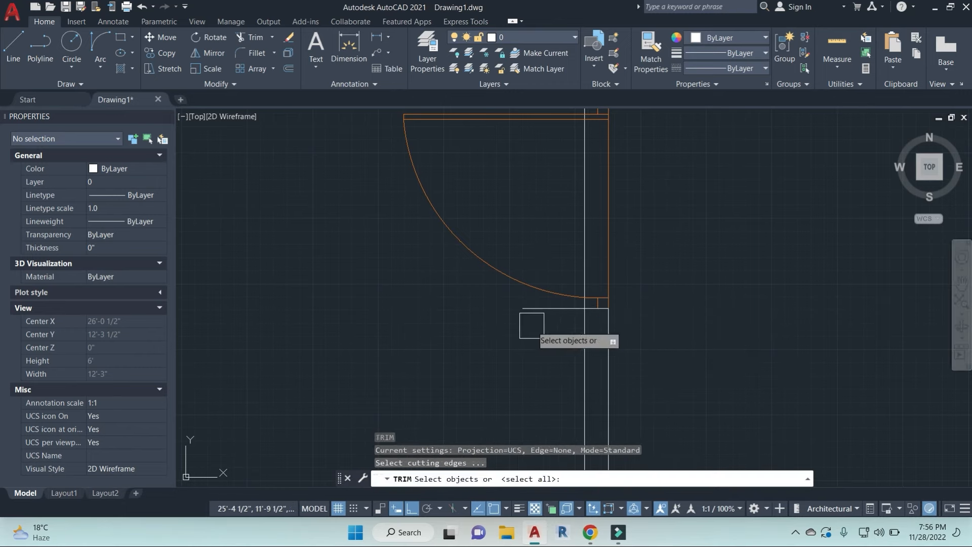
key(Return)
key(Escape)
Step: Trim the partition wall lines across the door opening, using the jamb line and the stair wall's lower line as cutting edges
key(Return)
click(597, 308)
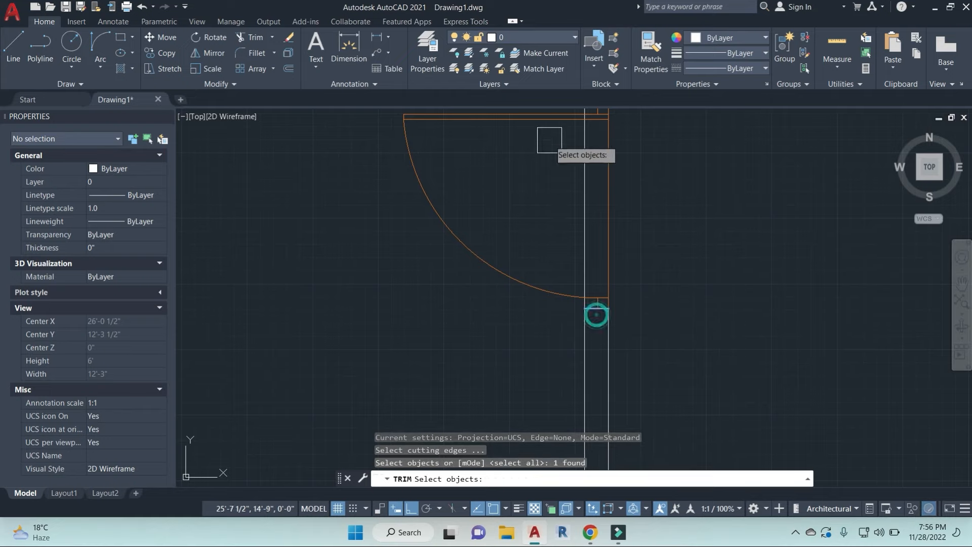
middle_drag(502, 194, 537, 266)
click(411, 180)
key(Return)
click(740, 265)
click(564, 229)
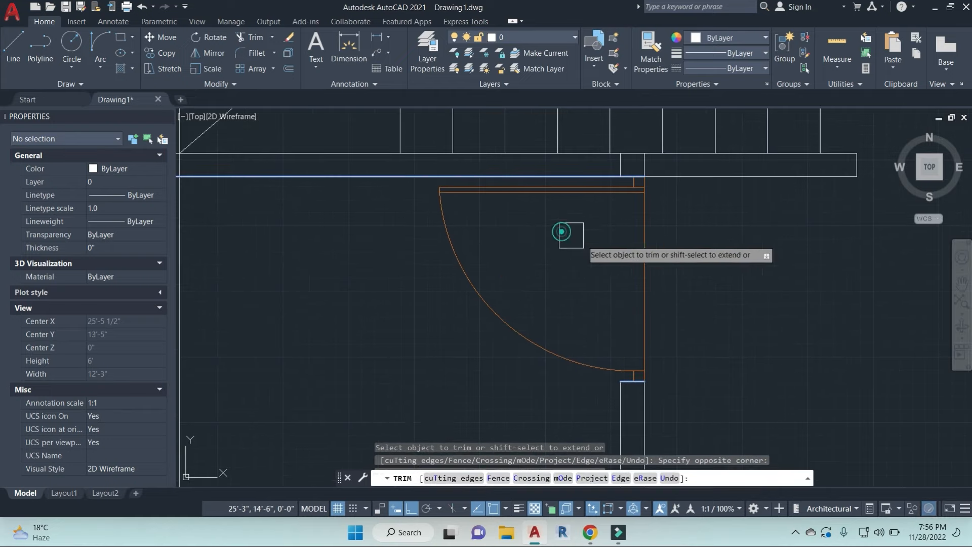
scroll(719, 298, down, 5)
middle_drag(719, 297, 633, 273)
scroll(633, 272, down, 4)
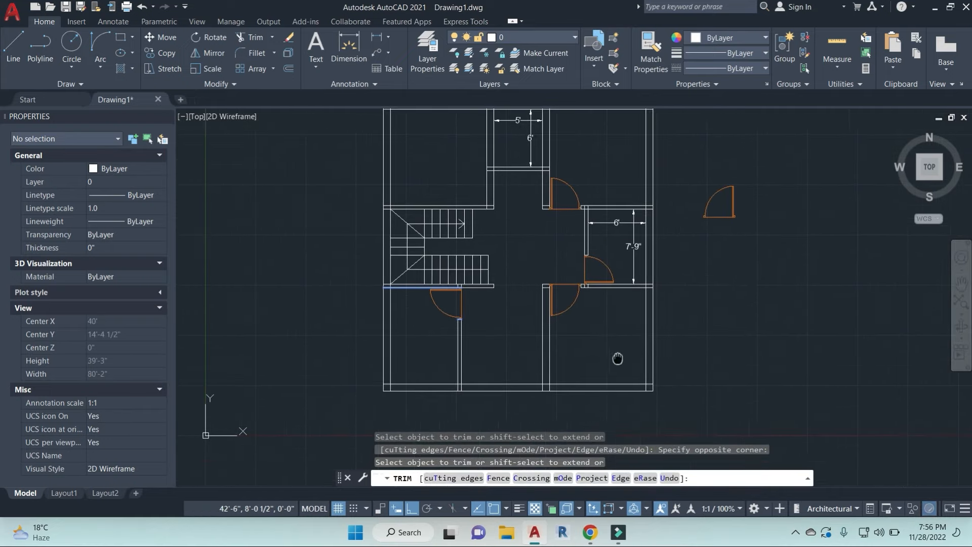
key(Escape)
Step: Copy the spare door by its lower right corner to where the bottom exterior wall's outer line meets the right partition of the central hall
click(711, 217)
text(co)
key(Return)
scroll(754, 233, up, 6)
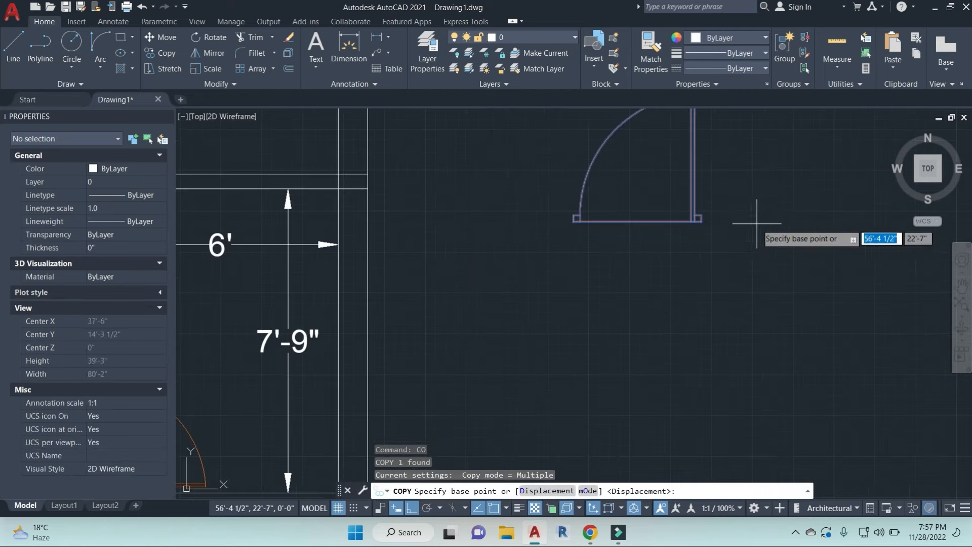
click(701, 221)
scroll(740, 245, down, 3)
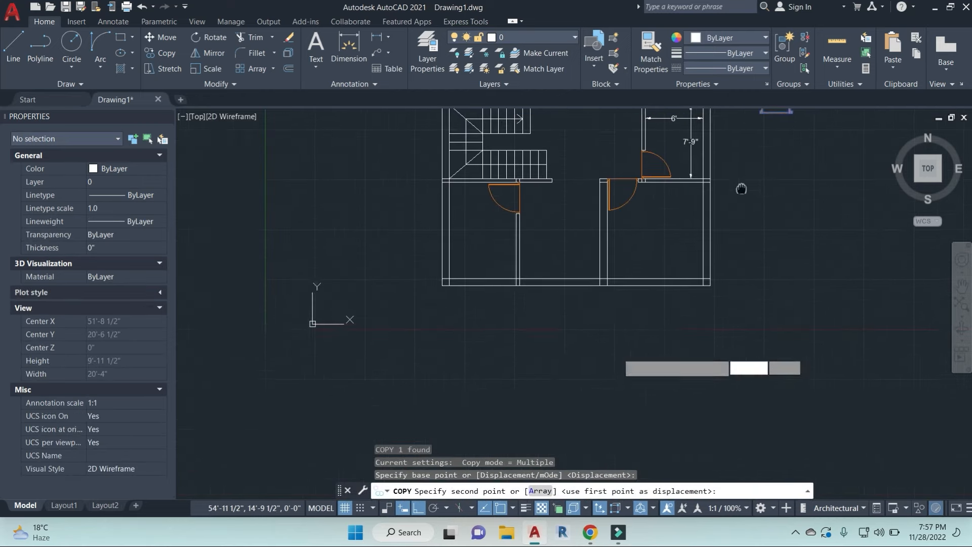
scroll(521, 275, up, 5)
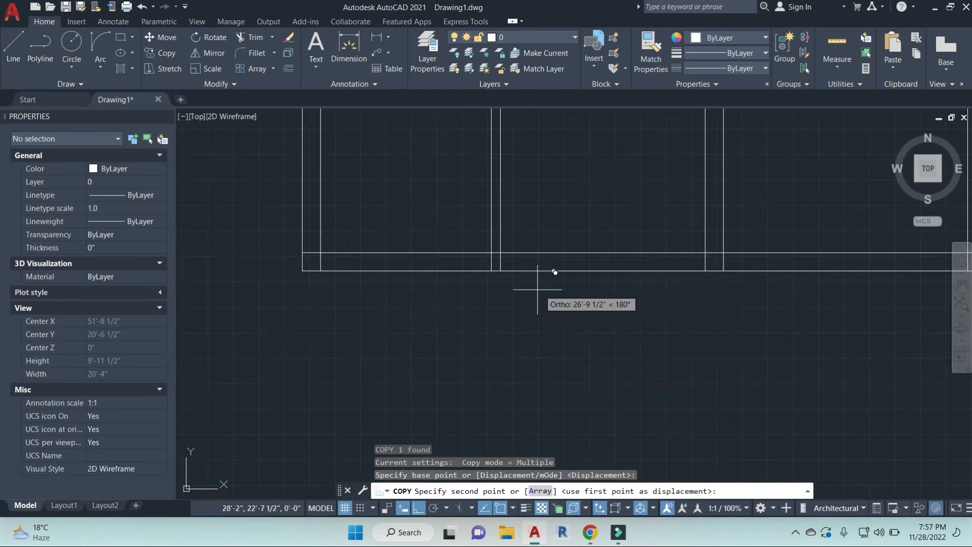
click(706, 267)
key(Escape)
key(Escape)
key(Escape)
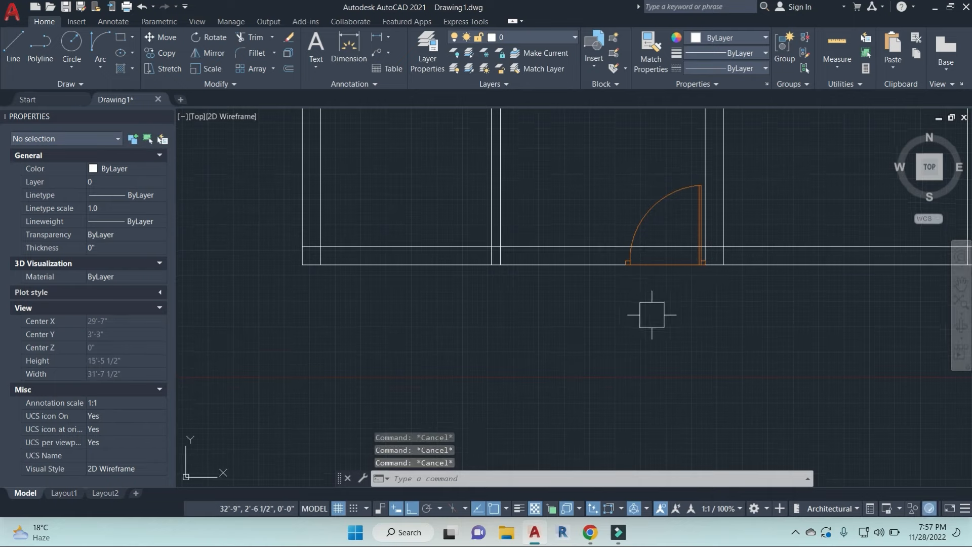
text(l)
key(Return)
scroll(631, 267, up, 5)
key(Escape)
key(Escape)
click(638, 201)
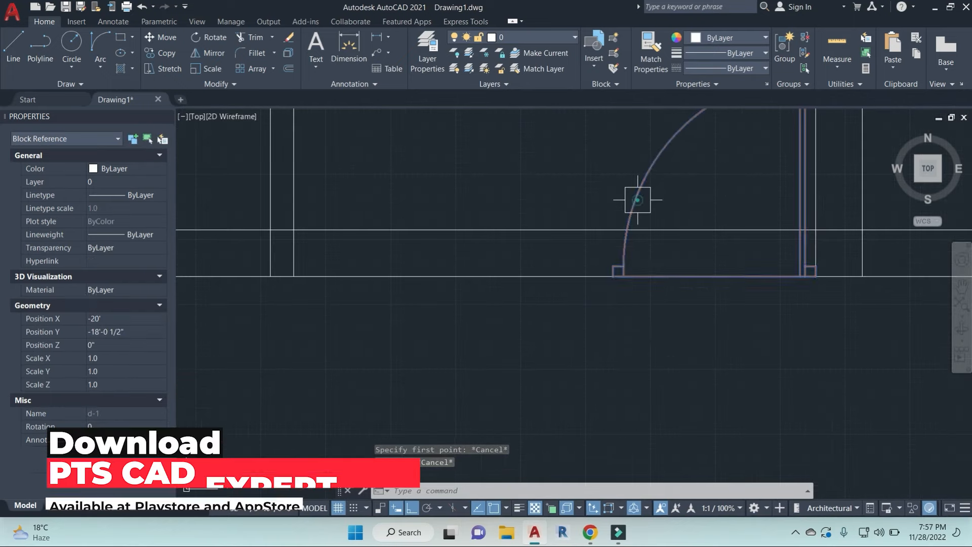
scroll(650, 224, down, 5)
middle_drag(679, 271, 705, 316)
key(Escape)
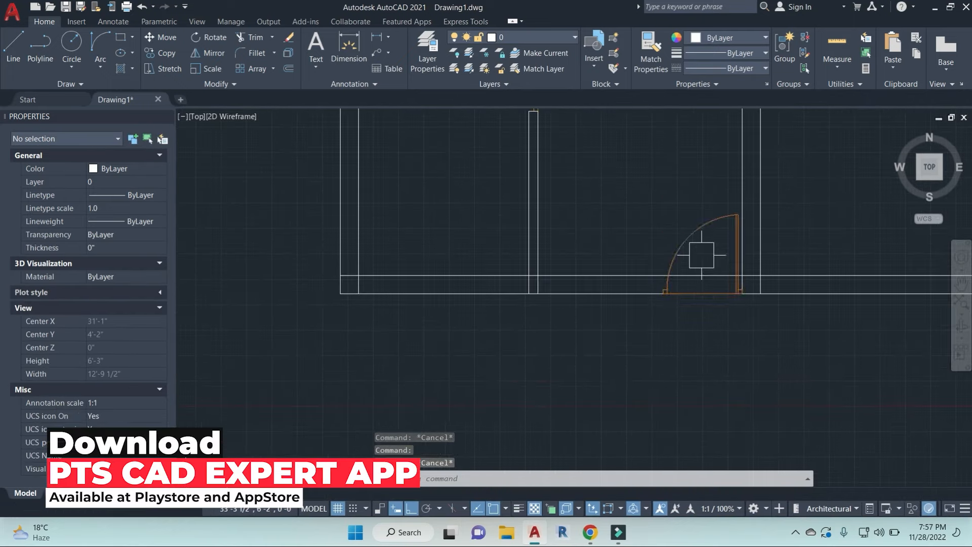
Step: Scale the entrance door from its lower right corner by reference, using its full width as reference and 3'6" as the new length
click(696, 232)
text(sc)
key(Return)
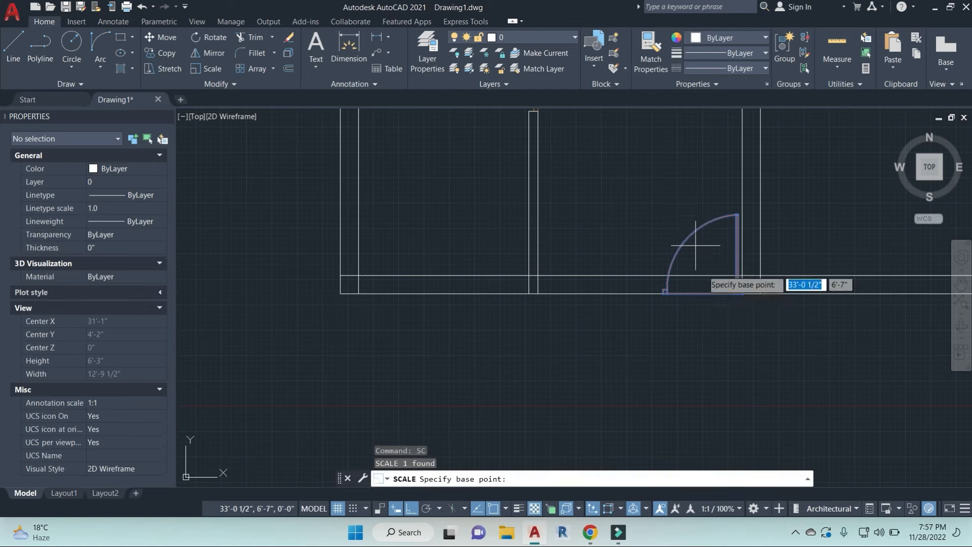
scroll(739, 304, up, 6)
click(764, 231)
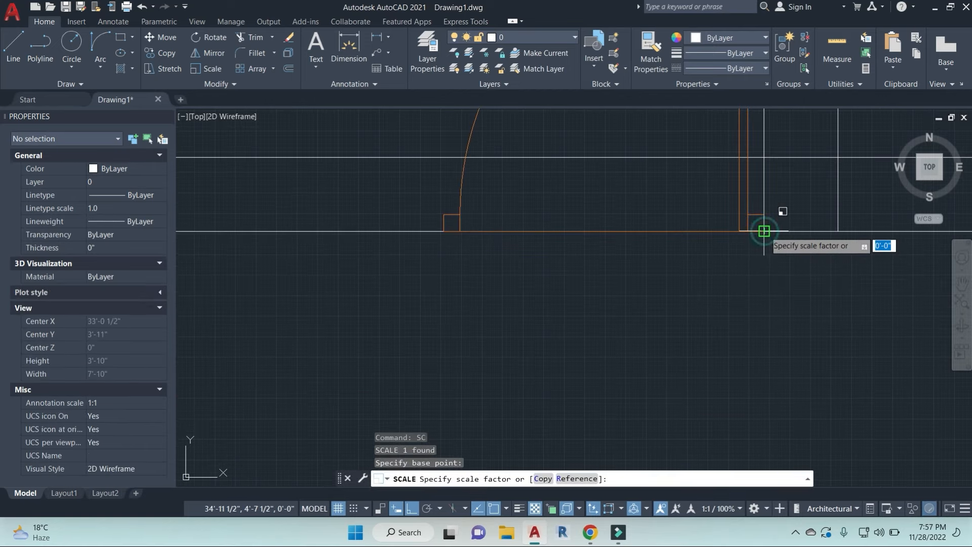
text(r)
key(Return)
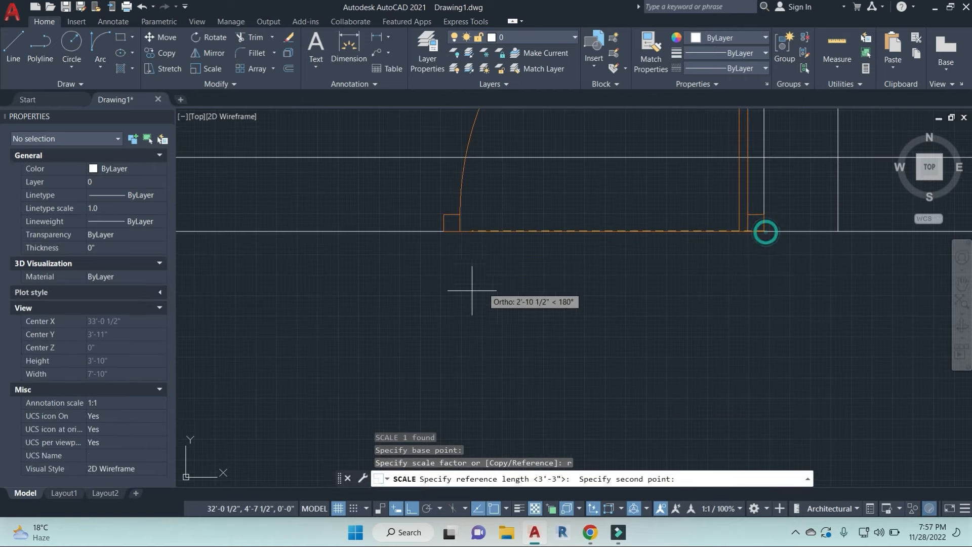
click(444, 231)
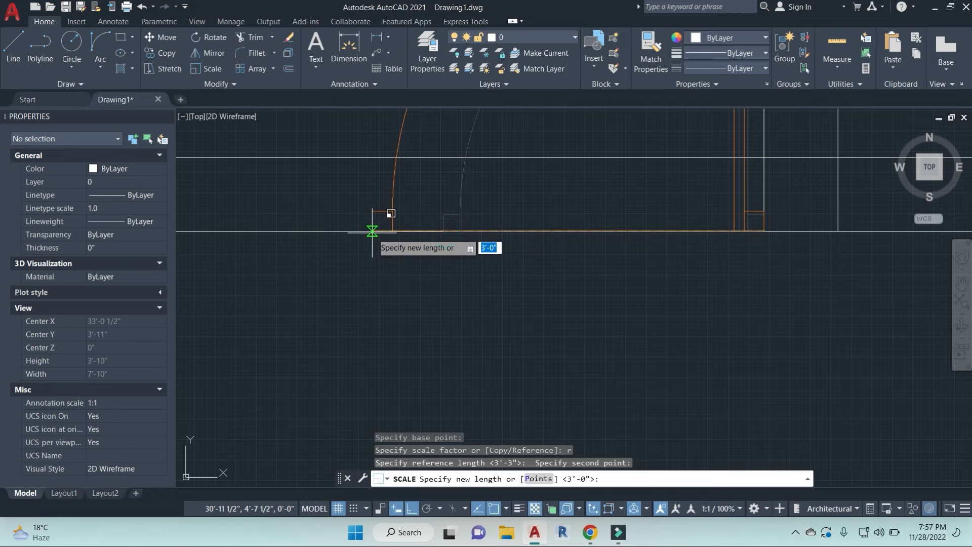
text(3'6)
key(Return)
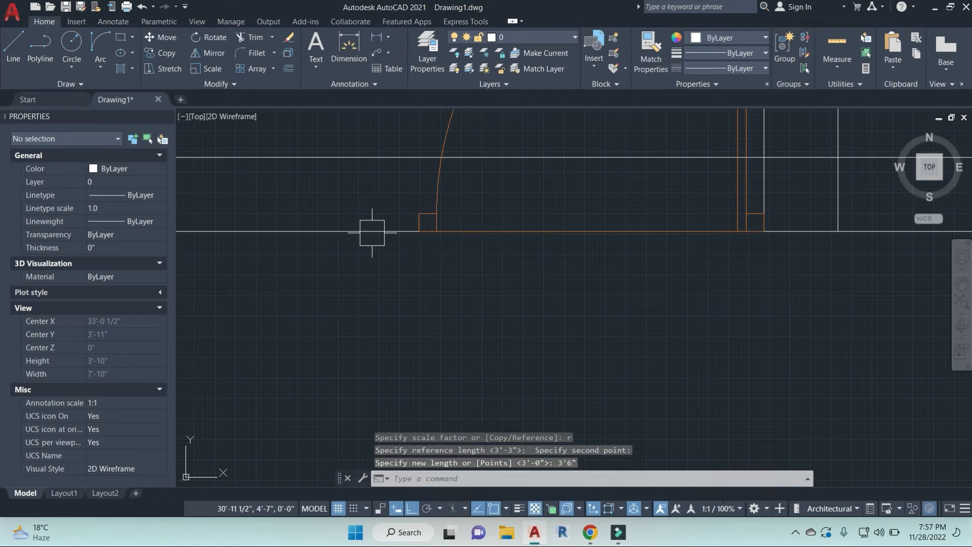
key(Escape)
key(Escape)
key(Escape)
Step: Draw a vertical jamb line from the entrance door's lower left corner up across the bottom exterior wall
scroll(466, 257, down, 2)
text(l)
key(Return)
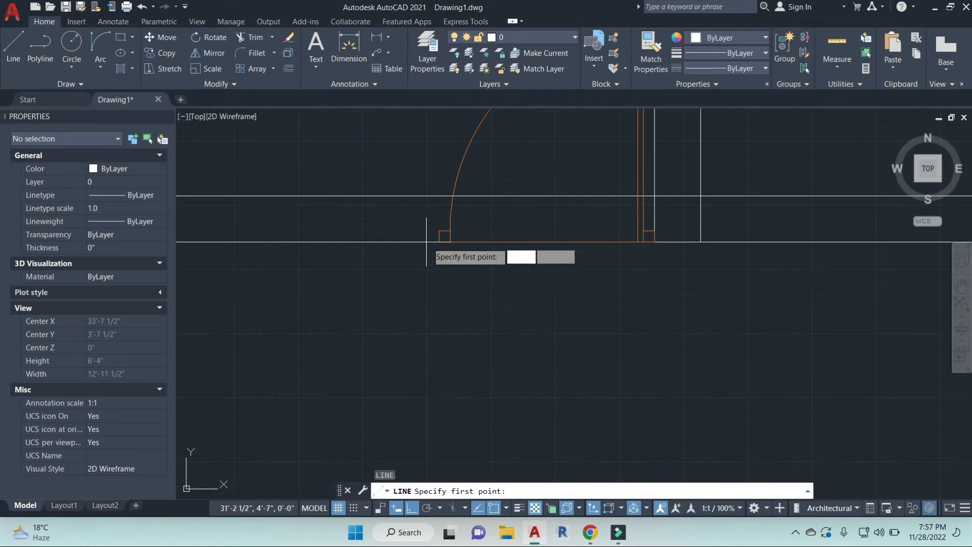
click(439, 242)
click(440, 196)
key(Escape)
key(Escape)
key(Escape)
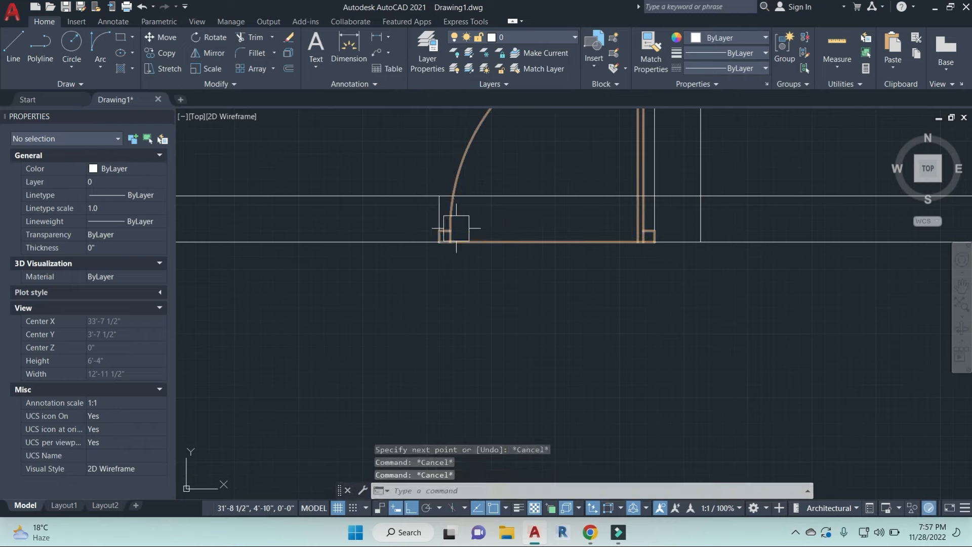
Step: Trim the bottom exterior wall lines across the entrance opening, using the jamb line and the adjoining partition's left line as cutting edges
text(tr)
key(Return)
click(437, 210)
click(664, 168)
key(Return)
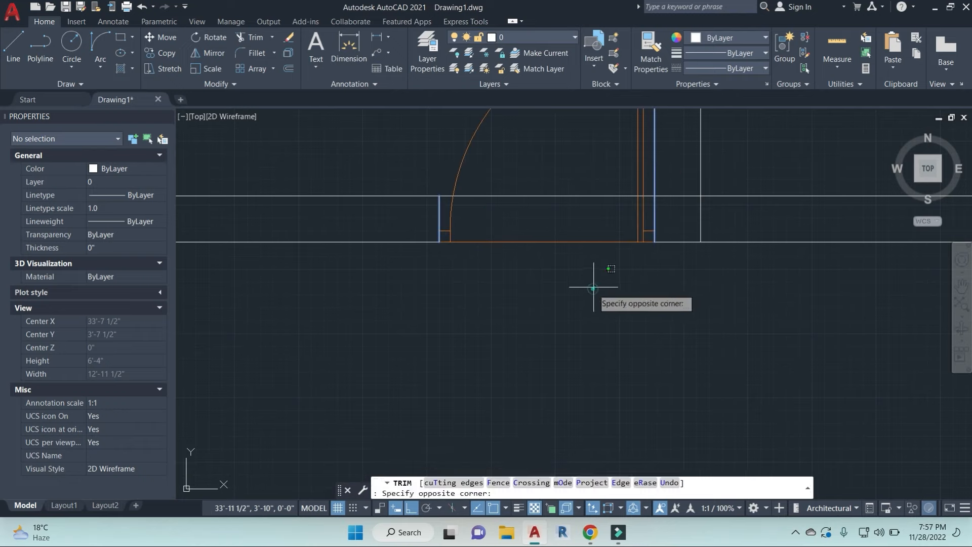
scroll(538, 152, down, 5)
key(Escape)
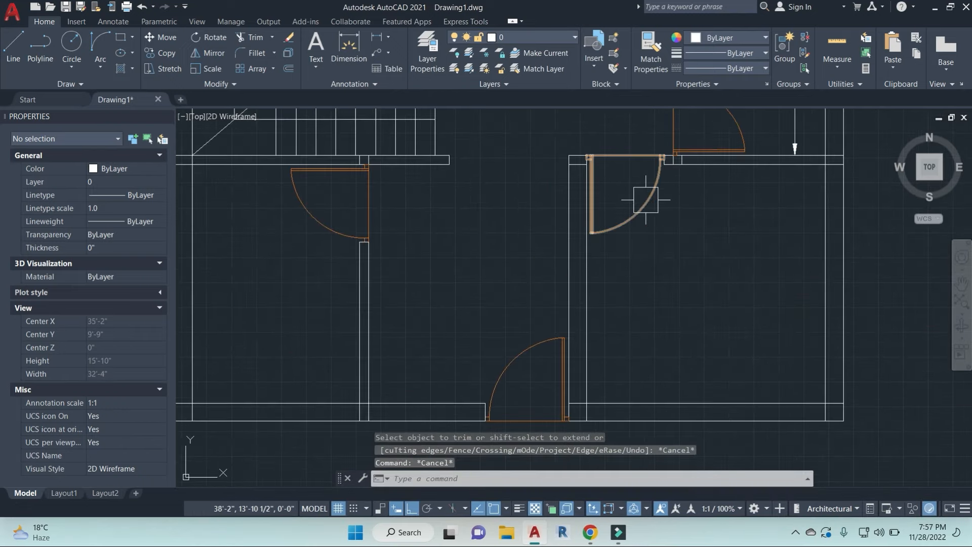
Step: Examine the doors placed so far and the remaining walls that still need door openings
middle_drag(694, 202, 673, 273)
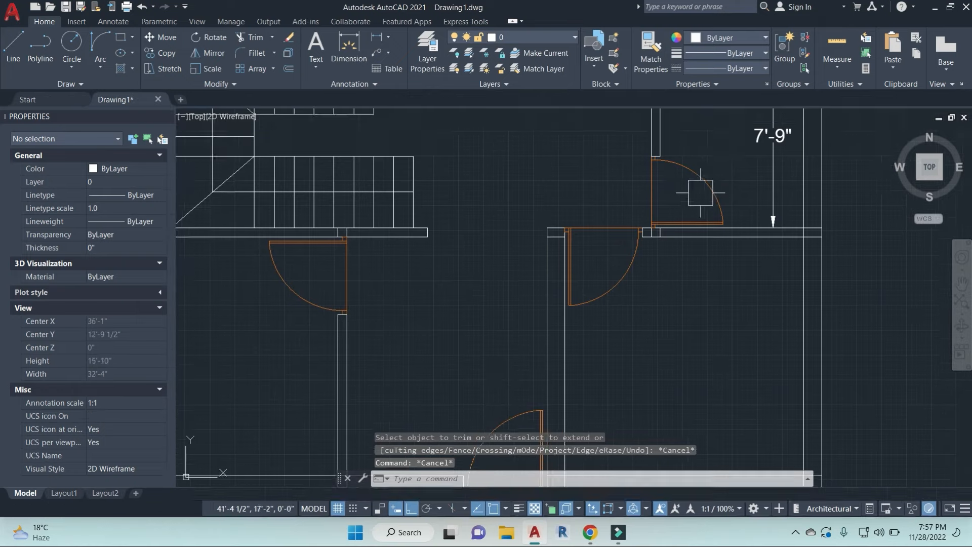
scroll(700, 192, down, 3)
middle_drag(678, 211, 601, 273)
middle_drag(535, 402, 508, 311)
scroll(571, 227, up, 1)
middle_drag(640, 202, 640, 271)
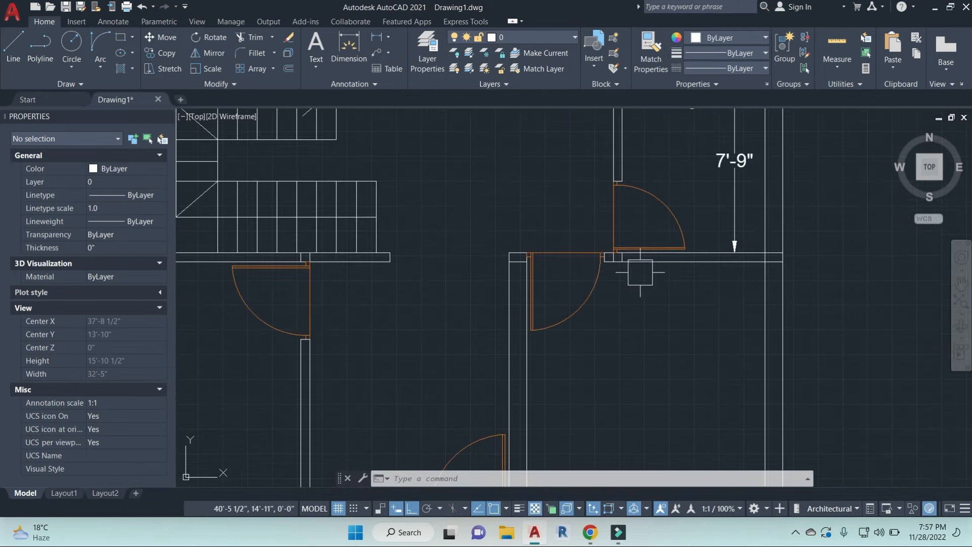
scroll(671, 230, down, 2)
middle_drag(700, 291, 655, 321)
key(Escape)
key(Escape)
middle_drag(518, 227, 528, 263)
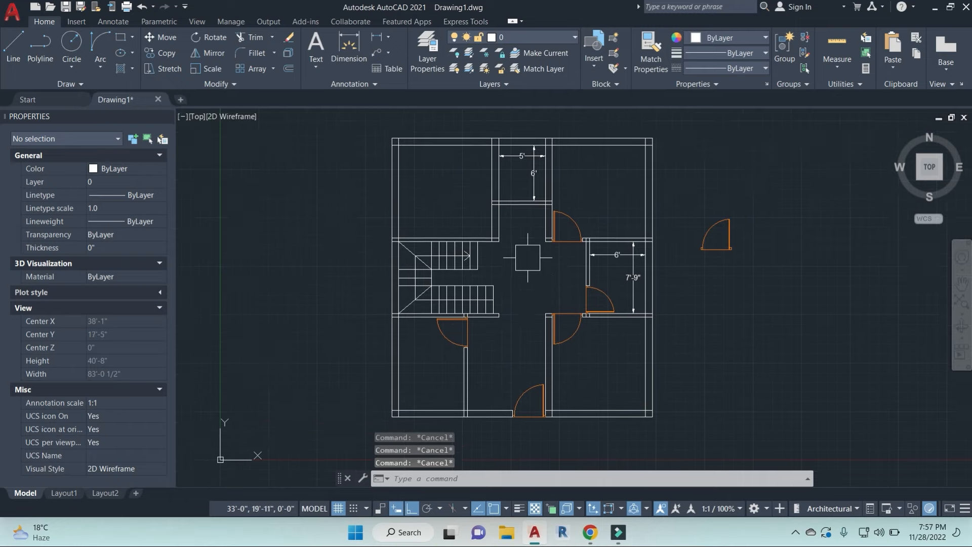
Step: Copy the upper right room's door horizontally leftward into the passage below the 5' by 6' room
scroll(560, 239, up, 3)
click(586, 189)
text(co)
key(Return)
click(547, 333)
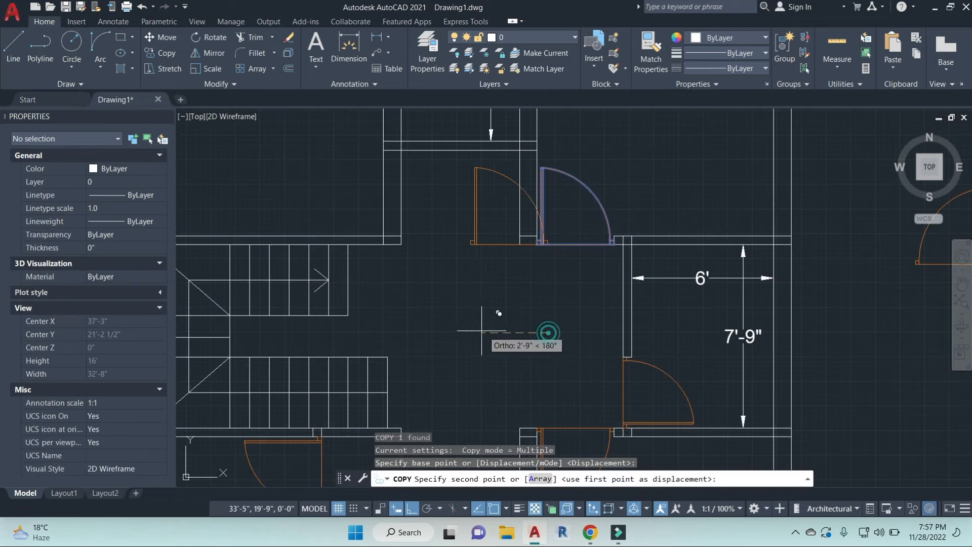
click(441, 333)
key(Escape)
key(Escape)
Step: Rotate the copied door 90° counterclockwise about its lower right corner
click(473, 184)
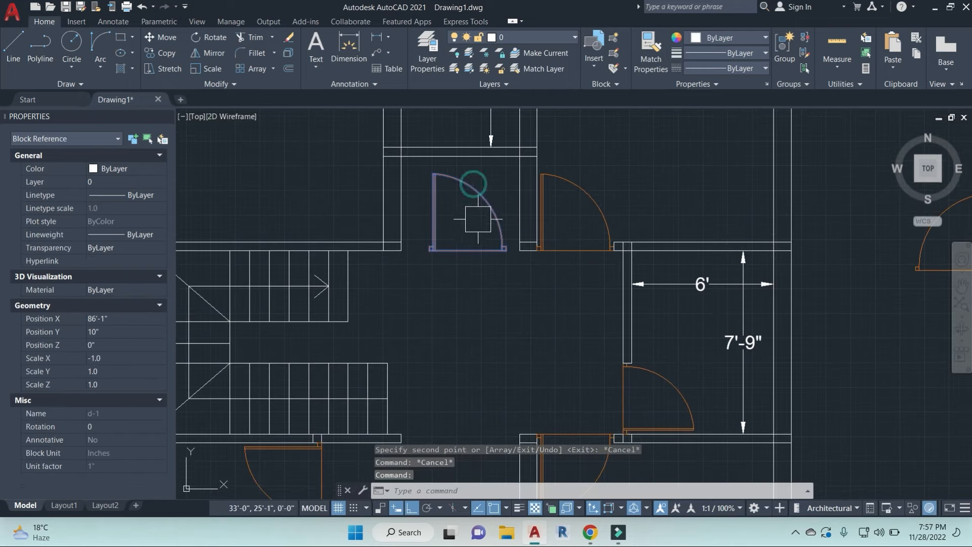
text(ro)
key(Return)
scroll(498, 245, up, 4)
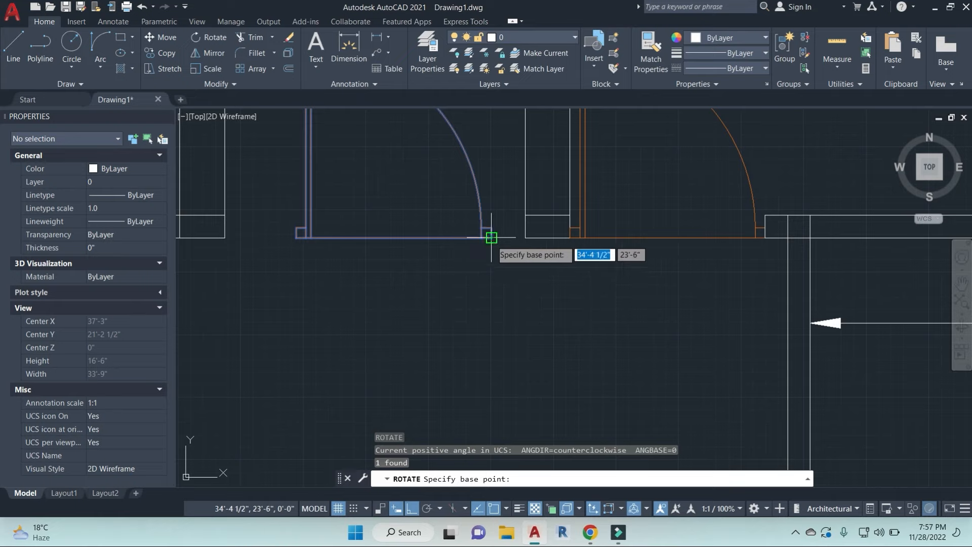
click(491, 238)
click(519, 147)
key(Return)
click(479, 252)
key(Escape)
key(Escape)
Step: Move the rotated door by its lower right corner to the hall-side end of the upper left room's bottom wall, on the wall's upper line
click(488, 281)
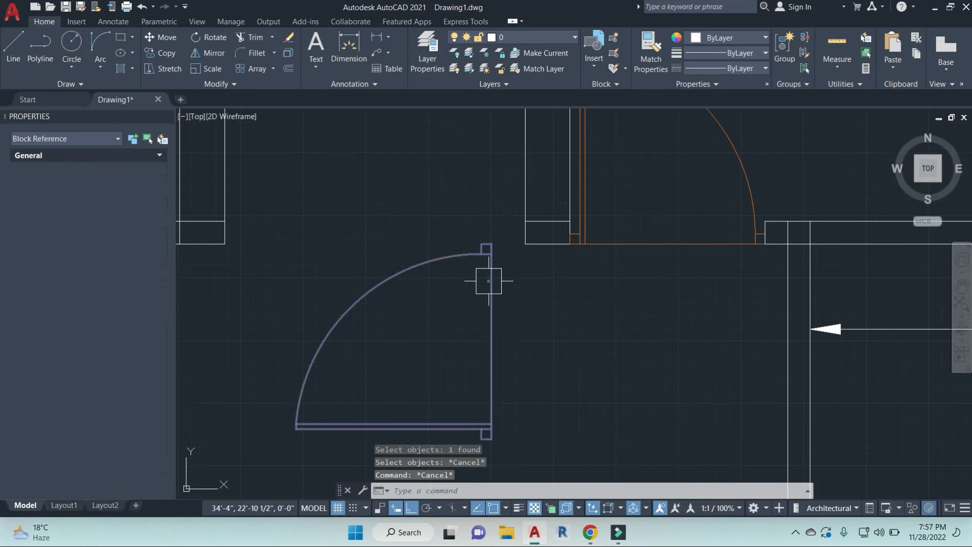
text(m)
key(Return)
click(491, 439)
middle_drag(339, 342, 599, 313)
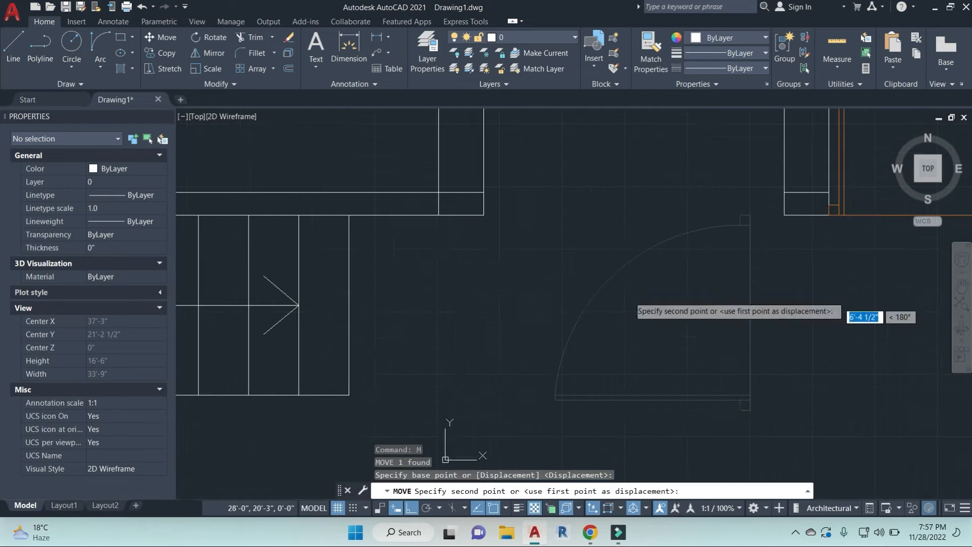
click(482, 189)
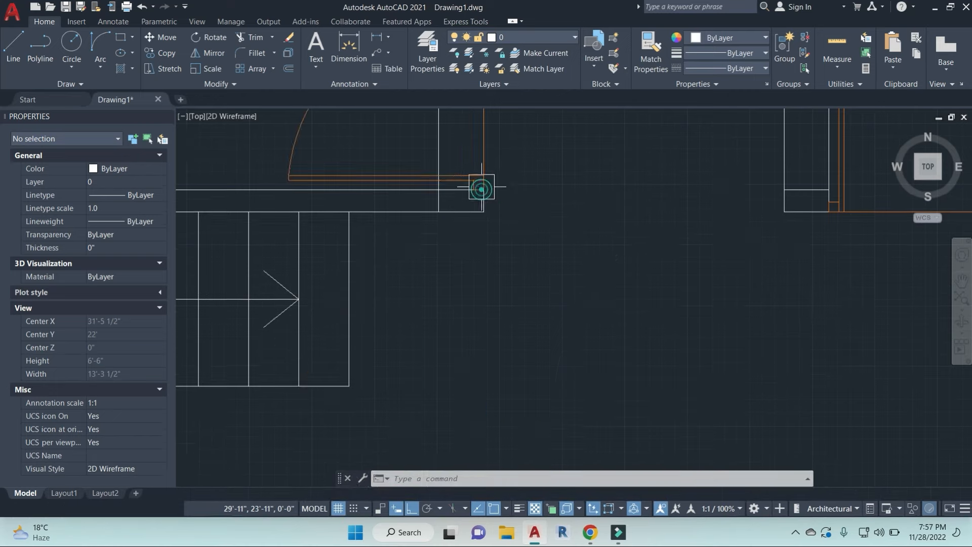
Step: Draw a horizontal jamb line from the upper left room door's upper right corner leftward across the partition wall
middle_drag(536, 186, 616, 379)
key(Escape)
key(Escape)
text(l)
key(Return)
scroll(566, 179, up, 4)
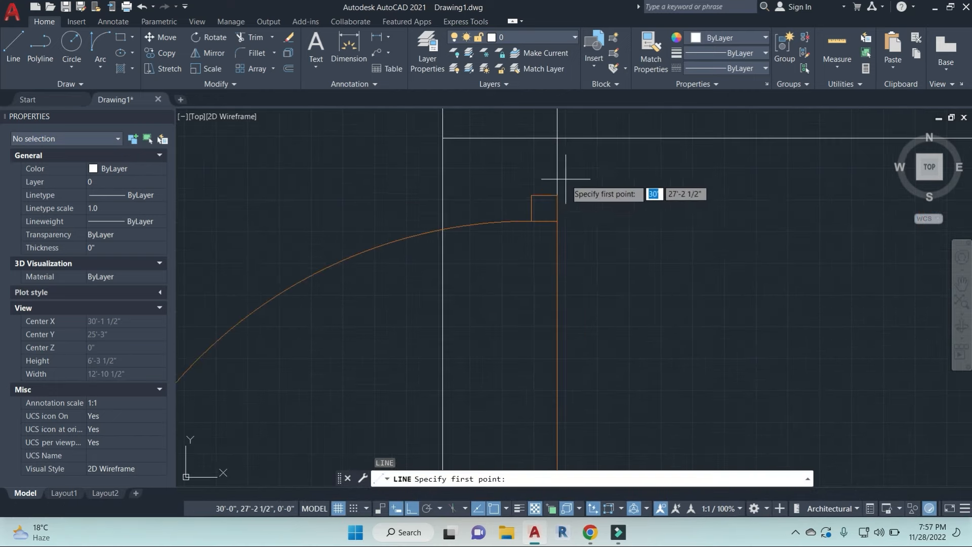
click(558, 195)
click(303, 205)
key(Escape)
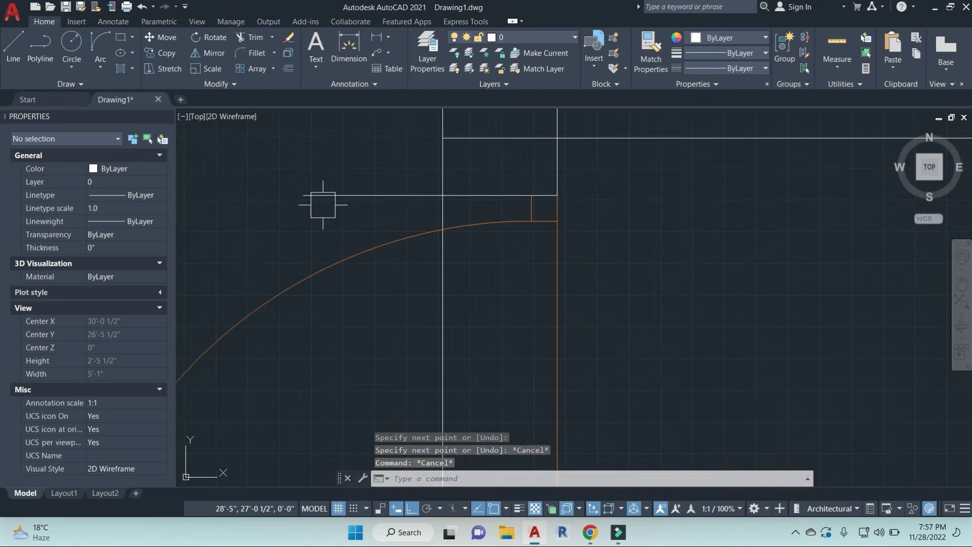
Step: Trim the jamb line's overhang and the partition wall lines across the upper left room's door opening
text(tr)
key(Return)
click(475, 199)
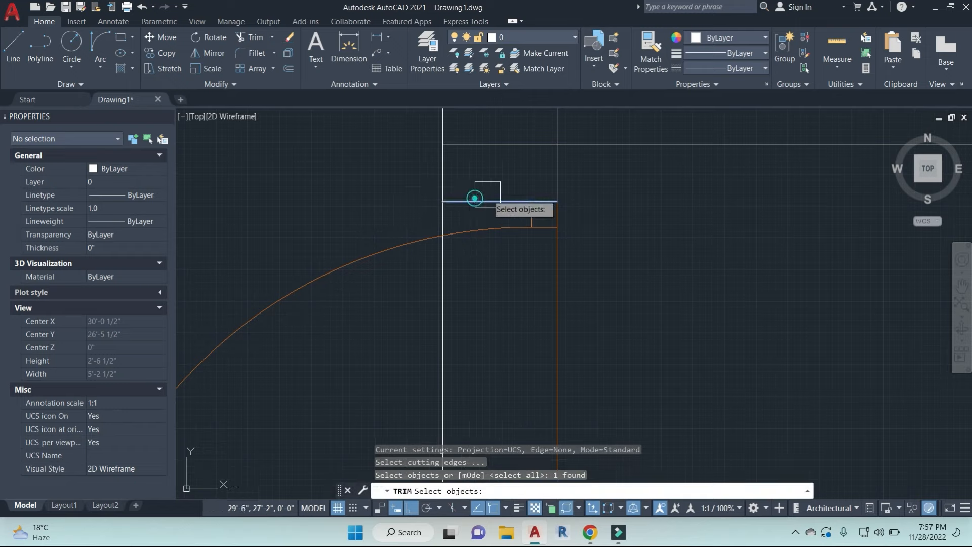
scroll(531, 217, down, 4)
click(449, 365)
key(Return)
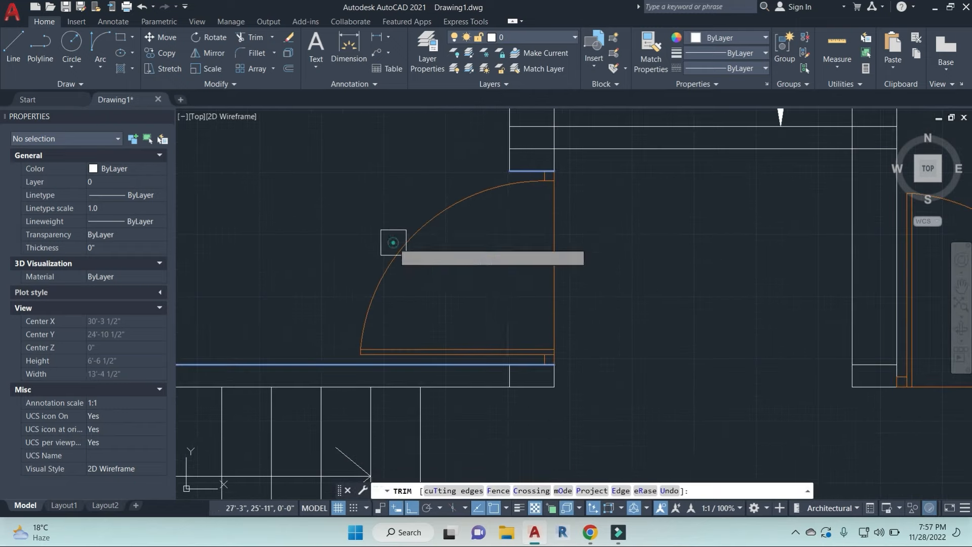
scroll(393, 242, down, 4)
middle_drag(620, 267, 509, 261)
key(Escape)
Step: Review the whole floor plan to check which room still lacks a door
scroll(476, 251, up, 2)
scroll(485, 253, down, 2)
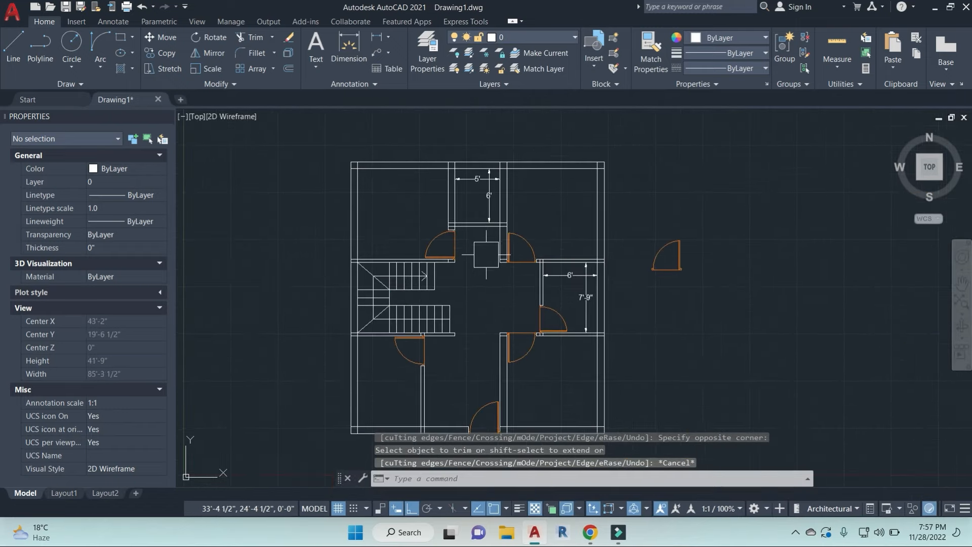
middle_drag(528, 316, 557, 265)
middle_drag(646, 285, 679, 306)
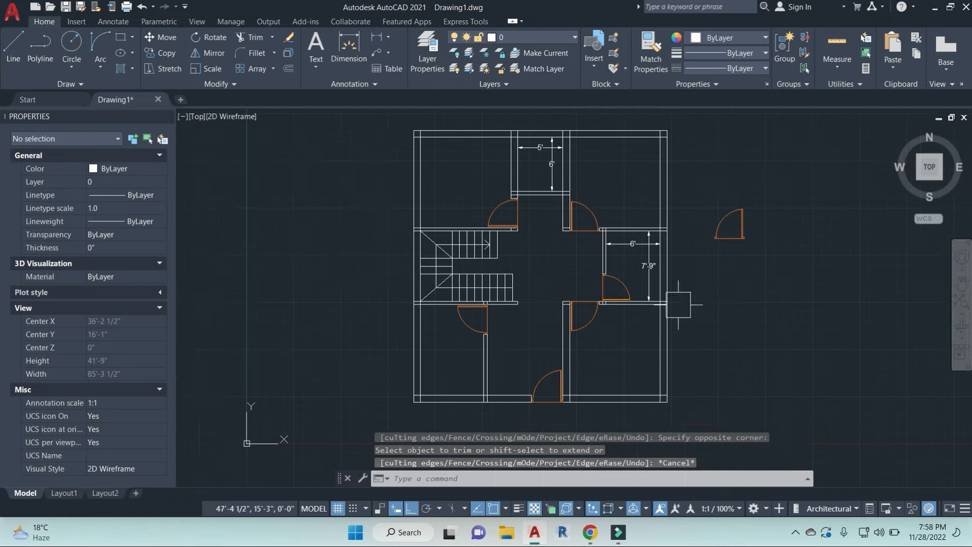
middle_drag(730, 288, 772, 298)
key(Escape)
key(Escape)
key(Escape)
Step: Copy the spare door by its lower right corner to where the 5' by 6' room's lower wall line meets its right partition
scroll(780, 241, up, 2)
scroll(792, 236, up, 2)
click(791, 235)
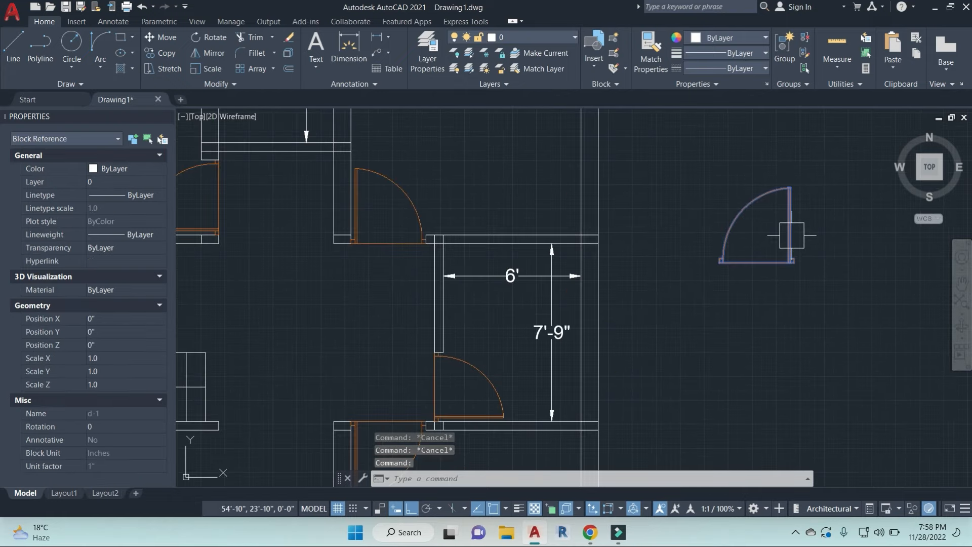
text(co)
key(Return)
scroll(805, 261, up, 4)
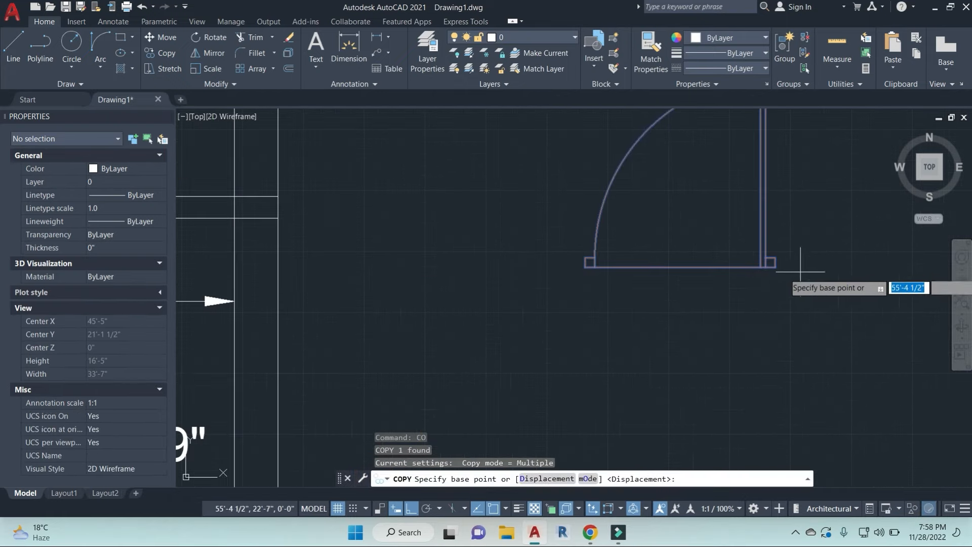
click(775, 267)
scroll(775, 266, down, 5)
scroll(706, 228, up, 5)
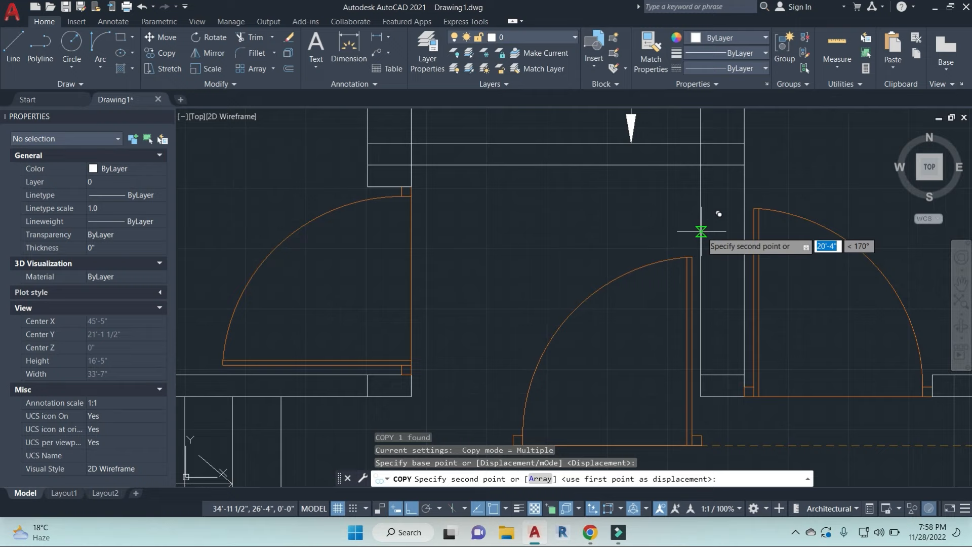
click(700, 172)
scroll(636, 217, up, 3)
key(Escape)
key(Escape)
key(Escape)
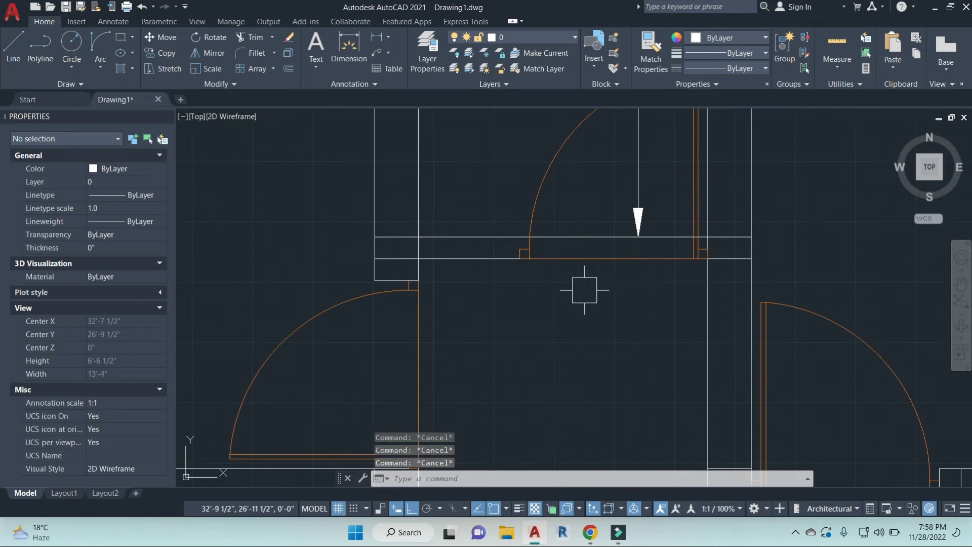
Step: Draw a vertical jamb line at the new door's left edge across the 5' by 6' room's bottom wall
text(l)
key(Return)
click(519, 237)
key(Escape)
key(Escape)
key(Escape)
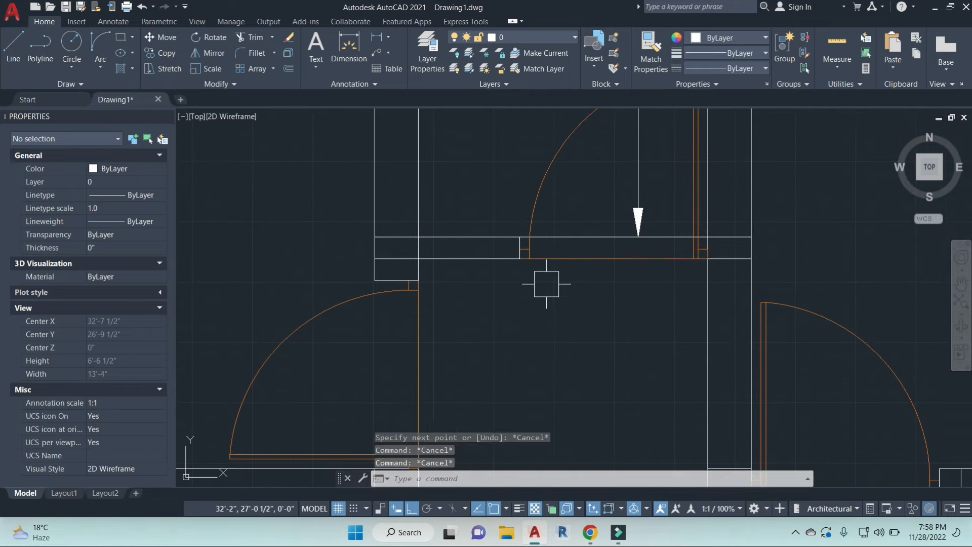
Step: Trim the jamb line's overhang and the bottom wall lines across the 5' by 6' room's door opening
text(tr)
key(Return)
scroll(521, 248, up, 4)
click(517, 237)
scroll(521, 237, down, 5)
mouse_move(617, 250)
middle_down()
mouse_move(703, 314)
mouse_move(649, 318)
mouse_move(611, 264)
middle_up()
click(672, 174)
key(Return)
click(585, 300)
click(570, 253)
click(572, 261)
scroll(609, 300, down, 4)
key(Escape)
key(Escape)
key(Escape)
Step: Erase the spare door standing outside the right side of the floor plan
click(752, 381)
text(e)
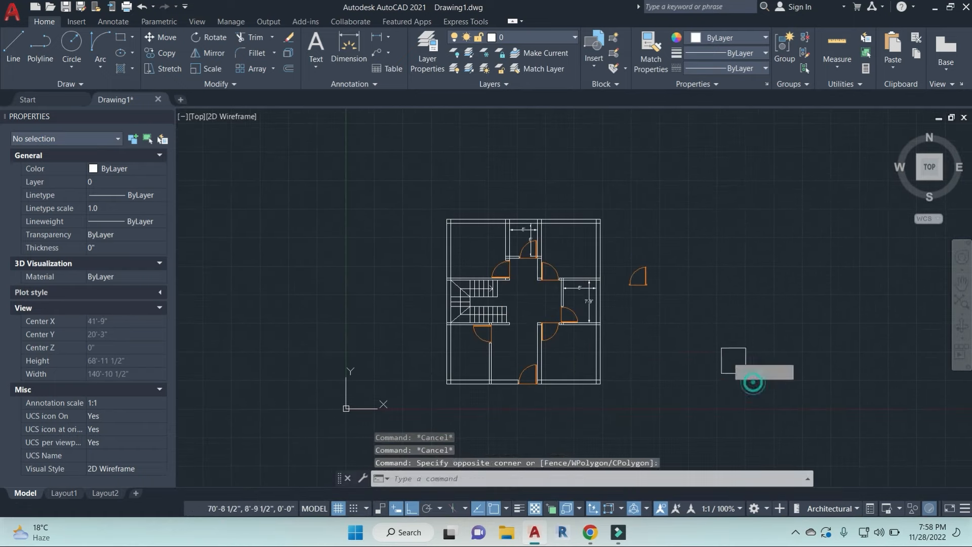
key(Return)
key(Escape)
key(Escape)
click(676, 348)
click(625, 244)
text(e)
key(Return)
Step: Review the whole floor plan, checking the doors, staircase and wall openings in every room
middle_drag(552, 311, 633, 269)
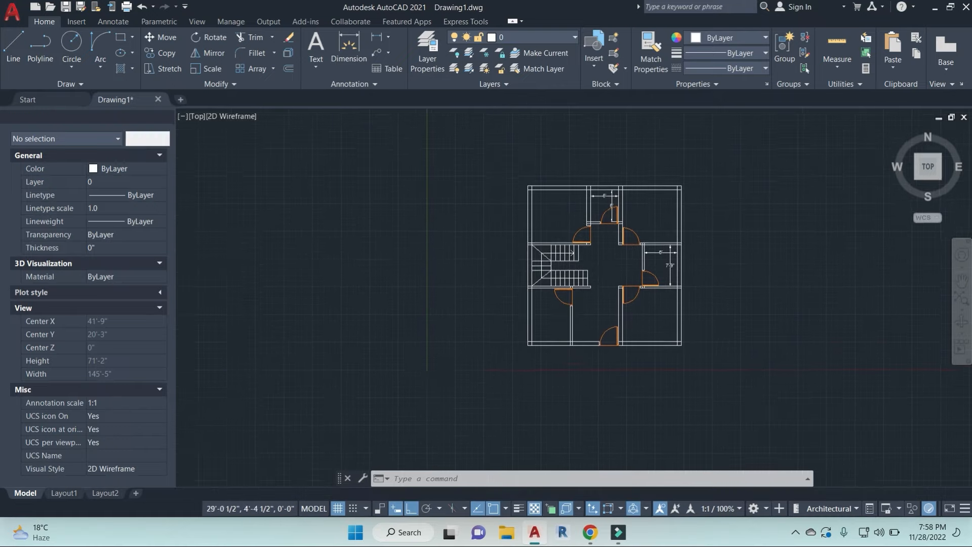
scroll(557, 329, up, 5)
scroll(659, 318, down, 5)
scroll(647, 325, up, 4)
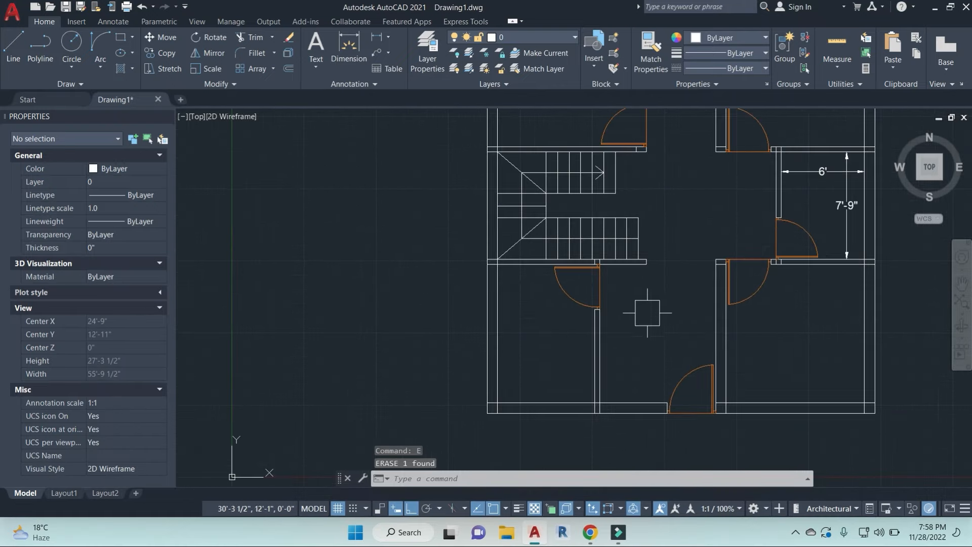
middle_drag(657, 318, 583, 359)
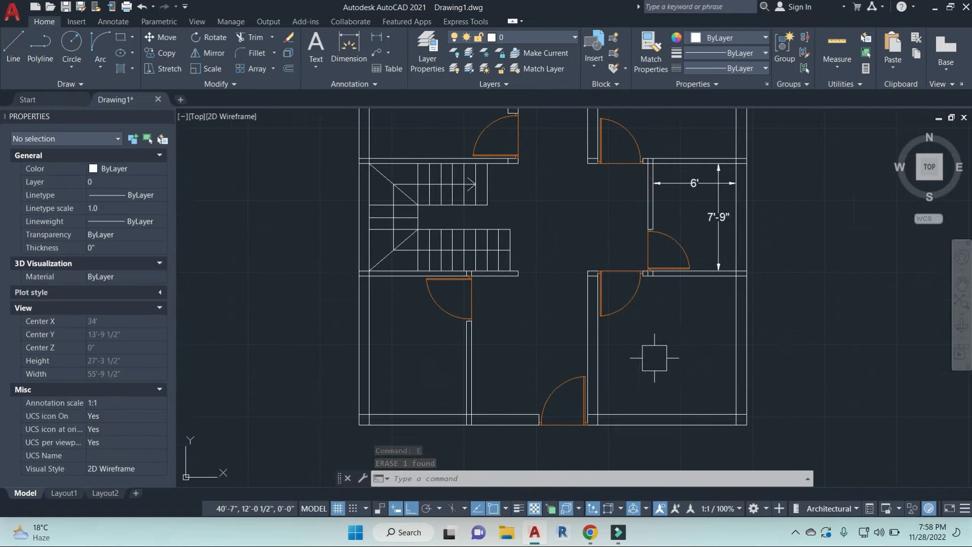
middle_drag(693, 337, 730, 451)
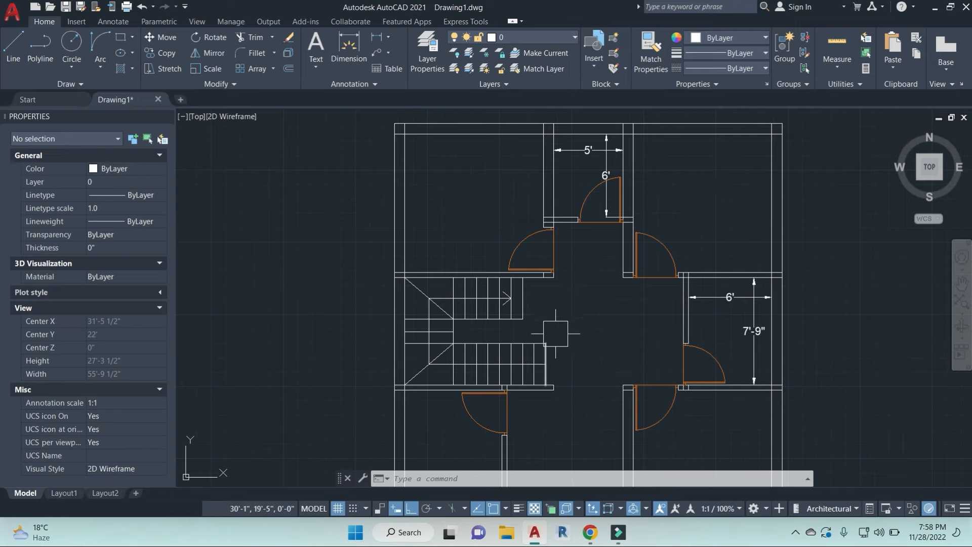
scroll(574, 350, down, 5)
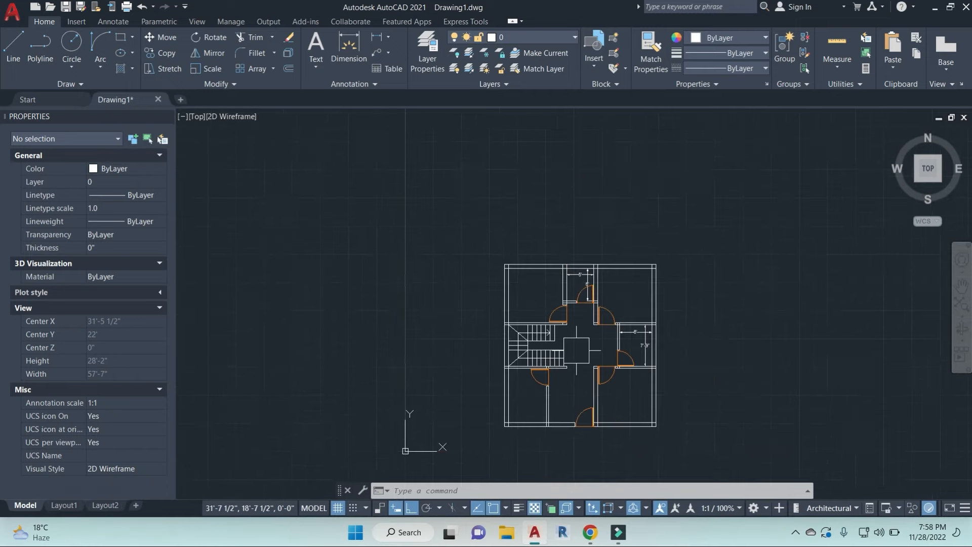
middle_drag(617, 358, 572, 309)
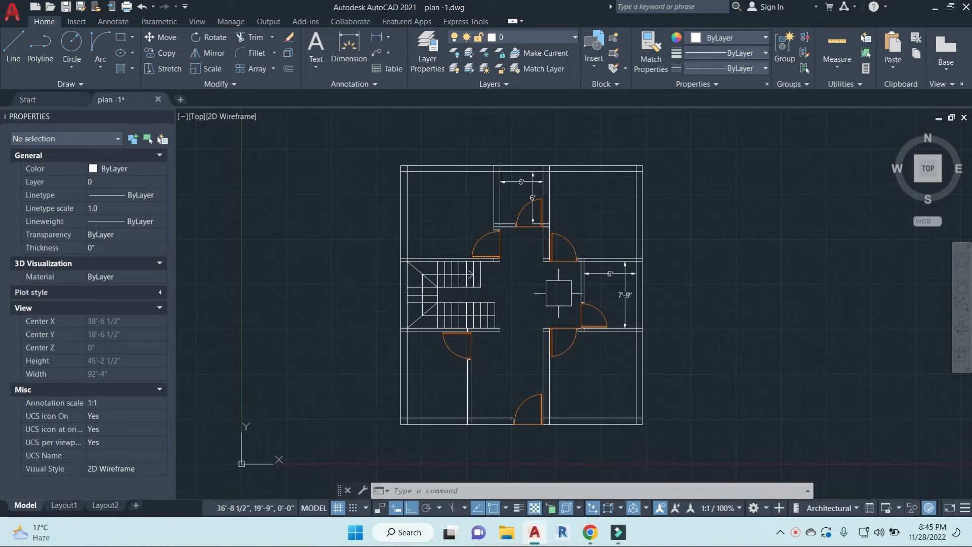
middle_drag(612, 262, 612, 262)
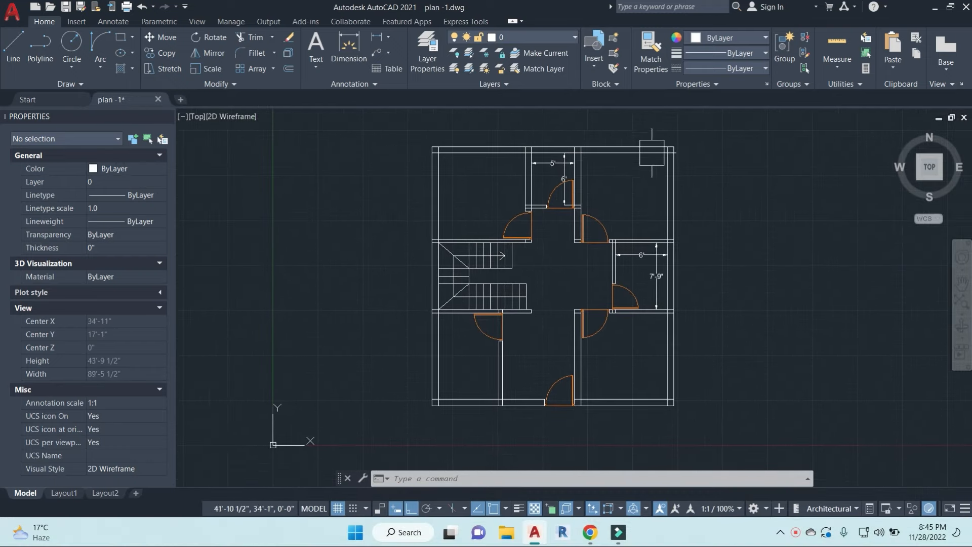
mouse_move(487, 194)
middle_down()
mouse_move(506, 188)
mouse_move(490, 193)
middle_up()
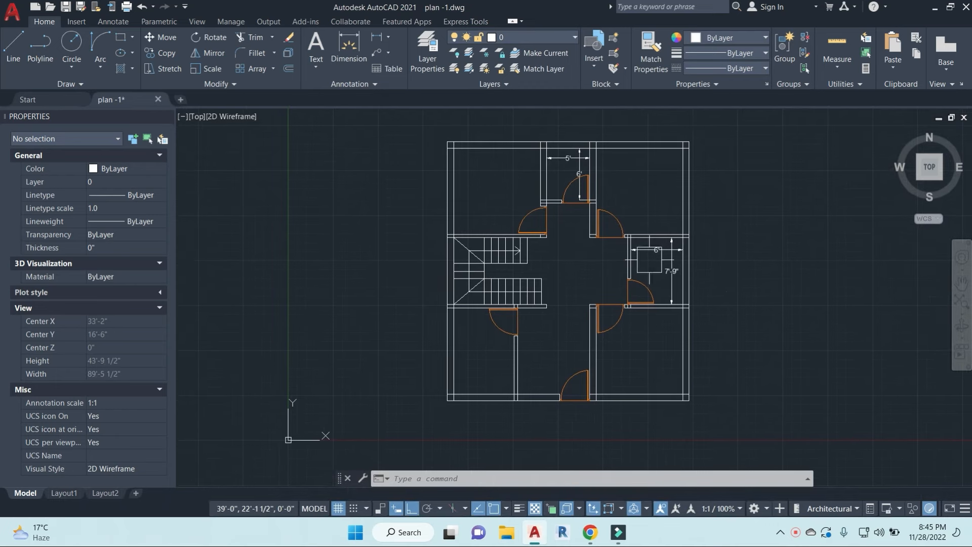
key(Escape)
key(Escape)
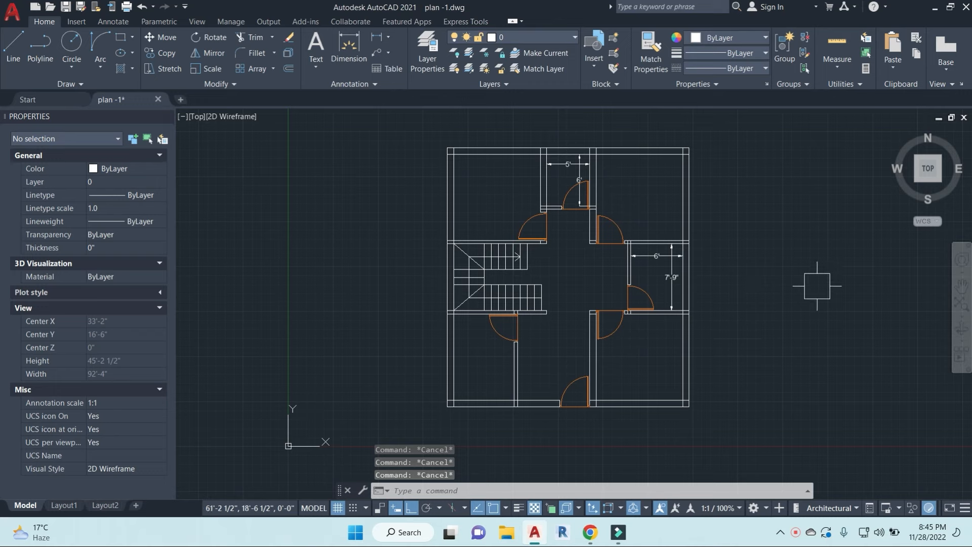
Step: Draw a 9" by 9" square column outline with lines in the empty area right of the floor plan
text(l)
key(Return)
click(726, 202)
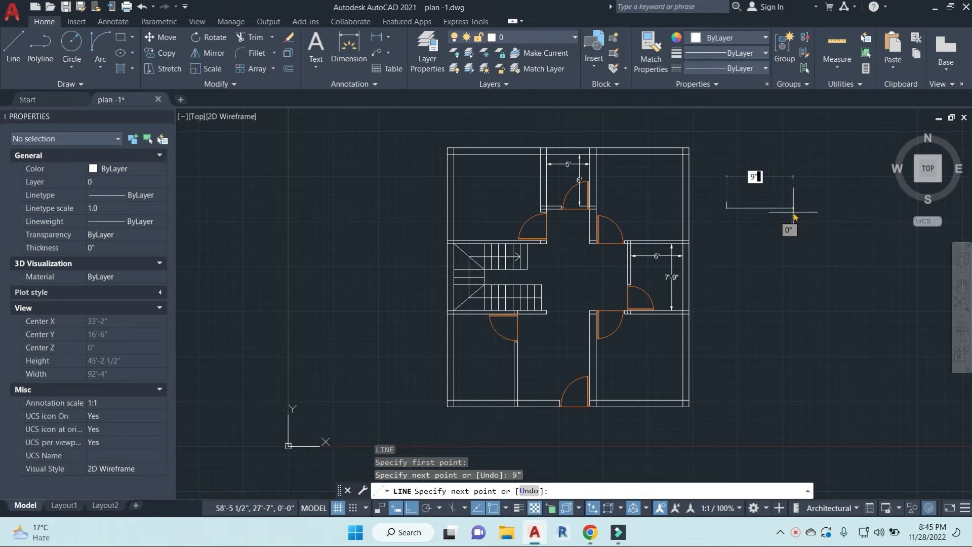
scroll(757, 170, up, 2)
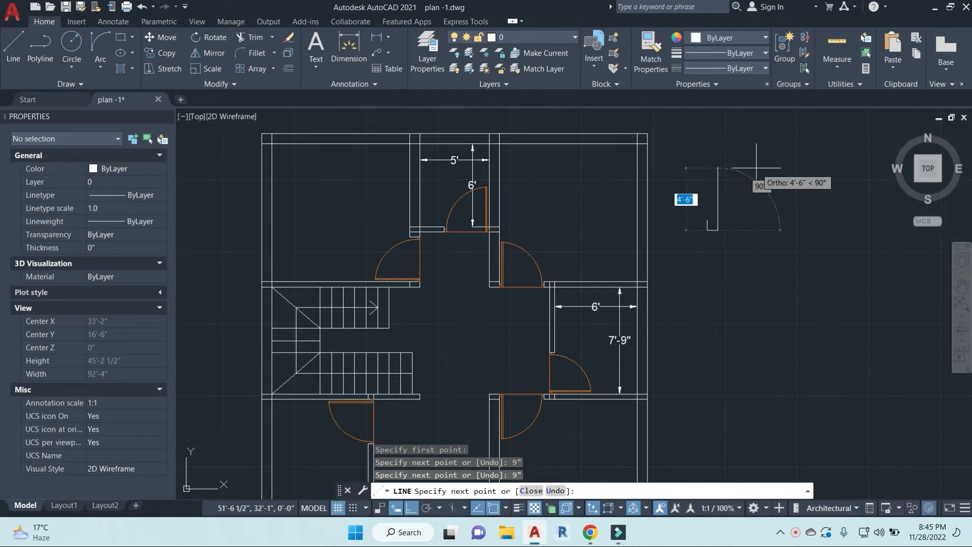
scroll(708, 219, up, 5)
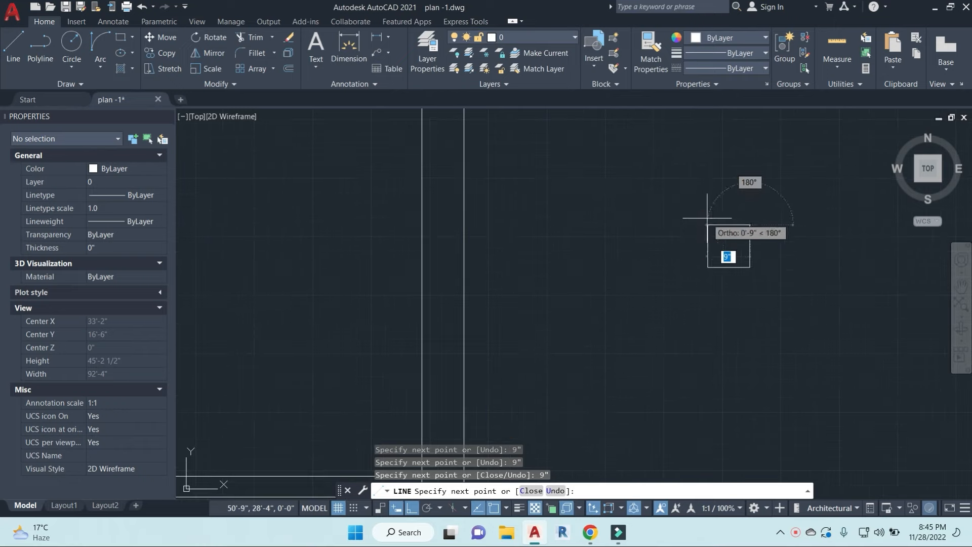
key(Escape)
Step: Join the four lines of the 9" square into a single polyline and select it to check the result
scroll(765, 256, down, 1)
drag(717, 222, 795, 340)
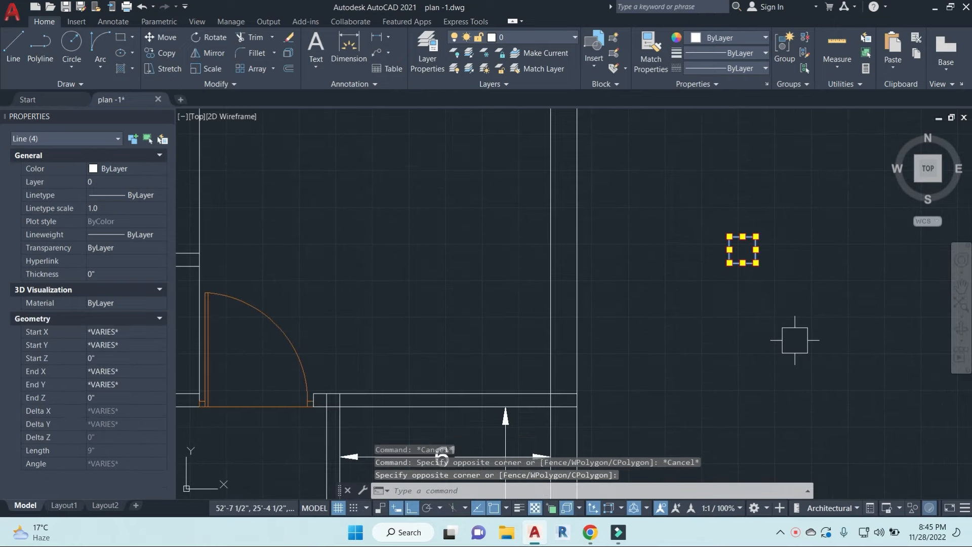
text(j)
key(Return)
middle_drag(748, 303, 691, 261)
scroll(691, 261, up, 3)
key(Escape)
key(Escape)
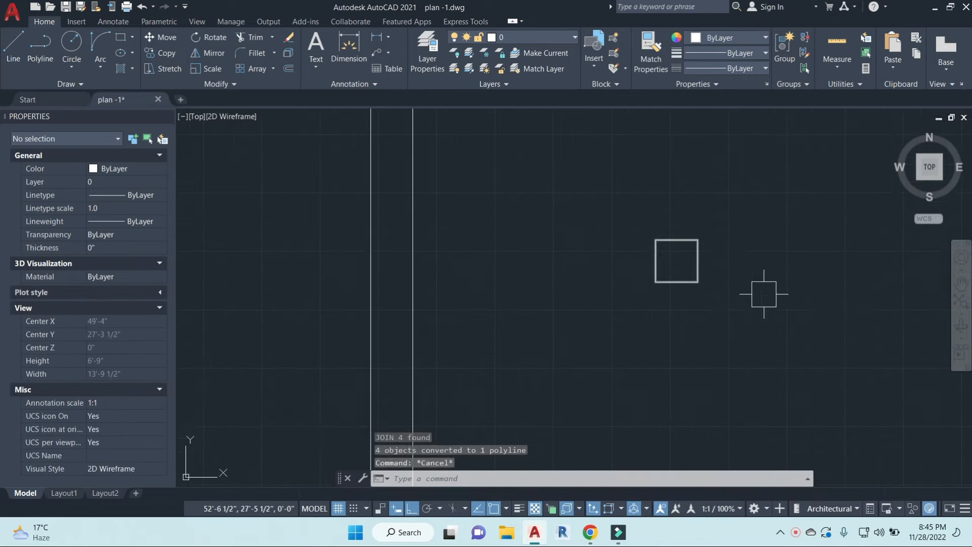
click(696, 255)
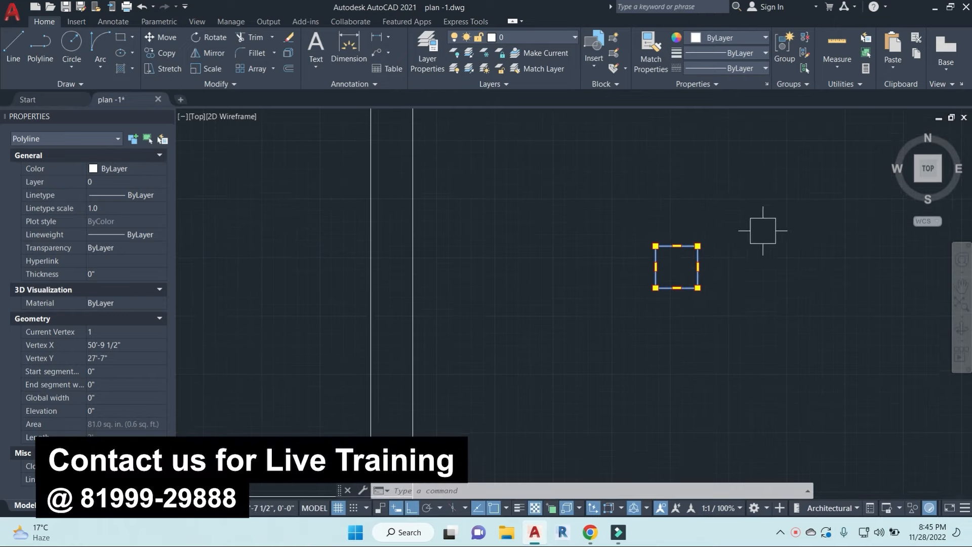
middle_drag(760, 228, 738, 232)
scroll(593, 213, down, 2)
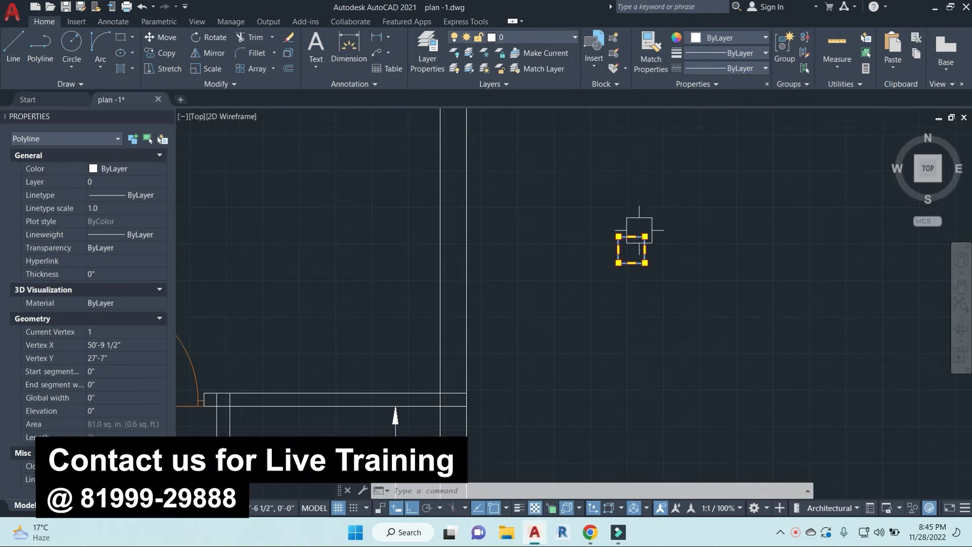
key(Escape)
scroll(603, 251, up, 3)
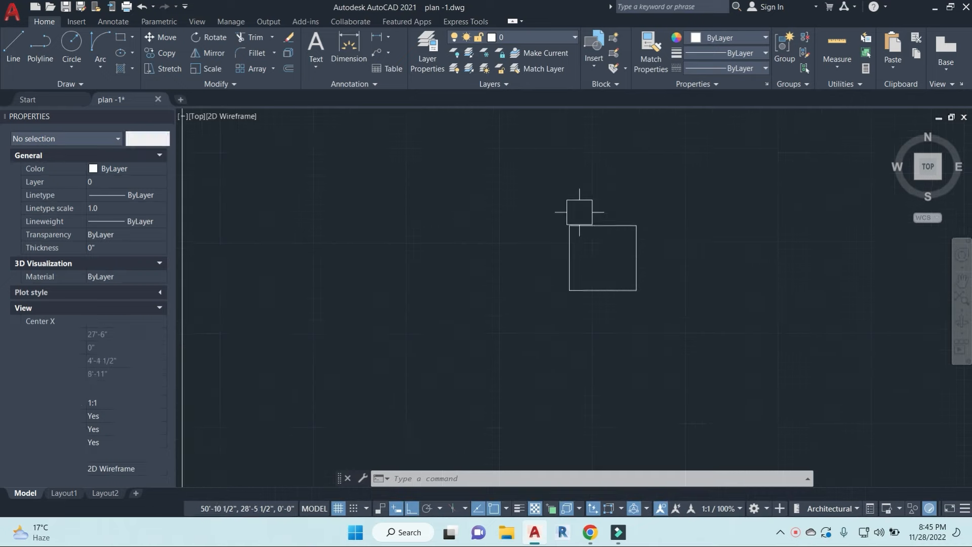
Step: Hatch the inside of the standalone column square with the ANSI31 pattern
click(583, 226)
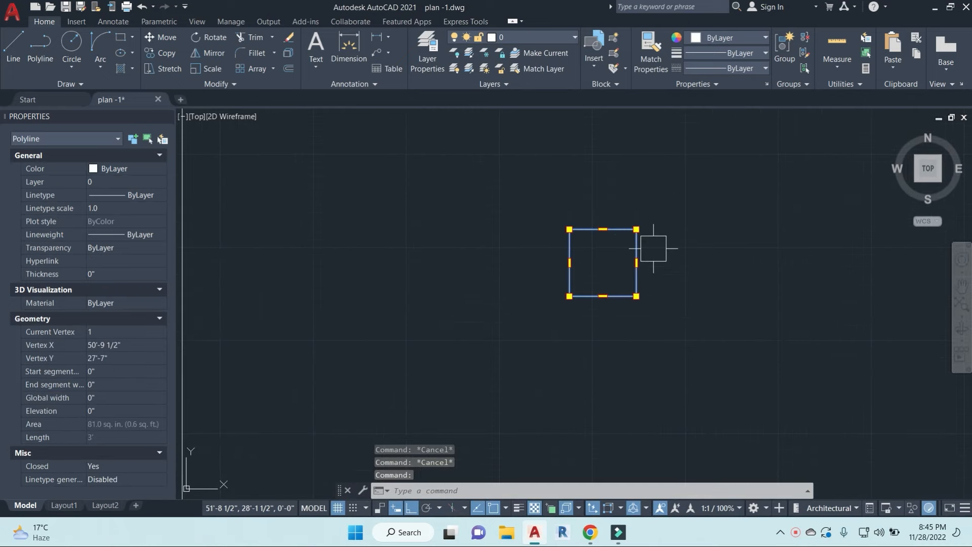
key(Escape)
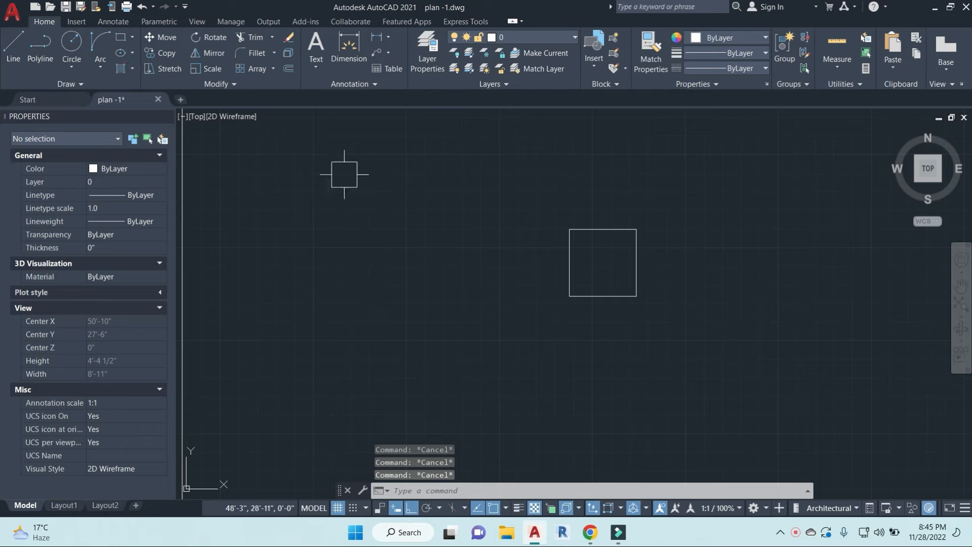
text(h)
key(Return)
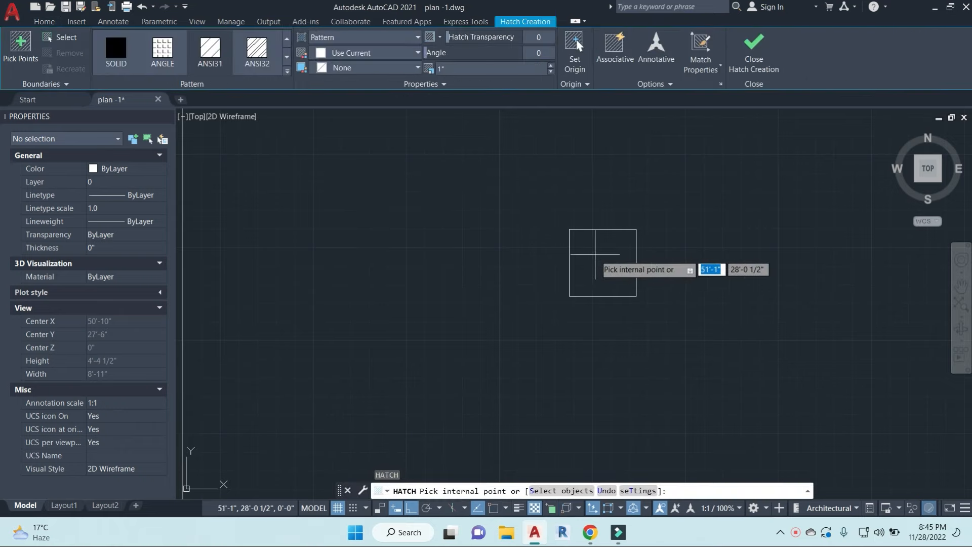
click(588, 259)
right_click(600, 256)
click(637, 263)
click(527, 185)
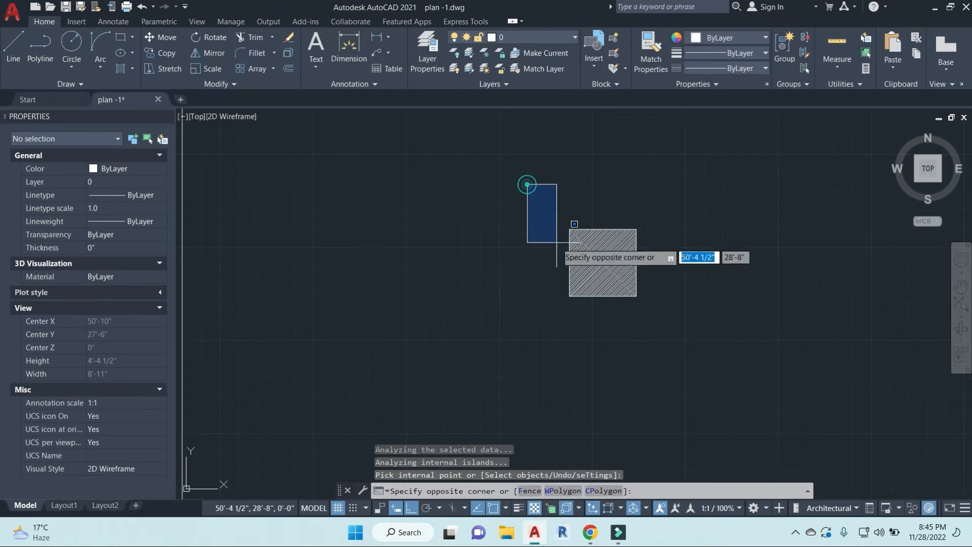
key(Escape)
Step: Change the column square's hatch colour to the light yellow 229,232,120
click(616, 265)
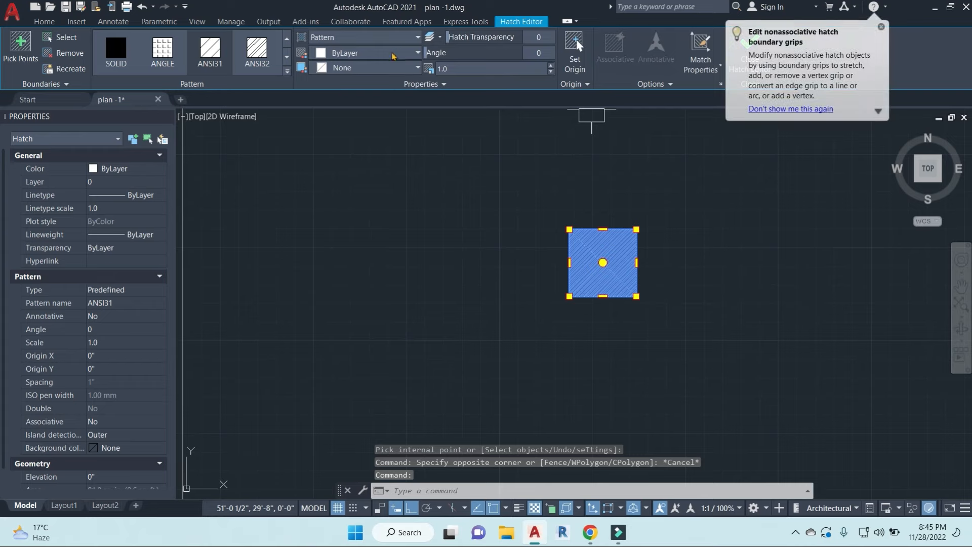
click(399, 54)
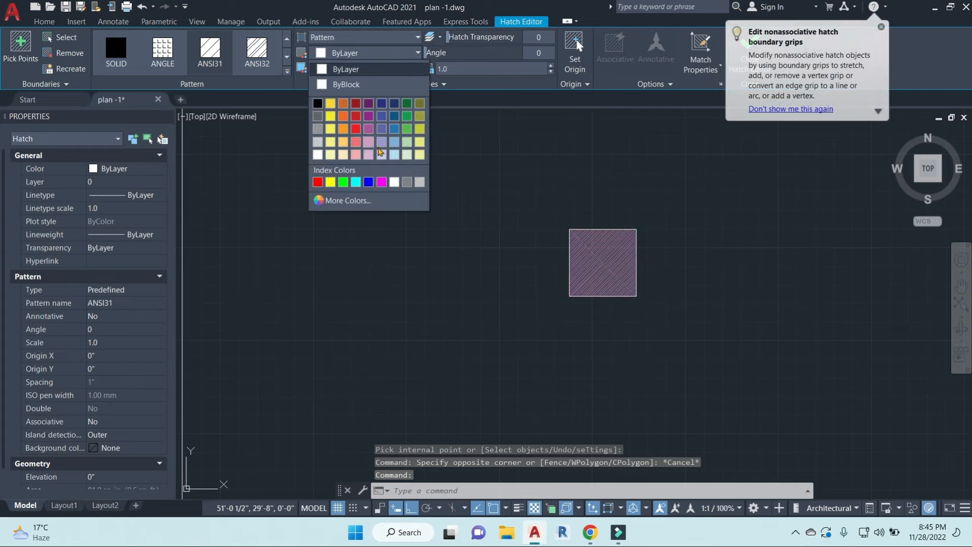
click(420, 142)
key(Escape)
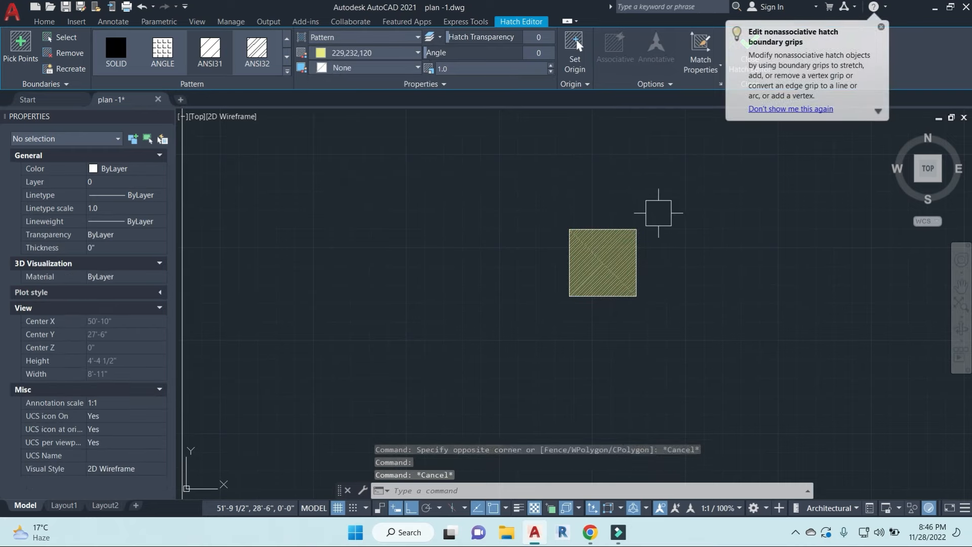
Step: Convert the column square and its hatch into a block named c-1
click(539, 188)
click(716, 373)
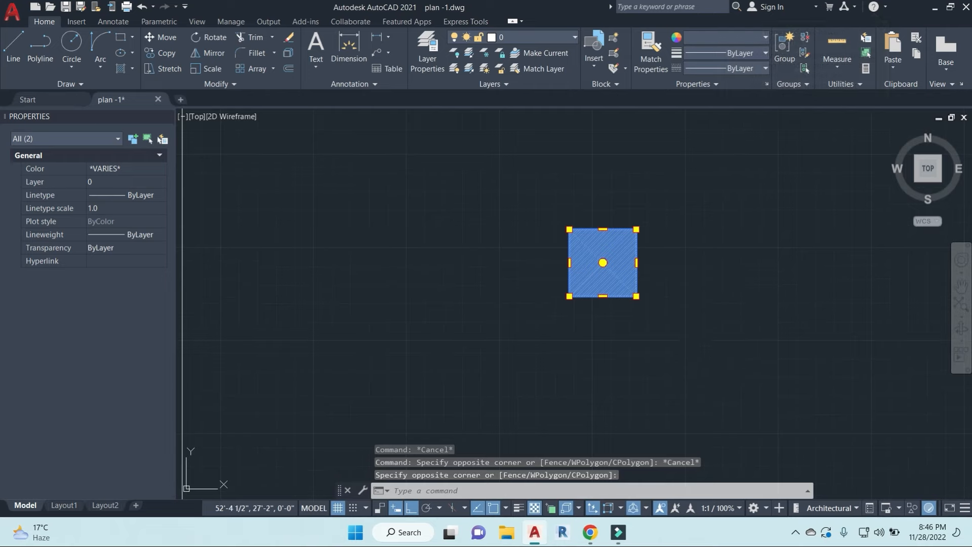
text(b)
key(Return)
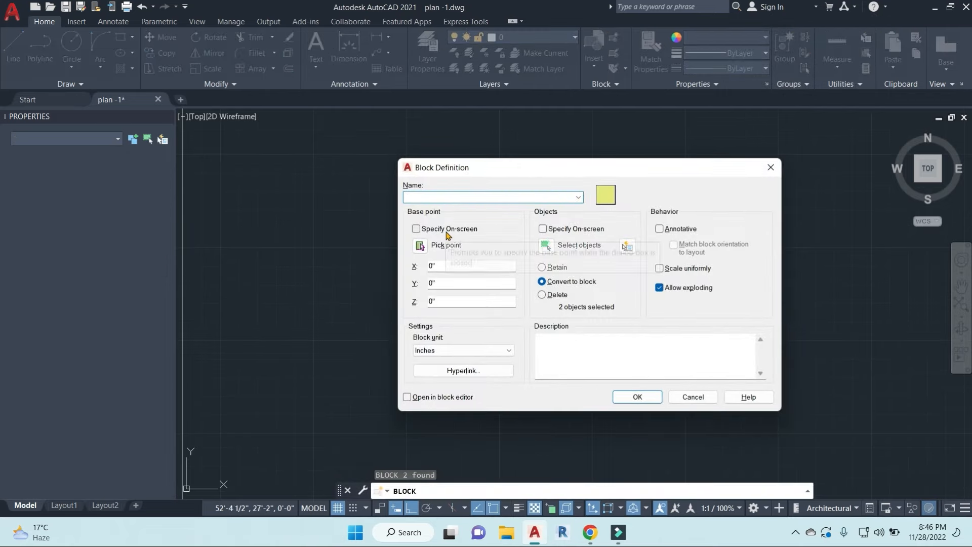
click(635, 396)
key(Escape)
click(637, 226)
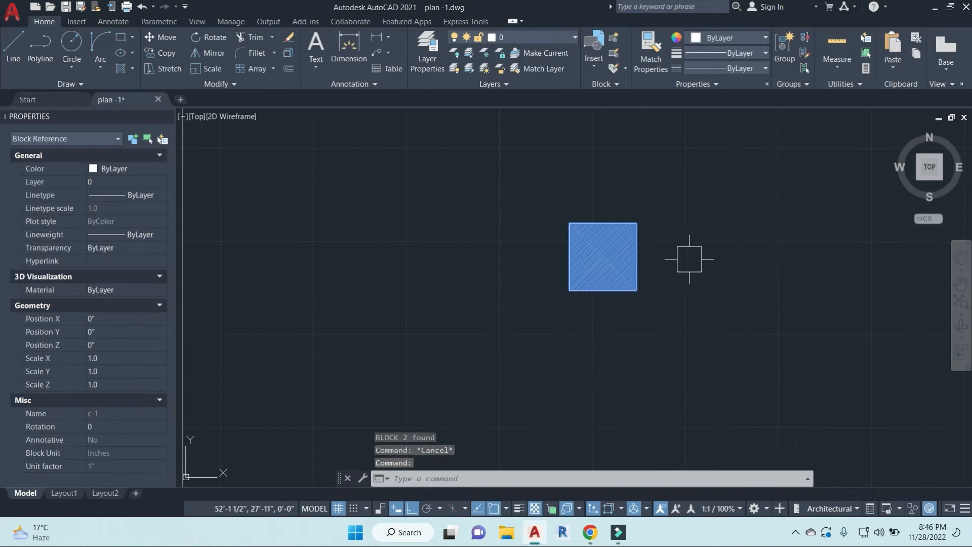
Step: Copy the column block from its upper-left corner to both ends of the plan's upper wall and to the 5' room's left wall junction
text(co)
key(Return)
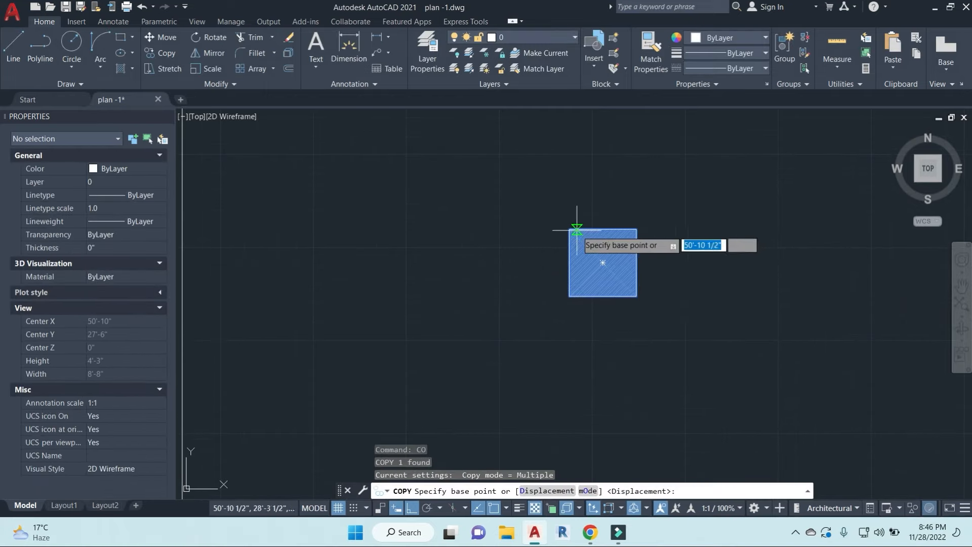
click(569, 229)
scroll(445, 211, down, 3)
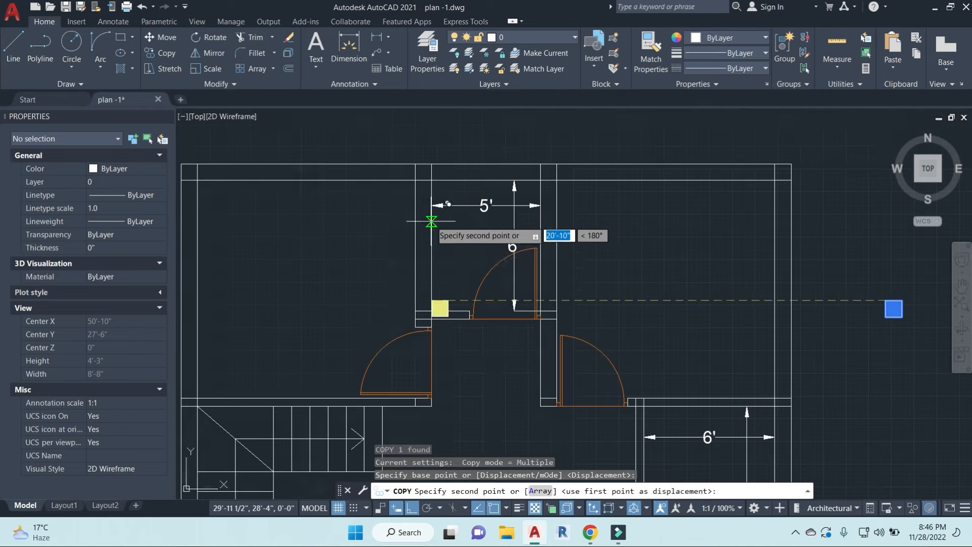
scroll(438, 211, up, 1)
click(448, 189)
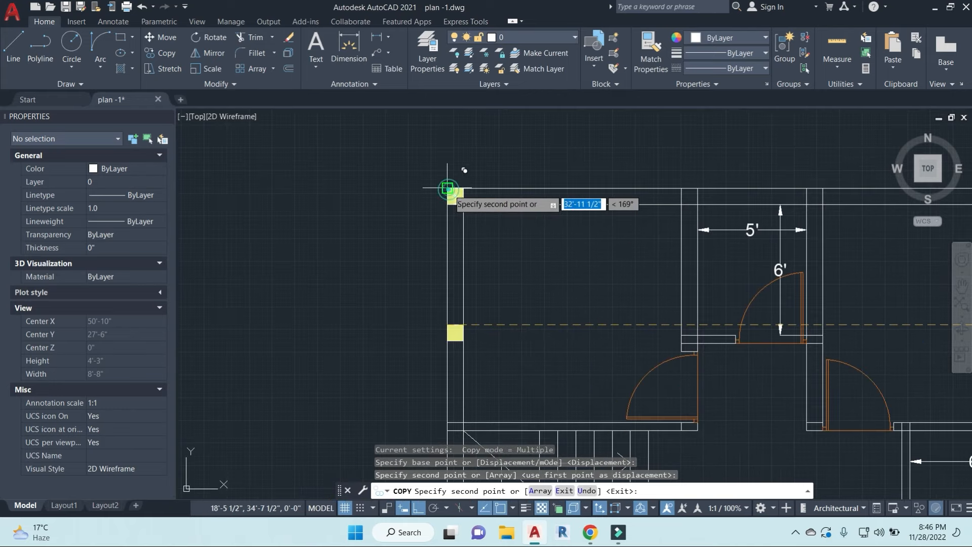
click(682, 188)
middle_drag(778, 205, 527, 271)
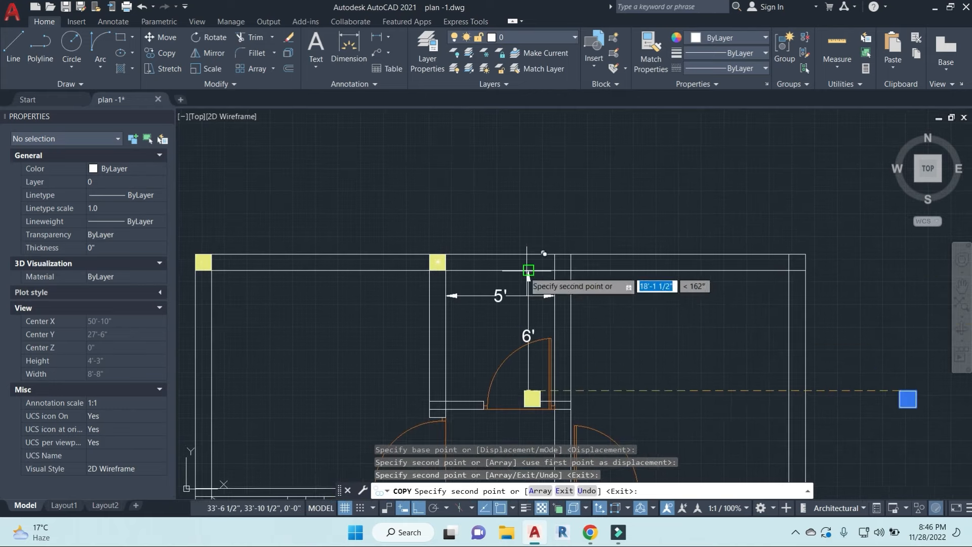
click(789, 254)
scroll(698, 278, down, 4)
key(Escape)
key(Escape)
key(Escape)
Step: Check the spacing between the second column and the rightmost column along the upper wall with a linear dimension
text(dl)
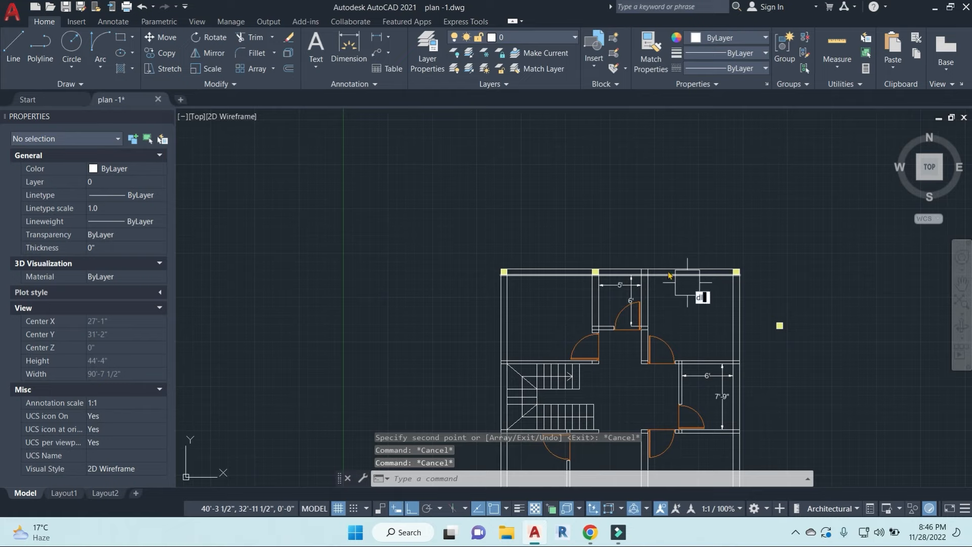
text(i)
key(Return)
scroll(611, 265, up, 5)
click(569, 277)
middle_drag(766, 283, 621, 291)
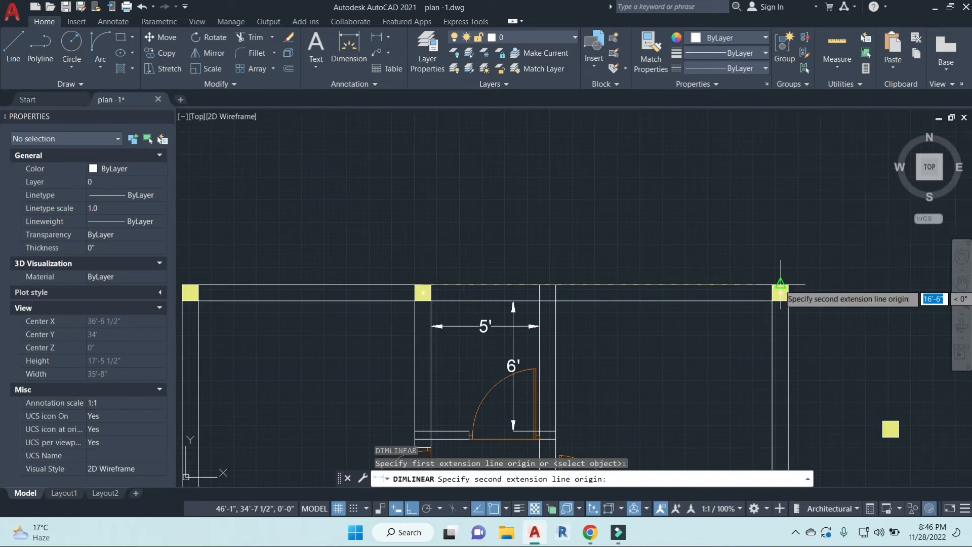
click(781, 283)
key(Escape)
key(Escape)
Step: Copy the column at the 5' room's left wall to the junction of its right wall and the upper wall
scroll(511, 300, up, 5)
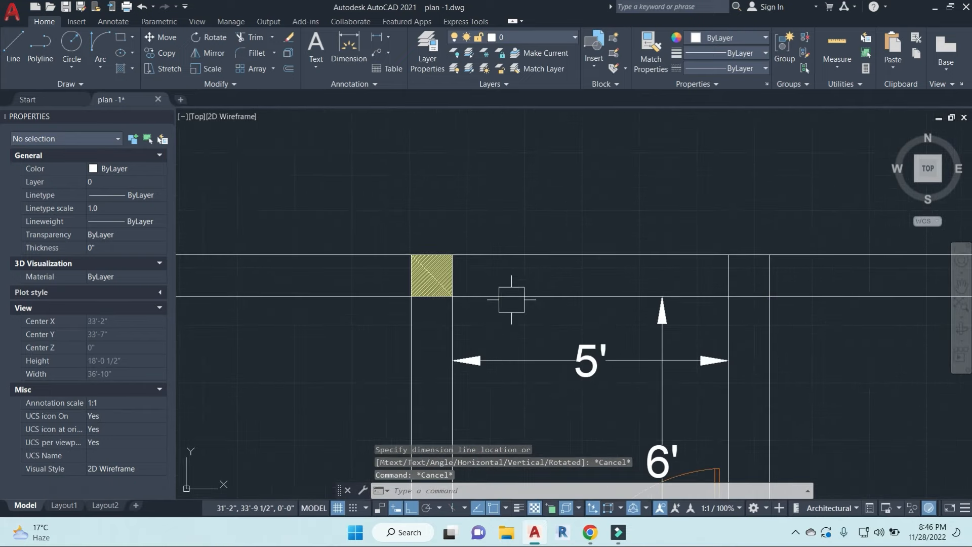
click(431, 275)
text(co)
key(Return)
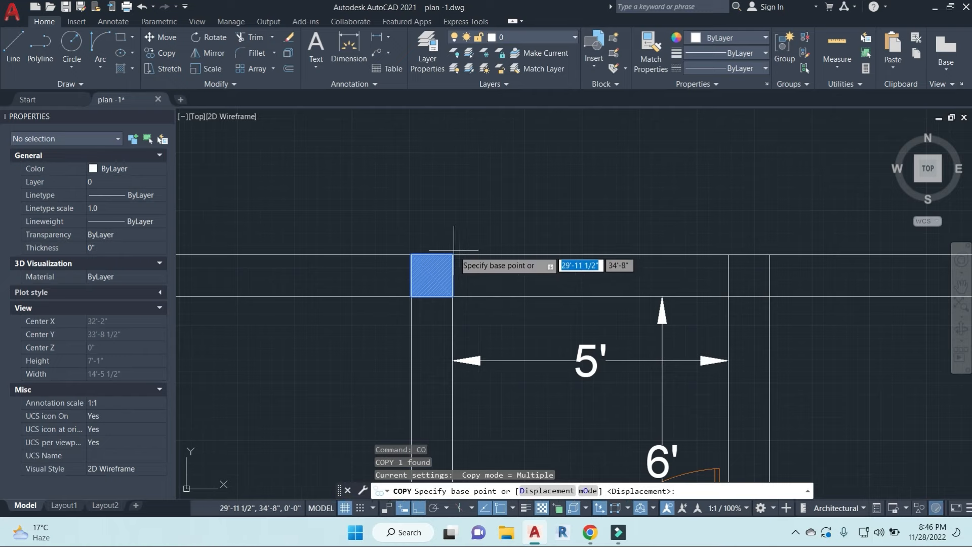
click(453, 255)
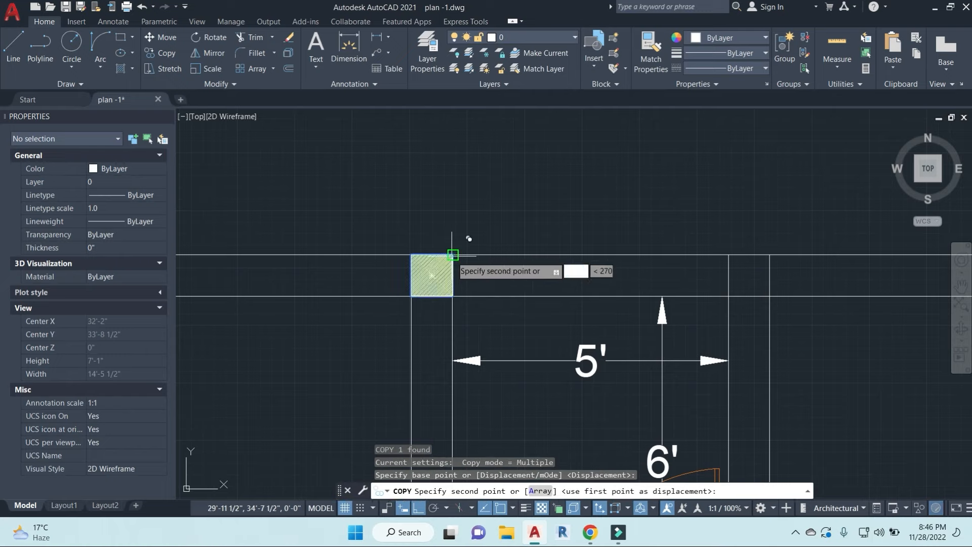
click(770, 255)
key(Escape)
key(Escape)
Step: Copy the upper row of four columns down to the wall line above the 6' by 7'-9" room
scroll(766, 304, down, 7)
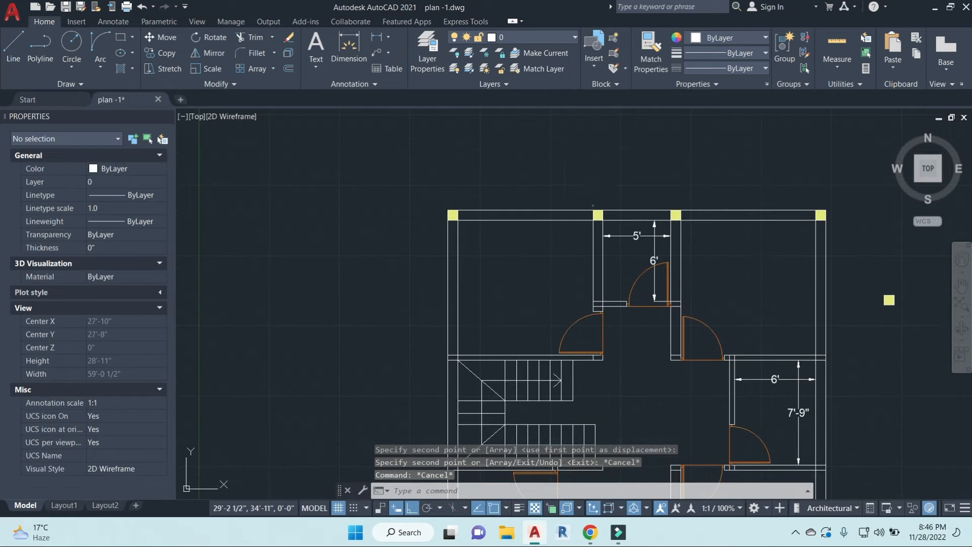
click(598, 215)
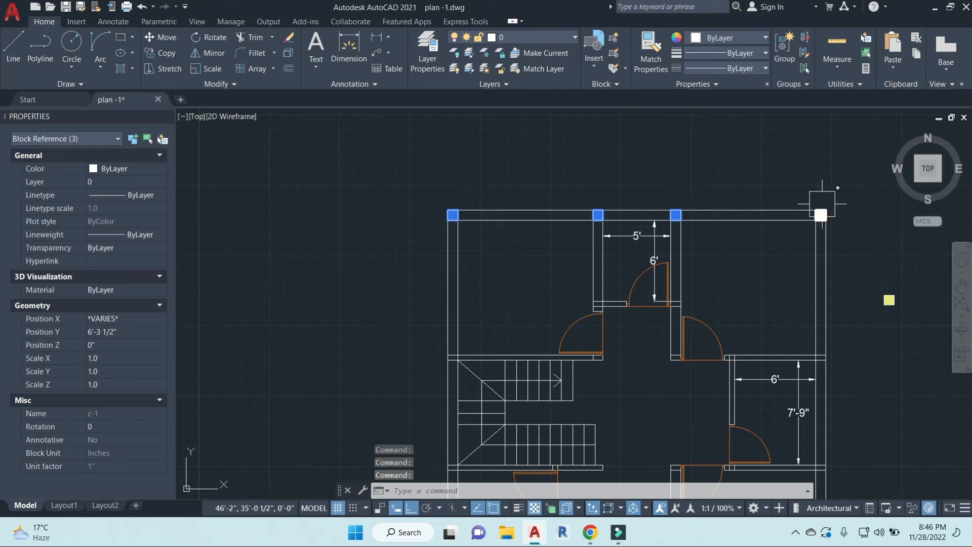
text(co)
key(Return)
middle_drag(820, 208, 746, 135)
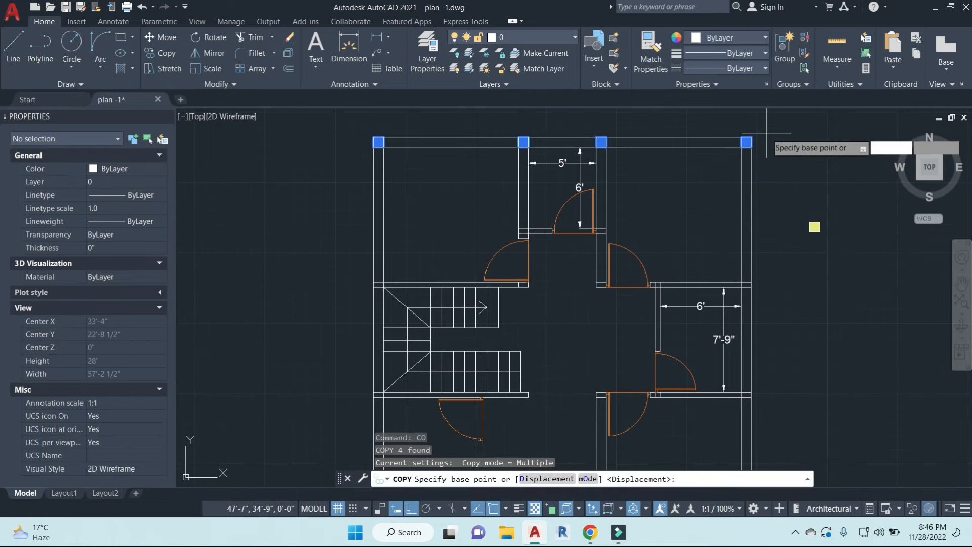
click(747, 141)
scroll(745, 283, up, 5)
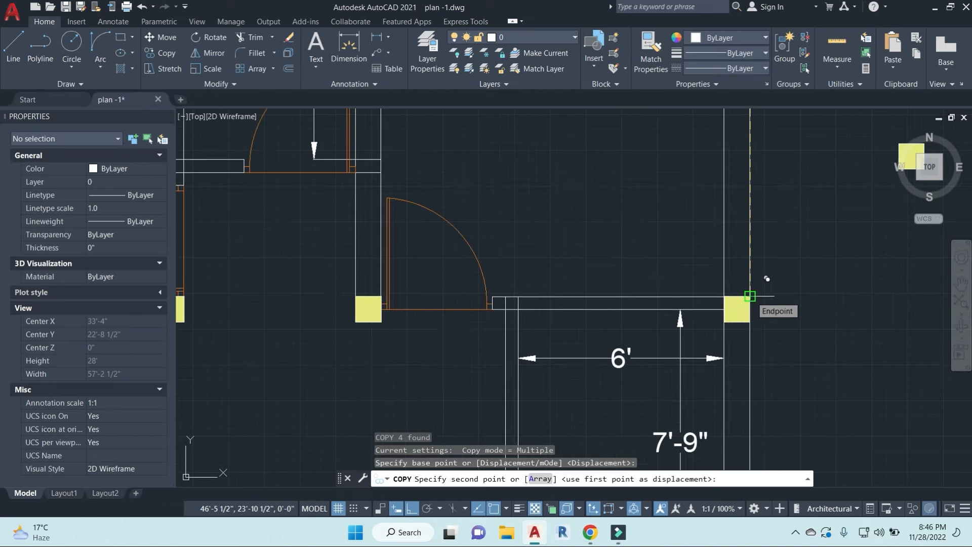
click(750, 296)
Step: Place further copies of the column row on the wall line below the 7'-9" room and along the plan's lowest wall
scroll(750, 289, down, 5)
scroll(749, 286, up, 5)
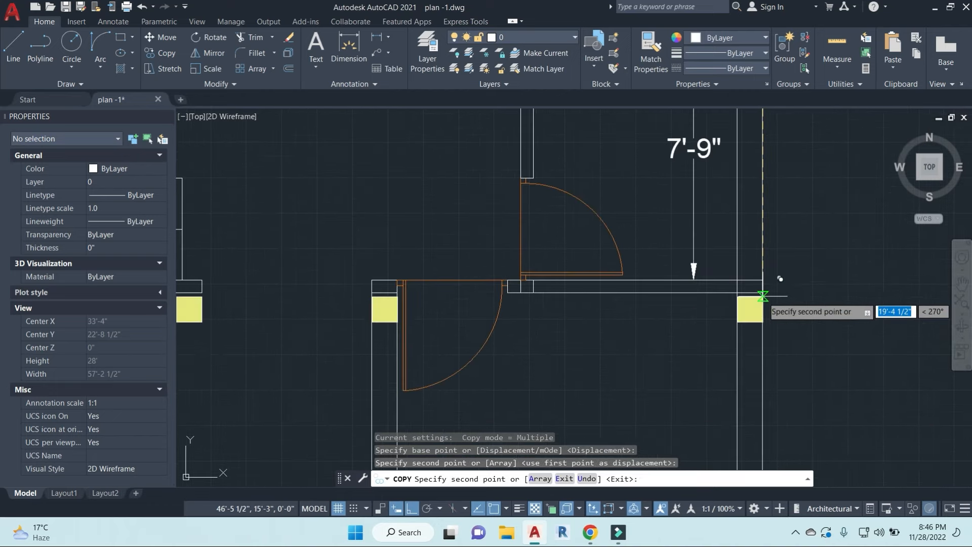
click(760, 281)
scroll(759, 281, down, 5)
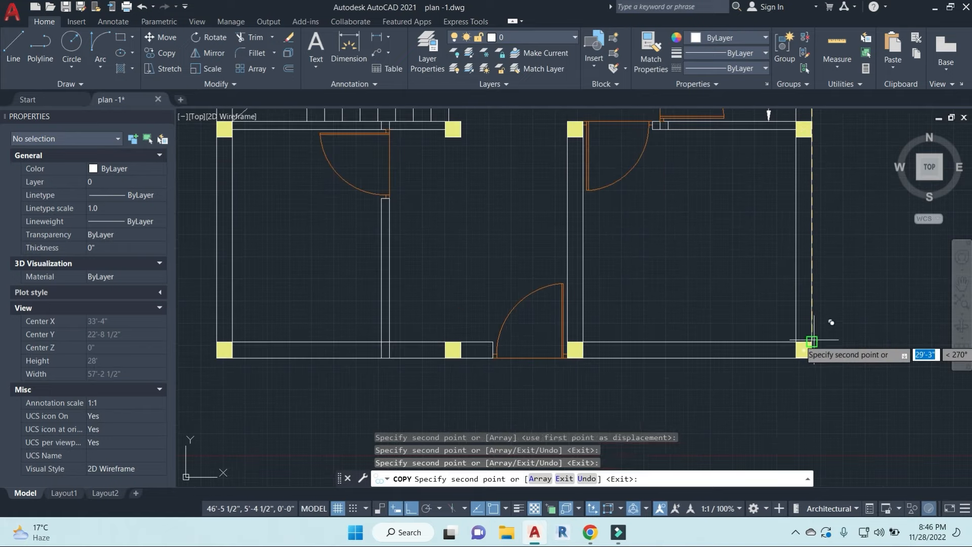
key(Escape)
key(Escape)
key(Escape)
Step: Move the lowest-wall column left of the entrance door so its lower-left corner aligns with the partition wall's left face
scroll(812, 342, down, 5)
scroll(648, 325, up, 7)
click(632, 269)
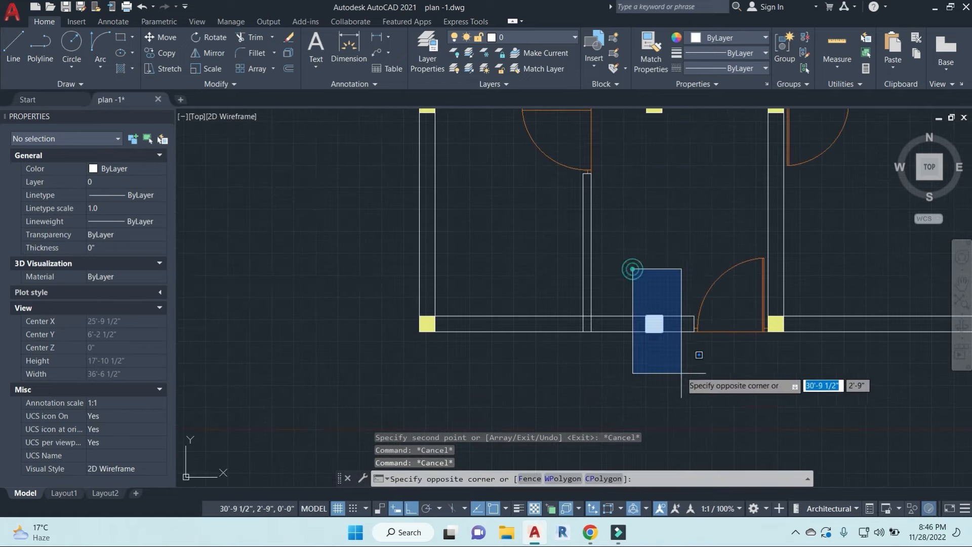
click(681, 373)
scroll(684, 354, up, 2)
text(m)
key(Return)
scroll(685, 308, up, 2)
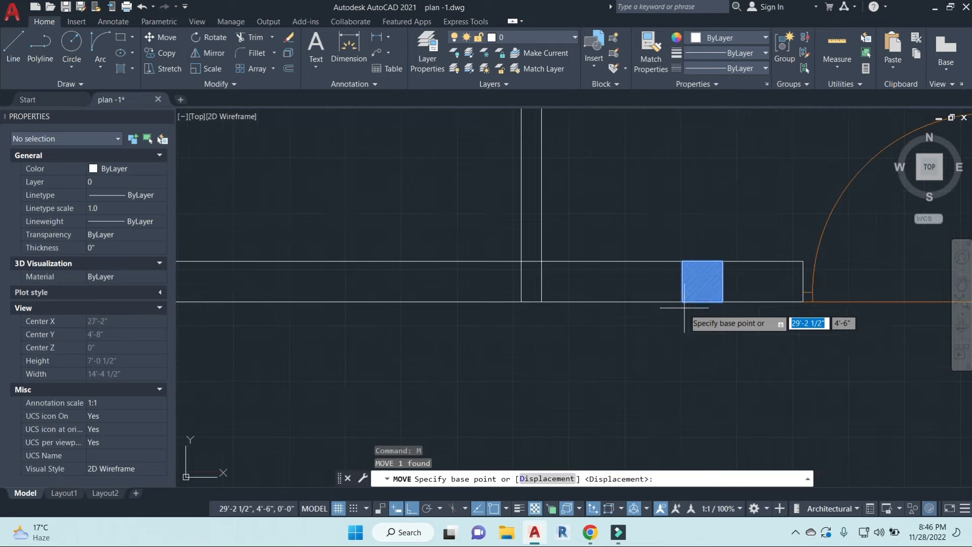
click(682, 302)
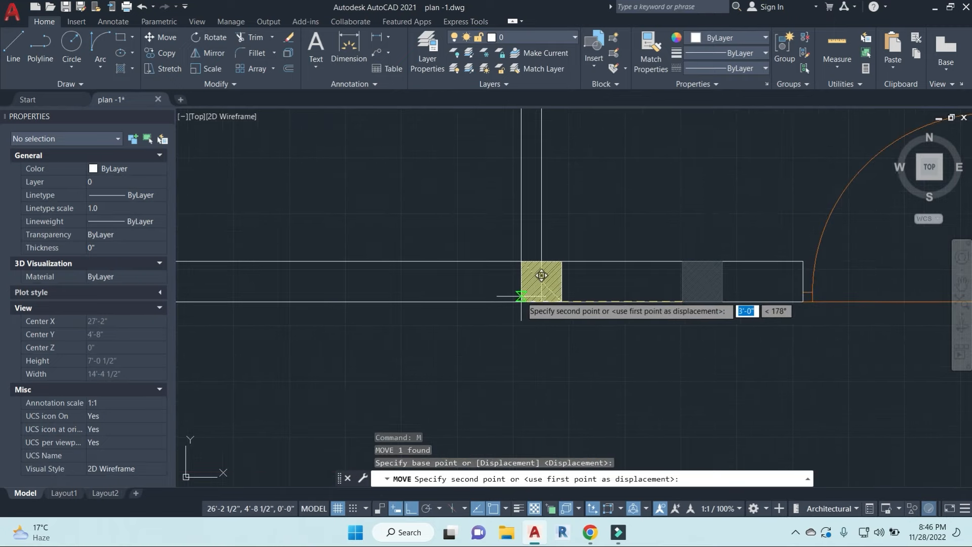
key(Escape)
Step: Examine the column positions around the staircase and the partition wall below it
scroll(592, 456, down, 4)
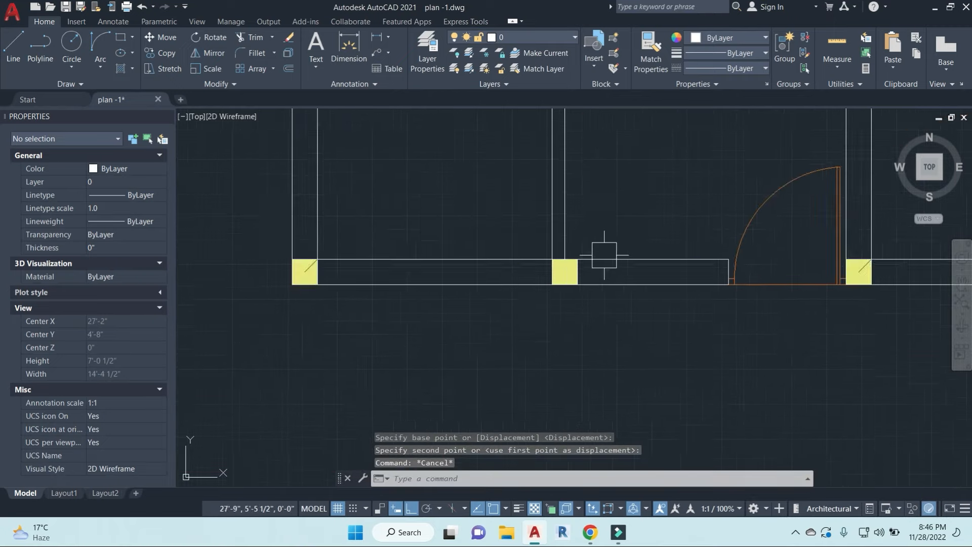
middle_drag(617, 213, 647, 269)
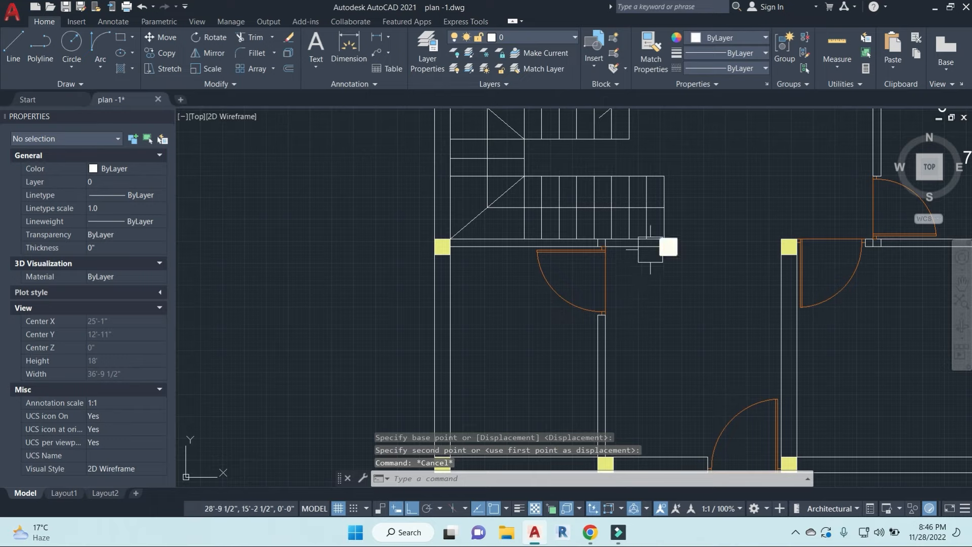
scroll(581, 284, up, 2)
scroll(640, 332, down, 5)
scroll(592, 322, up, 2)
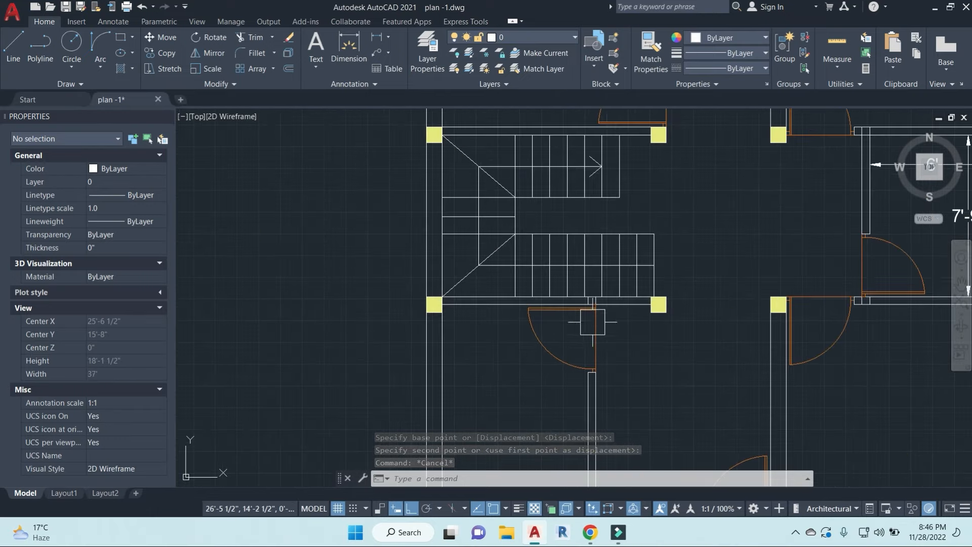
scroll(595, 304, down, 2)
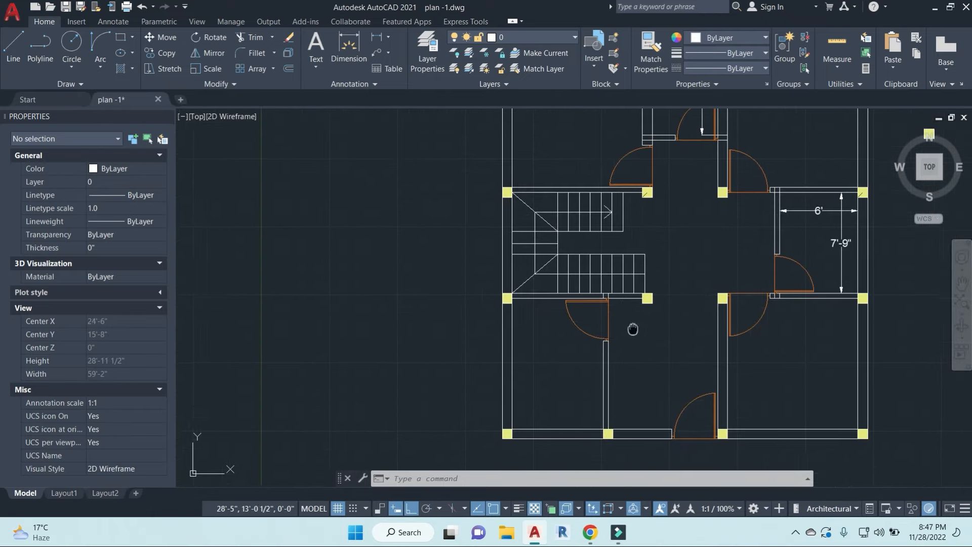
scroll(631, 313, up, 1)
scroll(628, 313, up, 2)
Step: Stretch the upper end of the partition wall below the staircase door downward by 4.5 inches
middle_drag(555, 336, 573, 307)
key(Escape)
key(Escape)
key(Escape)
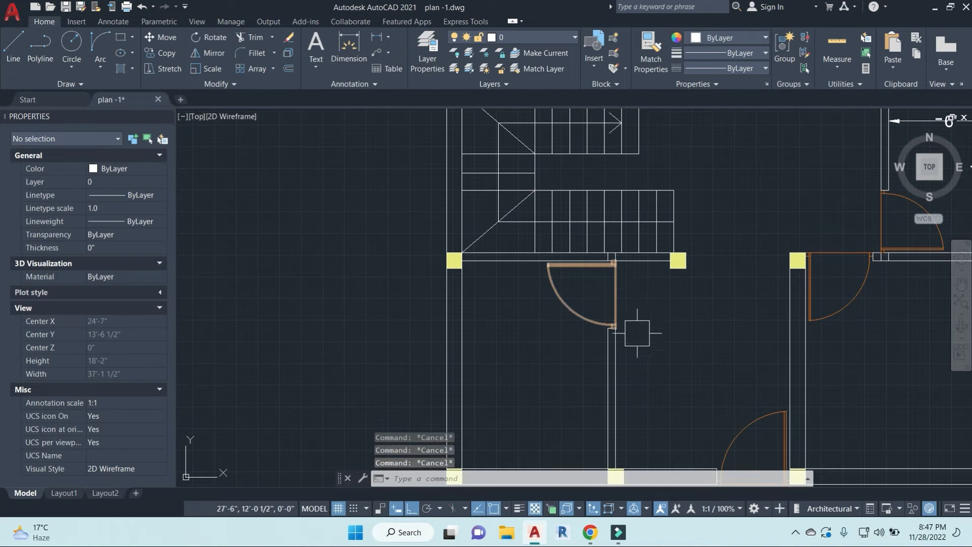
text(s)
key(space)
click(668, 368)
click(503, 306)
key(space)
click(715, 331)
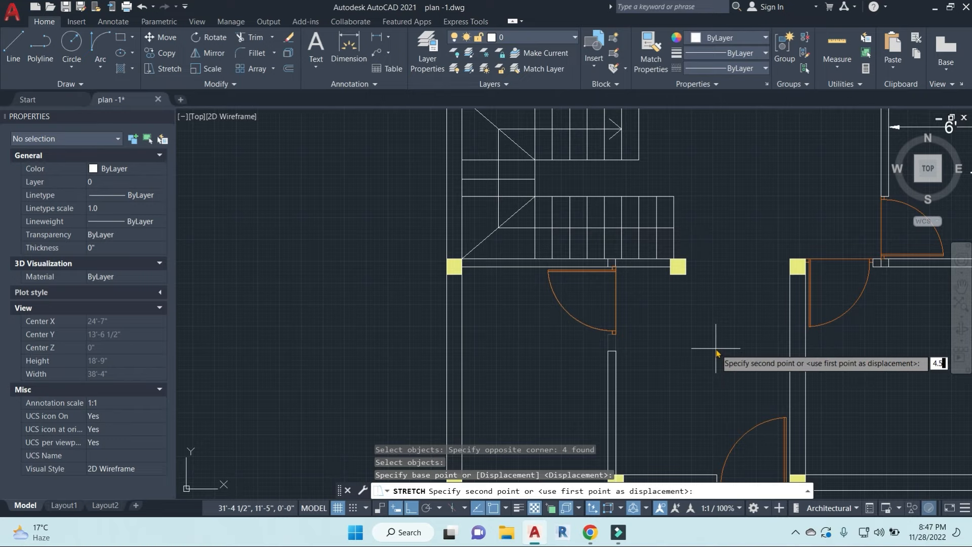
text(4.5)
key(Return)
key(Escape)
key(Escape)
Step: Move the door below the staircase down so its lower jamb sits on the upper end of the shortened partition wall
click(612, 302)
scroll(610, 304, up, 5)
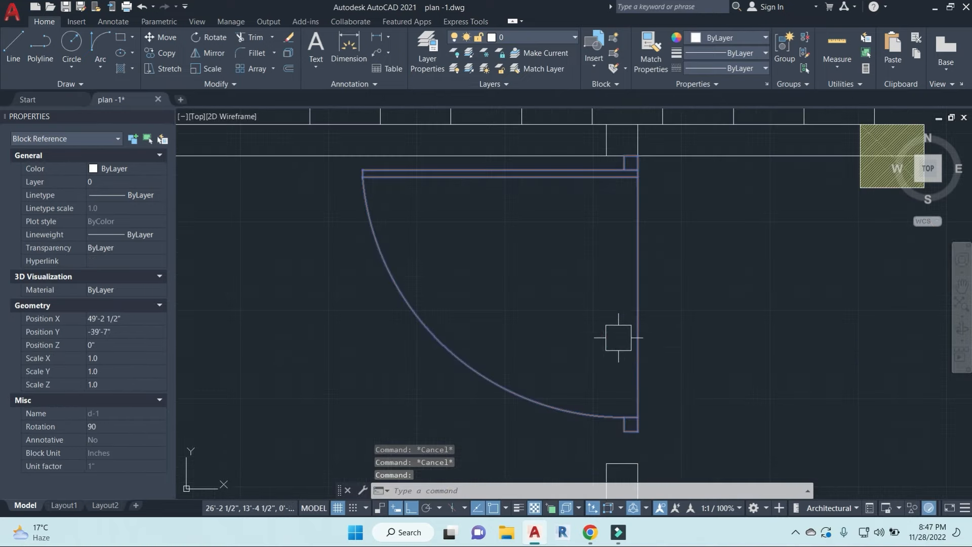
text(m)
key(space)
scroll(644, 400, up, 3)
click(658, 277)
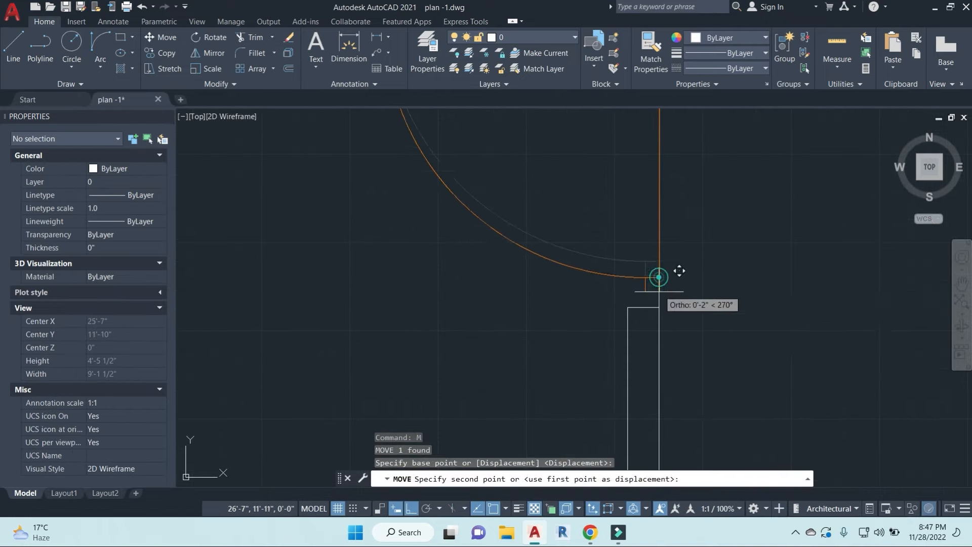
scroll(679, 281, down, 4)
key(Escape)
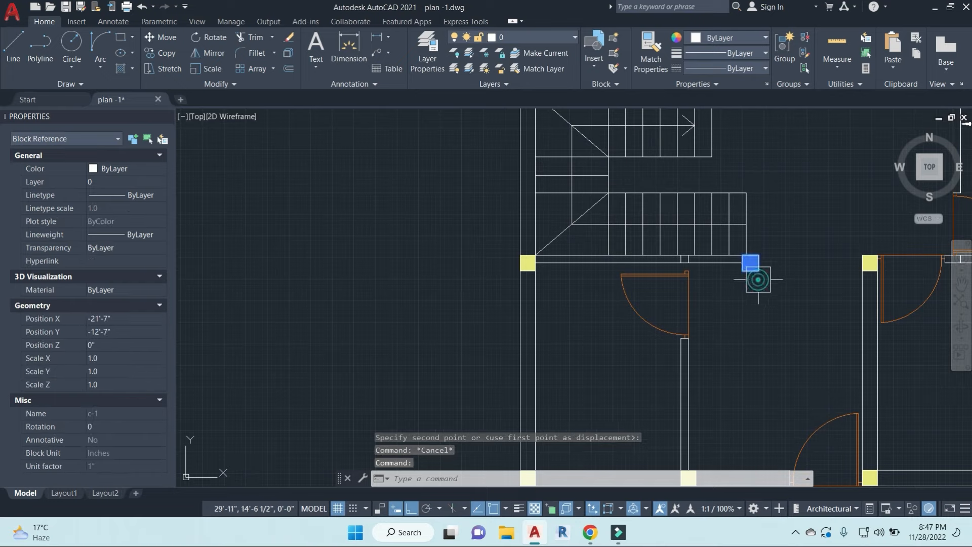
Step: Move the column at the end of the lower staircase wall left above the door, its right side on the door's outer line
text(m)
key(space)
scroll(761, 273, up, 5)
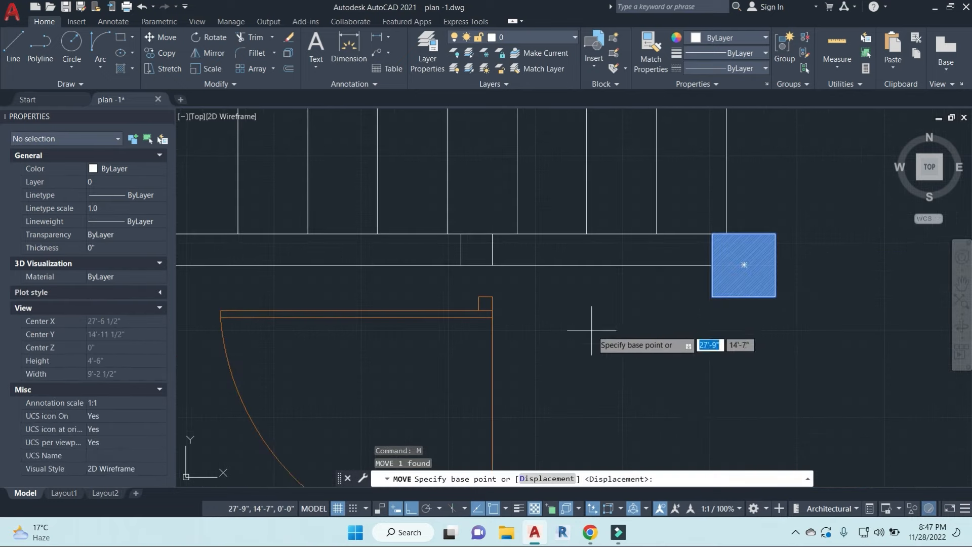
click(823, 226)
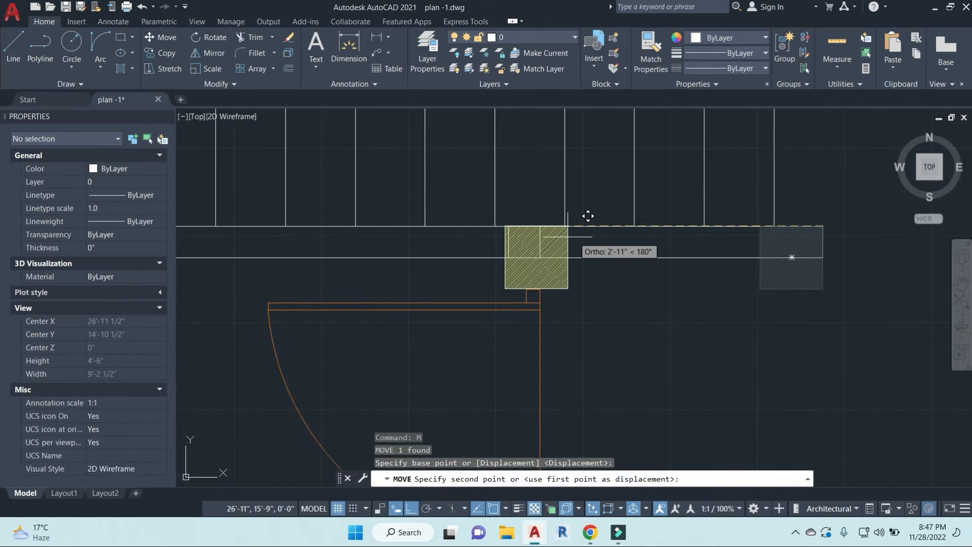
click(541, 230)
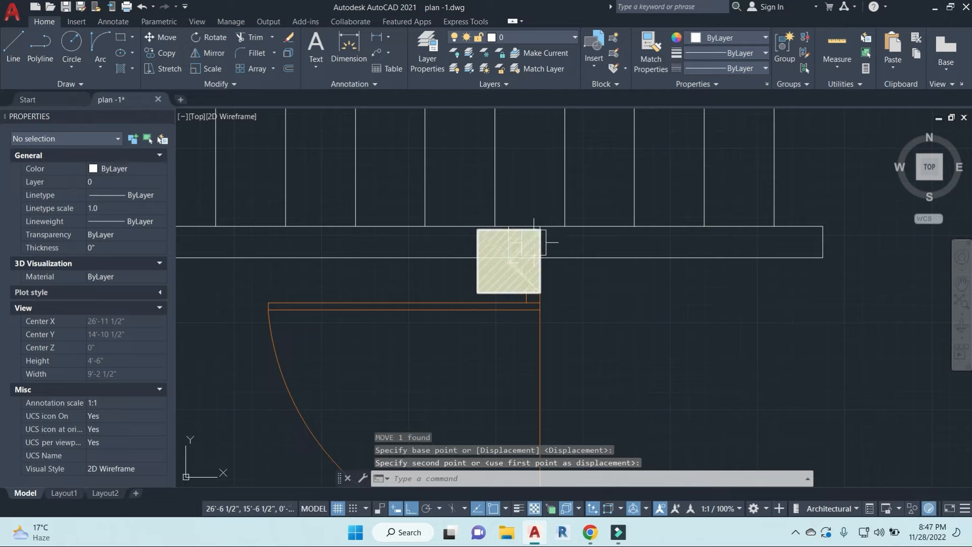
Step: Move the same column up so its upper-right corner meets the upper face of the staircase wall
scroll(534, 242, up, 3)
click(528, 232)
text(m)
key(space)
scroll(557, 205, up, 3)
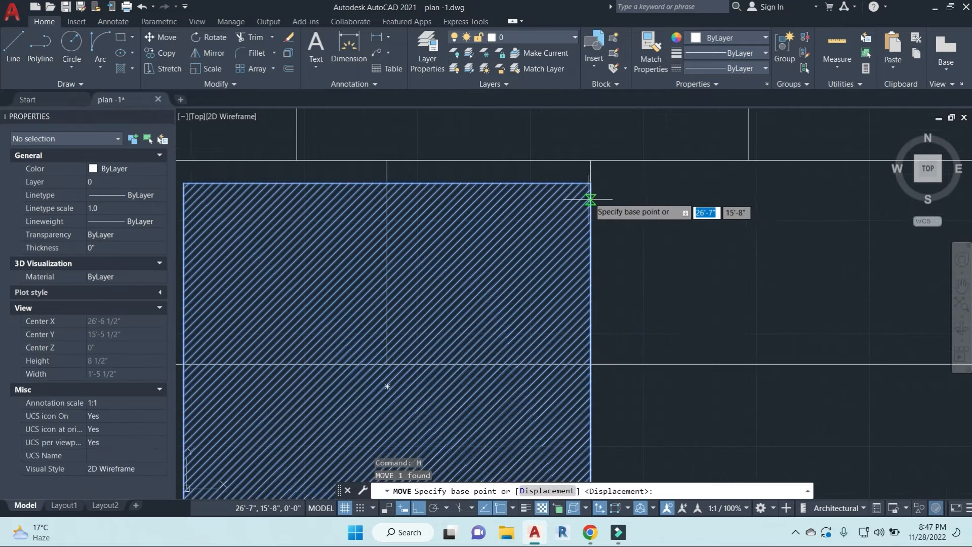
click(590, 183)
scroll(676, 222, down, 10)
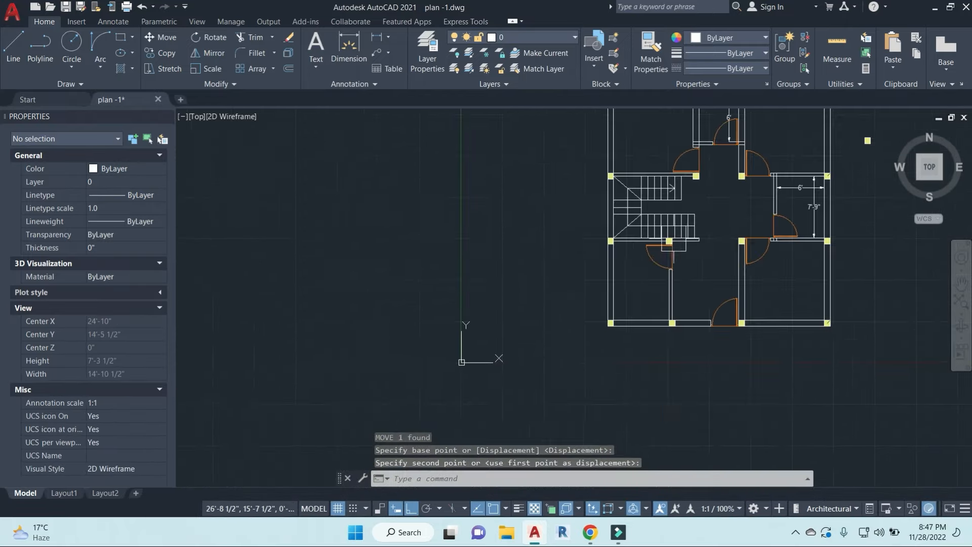
Step: Move the column at the foot of the partition wall left so its right side aligns with the wall's right face
middle_drag(696, 282, 685, 288)
scroll(658, 304, up, 6)
click(669, 310)
click(670, 310)
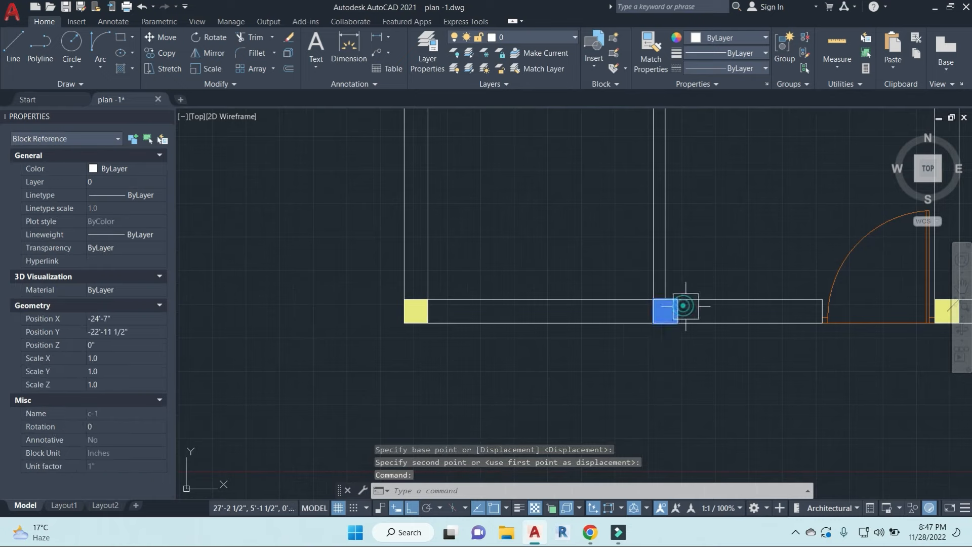
scroll(671, 312, up, 4)
text(m)
key(space)
click(688, 281)
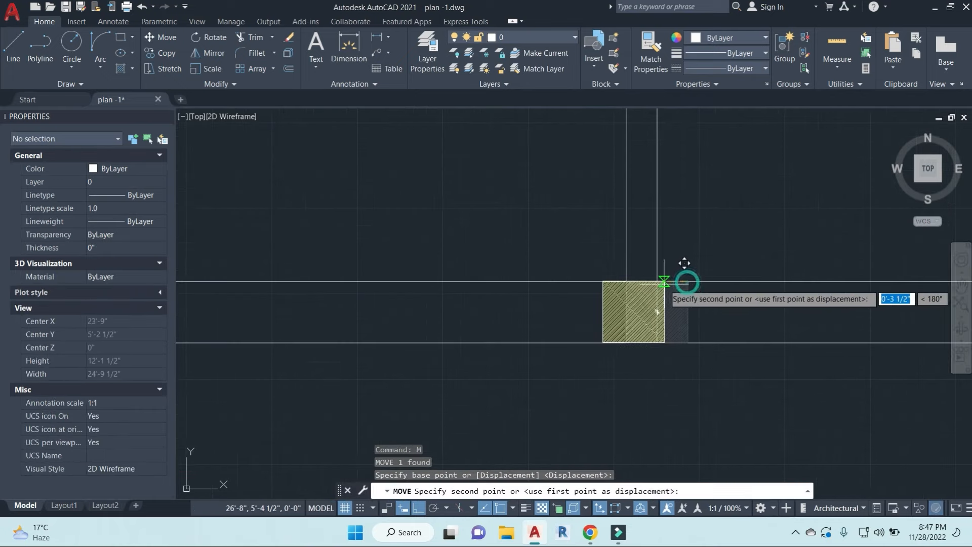
click(680, 263)
Step: Erase the spare column block standing outside the plan
scroll(699, 266, down, 8)
middle_drag(721, 273, 608, 388)
key(Escape)
key(Escape)
click(753, 185)
text(e)
key(space)
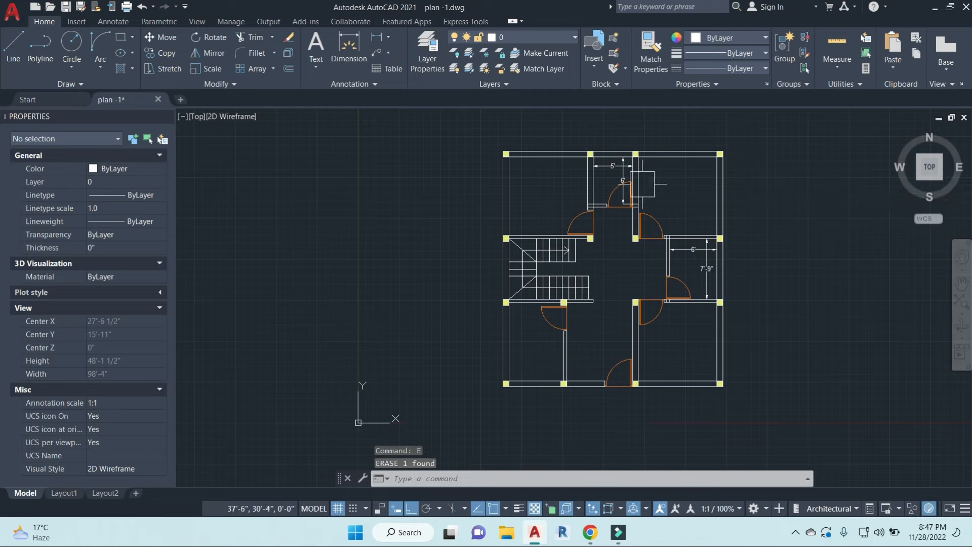
Step: Measure the length of the short wall stub below the 5' by 6' room, above the adjacent room's door
key(Escape)
scroll(575, 217, up, 4)
key(Escape)
text(dli)
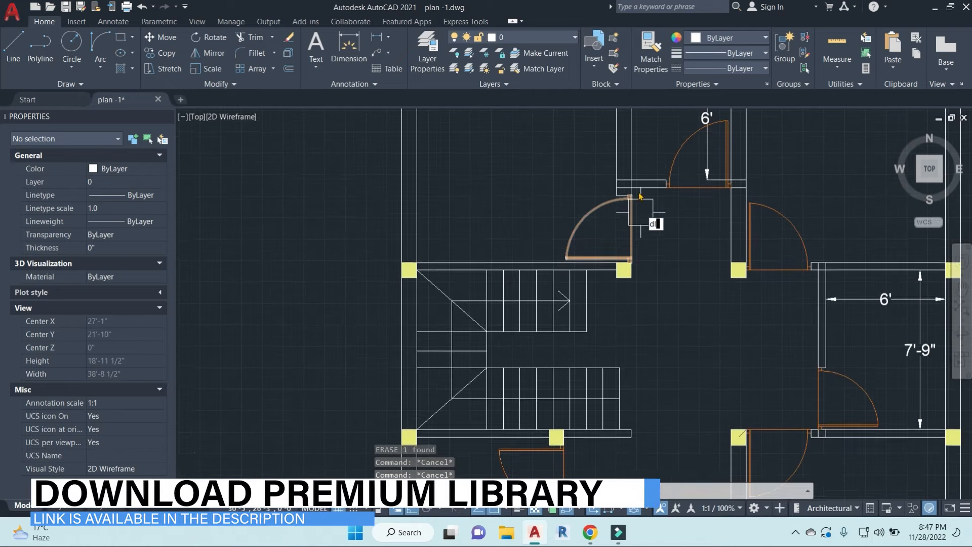
key(space)
scroll(632, 172, up, 6)
click(627, 229)
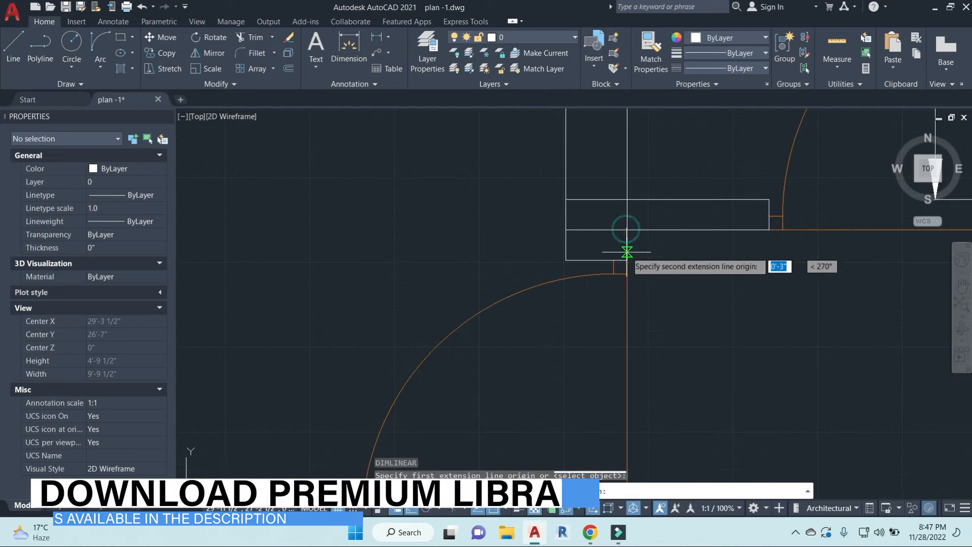
click(626, 259)
key(Escape)
key(Escape)
scroll(633, 252, down, 5)
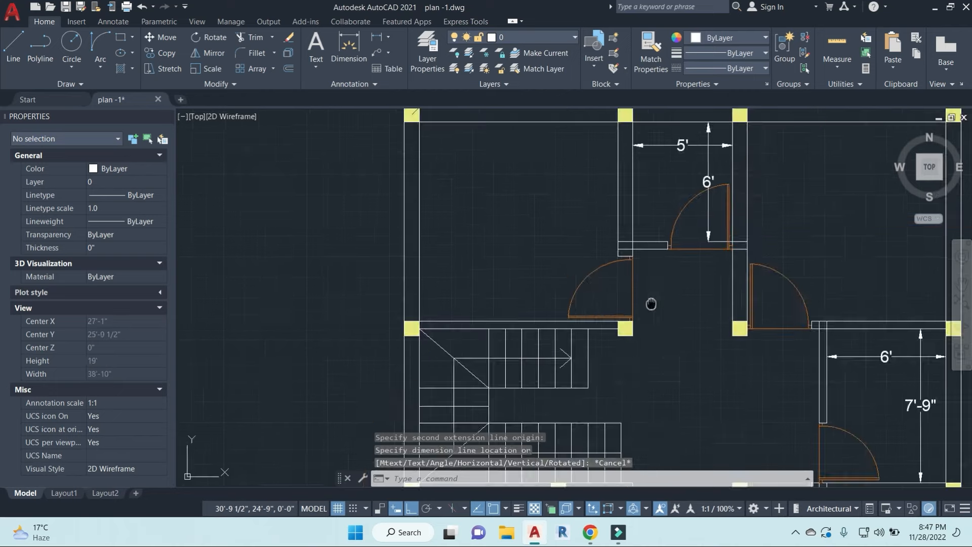
Step: Move the door above the upper staircase wall up so its upper jamb meets the lower face of the 6' room's wall
scroll(651, 268, up, 5)
click(649, 273)
key(space)
scroll(657, 209, up, 5)
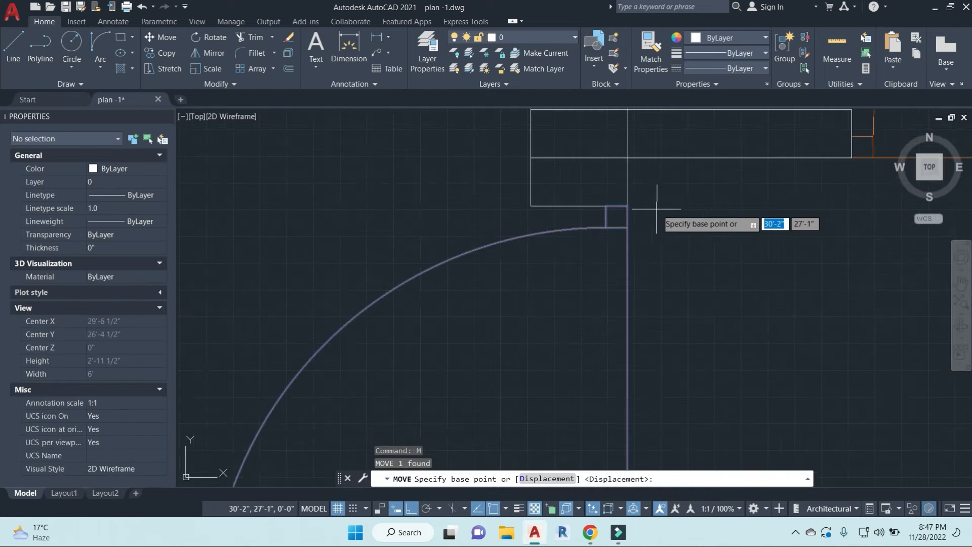
click(627, 208)
key(Escape)
scroll(623, 152, down, 3)
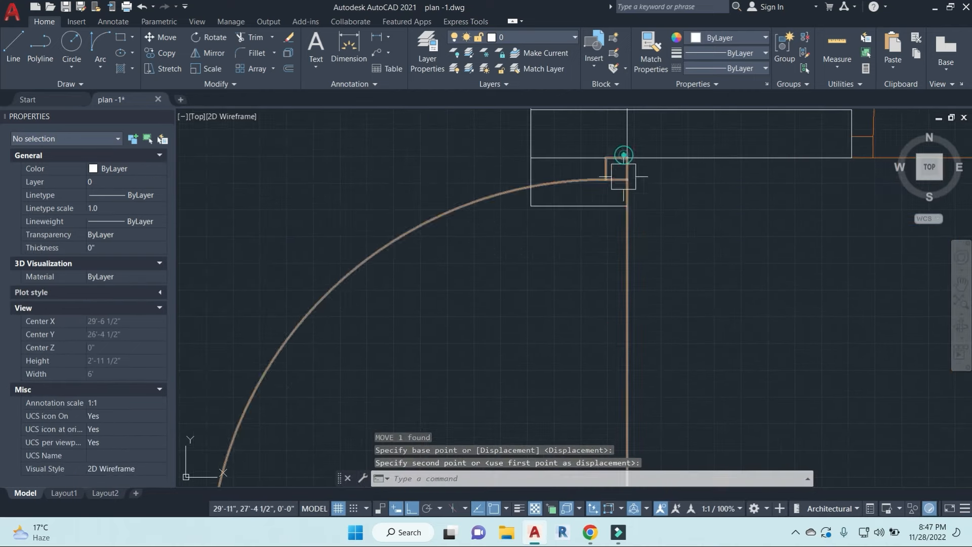
Step: Trim the wall stub overlapping the moved door and erase its leftover end line
text(tr)
key(space)
key(space)
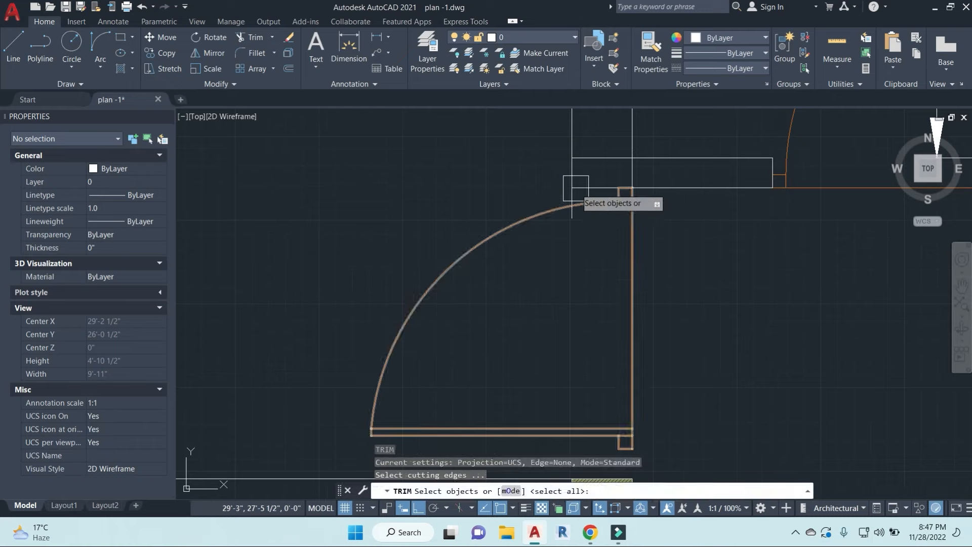
scroll(586, 206, up, 4)
click(564, 203)
key(Escape)
key(Escape)
click(515, 250)
click(648, 421)
text(e)
key(space)
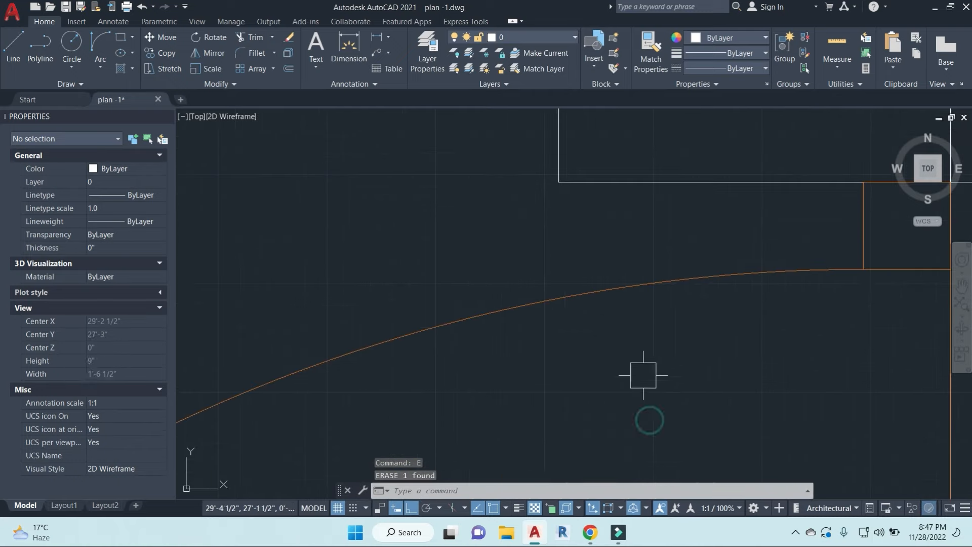
Step: Move the four columns on the upper staircase wall line up so their lower edges align with the wall's lower face
scroll(639, 360, down, 6)
middle_drag(656, 369, 581, 227)
key(Escape)
key(Escape)
key(Escape)
scroll(583, 285, up, 5)
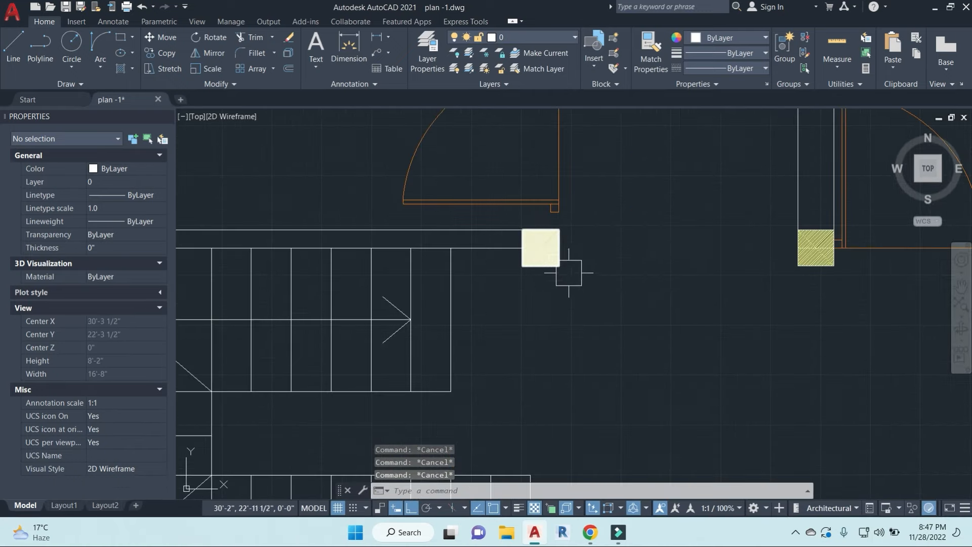
click(549, 260)
click(820, 254)
scroll(799, 330, down, 6)
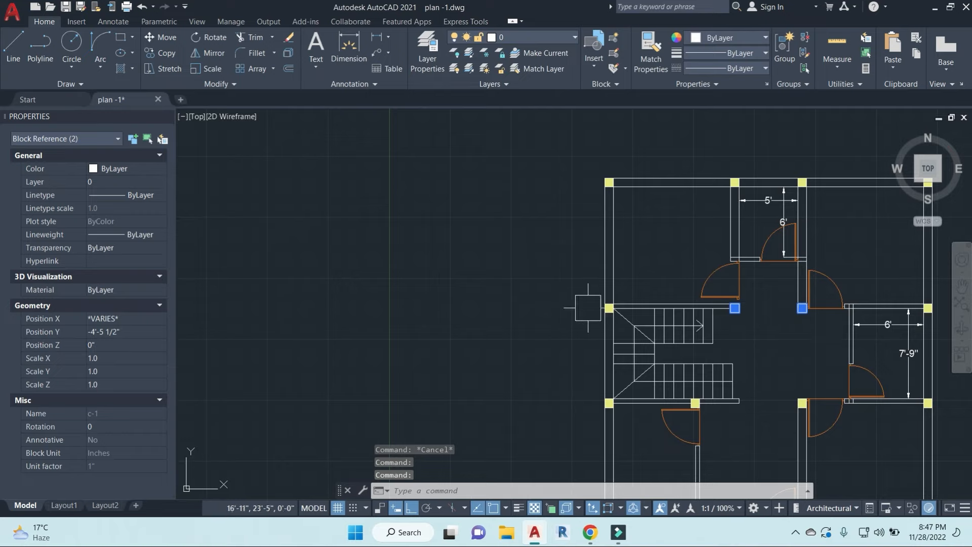
click(606, 307)
middle_drag(827, 325, 693, 314)
click(806, 304)
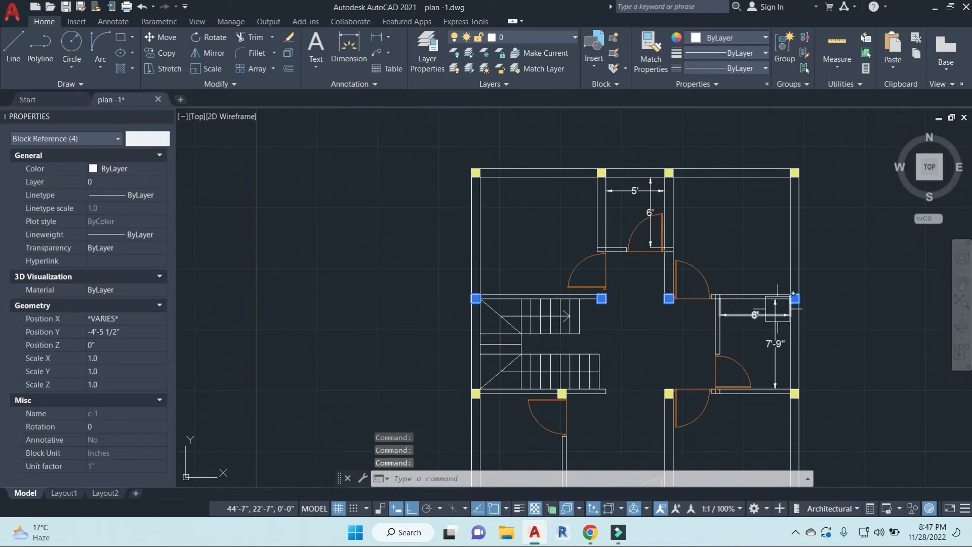
text(m)
key(Return)
scroll(794, 302, up, 8)
click(776, 321)
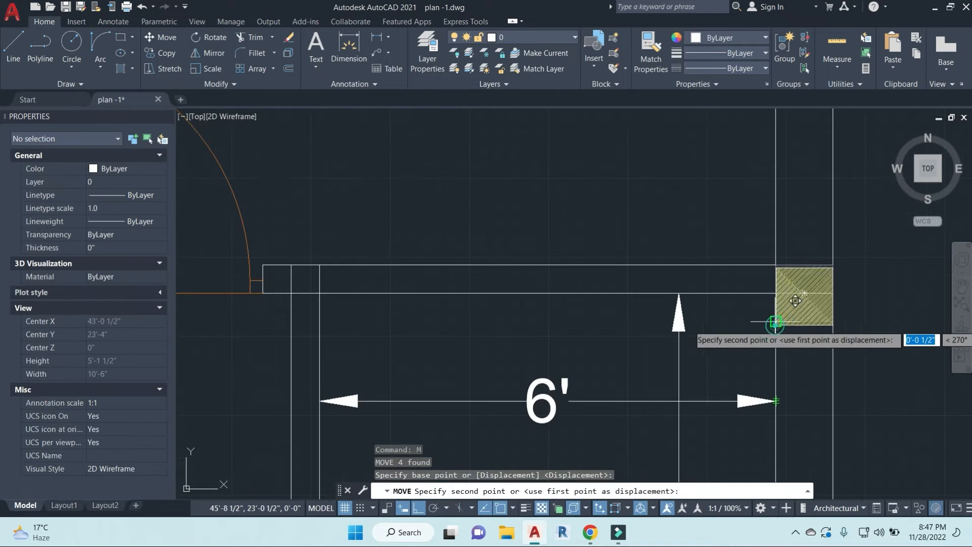
click(776, 289)
scroll(856, 302, down, 6)
middle_drag(856, 301, 784, 286)
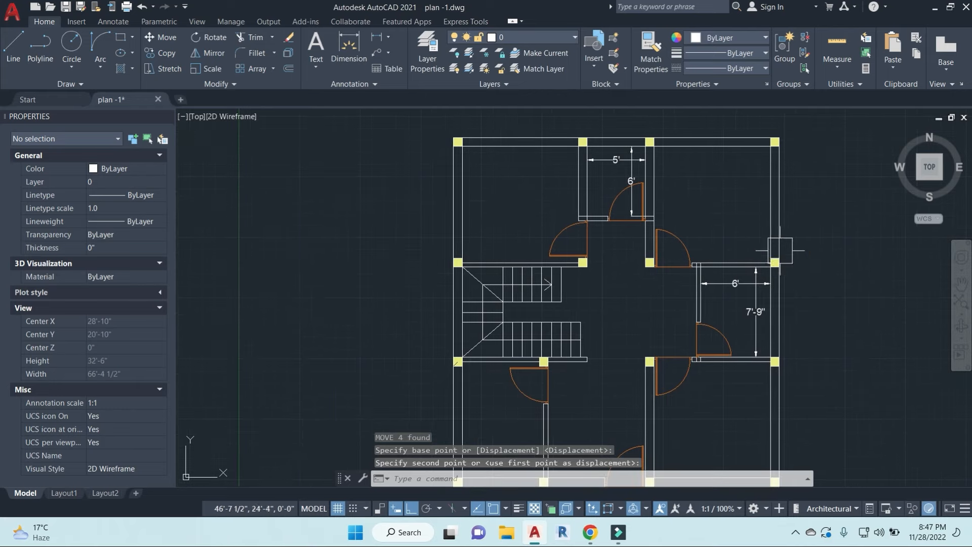
middle_drag(645, 365, 654, 333)
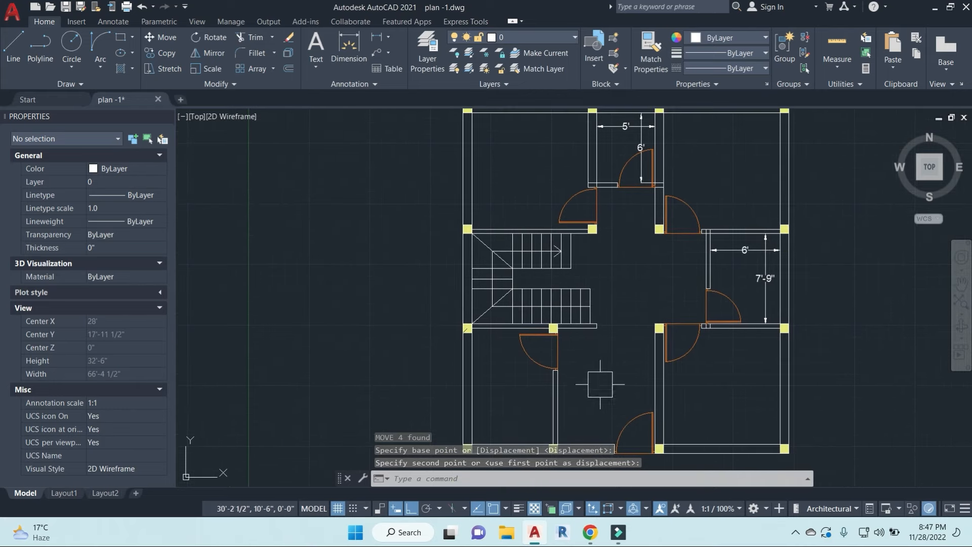
middle_drag(636, 283, 625, 348)
key(Escape)
key(Escape)
text(dli)
key(Return)
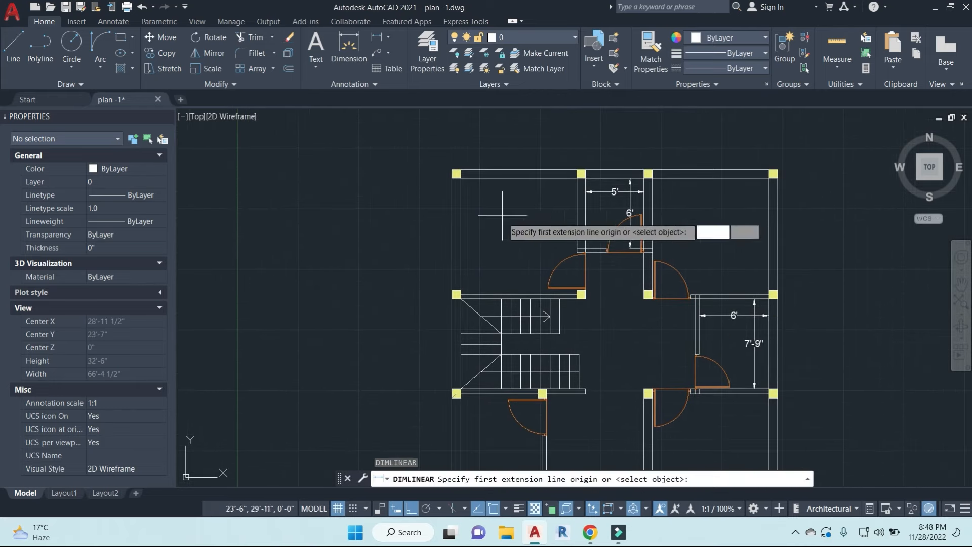
scroll(455, 185, up, 5)
key(Escape)
key(Escape)
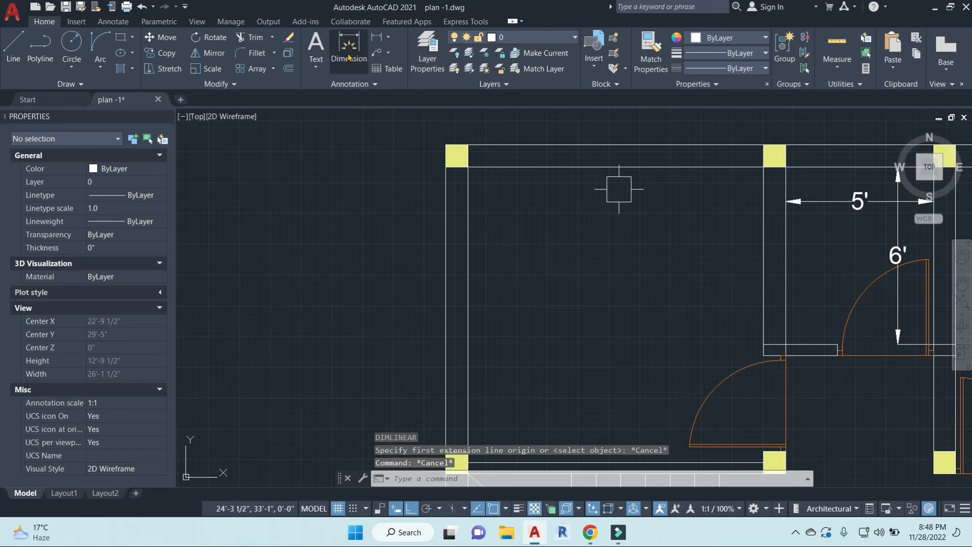
Step: Add a horizontal linear dimension for the upper-left room's clear width between the column faces, just below its upper wall
click(388, 37)
click(403, 58)
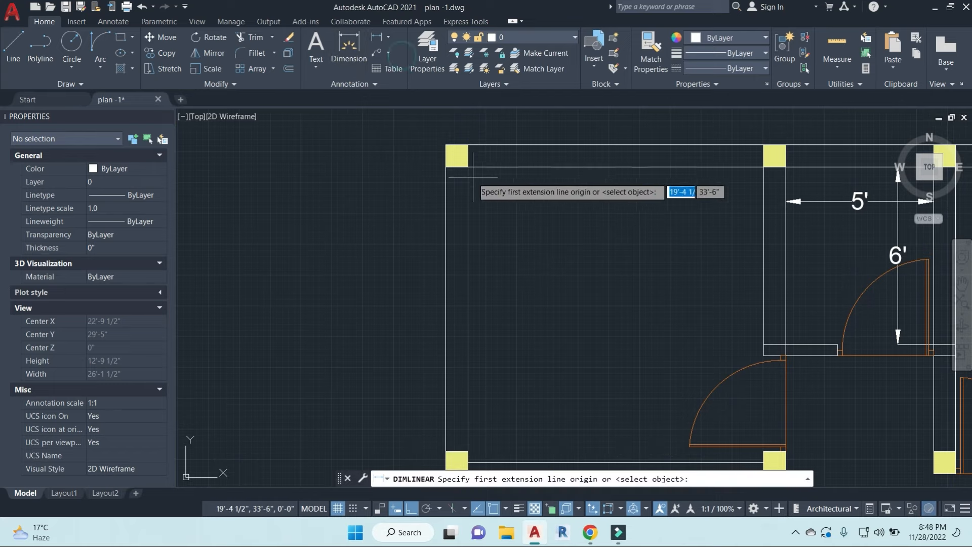
click(457, 156)
click(764, 166)
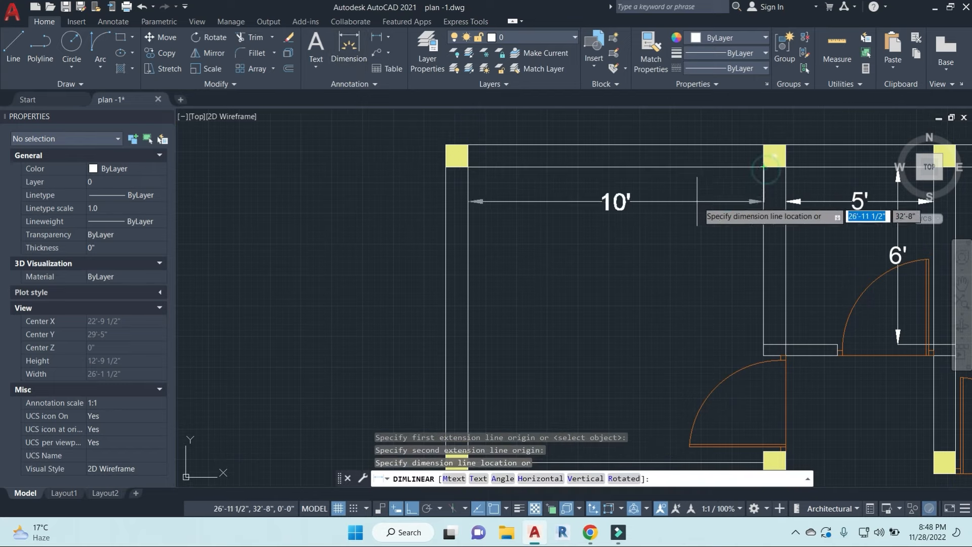
click(693, 203)
Step: Add a vertical linear dimension for the upper-left room's clear depth beside its left wall
key(Return)
click(468, 165)
middle_drag(466, 444, 466, 307)
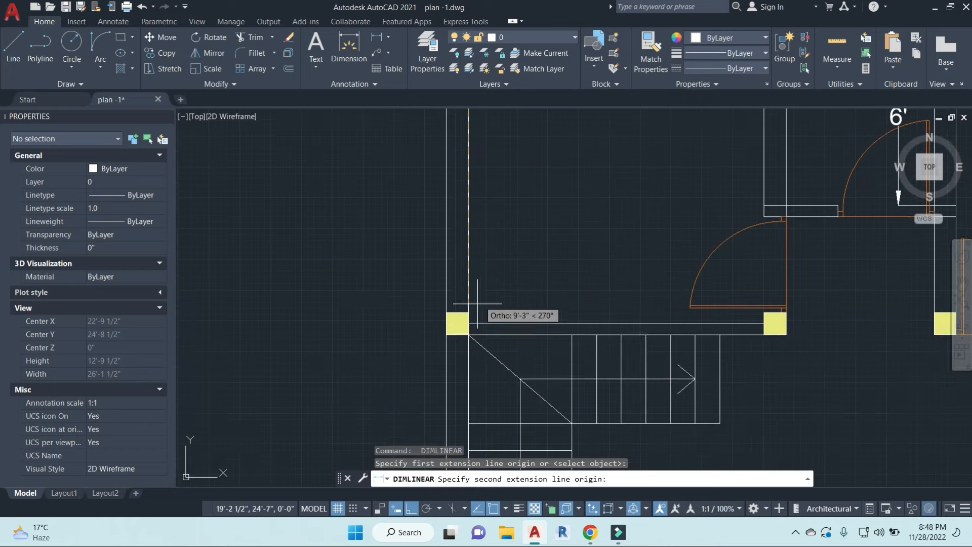
click(468, 324)
click(498, 224)
scroll(498, 224, down, 3)
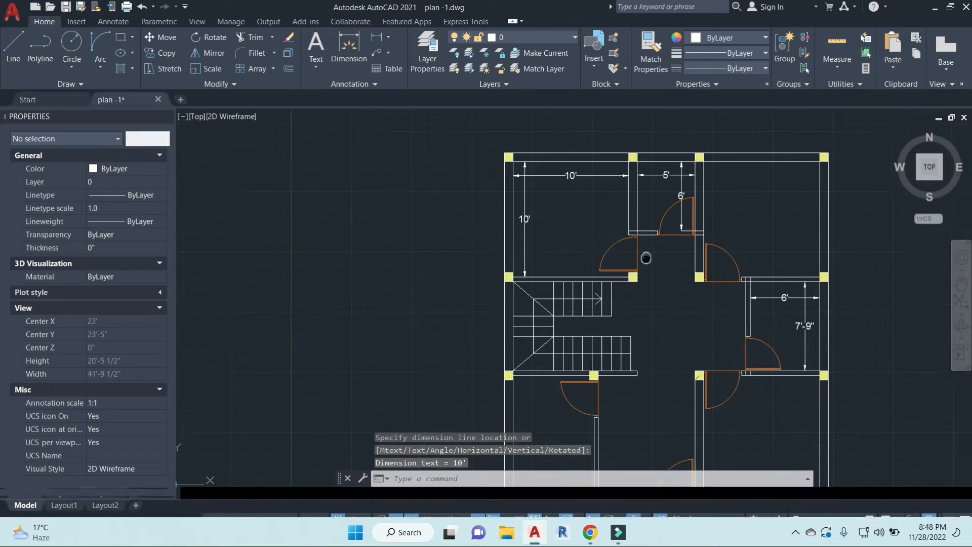
Step: Add a vertical linear dimension for the upper-right room's clear depth along its right wall
scroll(740, 206, up, 2)
scroll(740, 206, up, 2)
key(Return)
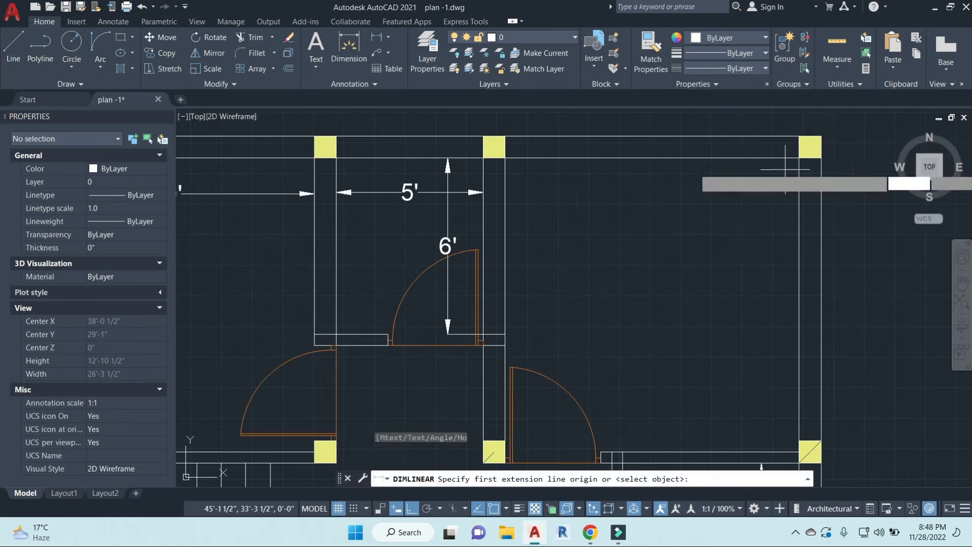
click(787, 147)
middle_drag(787, 405, 786, 279)
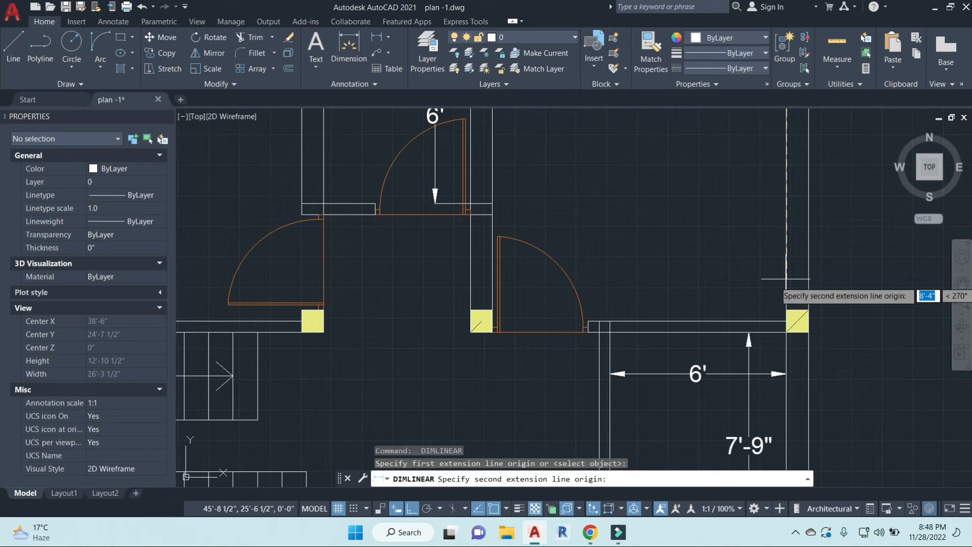
click(787, 320)
click(818, 235)
scroll(540, 303, up, 3)
scroll(540, 303, down, 3)
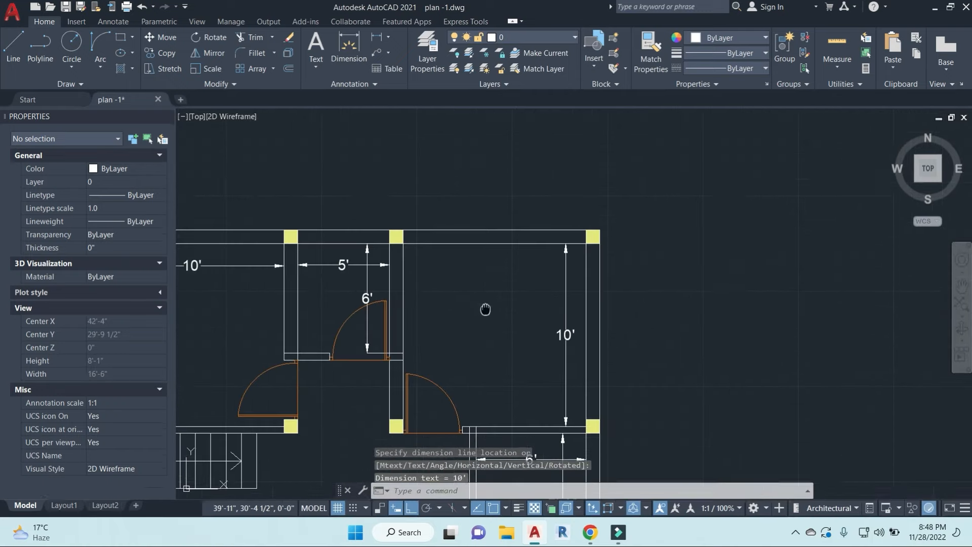
Step: Add a horizontal linear dimension for the upper-right room's clear width just below its upper wall
scroll(321, 124, up, 3)
key(Return)
click(373, 206)
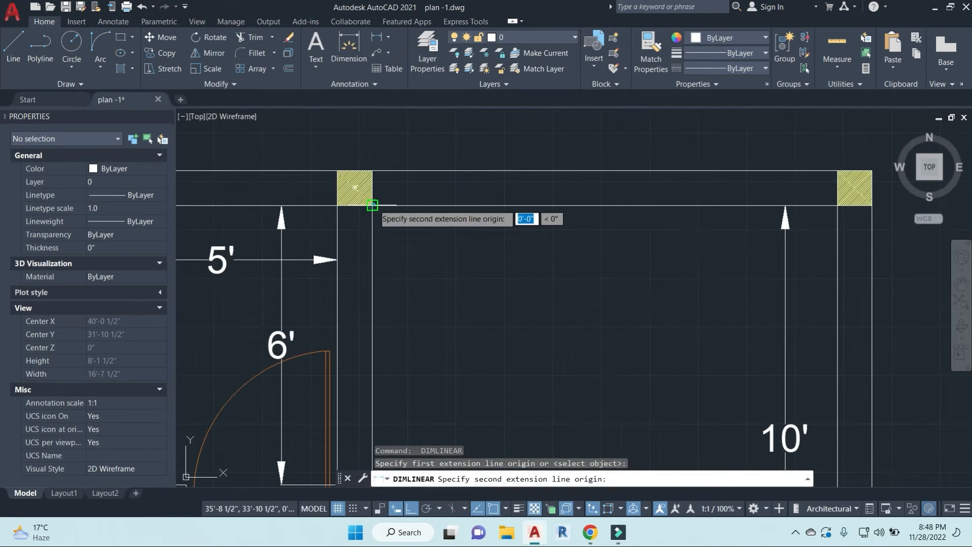
click(837, 206)
click(699, 265)
scroll(699, 264, down, 4)
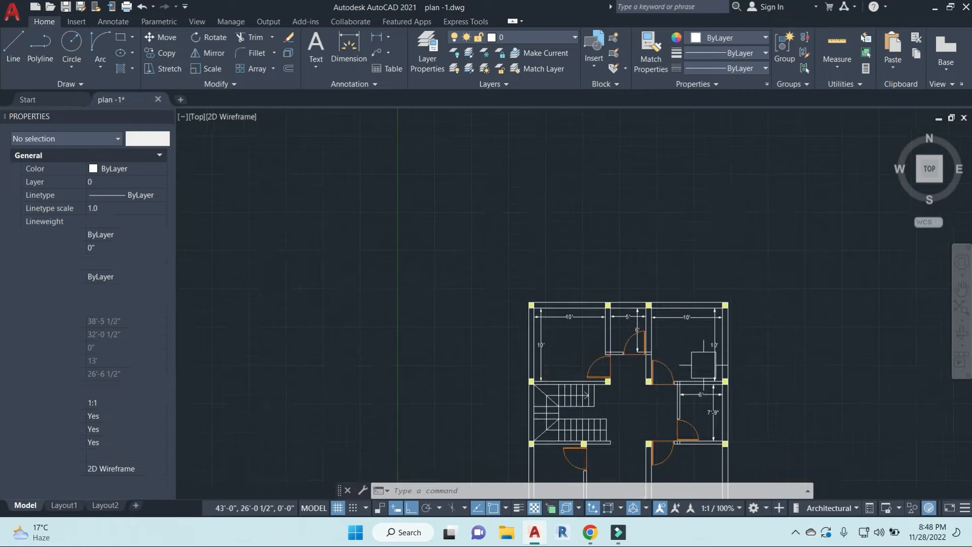
Step: Add a vertical linear dimension for the lower-right room's clear depth between the column faces, beside its right wall
scroll(691, 265, up, 4)
middle_drag(720, 133, 719, 173)
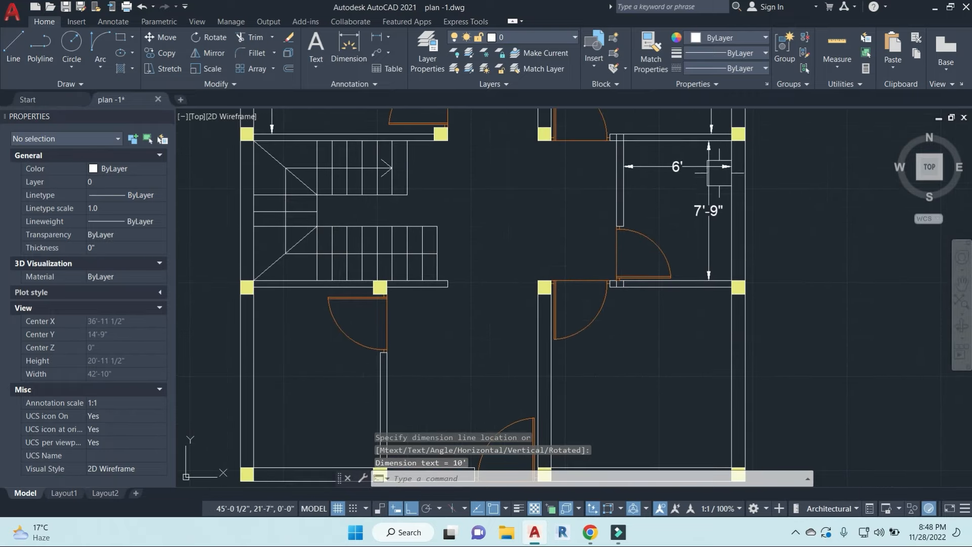
key(space)
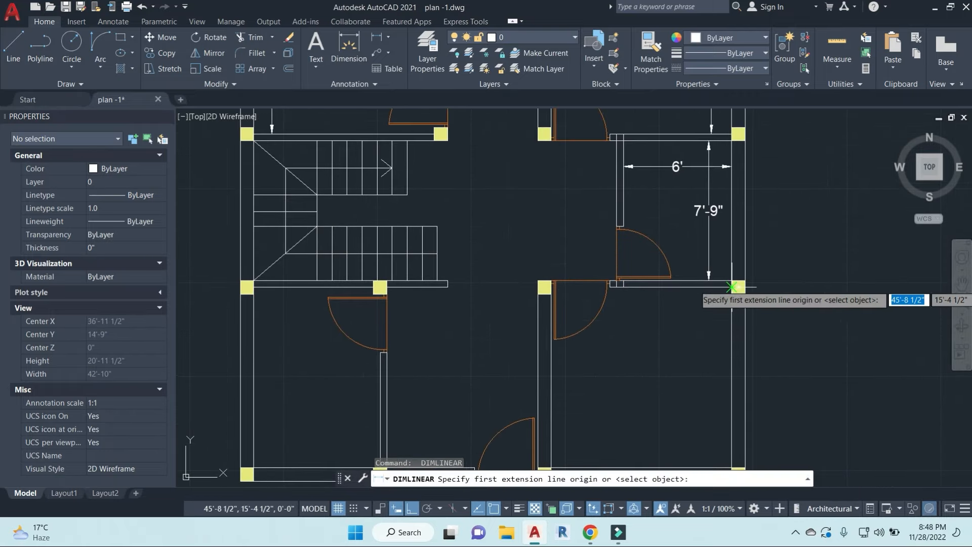
click(731, 288)
middle_drag(720, 397, 724, 231)
click(735, 299)
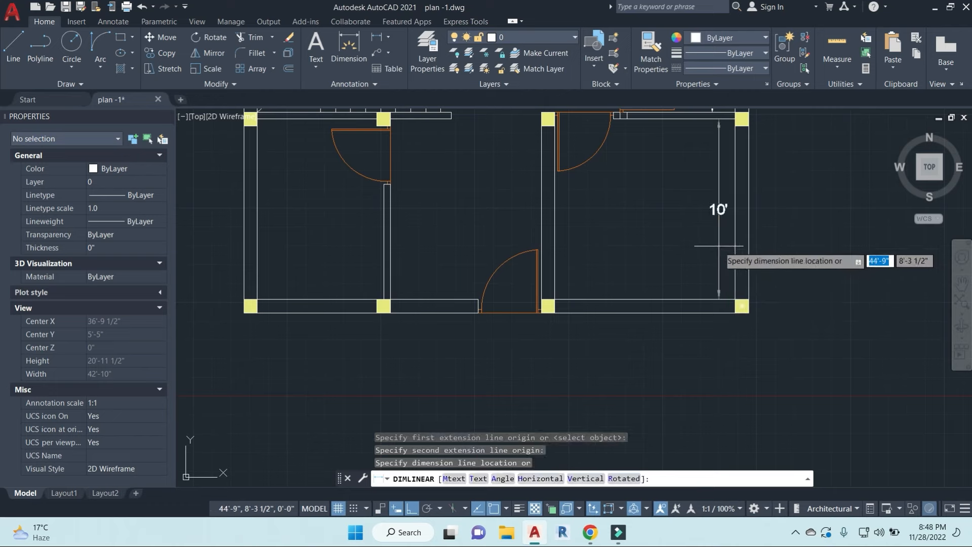
click(718, 256)
Step: Add a horizontal linear dimension for the lower-right room's clear width just above its lower wall
key(space)
click(548, 305)
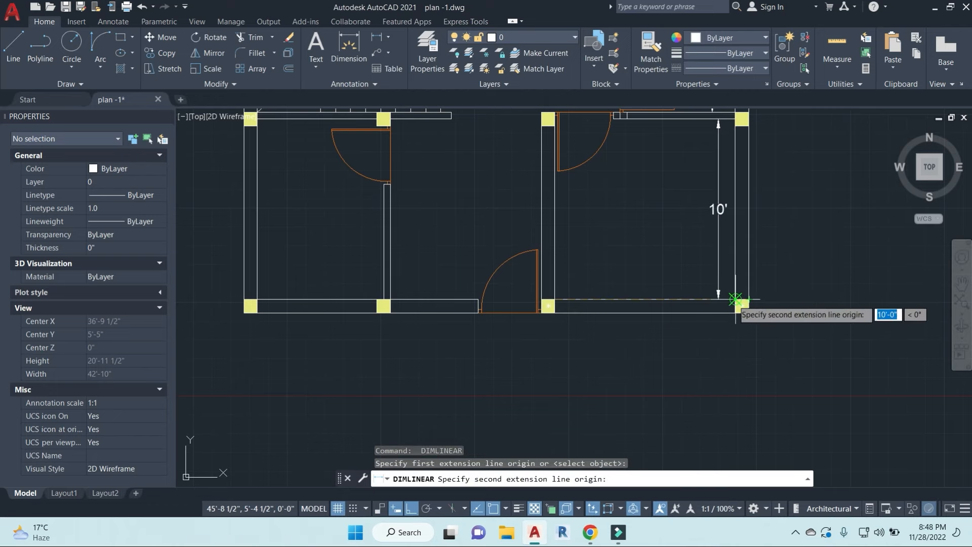
click(735, 299)
click(636, 271)
Step: Add a horizontal linear dimension for the lower-left room's clear width just above its lower wall
scroll(572, 307, down, 1)
middle_drag(572, 307, 728, 326)
scroll(635, 305, up, 1)
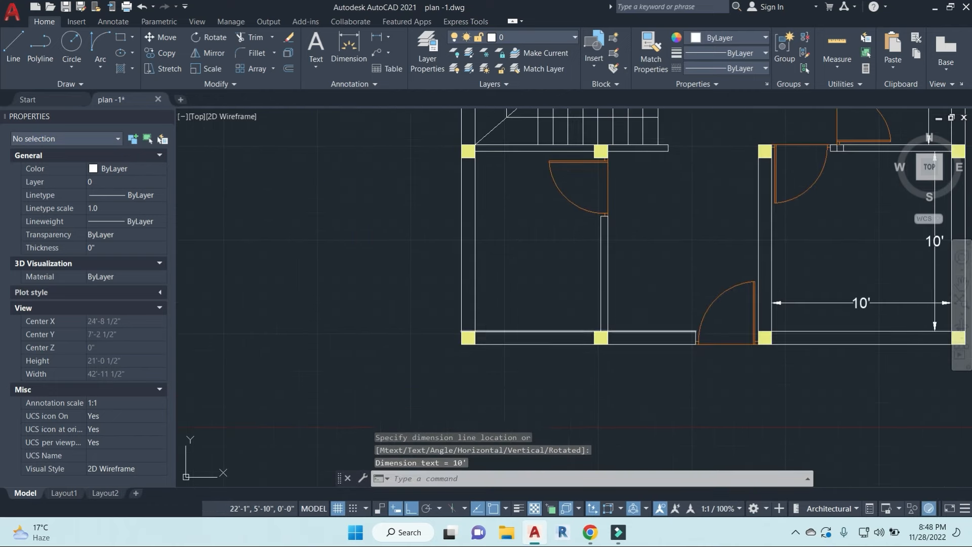
key(space)
click(471, 331)
click(601, 333)
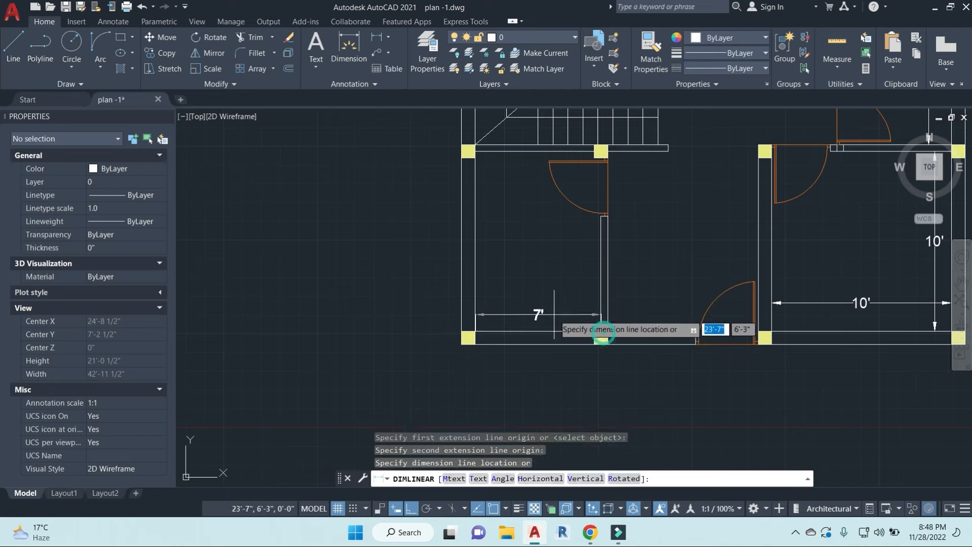
click(545, 309)
key(Return)
middle_drag(536, 243, 559, 264)
click(532, 168)
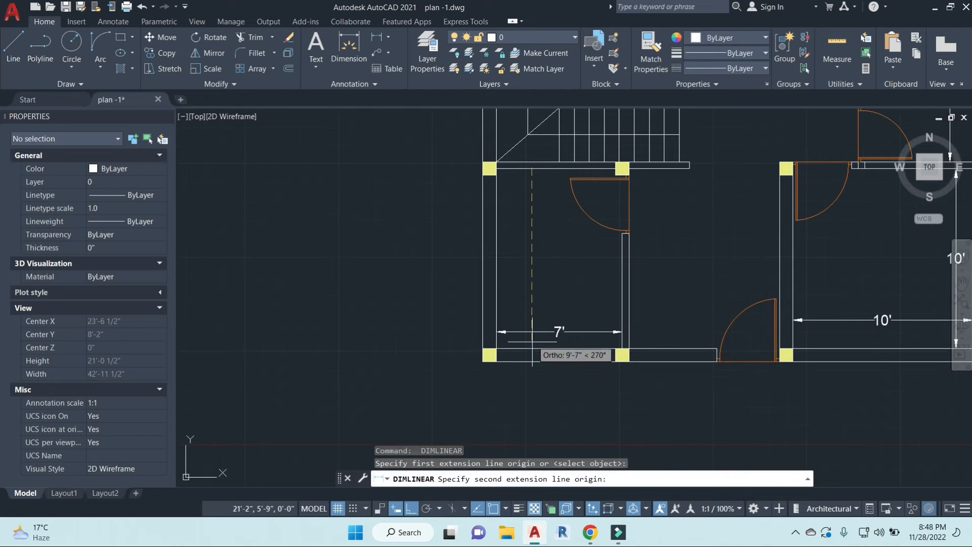
click(533, 350)
key(Escape)
Step: Add a vertical linear dimension for the lower-left room's clear depth between its lower and upper walls, beside the left wall
scroll(529, 354, up, 4)
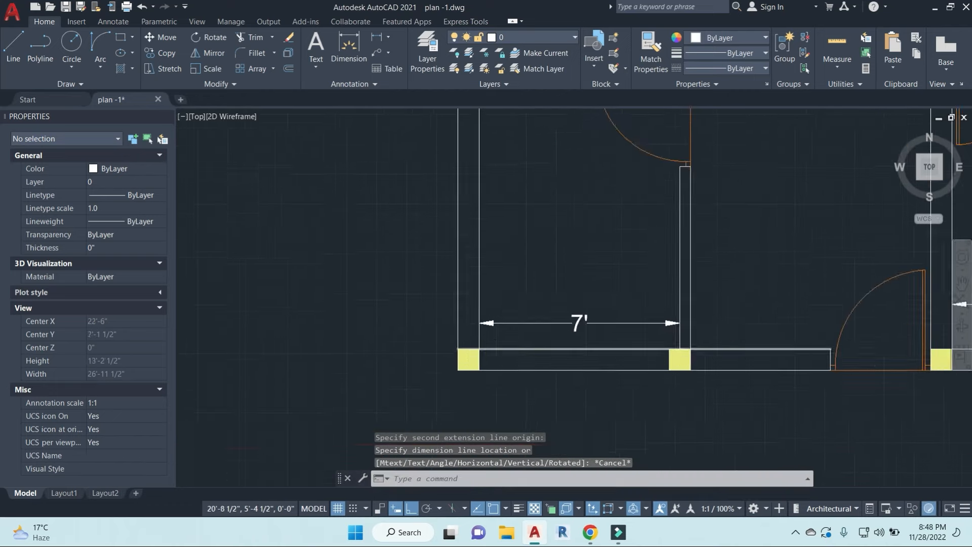
key(Return)
click(496, 349)
scroll(454, 264, down, 4)
scroll(452, 142, up, 5)
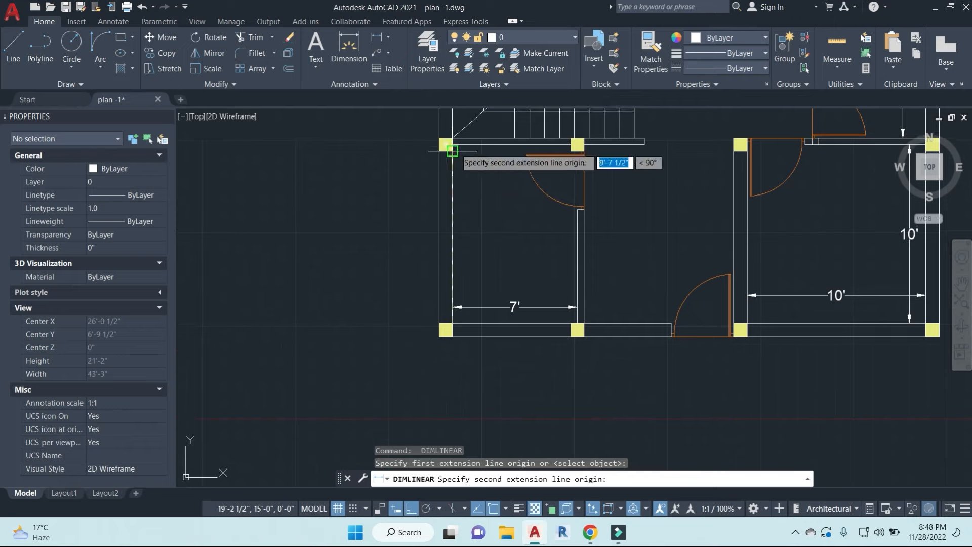
click(453, 142)
click(525, 211)
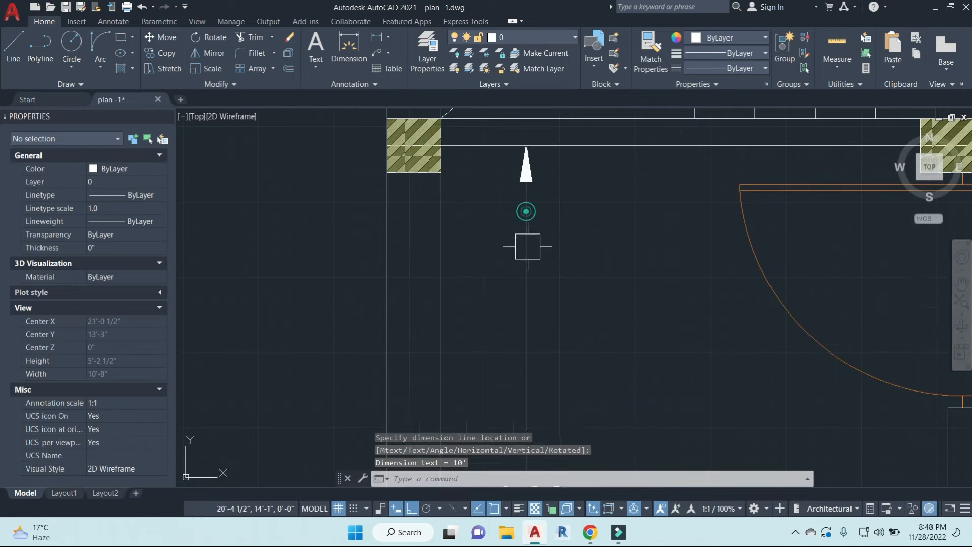
Step: Create a multiline text label reading BEDROOM-1 with a 6" text height in the empty area right of the plan
scroll(551, 231, down, 4)
middle_drag(610, 294, 586, 289)
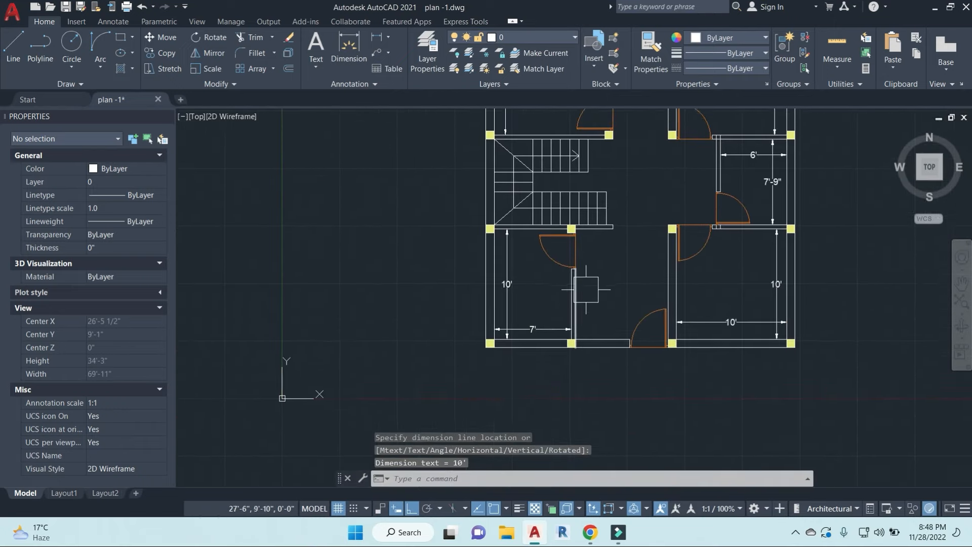
middle_drag(661, 199, 630, 244)
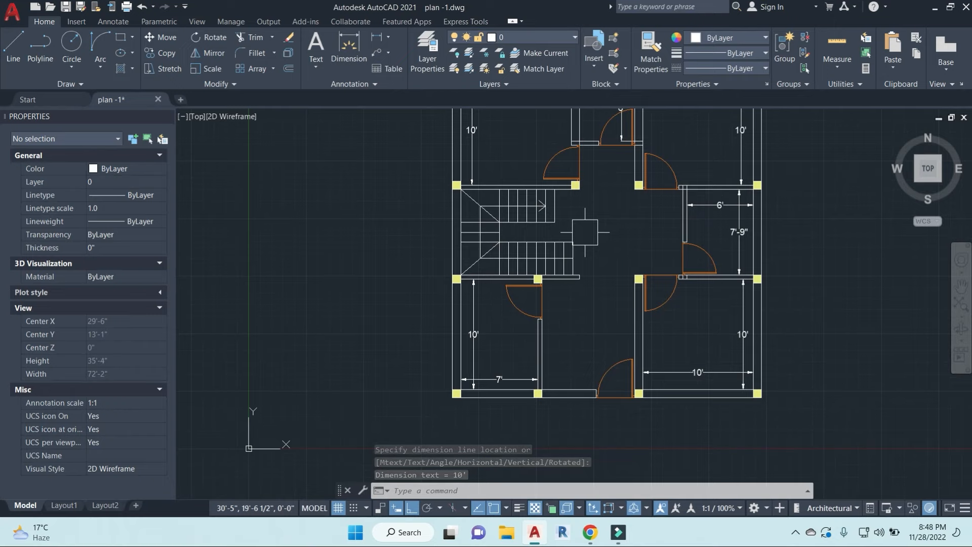
scroll(569, 309, down, 2)
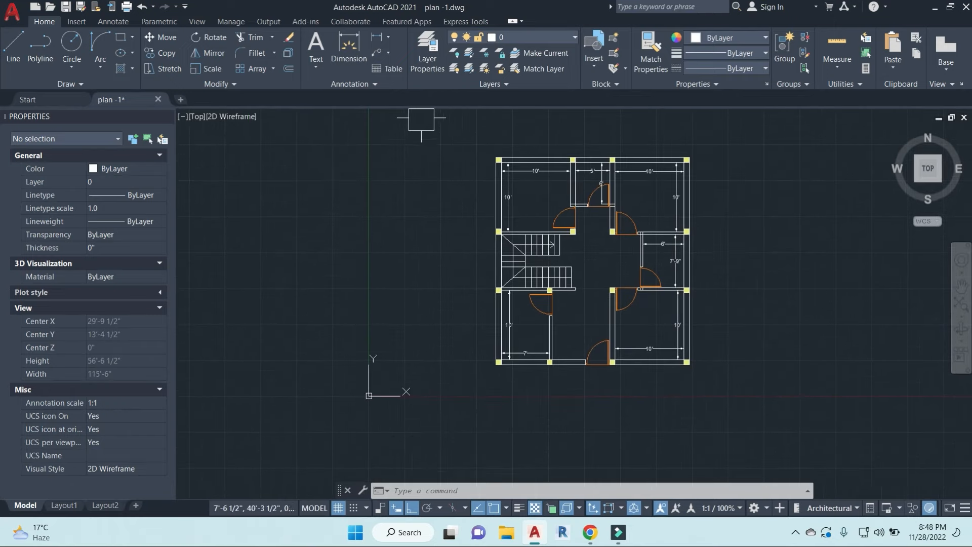
click(315, 68)
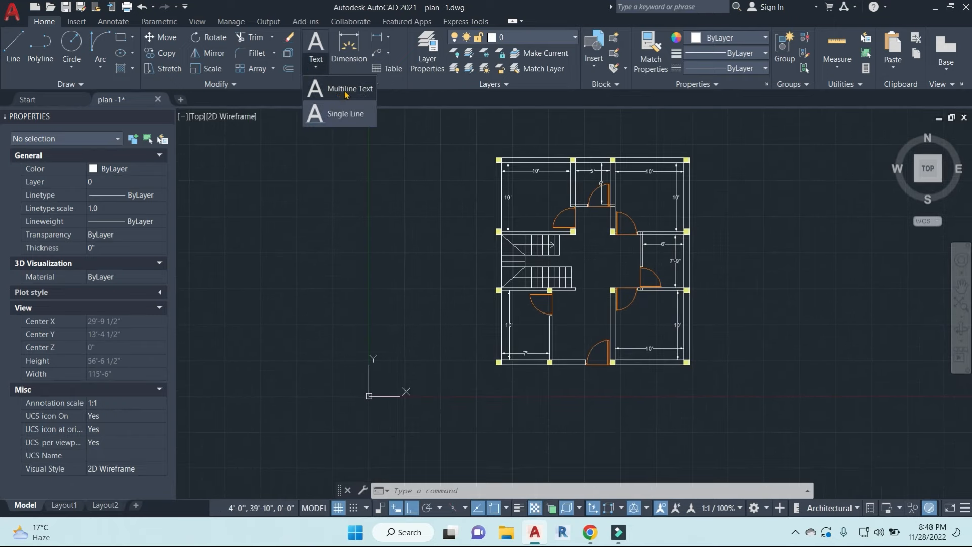
click(346, 91)
middle_drag(721, 193, 658, 202)
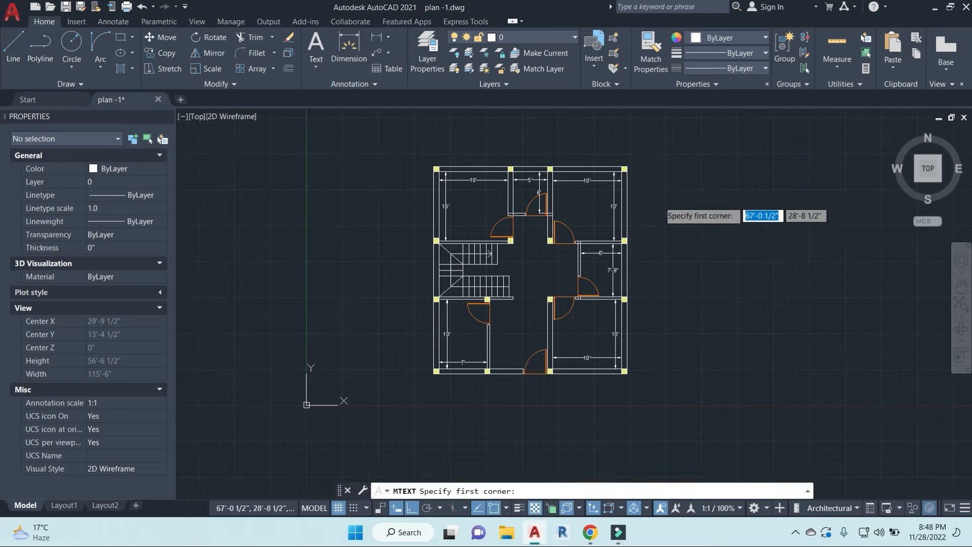
click(653, 189)
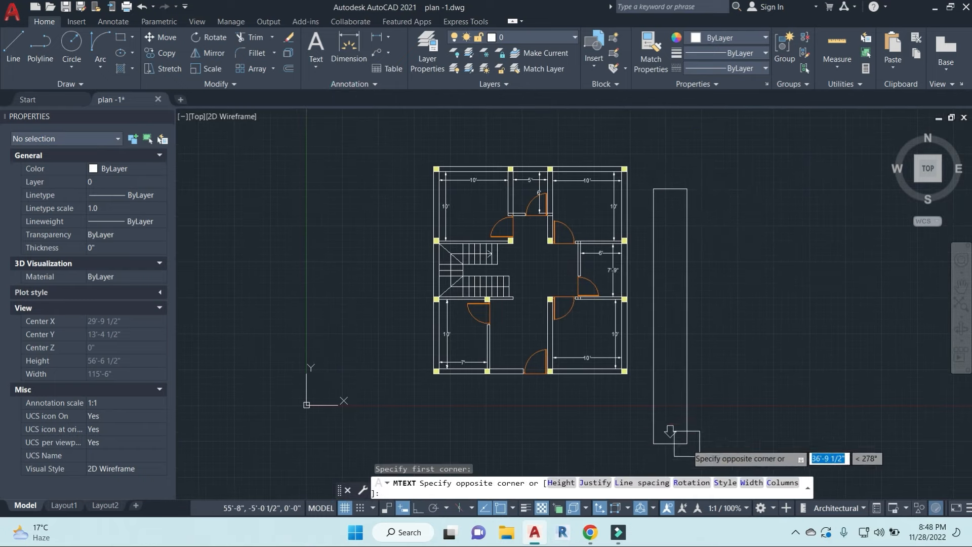
click(561, 483)
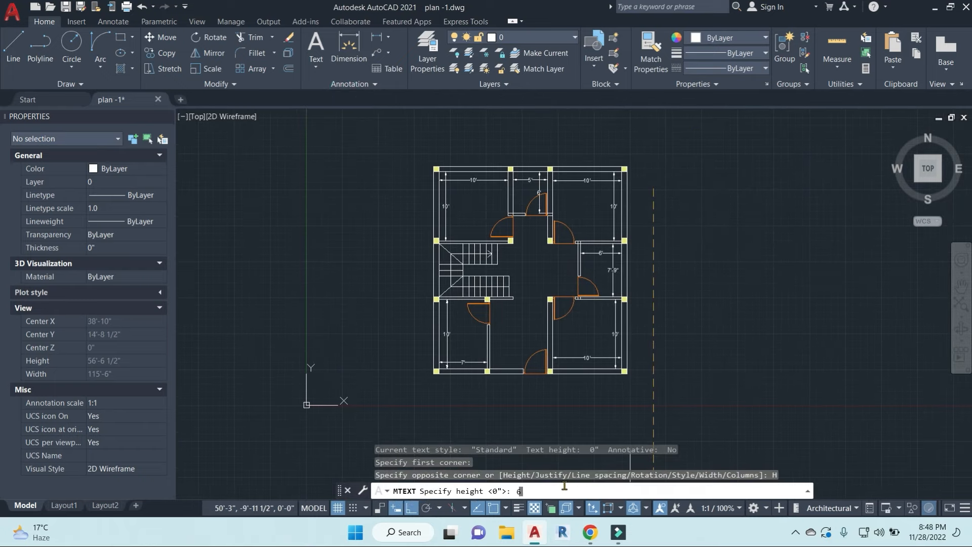
text(6")
key(Return)
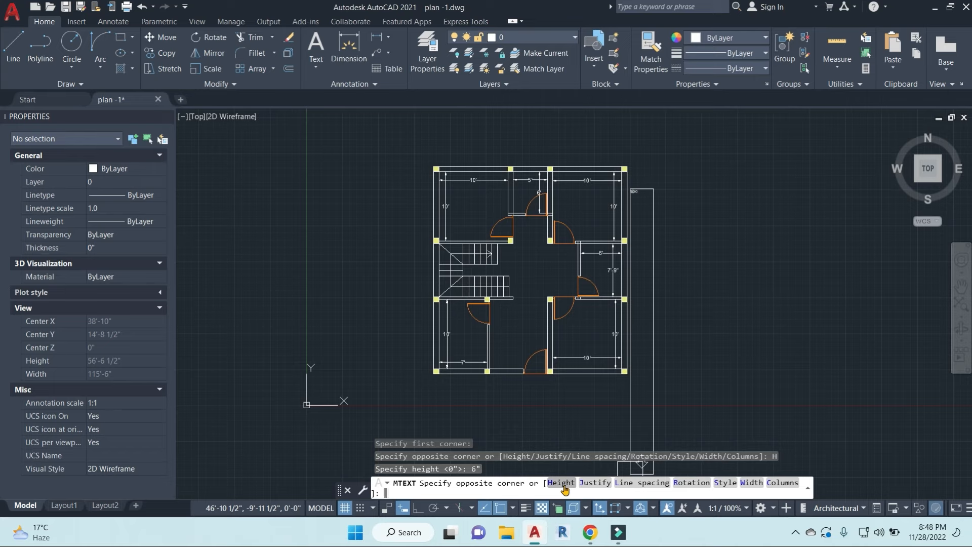
click(769, 218)
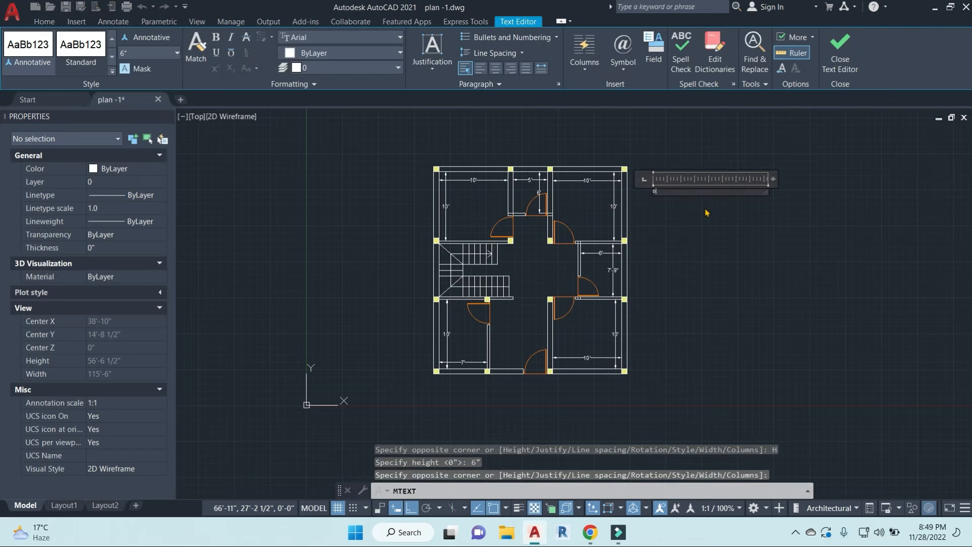
text(BEDROOM-1)
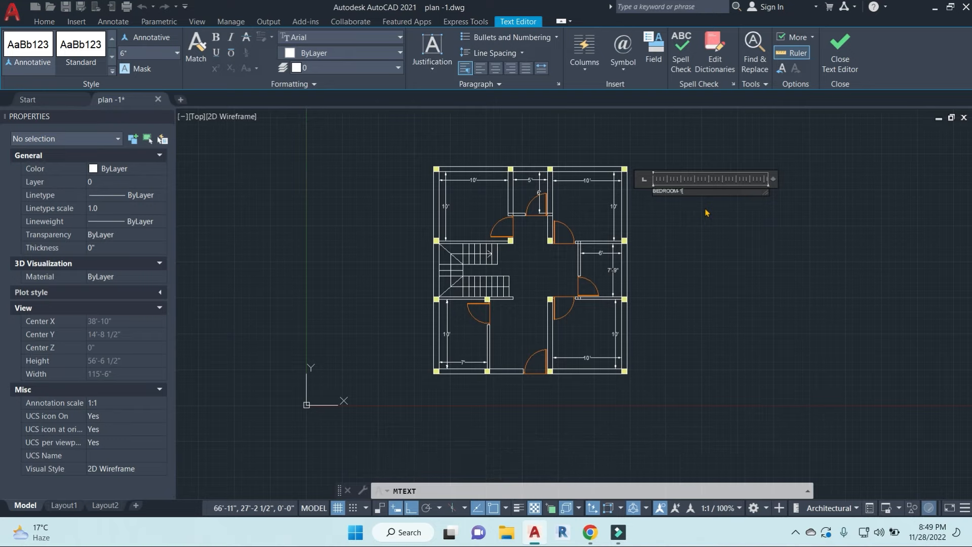
scroll(694, 183, up, 2)
click(709, 267)
key(Escape)
key(Escape)
Step: Move the BEDROOM-1 label into the upper-left room, just below its width dimension
click(669, 192)
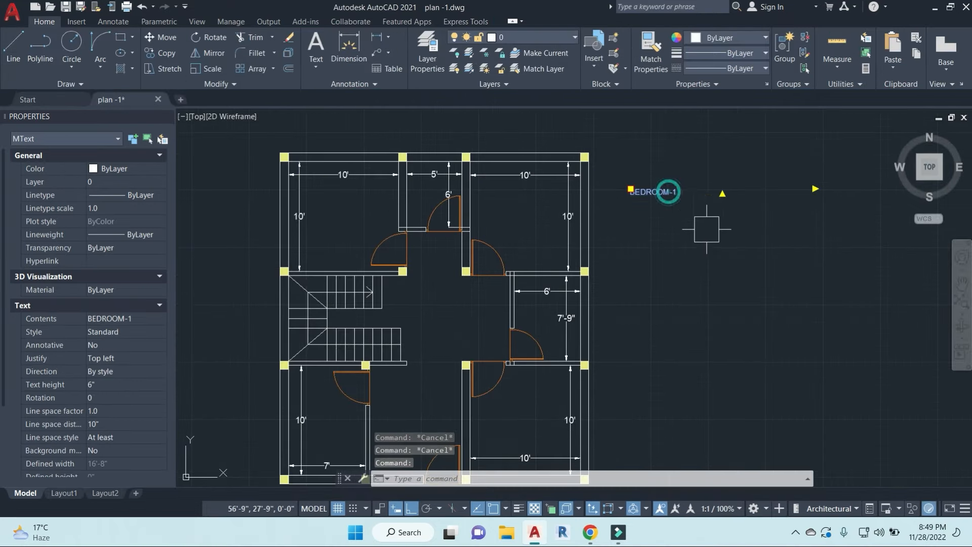
text(m)
key(Return)
click(841, 277)
key(Escape)
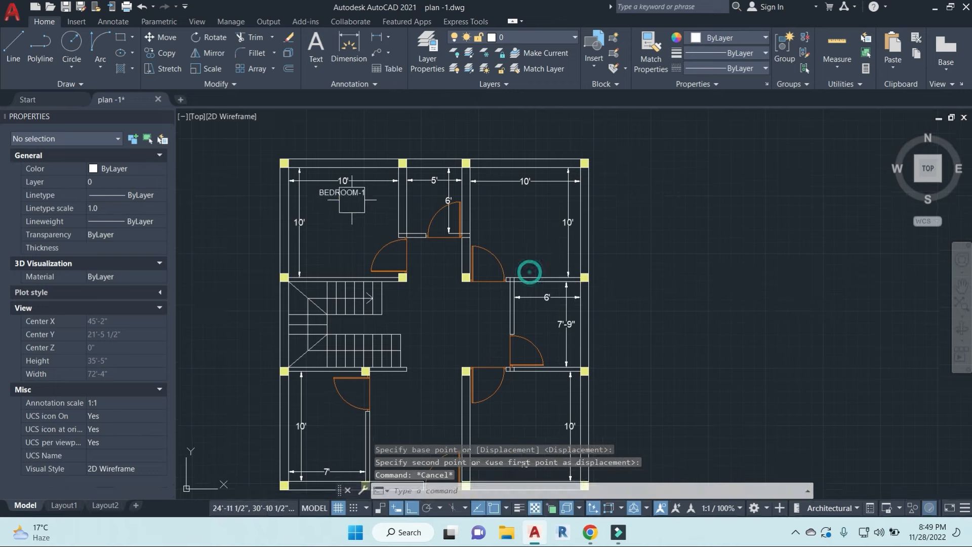
Step: Change the BEDROOM-1 label's text color to green 88,186,72
scroll(490, 178, up, 2)
double_click(489, 178)
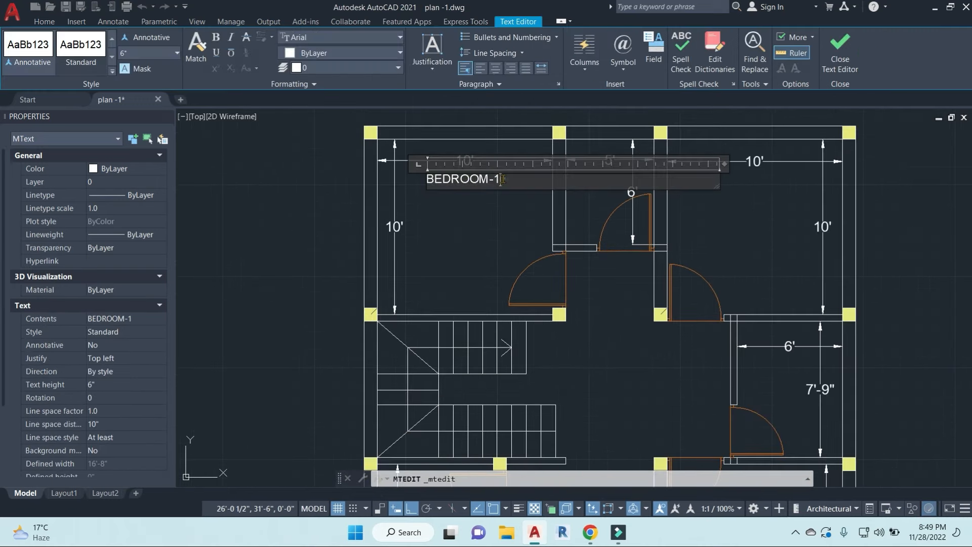
click(377, 51)
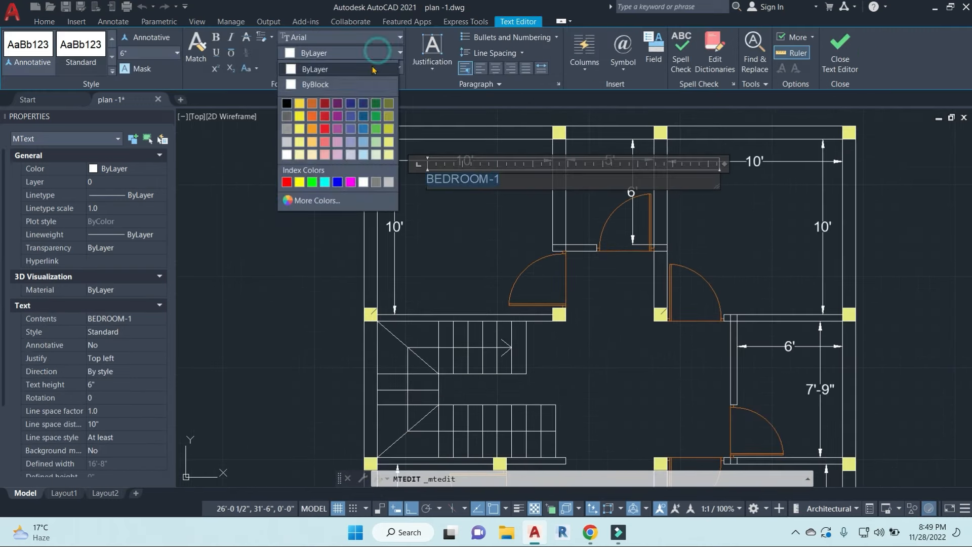
click(379, 130)
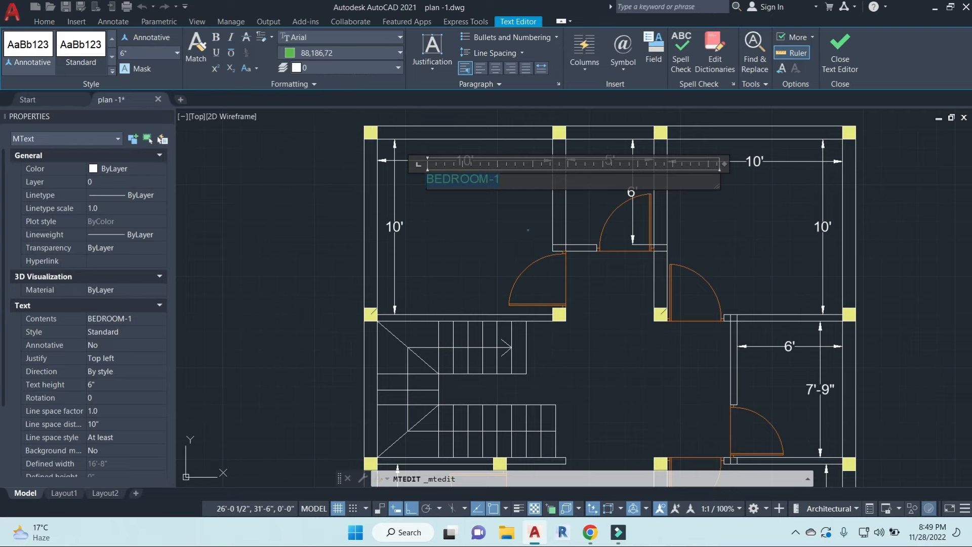
click(521, 230)
Step: Add a second line reading 10'-0"X10'-0" to the BEDROOM-1 label
double_click(495, 181)
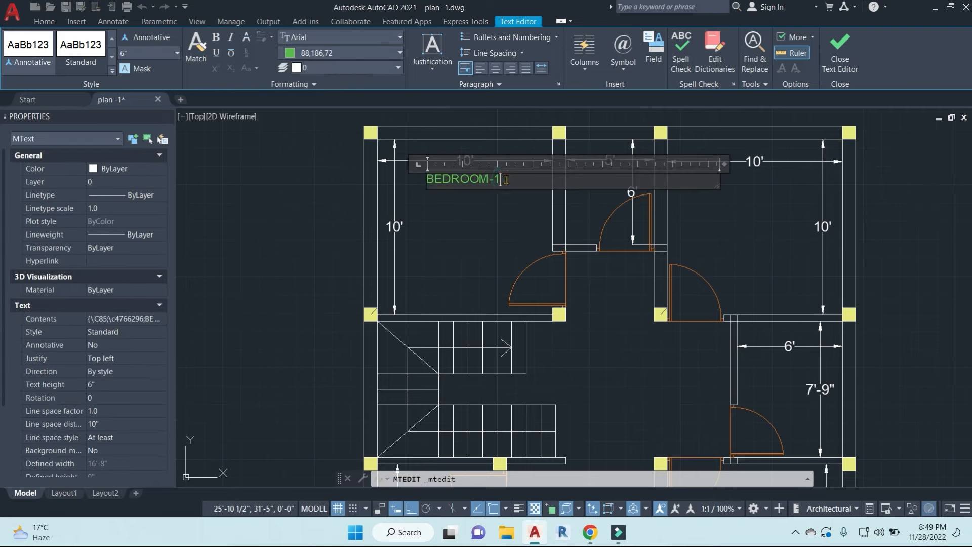
key(Return)
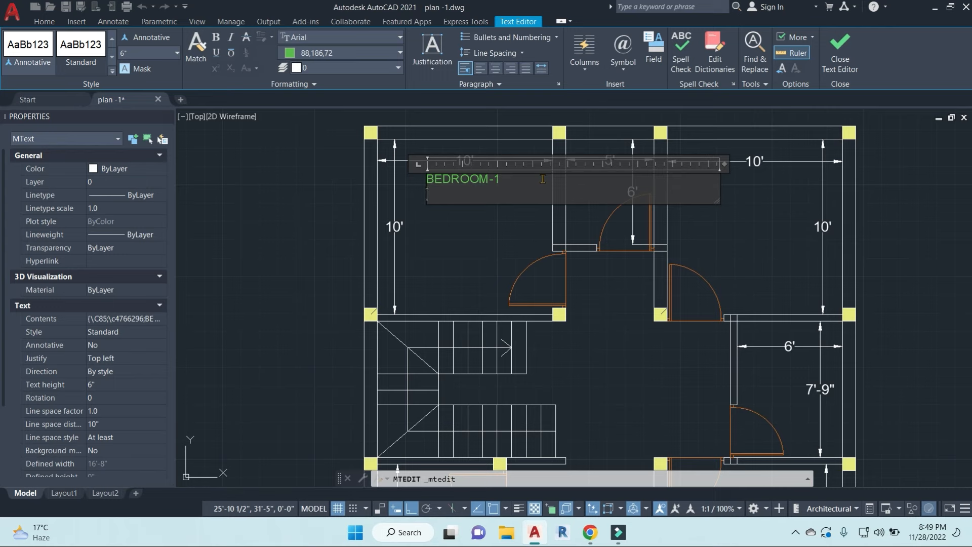
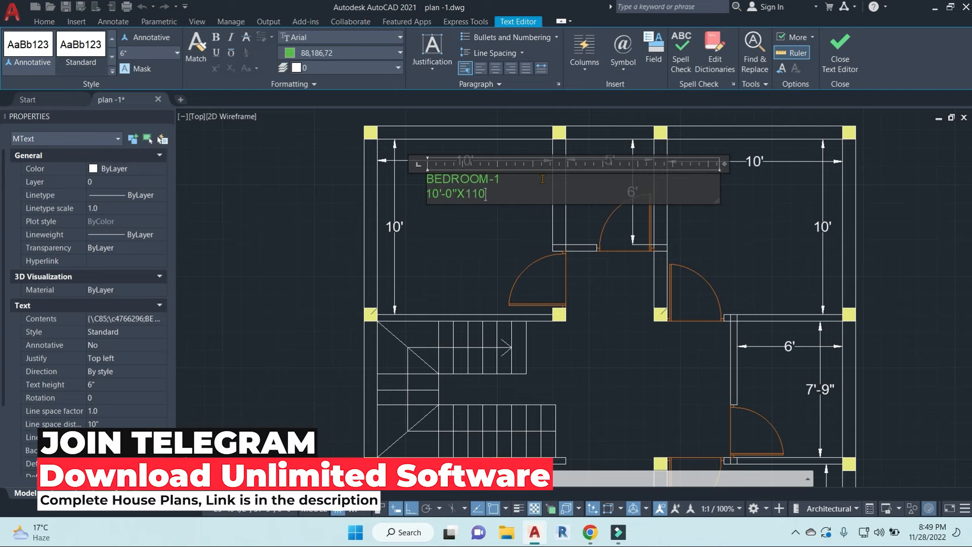
text(-0")
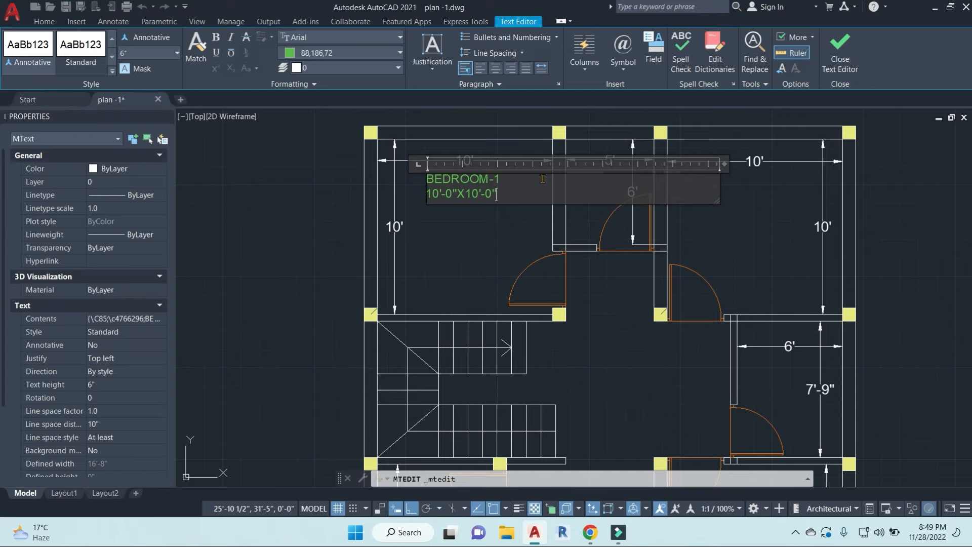
click(502, 239)
key(Escape)
key(Escape)
Step: Change the color of the label's 10'-0"X10'-0" line to light red 242,113,114
scroll(472, 181, up, 3)
double_click(541, 217)
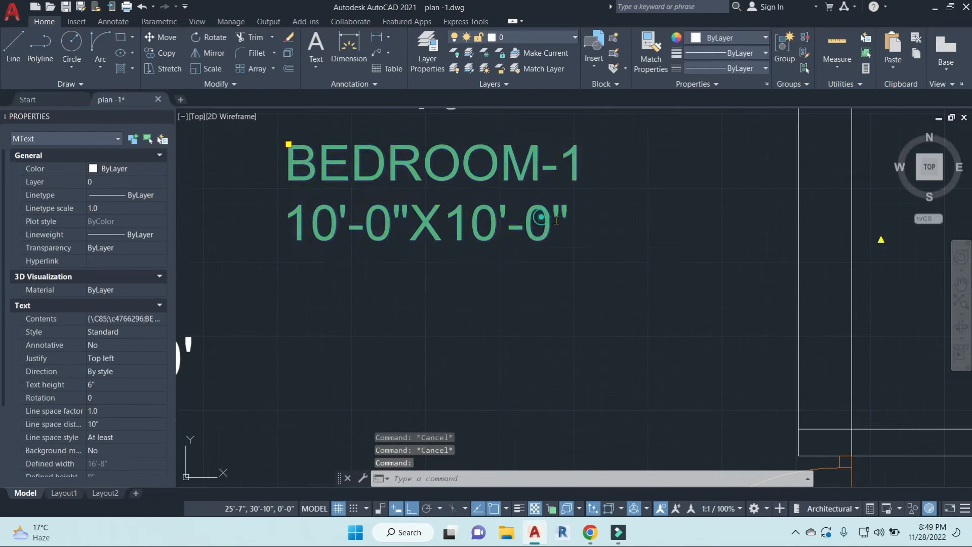
drag(570, 226, 282, 234)
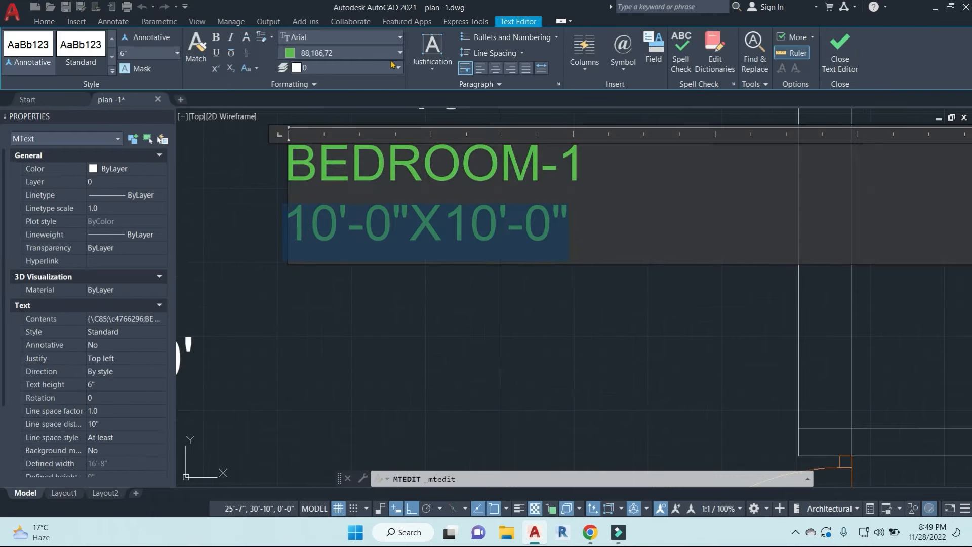
click(376, 53)
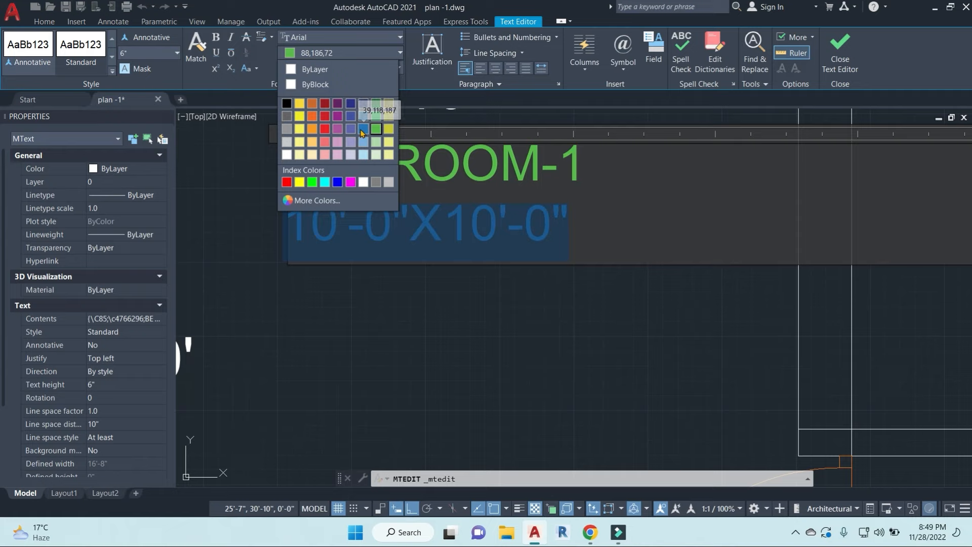
click(324, 142)
click(478, 352)
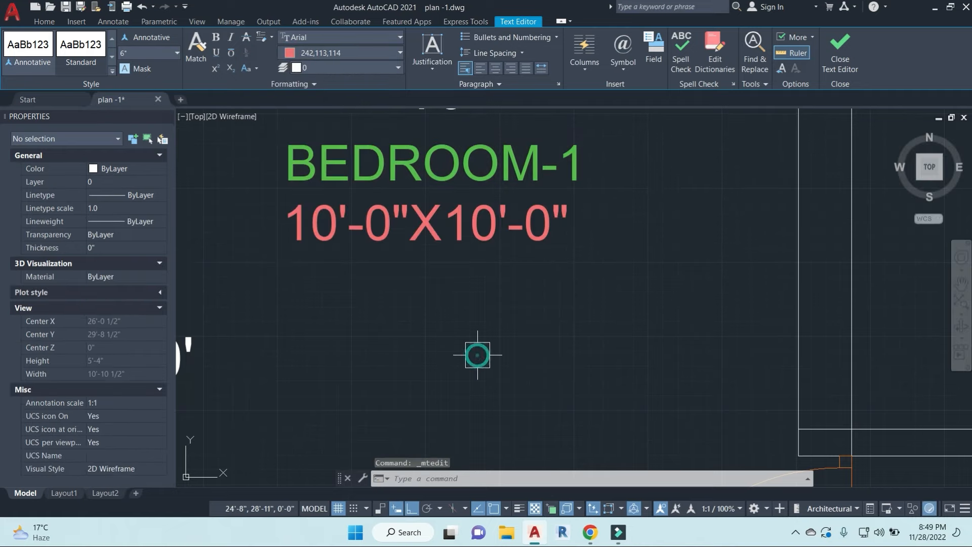
scroll(545, 330, down, 2)
middle_drag(541, 329, 517, 259)
scroll(518, 259, up, 2)
key(Escape)
key(Escape)
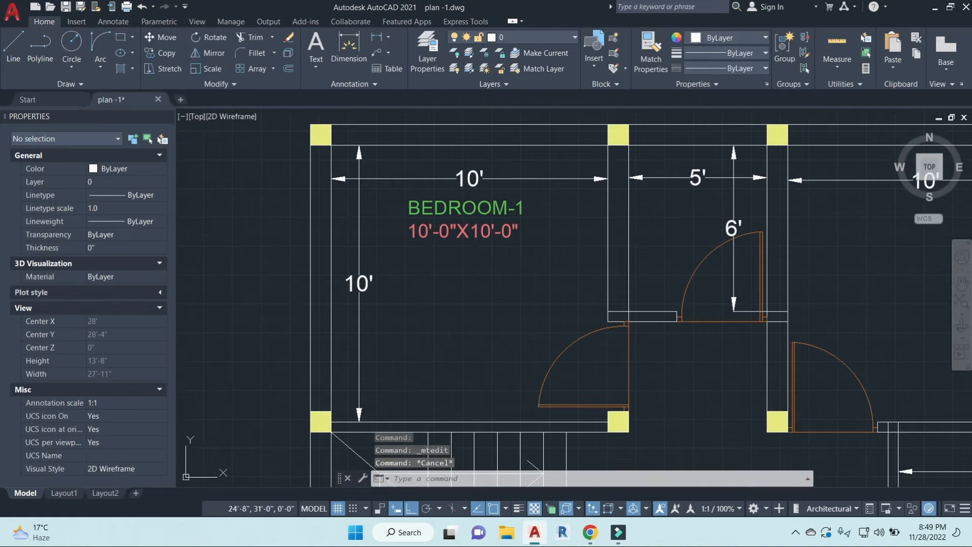
click(479, 212)
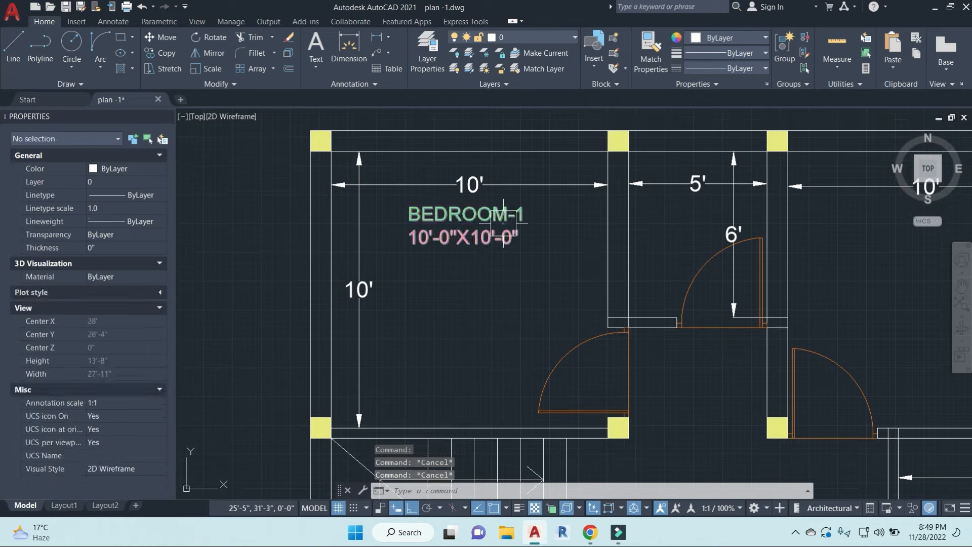
scroll(518, 250, down, 3)
scroll(661, 238, up, 3)
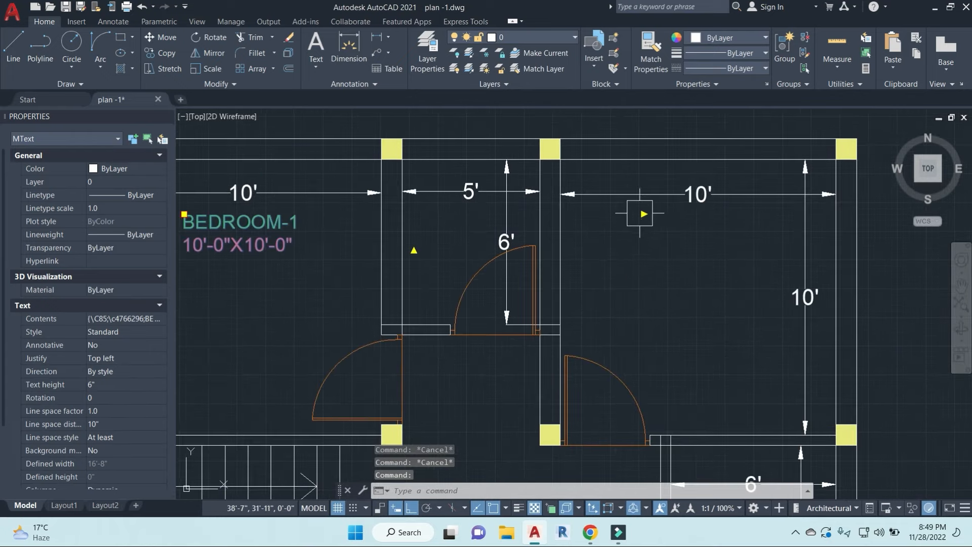
click(644, 214)
key(Escape)
middle_drag(289, 268, 457, 272)
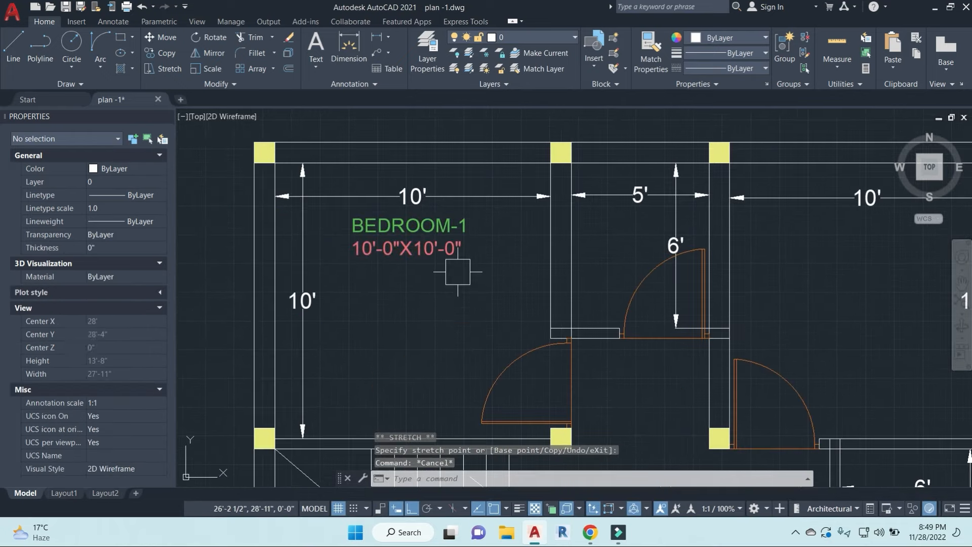
Step: Copy the BEDROOM-1 label horizontally into the upper-right room, just below its 10' width dimension
click(439, 255)
key(Return)
scroll(404, 291, down, 3)
click(412, 167)
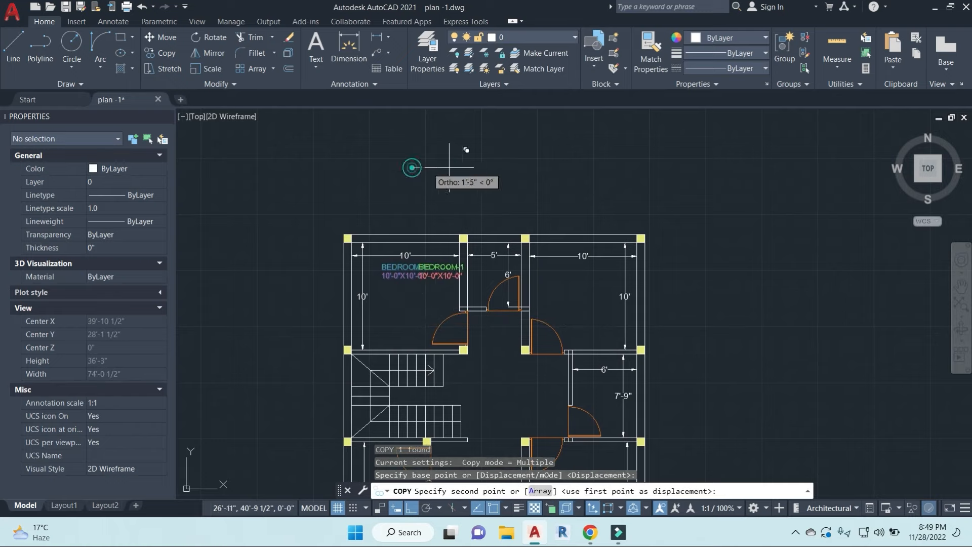
click(588, 167)
key(Escape)
Step: Rename the copied label in the upper-right room BEDROOM-2
scroll(601, 266, up, 5)
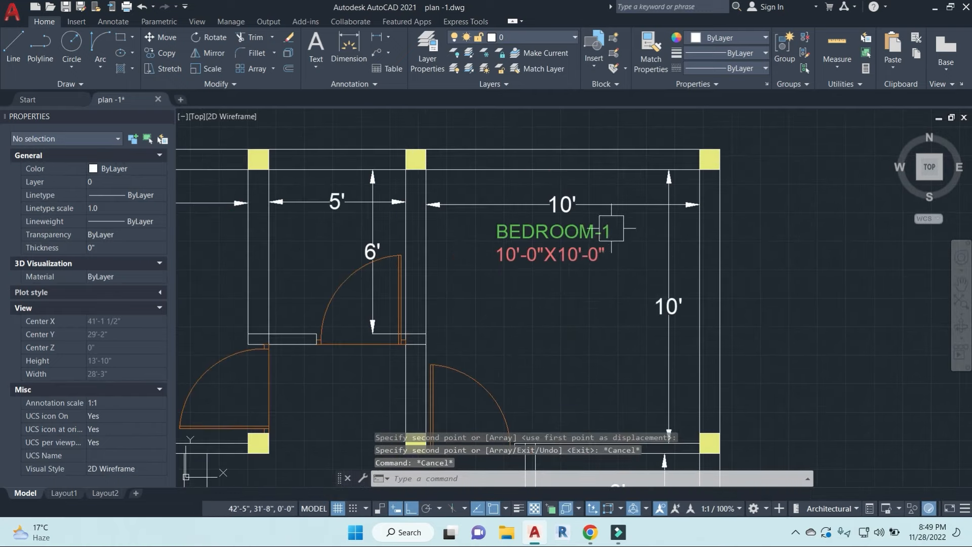
double_click(601, 266)
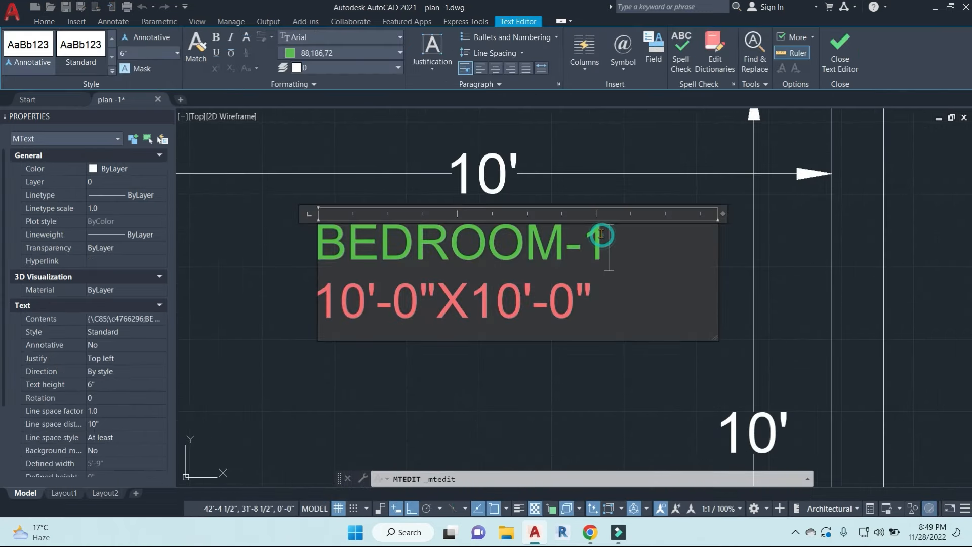
text(2)
click(616, 169)
scroll(628, 151, down, 5)
Step: Copy the BEDROOM-2 label horizontally into the 5' wide room between the two bedrooms
click(703, 236)
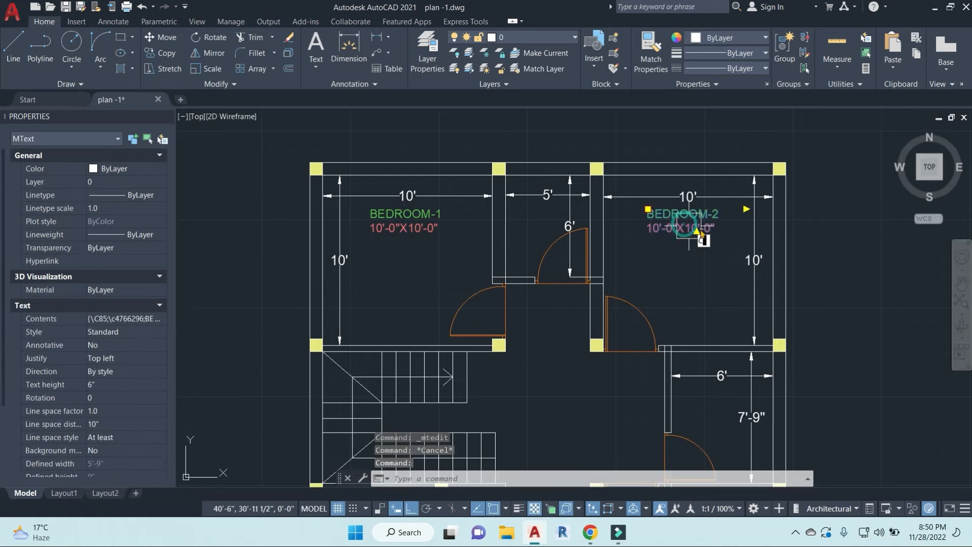
text(co)
key(Return)
click(892, 257)
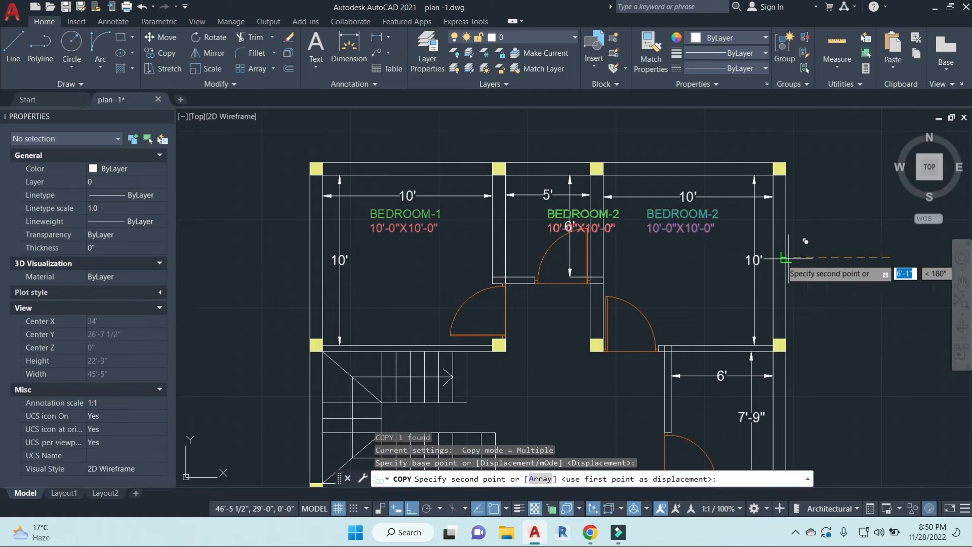
click(751, 259)
key(Escape)
Step: Change the label in the 5' wide room to read TOILET/B with the size 5'-0"X6'-0"
scroll(549, 211, up, 4)
double_click(584, 214)
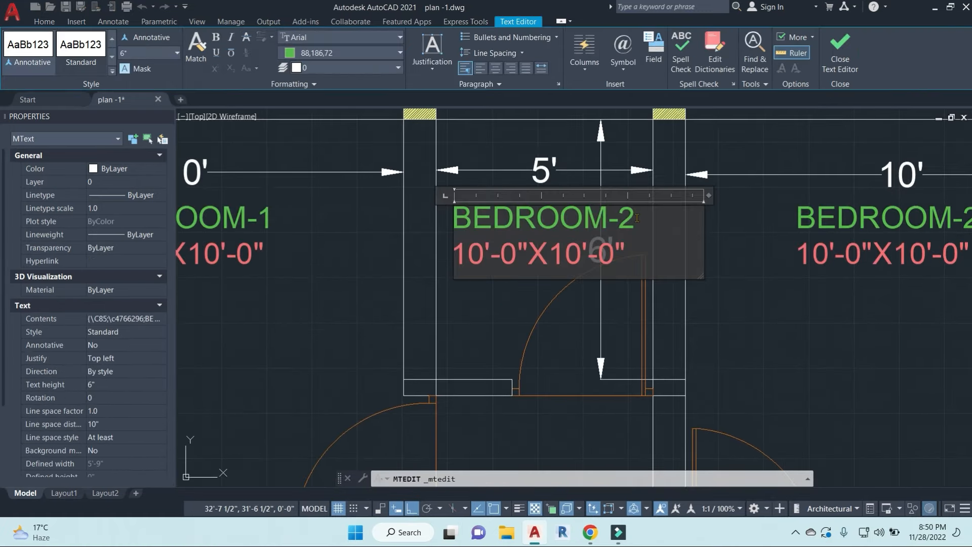
drag(636, 218, 446, 220)
text(TOILET/B)
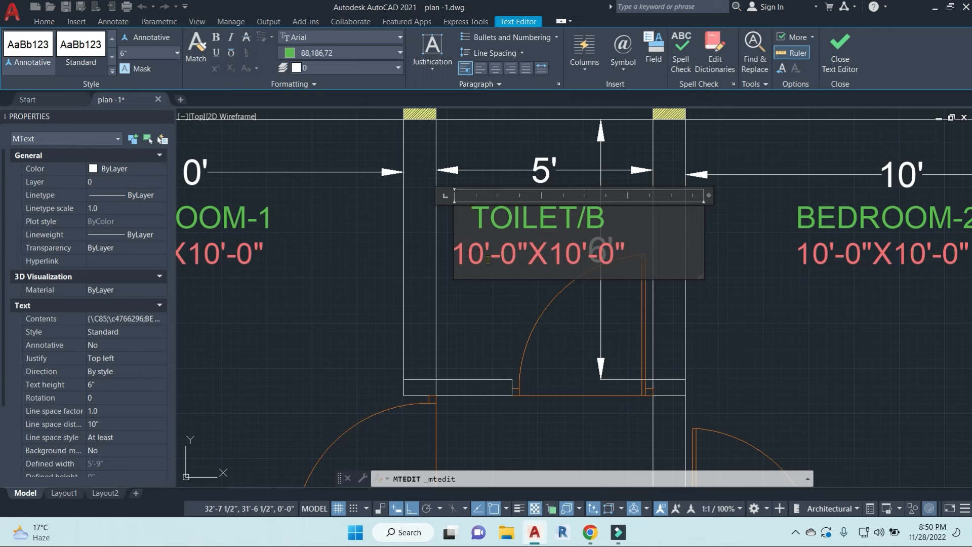
text(  5)
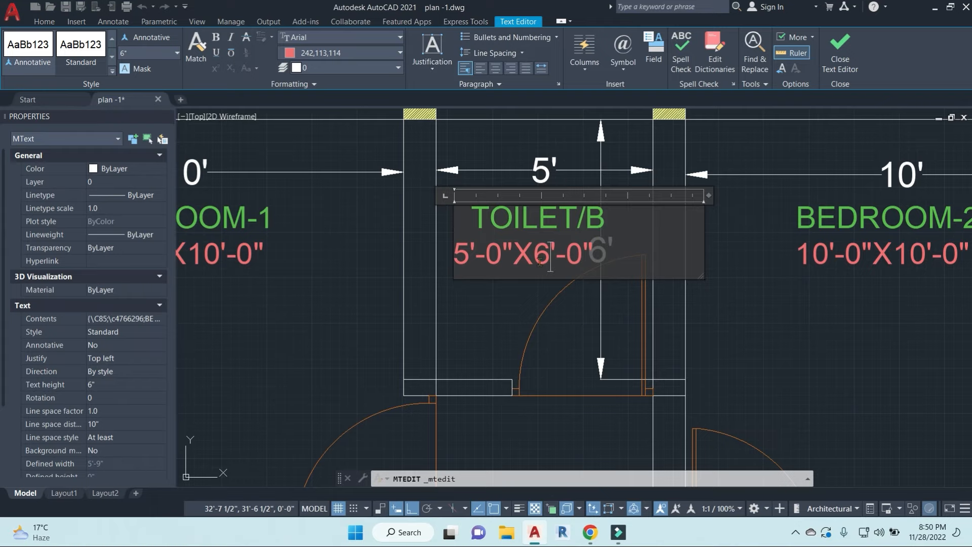
click(495, 347)
key(Escape)
key(Escape)
Step: Move the TOILET/B label slightly up, closer to the 5' width dimension
click(561, 217)
text(M)
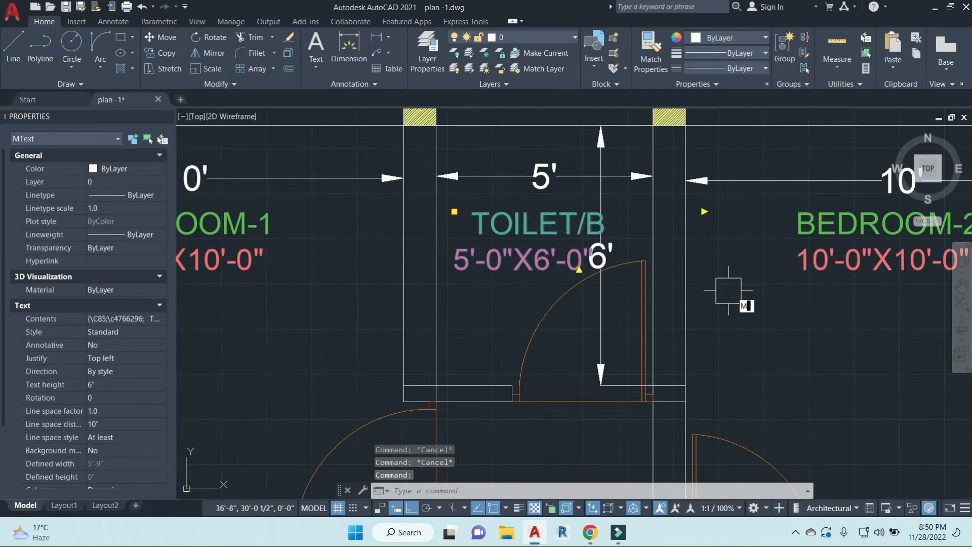
key(Return)
click(744, 310)
click(743, 296)
Step: Indent the 5'-0"X6'-0" line of the TOILET/B label so it lines up under the name
double_click(456, 246)
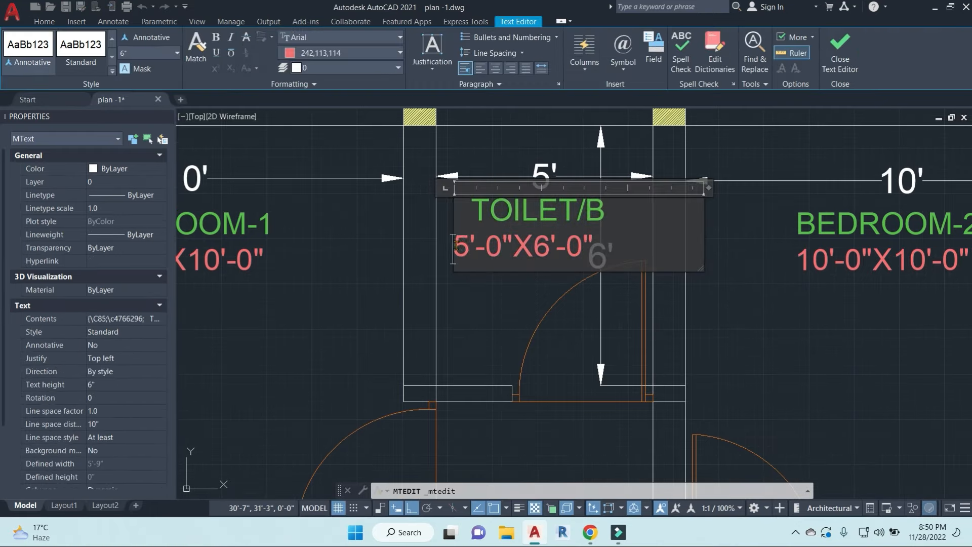
click(501, 303)
scroll(535, 295, down, 5)
mouse_move(594, 305)
middle_down()
mouse_move(666, 280)
mouse_move(671, 240)
middle_up()
middle_drag(596, 283, 632, 313)
Step: Copy the BEDROOM-2 label straight down into the lower-right 10' by 10' room
double_click(733, 176)
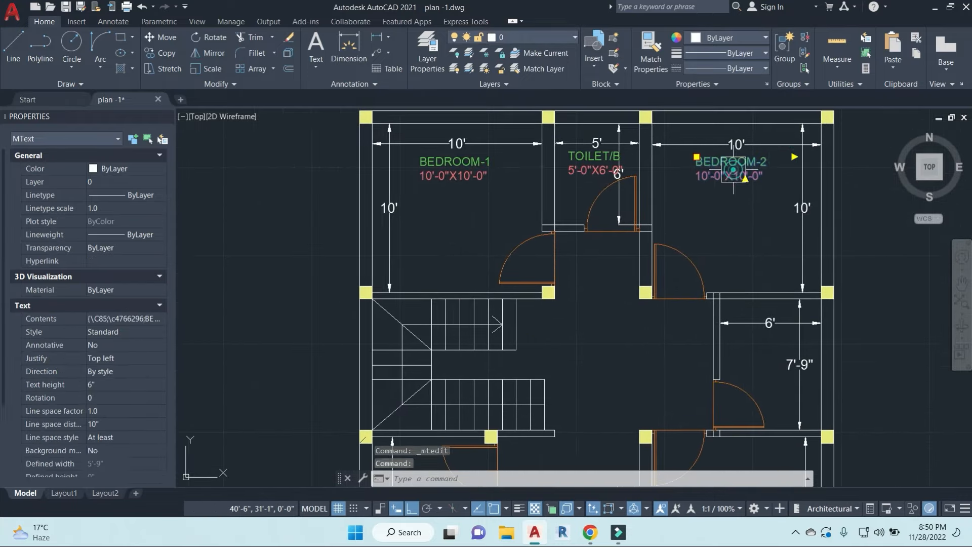
text(co)
key(Return)
scroll(679, 285, down, 4)
click(740, 268)
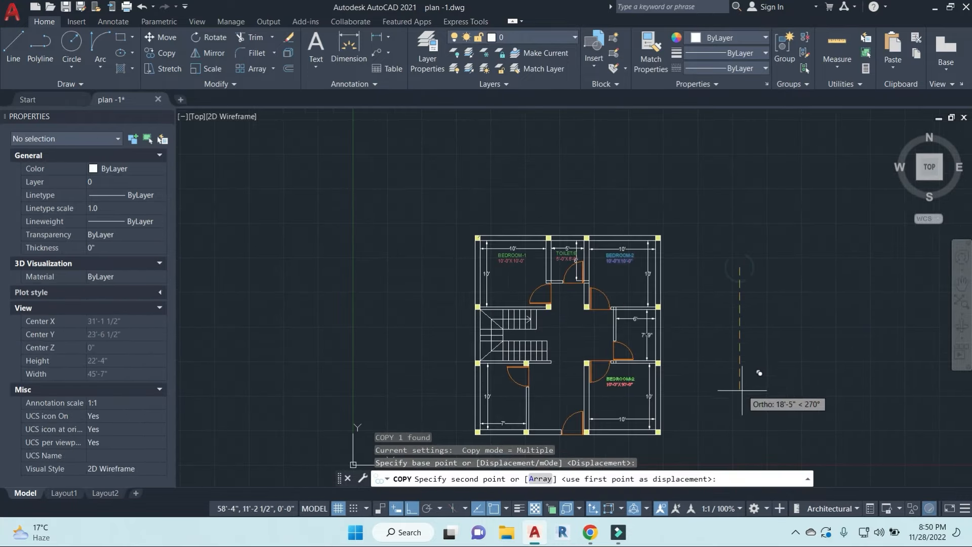
click(742, 400)
scroll(621, 398, up, 5)
key(Escape)
key(Escape)
Step: Rename the copied label in the lower-right room BEDROOM-3
double_click(701, 336)
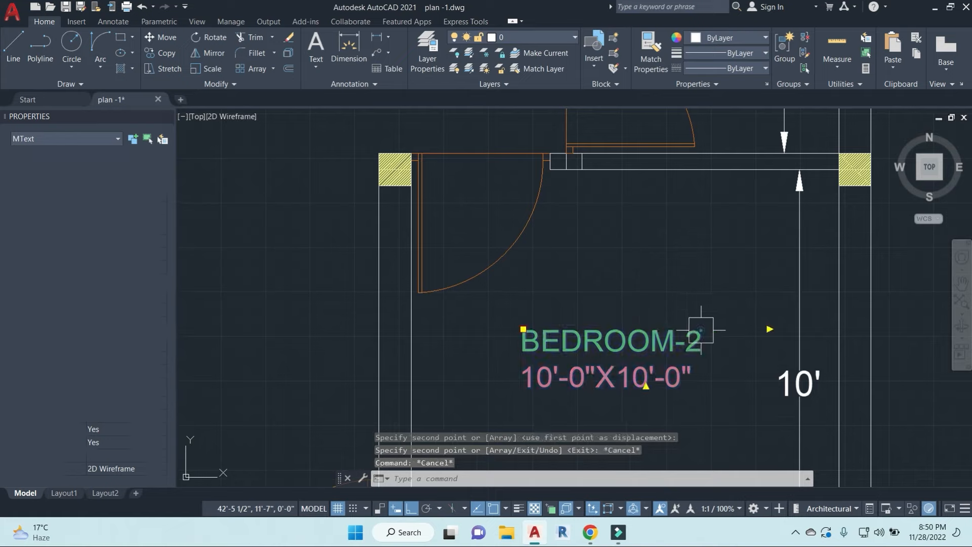
click(864, 344)
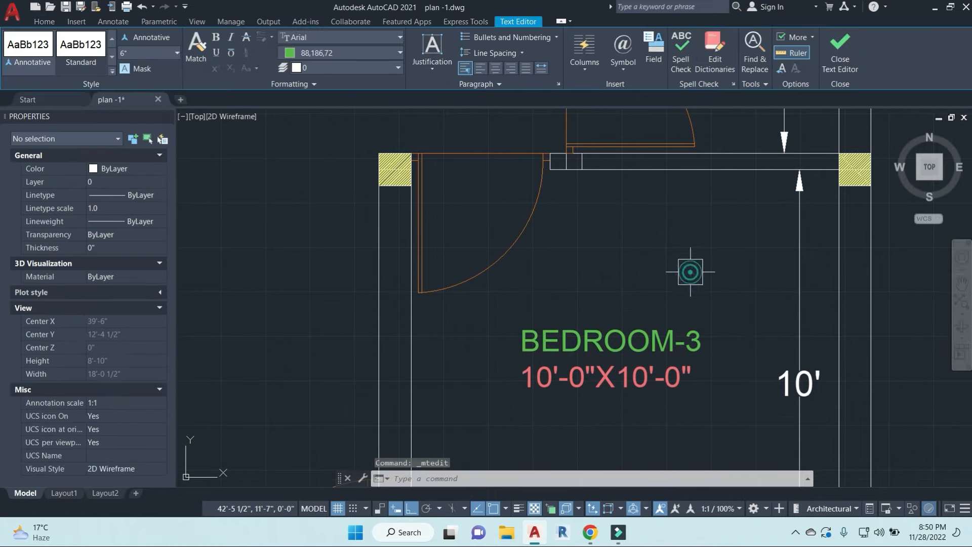
scroll(690, 271, down, 5)
Step: Copy the BEDROOM-3 label straight up to the door of the 6' by 7'-9" room
scroll(665, 298, up, 5)
click(665, 300)
text(co)
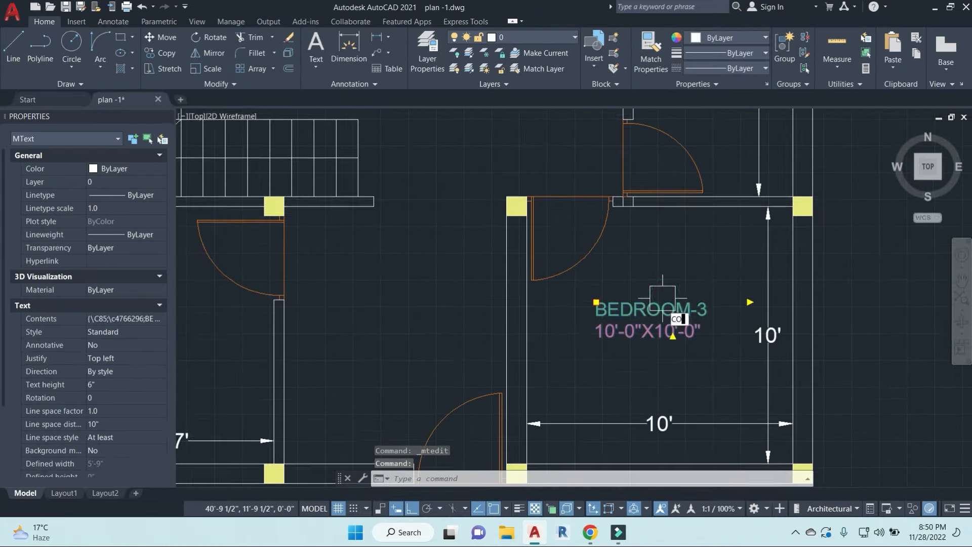
key(Return)
middle_drag(853, 351, 716, 377)
click(782, 374)
click(771, 183)
middle_drag(765, 190, 756, 253)
key(Escape)
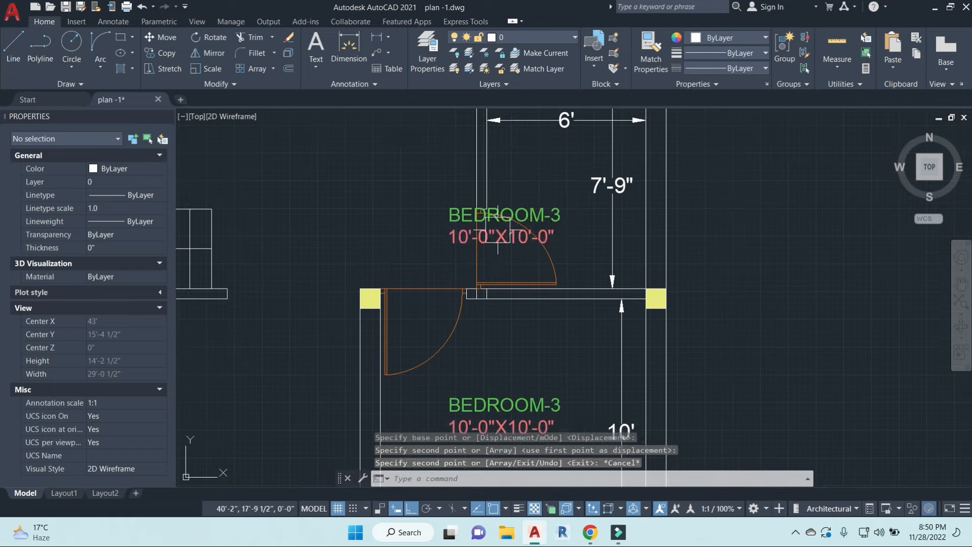
key(Escape)
Step: Move the copied BEDROOM-3 label to the right so it lies between the side walls of the 6' wide room
click(530, 206)
text(m)
key(Return)
click(716, 270)
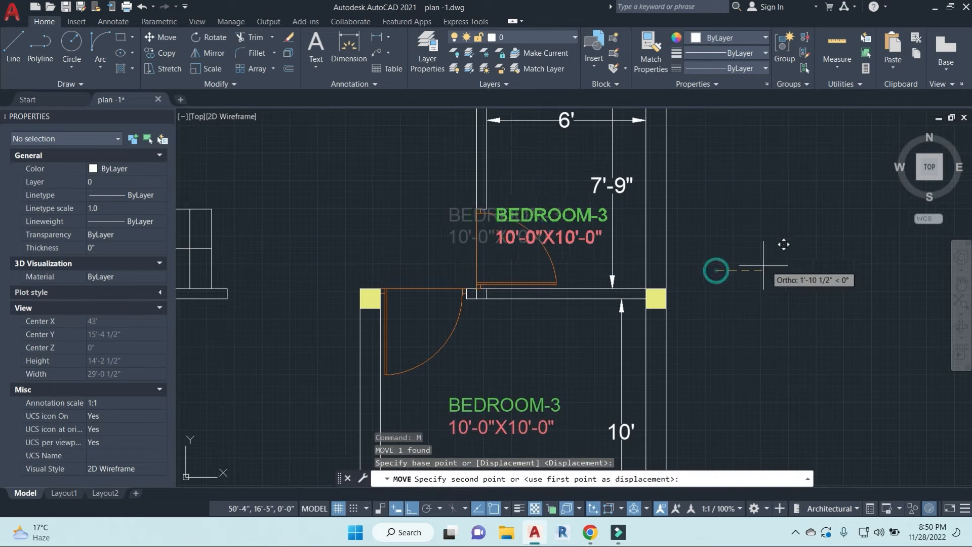
click(790, 268)
Step: Move the copied label up beneath the 6' width dimension, then slightly left toward the room's inner wall
click(578, 225)
text(m)
key(Return)
click(766, 286)
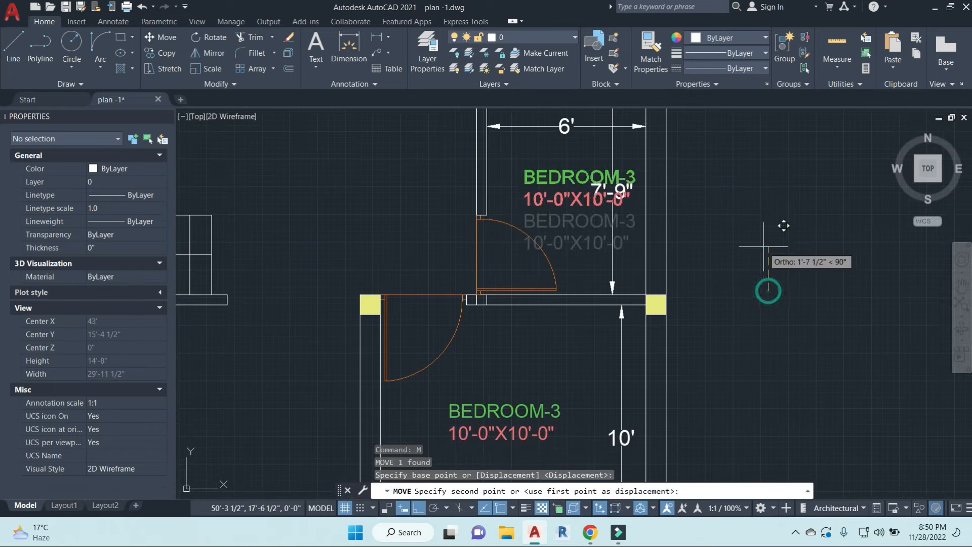
click(764, 233)
click(530, 161)
text(m)
key(Return)
click(771, 239)
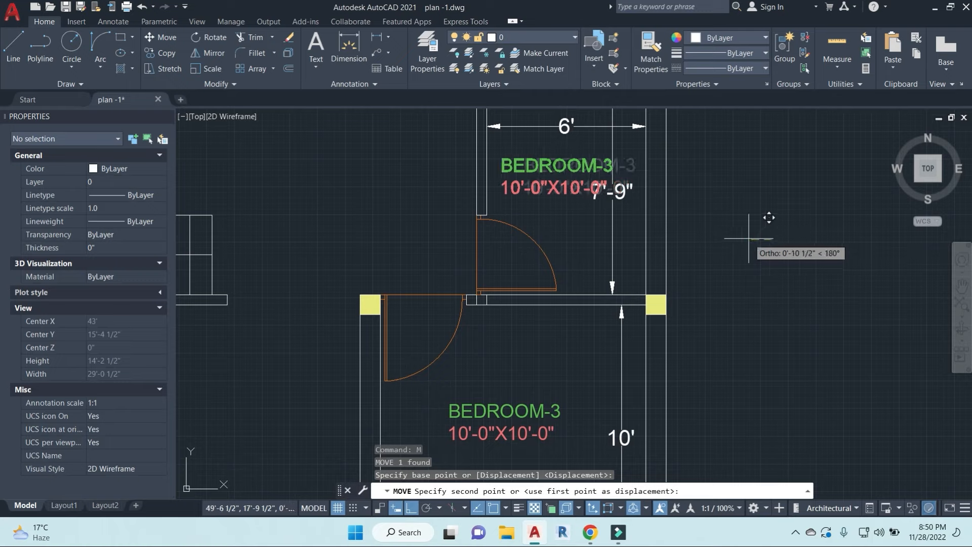
click(750, 236)
key(Escape)
Step: Change the label in the 6' wide room to read BATH/ TOILET with the size 6'-0"X7'-9"
middle_drag(699, 252, 711, 291)
scroll(605, 209, up, 1)
middle_drag(605, 209, 625, 273)
double_click(601, 253)
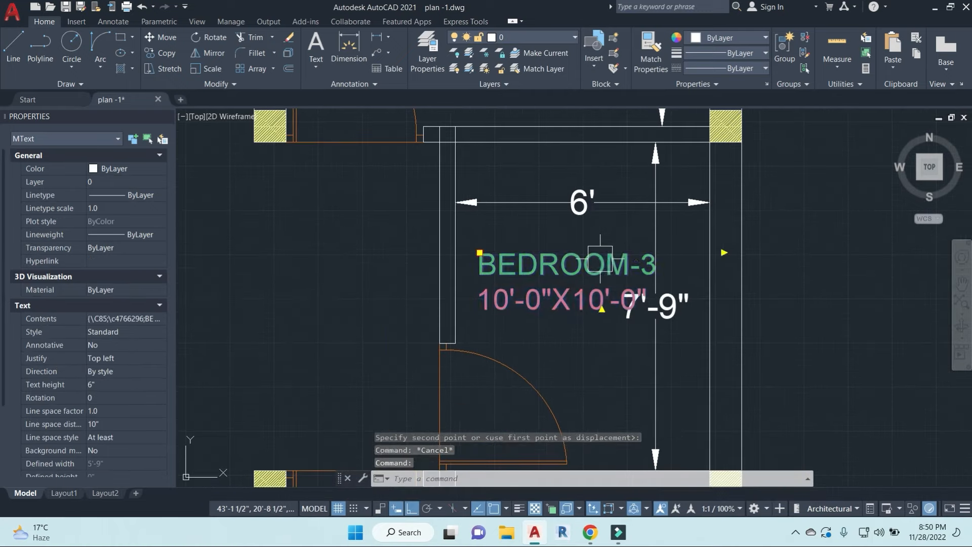
drag(657, 257, 471, 260)
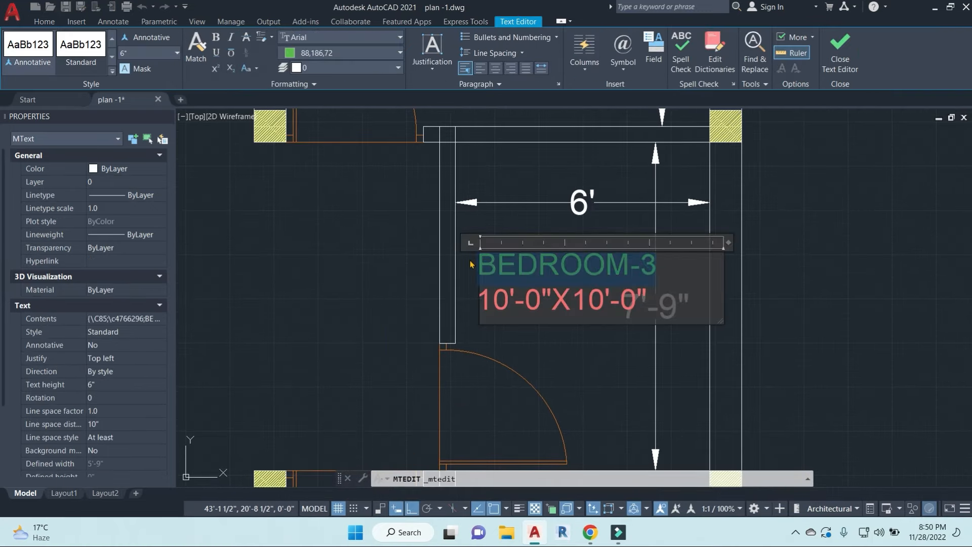
text(BATH/ TI)
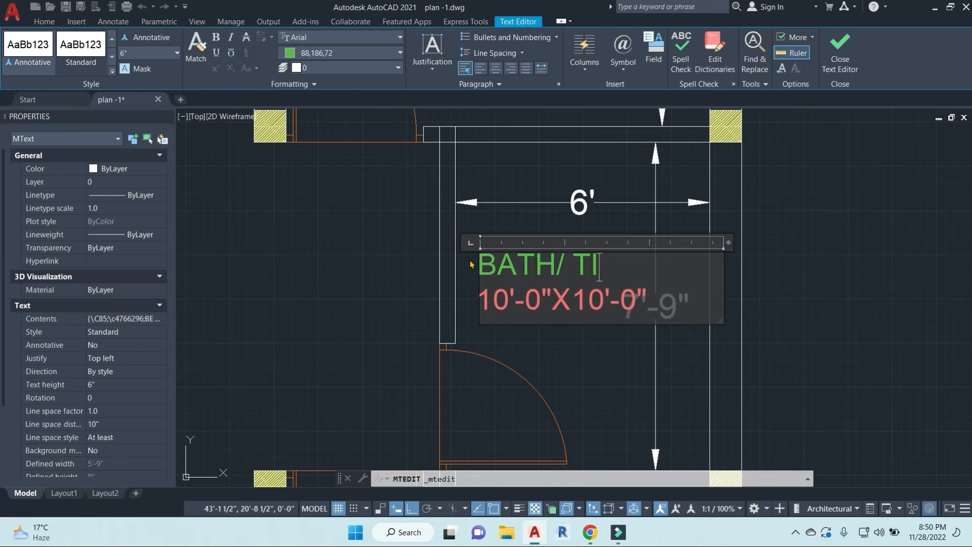
text(6)
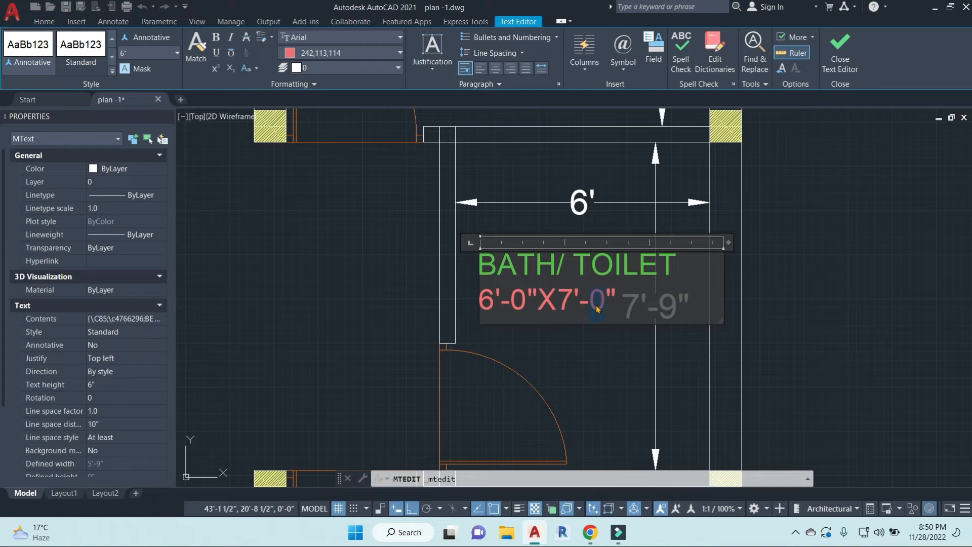
click(780, 342)
scroll(658, 253, down, 5)
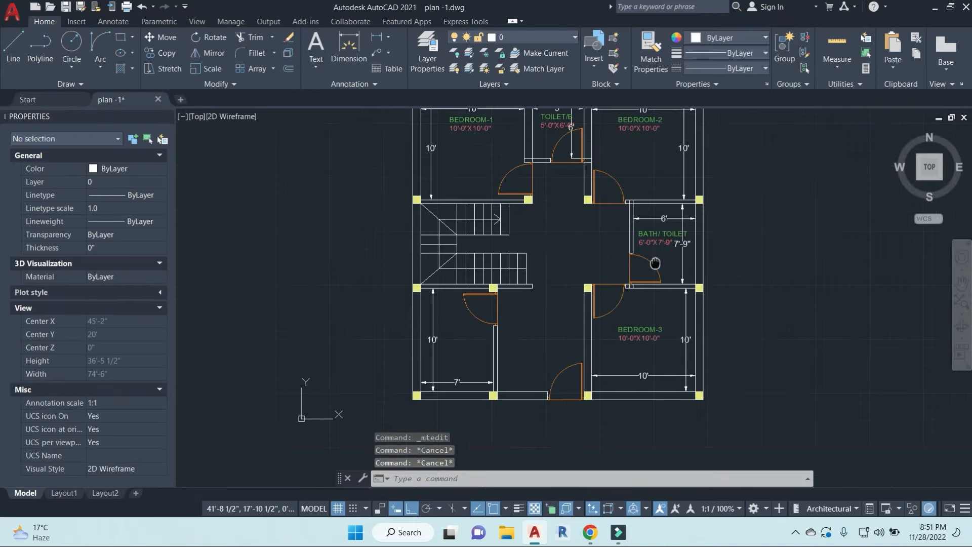
key(Escape)
key(Escape)
Step: Copy the BEDROOM-3 label horizontally into the open space between the two lower rooms, above the entrance door
scroll(663, 253, up, 2)
middle_drag(623, 373, 623, 366)
click(620, 382)
text(co)
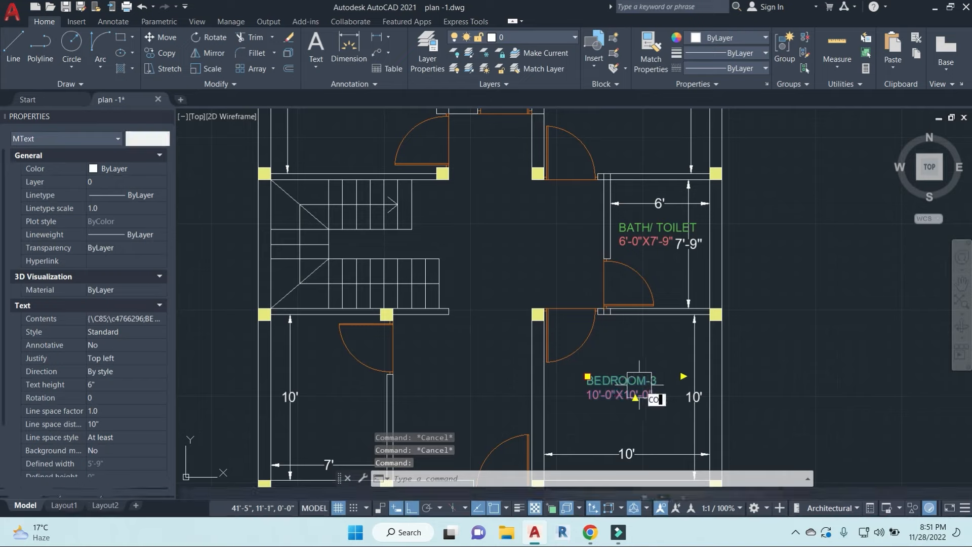
key(Return)
scroll(809, 361, down, 2)
middle_drag(809, 362, 764, 221)
click(812, 252)
click(711, 253)
key(Escape)
key(Escape)
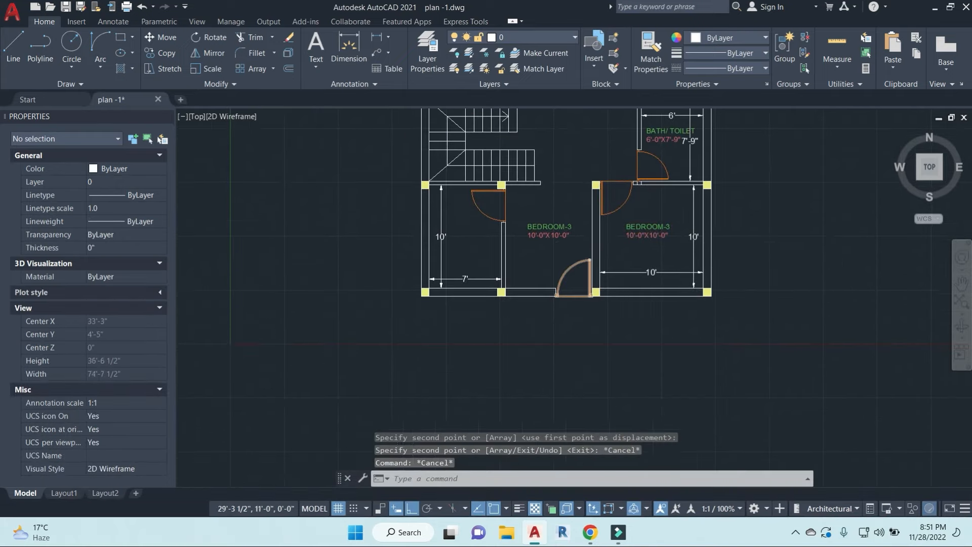
Step: Change the name line of the copied BEDROOM-3 label above the entrance door to DINING
scroll(536, 228, up, 3)
click(624, 209)
double_click(623, 209)
drag(602, 215, 506, 217)
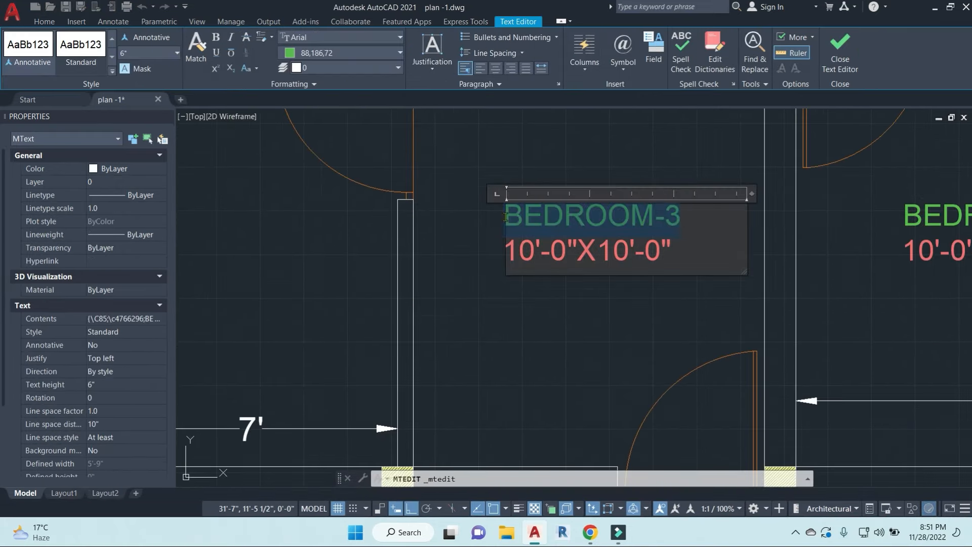
text(GAA)
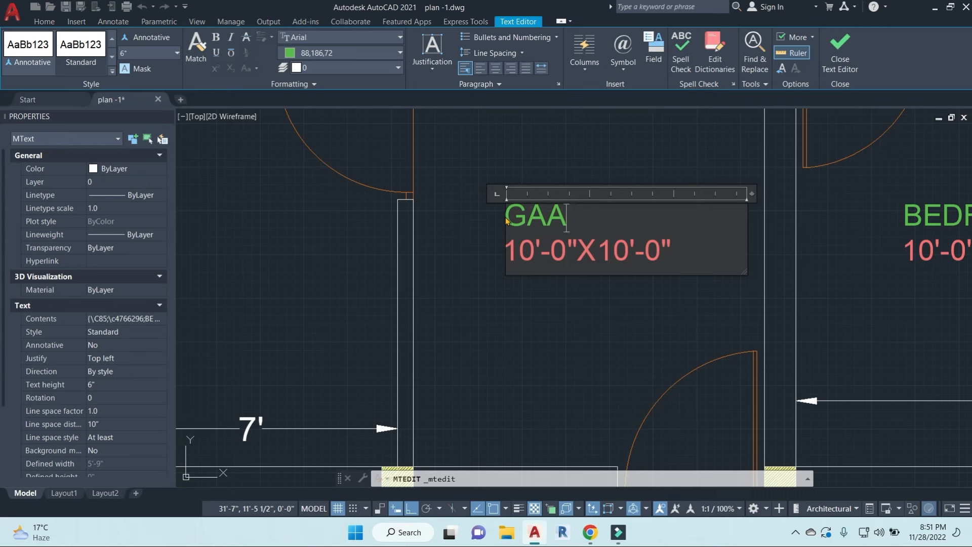
key(BackSpace)
key(BackSpace)
key(BackSpace)
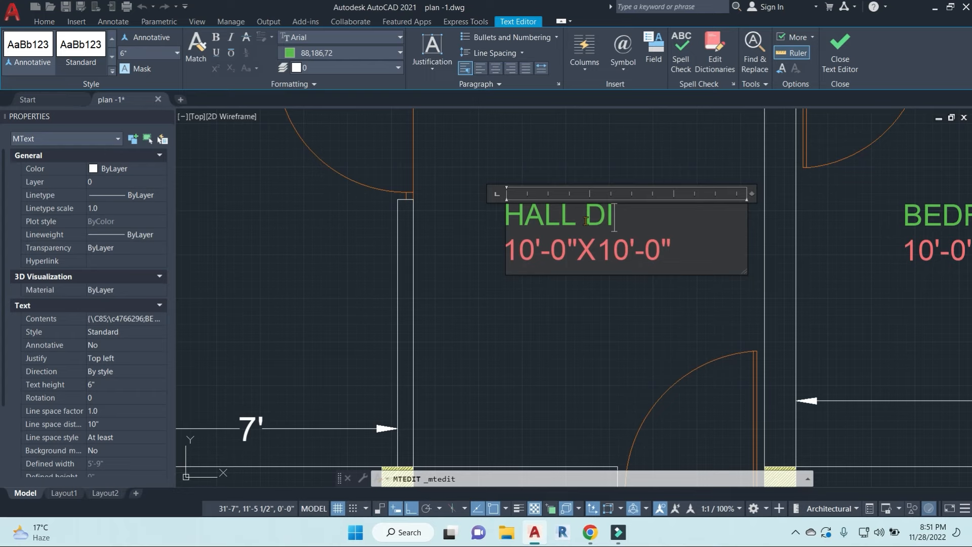
text(DINING)
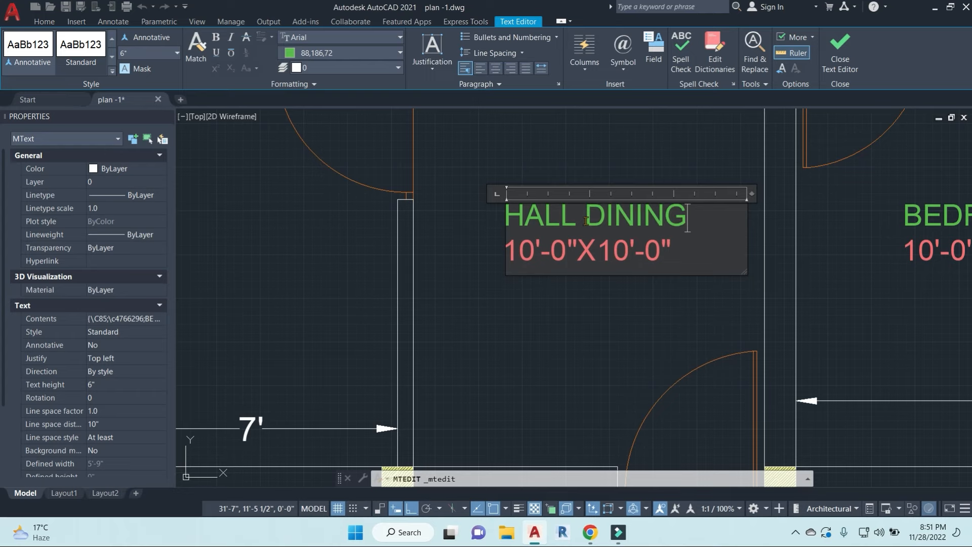
key(Delete)
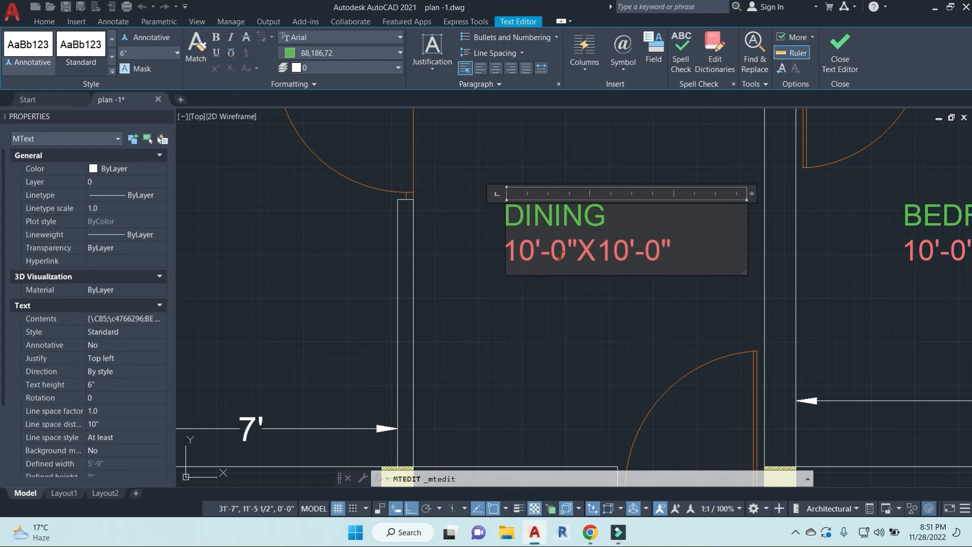
scroll(526, 252, down, 5)
key(Escape)
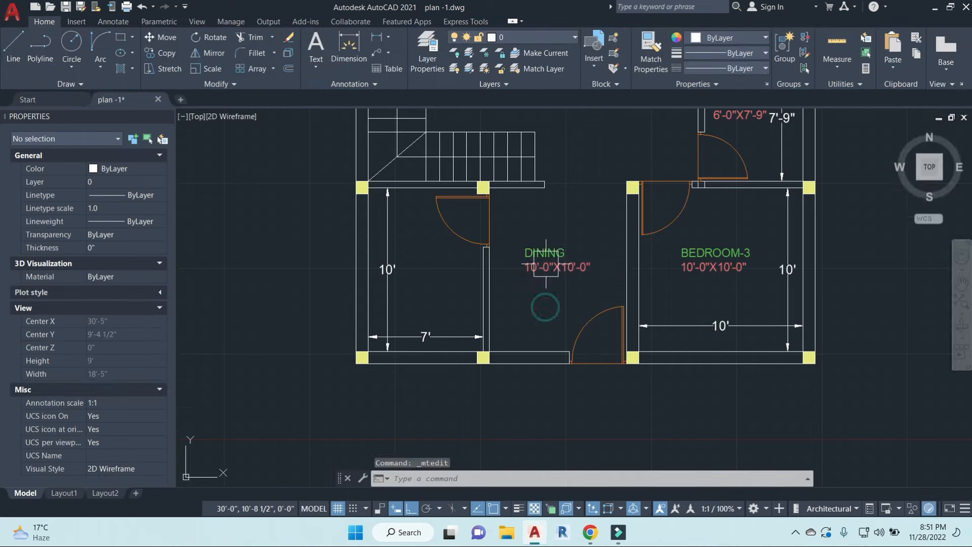
Step: Measure the dining space's clear width and depth with trial linear dimensions, without placing them
scroll(556, 295, up, 3)
text(DIMLI)
key(Return)
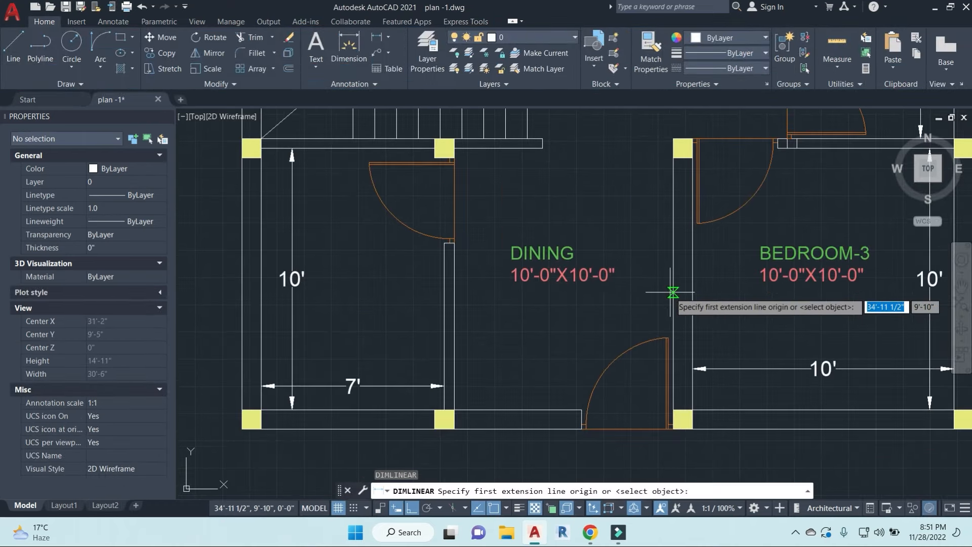
click(673, 291)
click(451, 292)
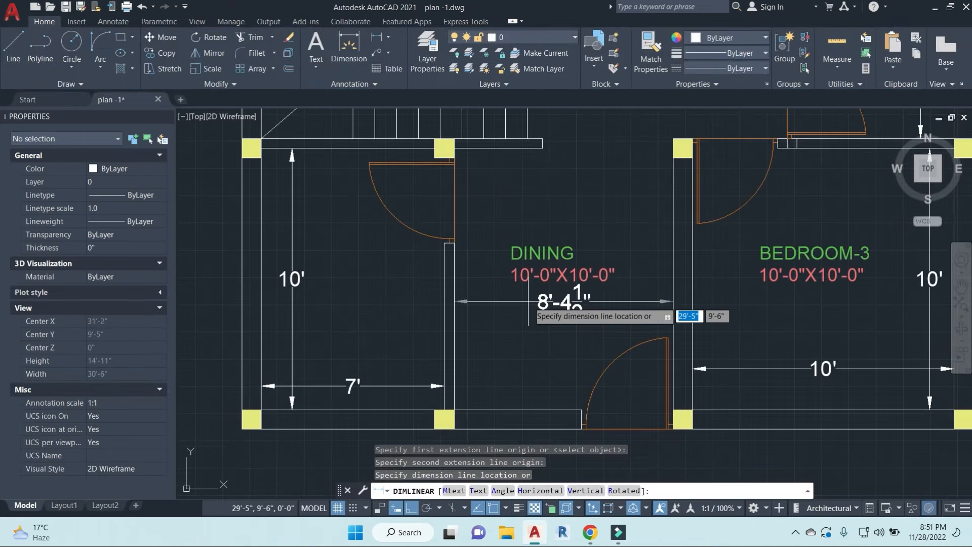
key(Escape)
key(Return)
click(522, 149)
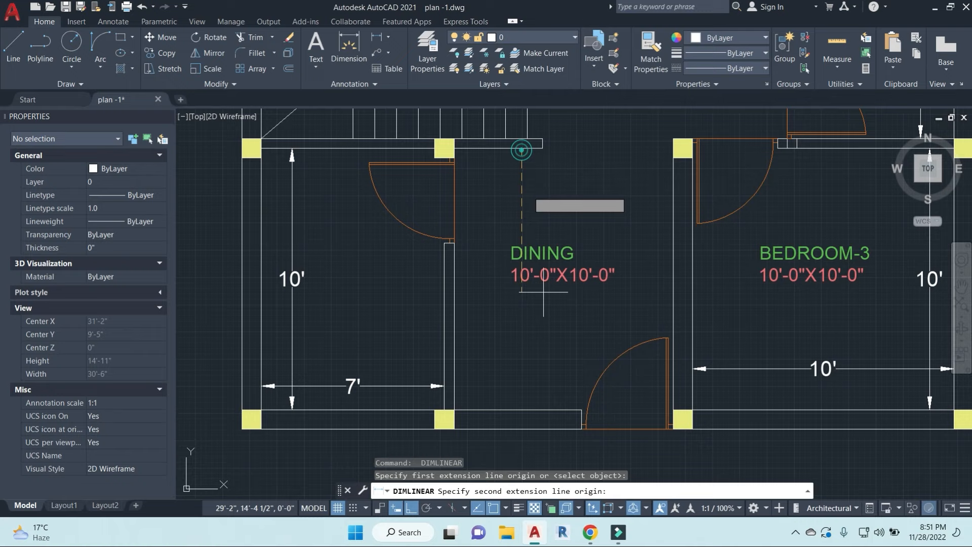
click(522, 410)
key(Escape)
Step: Set the size line of the DINING label to 8'-4.5"X10'-0"
scroll(528, 315, up, 4)
double_click(517, 259)
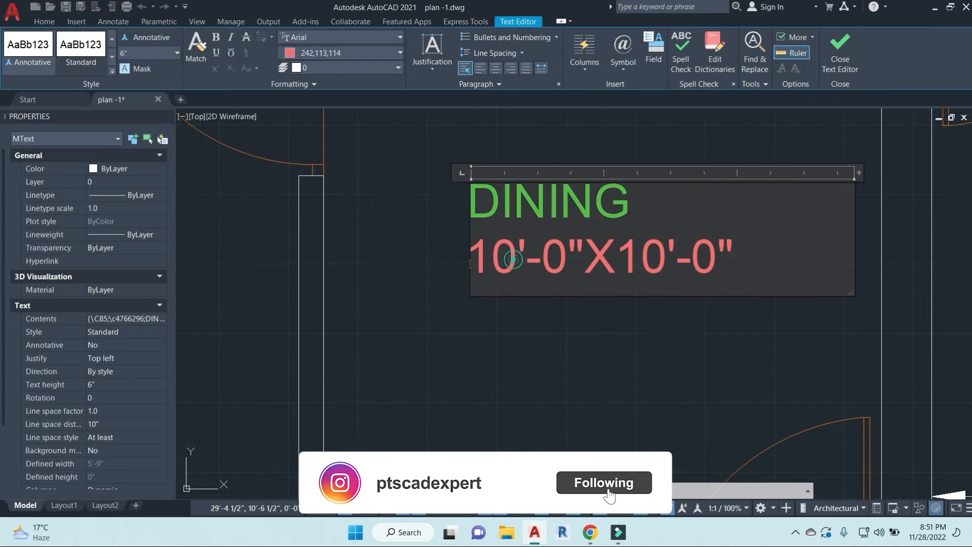
drag(470, 258, 509, 258)
text(8'-4)
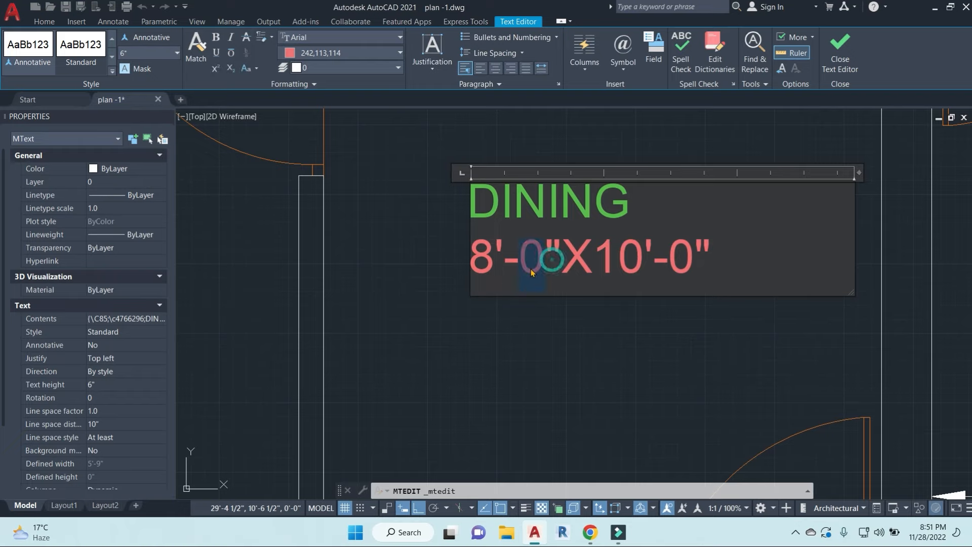
text(.5)
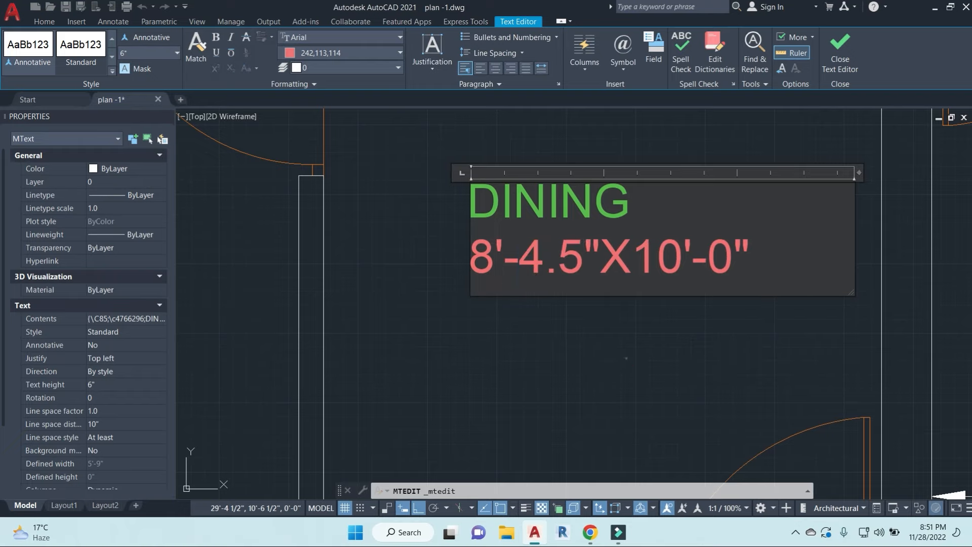
click(626, 358)
scroll(649, 341, down, 10)
key(Escape)
key(Escape)
key(Escape)
Step: Copy the DINING label horizontally into the adjacent 7' wide room
scroll(649, 324, up, 5)
click(647, 327)
text(co)
key(Return)
click(666, 267)
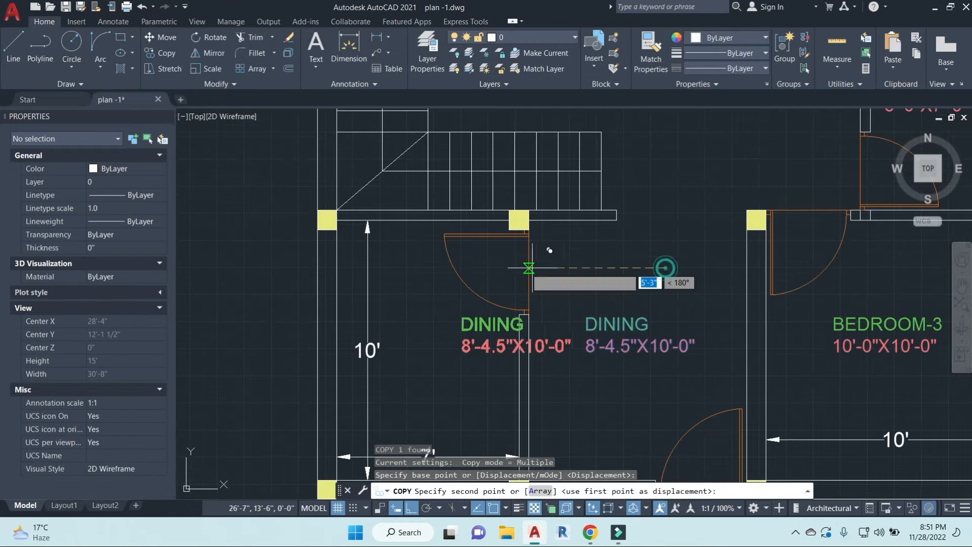
click(466, 268)
key(Escape)
Step: Change the label in the 7' wide room to read KITCHEN with the size 7'-0"X10'-0"
middle_drag(425, 344, 520, 303)
double_click(524, 284)
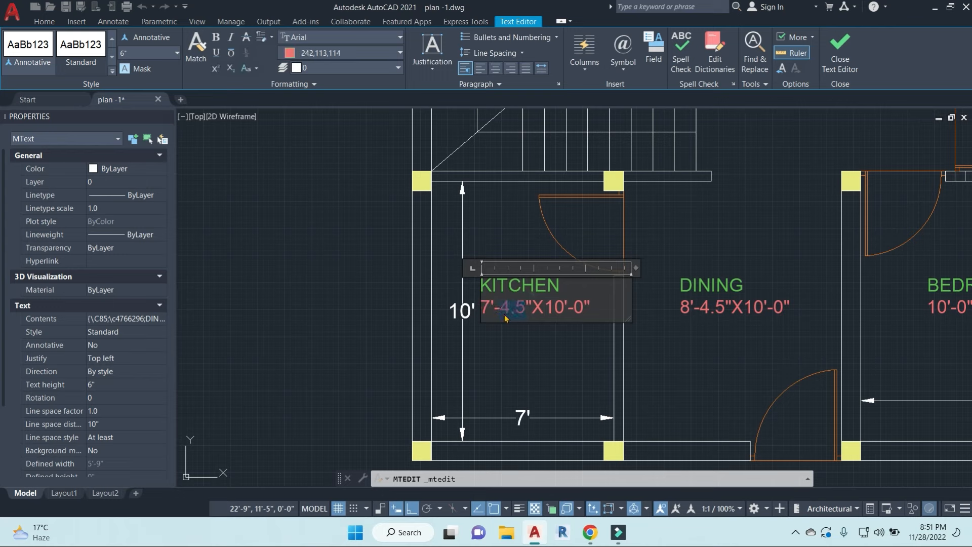
key(Escape)
key(Escape)
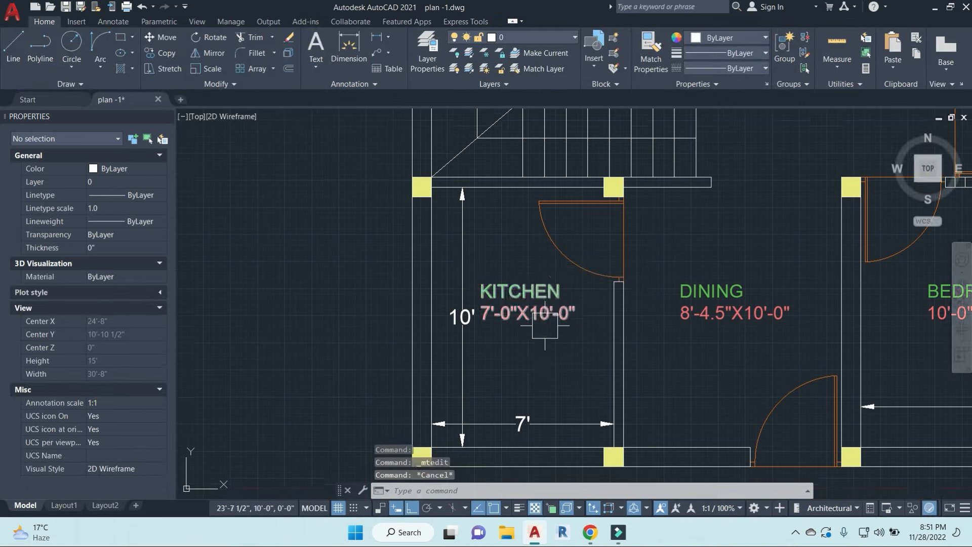
scroll(511, 329, down, 2)
scroll(522, 354, up, 2)
click(533, 333)
scroll(534, 333, down, 8)
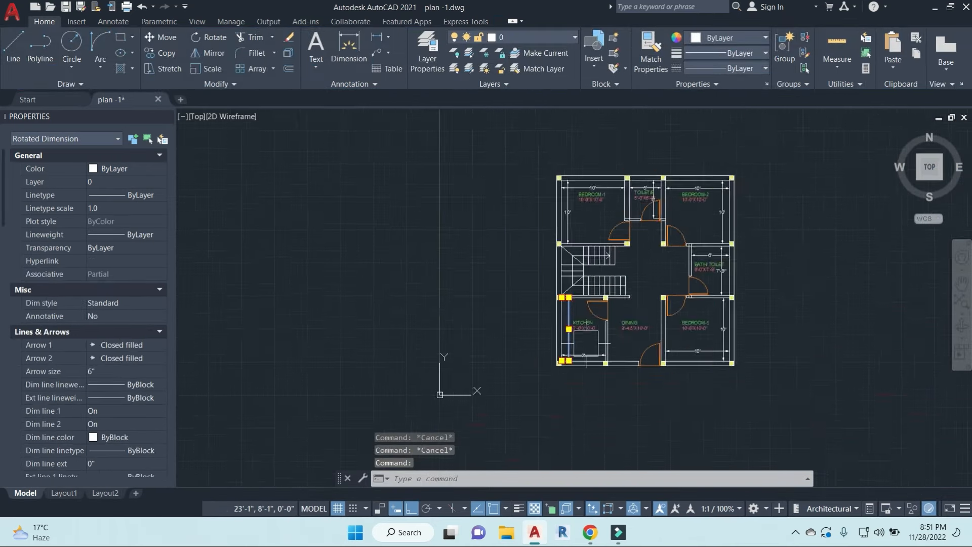
key(Escape)
click(541, 209)
click(721, 399)
key(Escape)
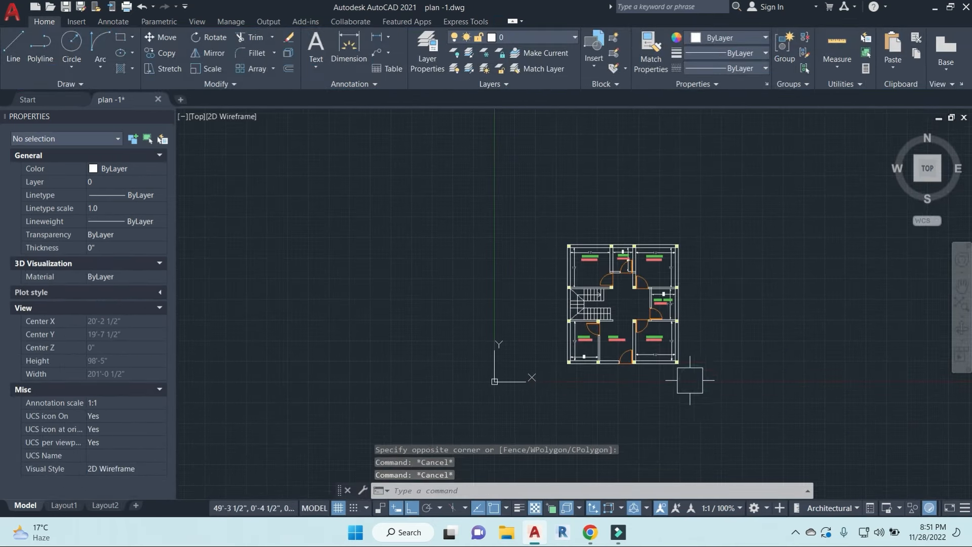
Step: Copy the entire labelled floor plan horizontally to the free space on its right
click(560, 217)
click(726, 401)
text(CO)
key(Return)
middle_drag(727, 398, 577, 367)
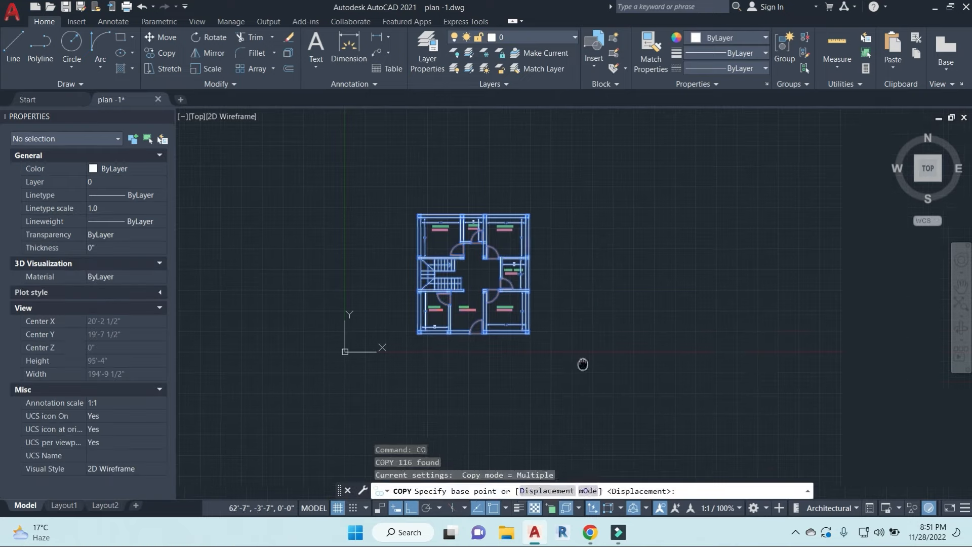
click(577, 365)
click(766, 370)
scroll(481, 289, up, 4)
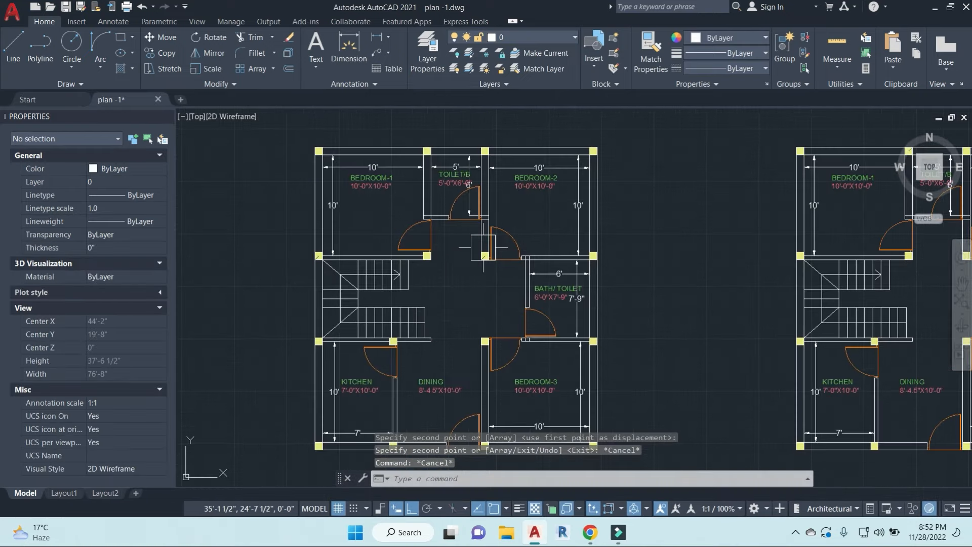
mouse_move(428, 280)
middle_down()
mouse_move(455, 228)
mouse_move(473, 261)
mouse_move(504, 275)
middle_up()
key(Escape)
key(Escape)
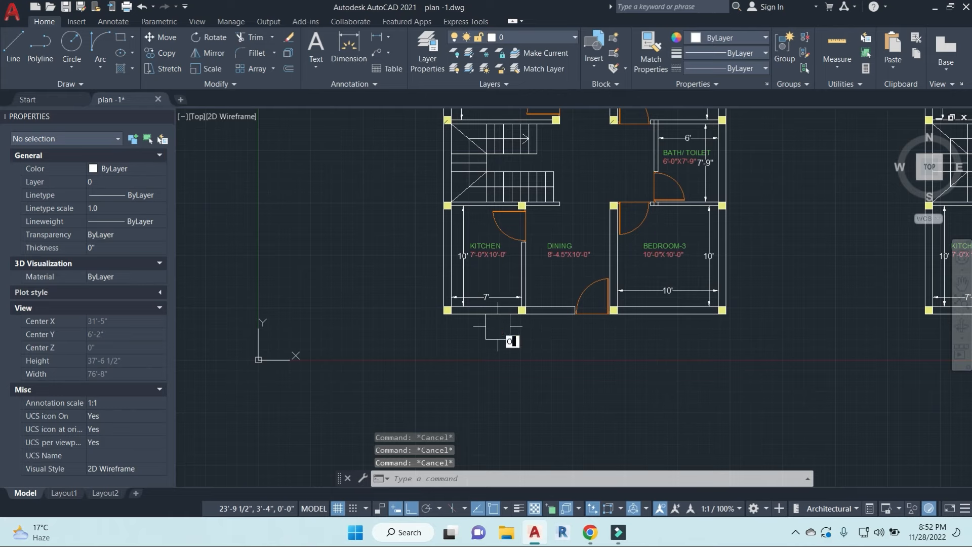
Step: Offset the inner faces of the kitchen's lower and left outer walls 2' into the room for the counter
text(o)
key(Return)
key(Return)
scroll(502, 313, up, 6)
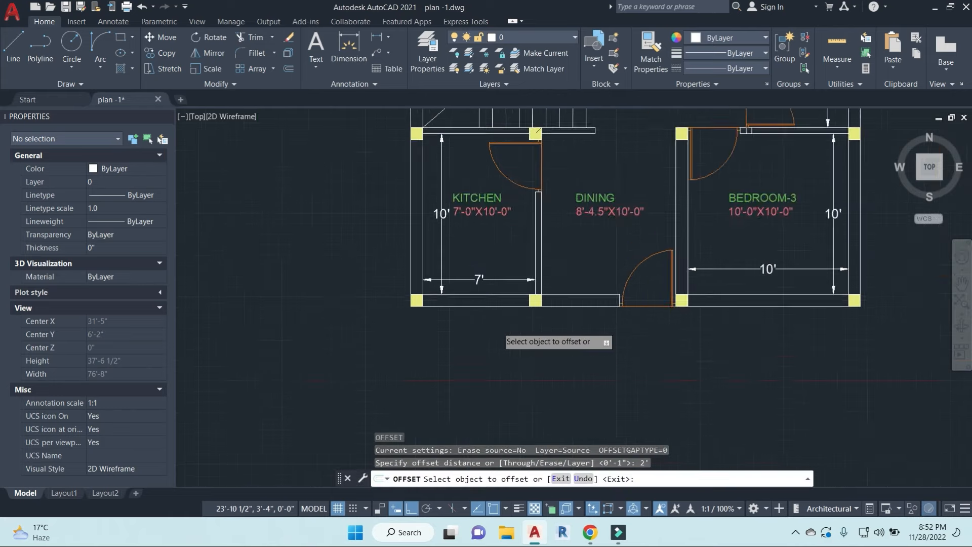
click(520, 145)
middle_drag(521, 214, 561, 351)
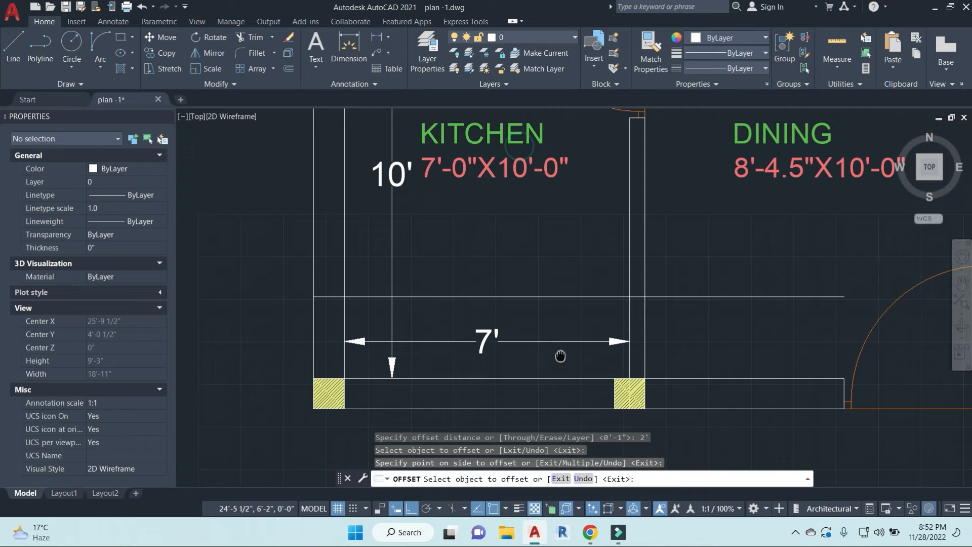
click(347, 257)
click(466, 241)
scroll(466, 241, down, 2)
key(Escape)
Step: Fillet the two offset counter lines with zero radius into a clean corner
text(f)
key(Return)
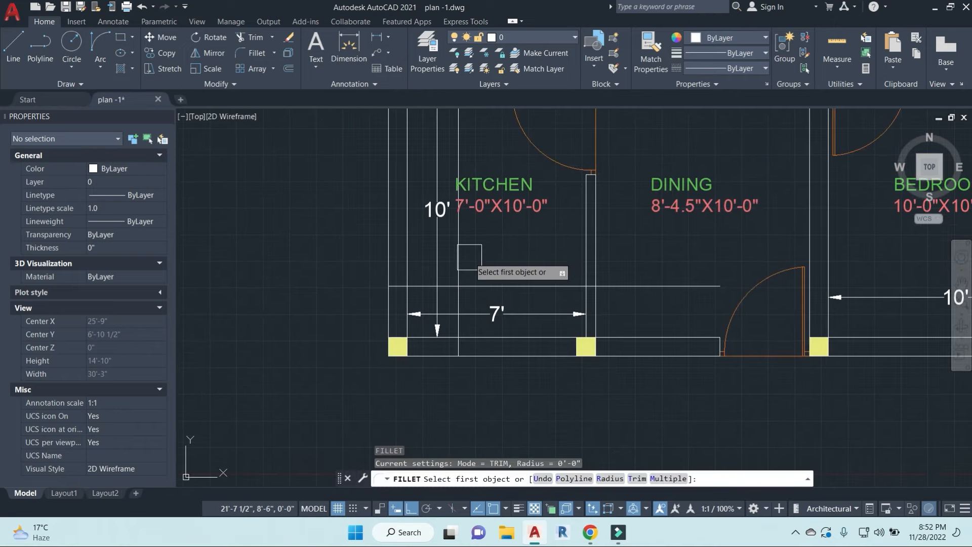
scroll(507, 284, up, 2)
click(528, 304)
scroll(557, 303, down, 2)
key(Escape)
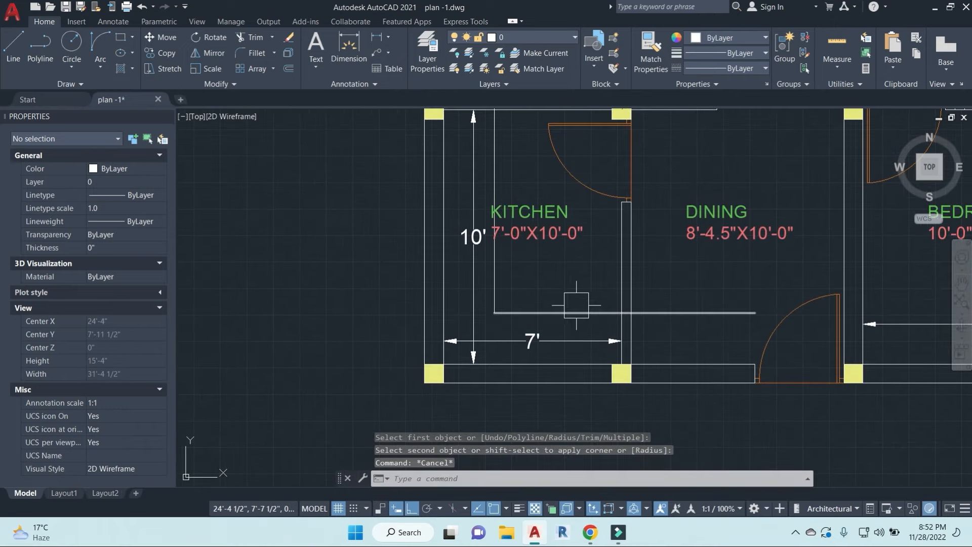
Step: Trim the horizontal counter line at the kitchen's partition wall and erase its leftover piece in the dining space
text(tr)
key(Return)
key(Return)
scroll(626, 322, up, 3)
click(628, 285)
key(Escape)
key(Escape)
click(719, 286)
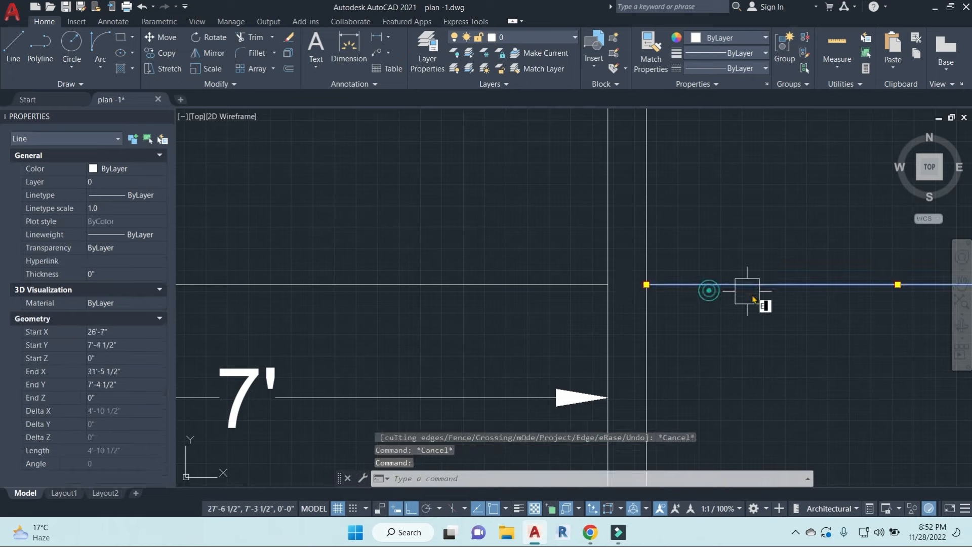
text(e)
key(Return)
key(Escape)
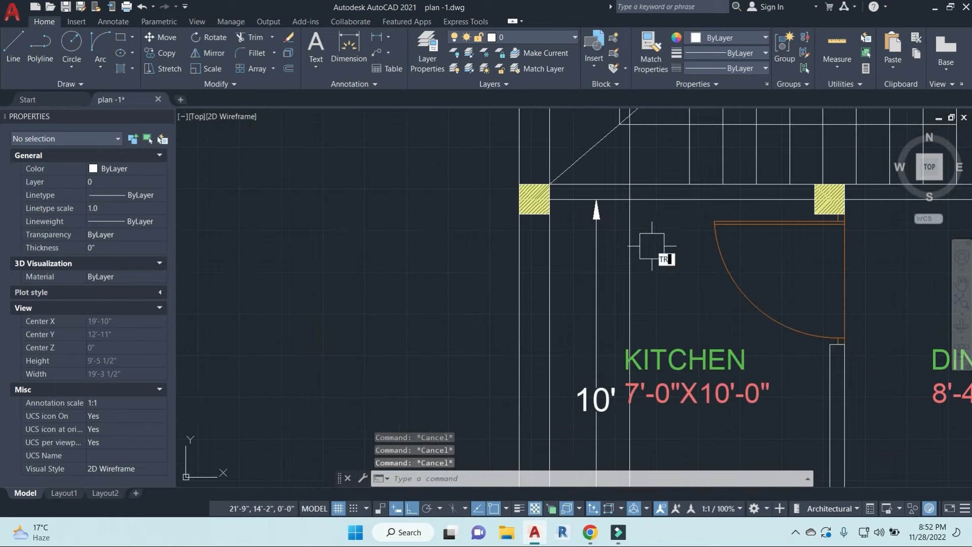
Step: Trim the vertical counter line at the wall between kitchen and stairs and erase its leftover piece across the staircase
text(tr)
key(Return)
scroll(631, 212, up, 5)
key(Escape)
scroll(582, 404, up, 3)
click(568, 294)
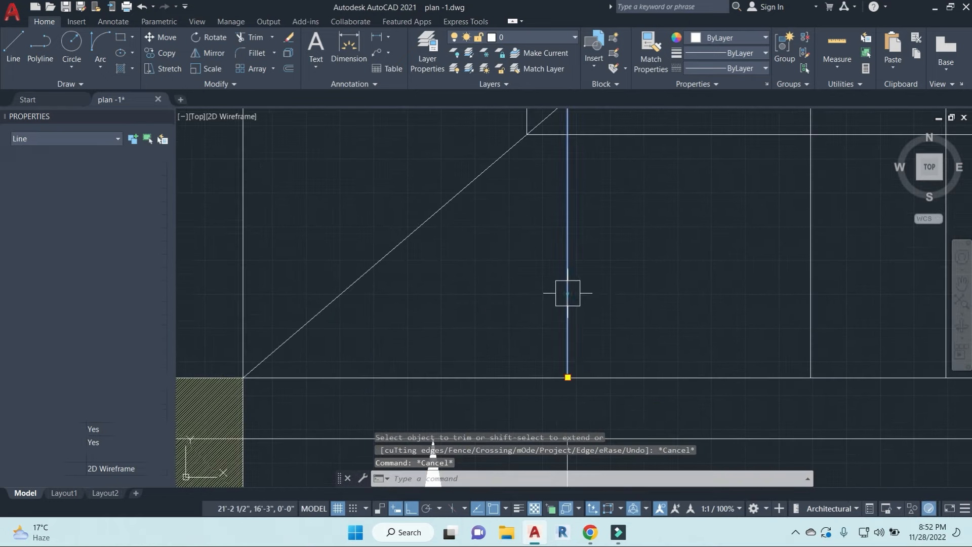
text(e)
key(Return)
scroll(577, 304, down, 5)
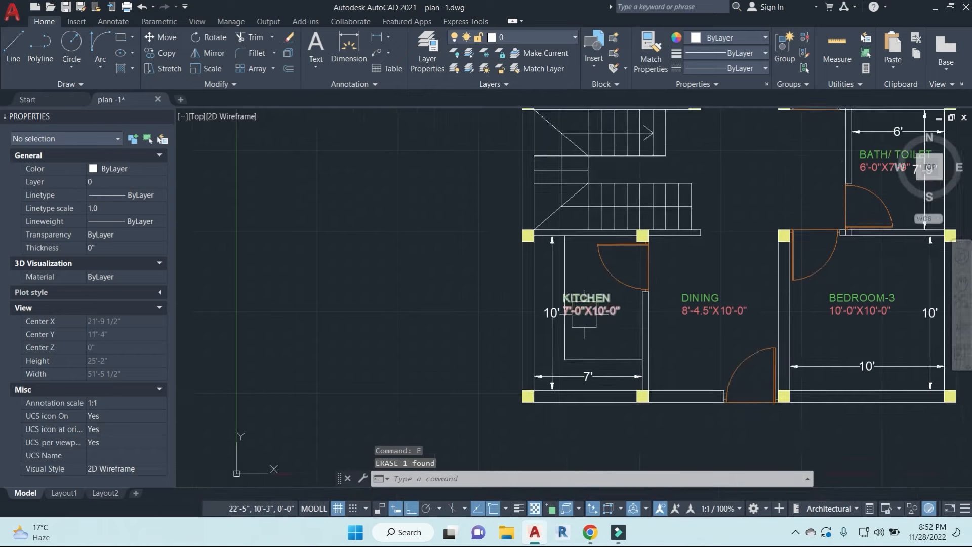
Step: Draw a closed 4' by 9" rectangle from lines in the free space above BEDROOM-1 as a window outline
scroll(584, 315, up, 1)
scroll(633, 380, down, 2)
middle_drag(710, 382, 578, 358)
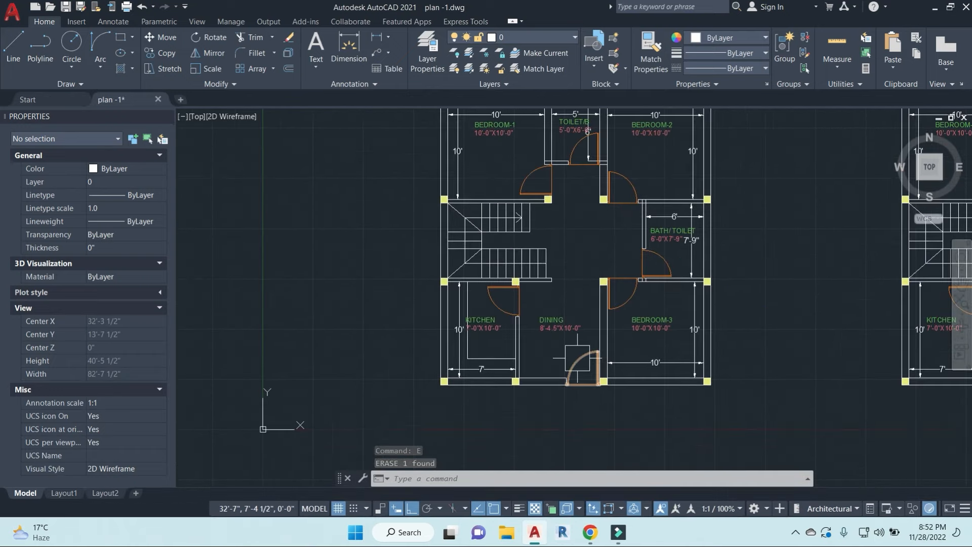
middle_drag(586, 269, 519, 281)
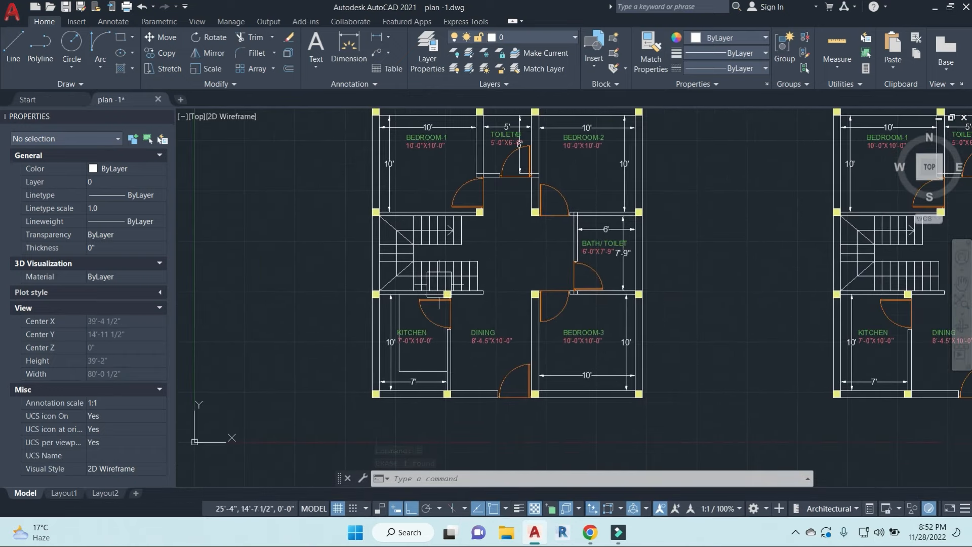
middle_drag(505, 233, 510, 305)
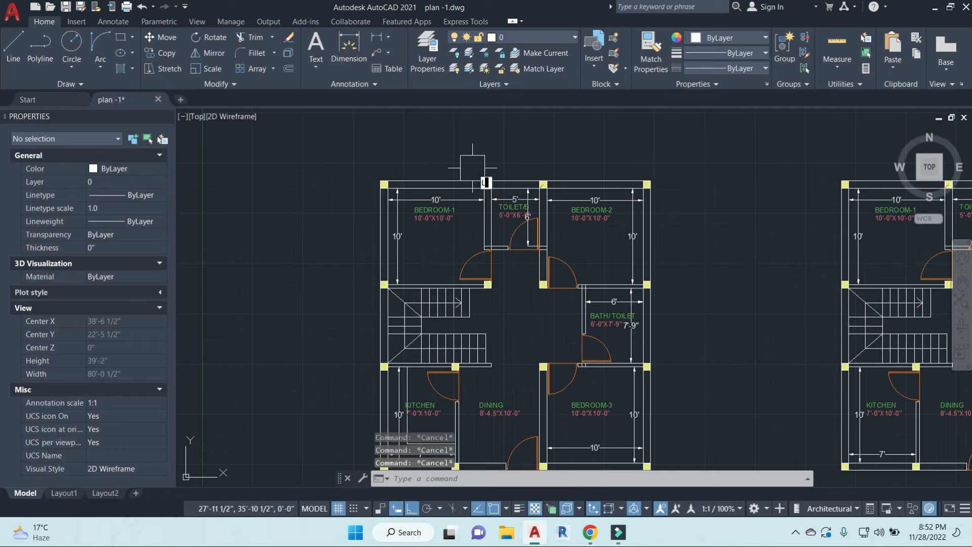
key(Return)
middle_drag(451, 131, 460, 191)
click(438, 172)
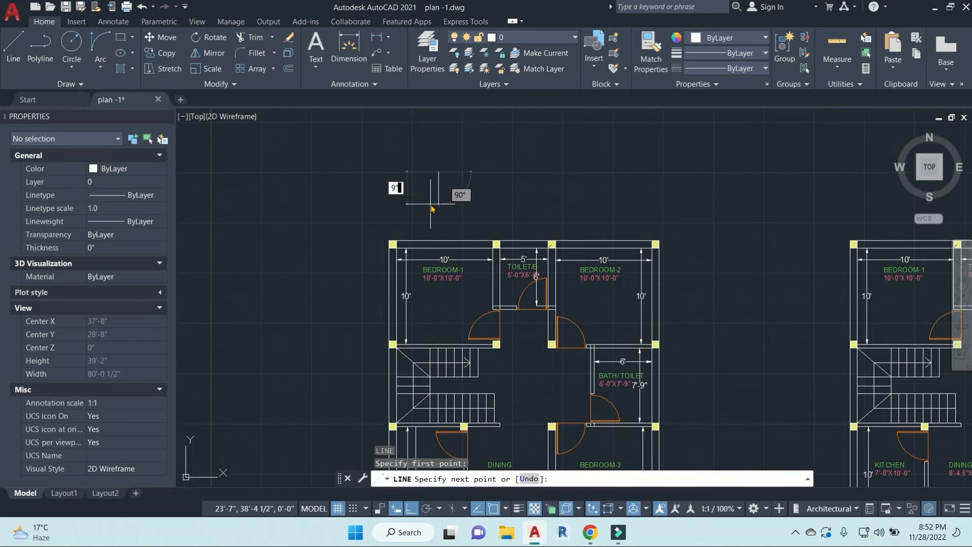
text(9")
key(Return)
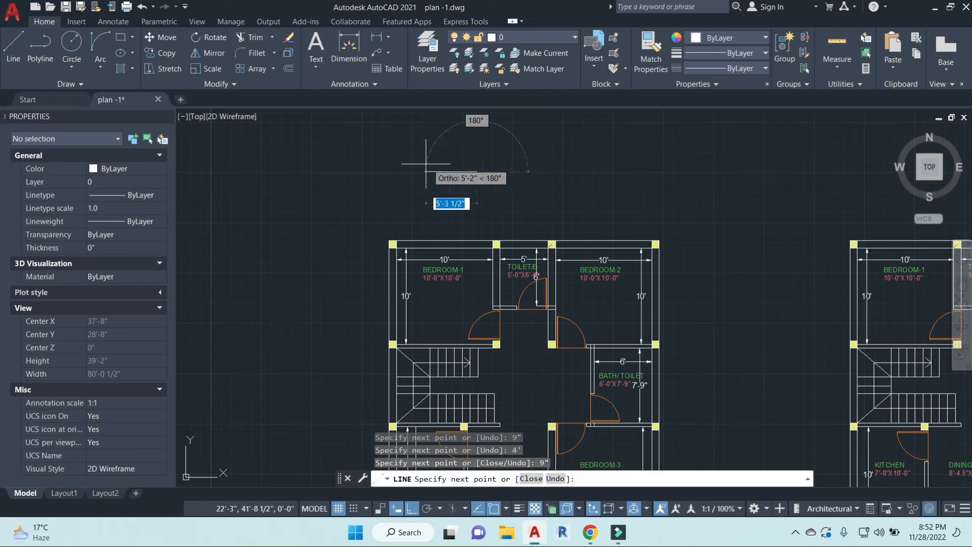
key(Escape)
key(Escape)
Step: Assign the four lines of the rectangular window outline above BEDROOM-1 to the window layer
click(405, 145)
click(569, 201)
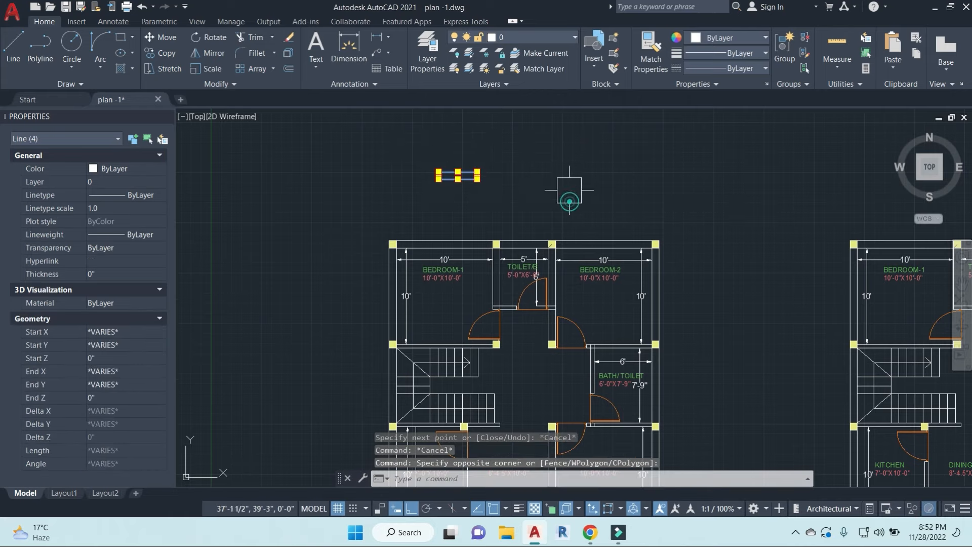
click(570, 40)
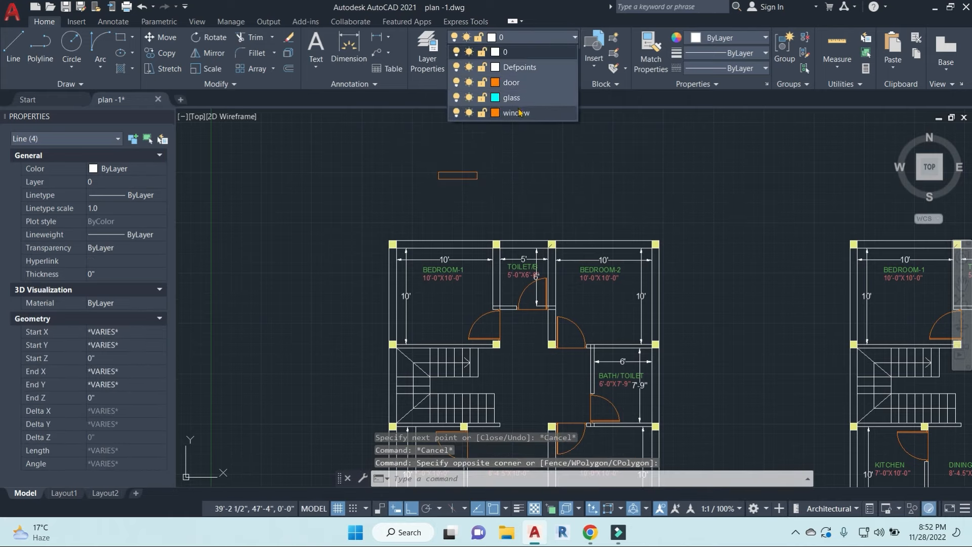
click(517, 113)
key(Escape)
Step: Draw a horizontal line from the midpoint of the window outline's left side towards its right side
scroll(464, 181, up, 3)
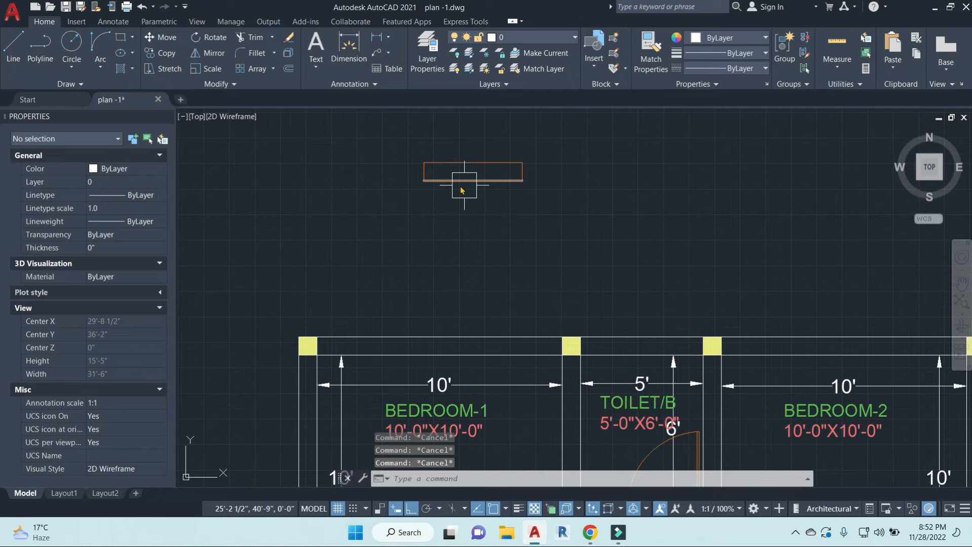
scroll(456, 182, up, 3)
text(l)
key(Return)
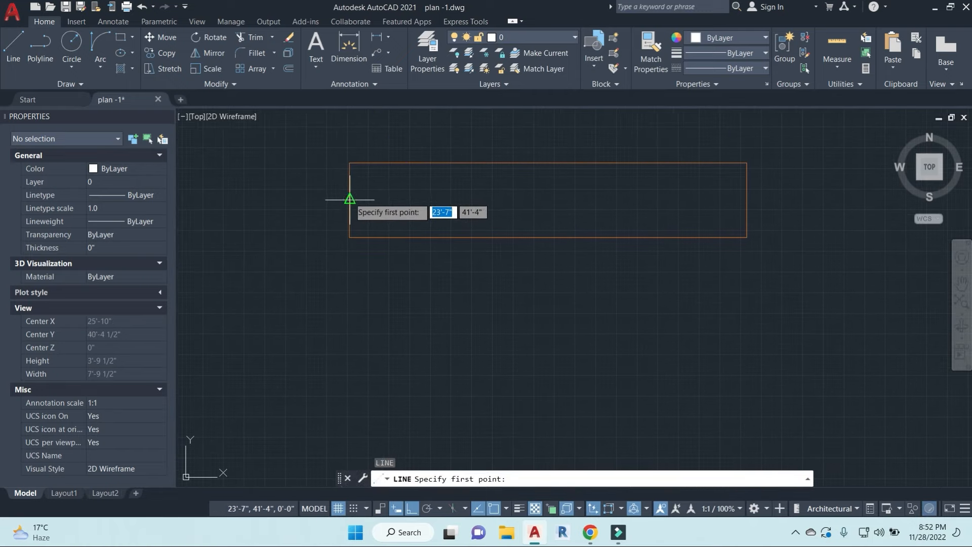
click(350, 200)
click(641, 200)
key(Escape)
Step: Extend the horizontal centre line to the right side of the window outline
text(ex)
key(Return)
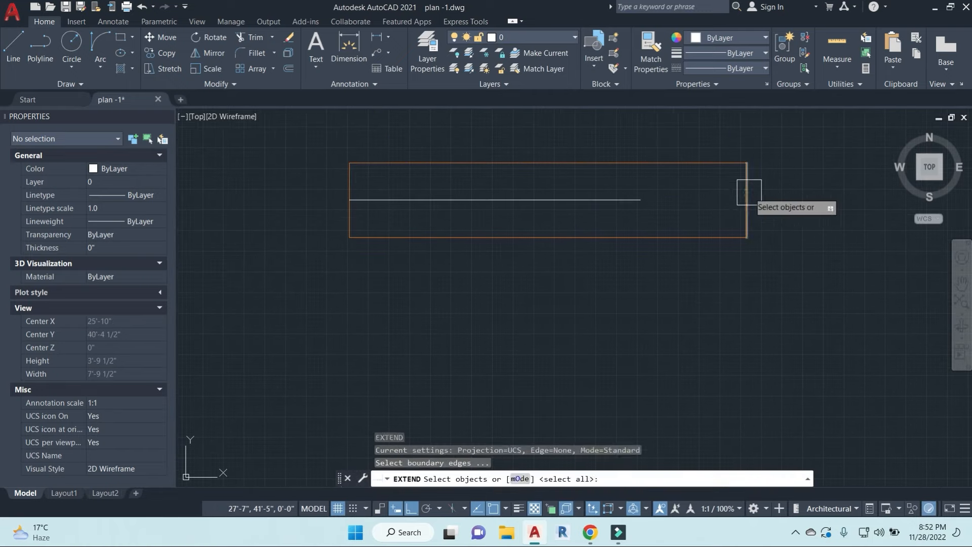
click(749, 192)
key(Return)
click(685, 204)
click(527, 175)
key(Escape)
key(Escape)
Step: Offset the window's centre line by .5" to both sides, once above and once below it
text(o)
key(Return)
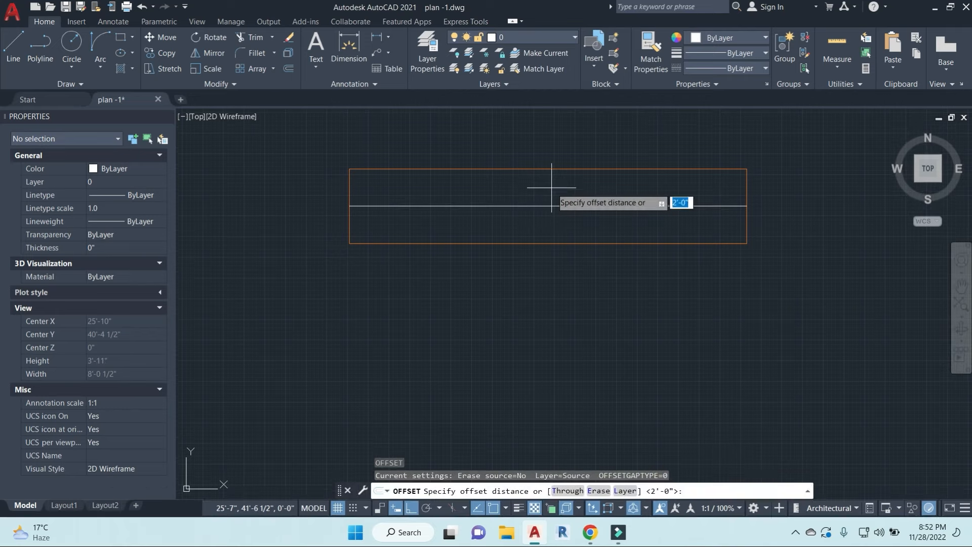
text(.5)
key(Return)
click(576, 208)
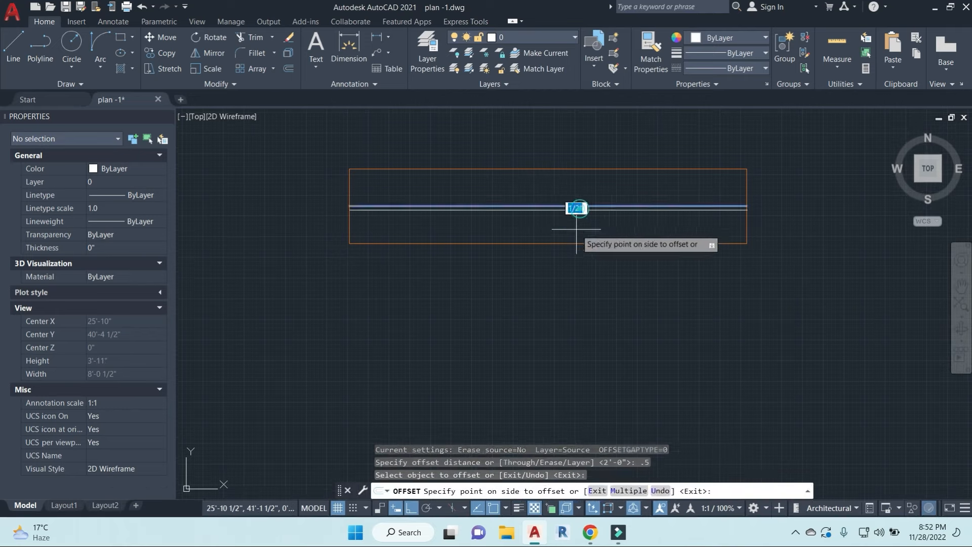
click(573, 243)
scroll(564, 200, up, 2)
click(548, 211)
click(553, 169)
key(Escape)
key(Escape)
Step: Assign the middle of the three inner window lines to the glass layer
click(579, 230)
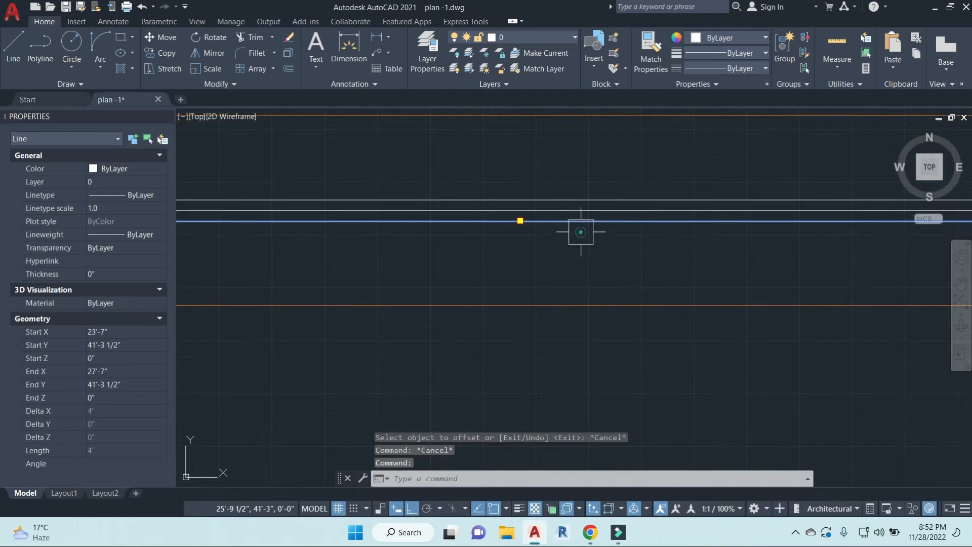
scroll(590, 209, up, 2)
key(Escape)
key(Escape)
click(578, 224)
scroll(610, 205, down, 5)
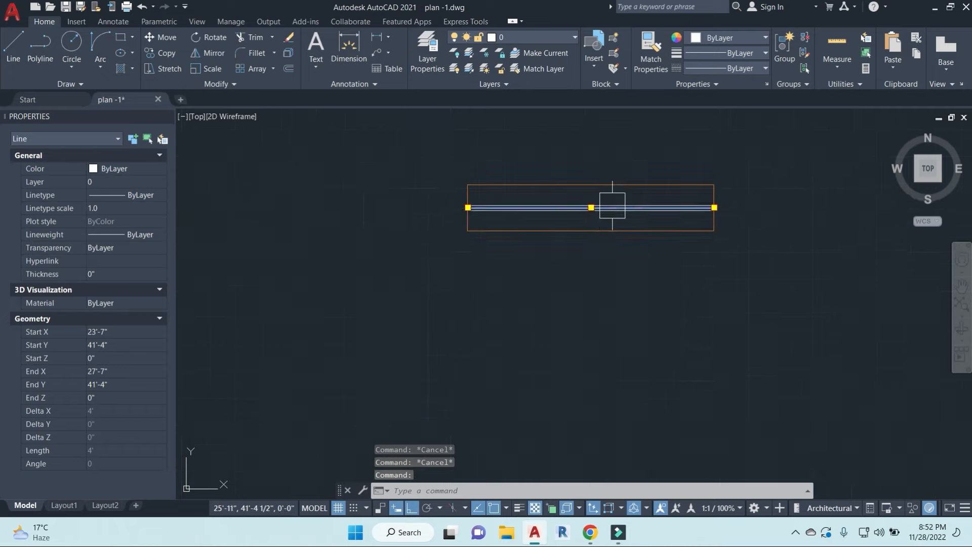
middle_drag(637, 208, 619, 246)
click(562, 38)
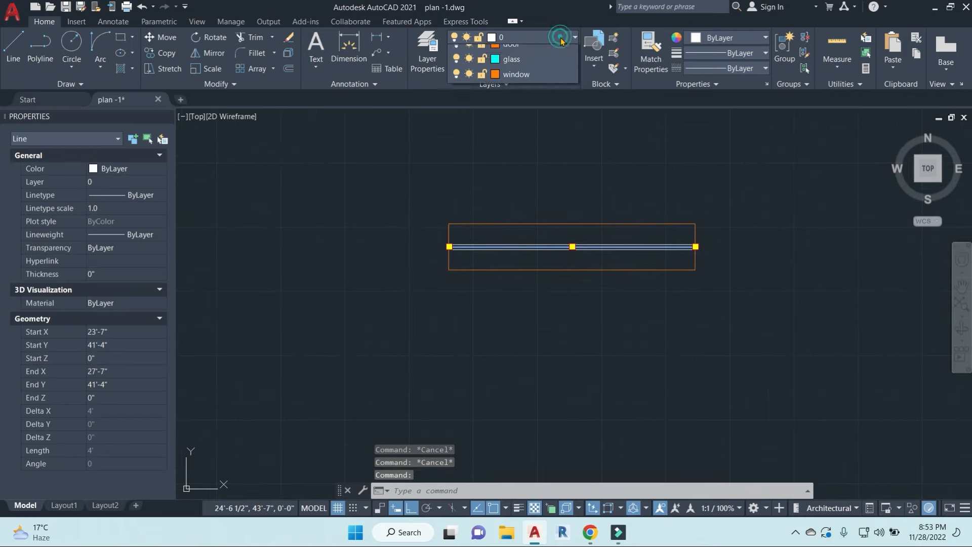
click(511, 97)
key(Escape)
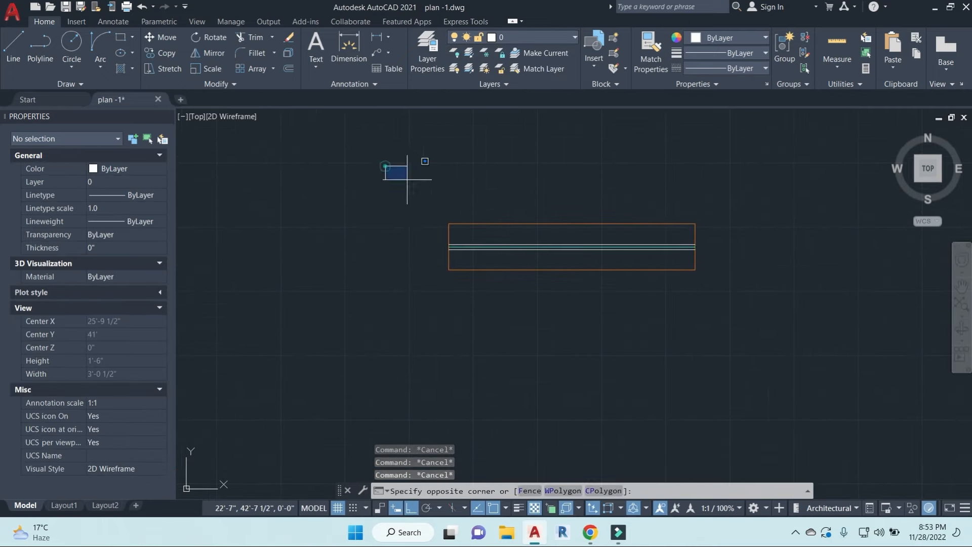
click(734, 354)
key(Escape)
text(o)
key(Return)
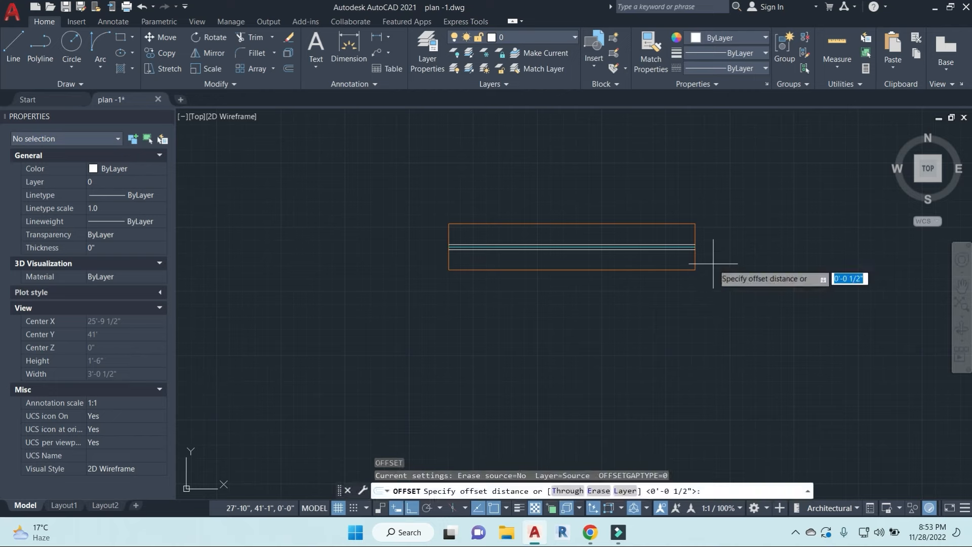
key(Escape)
text(l)
key(Return)
key(Escape)
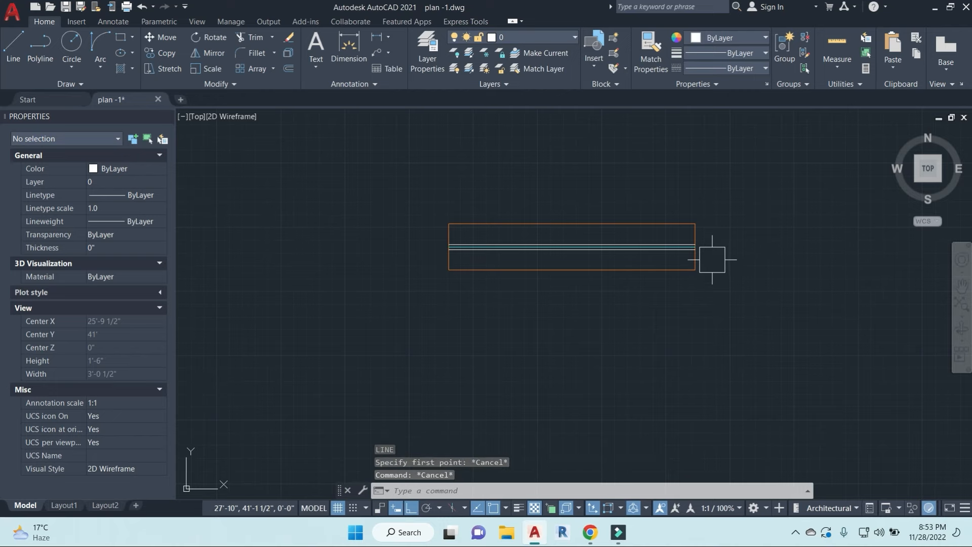
Step: Offset both short sides of the window outline 2" inward to form the frame
text(o)
key(Return)
text(2")
key(Return)
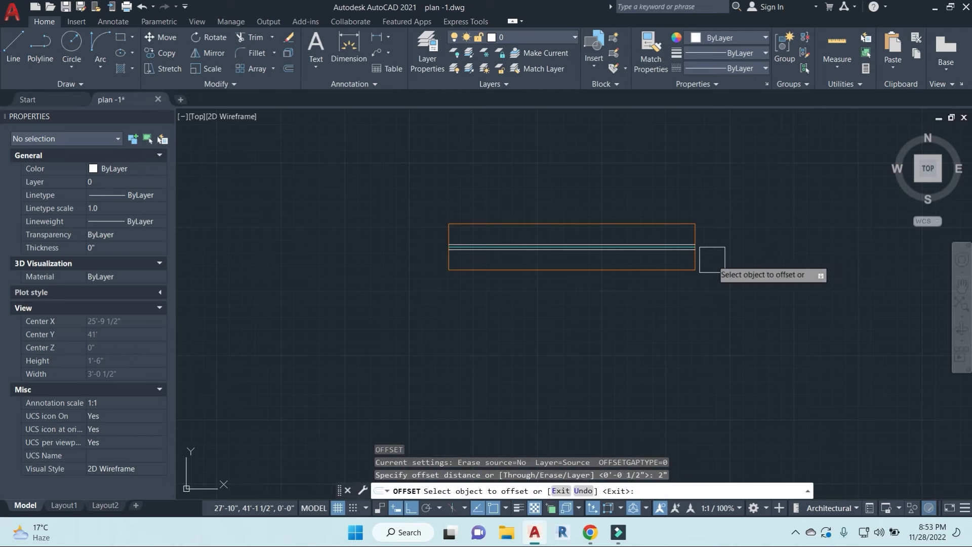
scroll(712, 259, up, 2)
click(679, 203)
click(588, 204)
middle_drag(427, 240, 871, 270)
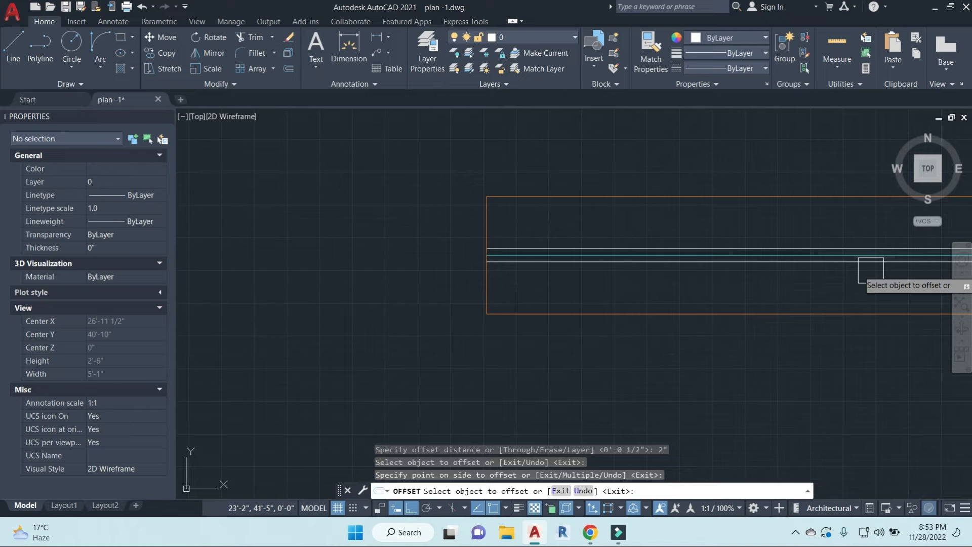
click(489, 282)
click(575, 288)
middle_drag(597, 288, 528, 283)
key(Escape)
key(Escape)
key(Escape)
Step: Trim the three inner horizontal lines inside the frame strips at both ends of the window
text(tr)
key(Return)
key(Return)
scroll(444, 266, up, 5)
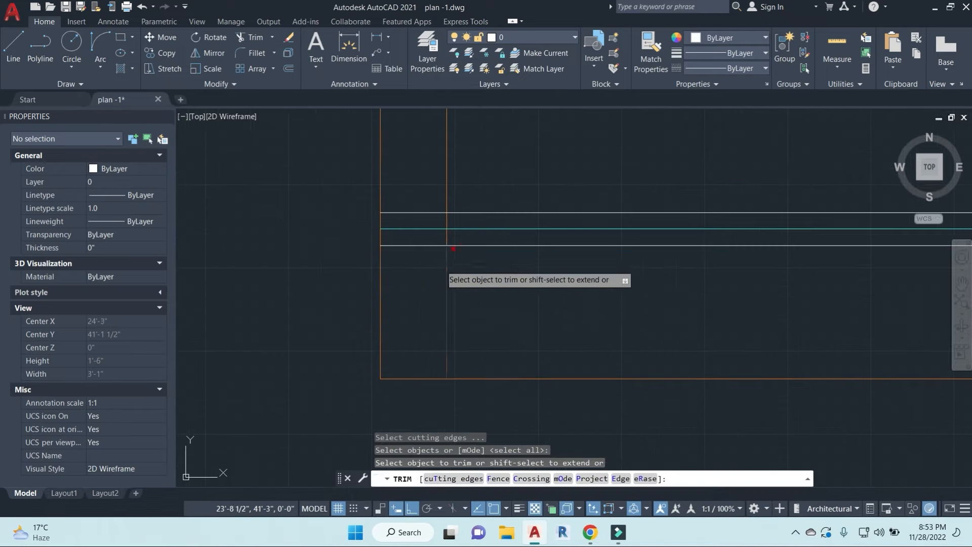
click(420, 247)
click(414, 280)
click(405, 189)
scroll(522, 308, down, 8)
middle_drag(770, 292, 587, 271)
scroll(658, 299, up, 3)
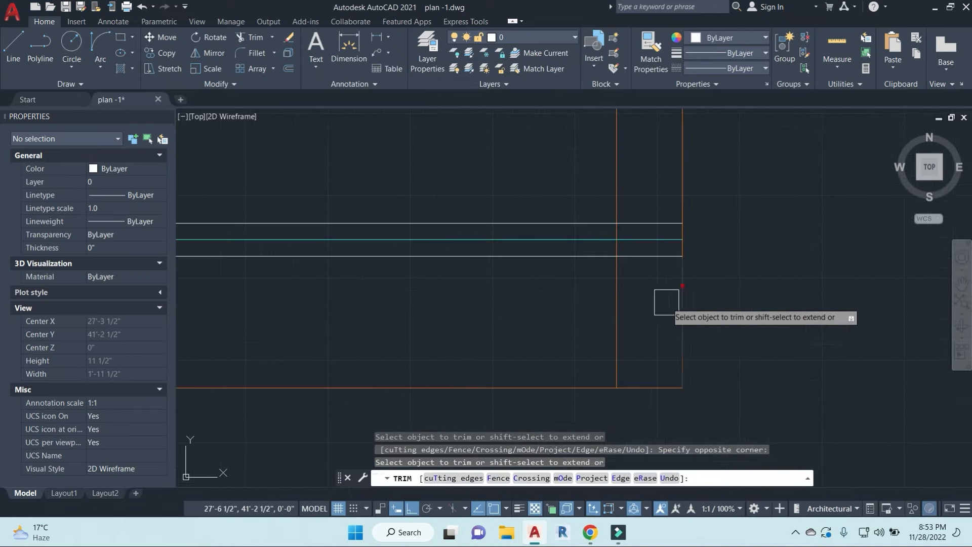
click(650, 180)
click(653, 306)
scroll(657, 267, down, 5)
key(Escape)
key(Escape)
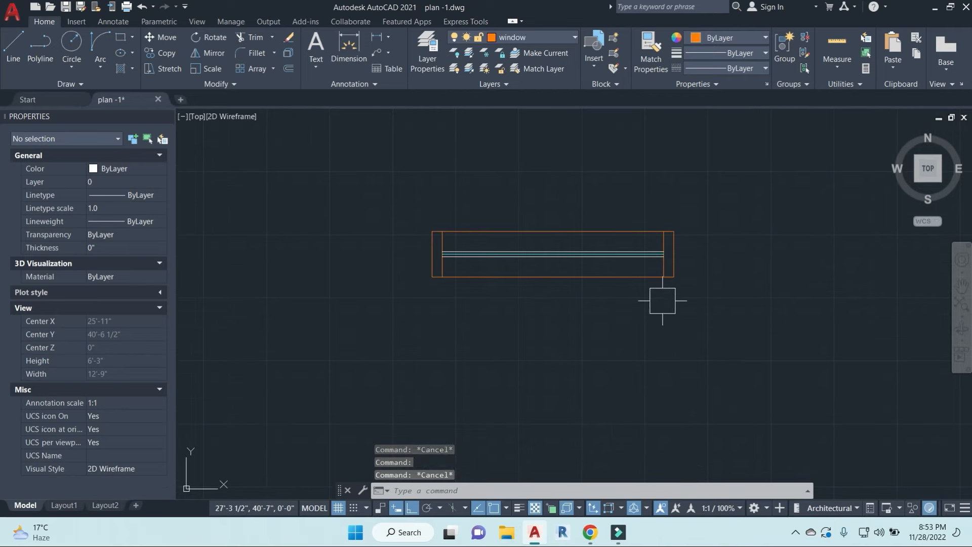
Step: Convert all the lines of the window drawing into a block named W-1
click(731, 330)
click(387, 180)
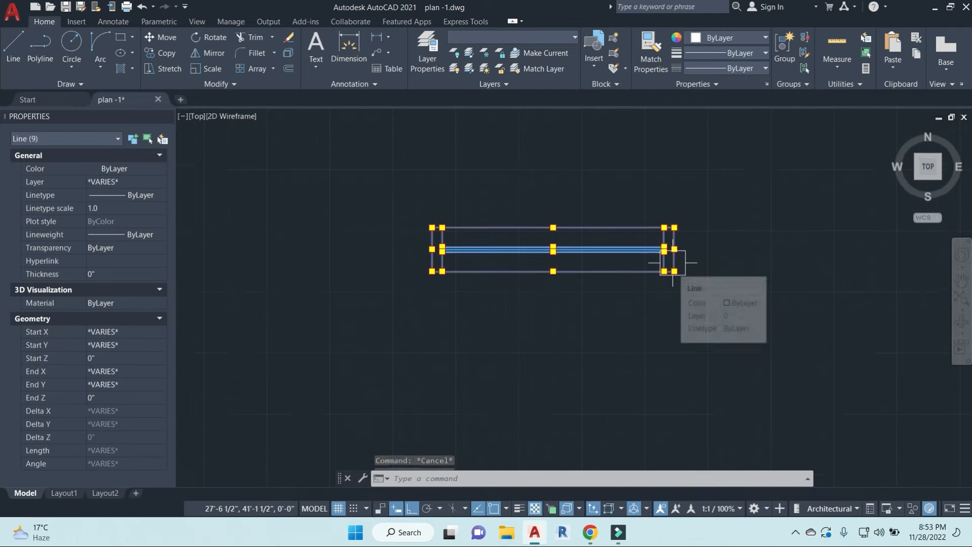
text(b)
key(Return)
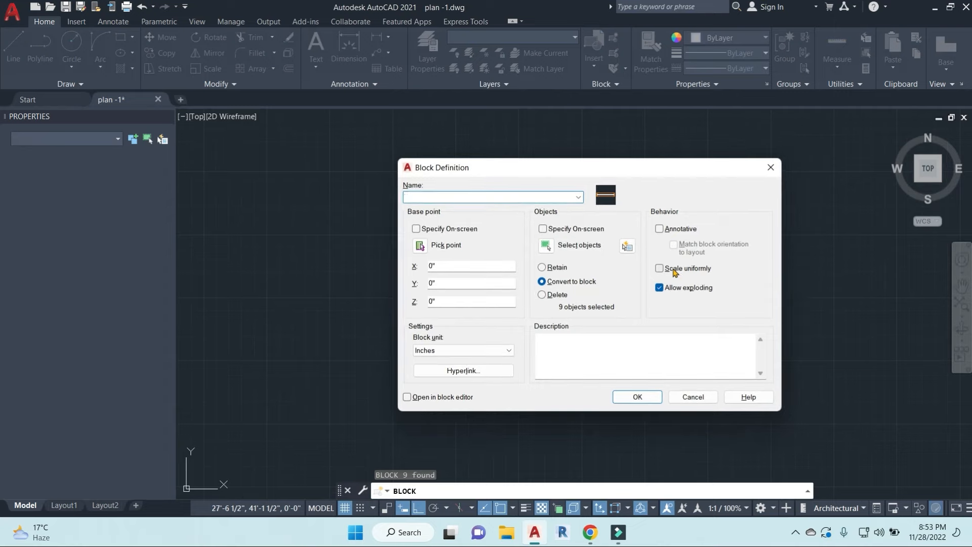
text(W-1)
click(649, 401)
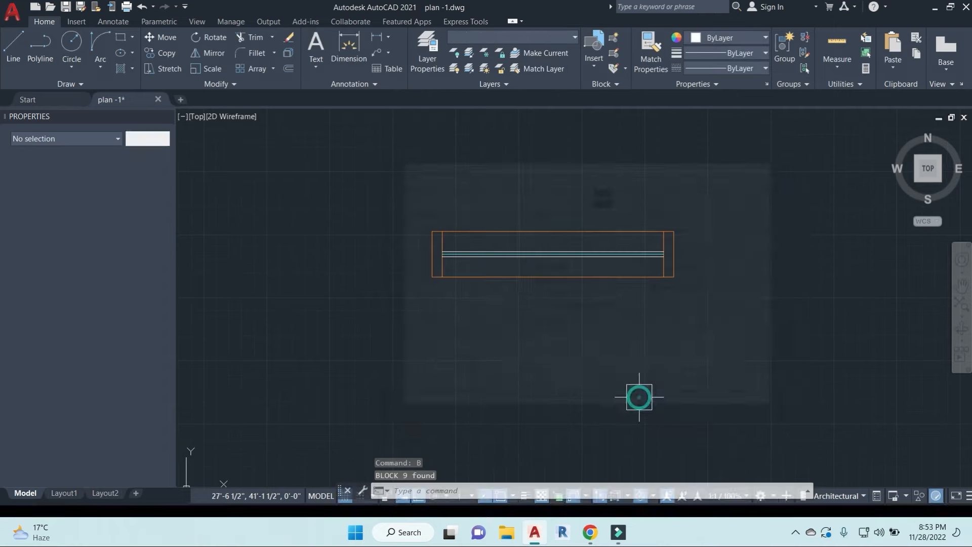
click(644, 266)
text(co)
key(Return)
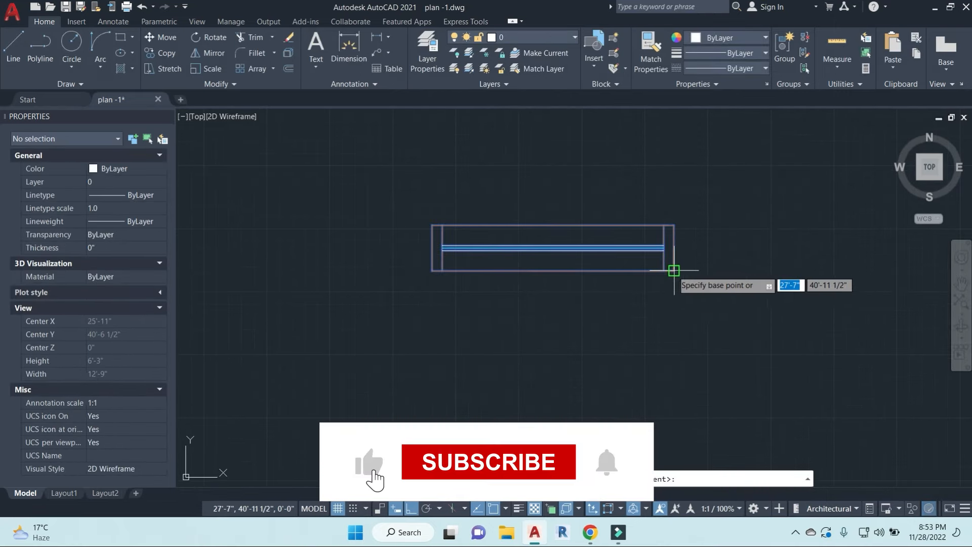
scroll(675, 301, down, 6)
key(Escape)
Step: Copy the W-1 window block from its lower-right corner into the upper outer wall of BEDROOM-1
click(690, 316)
click(548, 228)
text(co)
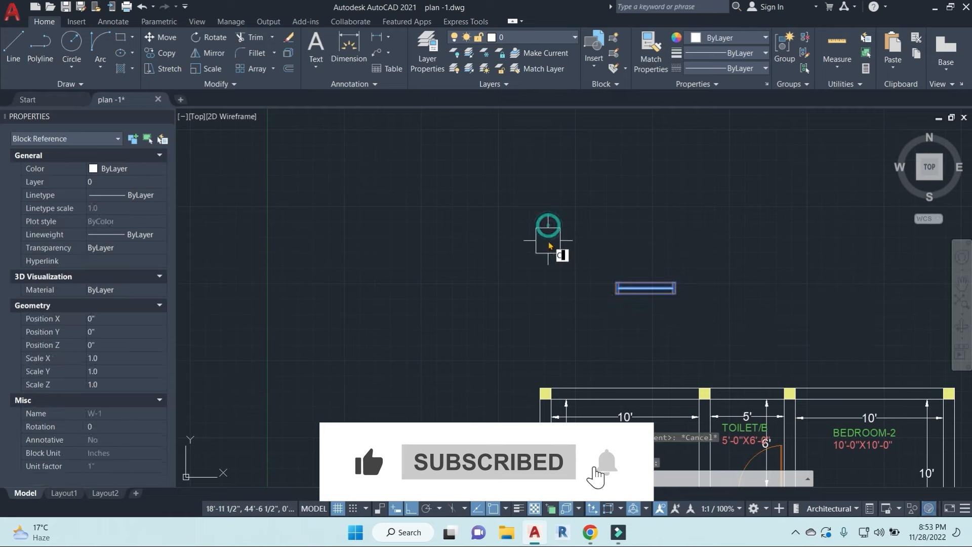
key(Return)
scroll(678, 303, up, 3)
click(663, 264)
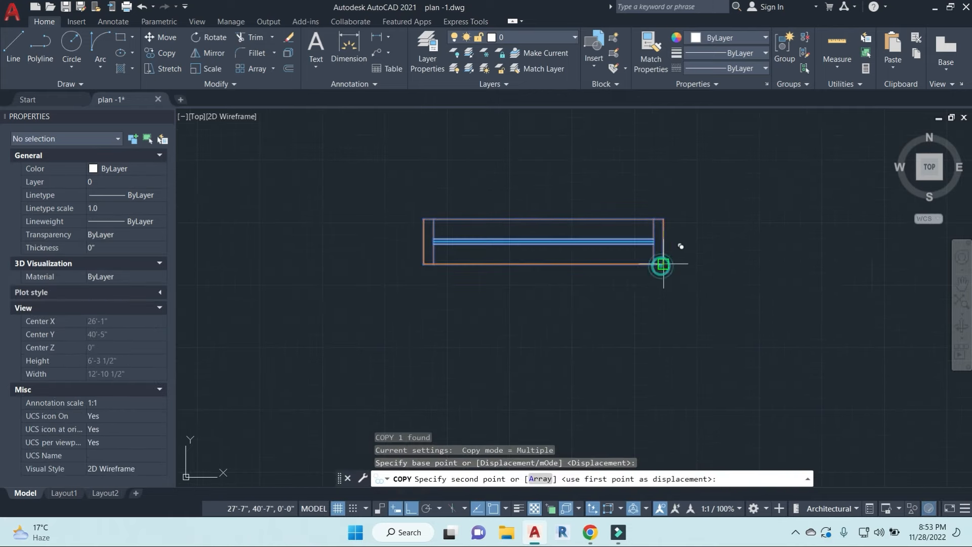
scroll(671, 340, down, 4)
middle_drag(672, 373, 683, 310)
scroll(683, 310, up, 4)
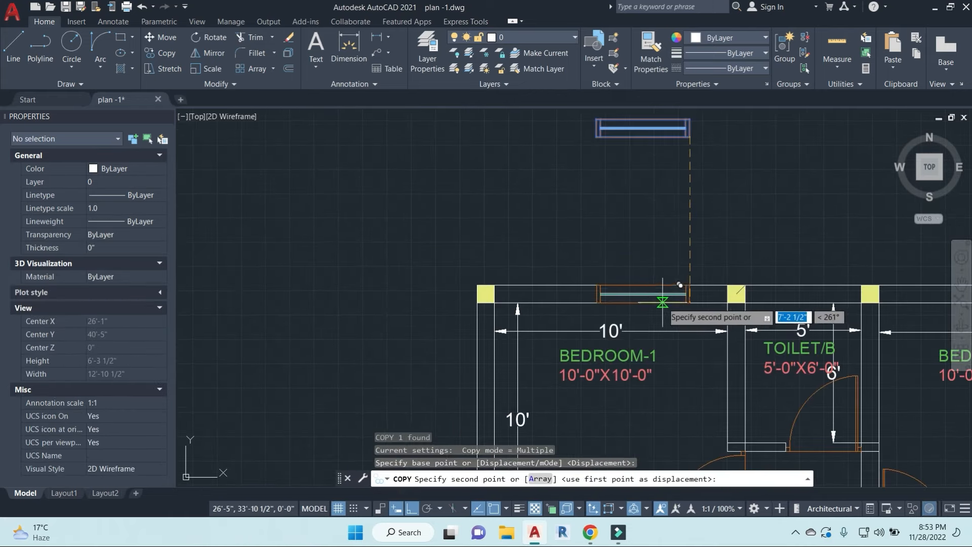
click(658, 303)
scroll(658, 302, up, 4)
key(Escape)
Step: Copy the BEDROOM-1 window into the upper outer wall of BEDROOM-2
click(590, 229)
text(co)
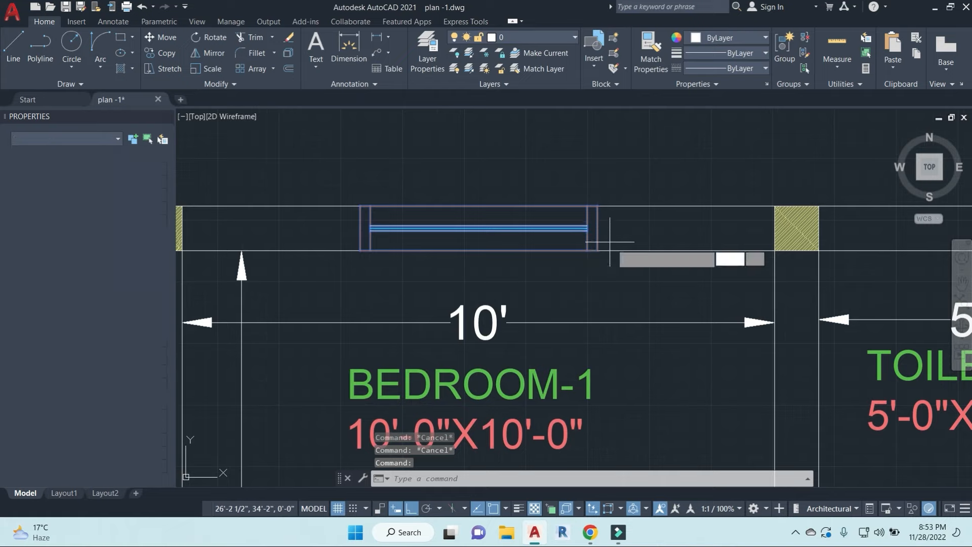
key(Return)
scroll(602, 248, down, 2)
click(602, 248)
middle_drag(836, 251, 294, 244)
click(670, 242)
key(Escape)
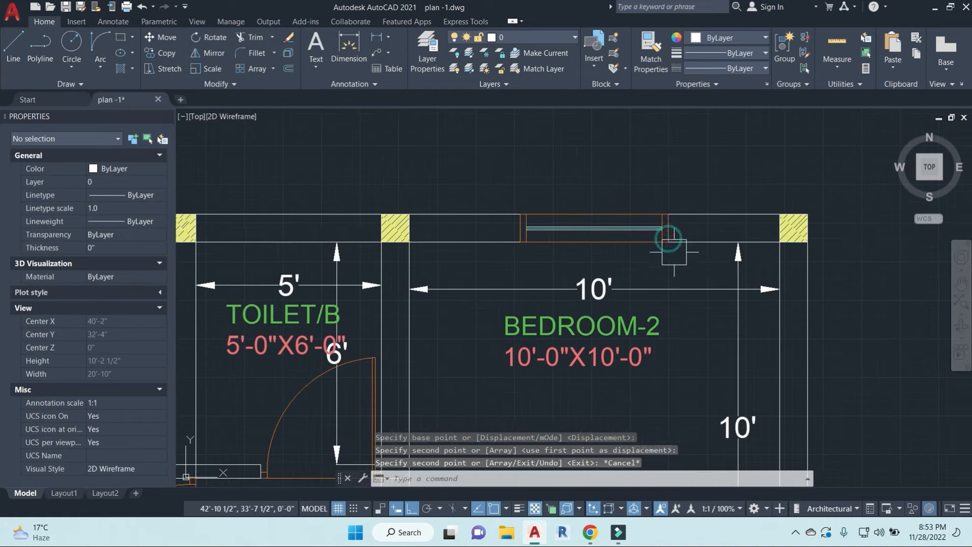
Step: Copy the BEDROOM-1 and BEDROOM-2 windows together down into the lower outer wall at KITCHEN and BEDROOM-3
scroll(671, 261, down, 2)
middle_drag(674, 275, 678, 252)
key(Escape)
key(Escape)
click(661, 221)
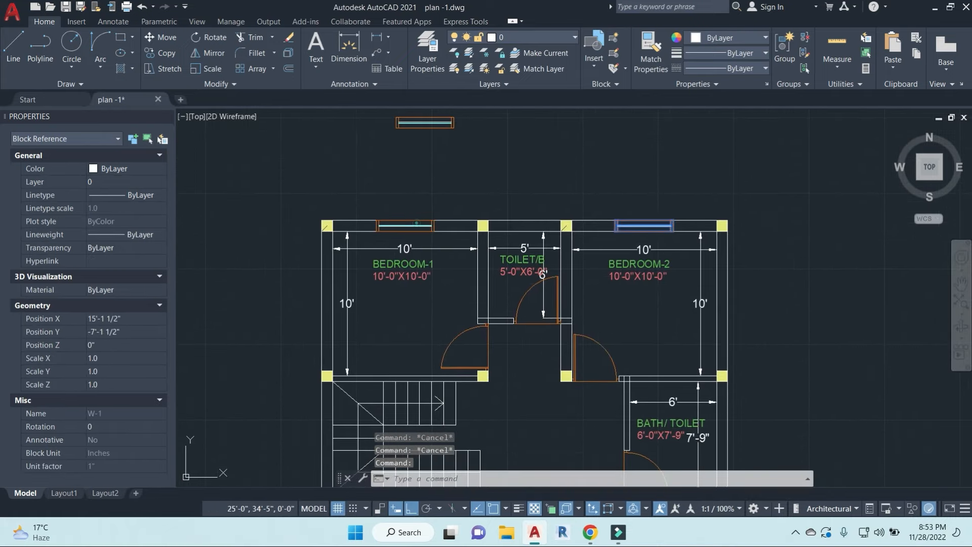
text(co)
key(Return)
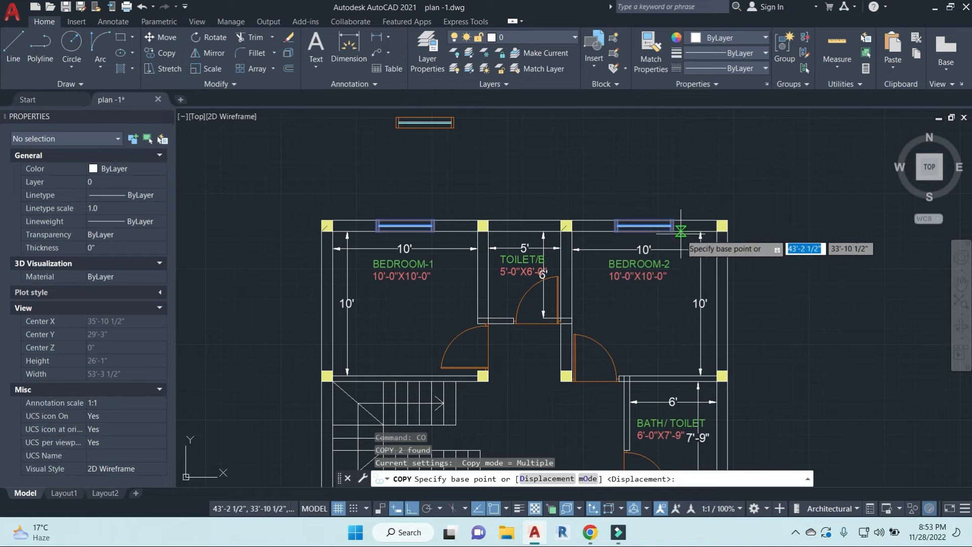
scroll(681, 221, up, 5)
click(651, 222)
scroll(665, 305, down, 6)
middle_drag(664, 354, 664, 140)
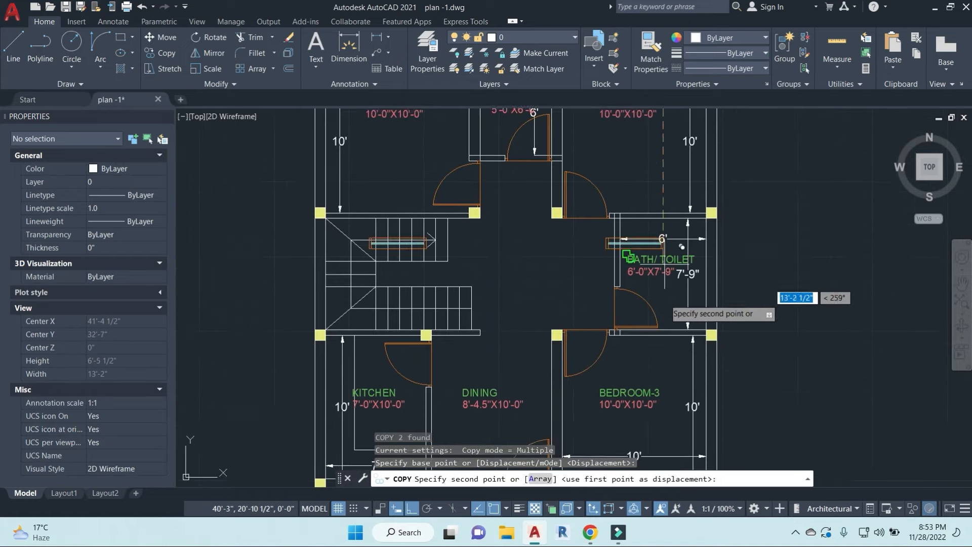
middle_drag(664, 399, 668, 178)
scroll(667, 260, up, 4)
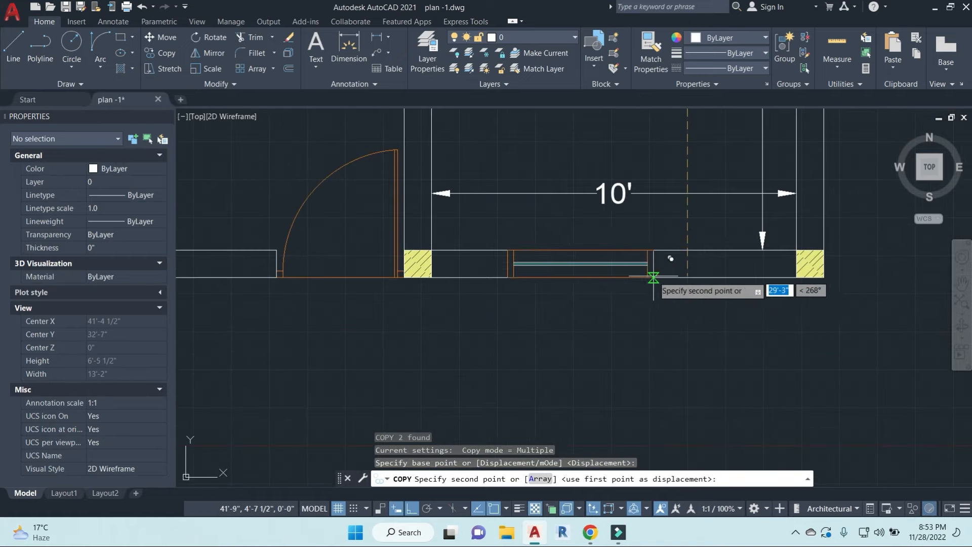
click(686, 279)
scroll(687, 279, down, 6)
key(Escape)
Step: Move the kitchen window to the left along the lower outer wall, clear of the column
scroll(476, 310, up, 5)
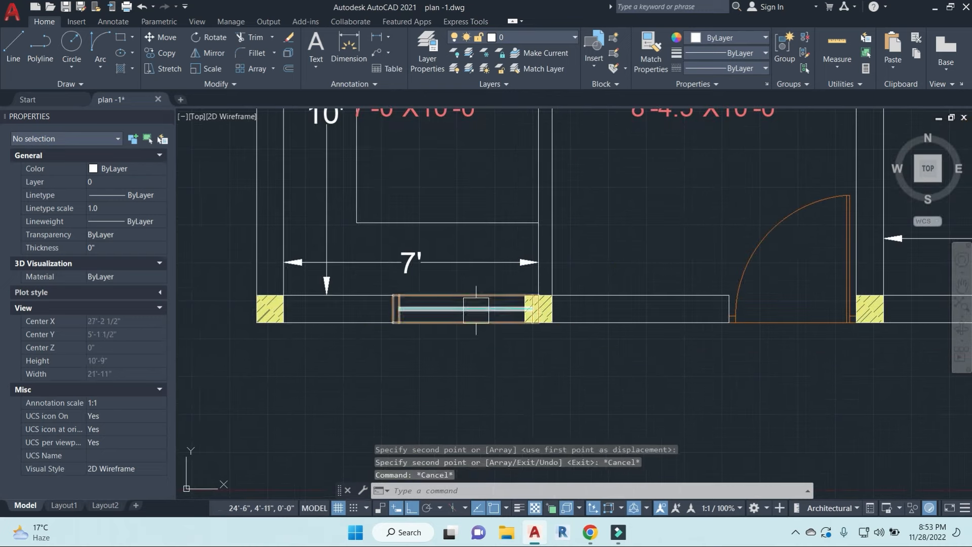
click(476, 310)
key(Escape)
click(461, 313)
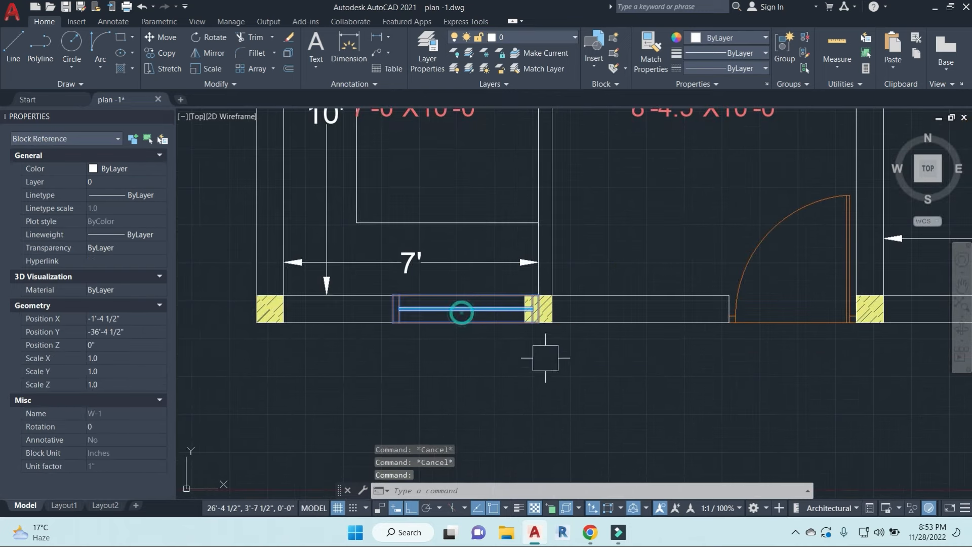
text(m)
key(Return)
click(604, 376)
key(Escape)
scroll(478, 354, down, 2)
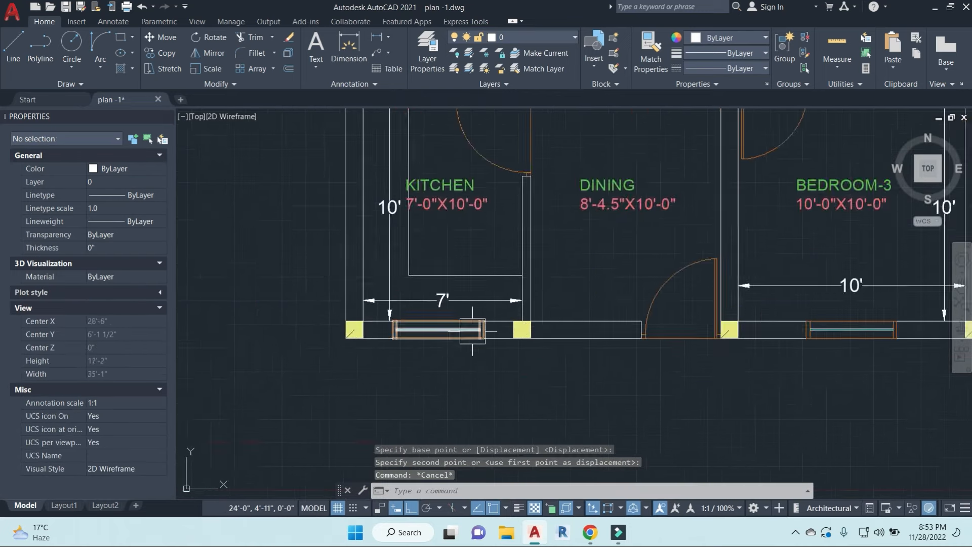
scroll(471, 327, up, 4)
click(469, 324)
scroll(451, 335, down, 8)
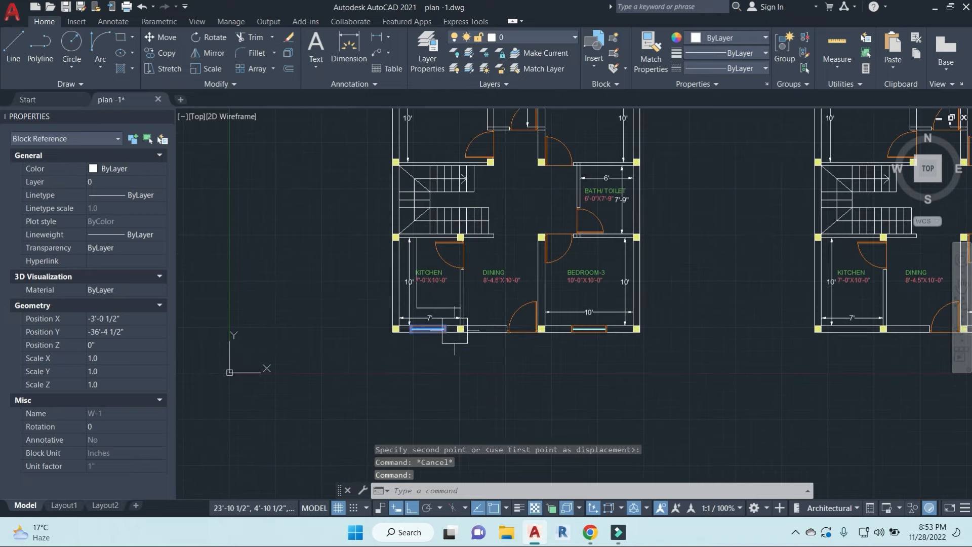
middle_drag(591, 245, 600, 278)
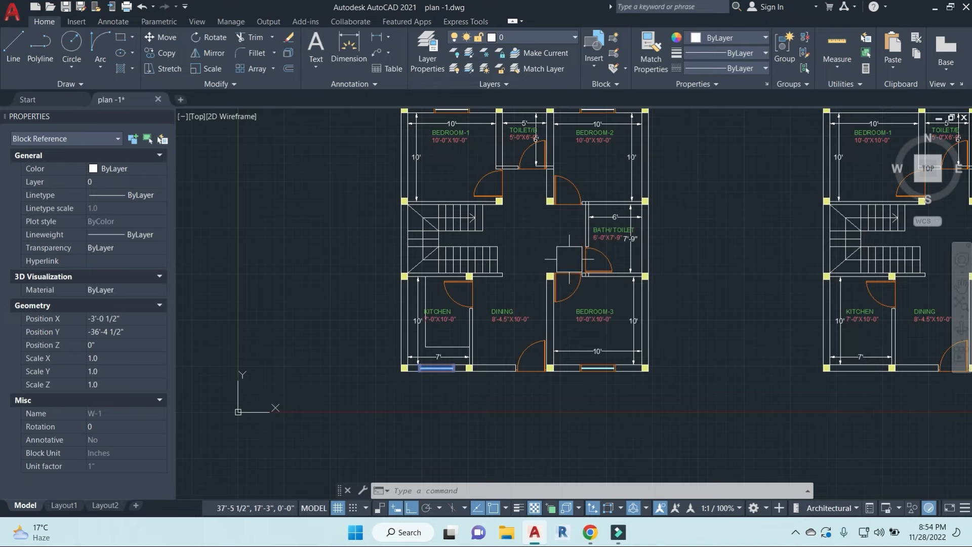
middle_drag(552, 219, 547, 242)
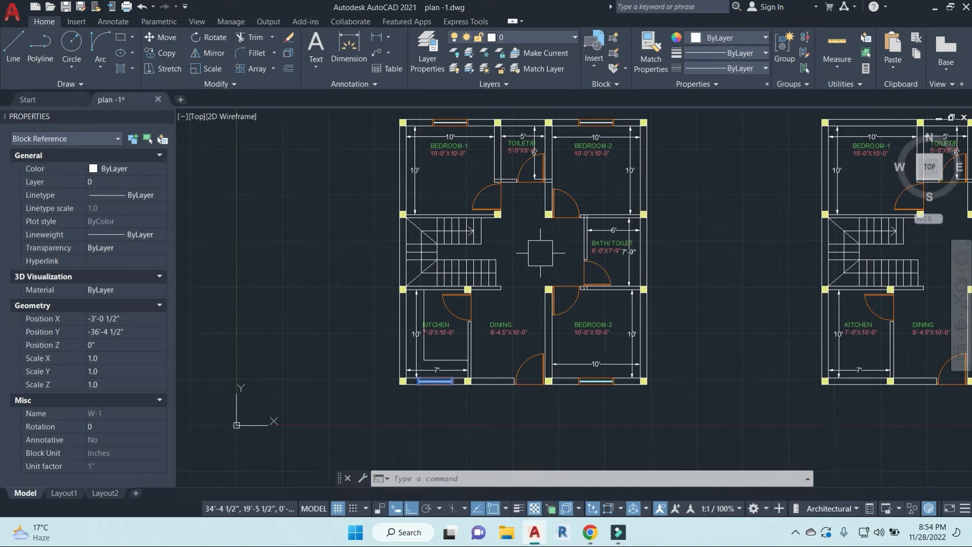
key(Escape)
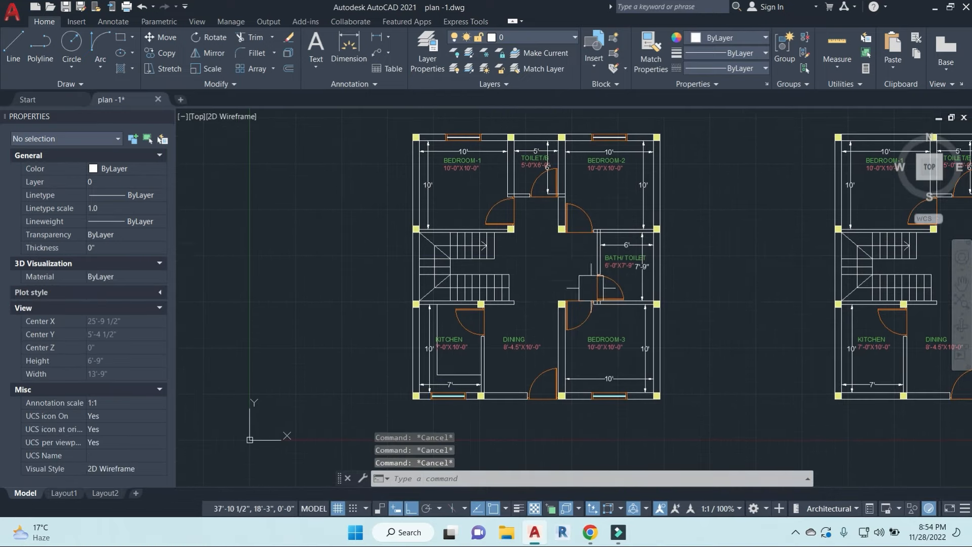
Step: Copy the DINING label straight up into the open space between the staircase and the BATH/TOILET
scroll(570, 255, up, 2)
click(508, 388)
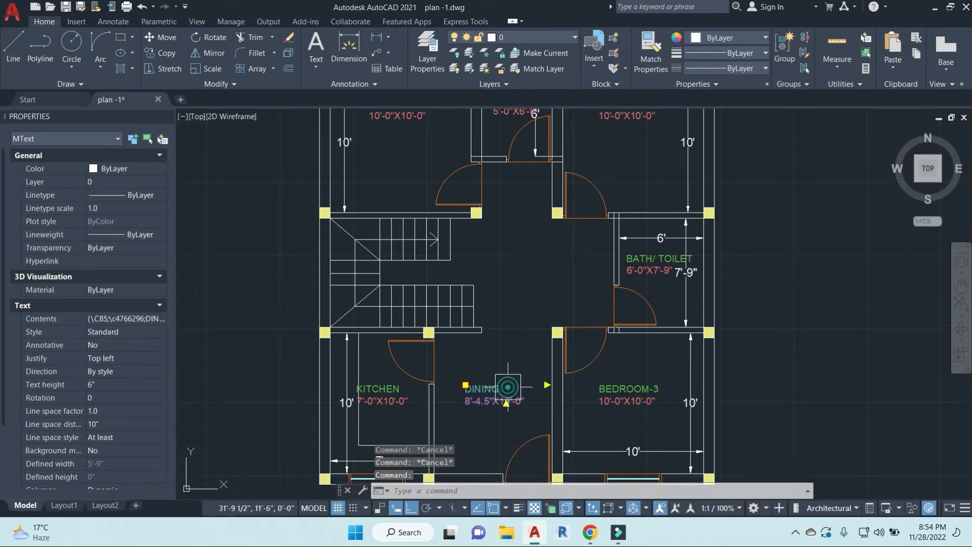
key(Return)
click(617, 387)
click(621, 247)
key(Escape)
Step: Replace the text of the copied DINING label, including its size line, with HALL
click(499, 254)
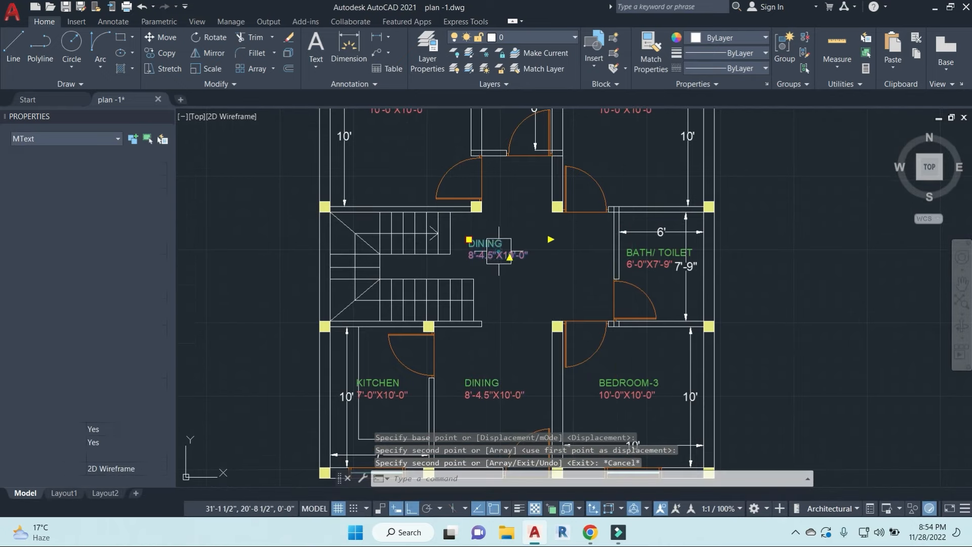
double_click(522, 243)
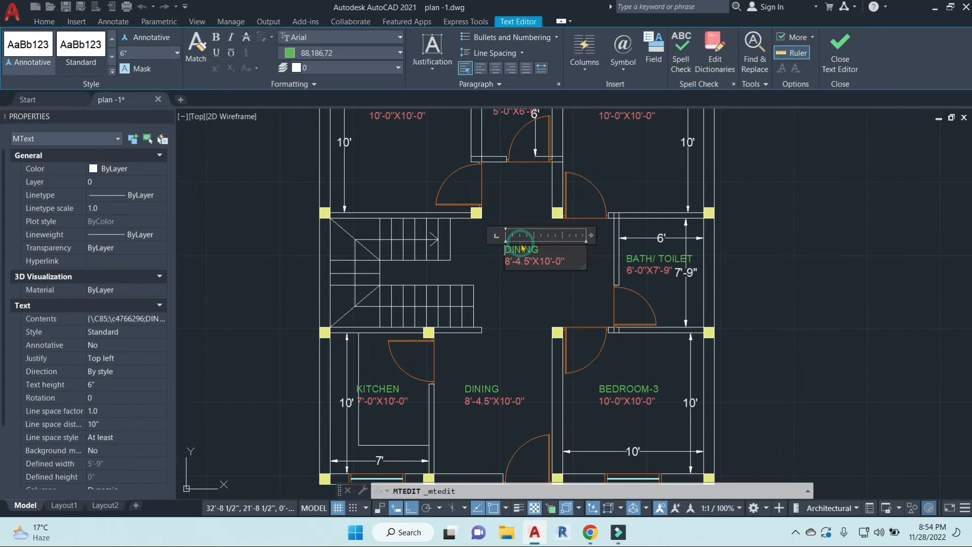
text(HALL)
click(542, 276)
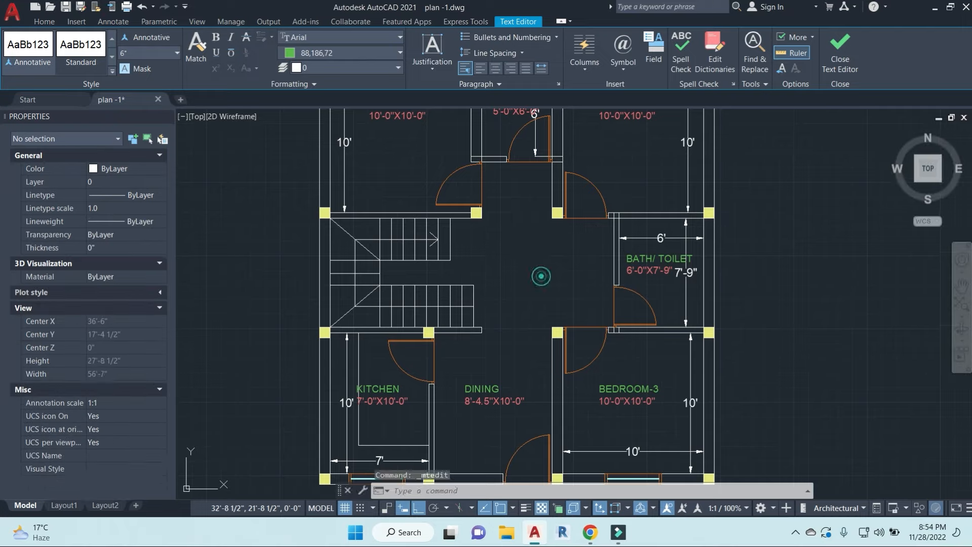
key(Escape)
key(Escape)
Step: Move the HALL label horizontally to the right, closer to the BATH/TOILET wall
middle_drag(516, 282, 563, 289)
click(568, 252)
text(m)
key(Return)
click(560, 287)
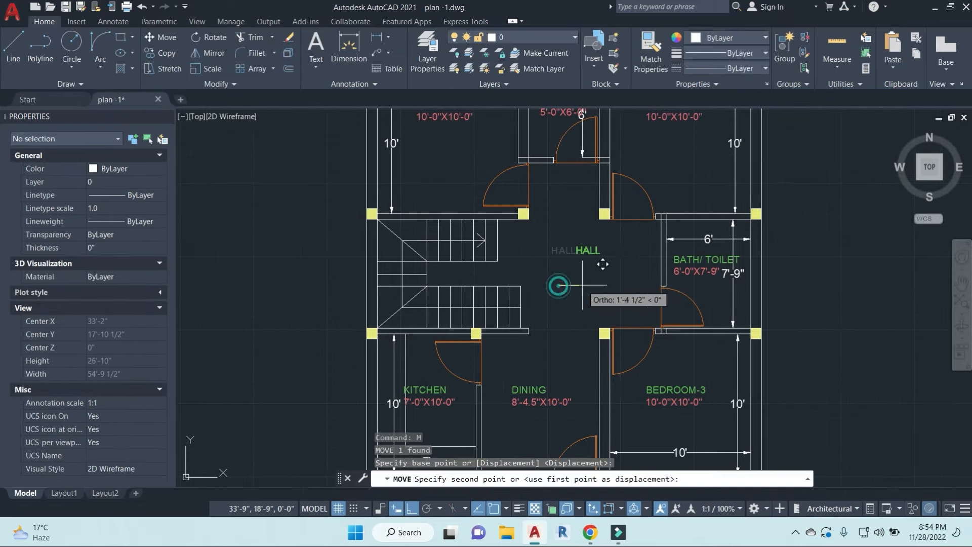
click(606, 284)
key(Escape)
Step: Copy the HALL label horizontally to the left, next to the staircase, and open the copy for editing
click(614, 252)
text(co)
key(Return)
click(619, 286)
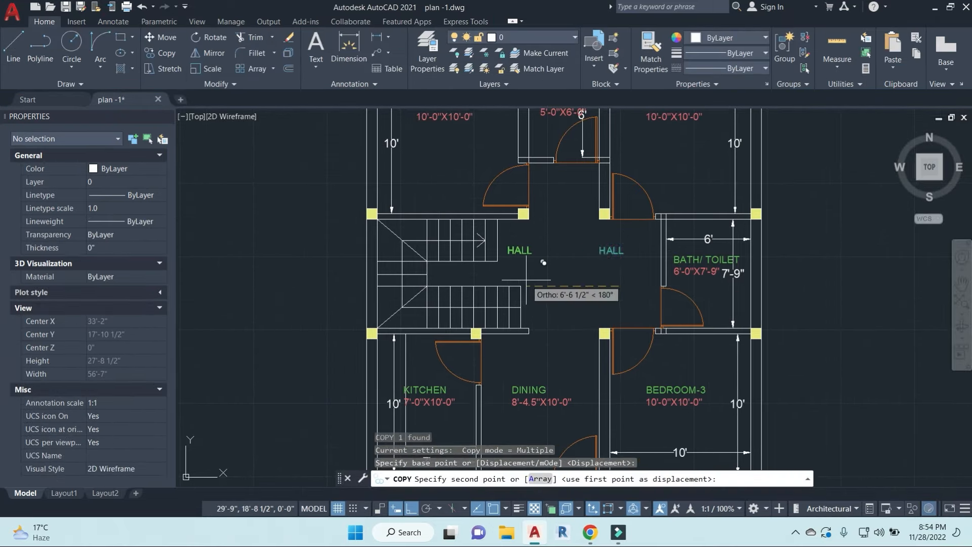
click(527, 284)
key(Escape)
double_click(521, 248)
click(537, 275)
key(Escape)
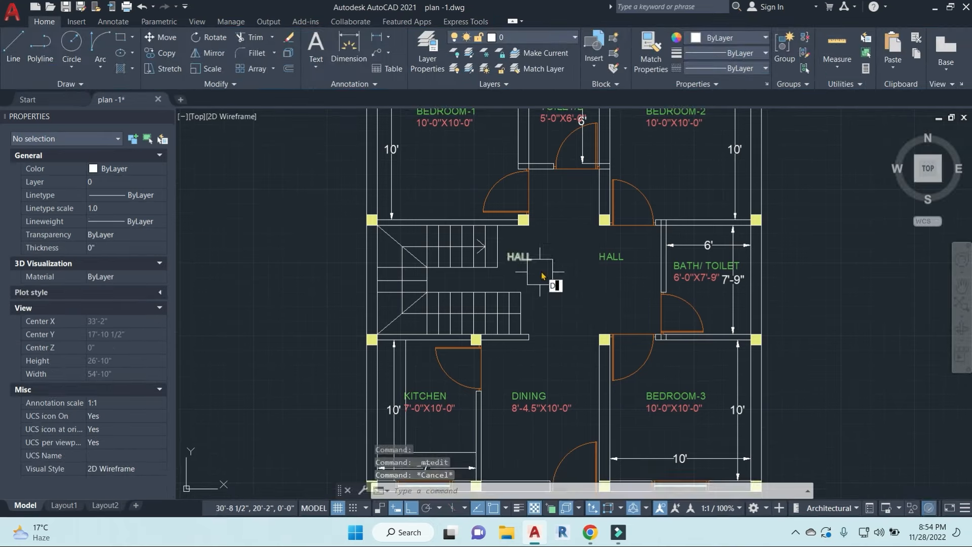
Step: Measure the staircase area's length along its upper wall with a linear dimension
text(dli)
key(Return)
key(Escape)
key(Escape)
key(Escape)
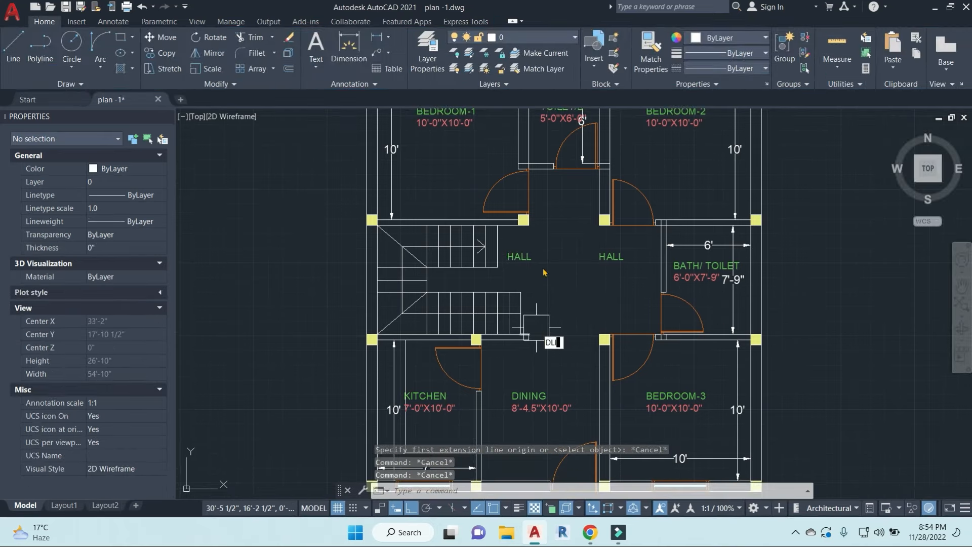
text(dli)
key(Return)
click(392, 219)
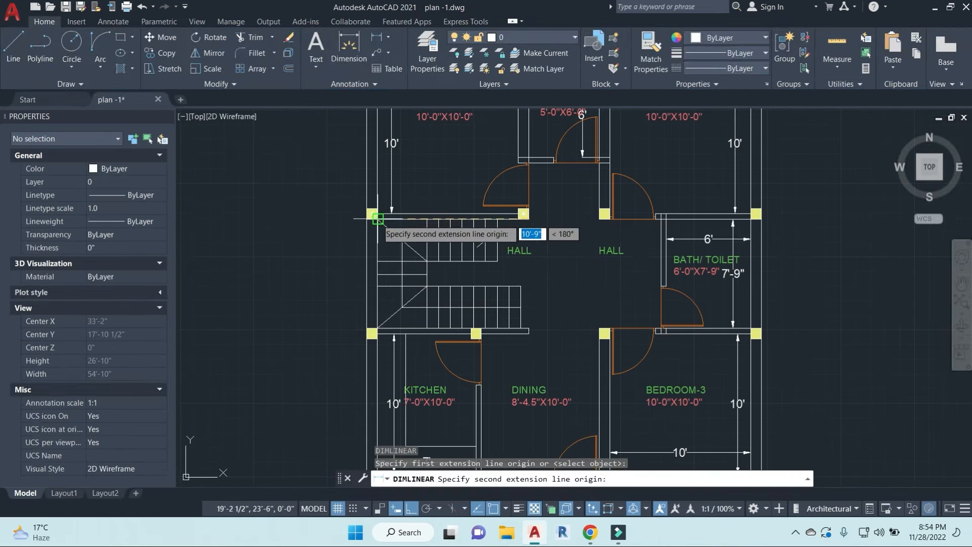
click(378, 219)
key(Escape)
Step: Measure the staircase area's depth from the upper wall's column corner down to the kitchen wall
key(Return)
scroll(502, 228, up, 3)
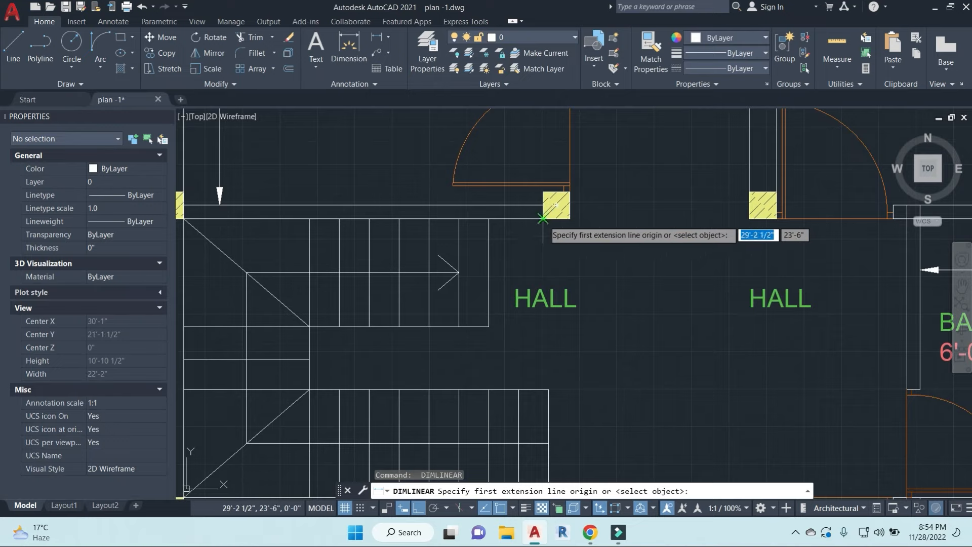
click(543, 218)
middle_drag(542, 346, 569, 121)
click(569, 273)
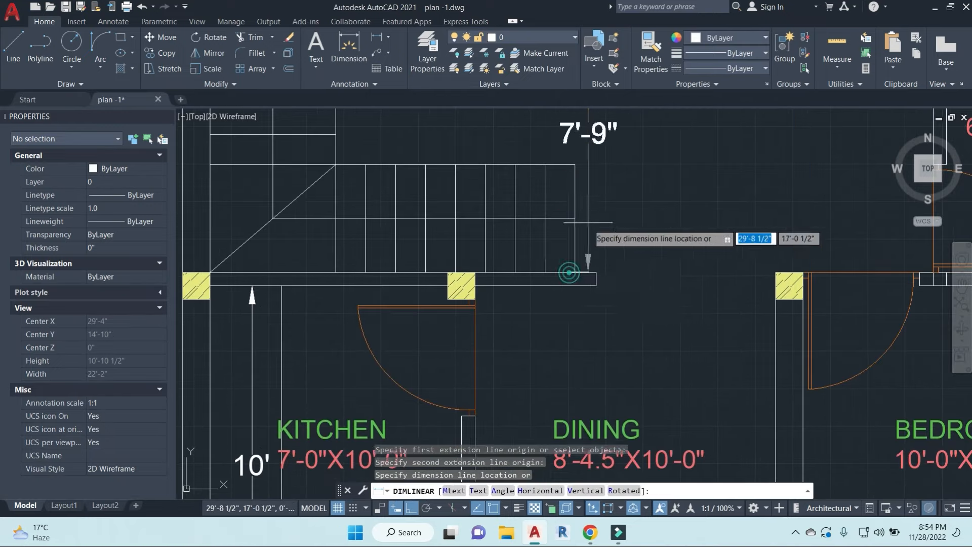
middle_drag(569, 272, 546, 366)
key(Escape)
Step: Delete the copied HALL label next to the staircase
double_click(559, 177)
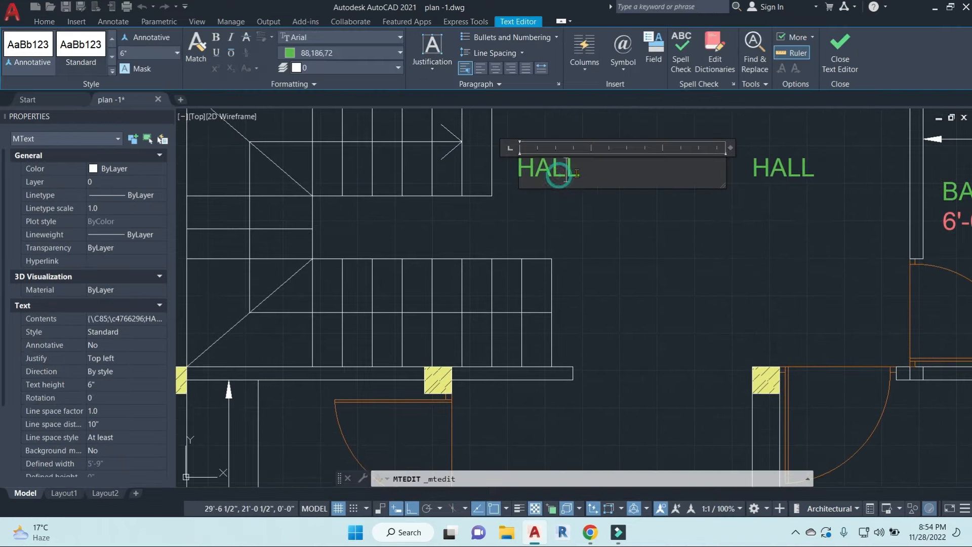
click(617, 243)
scroll(628, 223, down, 3)
middle_drag(628, 228, 545, 235)
scroll(616, 238, up, 2)
key(Escape)
key(Escape)
key(Escape)
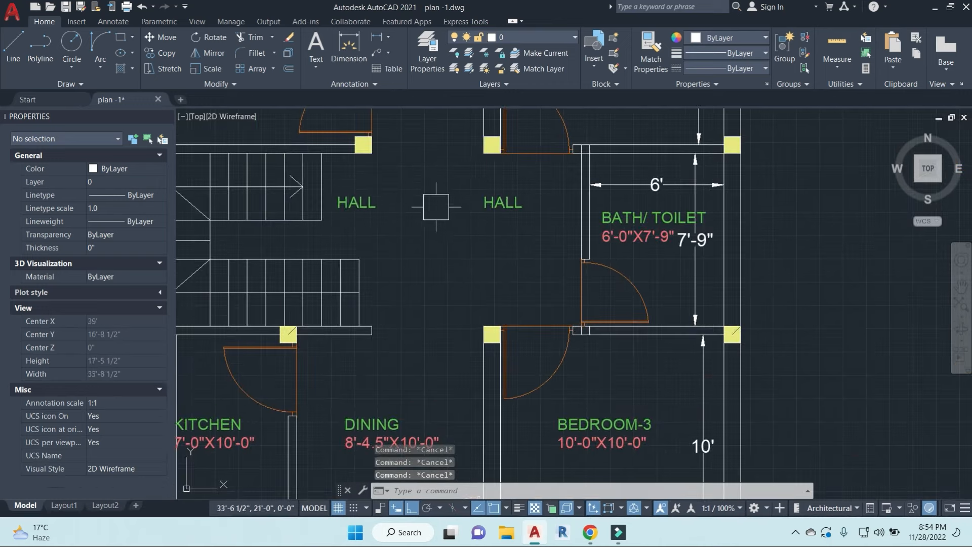
click(361, 203)
key(Delete)
Step: Copy the BATH/TOILET label to beside the staircase and change its text to STAIRCASE, 10'-9"X7'-9"
click(623, 233)
text(co)
key(Return)
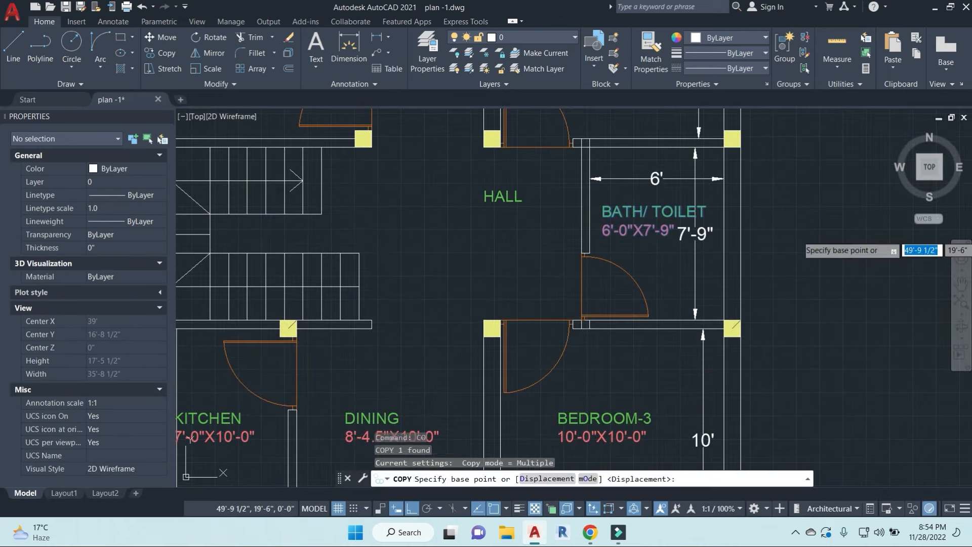
click(796, 240)
click(552, 228)
key(Return)
double_click(369, 213)
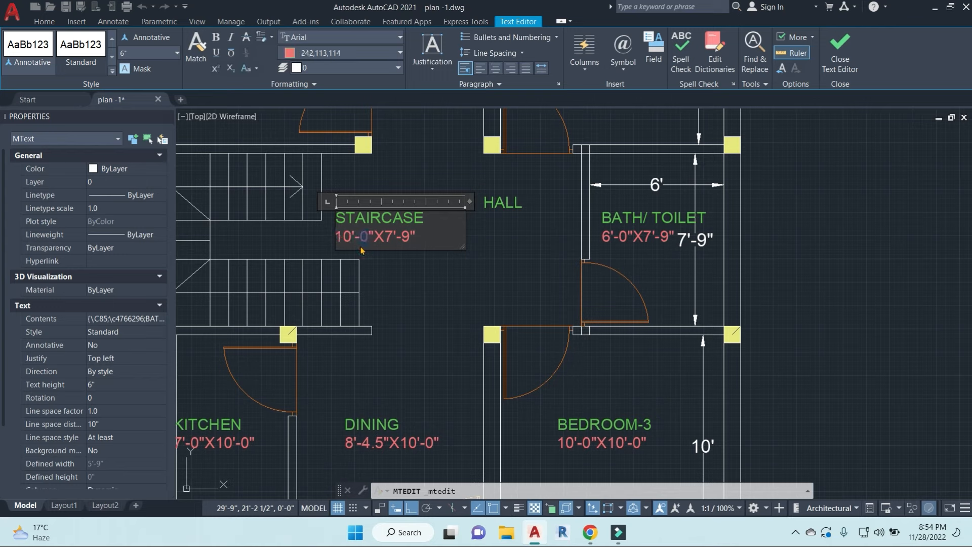
click(409, 282)
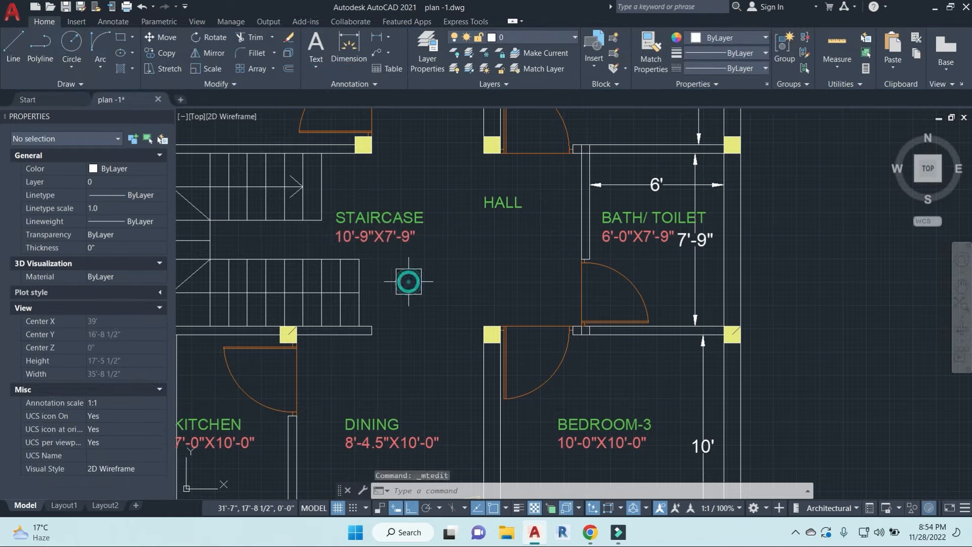
Step: Measure the staircase area's clear depth between its upper and lower walls with a linear dimension
key(space)
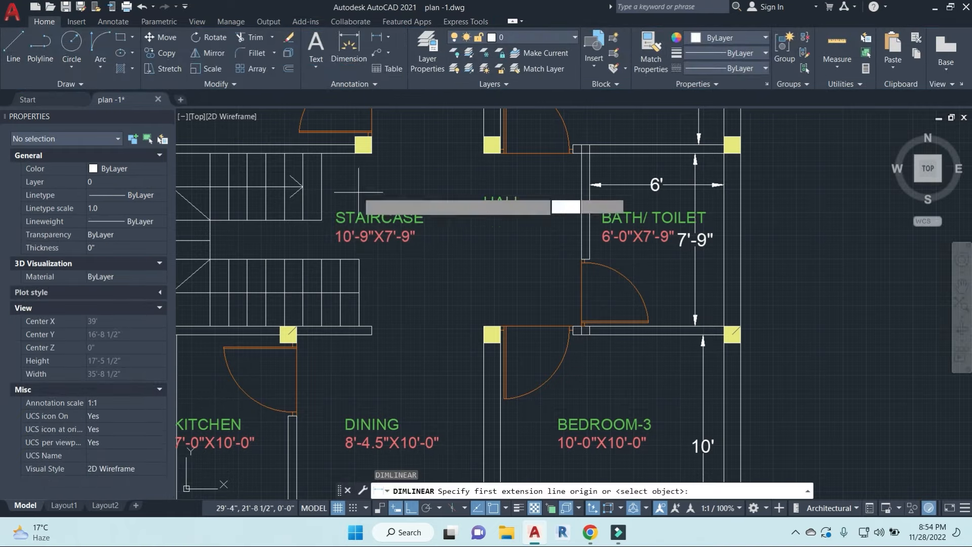
click(355, 154)
click(355, 330)
key(Escape)
key(Escape)
key(Escape)
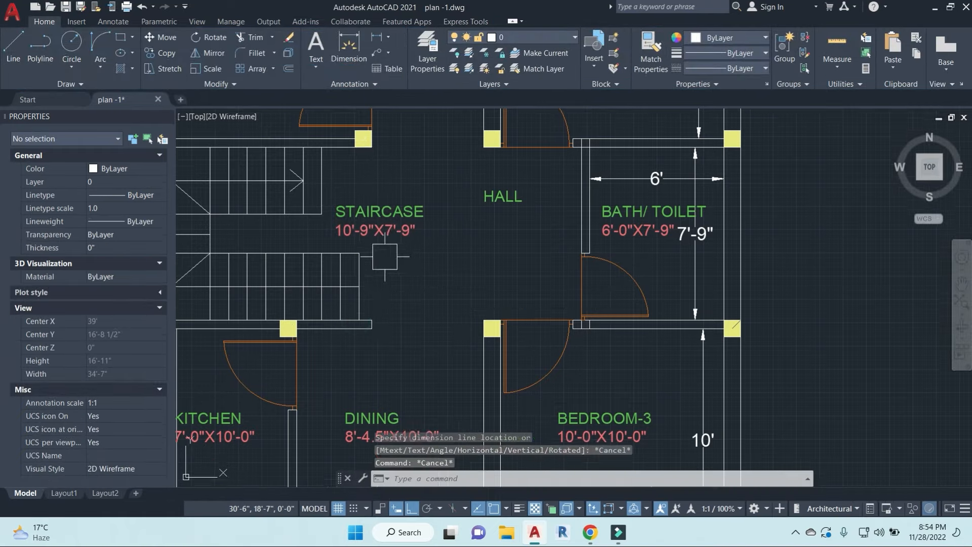
Step: Move the STAIRCASE label straight up, close below the upper wall
middle_drag(392, 207, 546, 231)
click(546, 230)
text(m)
key(Return)
click(585, 282)
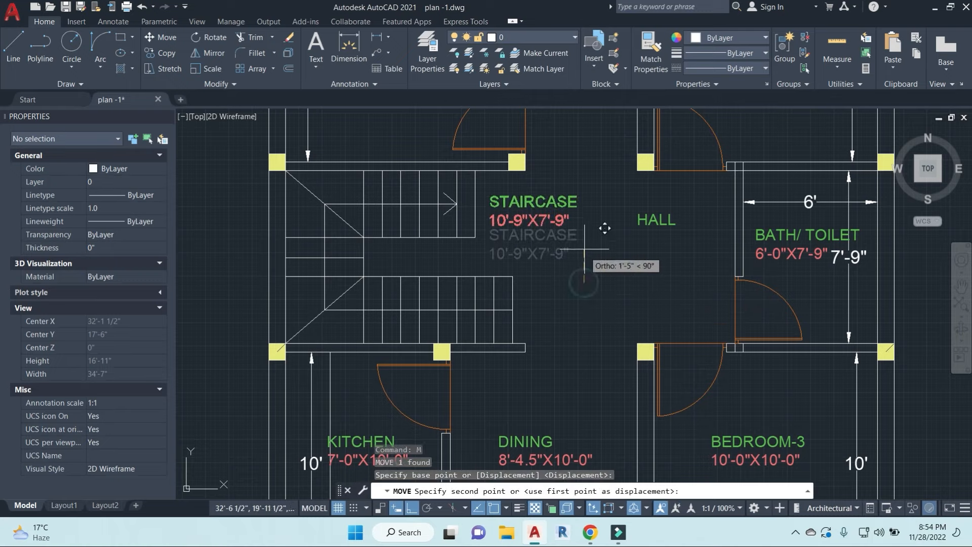
click(585, 234)
key(Escape)
Step: Move the STAIRCASE label slightly left, next to the end of the upper stair flight
click(552, 208)
text(m)
key(Return)
click(578, 242)
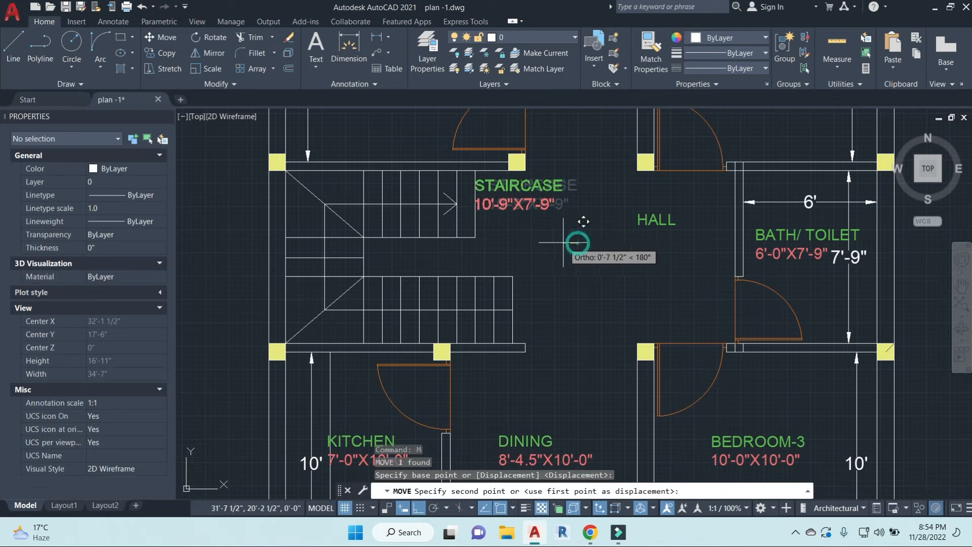
key(Escape)
key(Escape)
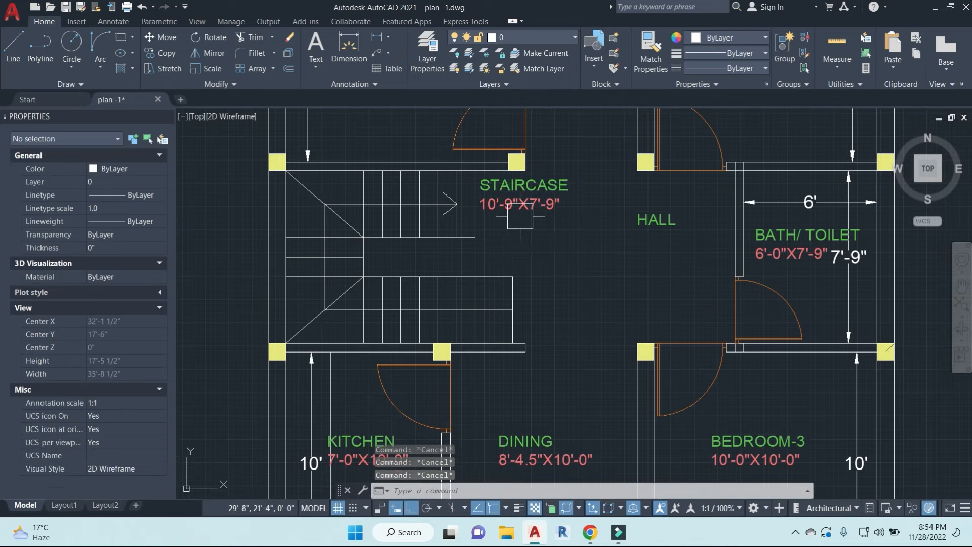
Step: Copy the STAIRCASE label about 1'-6" straight down, directly below the original
click(534, 207)
text(co)
key(Return)
click(607, 253)
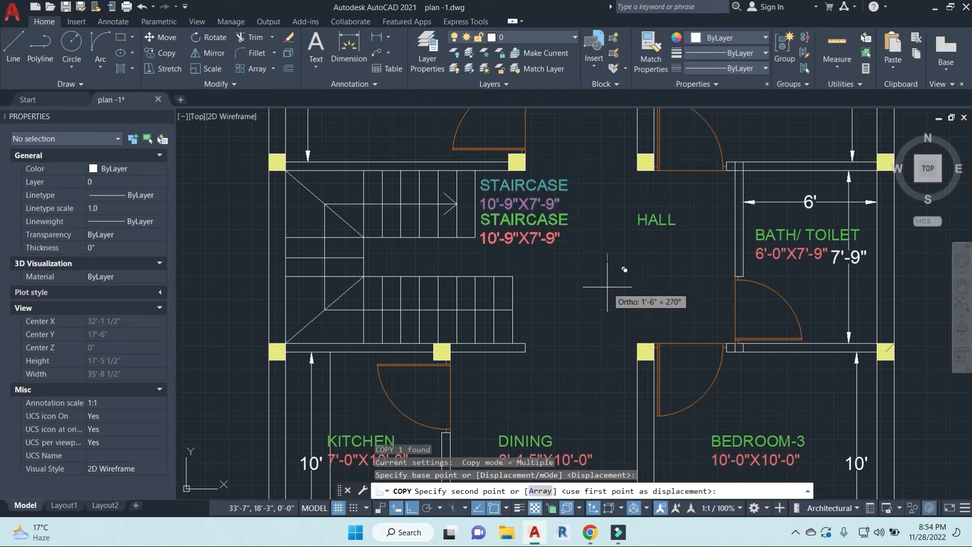
click(607, 287)
key(Escape)
Step: Change the lower STAIRCASE label to the three lines W- 3', R-6.5" and T- 10"
double_click(533, 238)
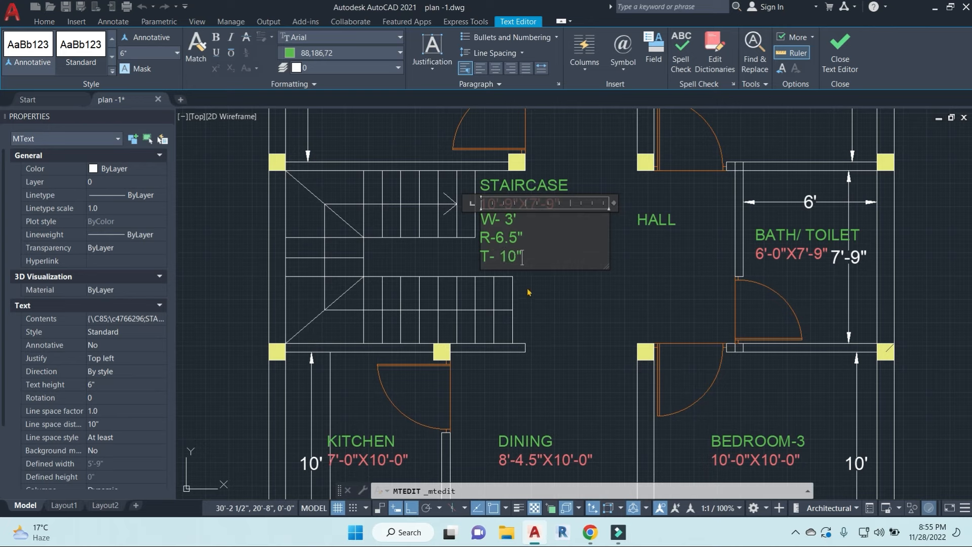
key(Escape)
key(Escape)
key(Escape)
Step: Measure the width of the lower stair flight at its end line with a linear dimension
scroll(511, 243, up, 2)
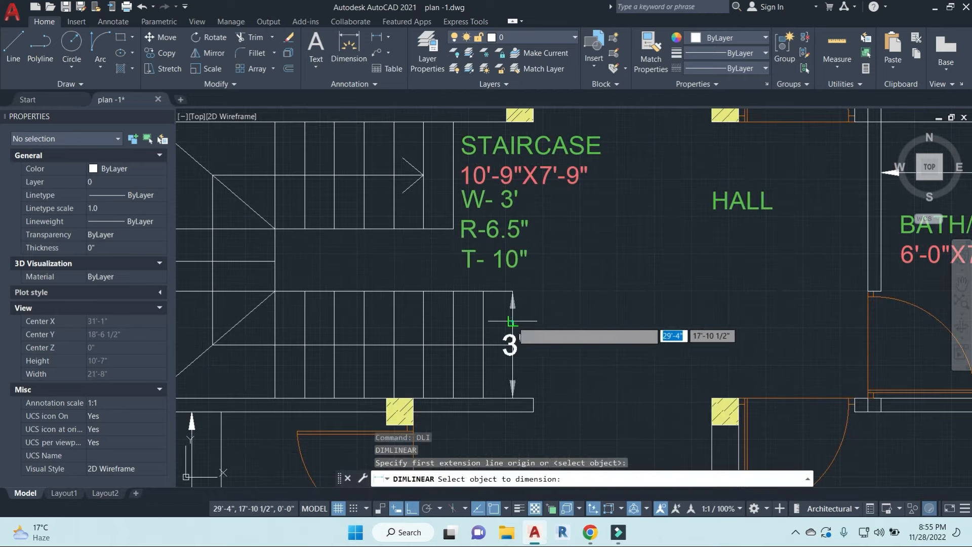
key(Escape)
middle_drag(482, 338, 514, 338)
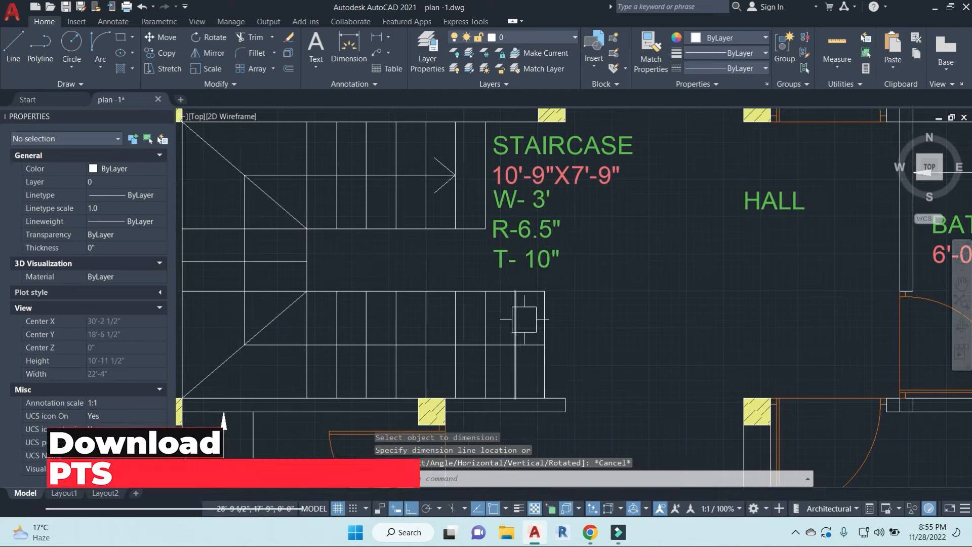
scroll(521, 313, down, 4)
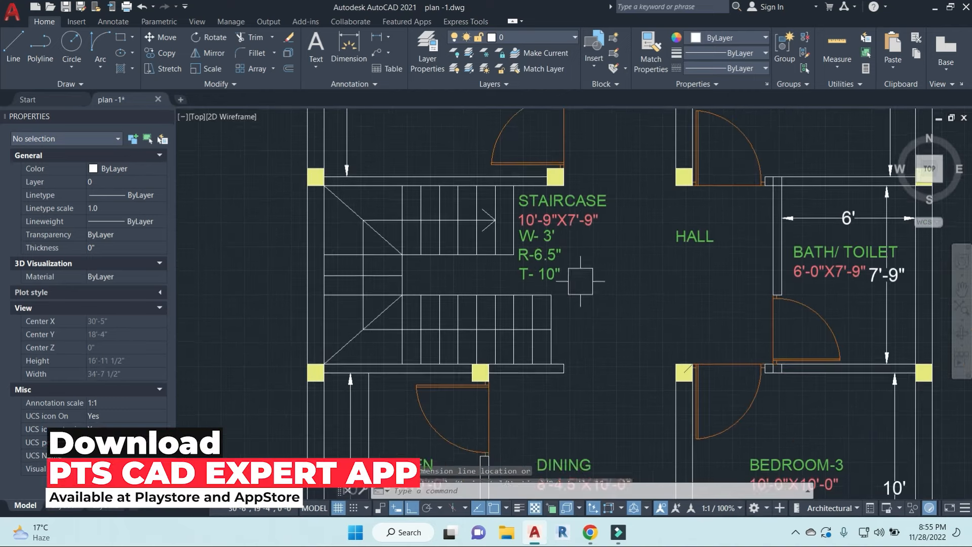
key(Escape)
key(Escape)
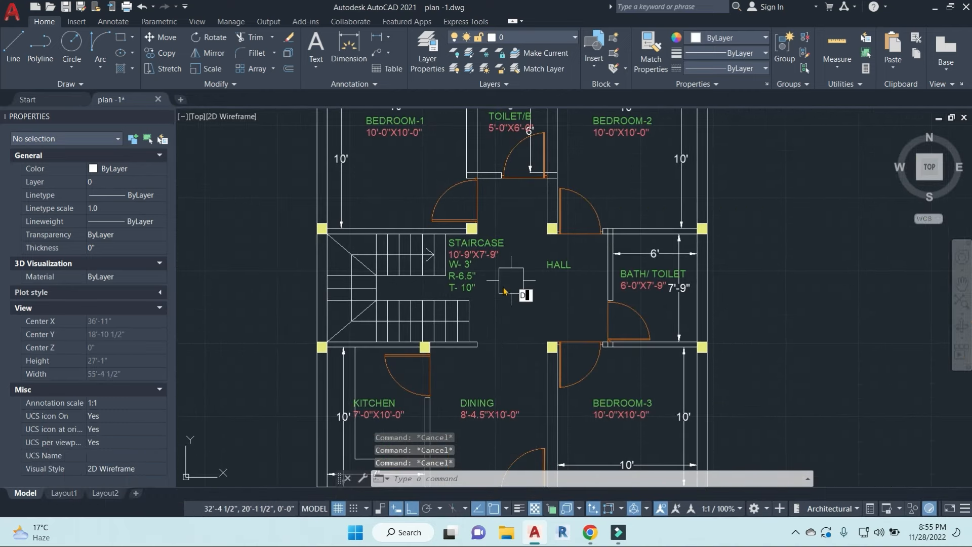
Step: Dimension the full length of the plan's left outer wall, placing the dimension line outside the building
text(DLI)
key(Return)
middle_drag(322, 297, 482, 298)
key(Return)
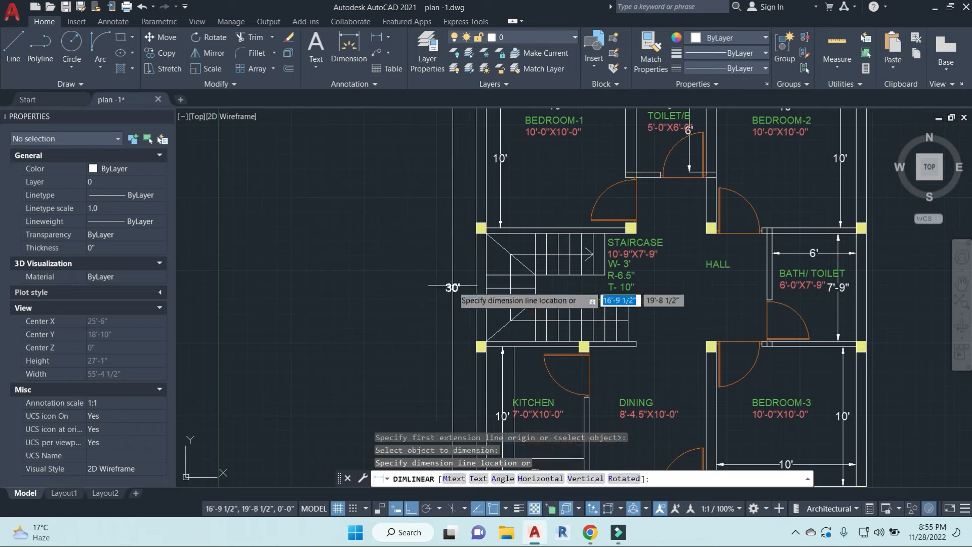
click(452, 287)
Step: Dimension the full length of the upper outer wall, placing the dimension line above BEDROOM-1 and BEDROOM-2
scroll(452, 286, down, 6)
scroll(635, 203, up, 8)
key(Return)
key(Return)
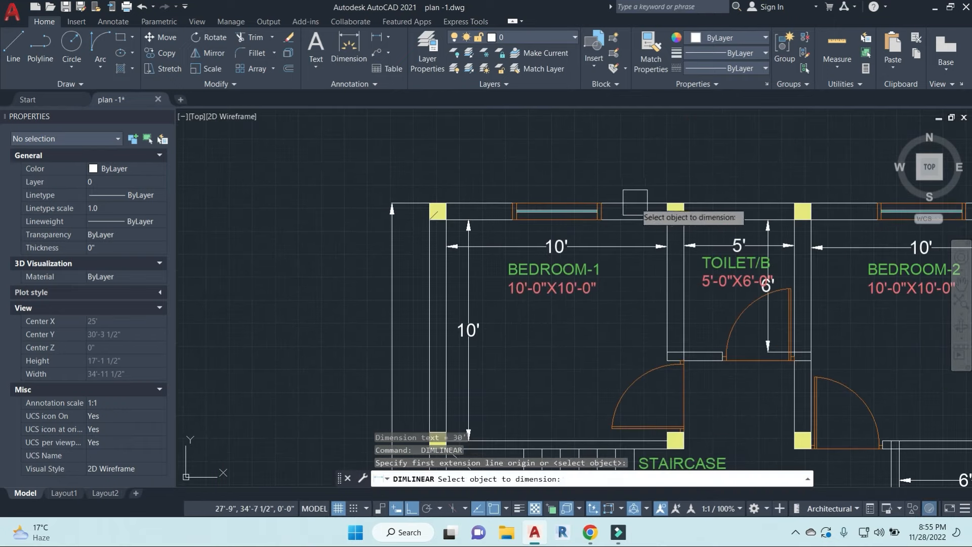
click(635, 203)
click(641, 170)
key(Escape)
scroll(557, 228, down, 2)
scroll(490, 211, up, 1)
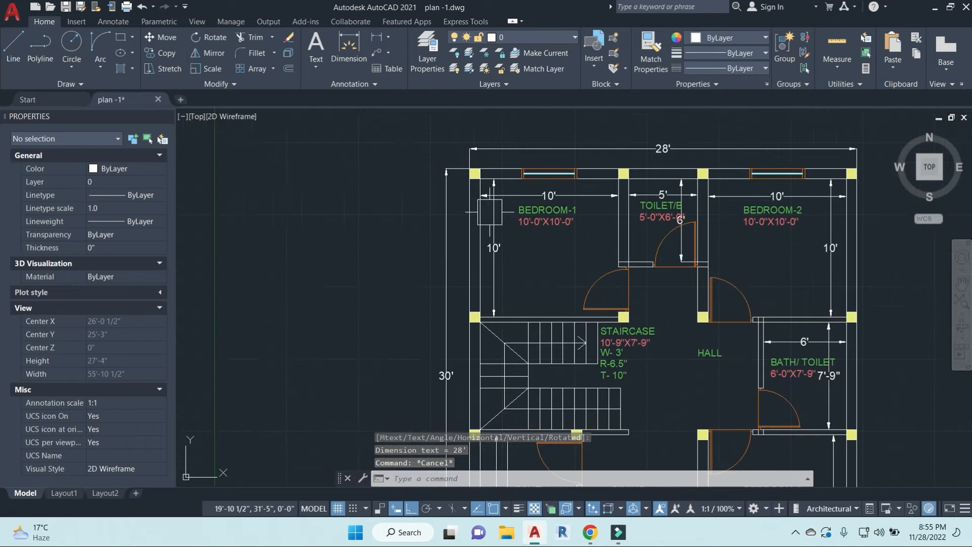
text(DIMLI)
key(Return)
scroll(471, 178, up, 5)
click(459, 175)
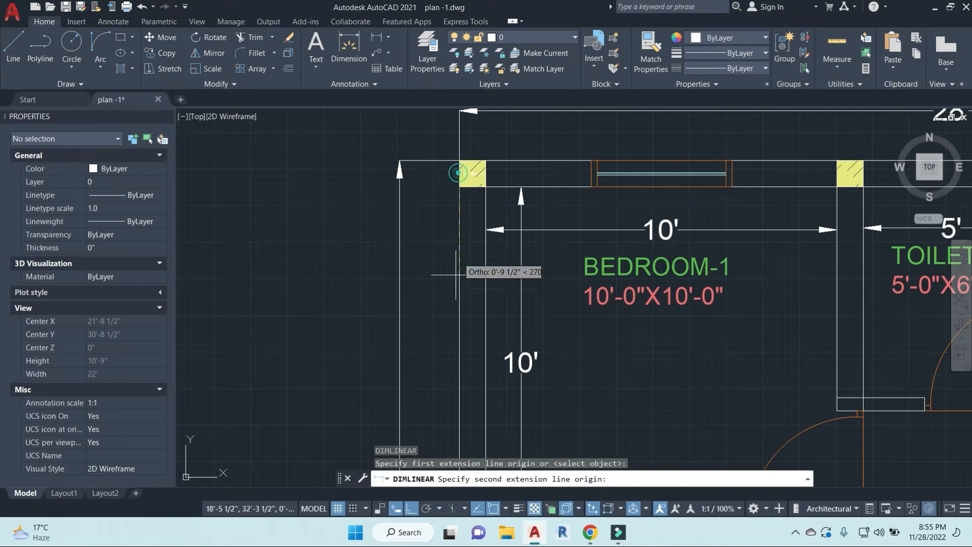
middle_drag(435, 435, 469, 153)
click(482, 299)
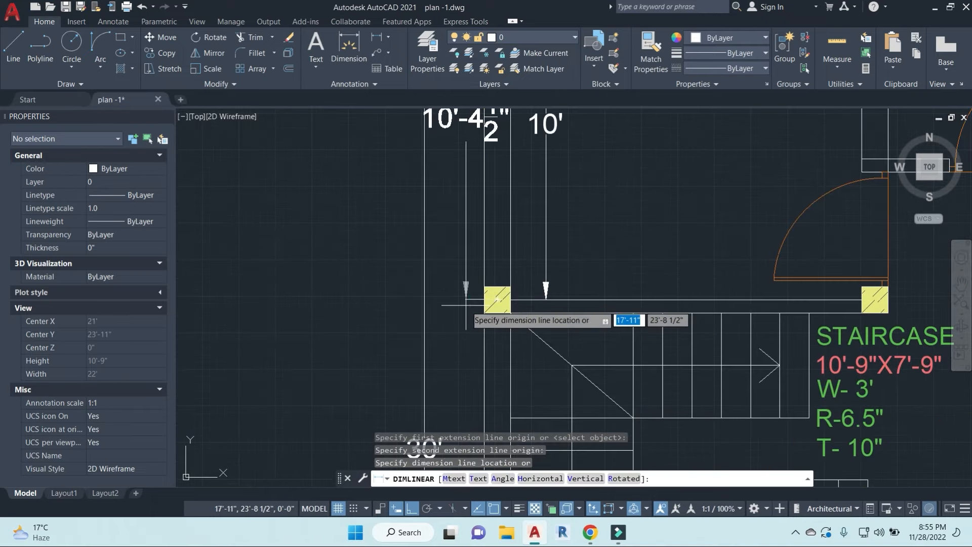
scroll(462, 297, down, 4)
key(Escape)
key(Escape)
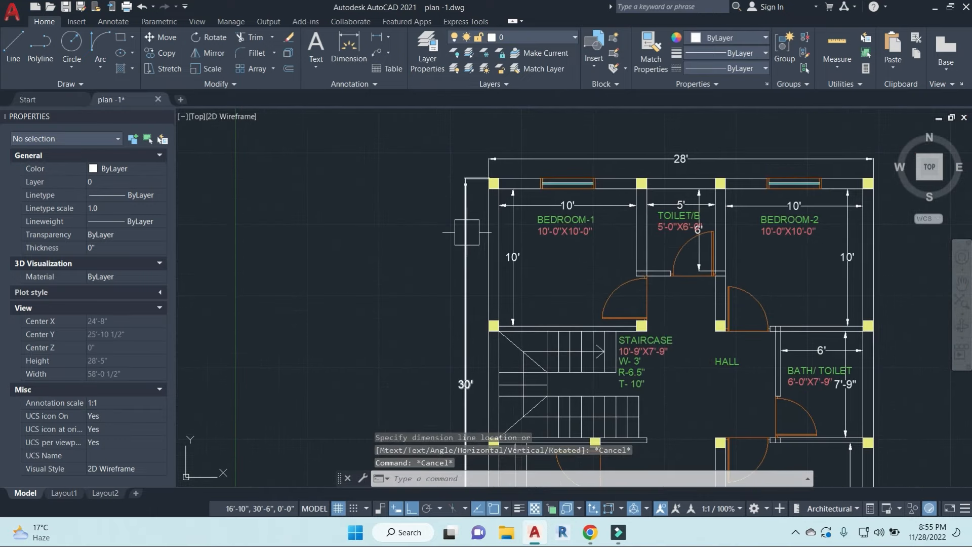
Step: Move the overall 30' and 28' dimension lines farther out from the plan's outer walls
click(466, 224)
click(465, 178)
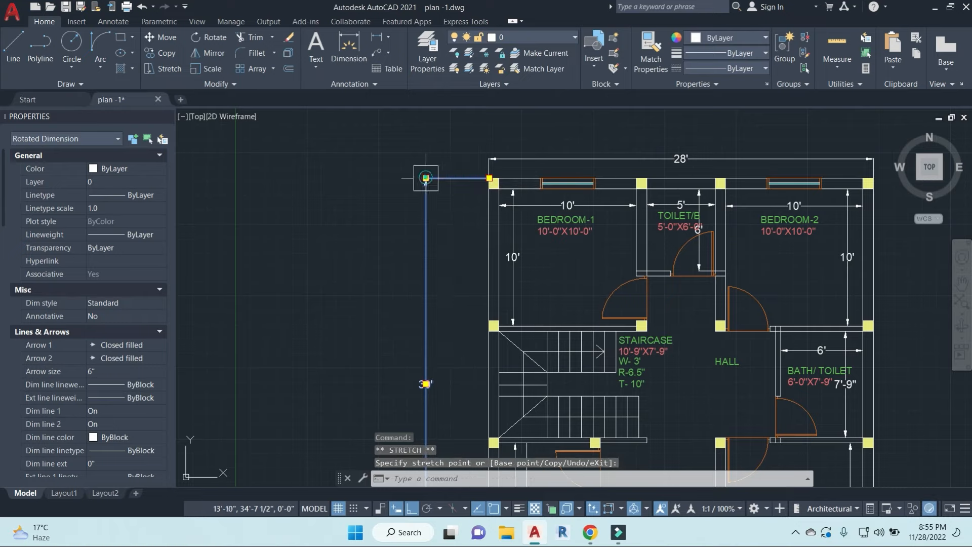
click(487, 163)
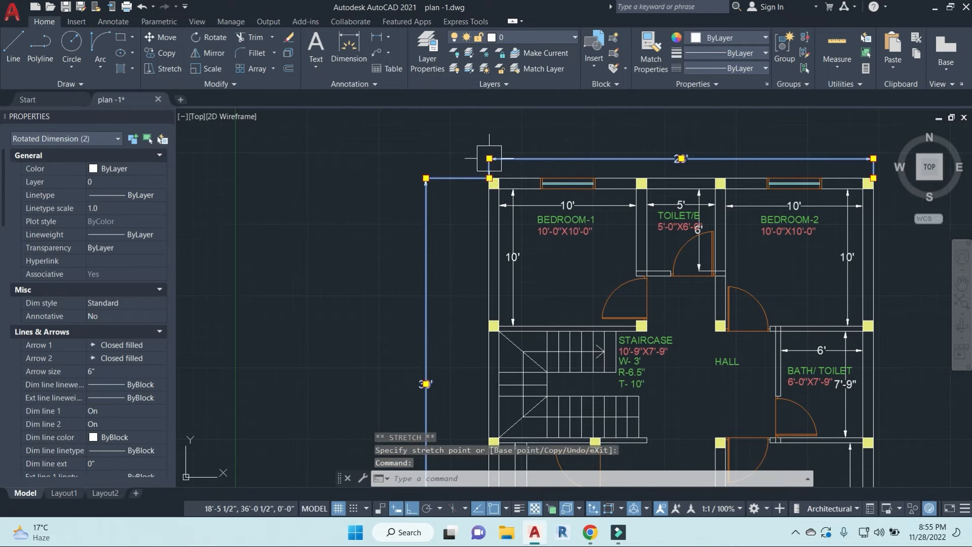
scroll(489, 159, down, 5)
key(Escape)
key(Escape)
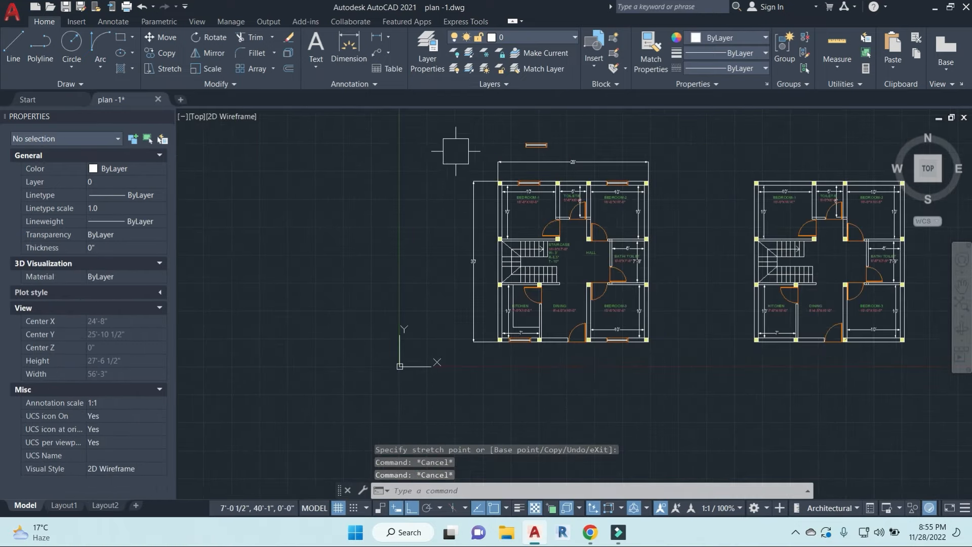
Step: Erase the spare window symbol lying above the floor plan
click(536, 144)
text(e)
key(Return)
scroll(539, 289, down, 2)
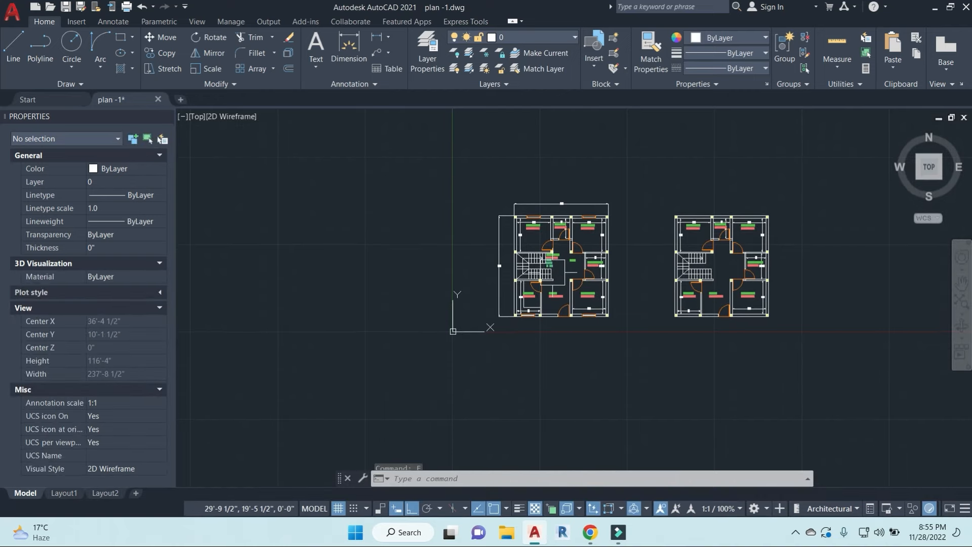
Step: Open the recent drawing LIVE PROJECT- SEPT BATCH.dwg and ignore its unresolved reference files
click(13, 12)
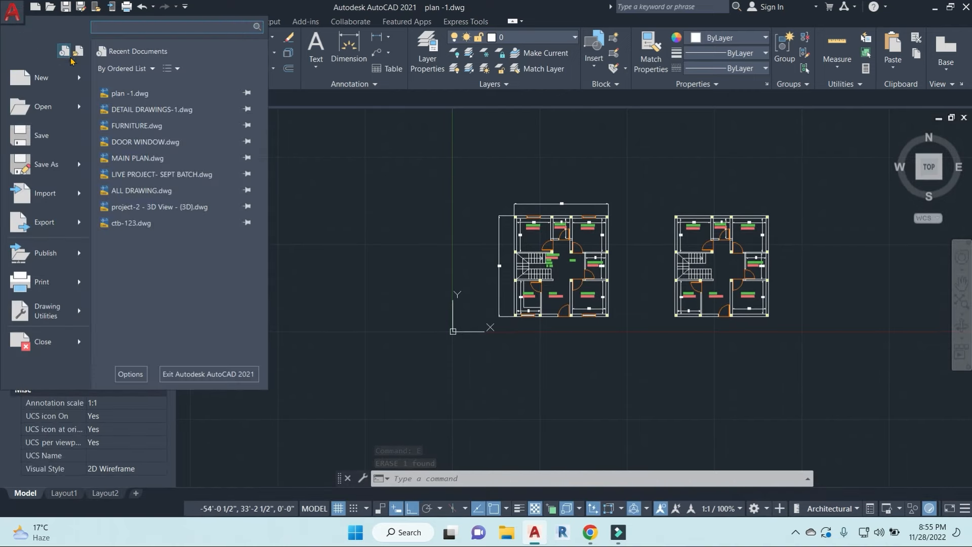
click(148, 174)
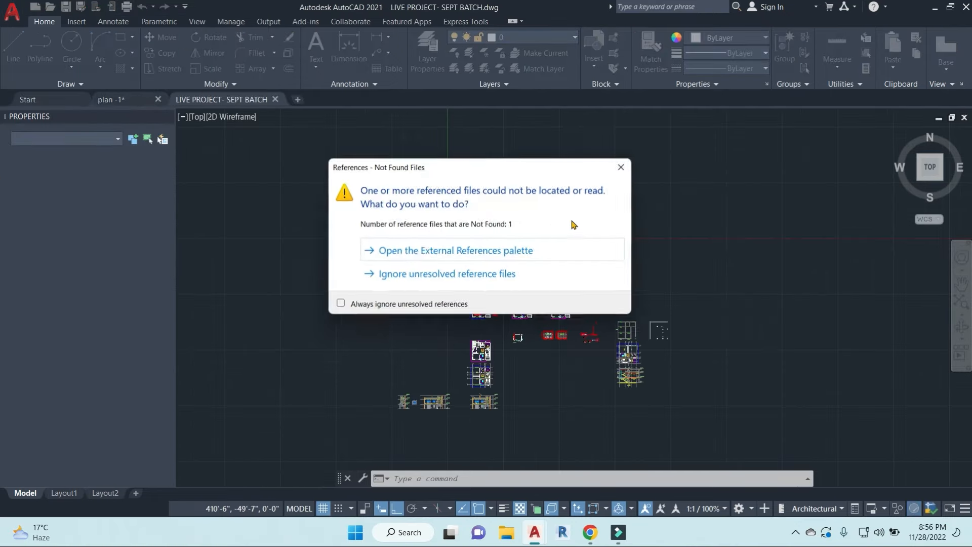
click(515, 278)
Step: Copy the complete furnished first floor plan into the plan -1 drawing, placing it away from the existing plans
scroll(426, 416, up, 5)
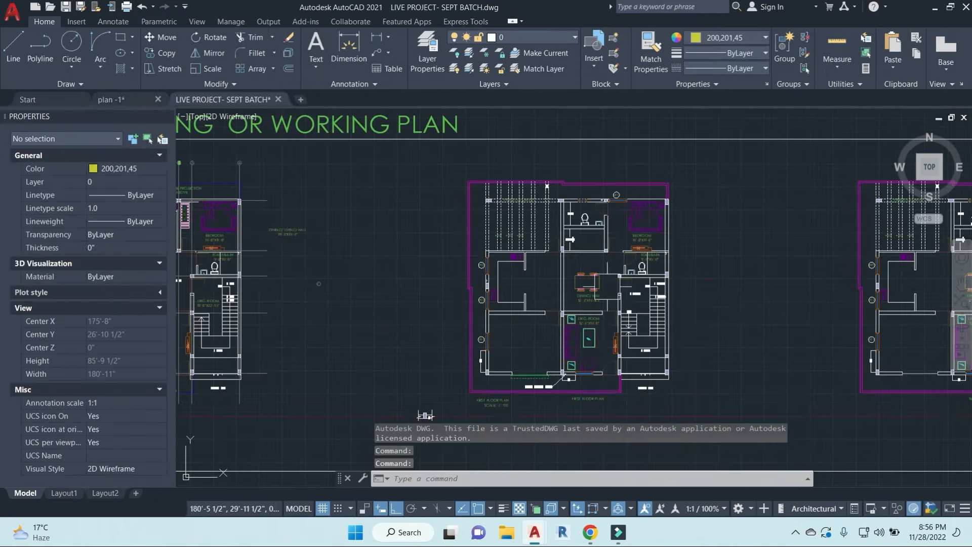
click(749, 409)
click(418, 130)
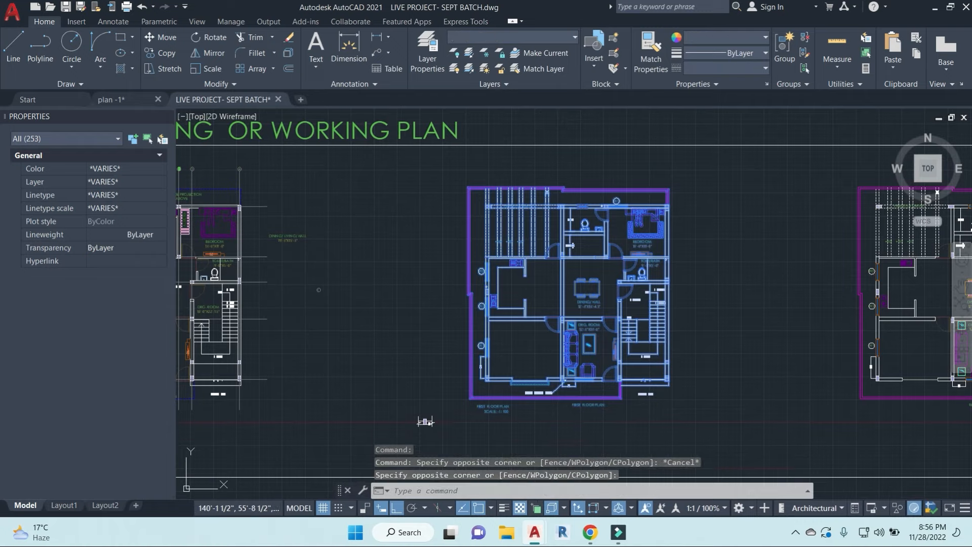
key(ctrl+c)
click(126, 100)
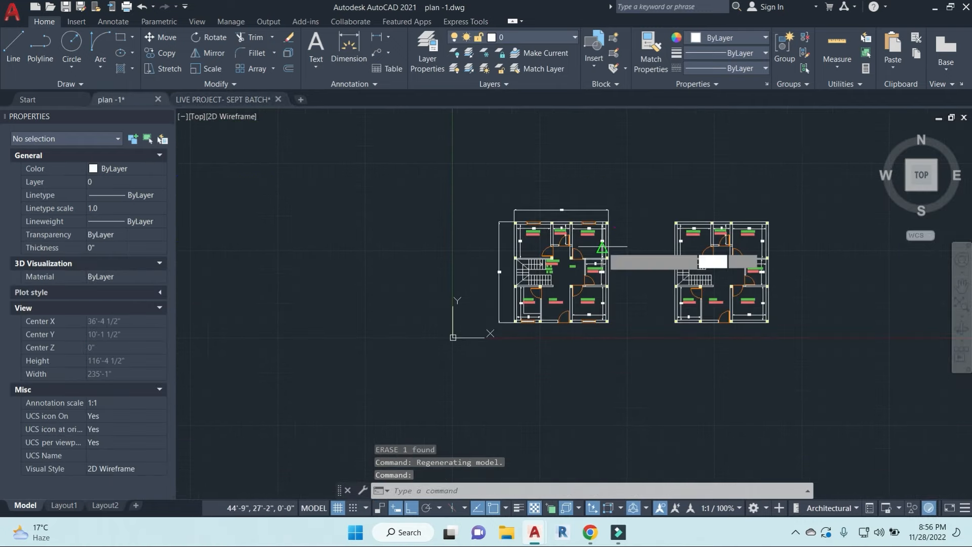
key(ctrl+v)
click(539, 253)
scroll(539, 253, up, 8)
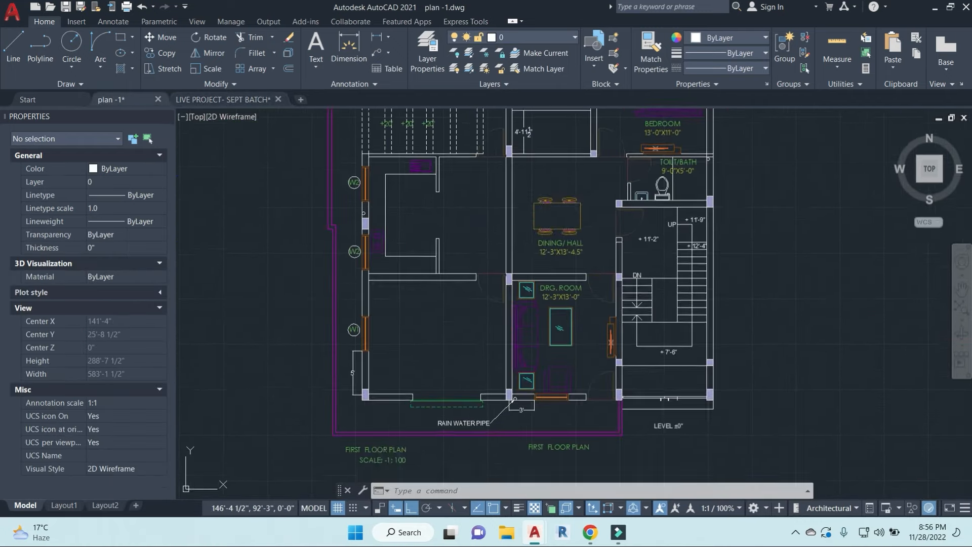
key(Escape)
Step: Copy the dining table block from the furnished reference plan into the DINING area of the house plan
click(581, 212)
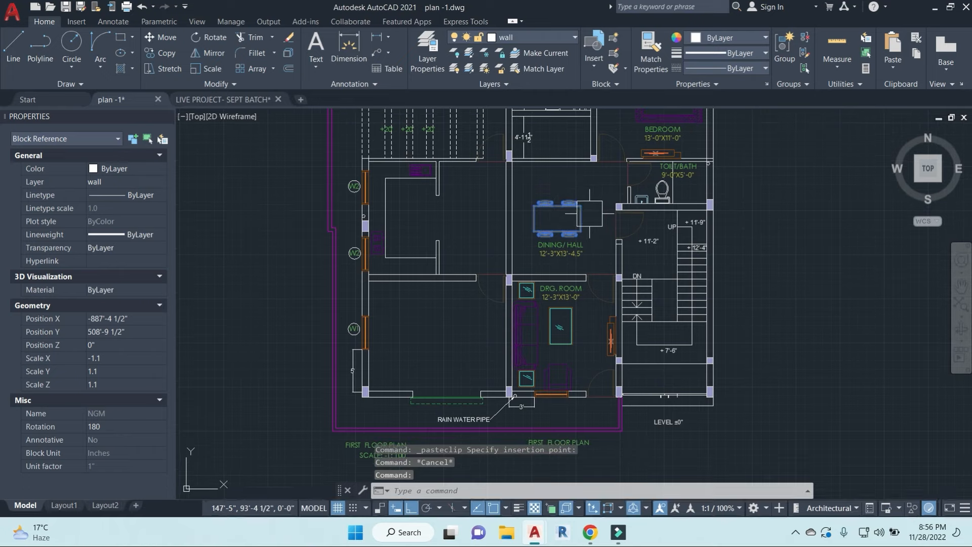
key(ctrl+v)
scroll(501, 312, down, 8)
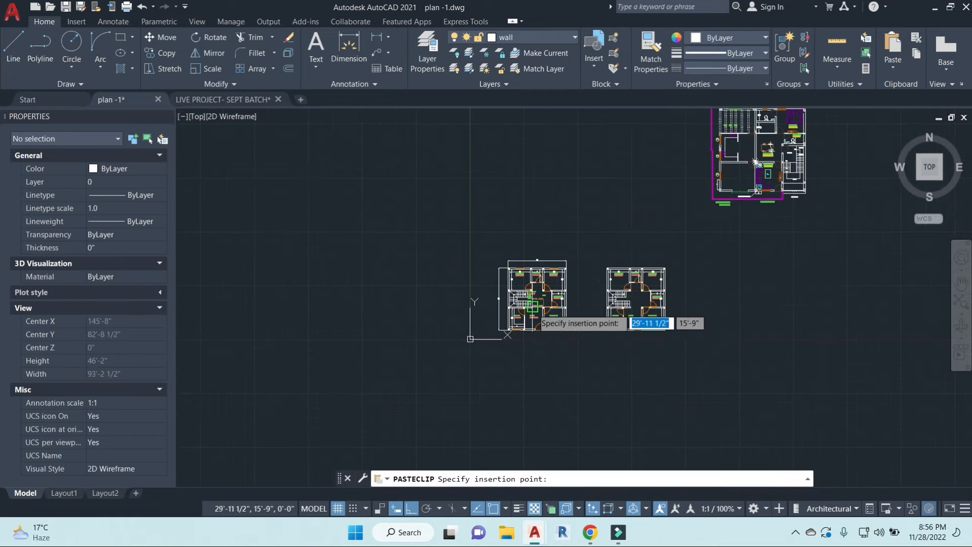
scroll(533, 306, up, 8)
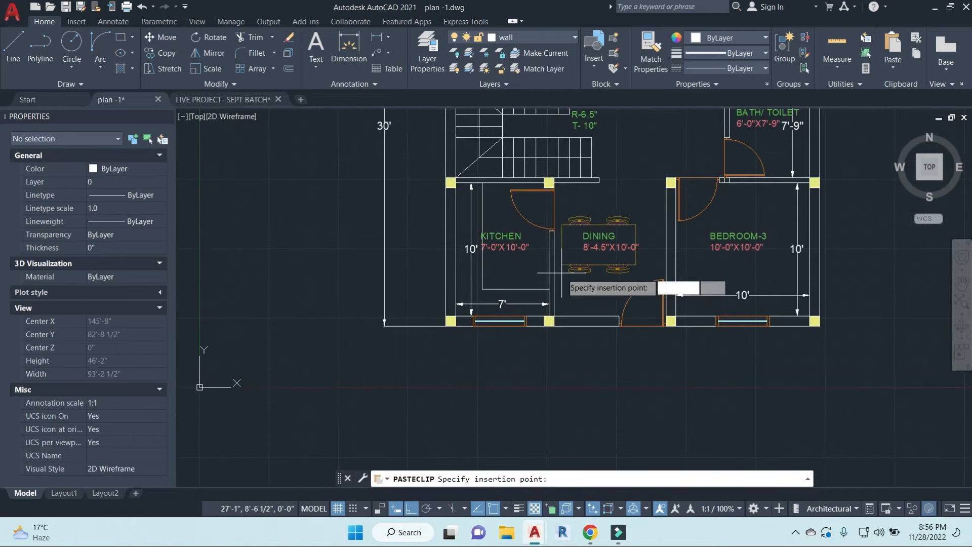
middle_drag(618, 172, 580, 269)
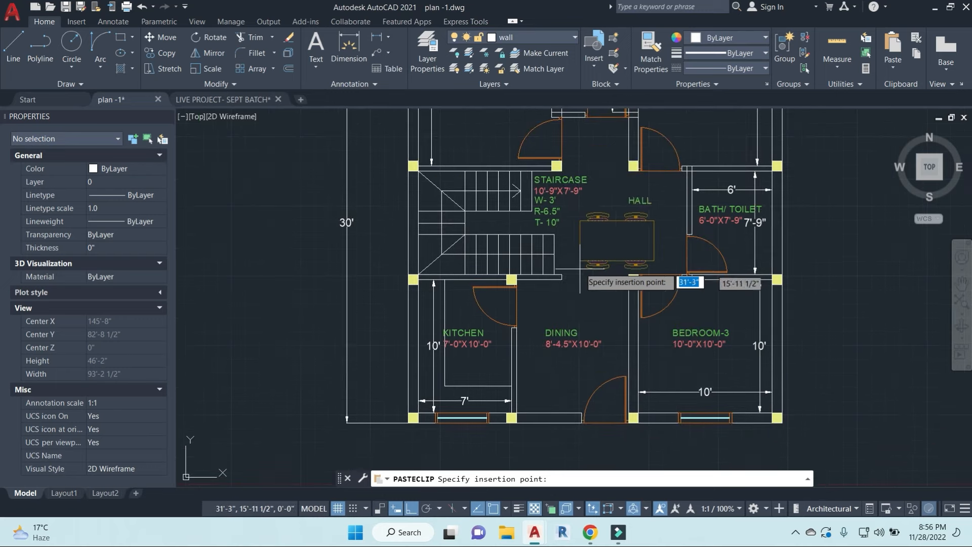
click(524, 372)
key(Escape)
scroll(532, 336, up, 2)
key(Escape)
Step: Rotate the dining table a quarter turn about the midpoint of its upper edge so that it stands upright
click(571, 289)
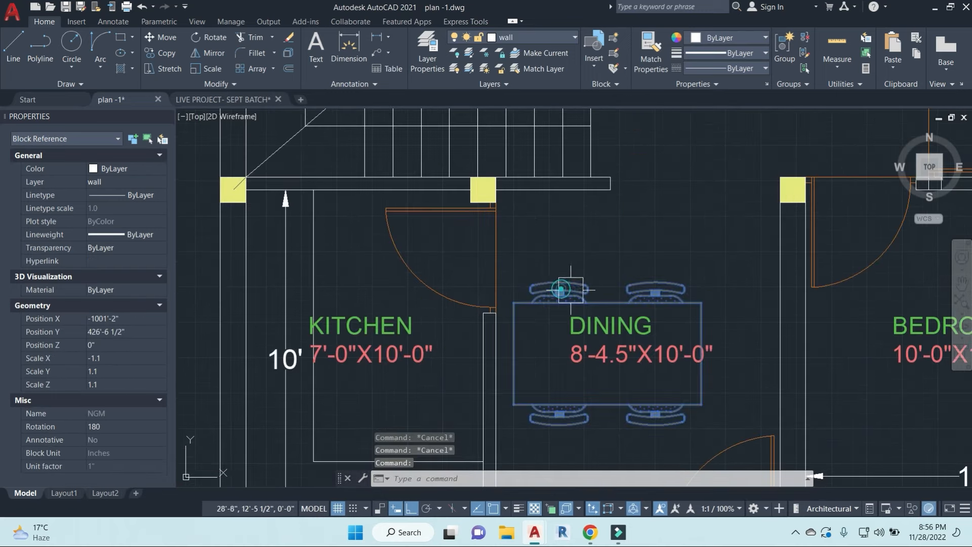
scroll(626, 297, down, 2)
middle_drag(649, 302, 618, 281)
text(RO)
key(Return)
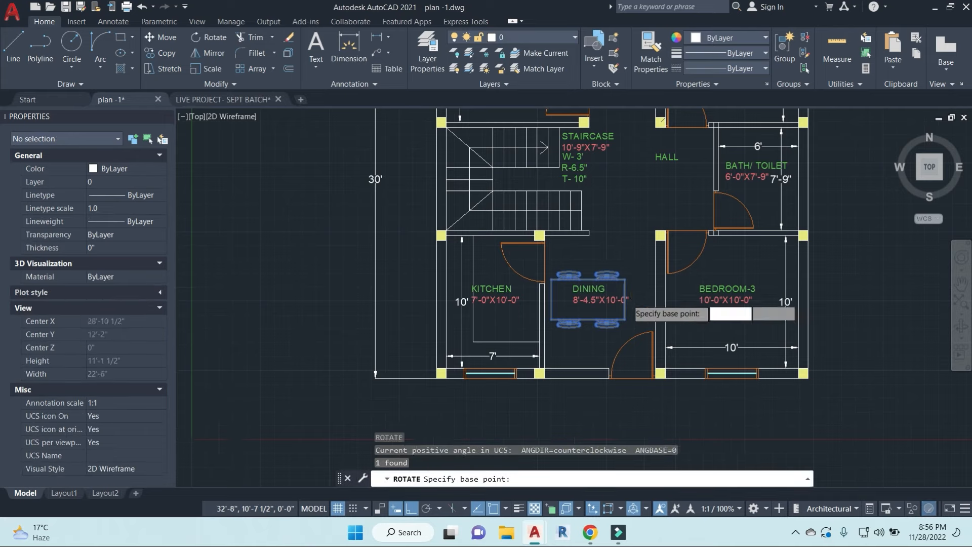
scroll(615, 281, up, 3)
click(527, 250)
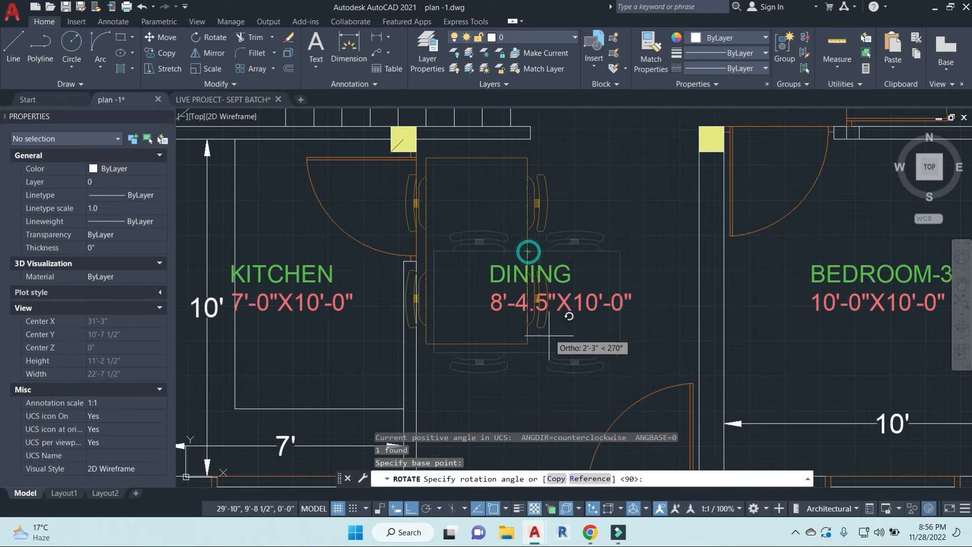
click(542, 391)
key(Return)
click(493, 342)
key(Escape)
key(Escape)
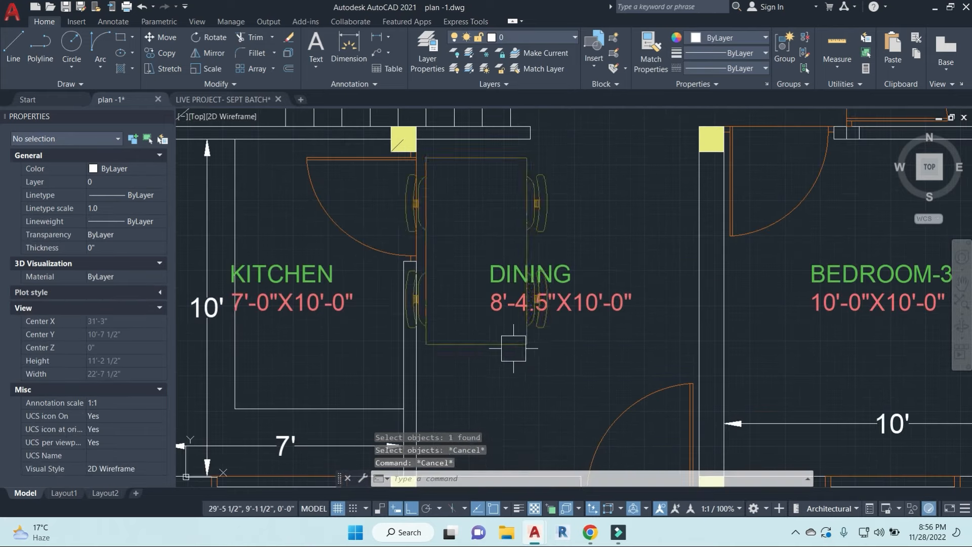
Step: Move the dining table straight down, clear of the kitchen door opening and near the lower outer wall
click(514, 347)
middle_drag(577, 364, 613, 229)
text(m)
key(Return)
click(692, 200)
click(692, 298)
key(Escape)
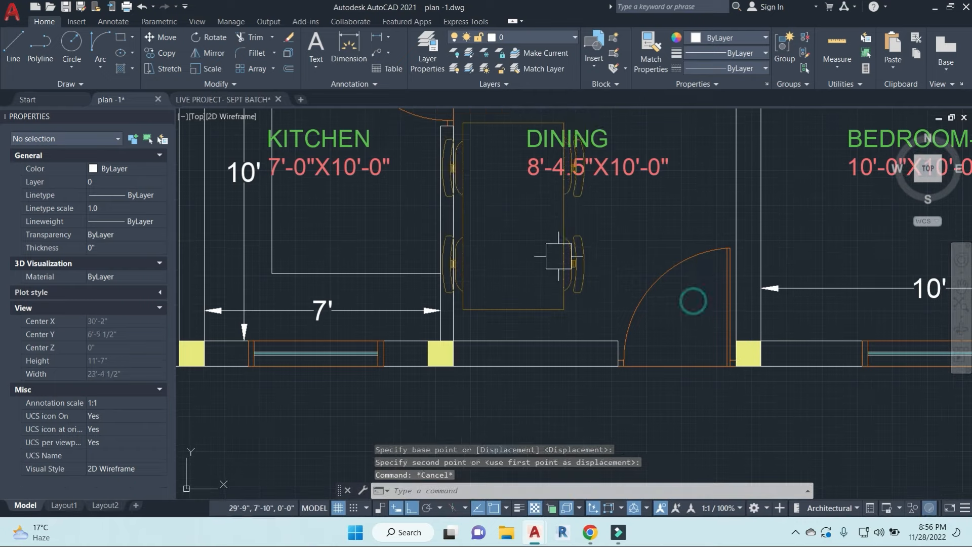
Step: Shift the dining table horizontally away from the kitchen wall so its chairs clear the wall
click(558, 255)
text(m)
key(Return)
click(619, 228)
key(Escape)
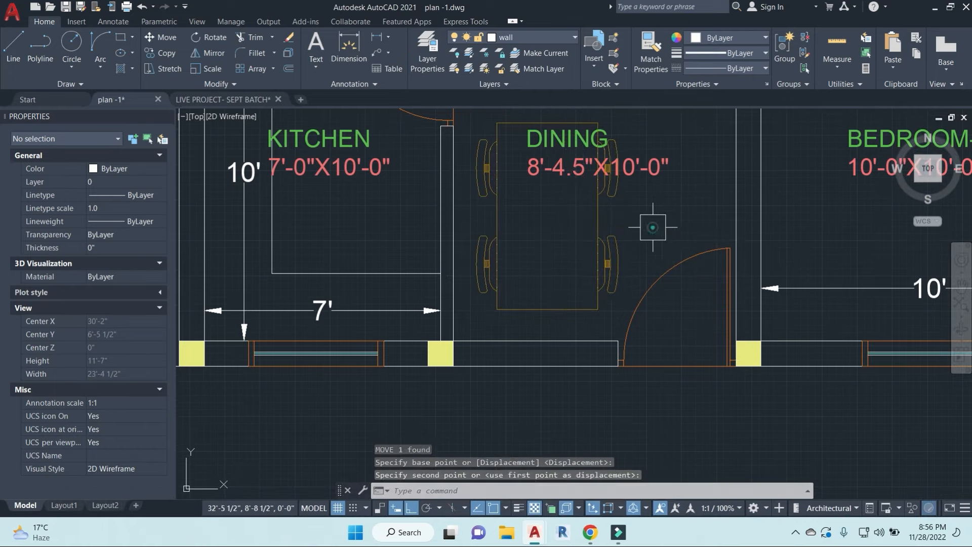
Step: Move the DINING label with its room size straight up, above the dining table
scroll(654, 226, down, 3)
scroll(618, 253, up, 1)
click(621, 262)
text(m)
key(Return)
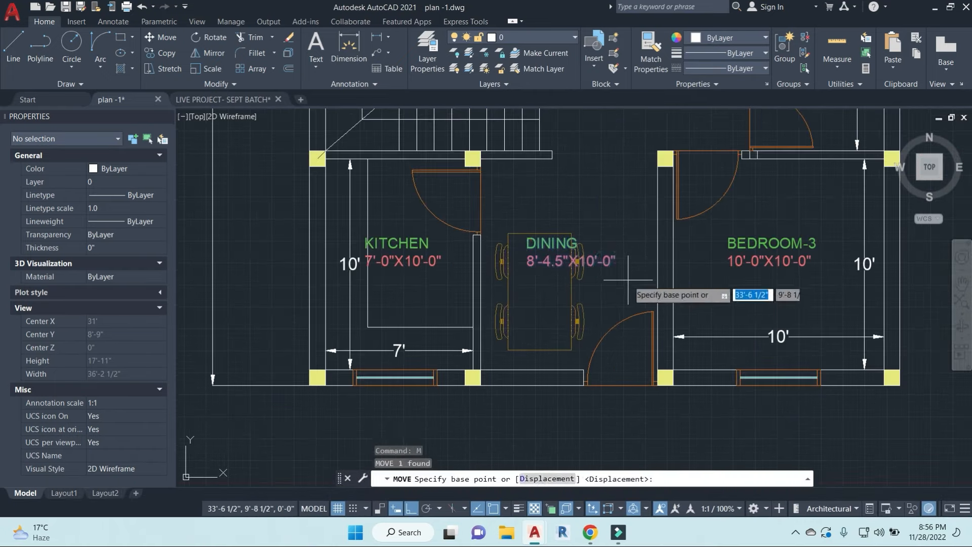
click(627, 278)
click(625, 226)
key(Escape)
Step: Select and copy the toilet and washbasin blocks in the reference plan's TOILT/BATH room
scroll(611, 245, down, 1)
middle_drag(611, 246, 479, 415)
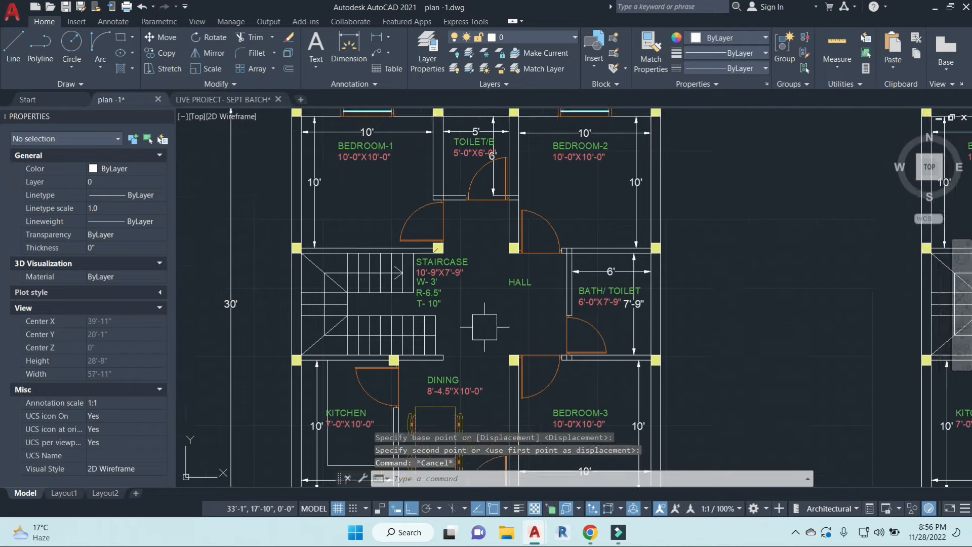
middle_drag(482, 328, 508, 309)
scroll(510, 308, down, 1)
scroll(527, 255, down, 3)
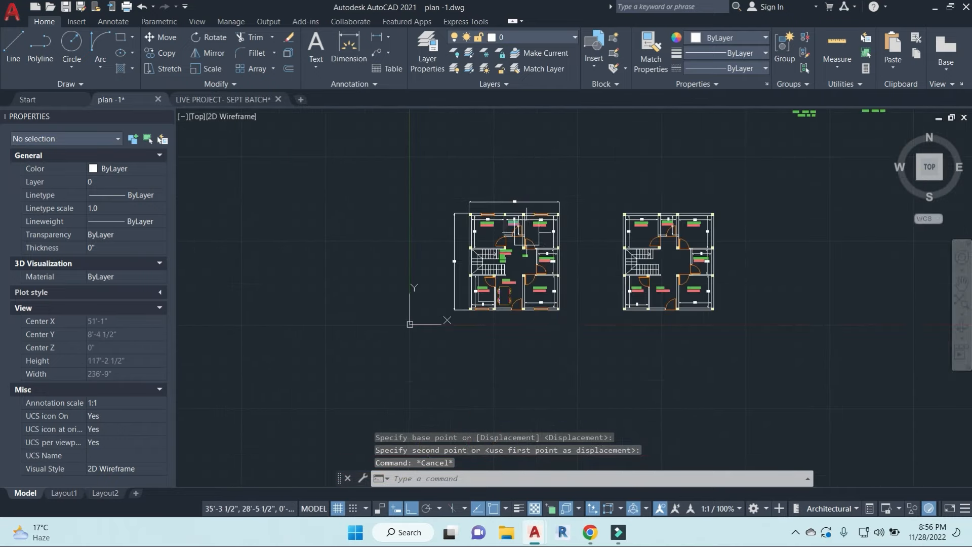
scroll(529, 261, up, 5)
scroll(532, 268, down, 5)
scroll(534, 277, down, 1)
scroll(535, 277, down, 1)
middle_drag(695, 202, 667, 212)
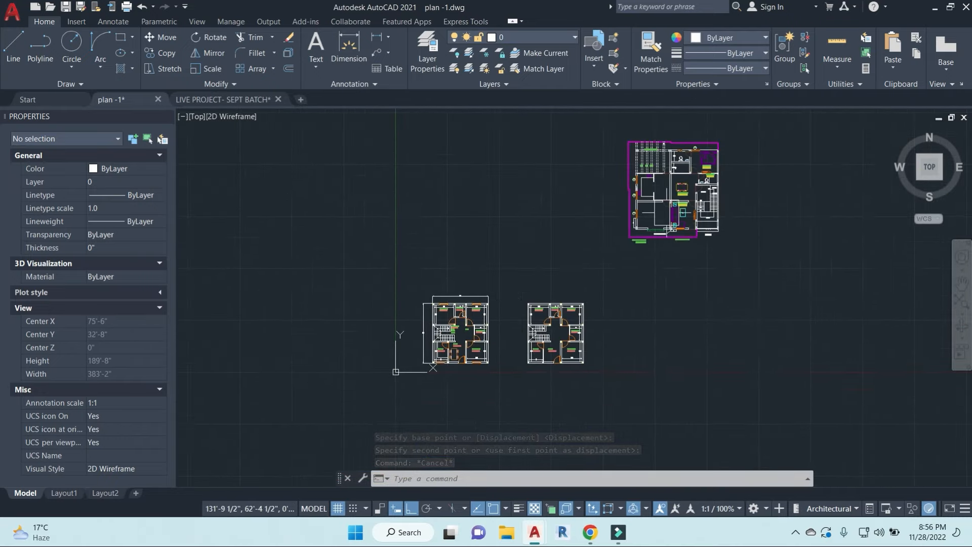
scroll(690, 178, up, 4)
middle_drag(797, 190, 699, 216)
scroll(704, 212, up, 2)
click(664, 229)
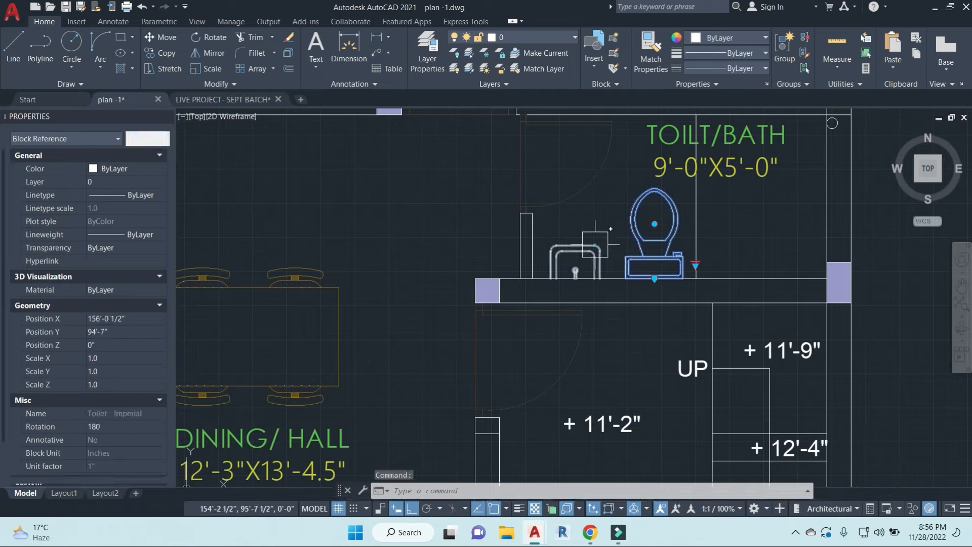
click(610, 245)
Step: Paste the toilet and washbasin blocks outside the right outer wall, beside the BATH/ TOILET room
key(ctrl+v)
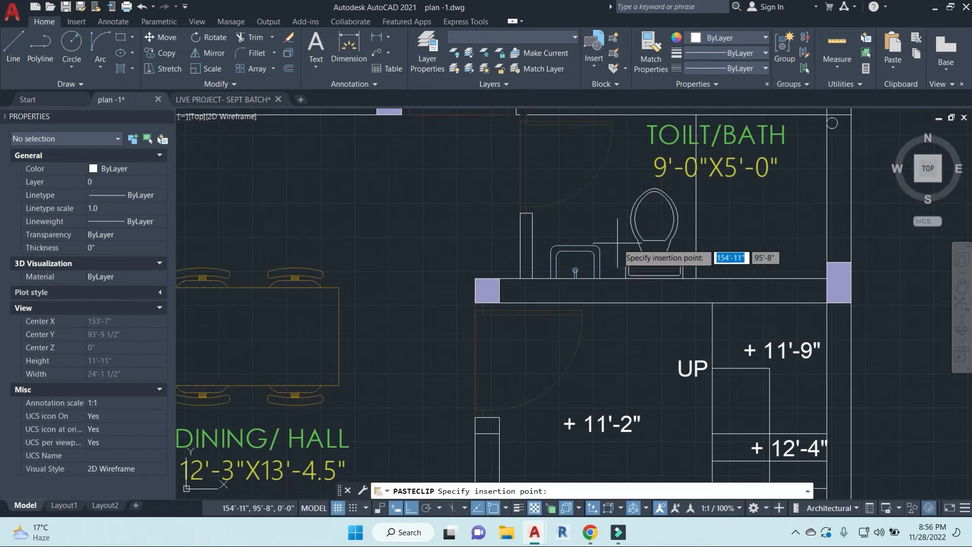
scroll(612, 246, down, 5)
middle_drag(522, 393, 697, 193)
middle_drag(471, 338, 603, 173)
scroll(590, 255, up, 6)
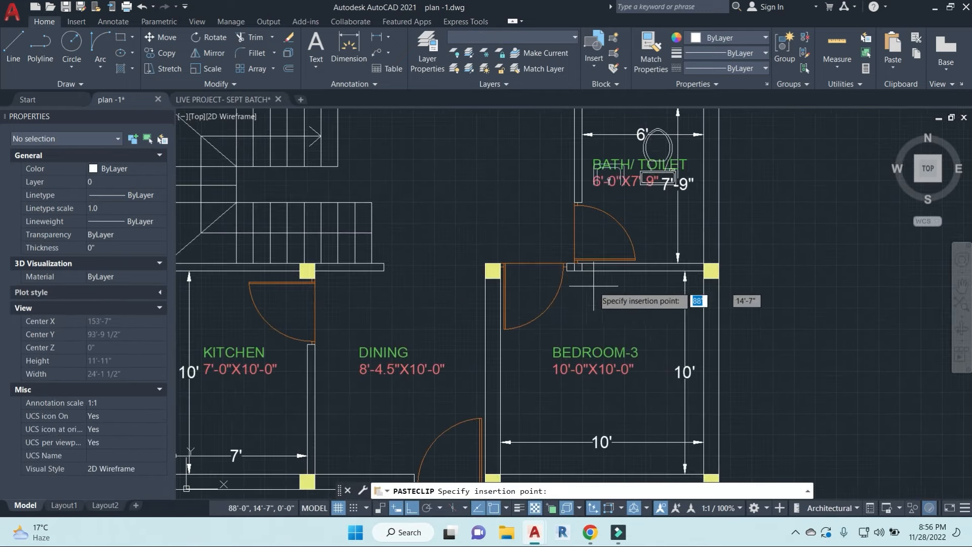
middle_drag(719, 278, 515, 341)
click(582, 341)
key(Escape)
key(Escape)
click(656, 210)
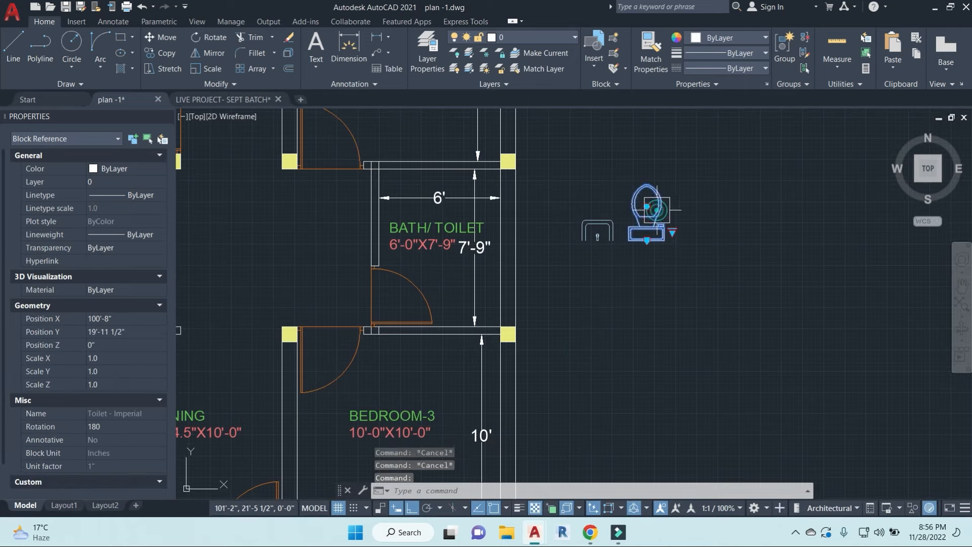
text(i)
key(Return)
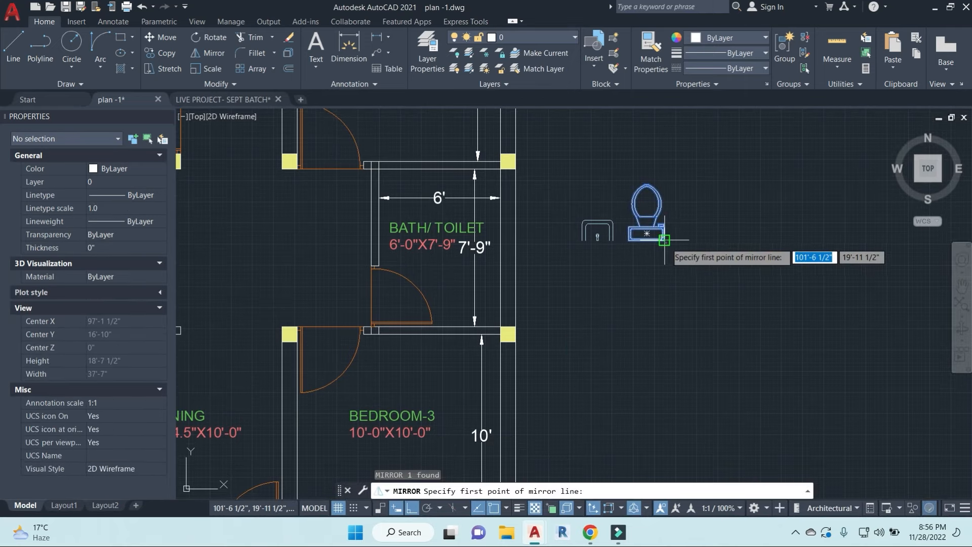
click(665, 240)
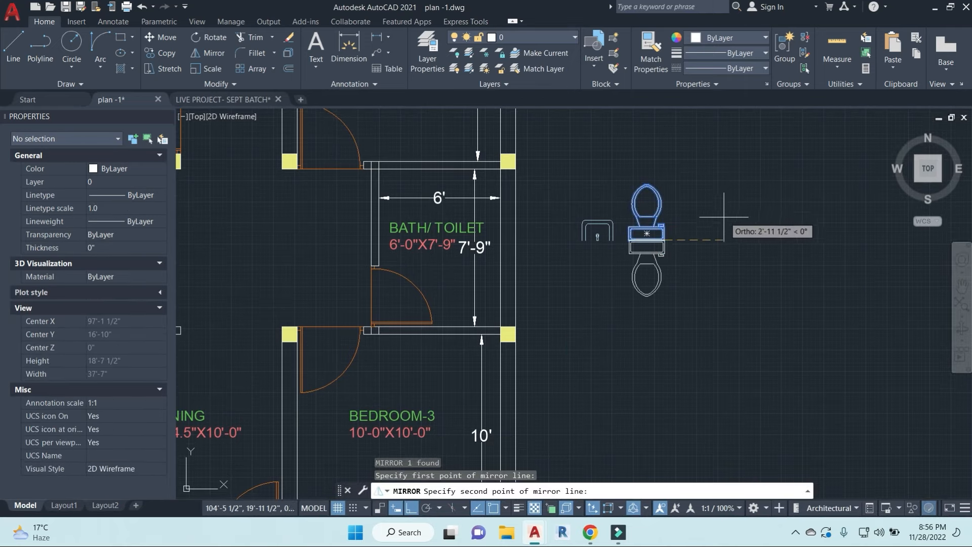
click(664, 320)
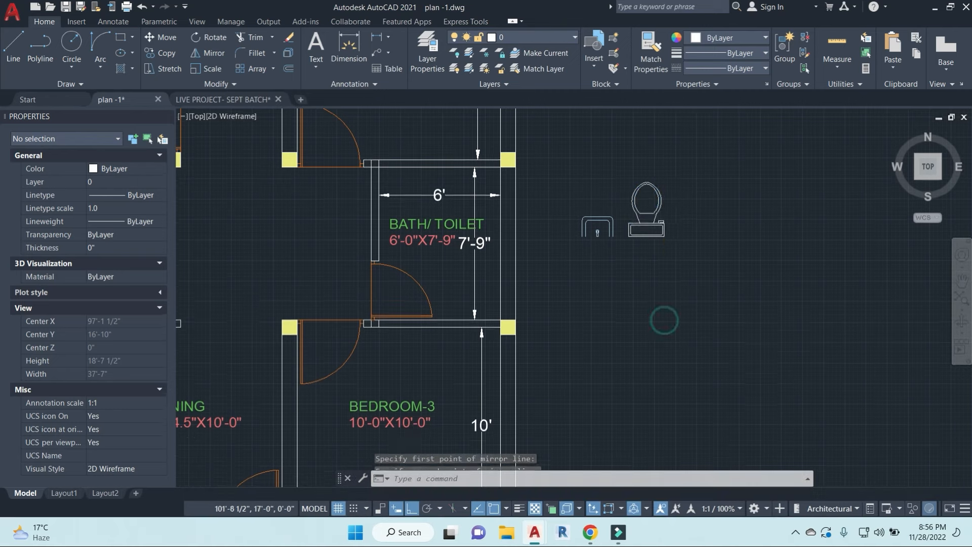
key(Escape)
key(Escape)
Step: Rotate the pasted toilet block a quarter turn clockwise about the lower corner of its tank
text(o)
key(Return)
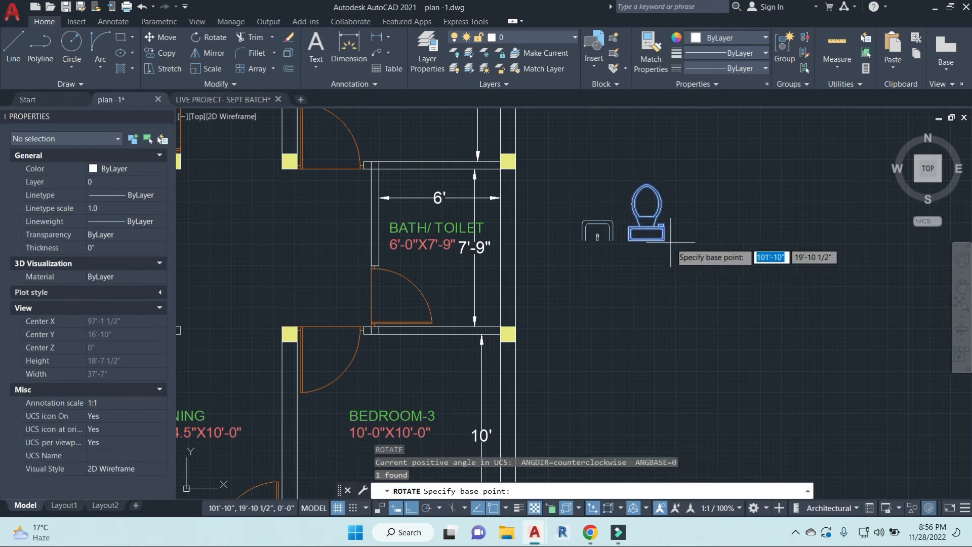
click(665, 241)
click(626, 317)
key(Return)
key(Escape)
key(Escape)
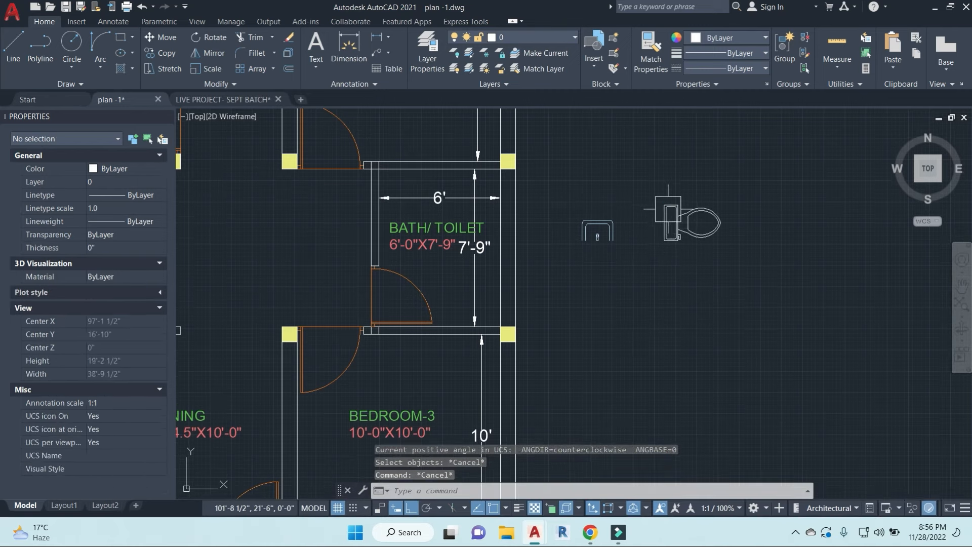
Step: Move the toilet block into the BATH/ TOILET room, with its tank against the partition wall above the door
click(668, 208)
text(m)
key(Return)
scroll(661, 193, up, 2)
click(667, 220)
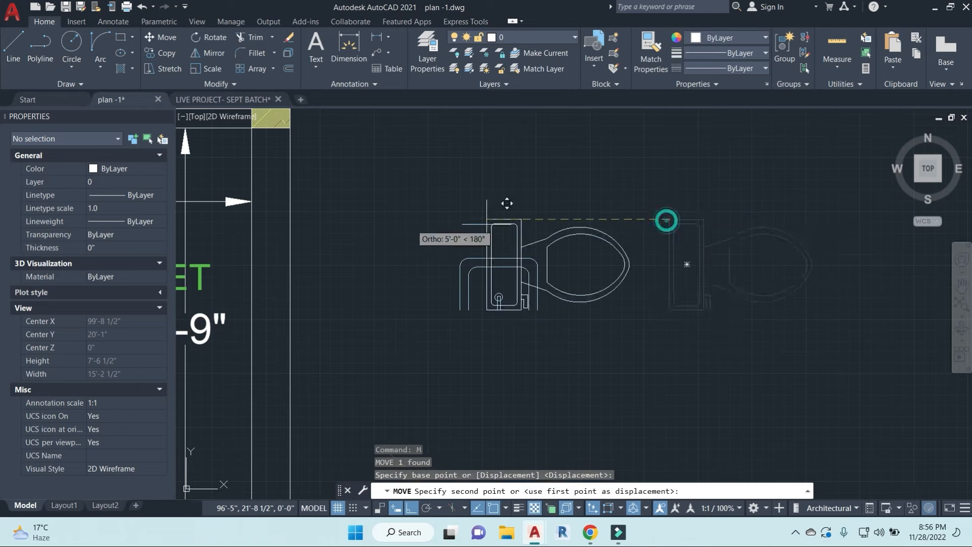
middle_drag(282, 222, 651, 263)
click(310, 223)
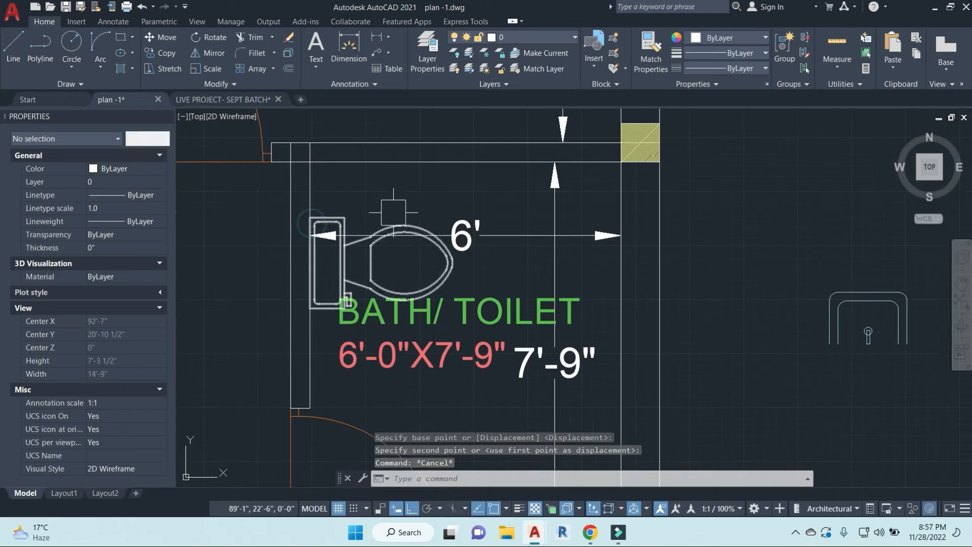
Step: Check the distance from the BATH/ TOILET room's upper wall to the toilet's centre line using a linear dimension
text(dli)
key(Return)
key(Escape)
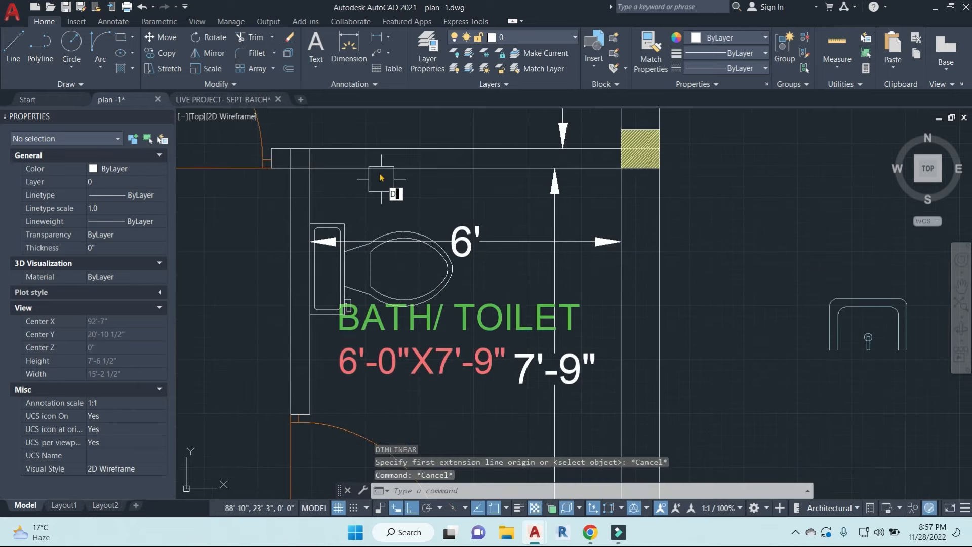
key(Return)
click(390, 168)
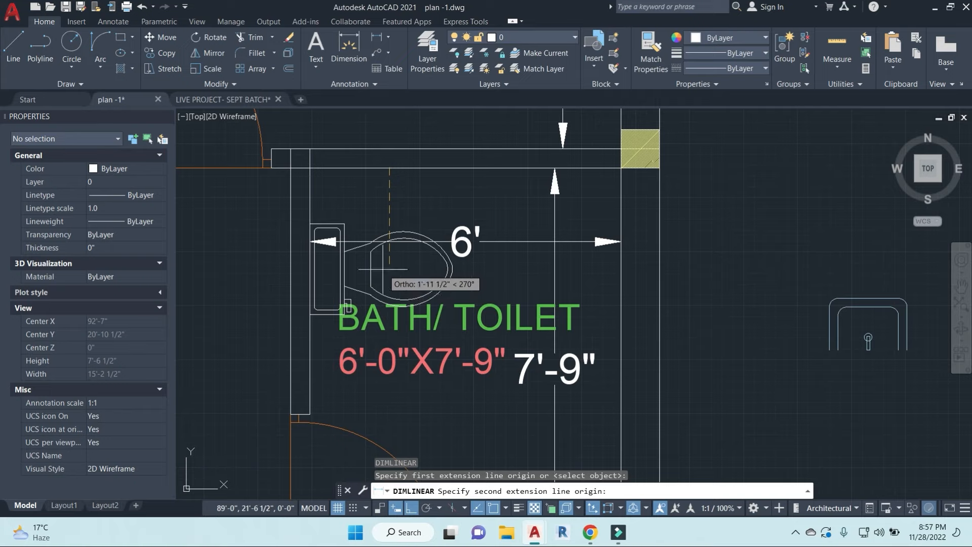
click(371, 268)
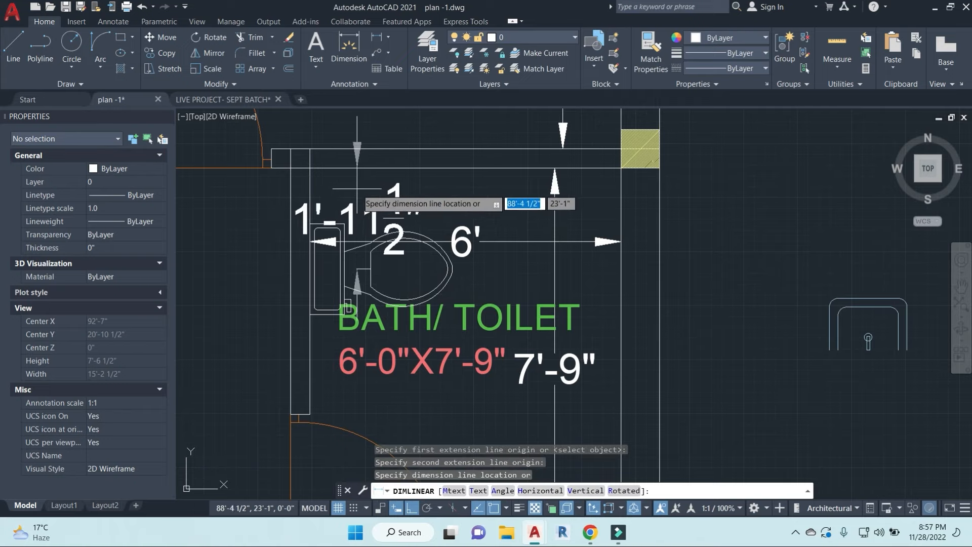
key(Escape)
key(Escape)
click(405, 261)
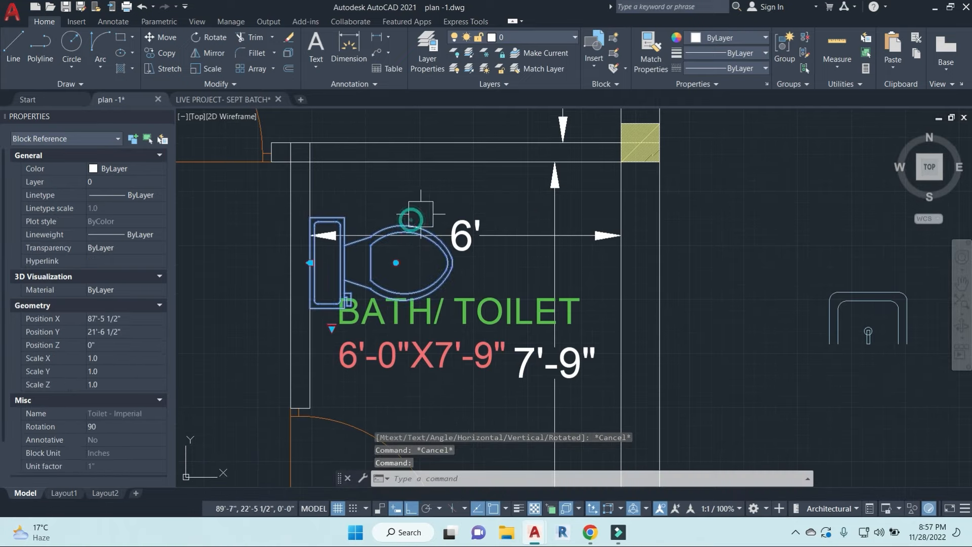
scroll(415, 253, down, 4)
key(Escape)
Step: Rotate the washbasin block a quarter turn counterclockwise so its tap side faces away from the plan
click(599, 260)
middle_drag(602, 263, 696, 299)
key(Return)
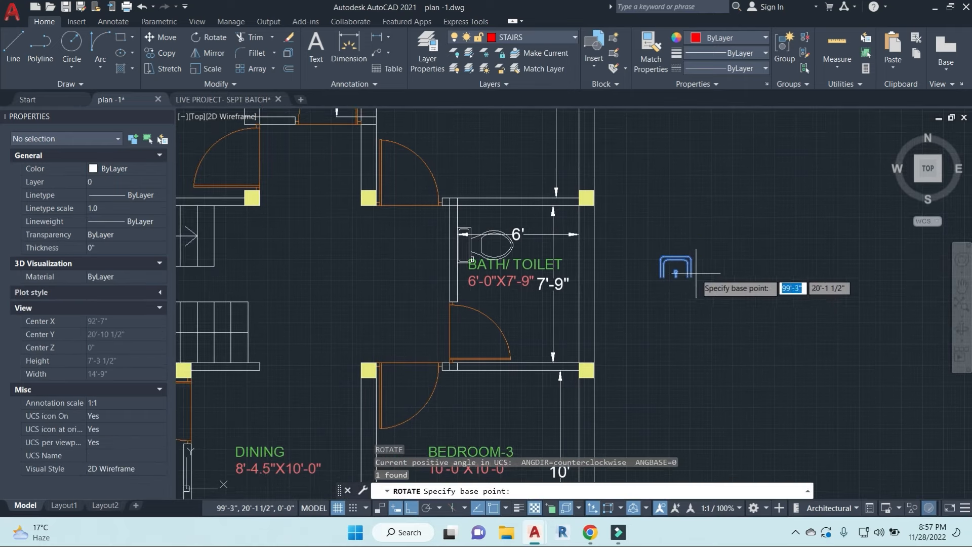
click(691, 266)
click(731, 194)
key(Return)
key(Escape)
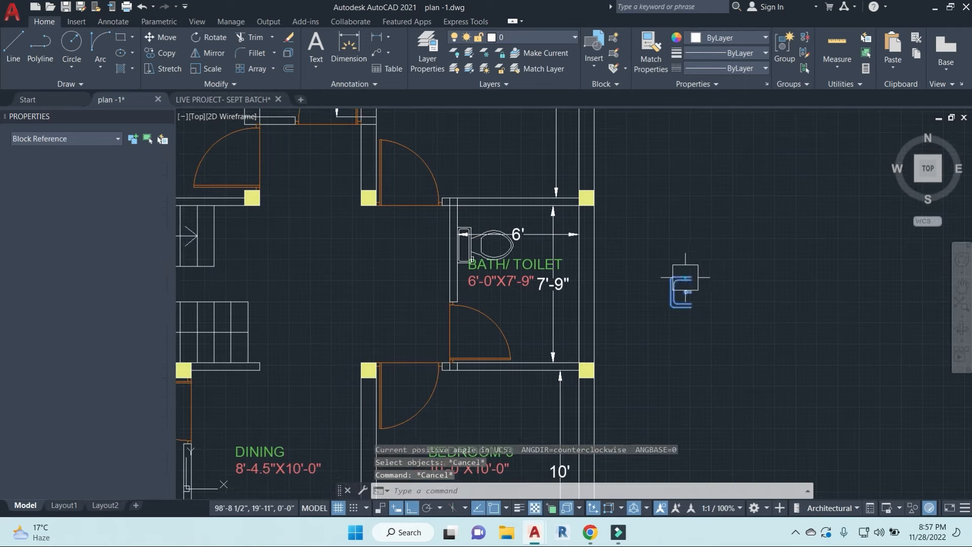
Step: Move the washbasin block into the BATH/ TOILET room, beside its outer wall
click(687, 287)
text(m)
key(Return)
scroll(686, 276, up, 5)
click(685, 278)
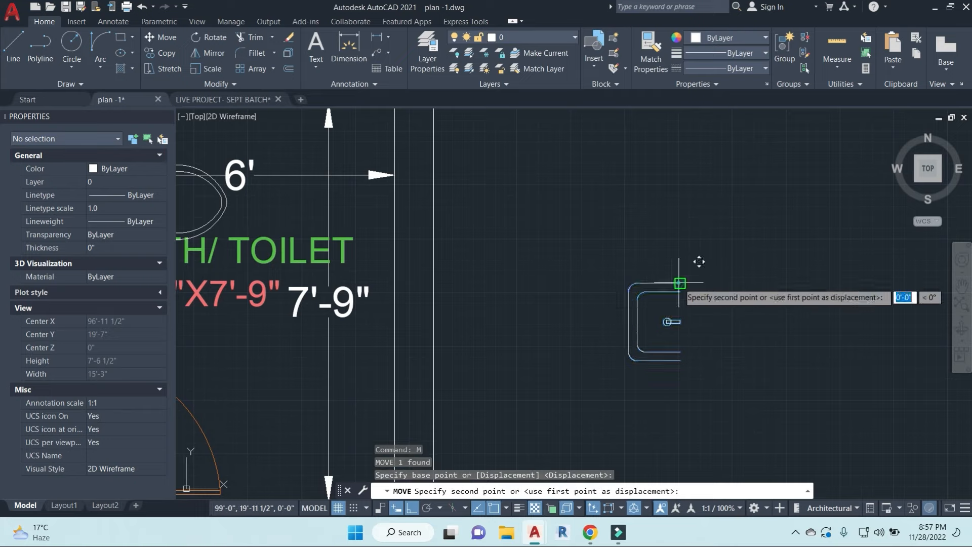
middle_drag(338, 426, 552, 311)
click(605, 295)
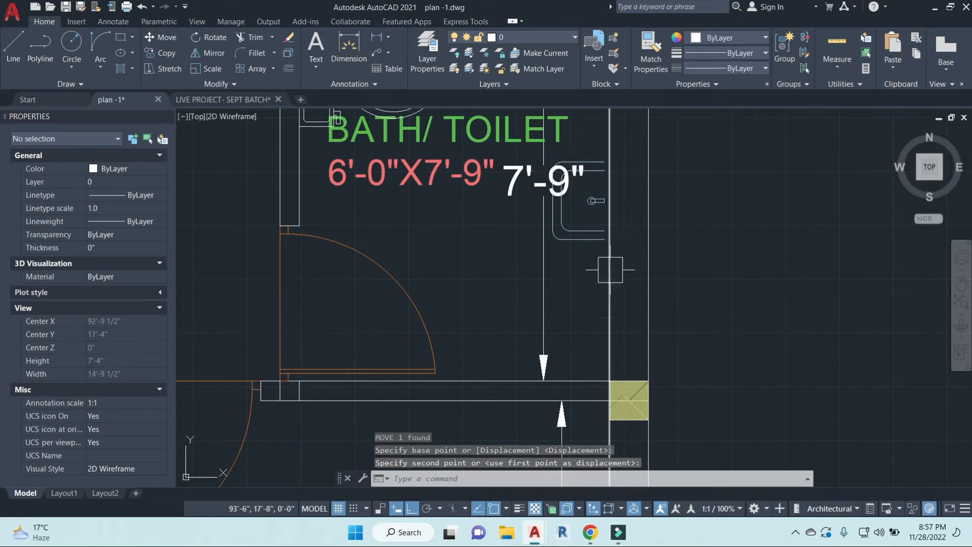
Step: Move the washbasin straight down along the outer wall, close to the room's lower corner
click(592, 242)
text(m)
key(Return)
click(605, 239)
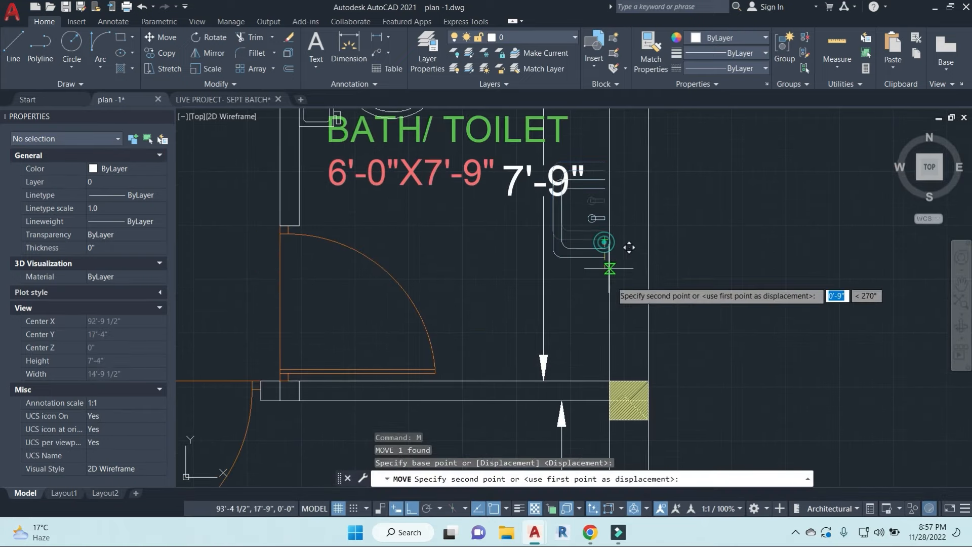
click(605, 360)
scroll(641, 296, down, 5)
scroll(604, 298, up, 6)
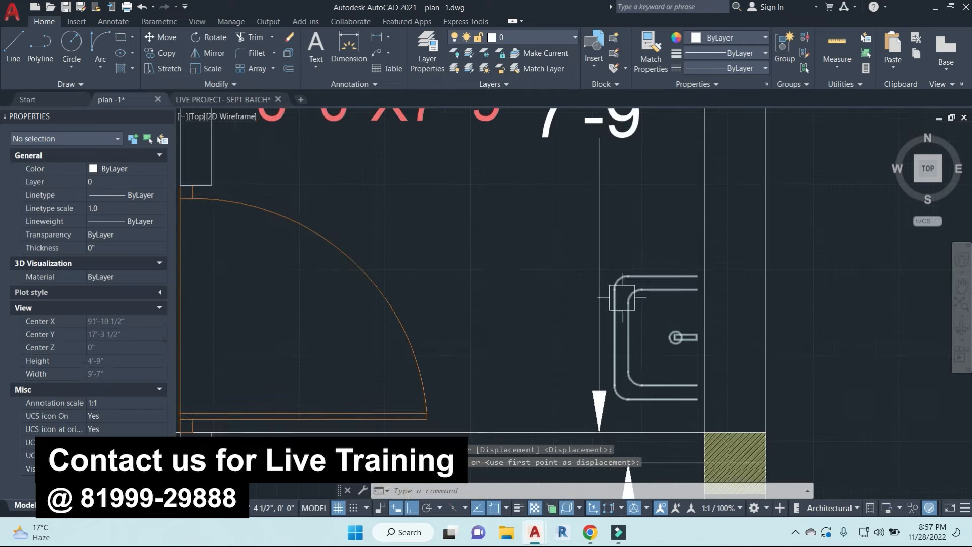
Step: Move the washbasin horizontally from its back corner so that it sits flush against the outer wall
click(618, 297)
text(m)
key(Return)
scroll(686, 285, up, 4)
click(715, 247)
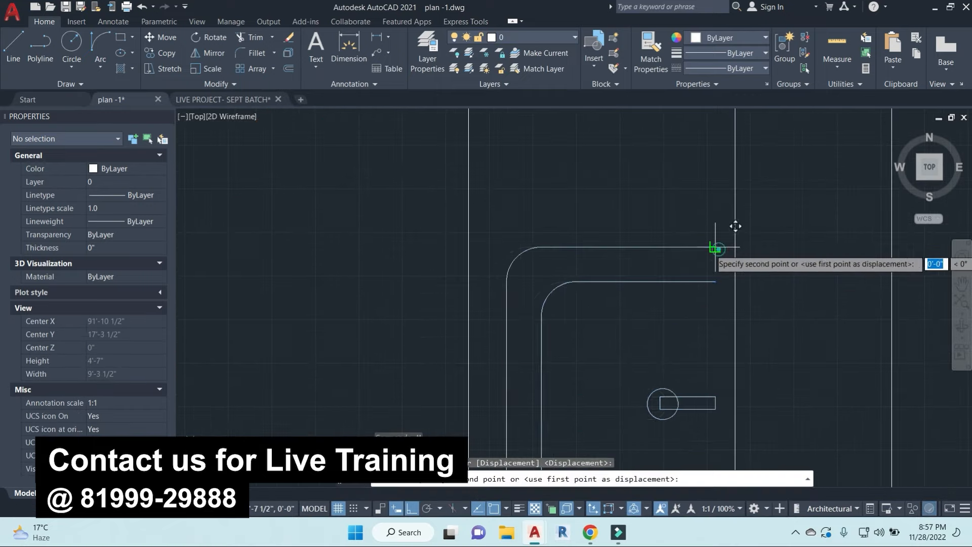
scroll(732, 248, down, 10)
key(Escape)
key(Escape)
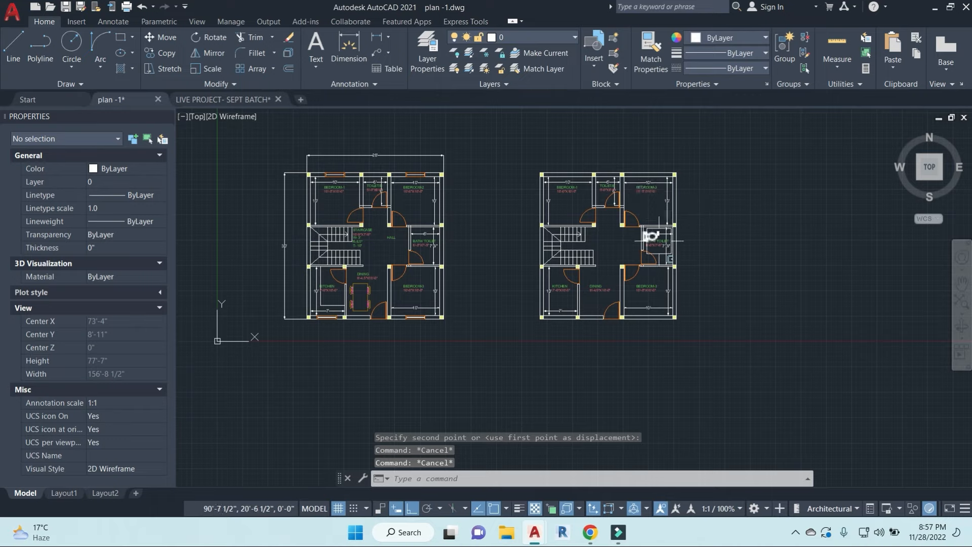
Step: Copy the toilet and washbasin from the room's upper inner corner to the matching corner in the dimensioned plan's BATH/ TOILET room
scroll(651, 236, up, 8)
click(729, 352)
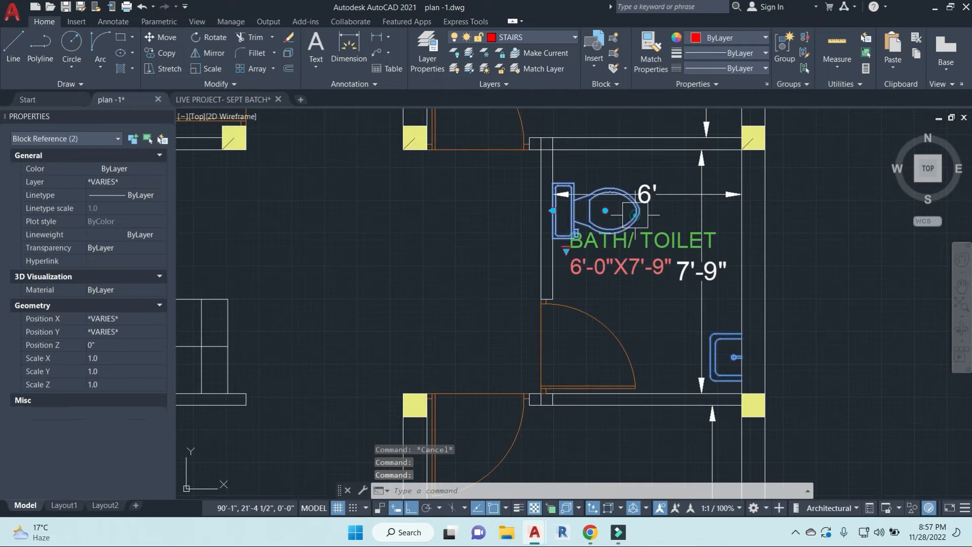
key(Return)
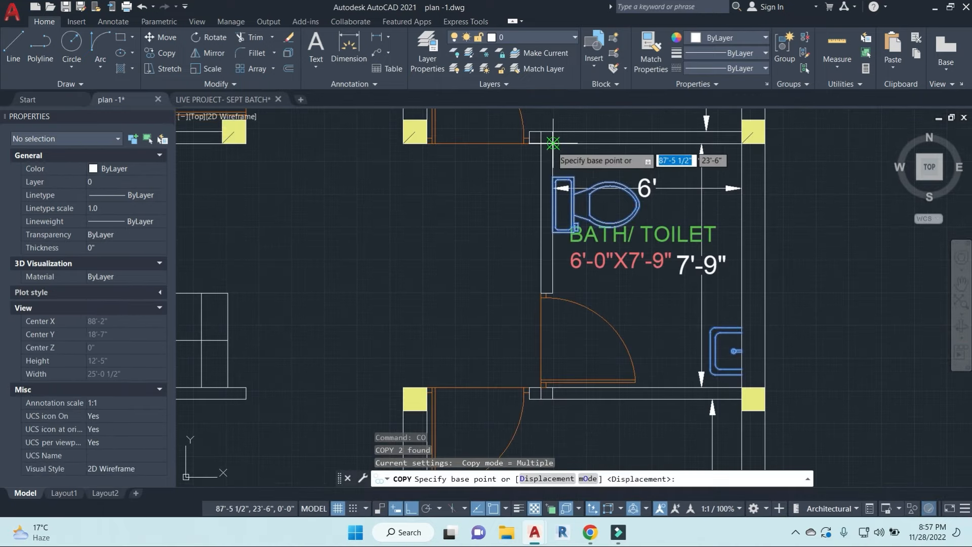
click(553, 144)
scroll(553, 152, down, 8)
scroll(539, 217, up, 8)
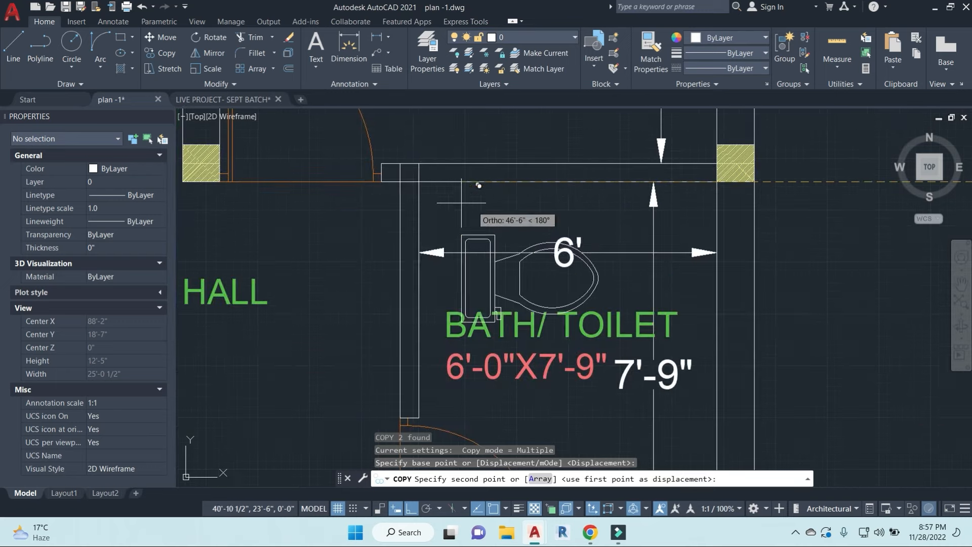
key(Escape)
key(Escape)
Step: Review the dimensioned plan's toilets and bedrooms and examine the bedroom furniture in the reference plan
scroll(420, 181, down, 6)
scroll(628, 324, up, 3)
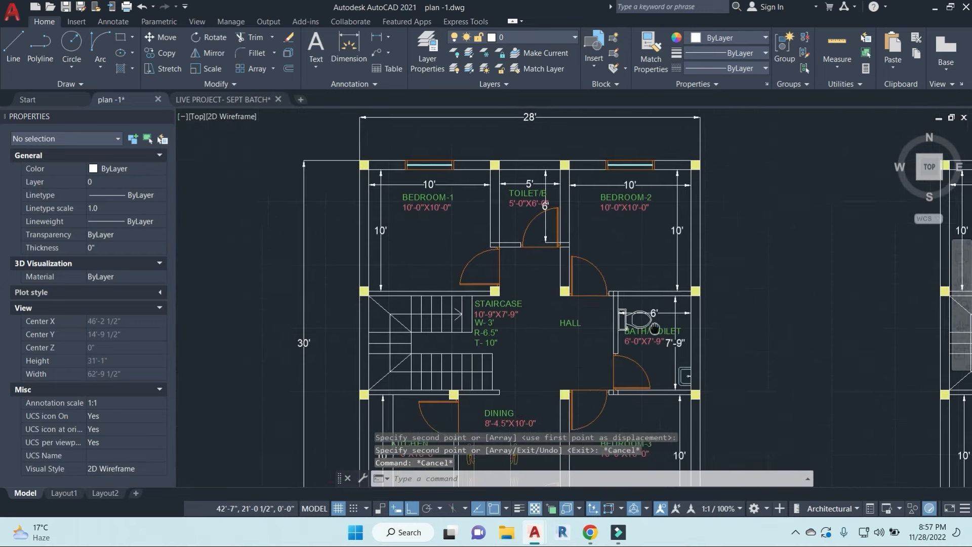
scroll(540, 223, down, 2)
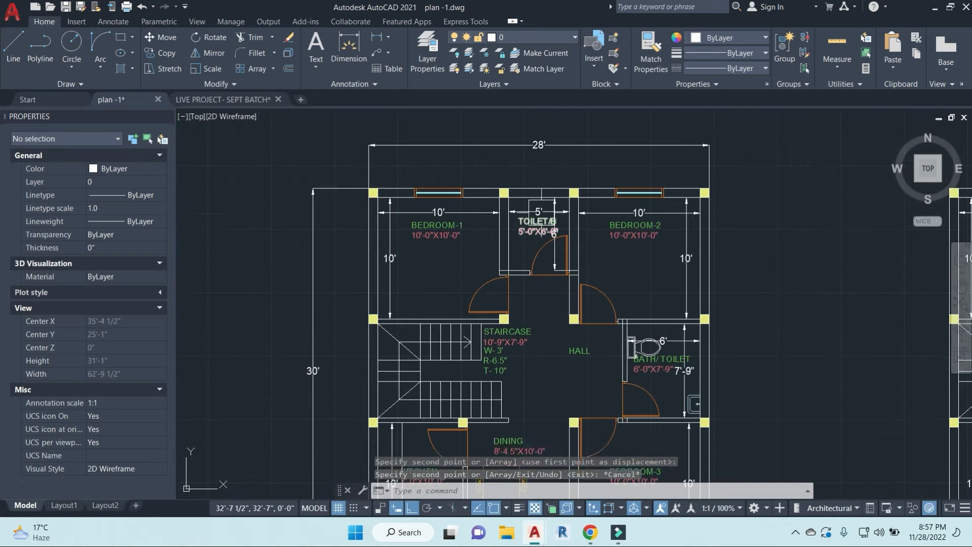
scroll(632, 197, up, 4)
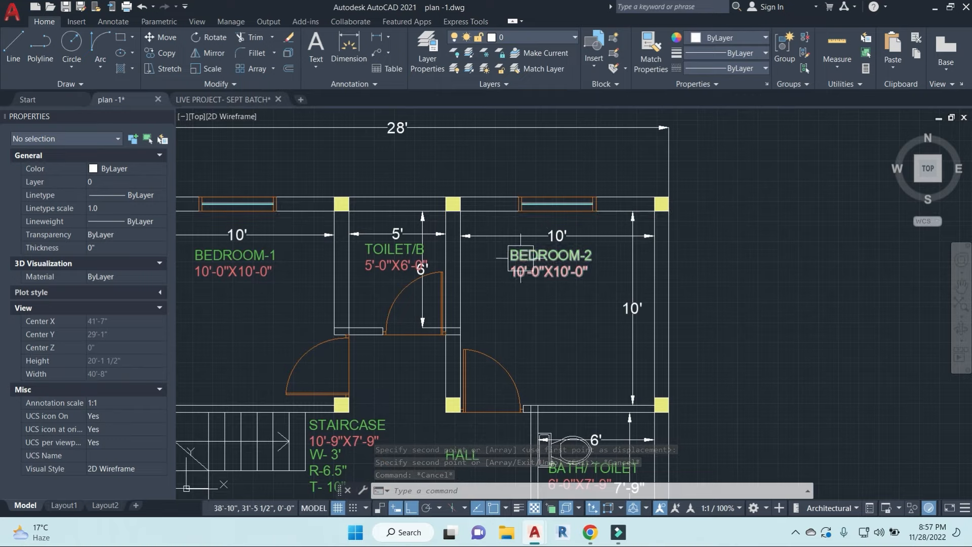
scroll(521, 259, down, 8)
middle_drag(679, 243, 583, 344)
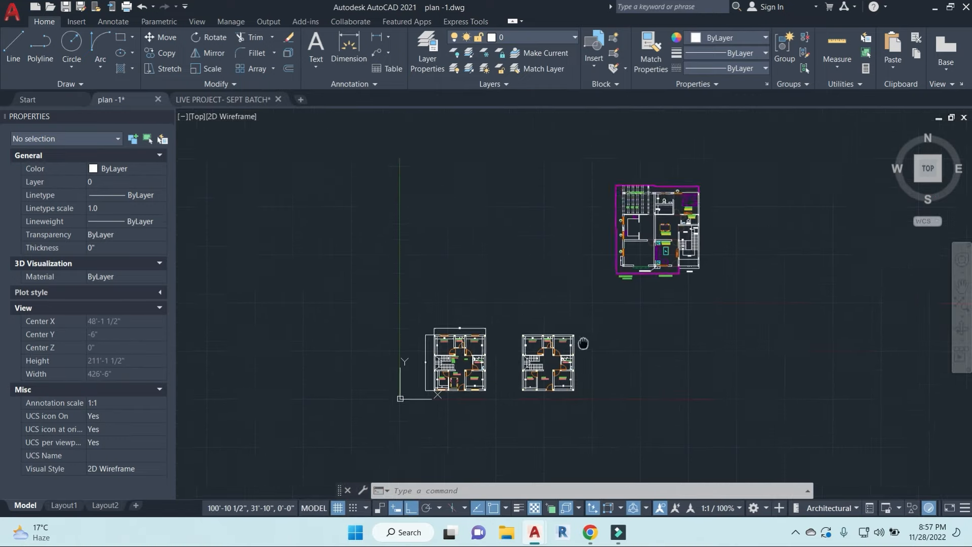
scroll(674, 202, up, 8)
click(674, 202)
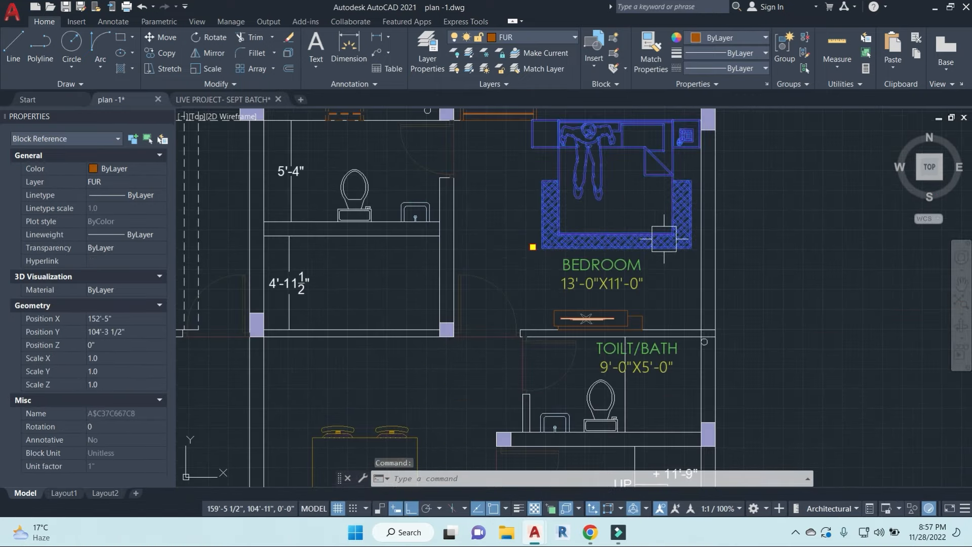
scroll(623, 326, up, 6)
key(Escape)
key(Escape)
Step: Copy the TV unit from the reference plan's BEDROOM onto the lower wall of BEDROOM-2 in the dimensioned plan
click(308, 241)
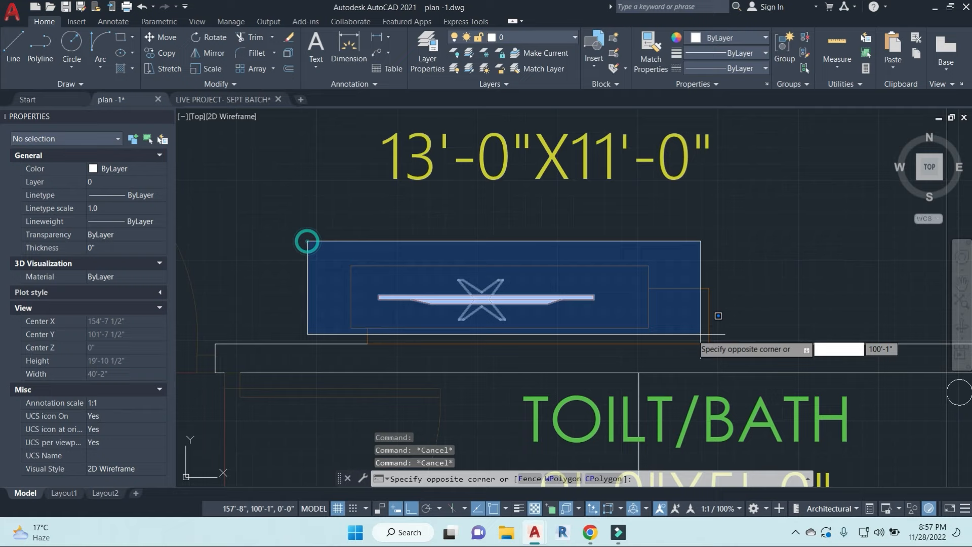
click(748, 351)
text(co)
key(Return)
click(709, 344)
scroll(708, 344, down, 4)
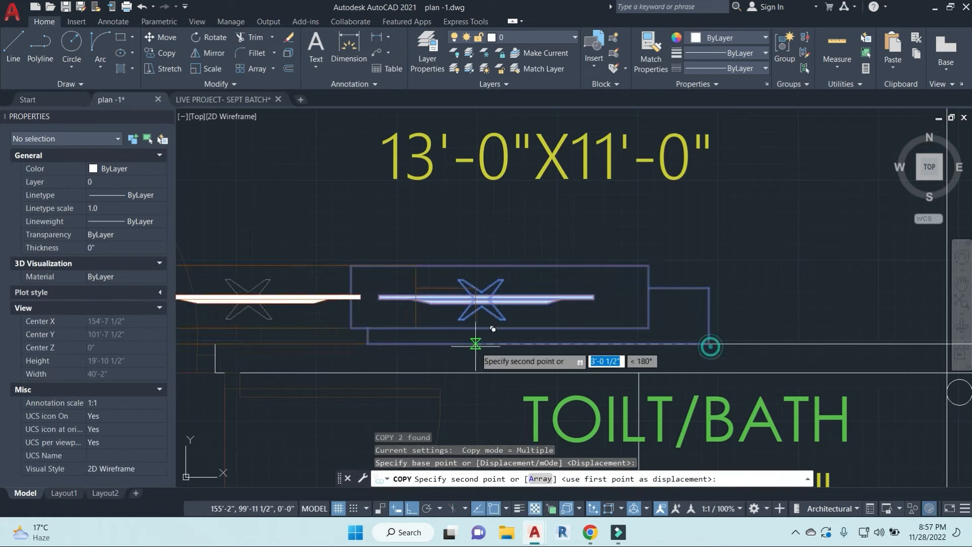
scroll(781, 243, down, 8)
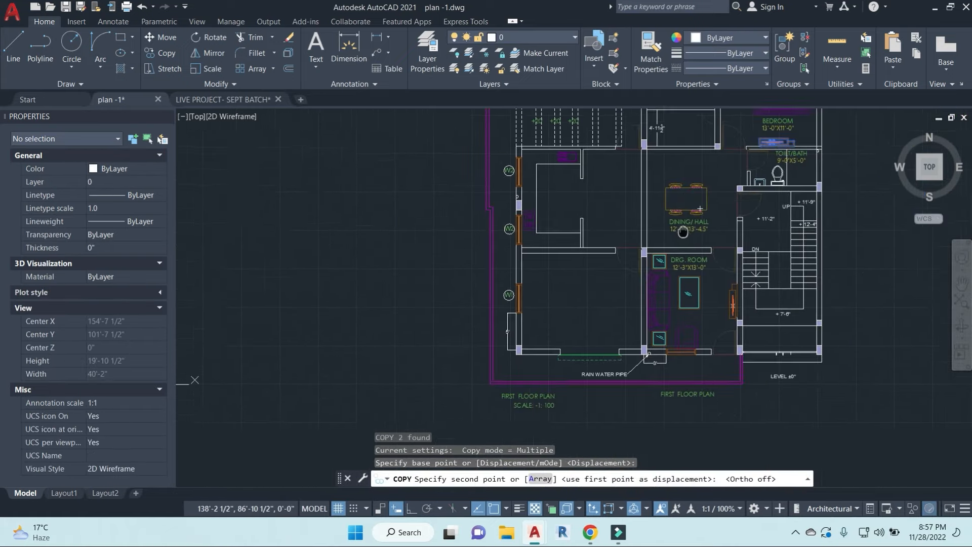
scroll(678, 332, up, 10)
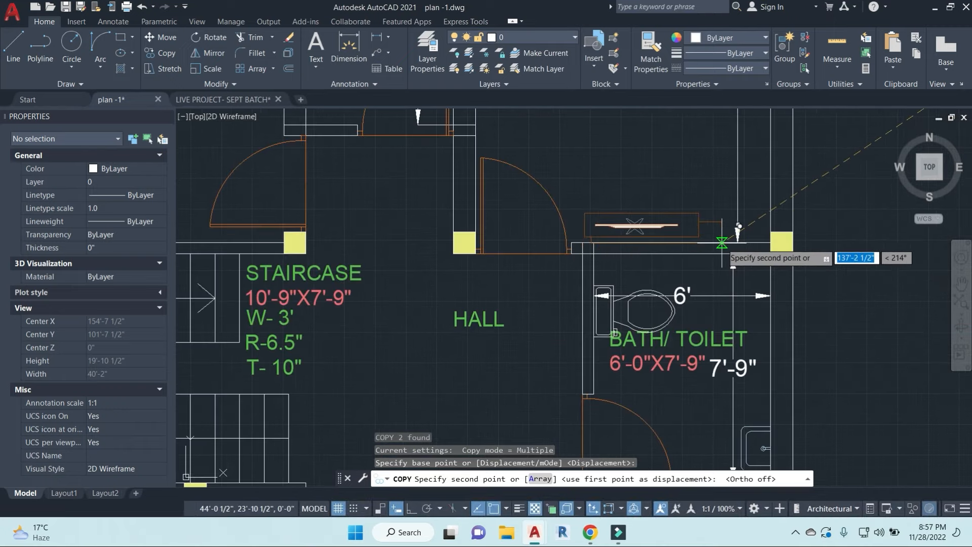
click(722, 243)
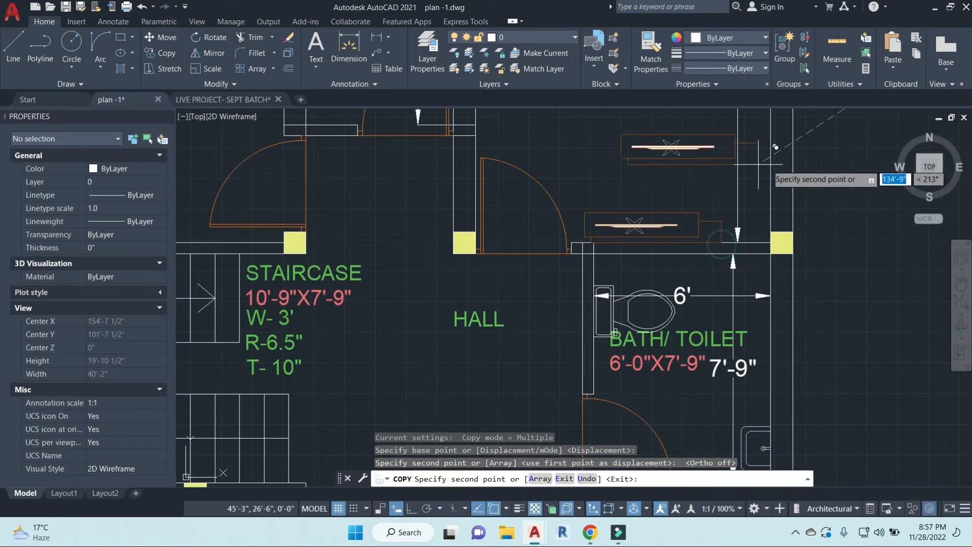
key(Escape)
key(Escape)
Step: Erase the entire second plan without overall dimensions, beside the furnished plan
scroll(831, 215, down, 5)
middle_drag(831, 220, 738, 272)
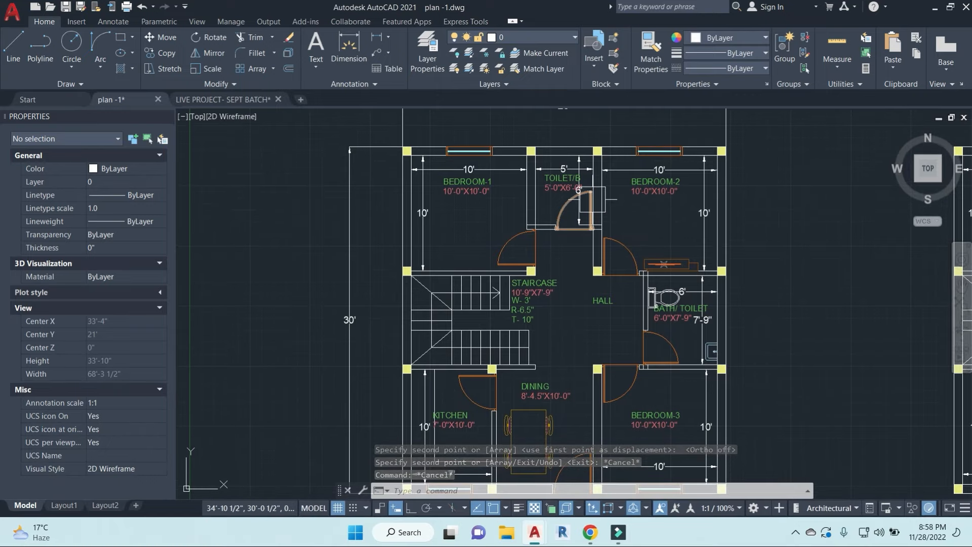
scroll(593, 200, down, 2)
middle_drag(712, 264, 645, 259)
key(Escape)
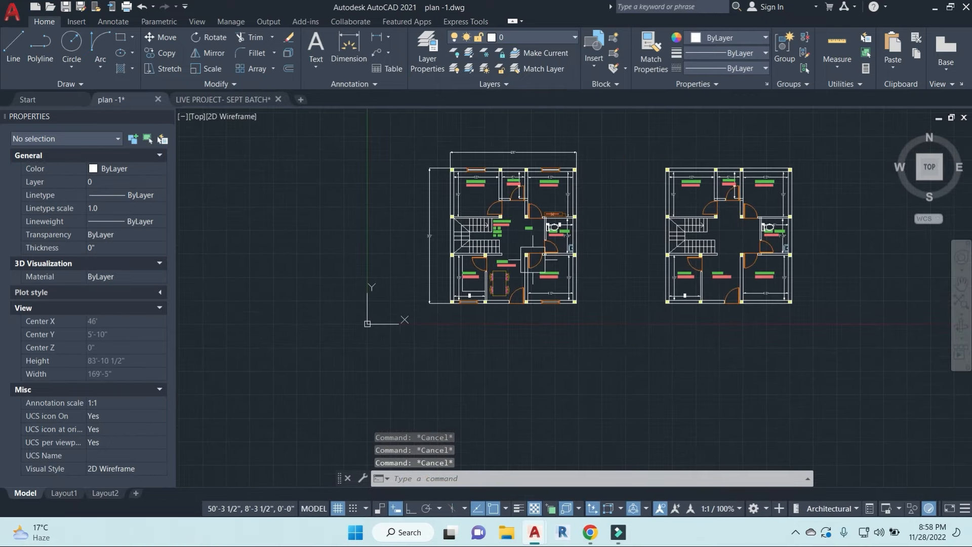
click(382, 124)
key(Escape)
click(640, 142)
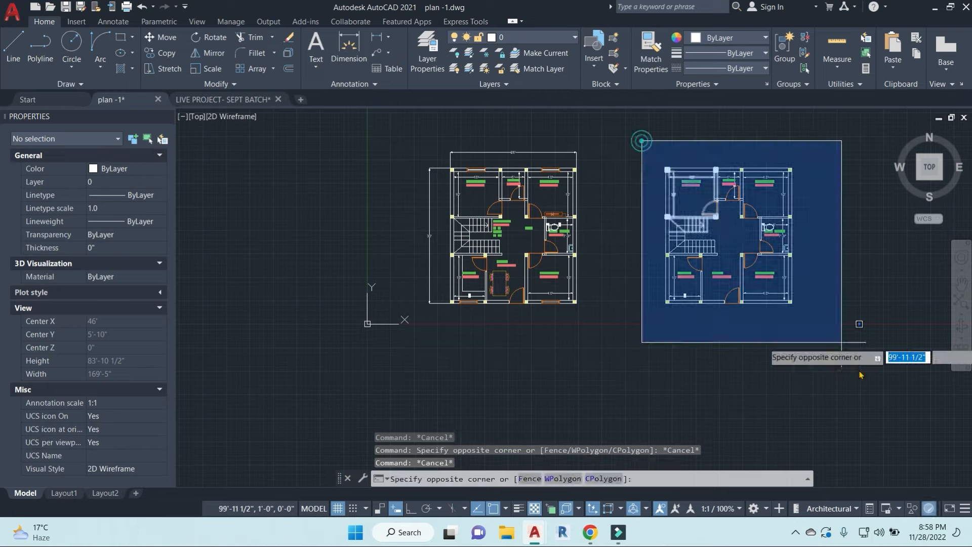
click(820, 349)
text(E)
key(Return)
Step: Copy the complete furnished and dimensioned plan into the empty space where the second plan stood
click(397, 126)
click(679, 341)
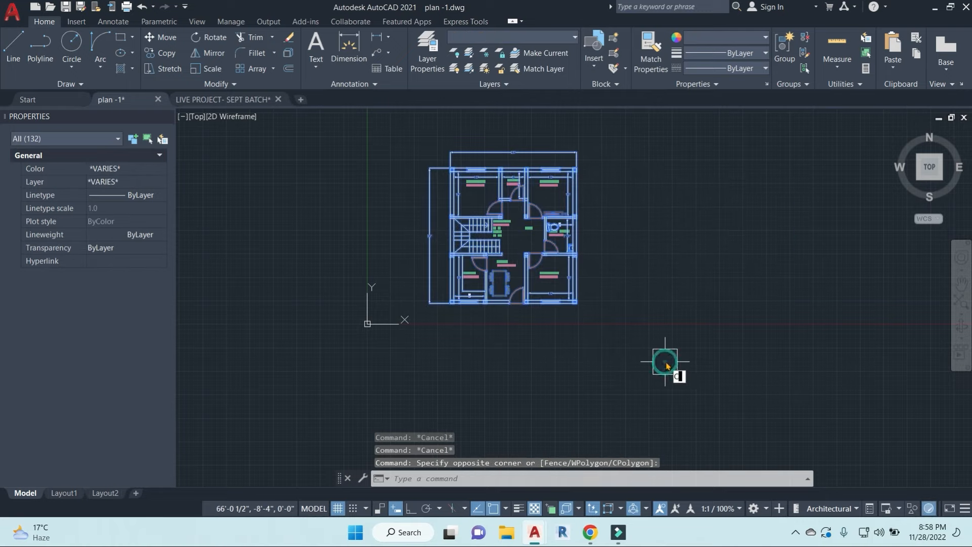
text(CO)
key(Return)
click(582, 370)
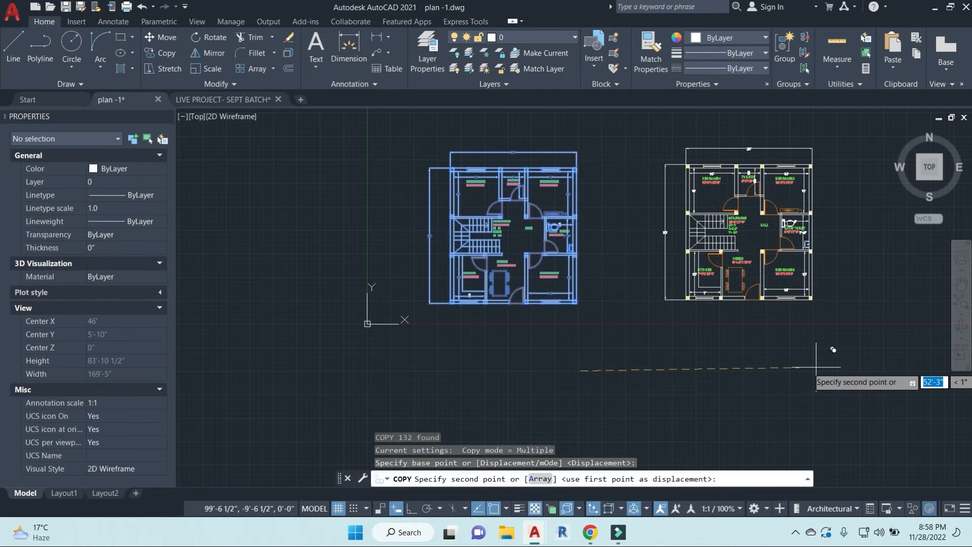
click(823, 349)
key(Escape)
key(Escape)
key(Escape)
Step: Add a vertical linear dimension between the column centres beside the KITCHEN on the copied plan's left exterior wall
scroll(714, 230, up, 2)
text(D)
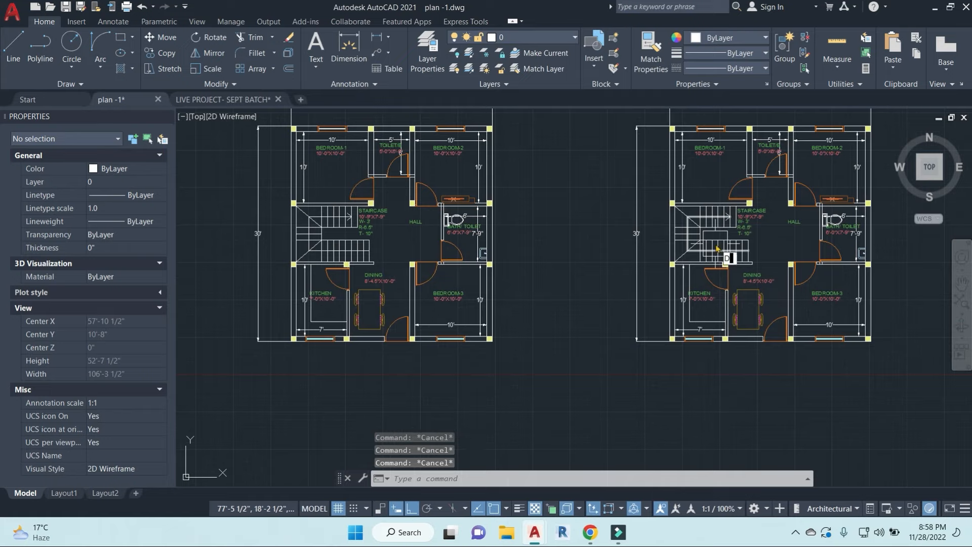
text(IMLI)
key(Return)
scroll(658, 331, up, 6)
click(704, 364)
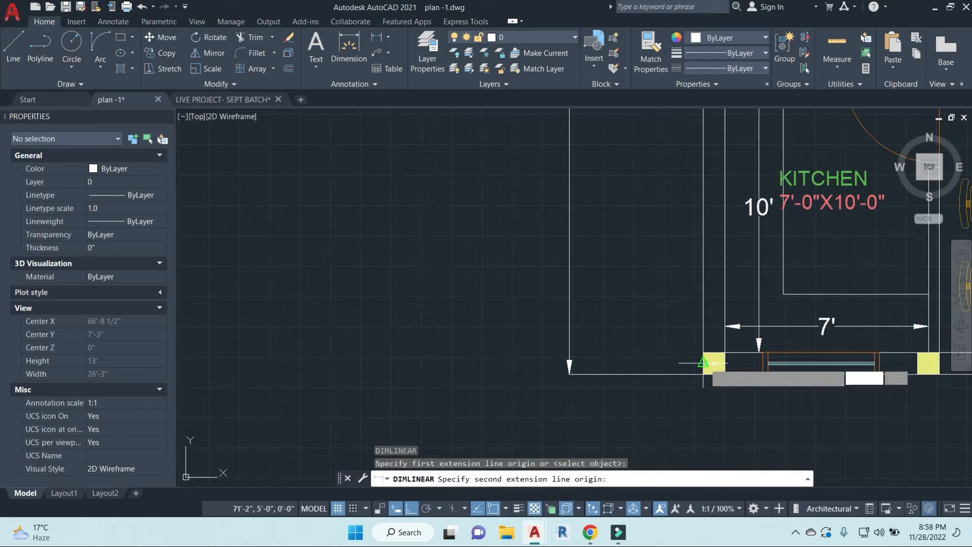
middle_drag(705, 224, 706, 353)
click(704, 191)
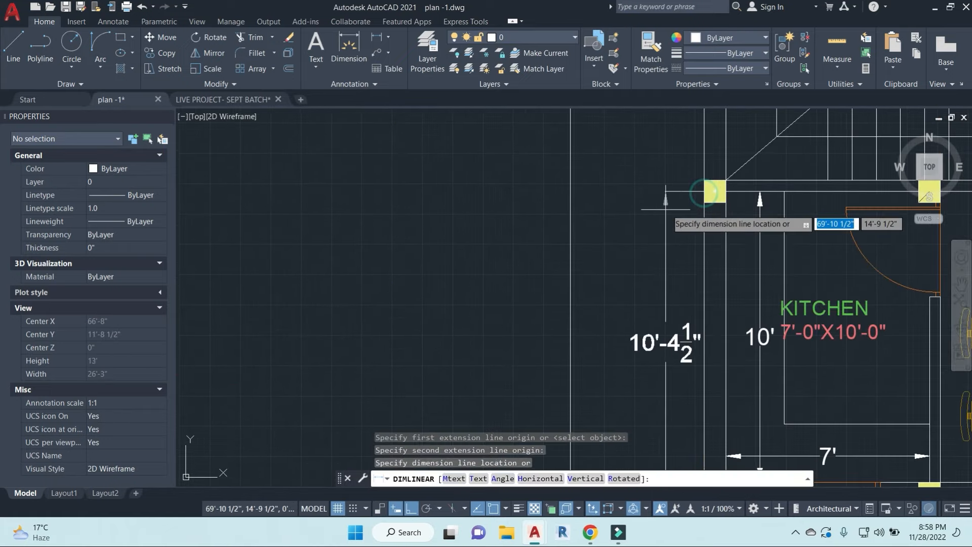
click(655, 243)
middle_drag(683, 243, 688, 321)
Step: Dimension the column-centre spacing beside the STAIRCASE on the copied plan's left wall, aligned with the kitchen dimension
key(Return)
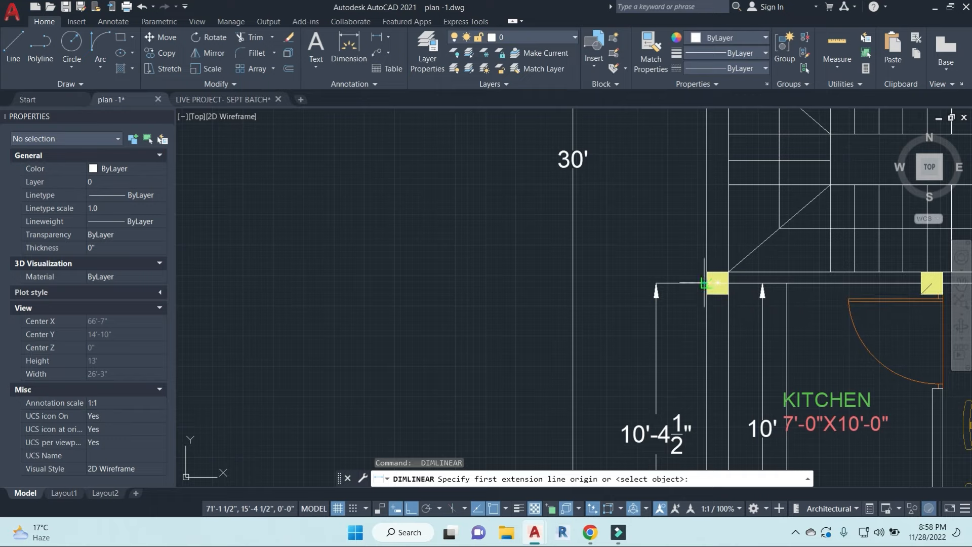
click(704, 283)
middle_drag(703, 284, 671, 314)
click(675, 298)
scroll(675, 298, down, 5)
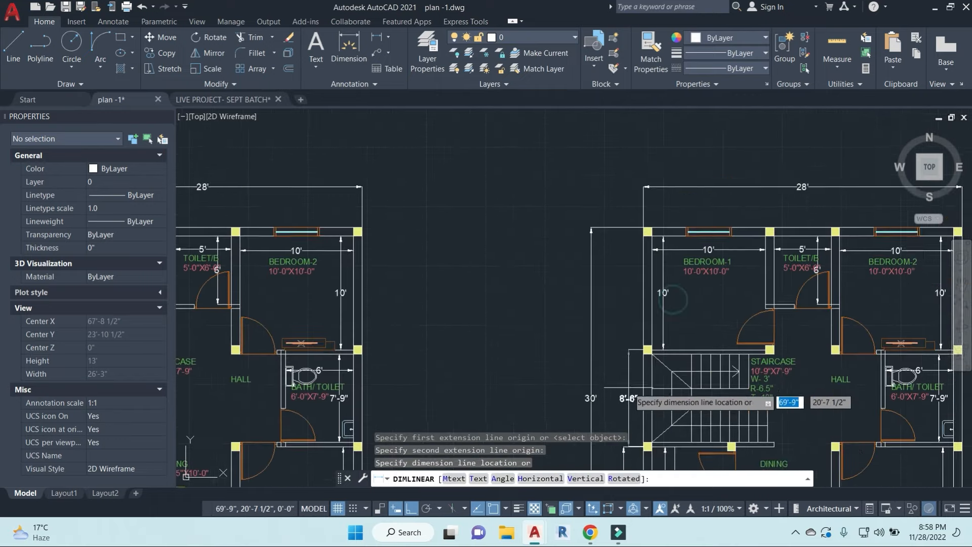
click(625, 360)
Step: Dimension the column-centre spacing beside BEDROOM-1 on the copied plan's left wall, in line with the staircase dimension
key(Return)
scroll(644, 306, up, 5)
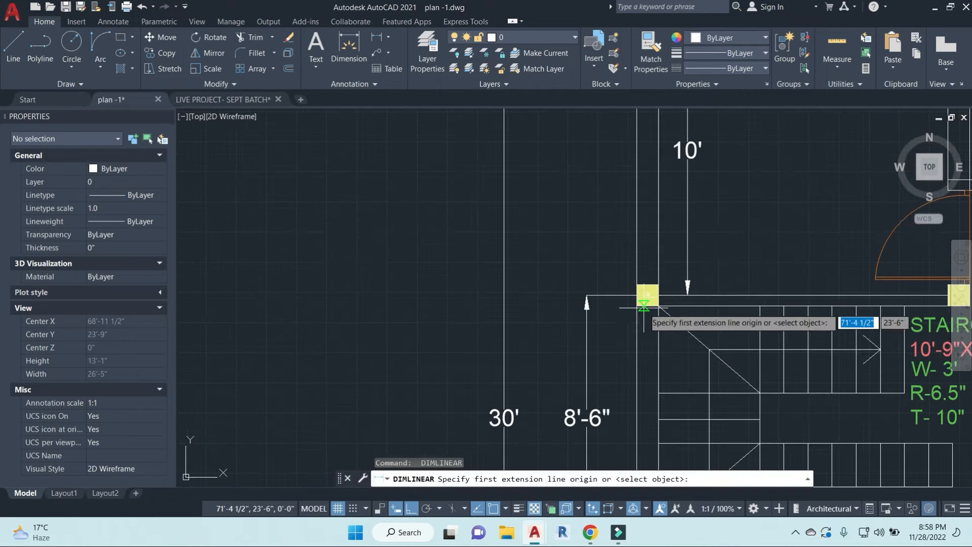
click(638, 294)
middle_drag(651, 195, 626, 403)
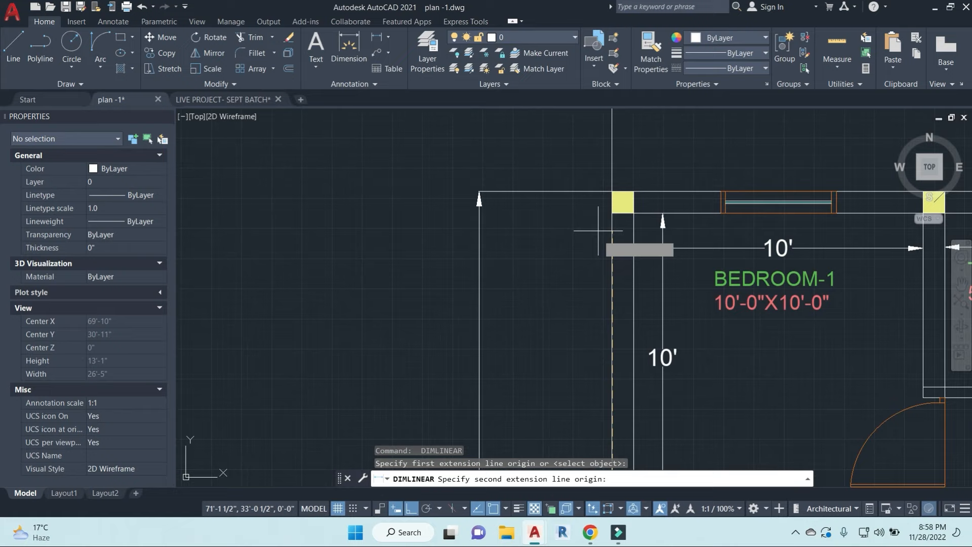
click(610, 202)
scroll(608, 213, down, 4)
scroll(592, 284, up, 4)
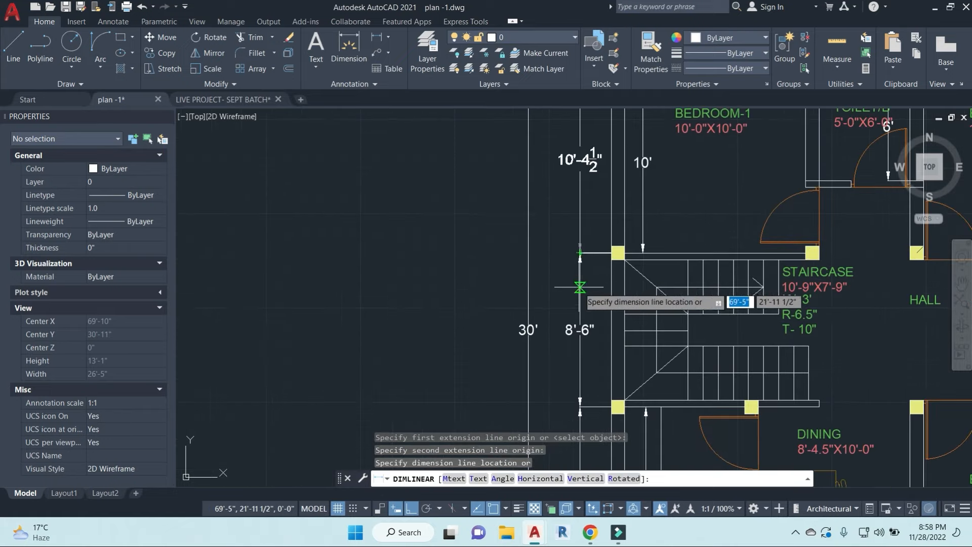
click(580, 287)
Step: Add a horizontal linear dimension between the column centres above BEDROOM-1, below the copied plan's overall width dimension
scroll(580, 287, down, 4)
scroll(501, 273, up, 5)
key(Return)
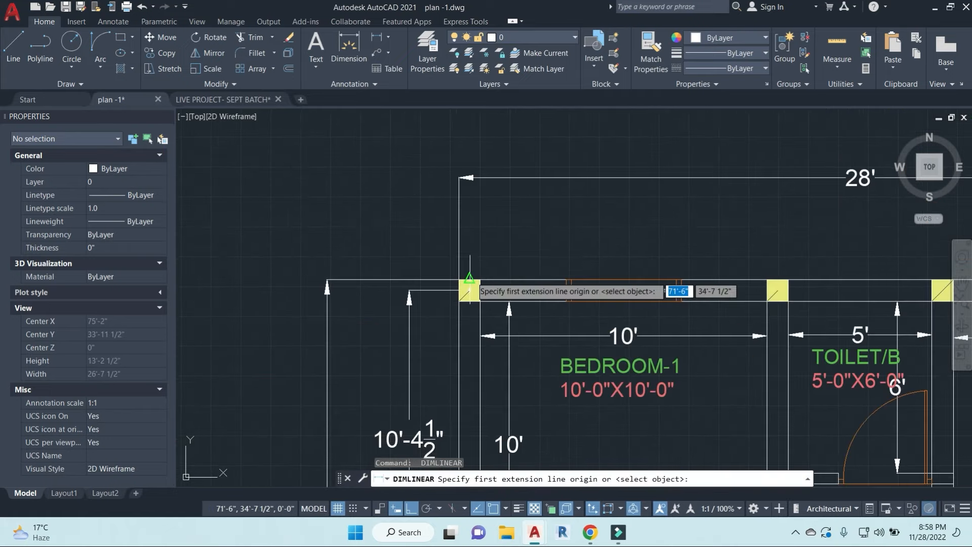
click(470, 279)
click(777, 278)
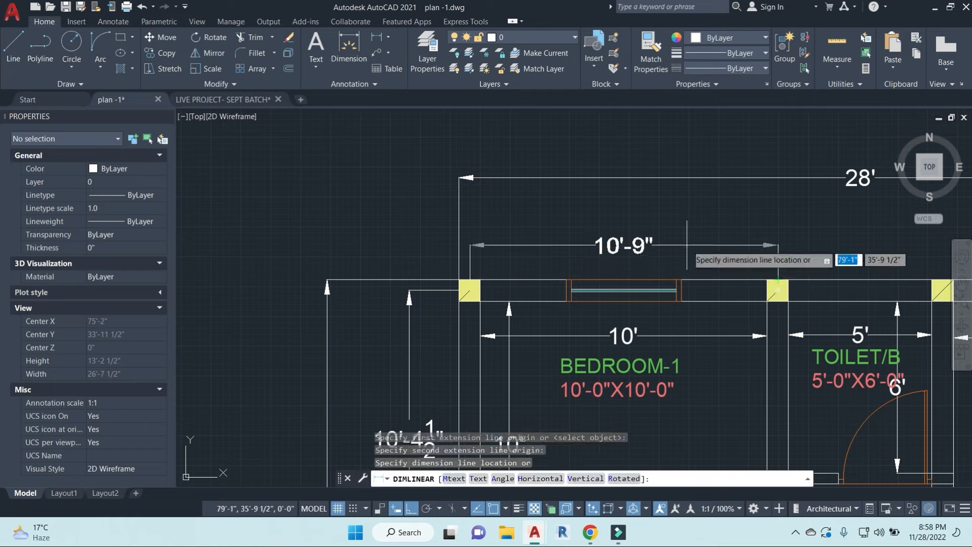
click(684, 239)
Step: Dimension the column-centre spacing above TOILET/B in line with the BEDROOM-1 dimension
middle_drag(684, 239, 519, 251)
key(Return)
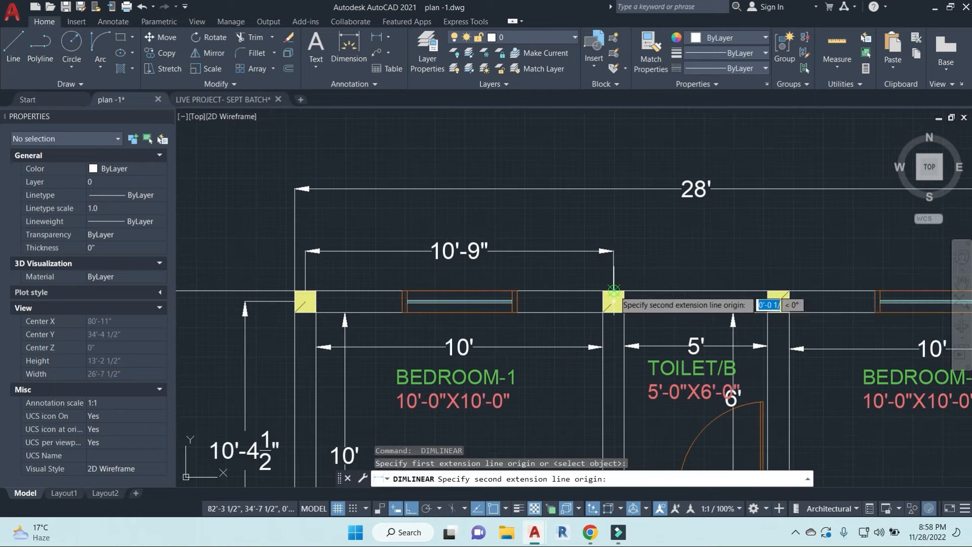
click(781, 291)
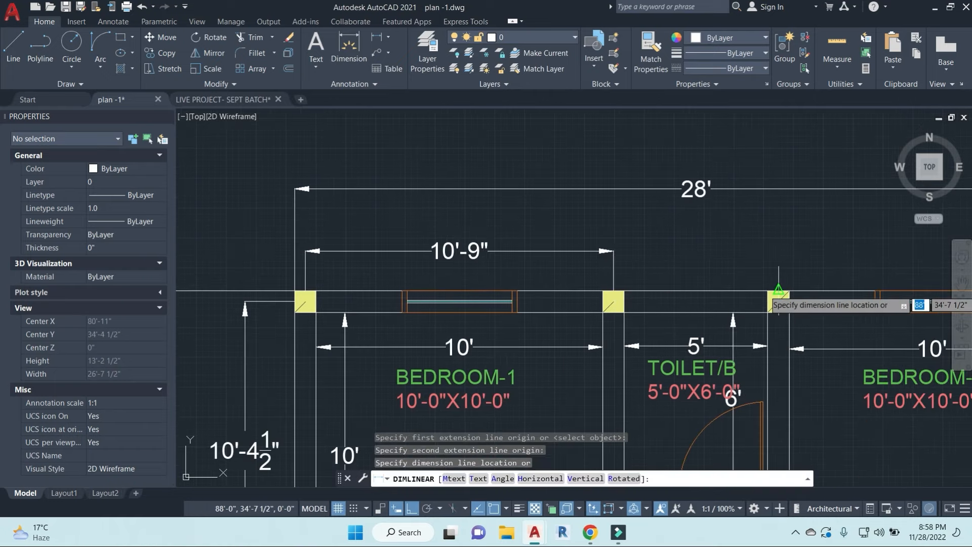
click(578, 250)
Step: Dimension the column-centre spacing above BEDROOM-2, aligned with the neighbouring TOILET/B dimension
middle_drag(766, 287, 613, 306)
key(Return)
click(624, 309)
middle_drag(811, 307, 669, 312)
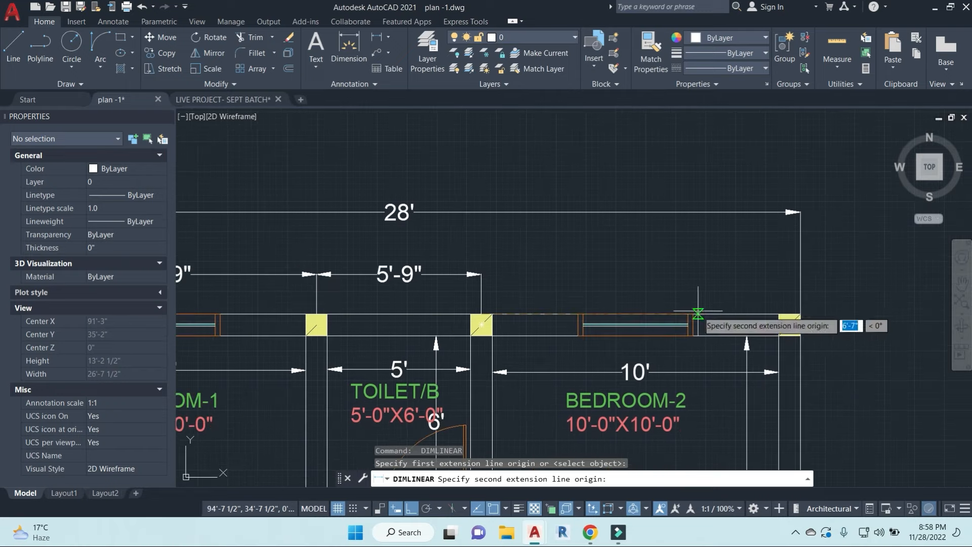
click(800, 314)
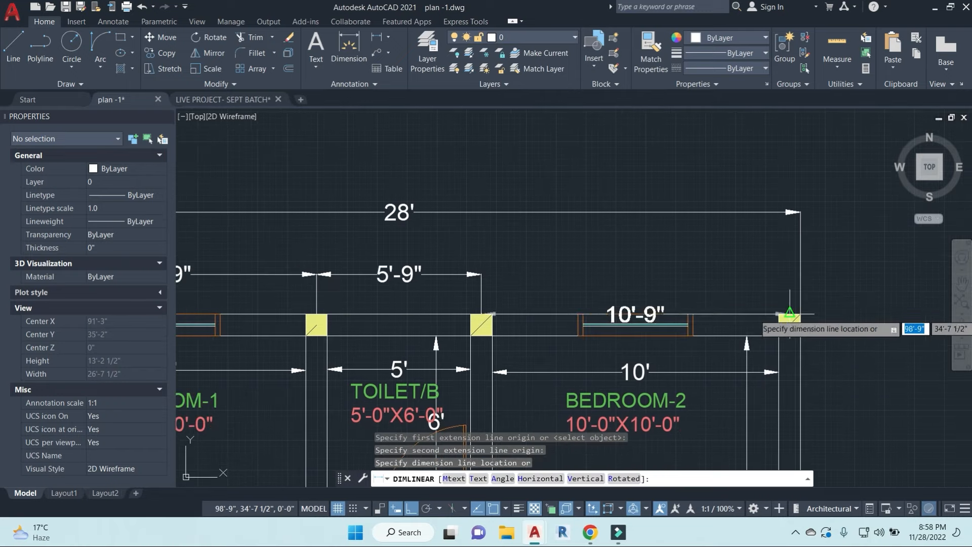
click(451, 274)
Step: Erase the horizontal and vertical room dimensions inside BEDROOM-2 of the original plan
scroll(481, 283, down, 6)
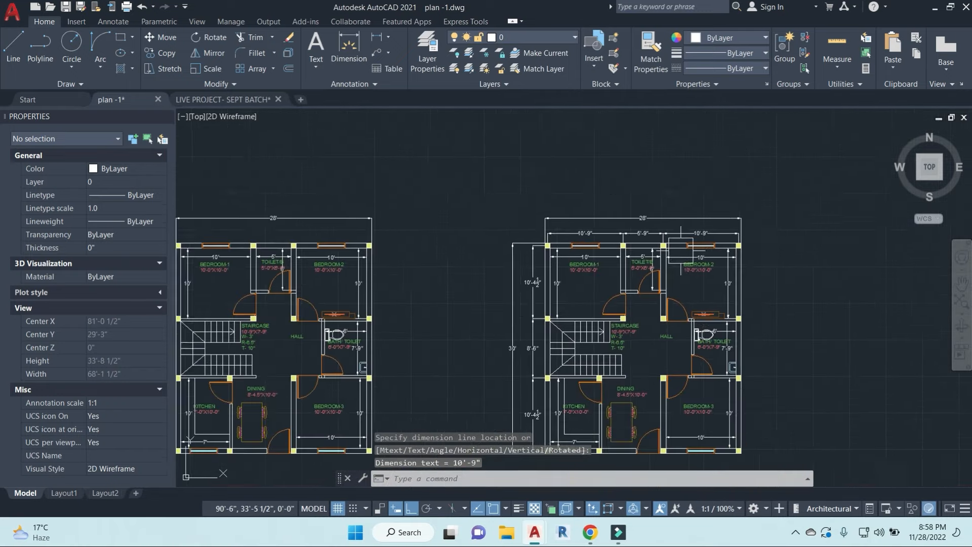
middle_drag(706, 319, 684, 308)
middle_drag(642, 364, 598, 281)
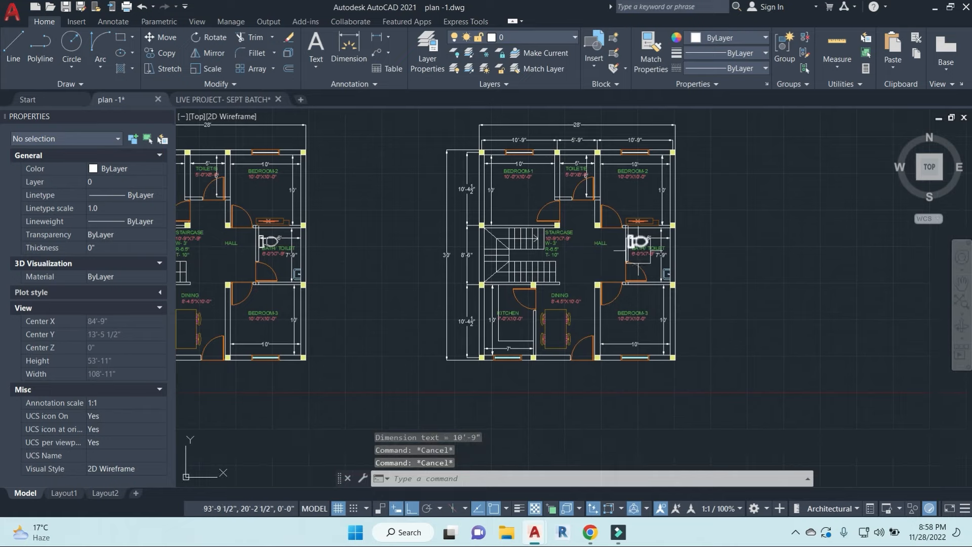
middle_drag(245, 196, 541, 228)
key(Escape)
scroll(571, 219, up, 5)
click(608, 219)
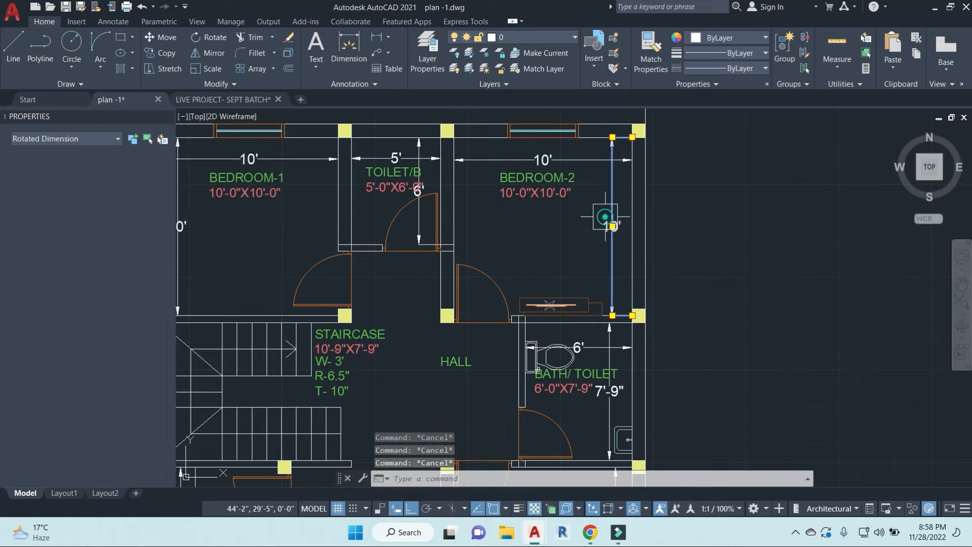
click(592, 160)
text(e)
key(Return)
Step: Erase the width and length dimensions inside TOILET/B of the original plan
middle_drag(395, 179, 395, 173)
scroll(421, 167, up, 6)
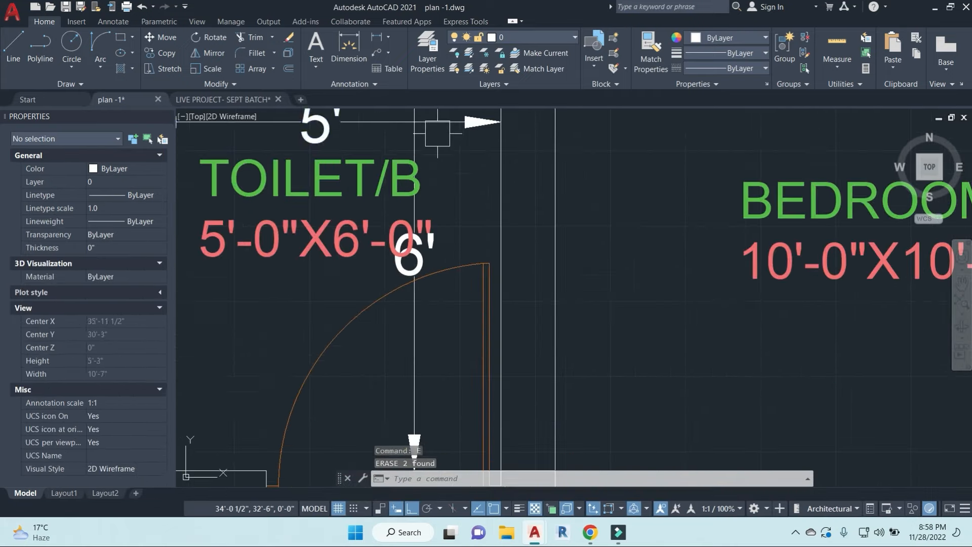
click(443, 129)
key(Delete)
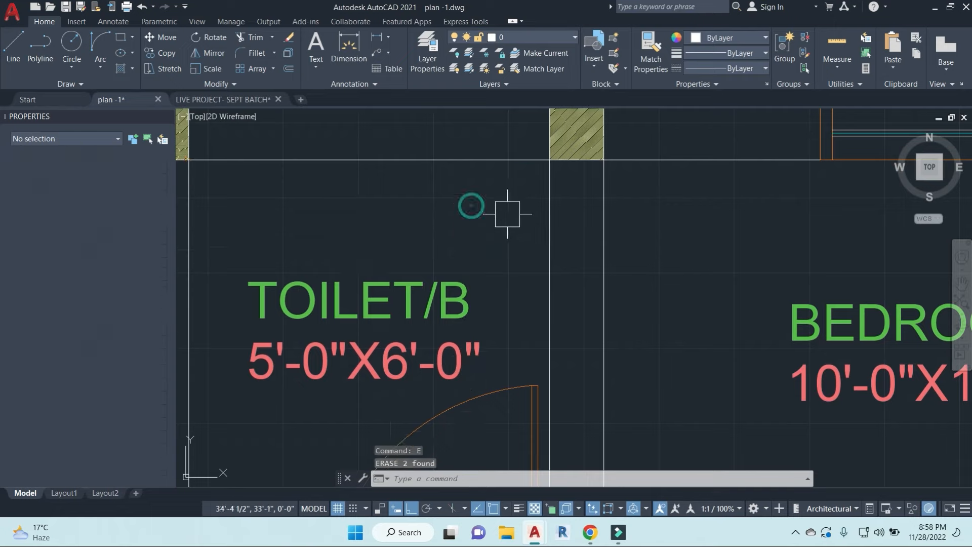
Step: Erase both interior dimensions of BEDROOM-1 in the original plan
scroll(506, 211, down, 5)
scroll(560, 167, up, 2)
click(587, 258)
key(Escape)
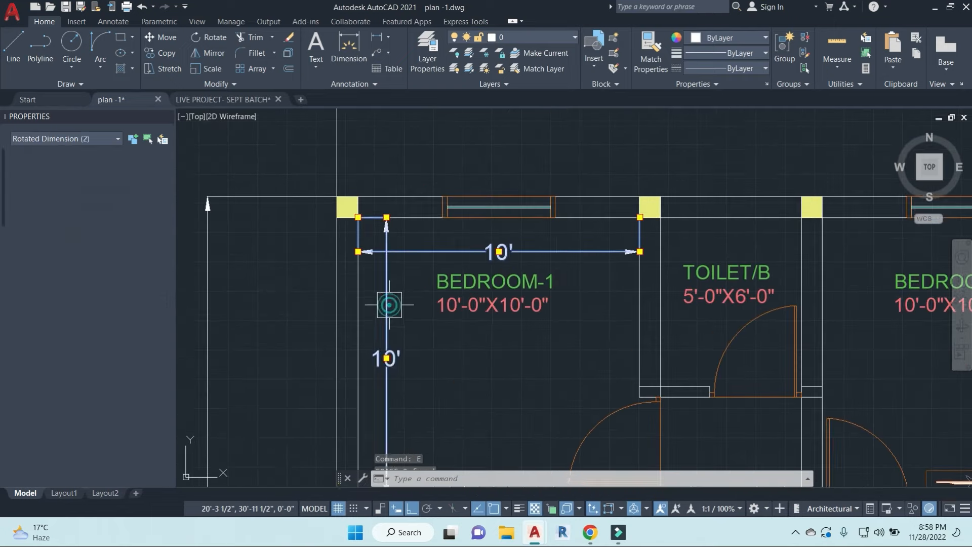
Step: Erase the width and length dimensions inside the original plan's KITCHEN
scroll(502, 276, down, 5)
scroll(514, 329, up, 6)
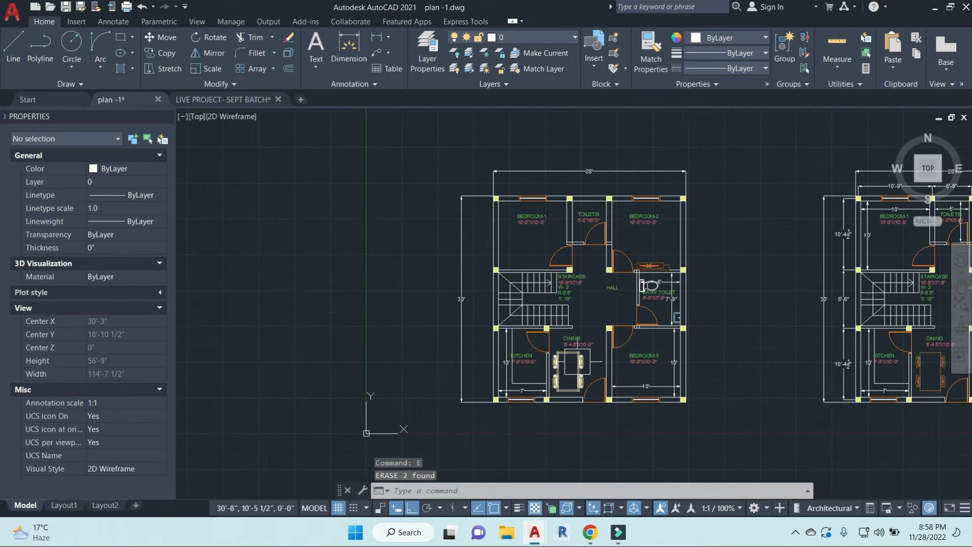
click(464, 260)
middle_drag(464, 260, 459, 83)
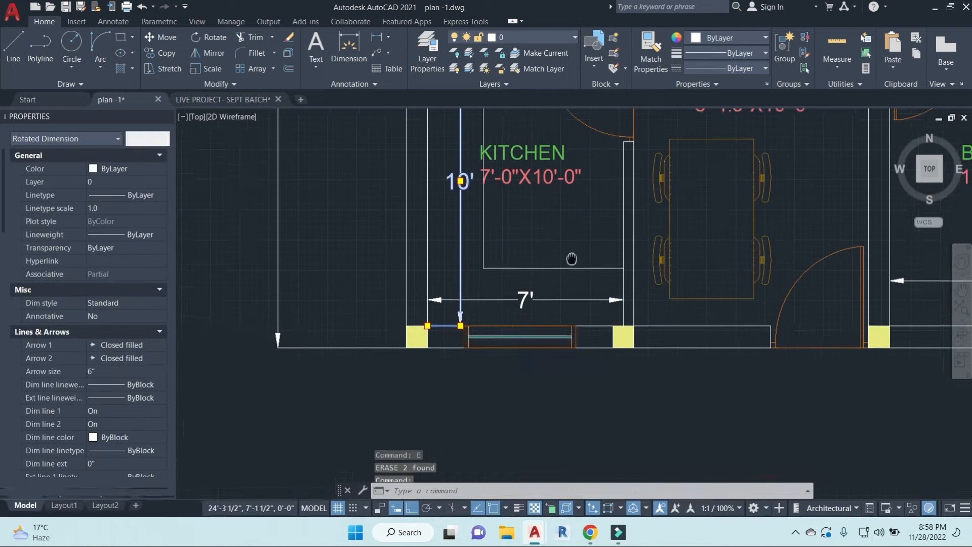
click(587, 289)
text(E)
key(Return)
Step: Erase the two interior dimensions of BEDROOM-3 in the original plan
scroll(625, 298, down, 4)
scroll(659, 253, up, 3)
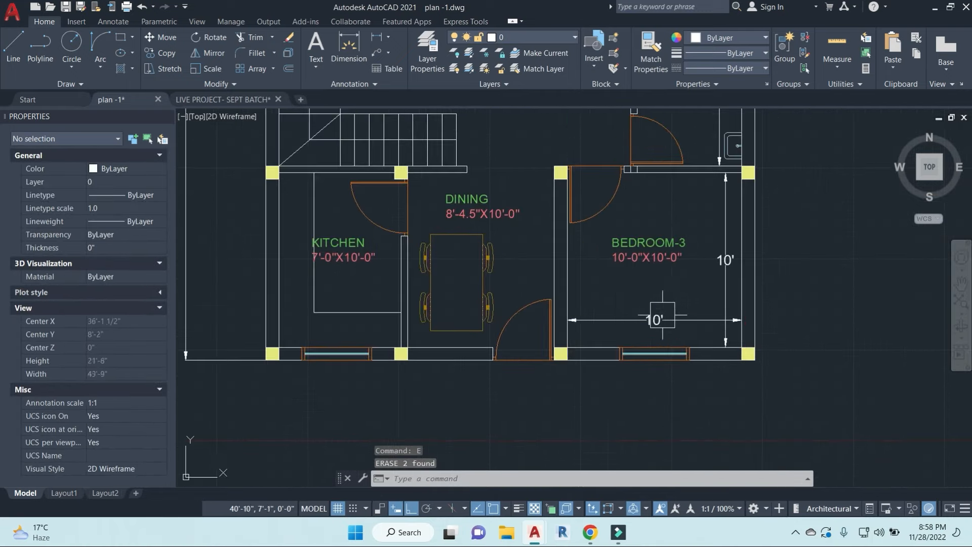
click(653, 321)
click(725, 263)
key(Delete)
Step: Erase the width and length dimensions inside the original plan's BATH/ TOILET
scroll(801, 272, down, 4)
scroll(655, 271, up, 7)
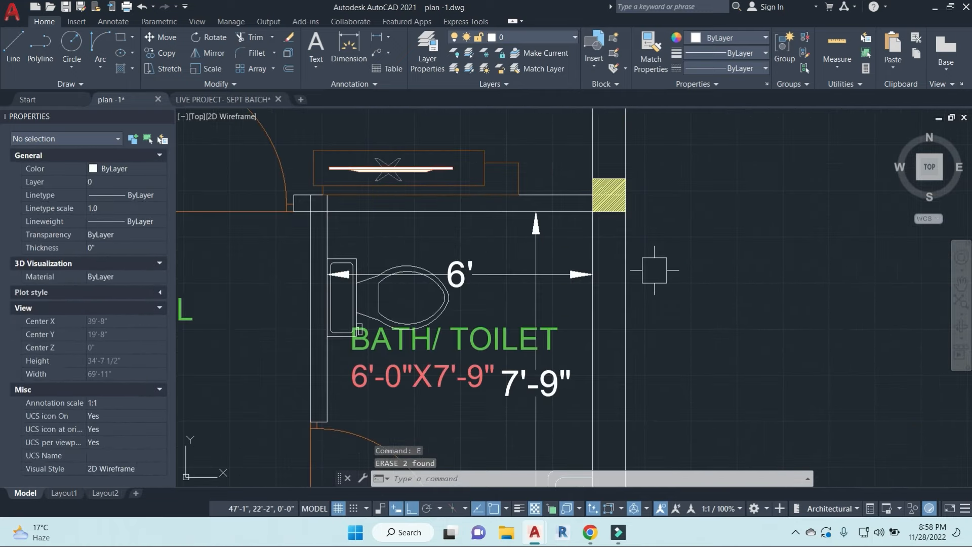
click(558, 274)
key(Delete)
scroll(653, 289, down, 5)
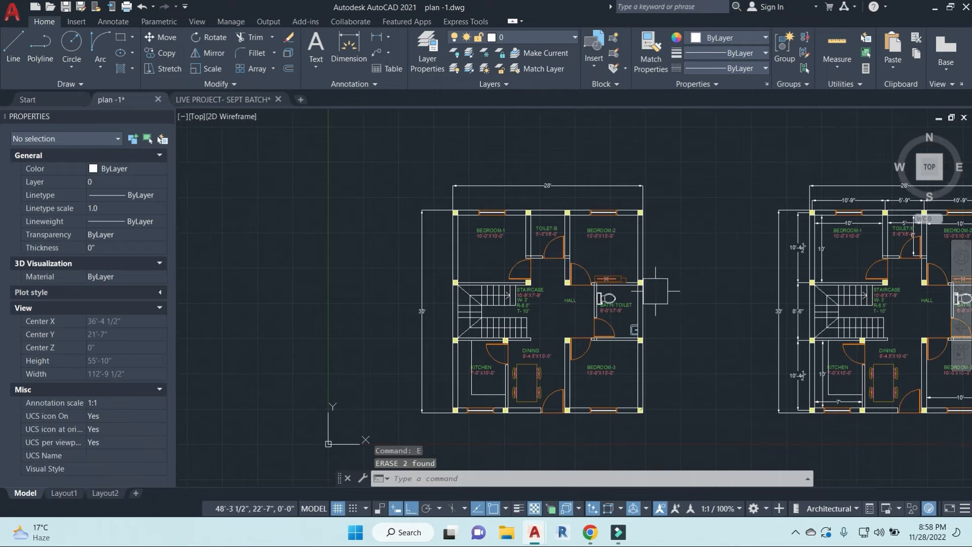
key(Escape)
key(Escape)
key(Escape)
Step: Add a vertical linear dimension across the original plan's HALL between the facing edges of its two columns
scroll(585, 354, up, 5)
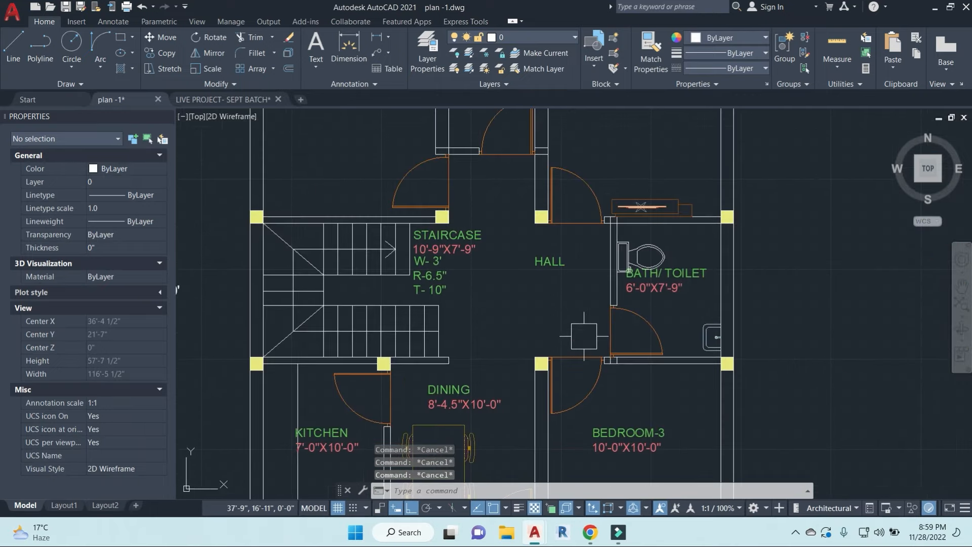
text(DIMLI)
key(Return)
click(541, 217)
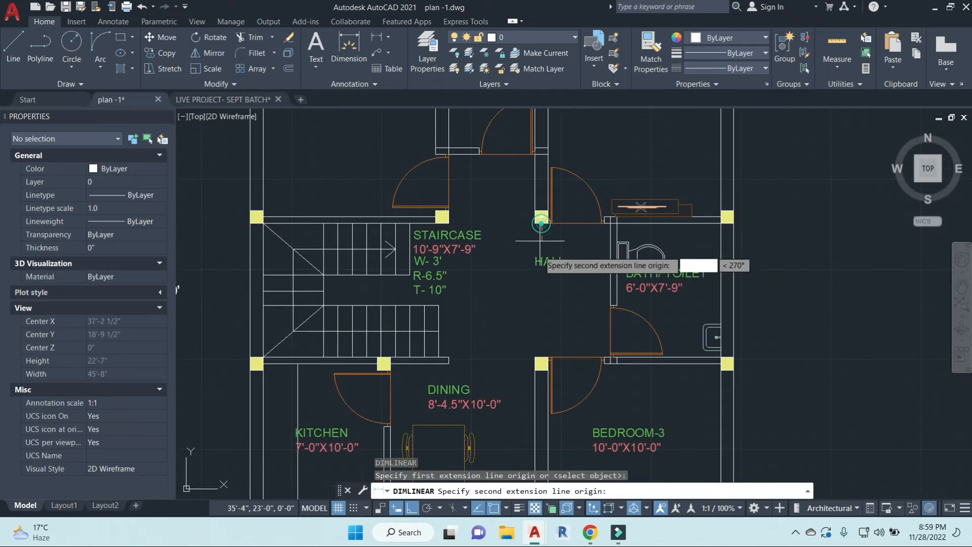
click(541, 361)
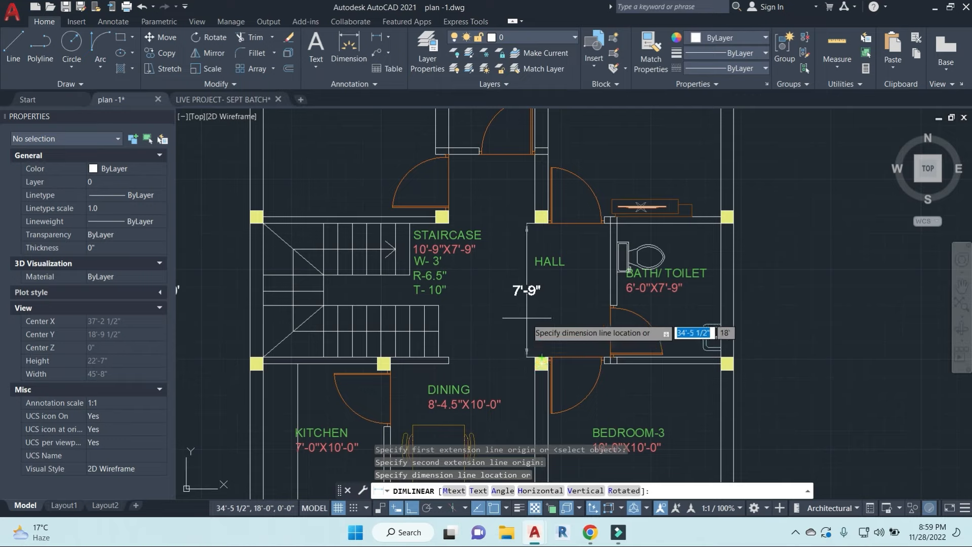
click(527, 319)
key(Escape)
key(Escape)
key(Escape)
Step: Dimension the width of BEDROOM-3's window in the copied plan, placing the dimension just outside the lower wall
scroll(545, 278, down, 5)
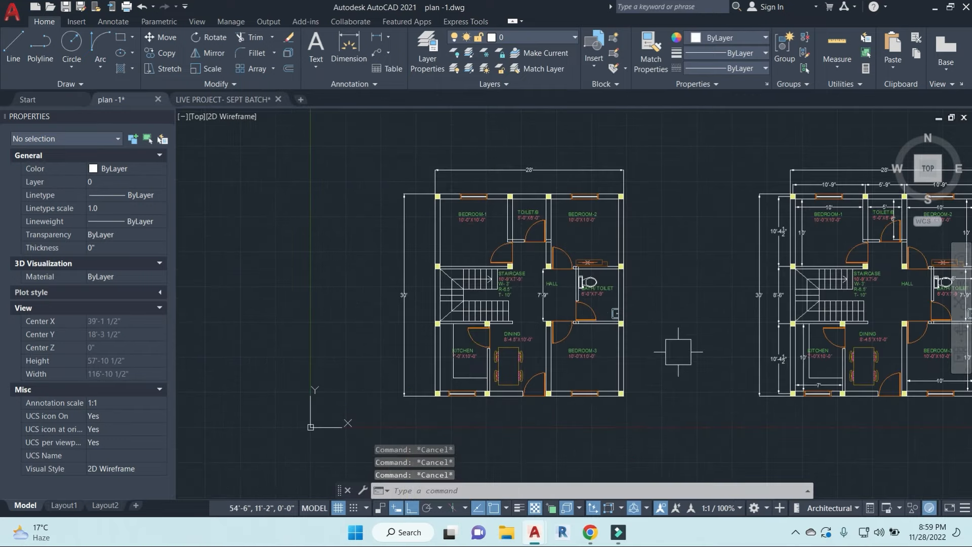
middle_drag(679, 352, 622, 340)
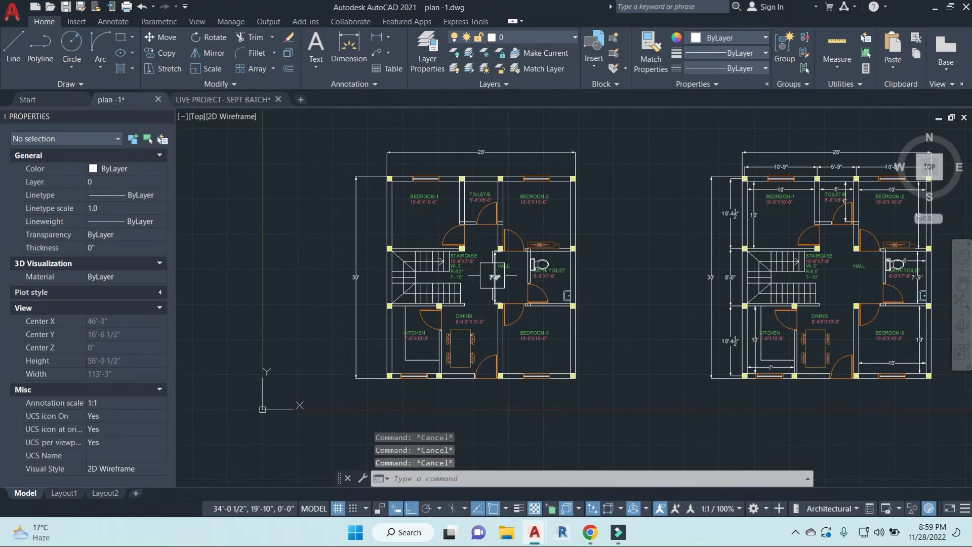
scroll(833, 294, up, 3)
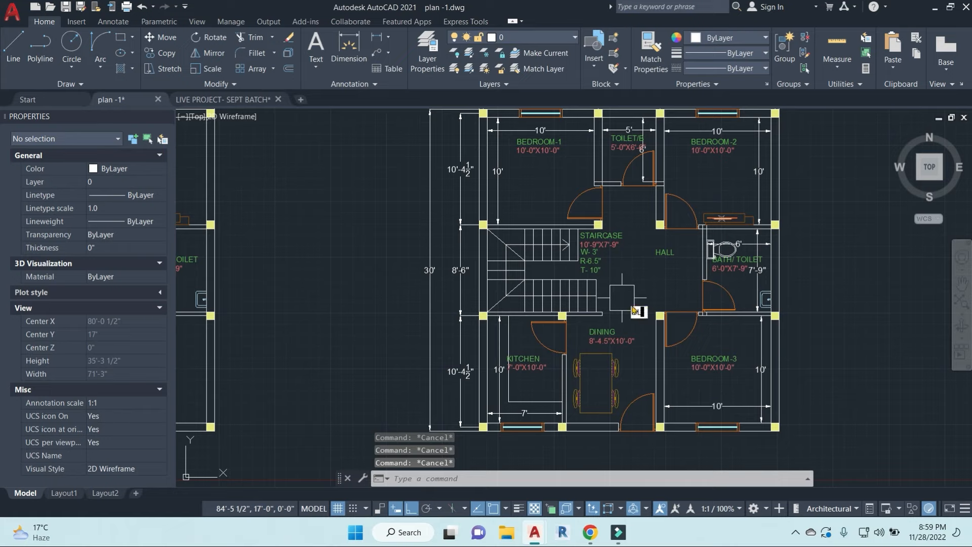
text(dli)
key(Return)
scroll(708, 374, up, 5)
key(Return)
click(681, 310)
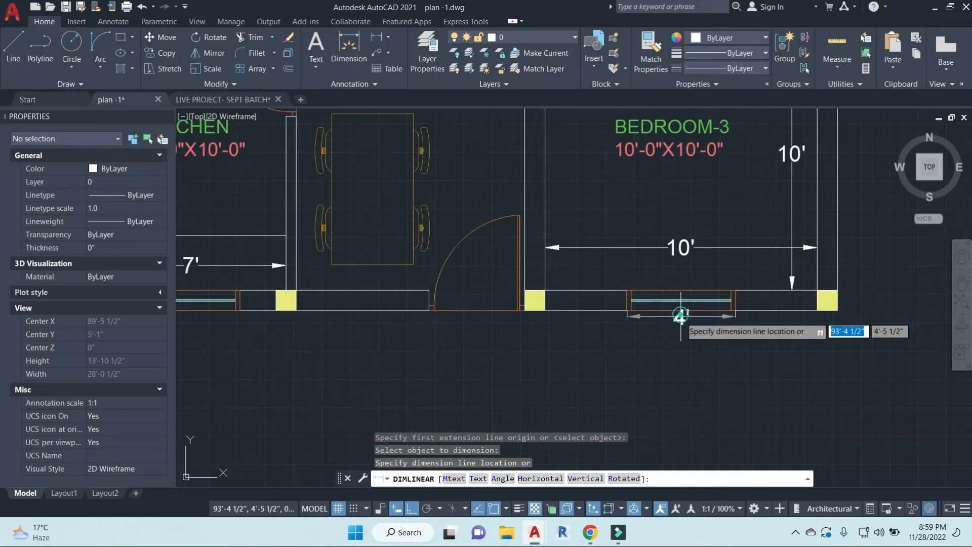
click(681, 337)
Step: Dimension the width of the KITCHEN window in the copied plan, just outside the lower wall
middle_drag(592, 379, 809, 350)
key(Return)
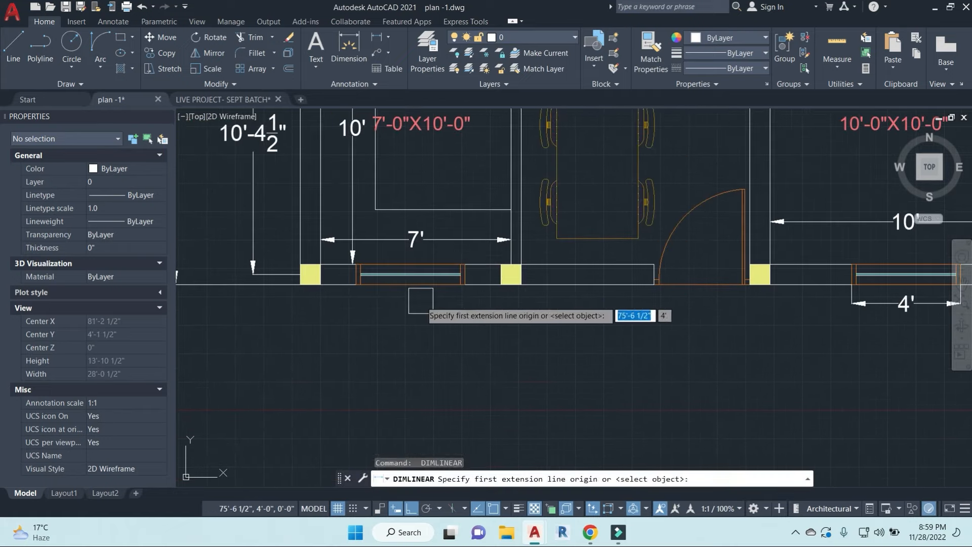
key(Return)
click(421, 285)
click(420, 309)
key(Escape)
key(Escape)
Step: Dimension from the column centre between KITCHEN and DINING to the nearer KITCHEN window edge, in line with the window's width dimension
text(dli)
key(Return)
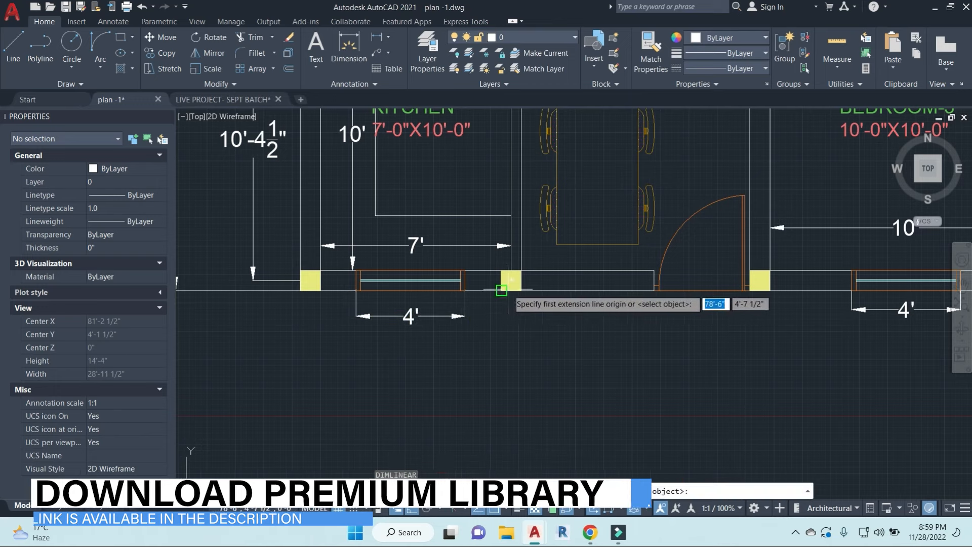
click(510, 290)
click(465, 290)
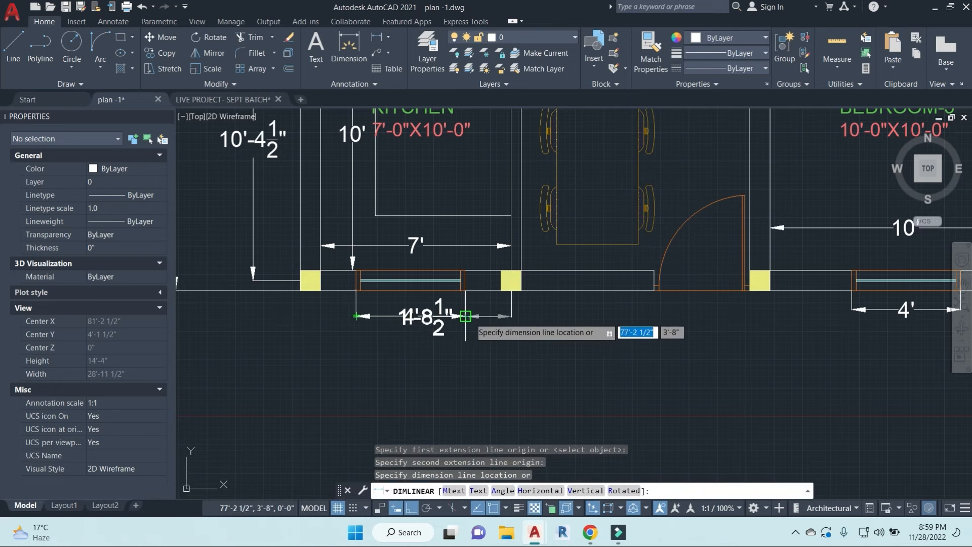
click(466, 315)
Step: Move the text of the column-to-window dimension clear of the window's 4' text, placing it beyond the column beneath DINING
click(443, 333)
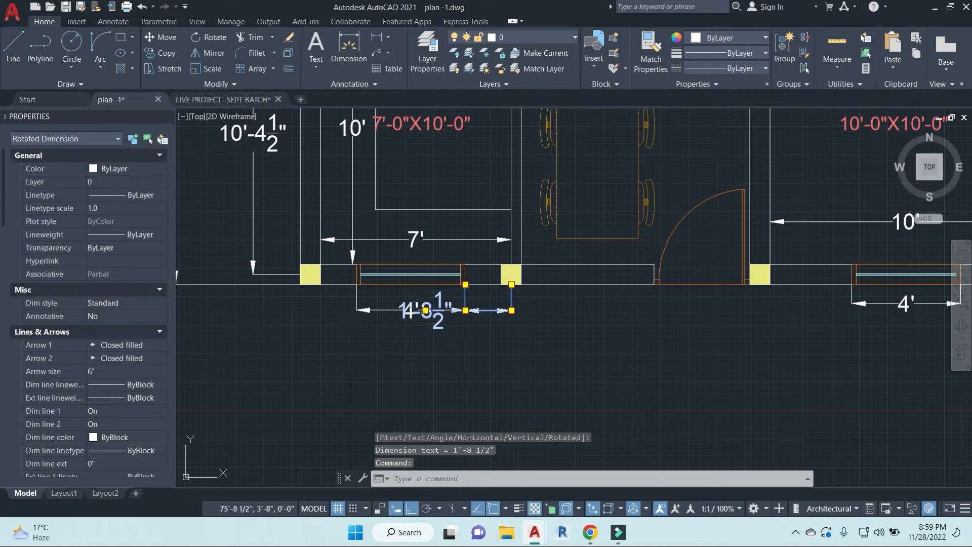
click(426, 309)
click(589, 350)
key(Escape)
key(Escape)
key(Escape)
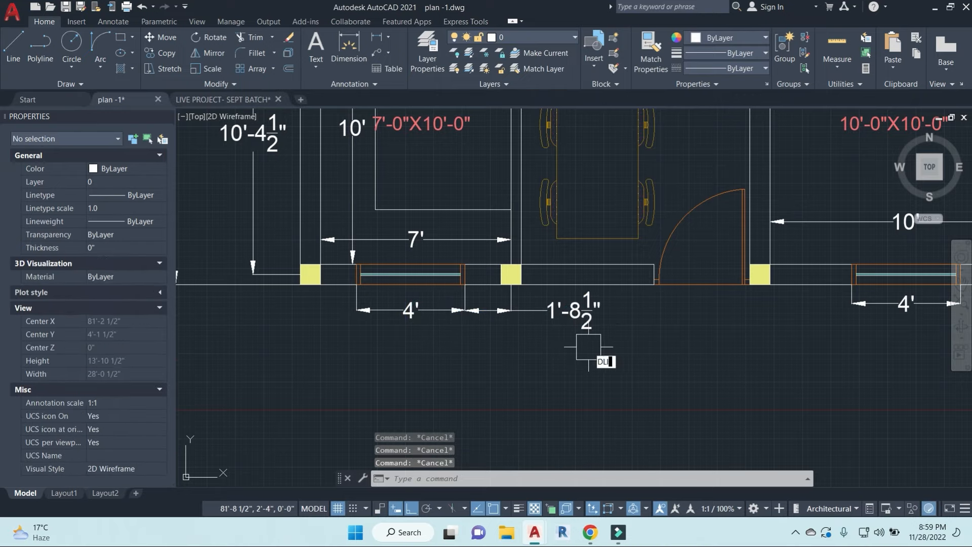
Step: Dimension the width of the DINING entrance door outside the lower wall, in line with the neighbouring window dimensions
key(Return)
key(Return)
scroll(738, 290, up, 4)
click(728, 283)
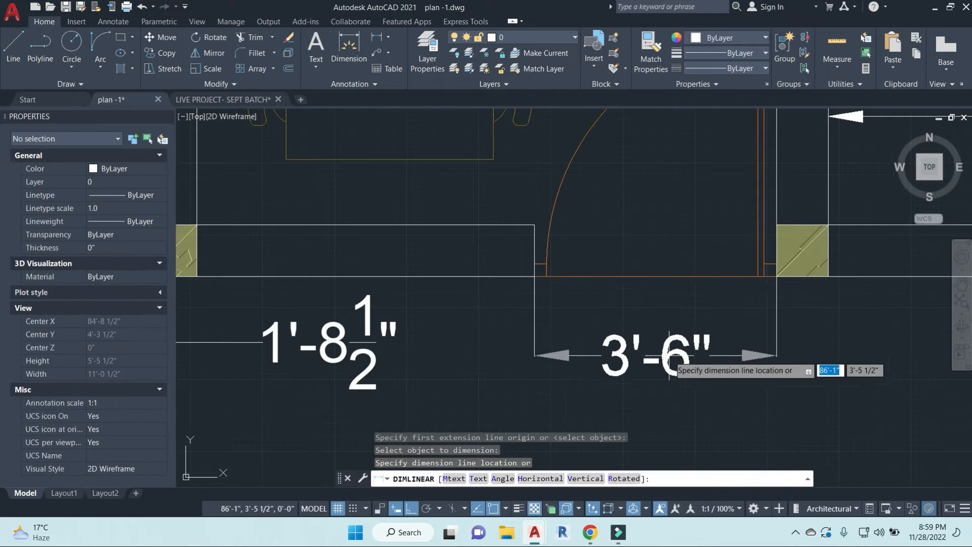
click(216, 343)
scroll(635, 350, down, 3)
Step: Dimension the width of BEDROOM-2's window in the copied plan, placing the dimension just outside the upper wall
middle_drag(785, 359, 544, 463)
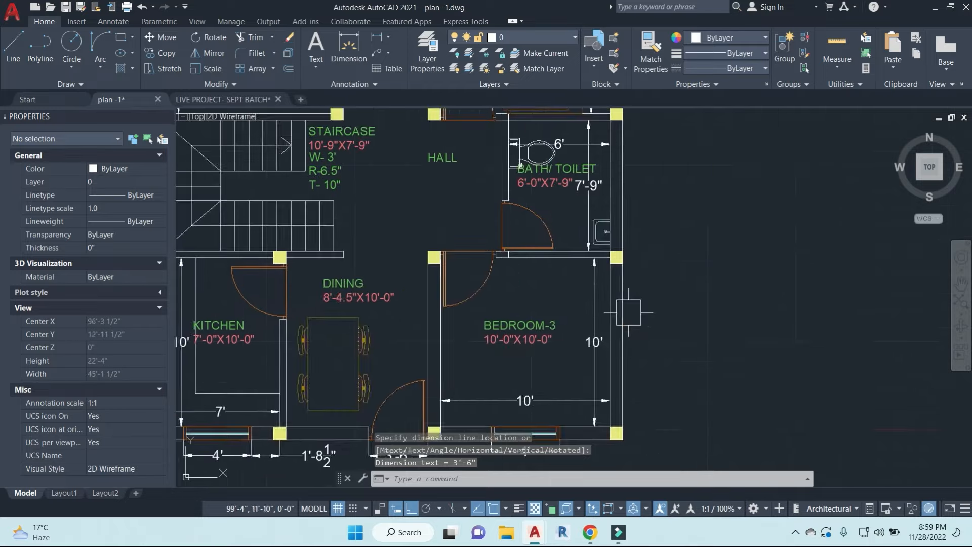
middle_drag(628, 312, 676, 440)
scroll(694, 332, down, 4)
middle_drag(713, 315, 725, 368)
scroll(644, 272, up, 6)
key(Return)
key(Return)
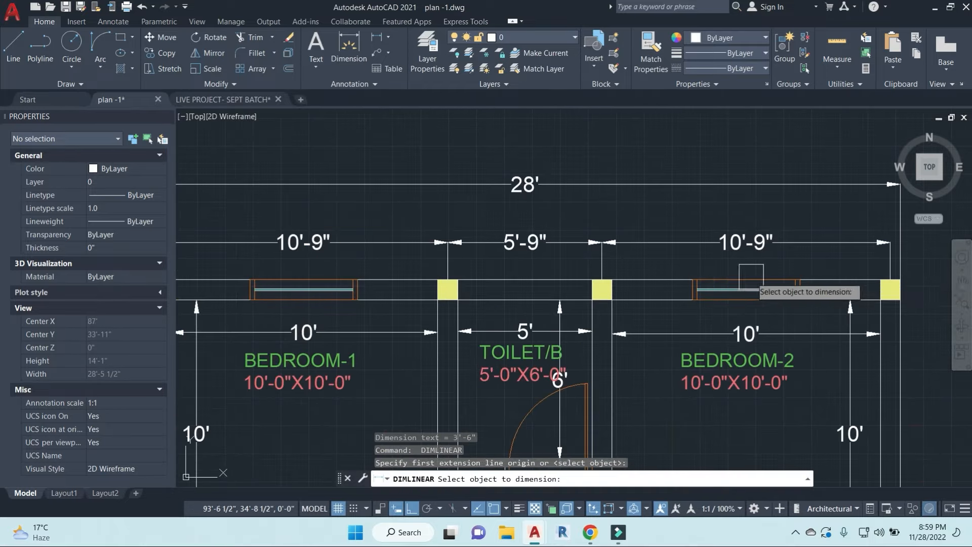
click(752, 283)
click(744, 265)
Step: Dimension the width of BEDROOM-1's window in the copied plan, just outside the upper wall
key(Return)
scroll(512, 308, up, 2)
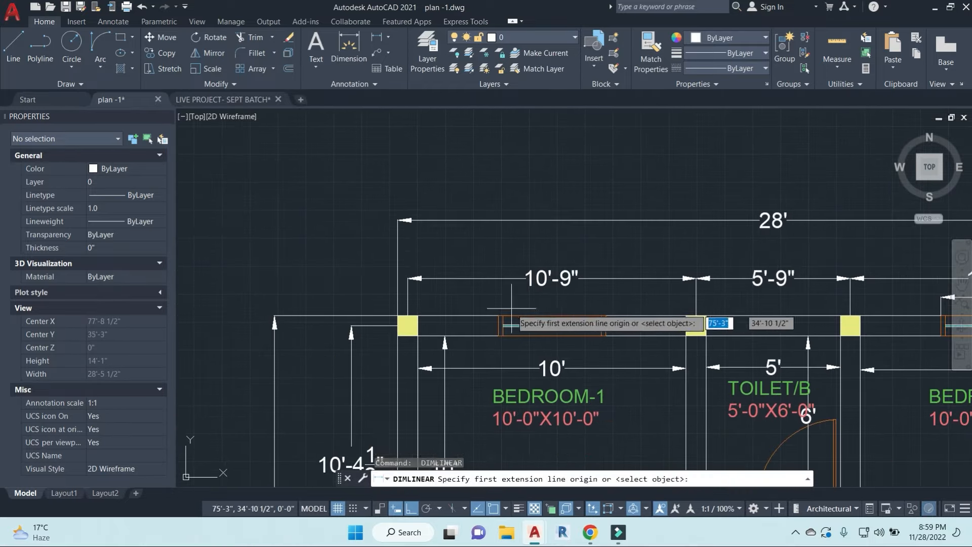
key(Return)
click(543, 316)
click(549, 298)
scroll(666, 304, down, 2)
middle_drag(733, 303, 588, 274)
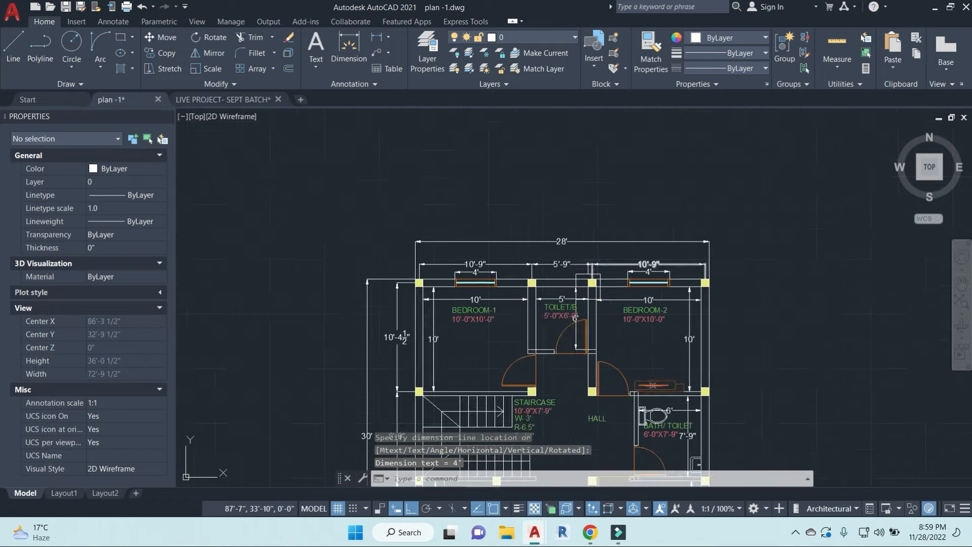
Step: Copy BEDROOM-2's window block along the upper wall into the stretch between TOILET/B's two columns
scroll(586, 286, up, 6)
key(Escape)
key(Escape)
click(642, 283)
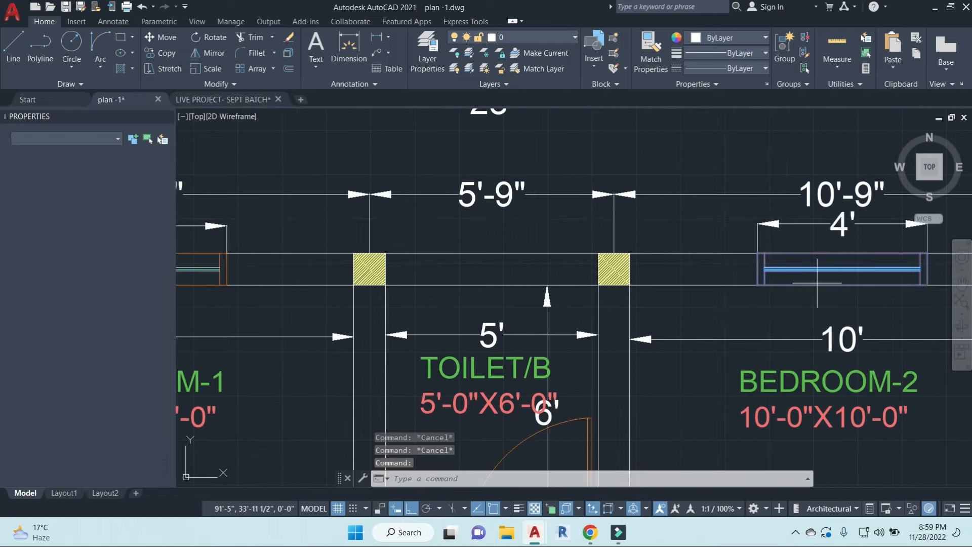
key(Escape)
key(Escape)
key(Escape)
click(771, 274)
key(Return)
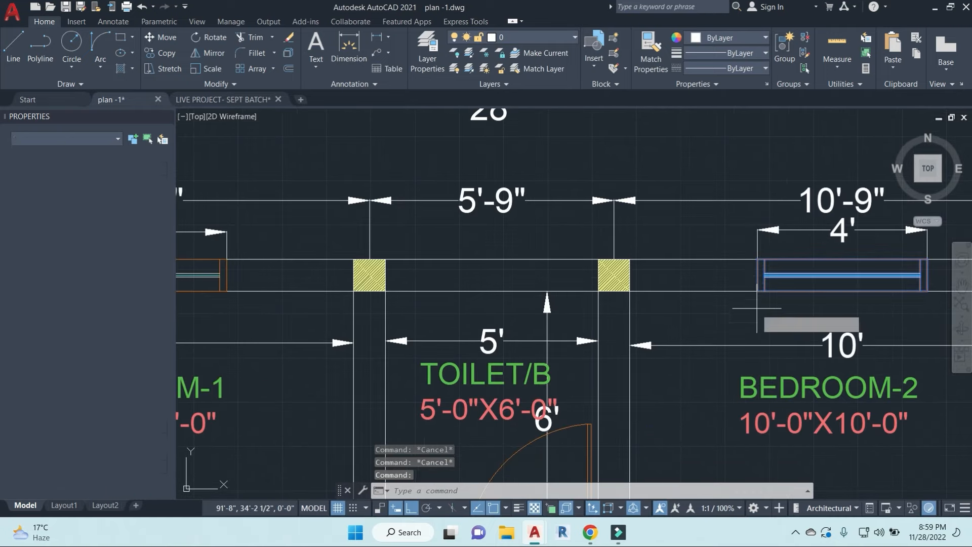
click(758, 290)
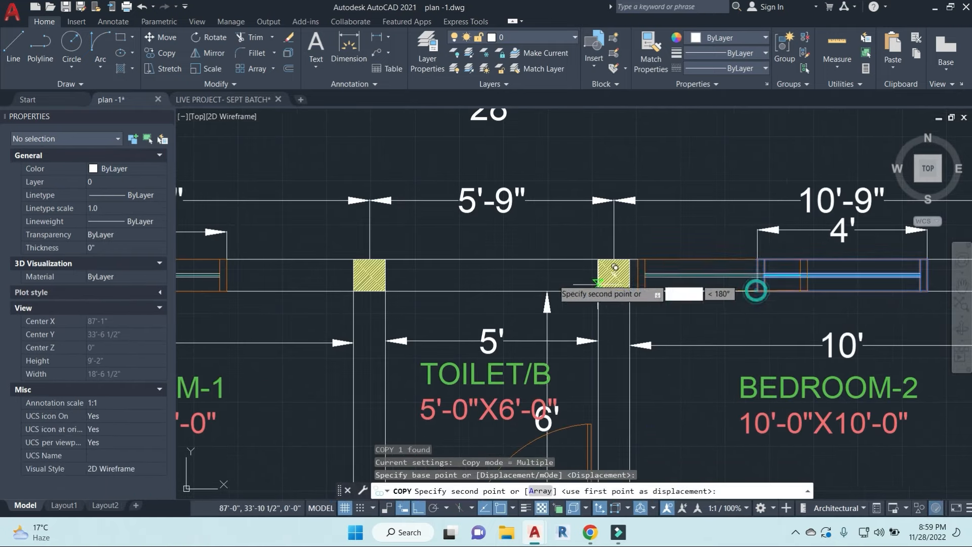
click(412, 290)
key(Escape)
key(Escape)
Step: Explode the copied window block in TOILET/B's upper wall into separate lines
scroll(502, 272, up, 2)
click(512, 270)
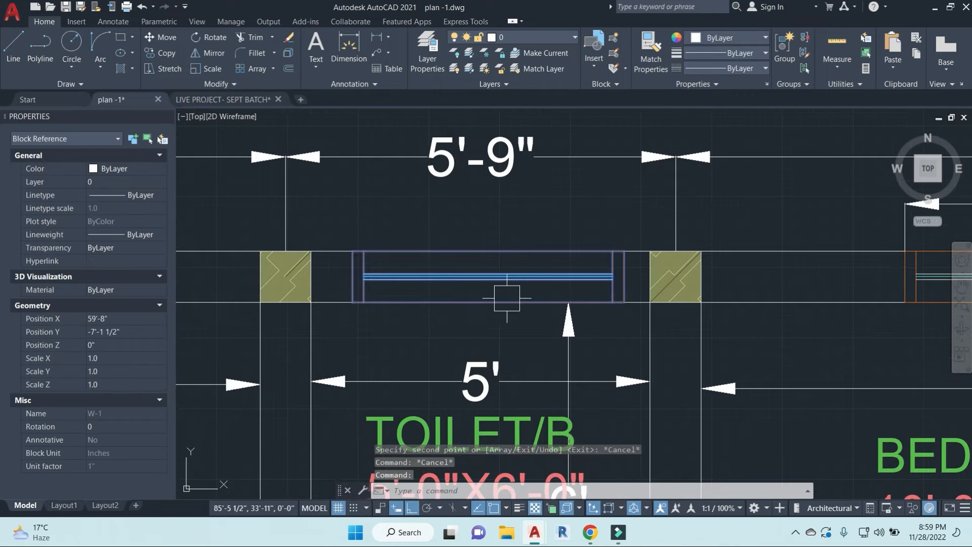
text(x)
key(Return)
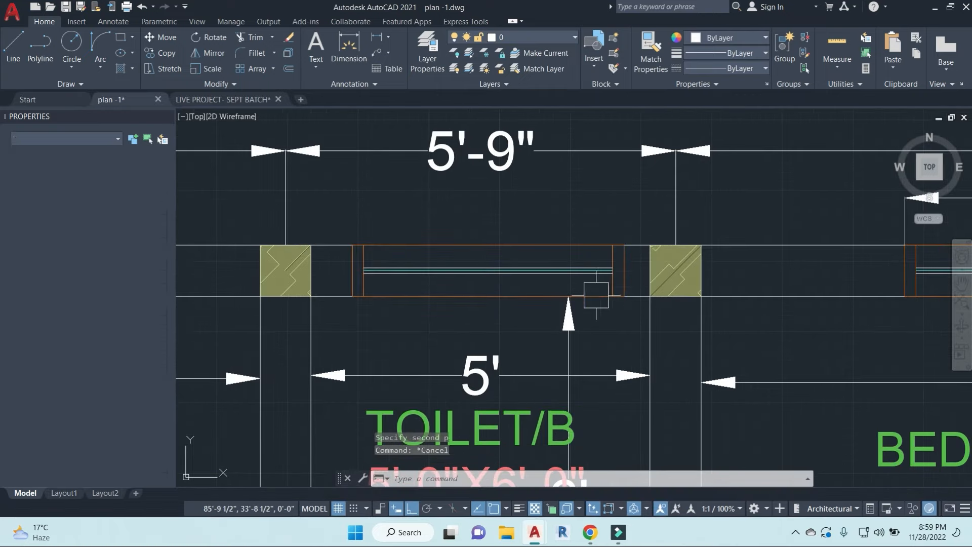
key(Escape)
key(Escape)
click(334, 213)
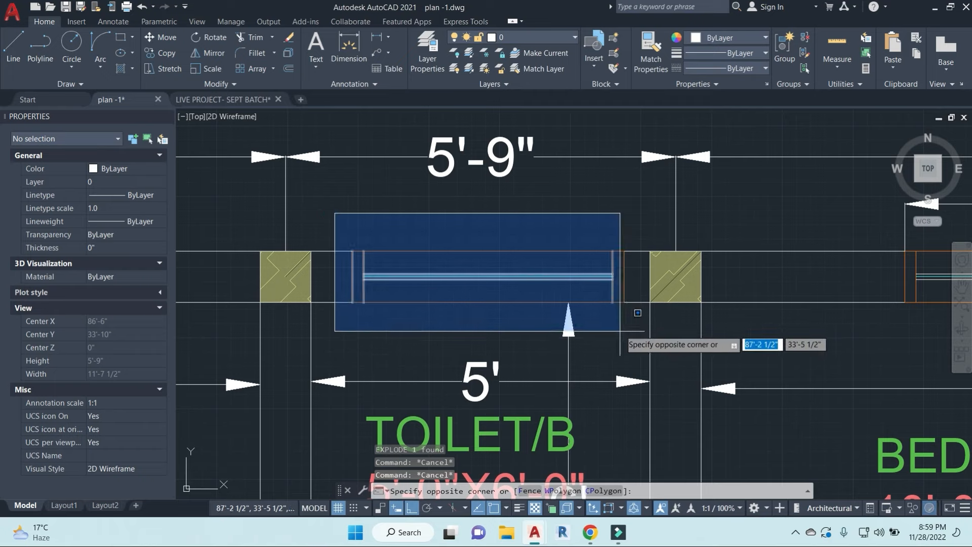
key(Escape)
text(s)
key(Return)
click(392, 343)
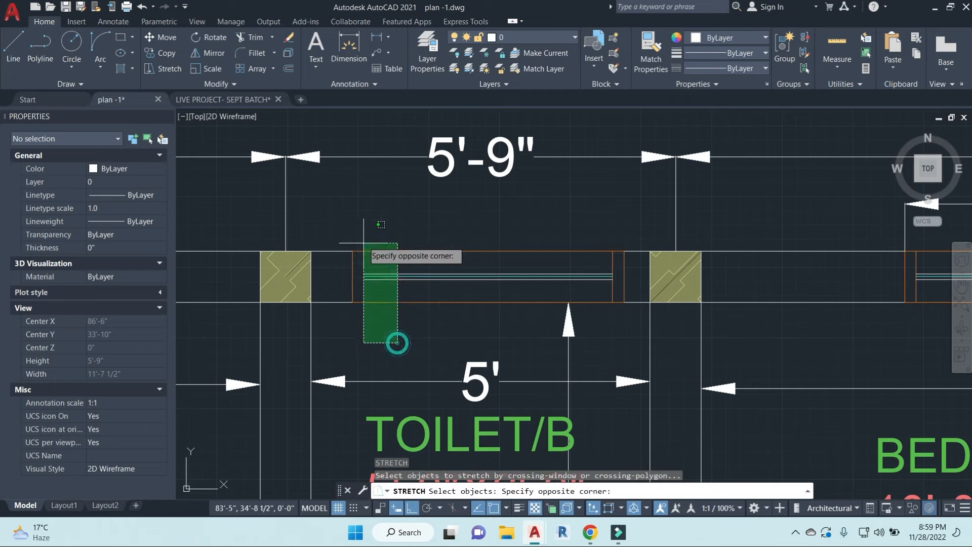
click(338, 217)
key(Escape)
key(Escape)
Step: Shorten the TOILET/B window by stretching its BEDROOM-1 end 2' inward along the wall
text(s)
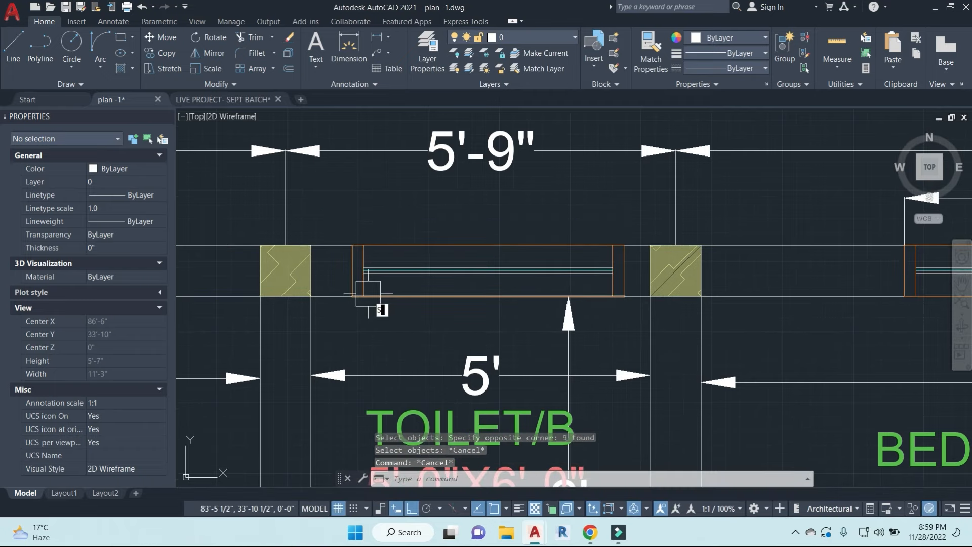
key(Return)
click(382, 323)
click(336, 213)
key(Return)
click(367, 203)
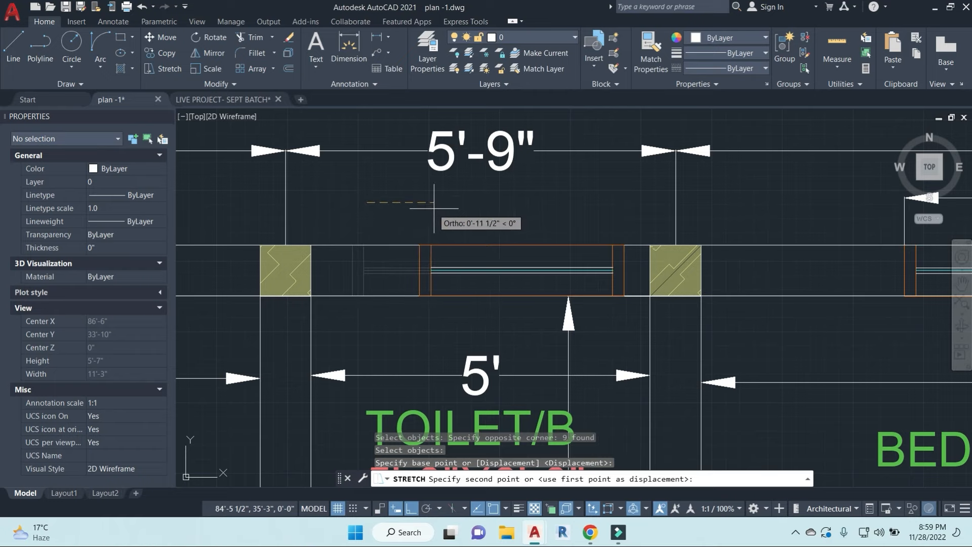
text(2)
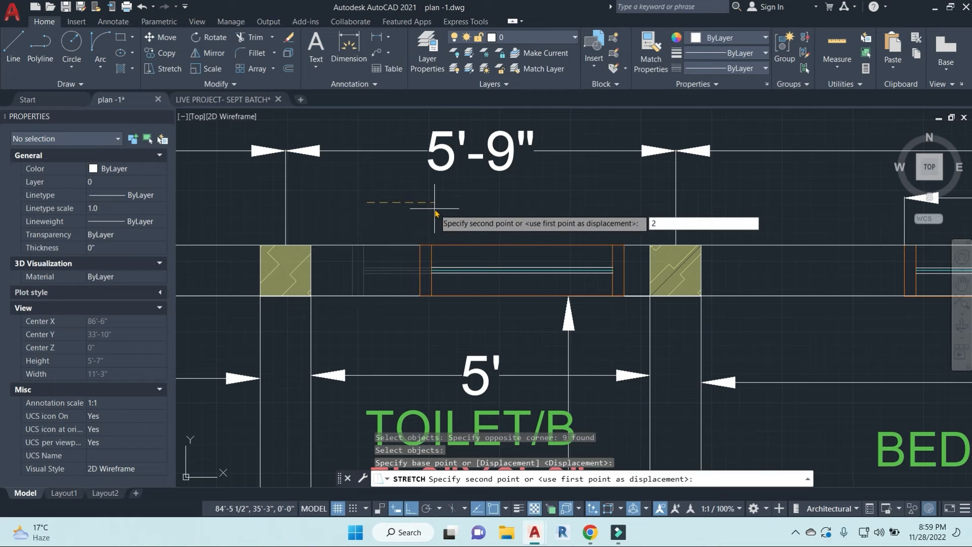
text(')
key(Return)
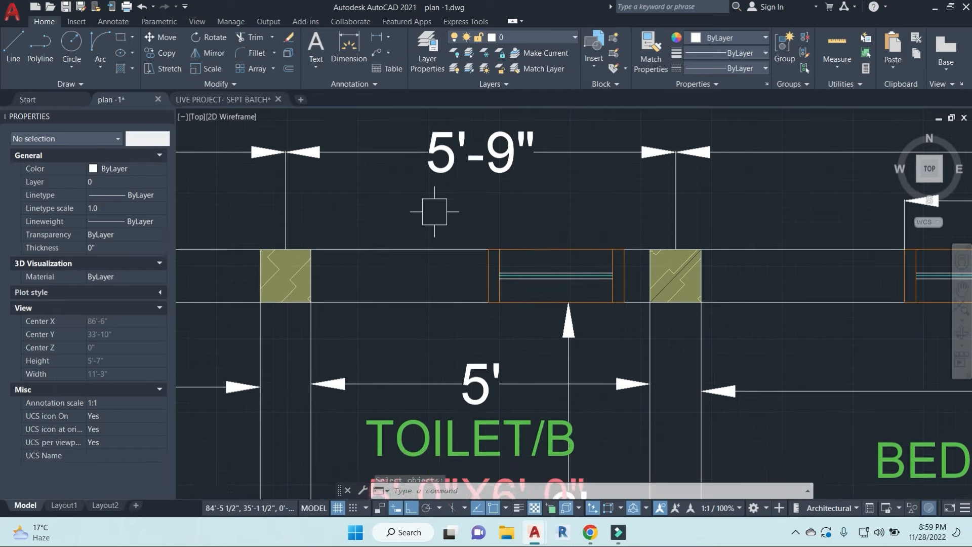
Step: Move the shortened window along the upper wall to the middle between TOILET/B's two columns
key(Escape)
key(Escape)
click(463, 225)
click(648, 296)
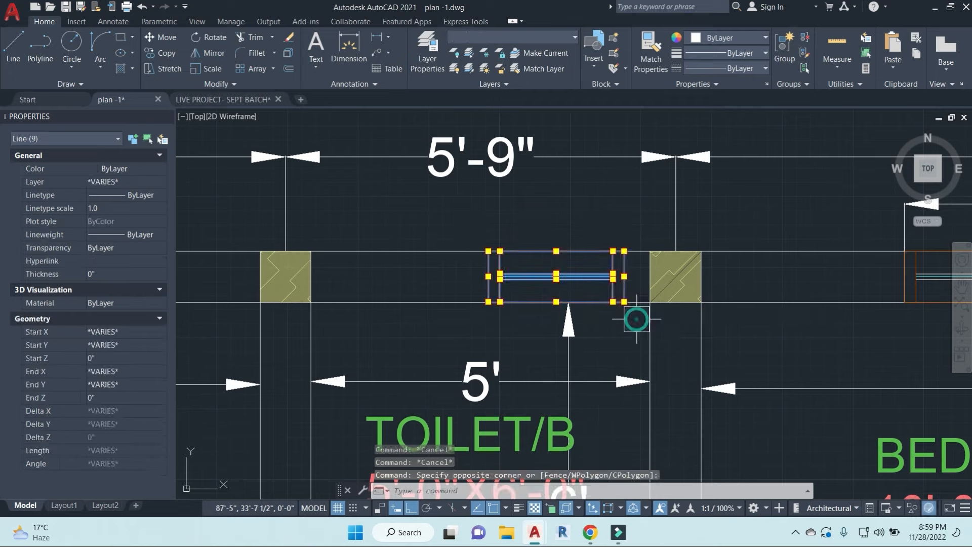
text(m)
key(Return)
click(619, 215)
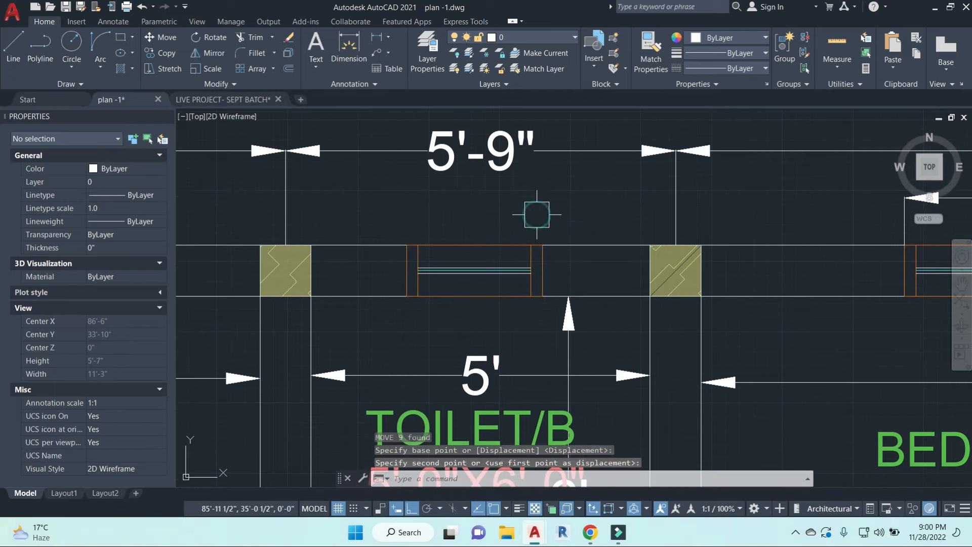
key(Escape)
key(Escape)
Step: Give the TOILET/B window lines the HIDDEN linetype with a linetype scale of 10 and save the drawing
click(390, 223)
click(567, 306)
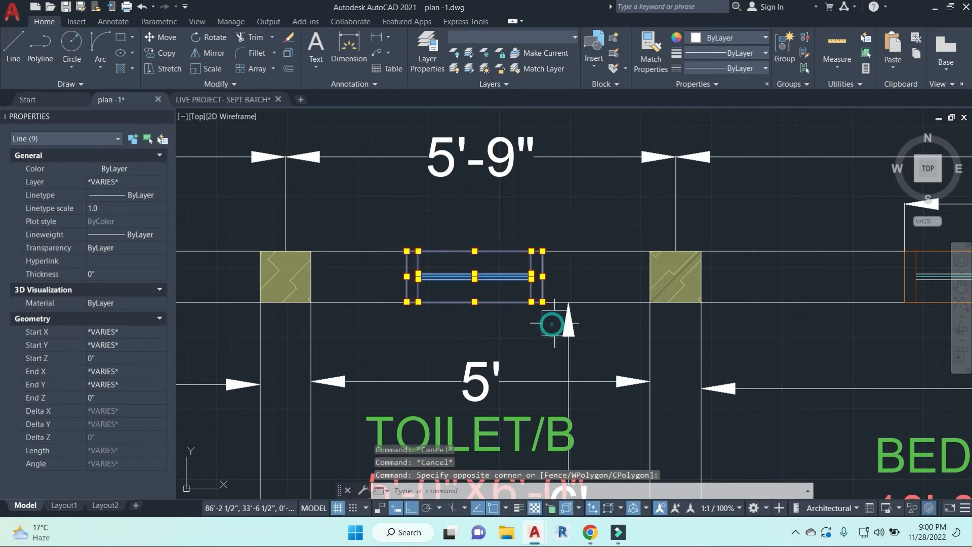
click(763, 71)
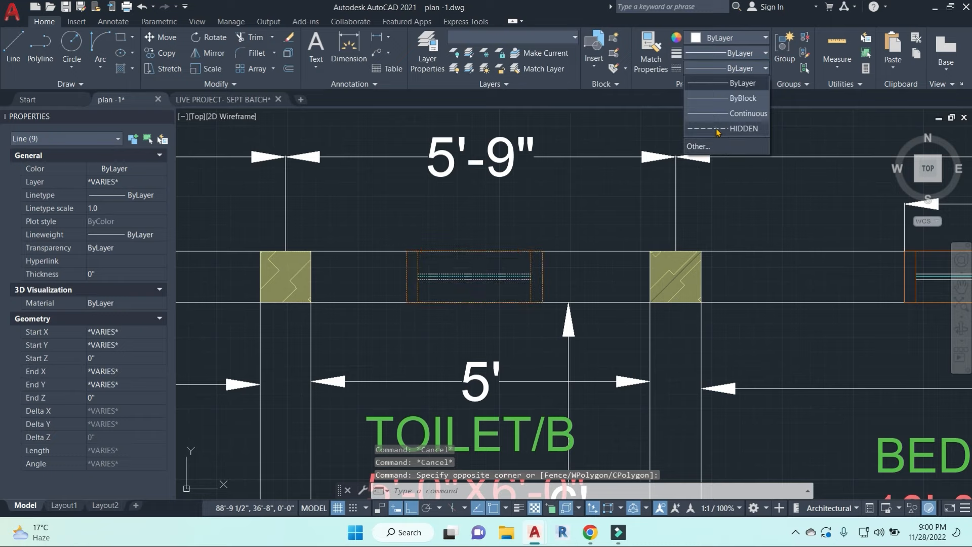
click(717, 129)
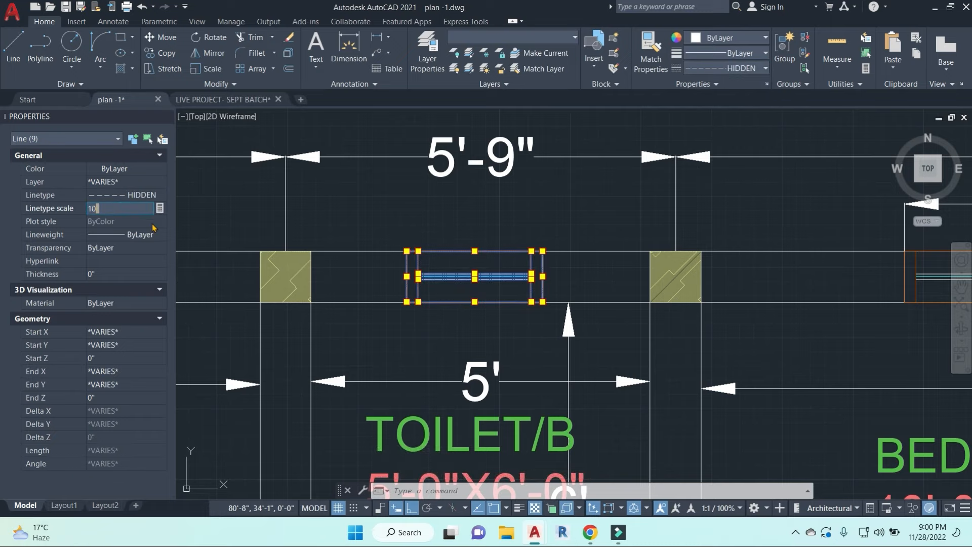
key(Escape)
scroll(566, 239, down, 6)
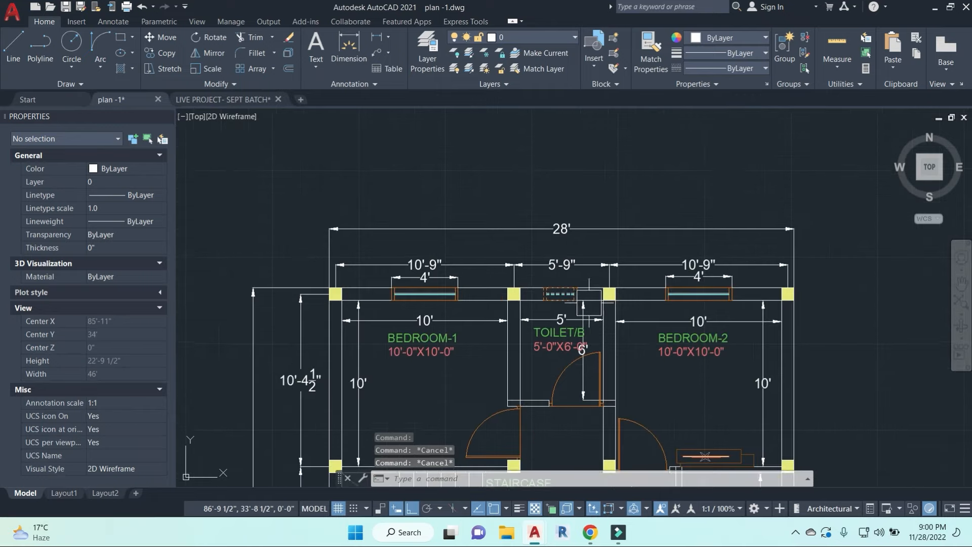
key(Escape)
scroll(566, 240, down, 4)
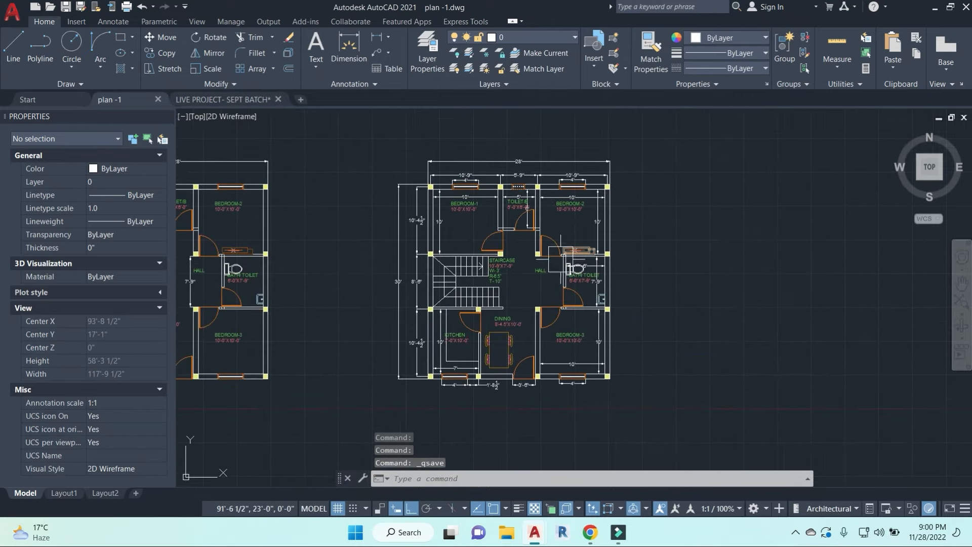
scroll(486, 332, up, 2)
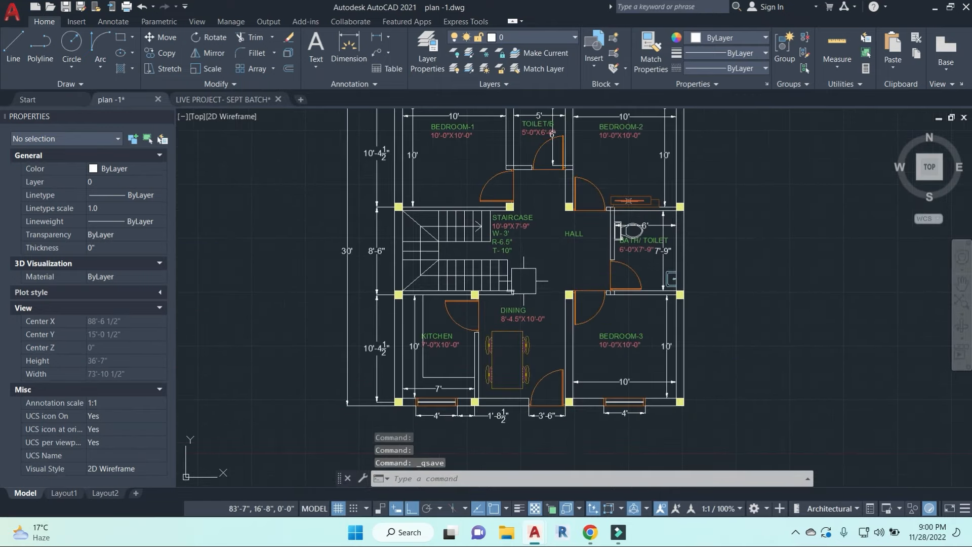
scroll(526, 281, down, 4)
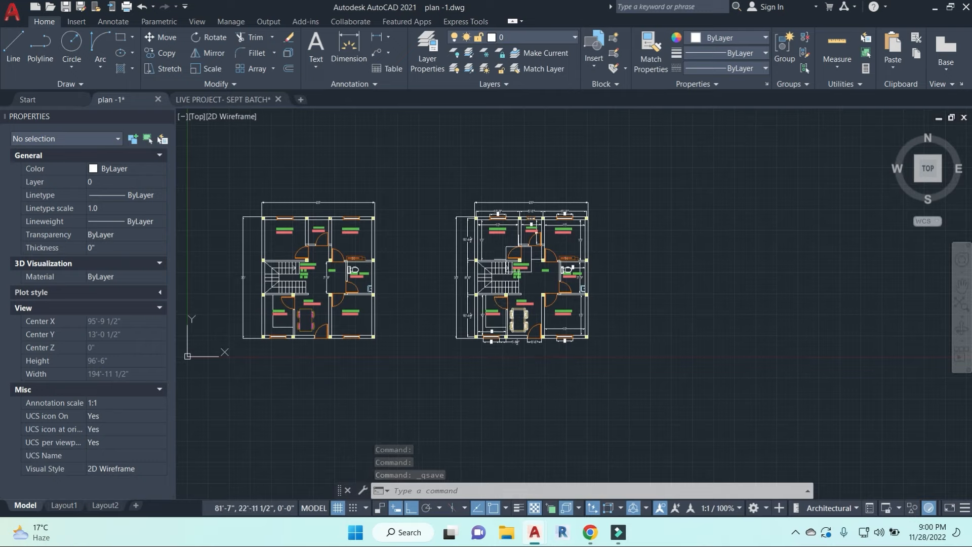
scroll(526, 263, up, 4)
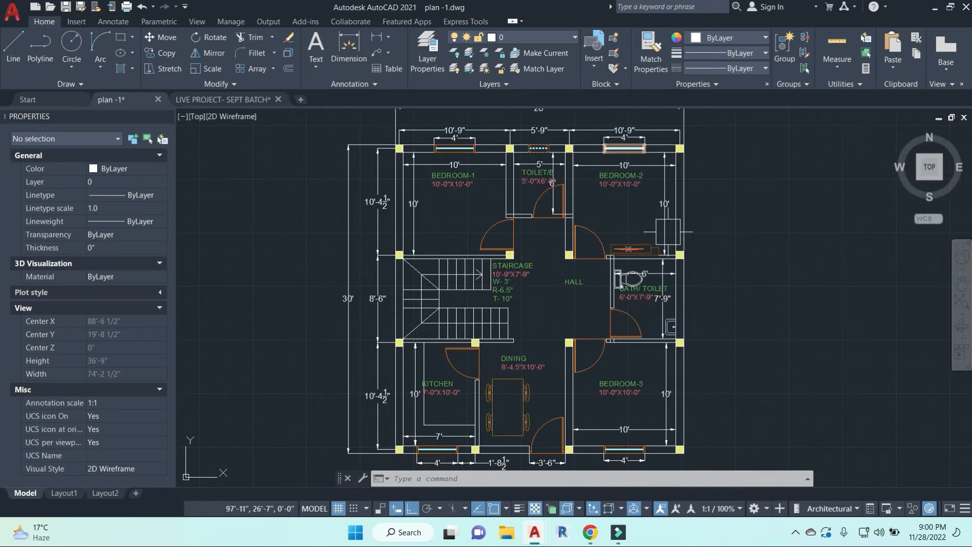
scroll(602, 327, down, 2)
Step: Add a vertical dimension of the outer column between BATH/ TOILET and BEDROOM-3, placed just outside the plan's side wall
scroll(552, 324, up, 2)
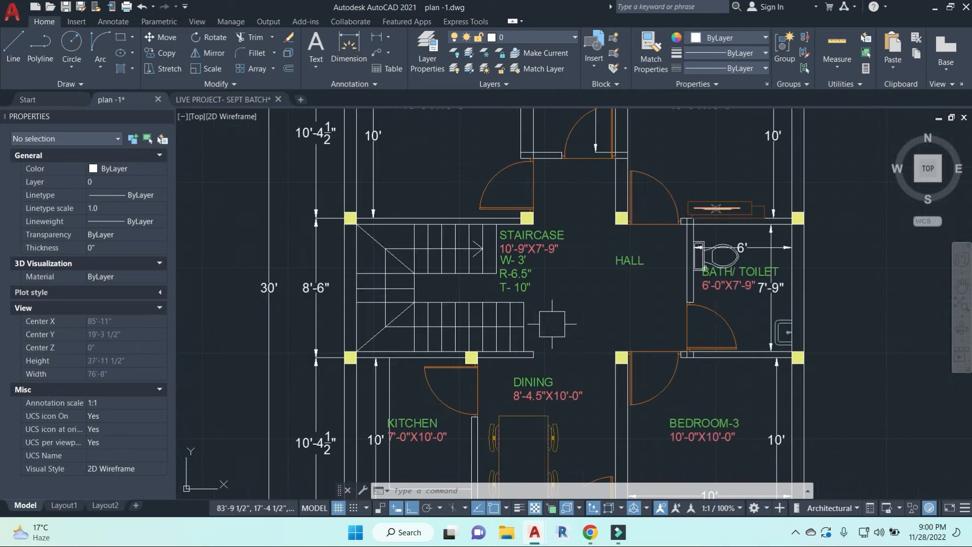
text(dli)
key(Return)
scroll(729, 383, up, 4)
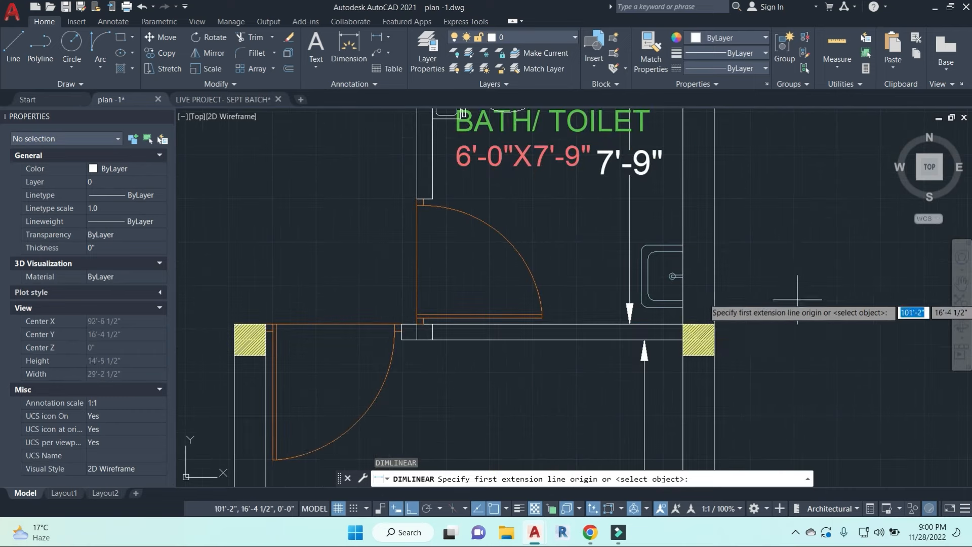
click(715, 324)
click(714, 356)
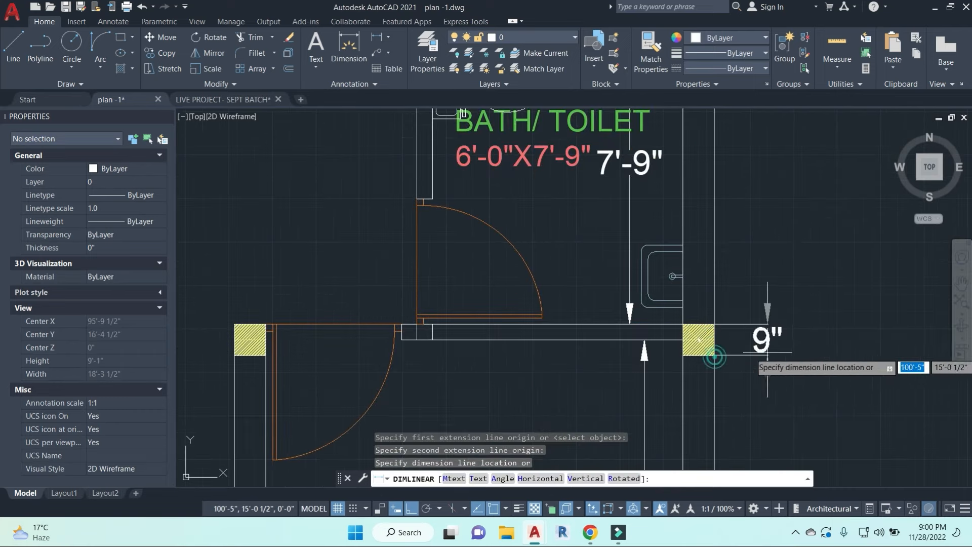
click(767, 353)
Step: Add a horizontal dimension of the outer column between BATH/ TOILET and BEDROOM-3, placed just below the column
key(Return)
click(716, 357)
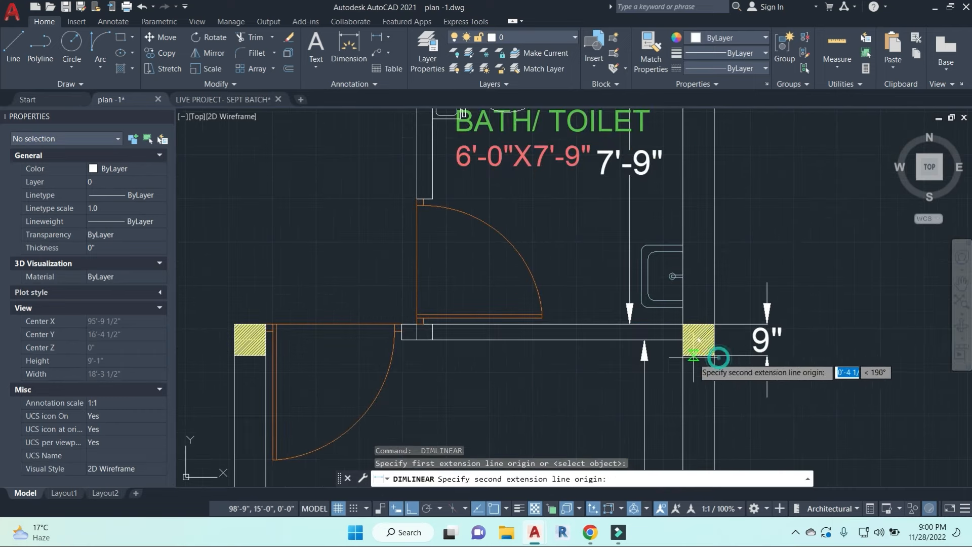
click(683, 355)
click(698, 402)
key(Escape)
Step: Move the text of the column's horizontal dimension outside the plan's side wall
click(699, 402)
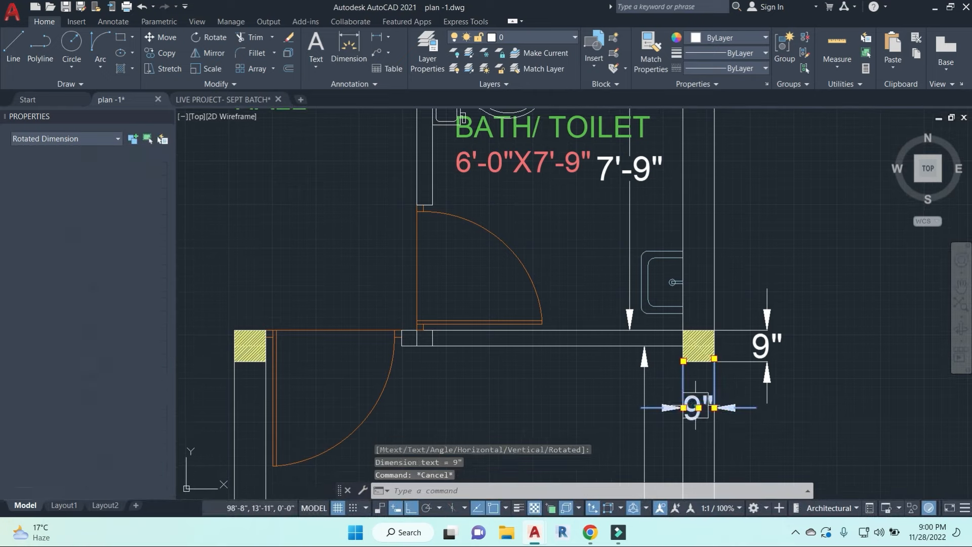
click(698, 407)
click(814, 405)
key(Escape)
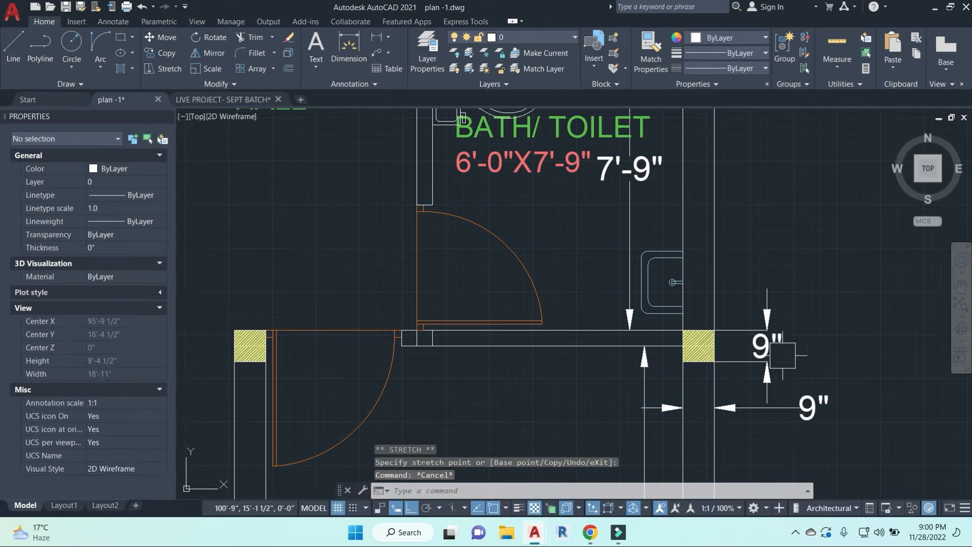
Step: Review the dimensions on the detailed plan, checking the KITCHEN and DINING wall, window and door dimensions up close
scroll(826, 334, down, 4)
scroll(826, 335, down, 3)
key(Escape)
key(Escape)
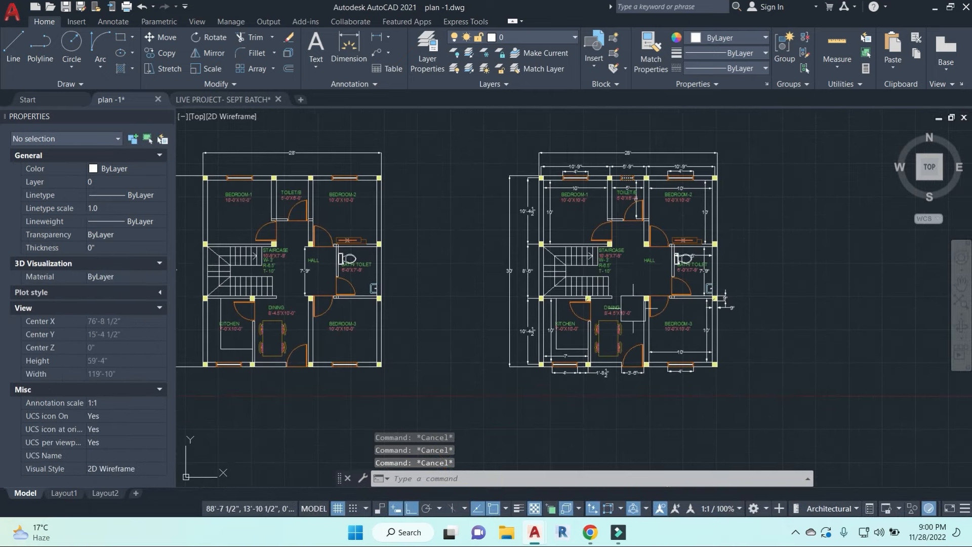
scroll(587, 313, up, 8)
scroll(587, 312, down, 5)
scroll(640, 324, up, 4)
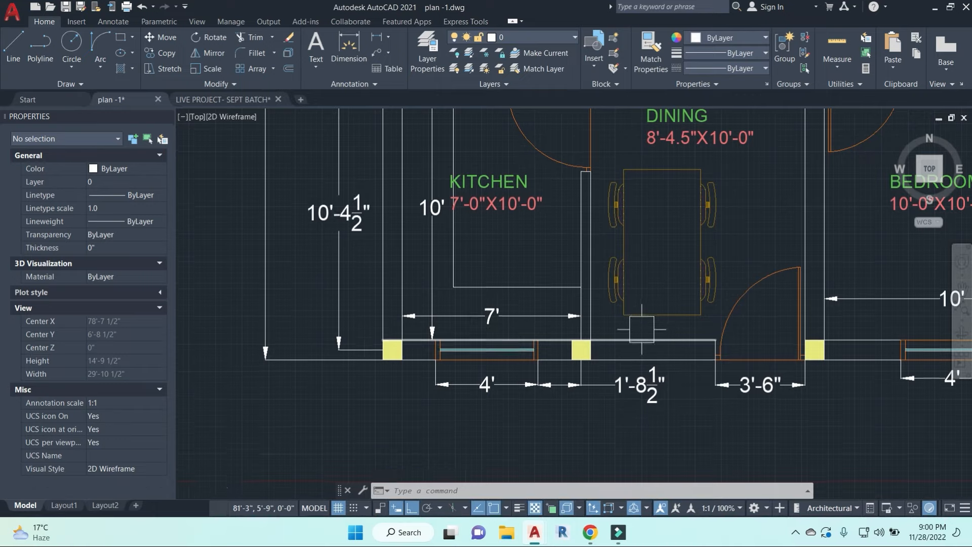
Step: Draw a rectangular border around the whole detailed-dimension plan, enclosing its outer dimensions
scroll(598, 310, down, 6)
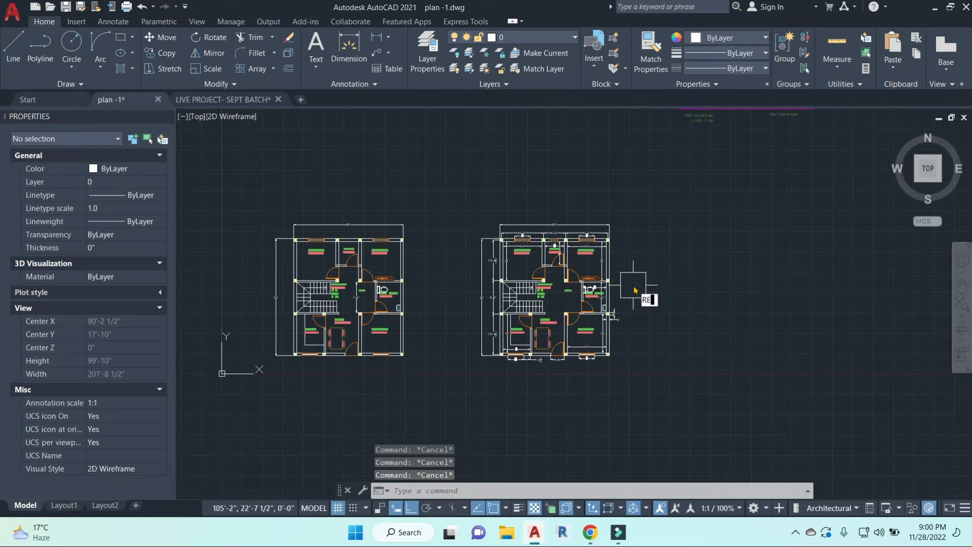
text(C)
key(Return)
scroll(467, 206, up, 3)
click(471, 206)
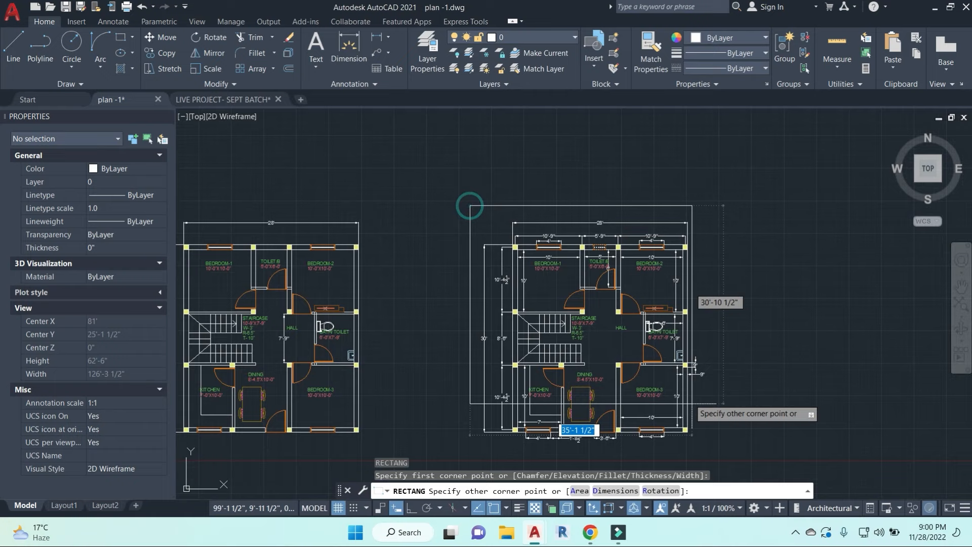
click(711, 453)
Step: Offset the rectangular border 1' outward to make a double frame around the plan
text(o)
key(Return)
text(1)
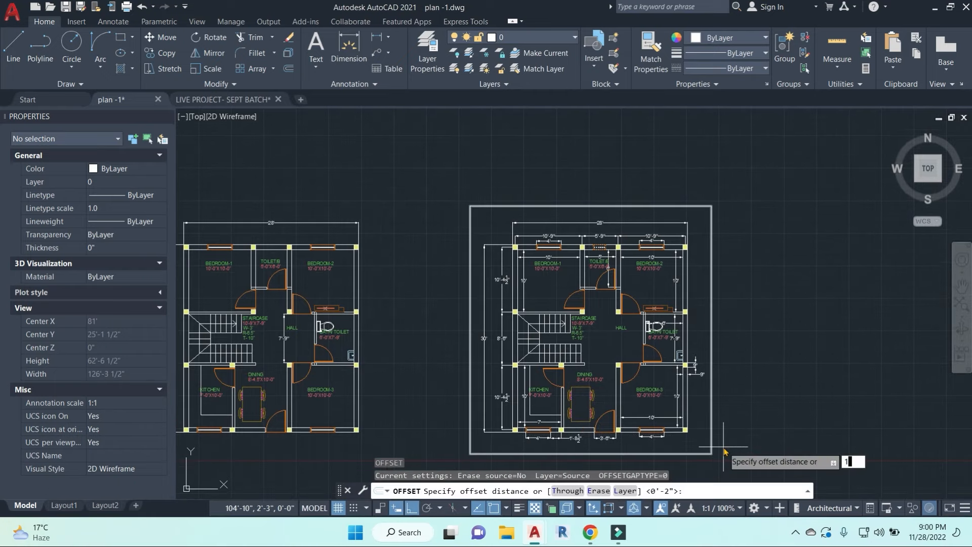
text(')
key(Return)
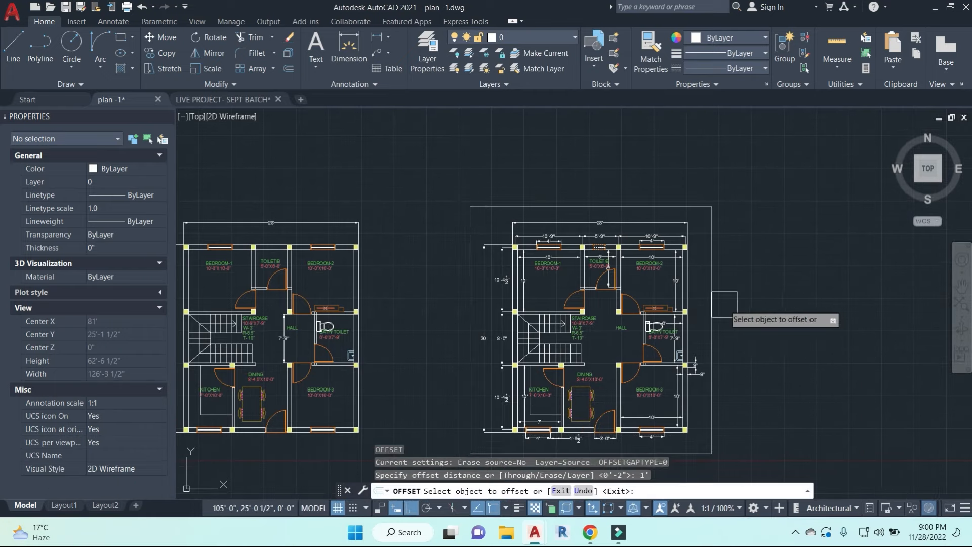
click(718, 305)
click(794, 303)
key(Escape)
key(Escape)
Step: Start a plot using the previous plot's page setup and the DWG To PDF.pc3 plotter
scroll(798, 312, down, 5)
middle_drag(799, 315, 718, 305)
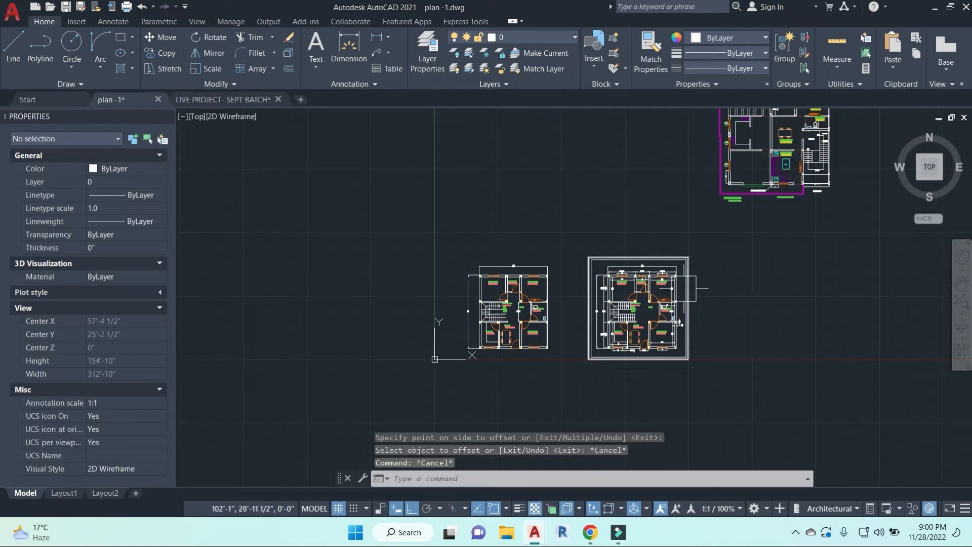
scroll(738, 288, up, 3)
key(ctrl+p)
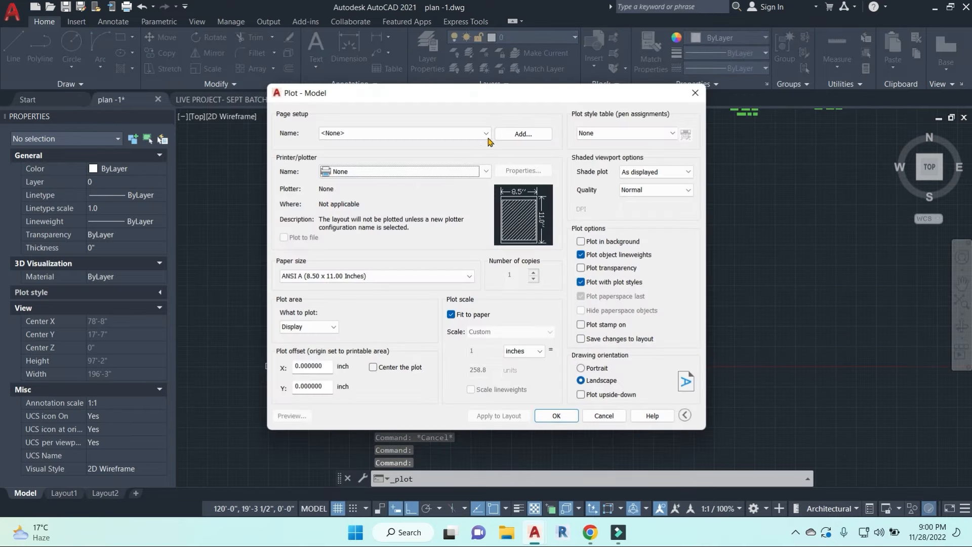
click(489, 136)
click(375, 151)
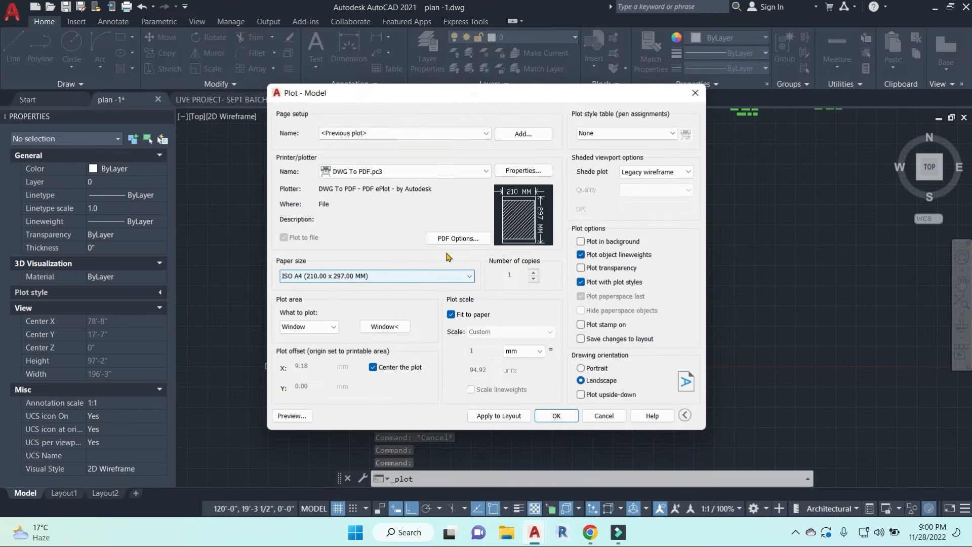
click(487, 172)
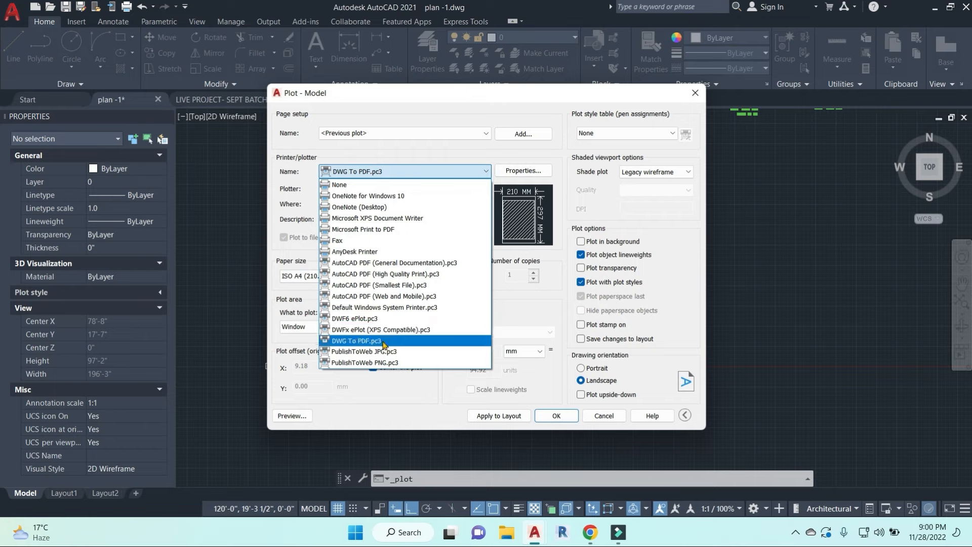
click(359, 341)
Step: Set the paper size to ISO A3 (420.00 x 297.00 MM) and the plot window to the outer frame's opposite corners
click(385, 276)
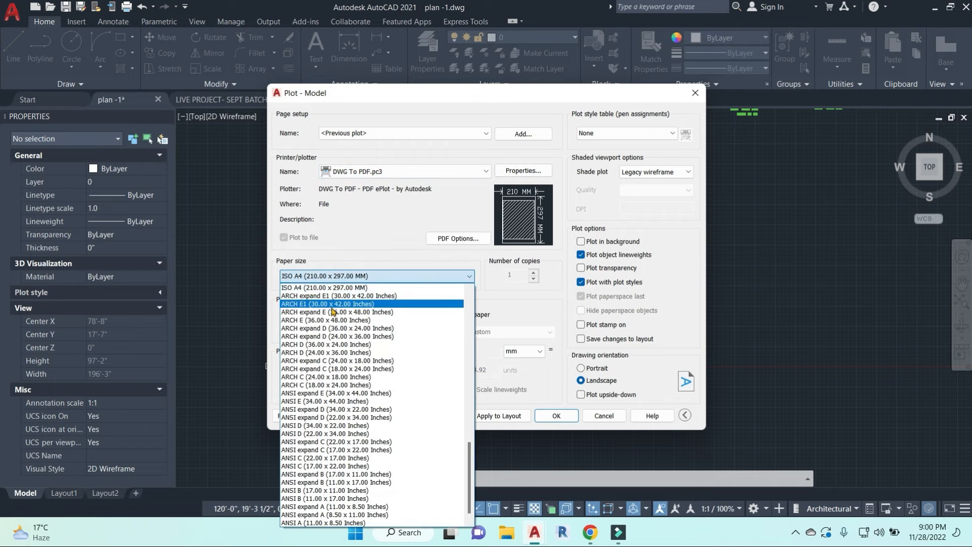
scroll(324, 334, up, 3)
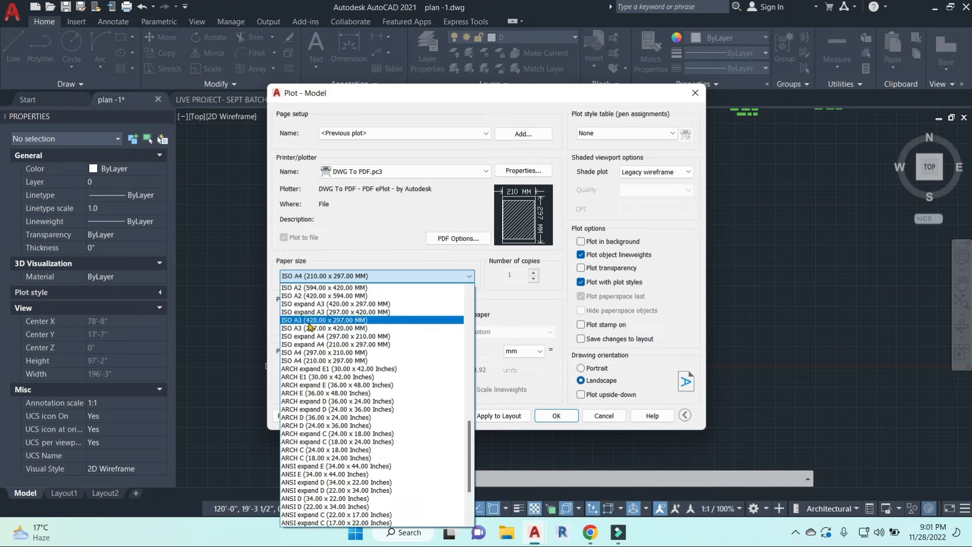
click(326, 314)
click(385, 327)
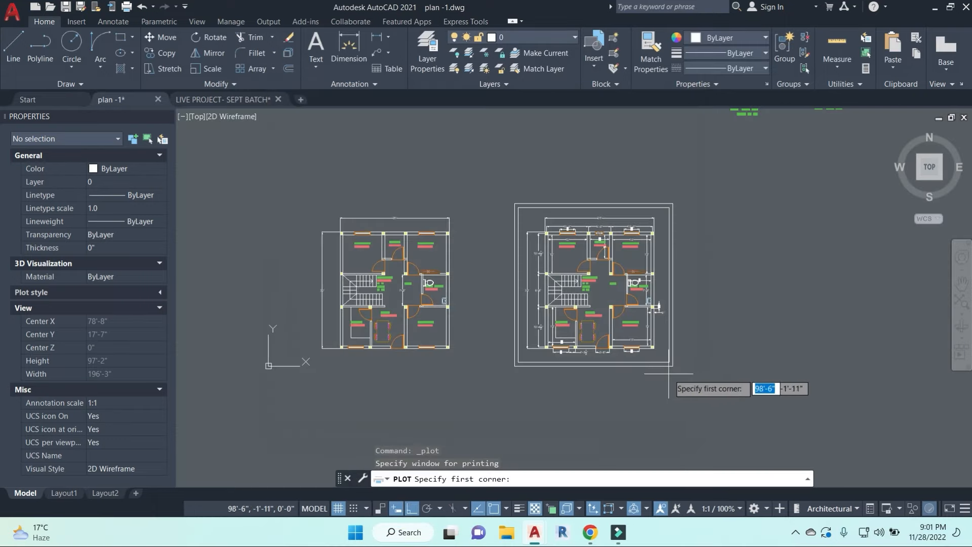
click(674, 366)
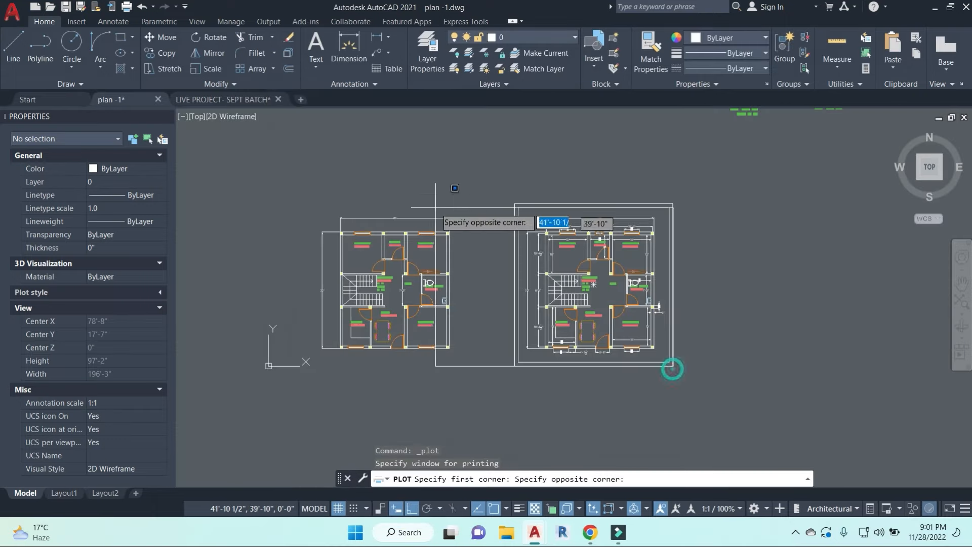
click(514, 202)
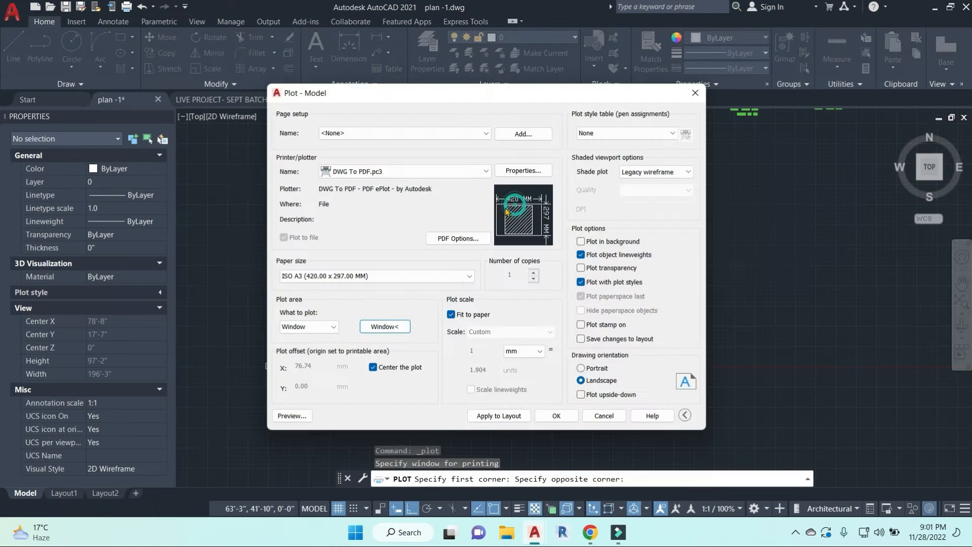
Step: Preview the plot and examine the framed plan's rooms and dimensions on the sheet
click(292, 416)
scroll(479, 319, up, 2)
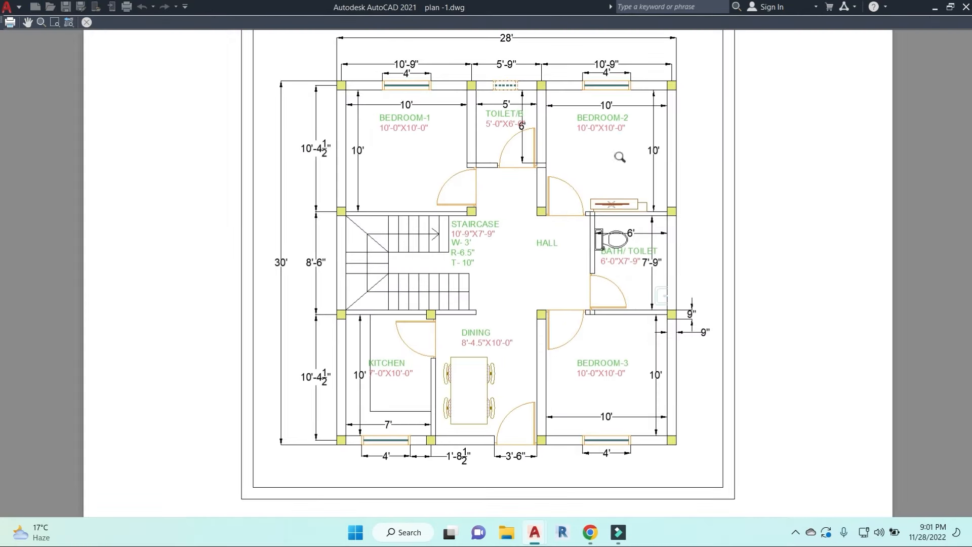
scroll(565, 191, down, 2)
scroll(520, 194, up, 2)
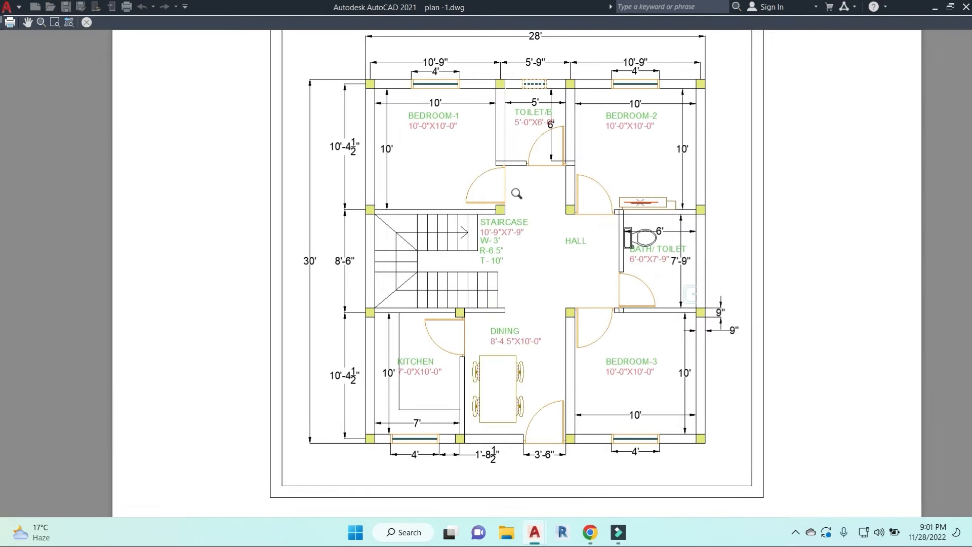
scroll(517, 193, down, 2)
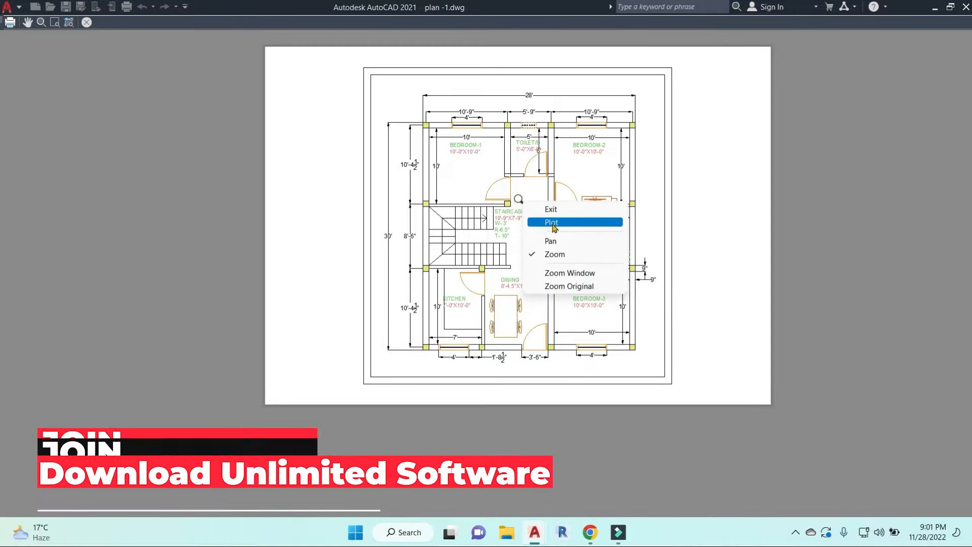
Step: Plot the sheet from the preview and save it to the Desktop as G.FLOOR -1.pdf
click(551, 222)
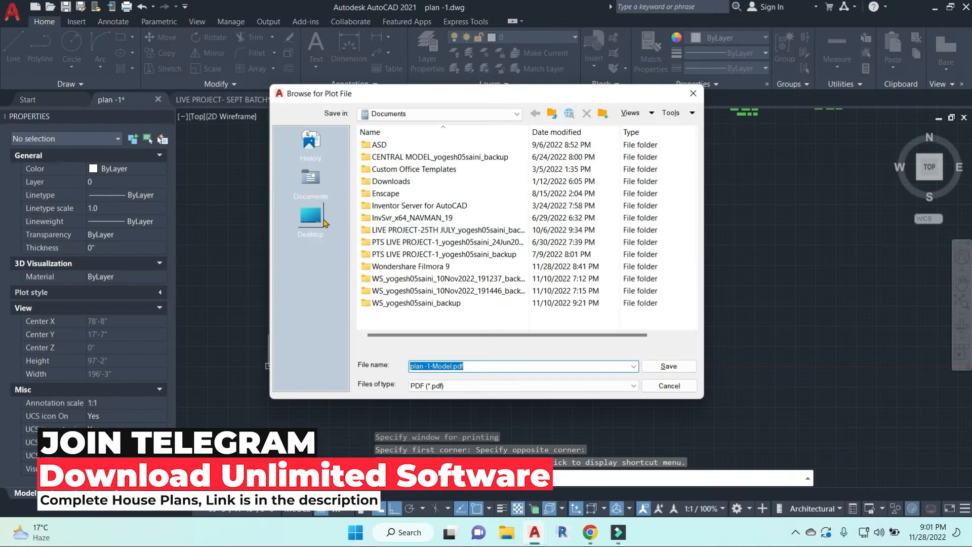
click(313, 218)
click(473, 366)
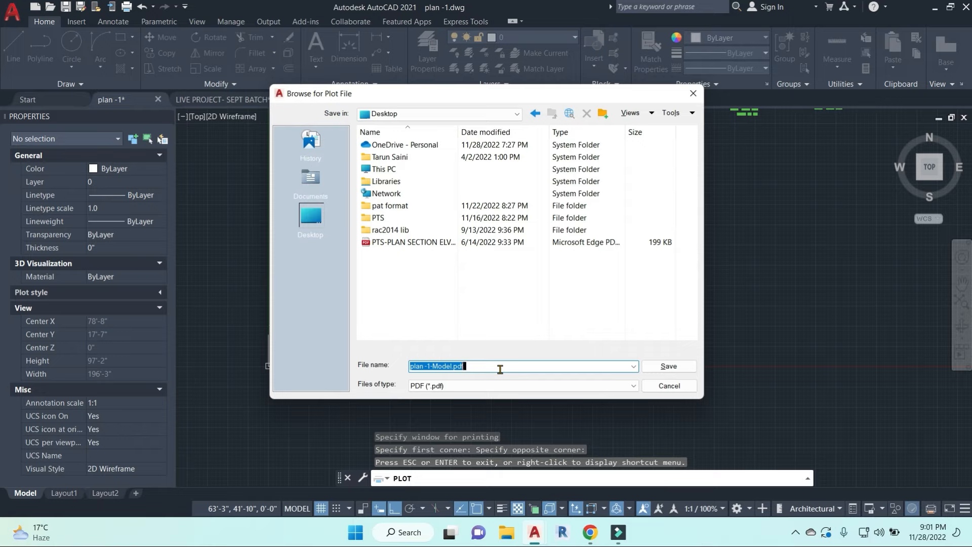
click(677, 371)
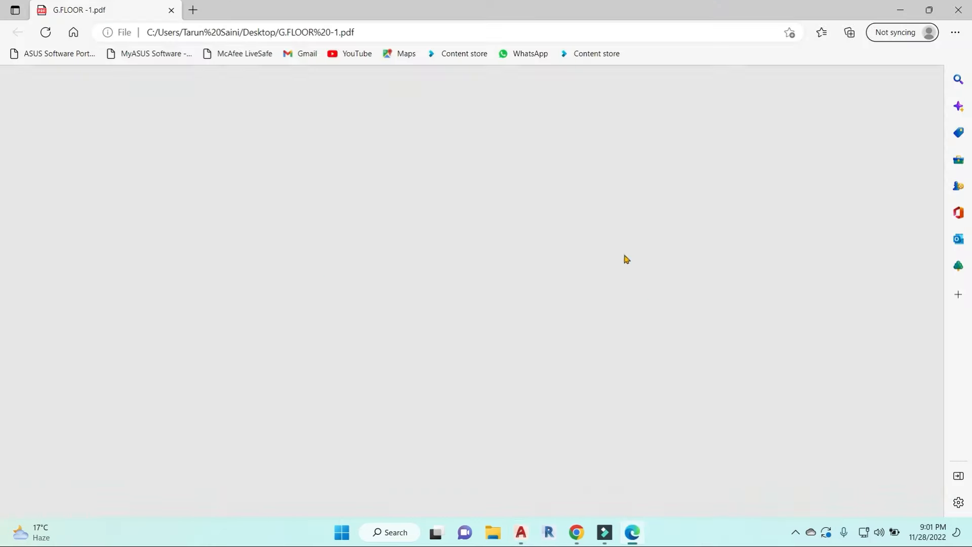
Step: Check the whole plan in the opened G.FLOOR -1.pdf and switch back to AutoCAD
ctrl+scroll(599, 294, down, 2)
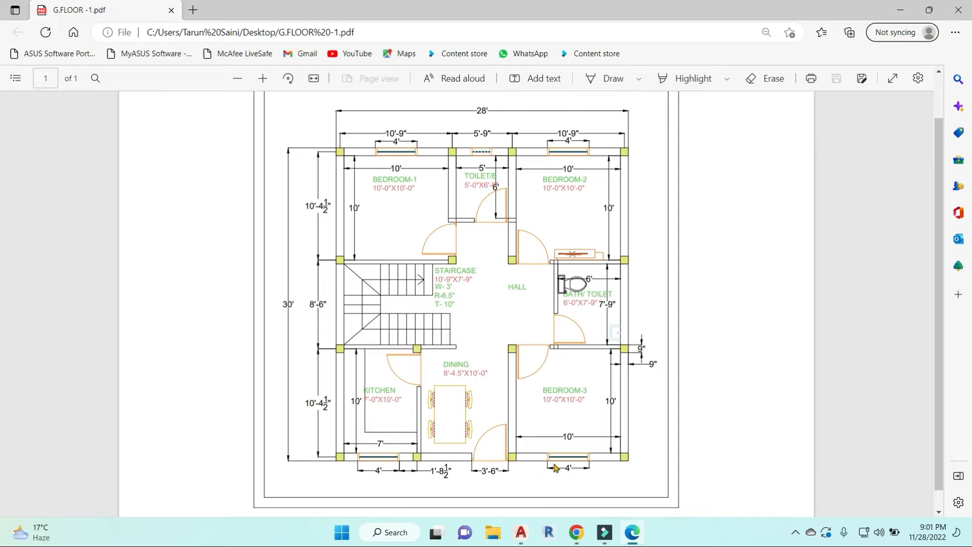
key(alt+Tab)
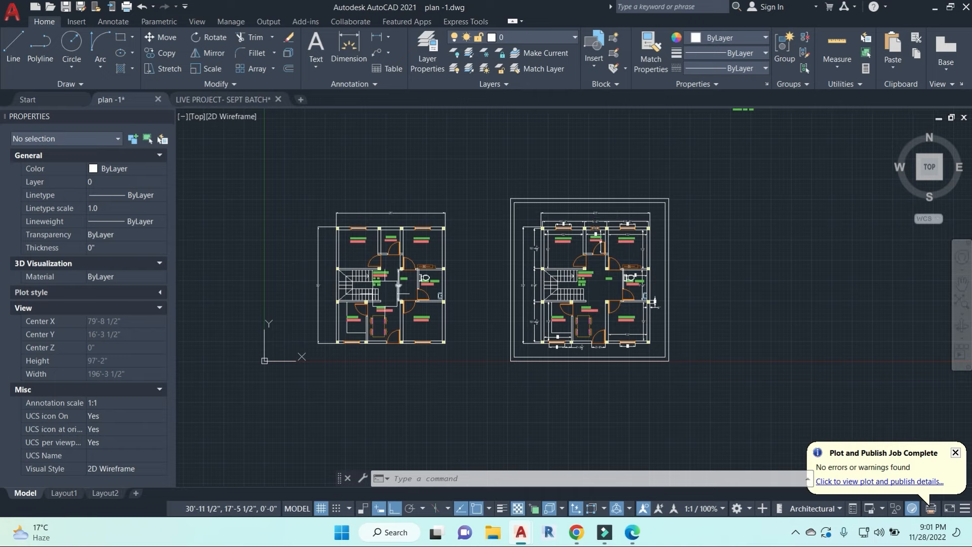
middle_drag(655, 303, 726, 304)
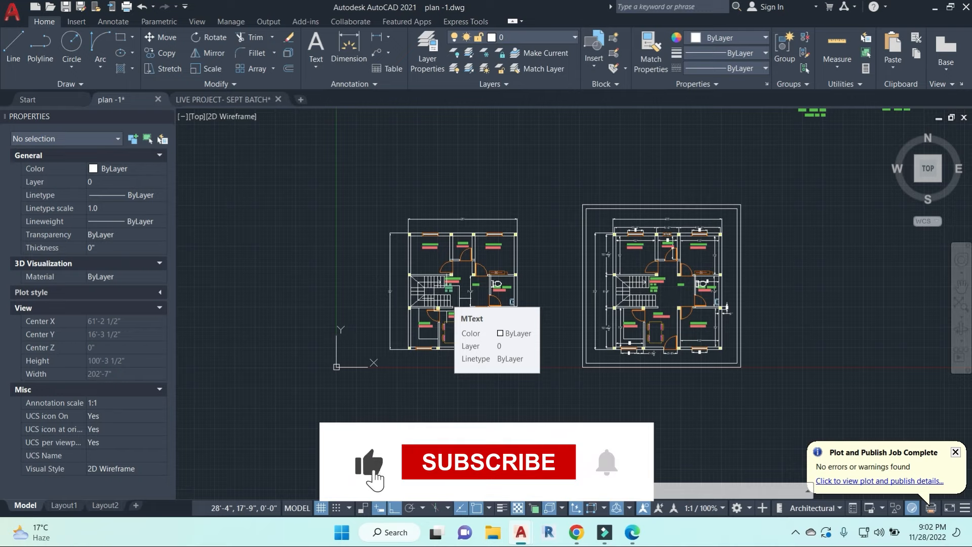
scroll(401, 348, up, 2)
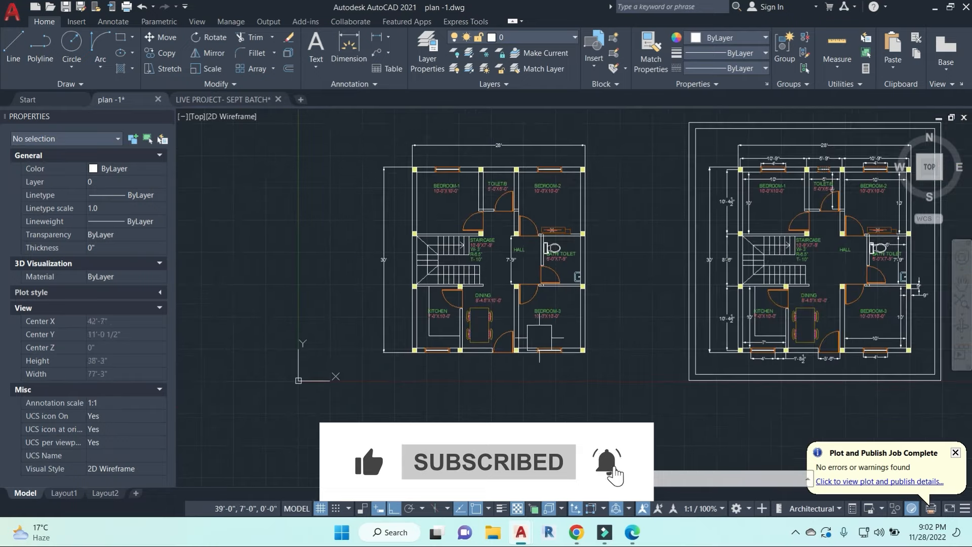